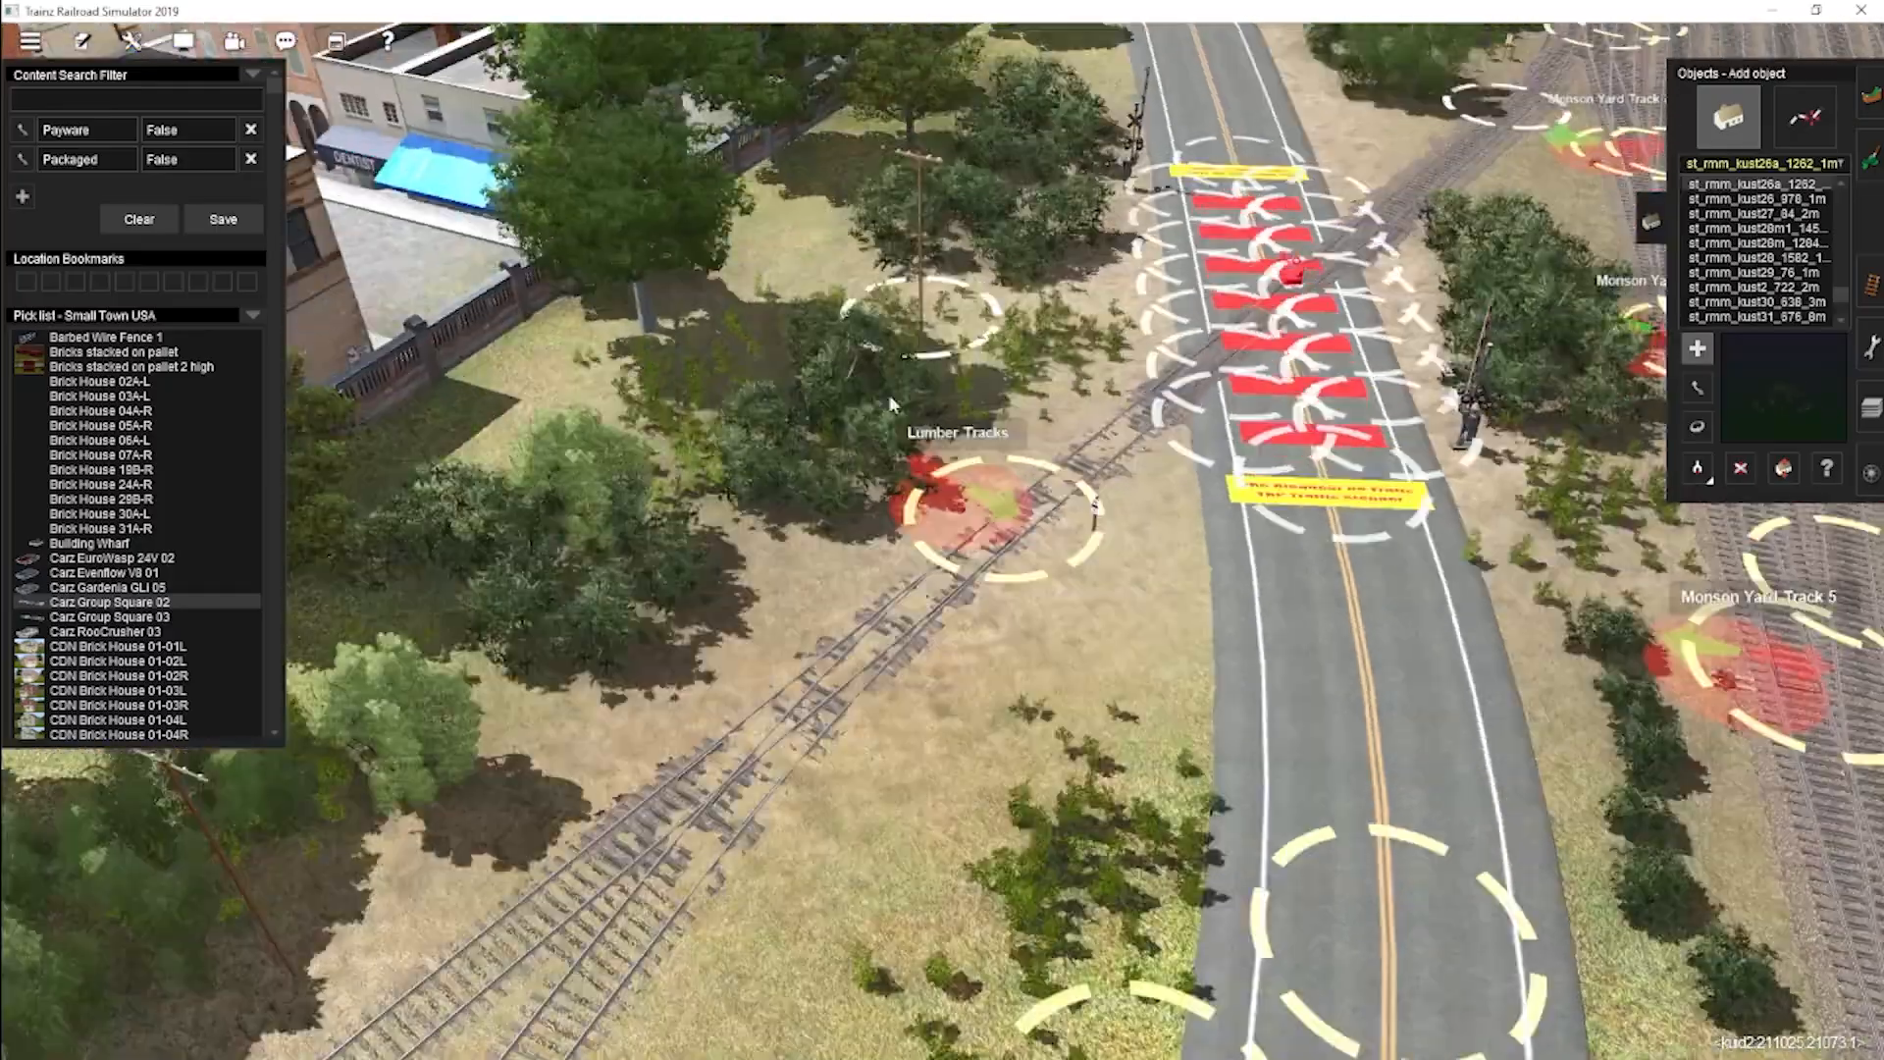
Place st_rmm_kust27_84_2m and st_rmm_kust20_134_2m shrubs on the bare ground beside the road near the rail crossing.
left_click(1818, 215)
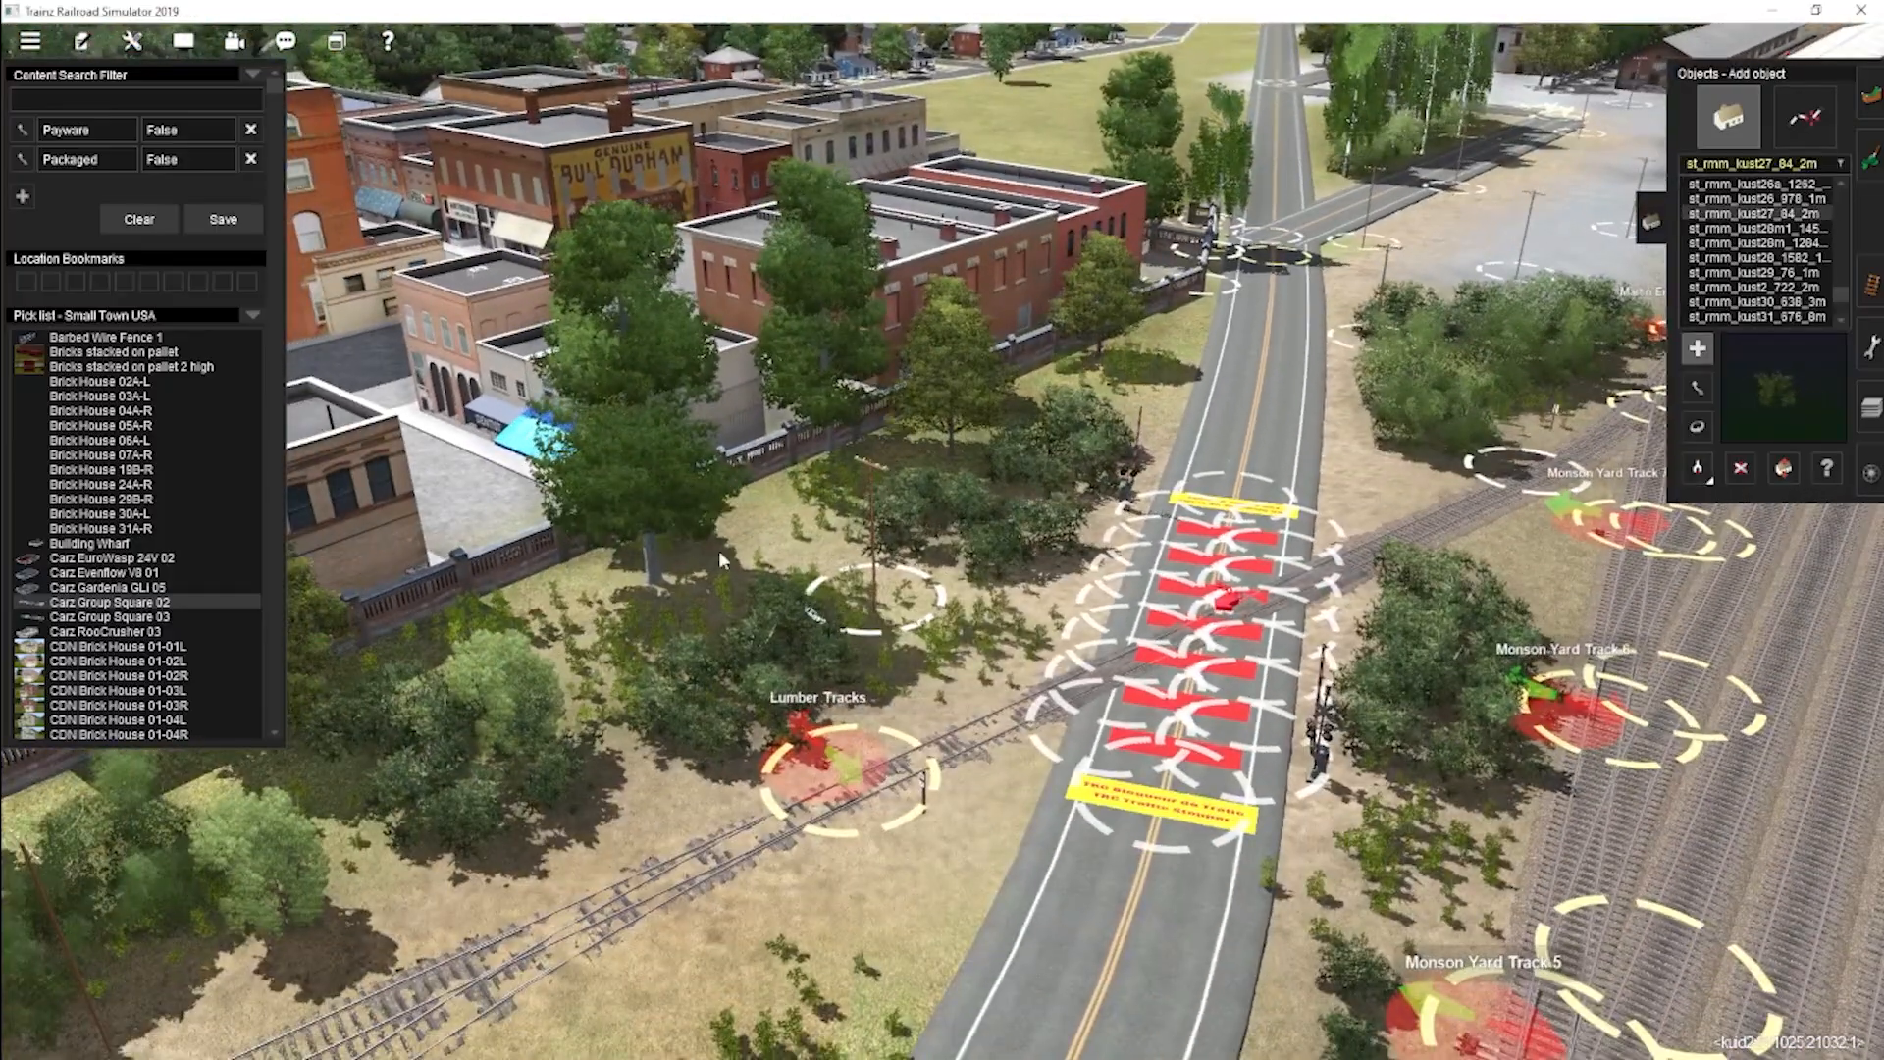
right_click_drag(1359, 512, 1778, 314)
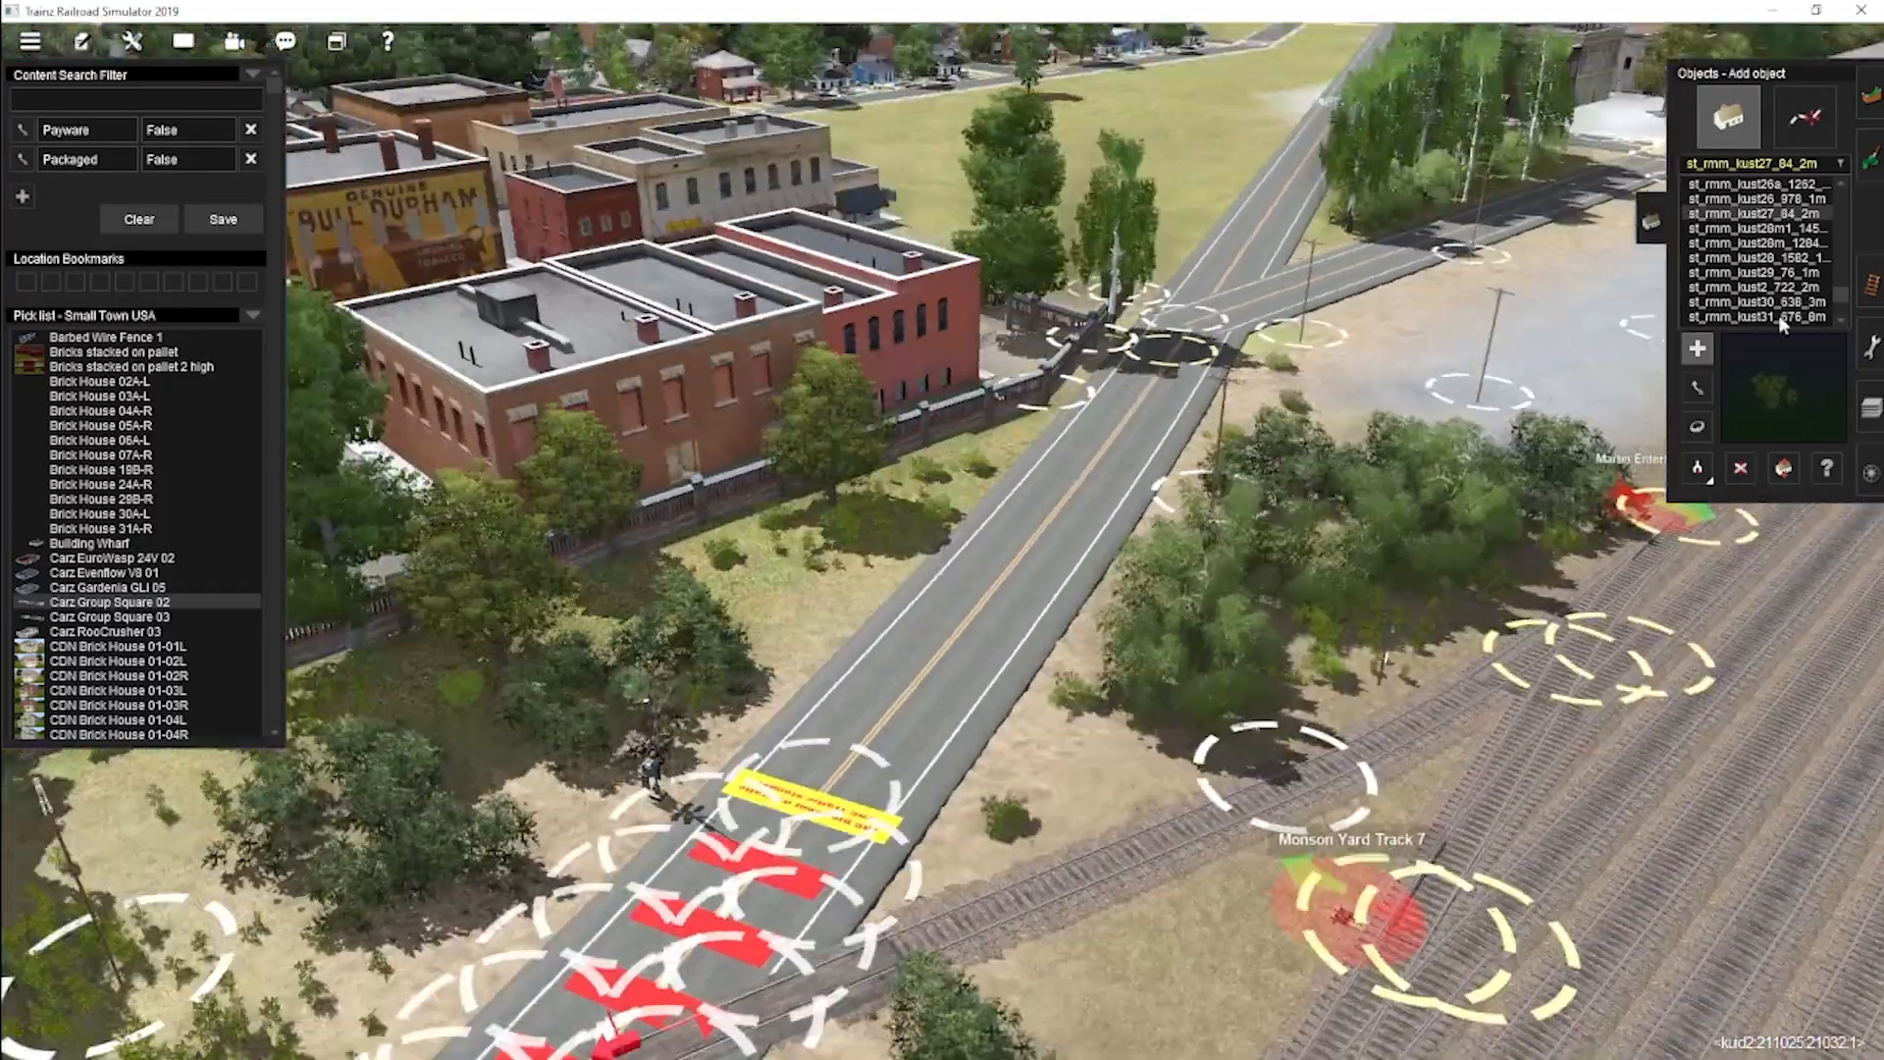
scroll(1814, 210, "up", 2)
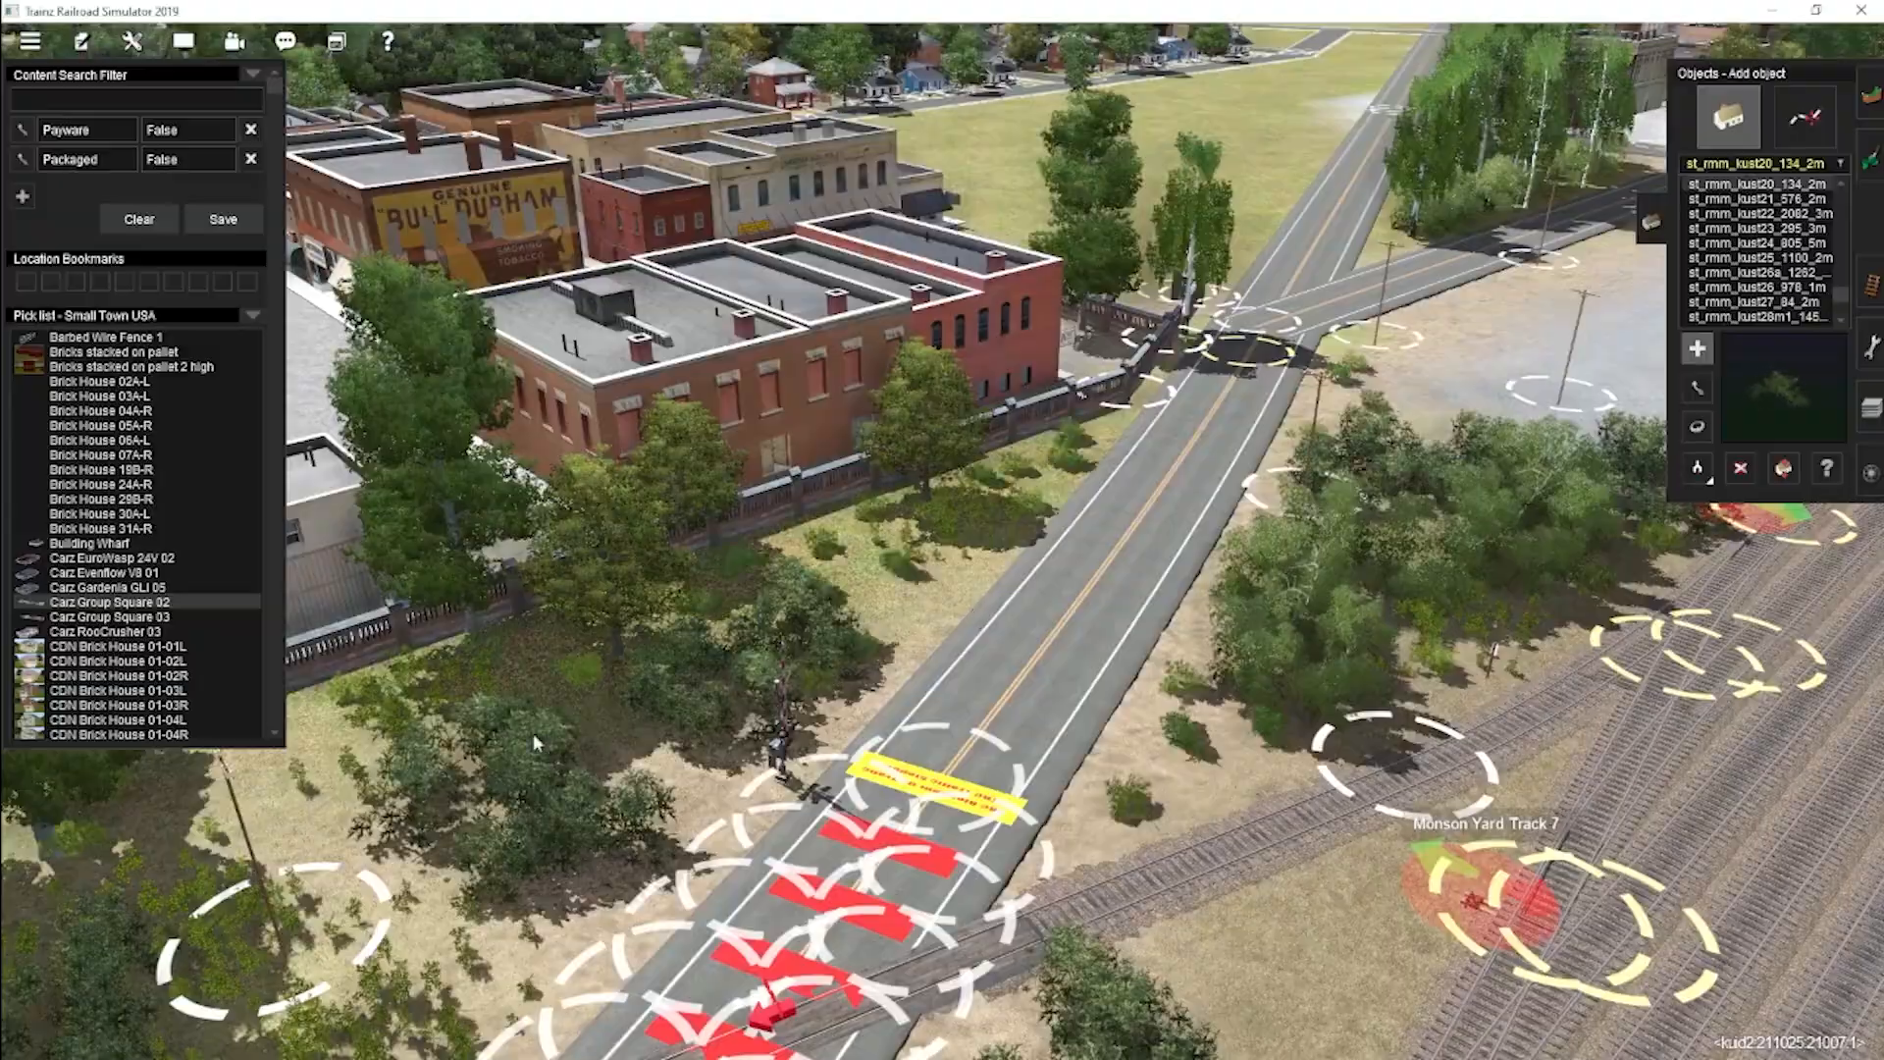
right_click_drag(533, 733, 982, 608)
Reposition the spline points beside the road near the junction.
left_click(1806, 116)
left_click(1698, 388)
left_click_drag(963, 344, 846, 373)
left_click_drag(980, 631, 824, 603)
Rotate and move the SAP_Railway_Building_19_PBR yard building so it sits on the lot's edge alongside the yard tracks.
right_click_drag(824, 603, 965, 545)
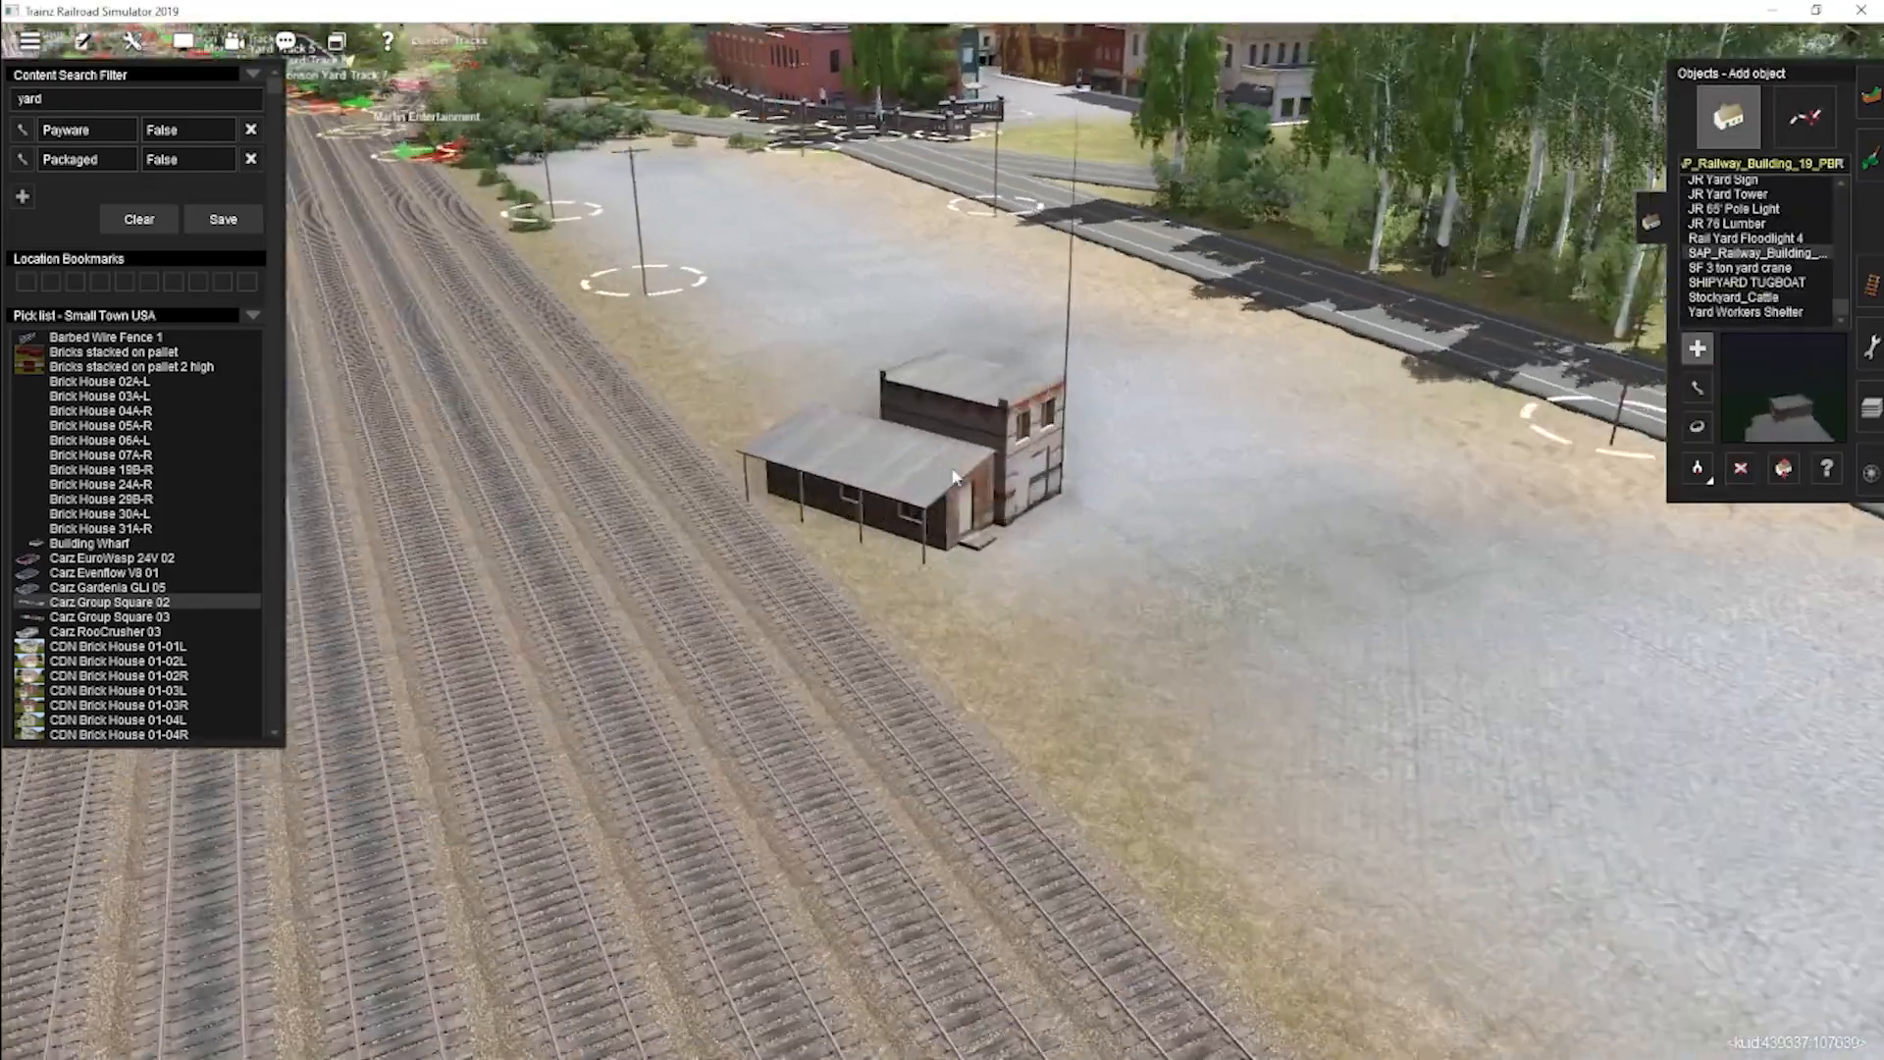
key("r")
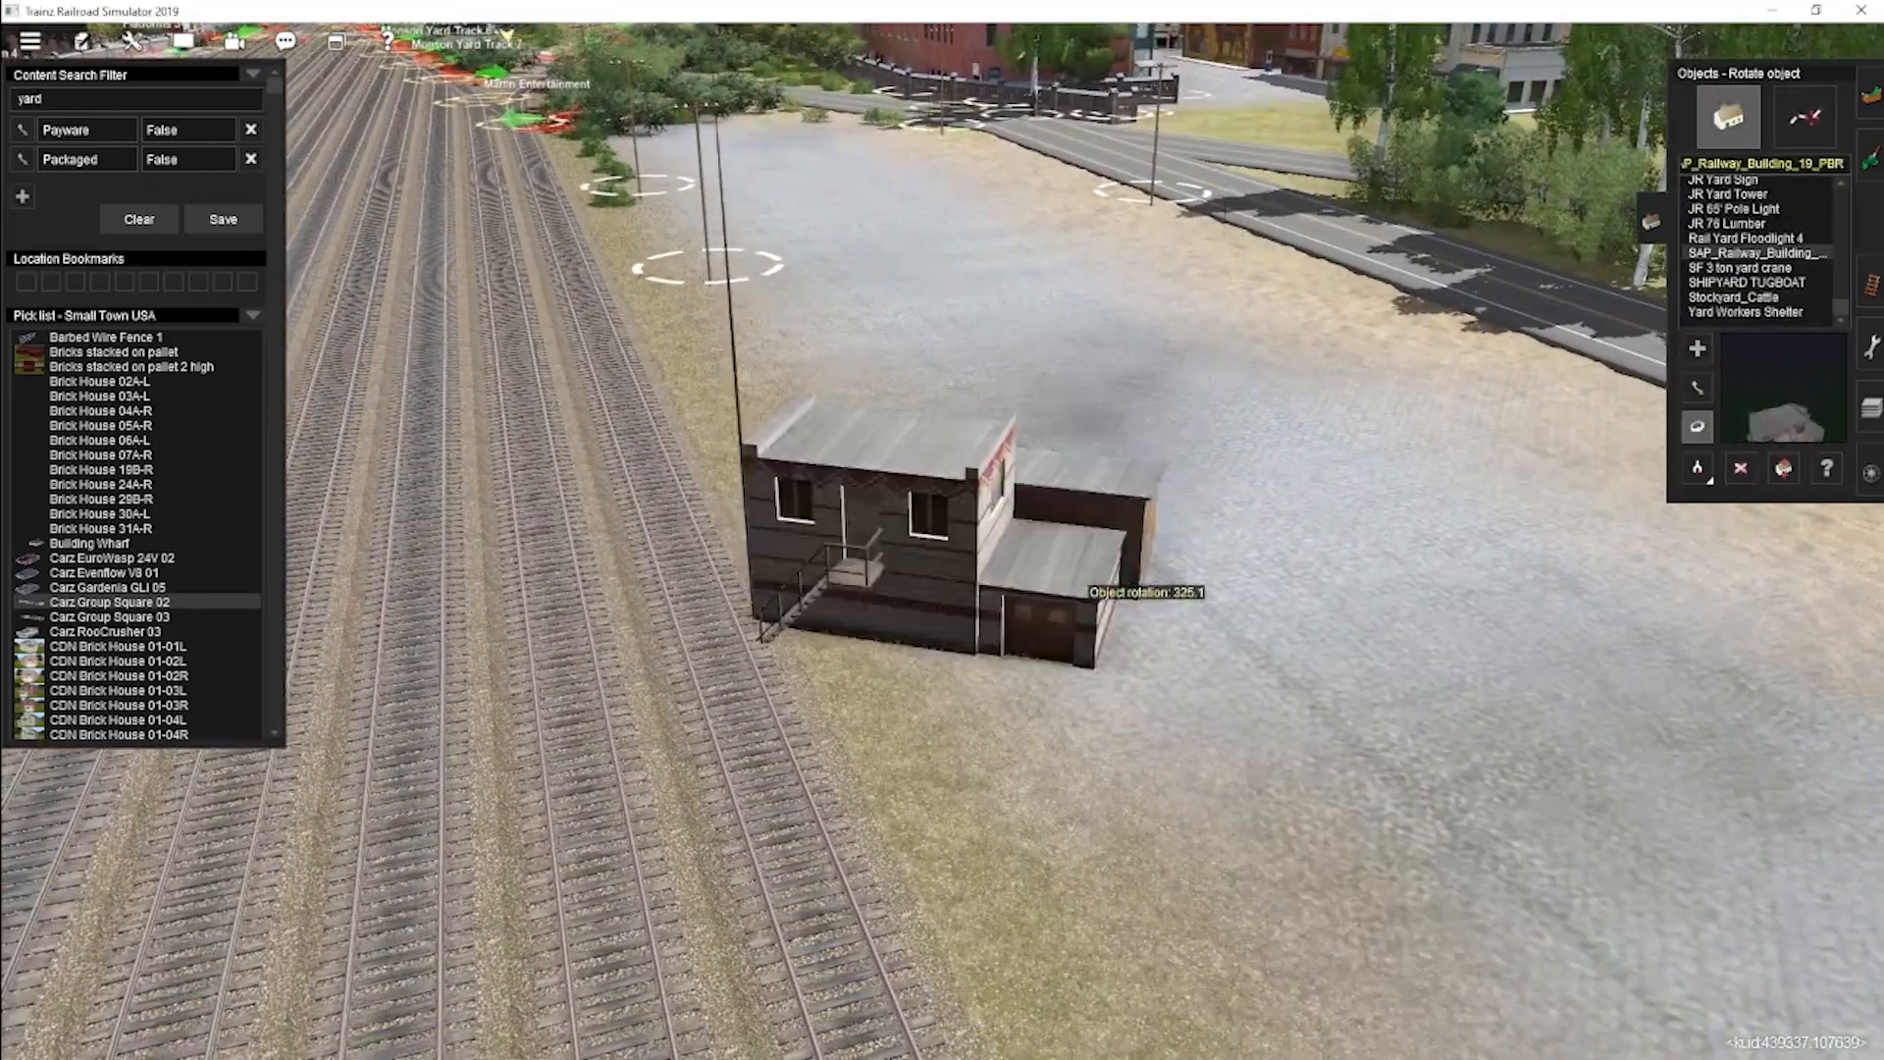
key("m")
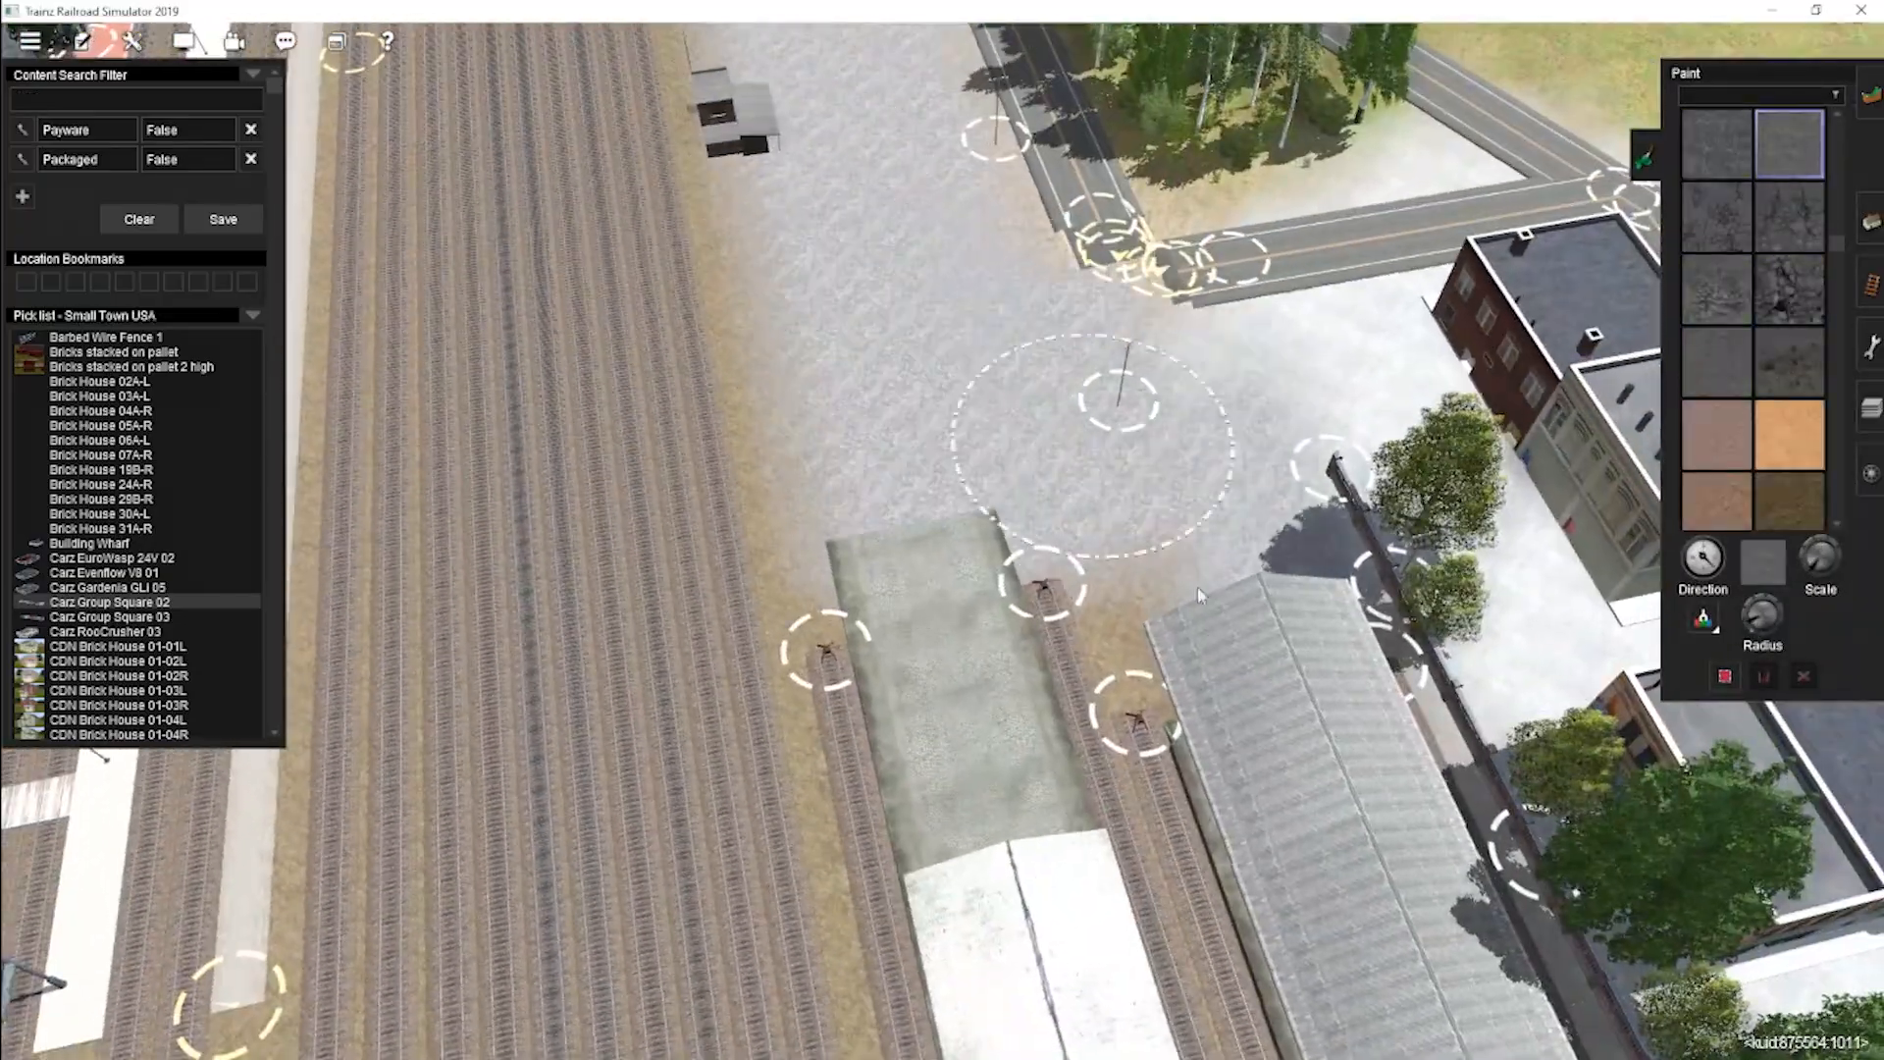
Paint the ground around the commercial buildings next to the freight sheds with the gray gravel texture.
scroll(1198, 587, "down", 4)
scroll(1003, 677, "down", 4)
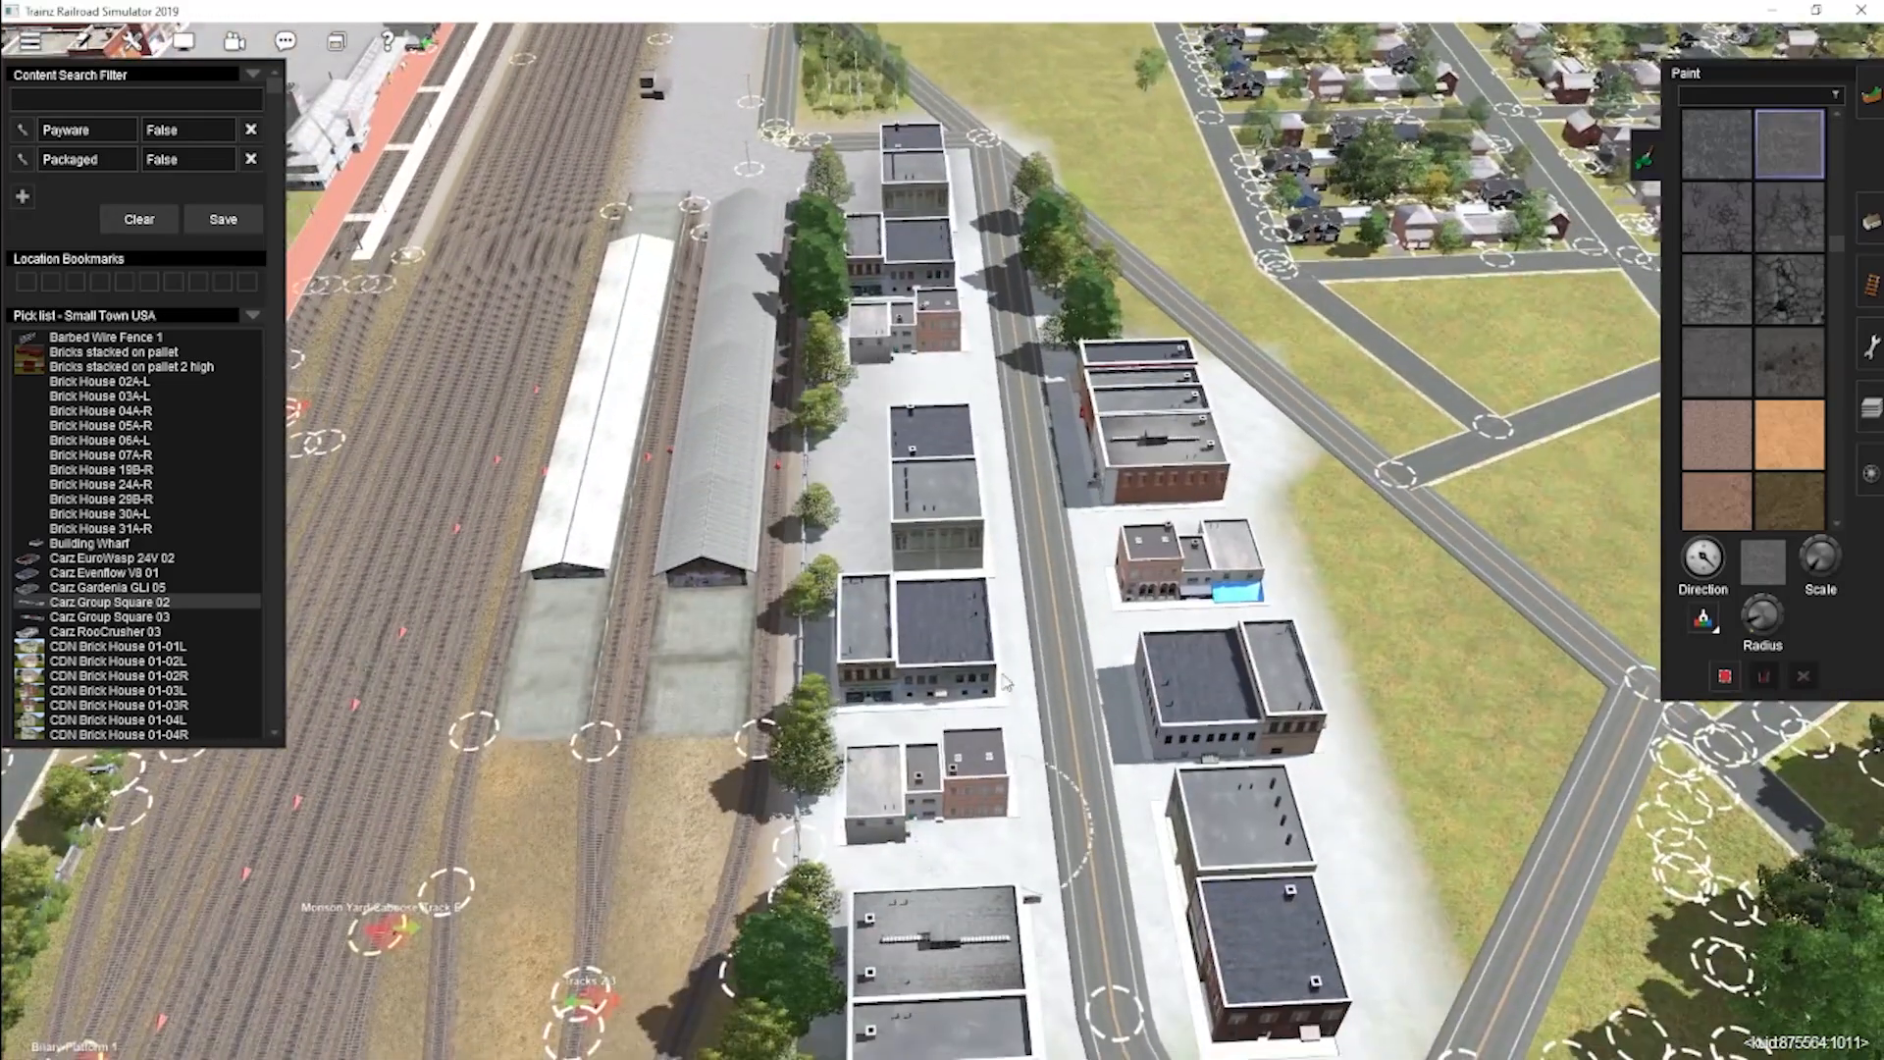
right_click(1097, 947)
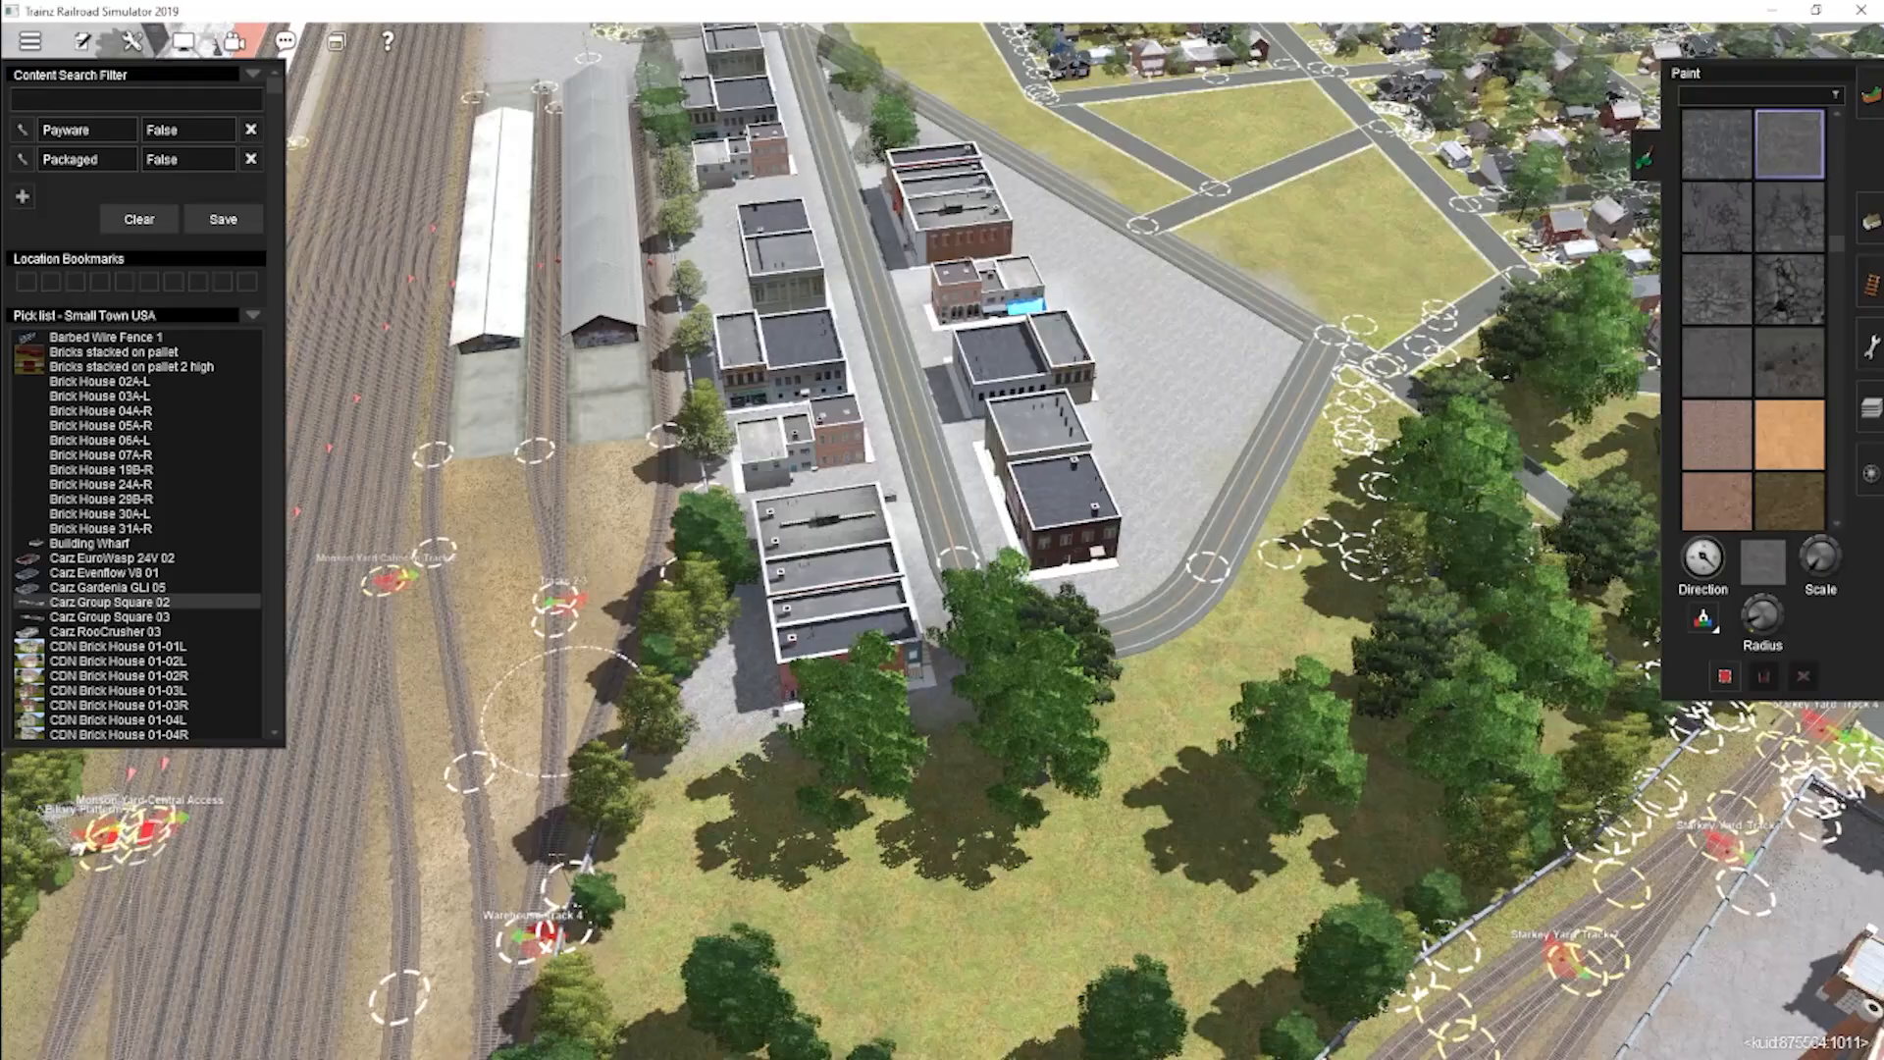
right_click(858, 93)
right_click(535, 201)
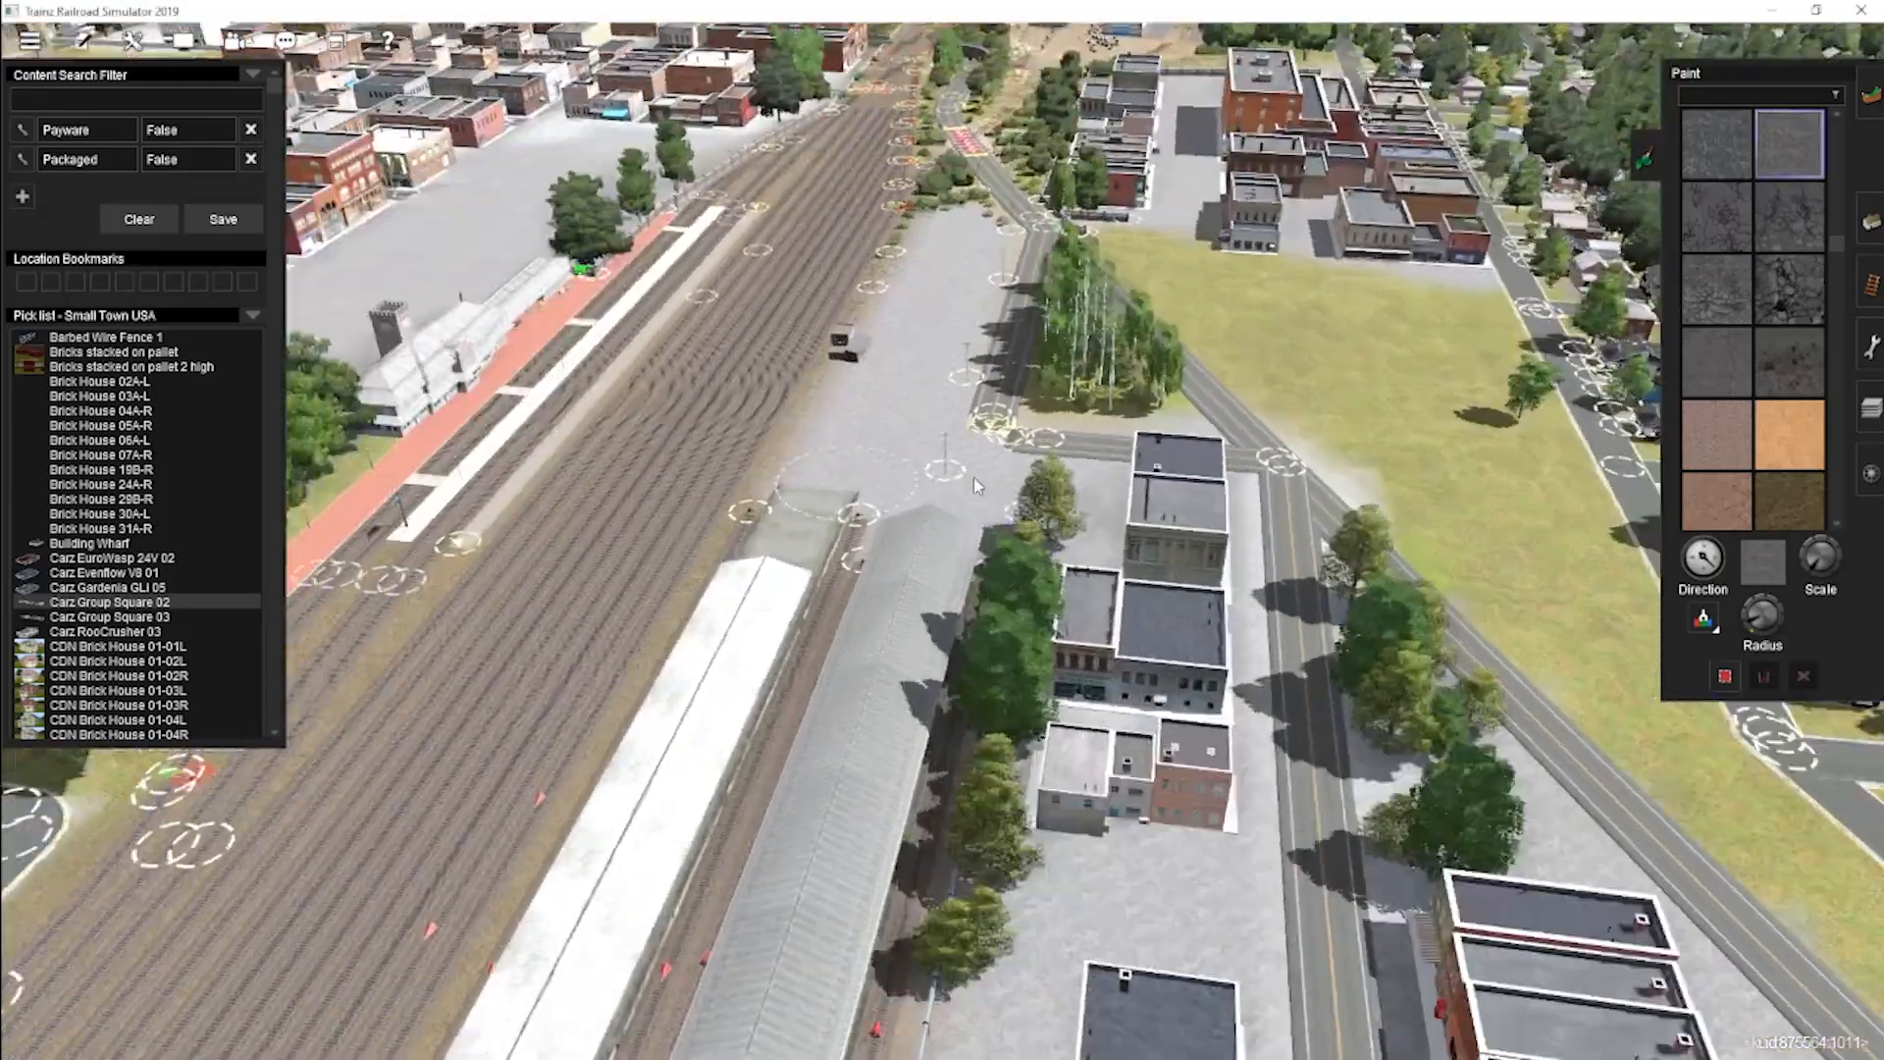
Paint other gray ground textures over the gravel lot and the area around the buildings to vary the surface.
left_click(1733, 160)
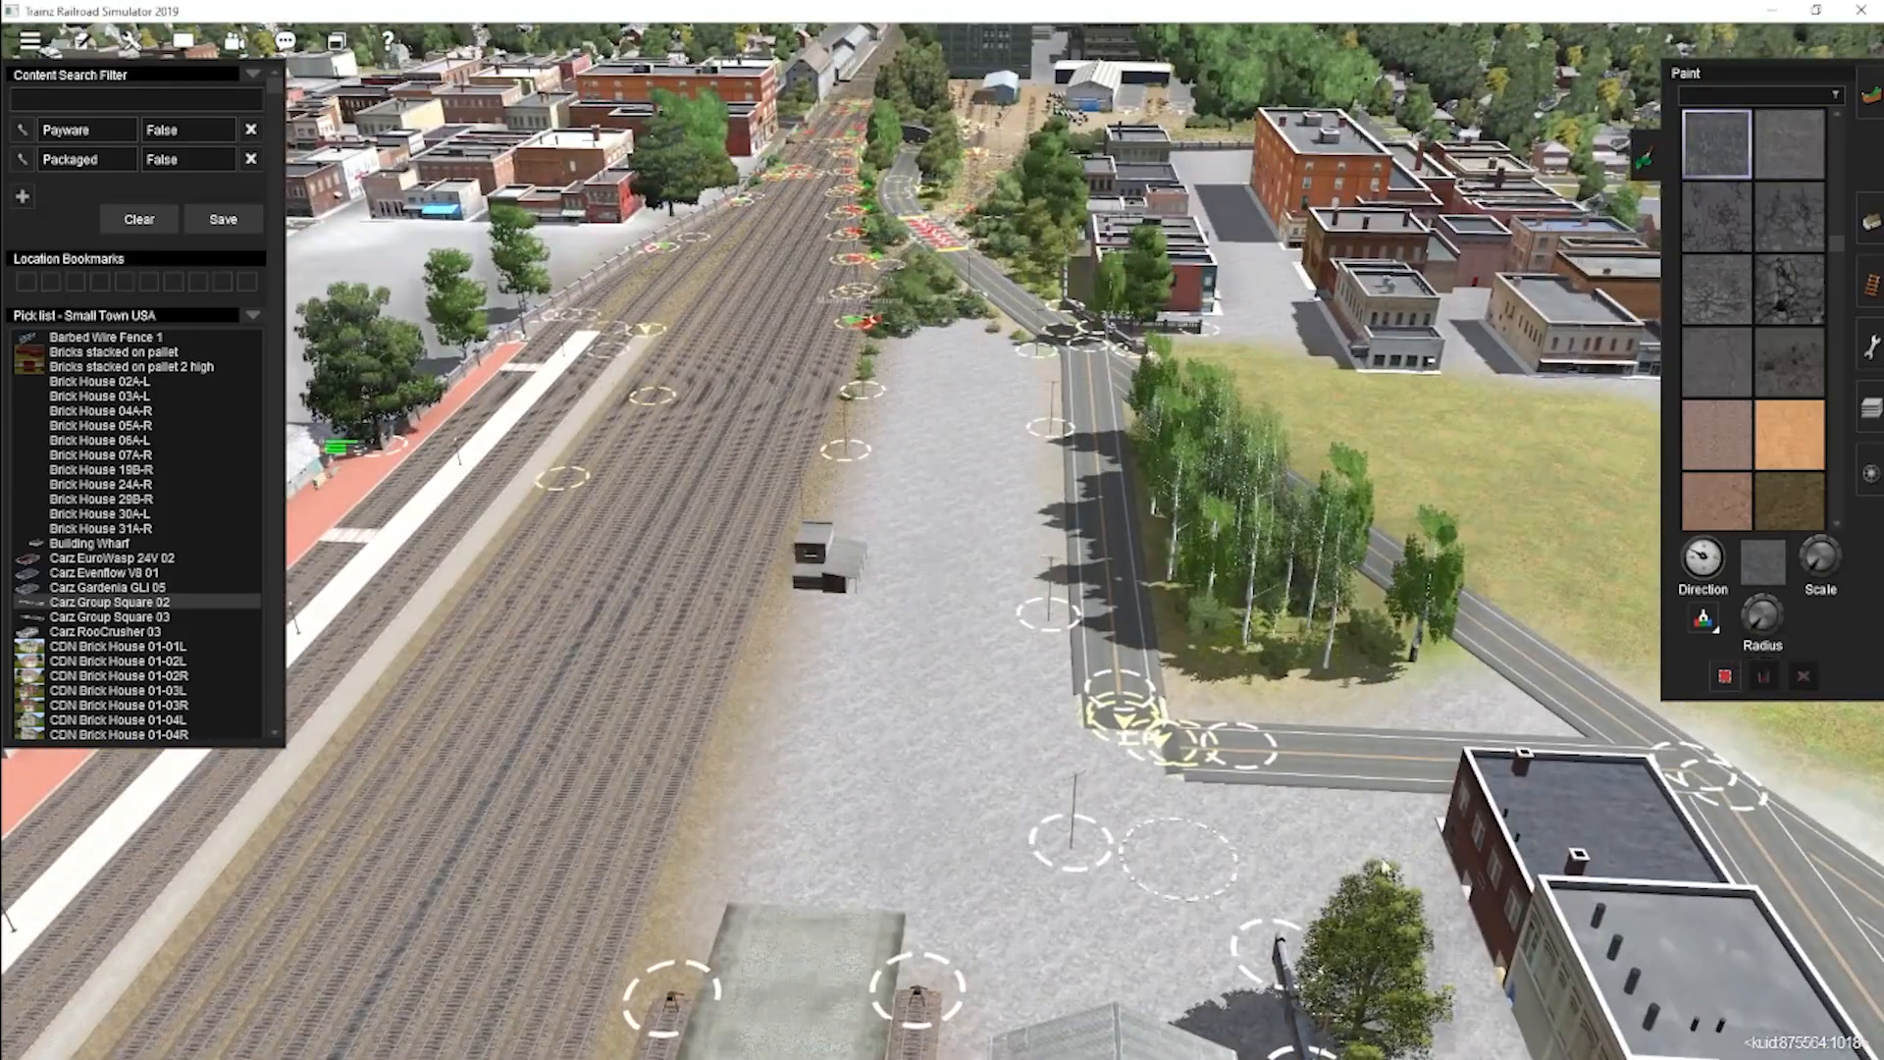
right_click(1383, 867)
right_click_drag(1298, 679, 1198, 585)
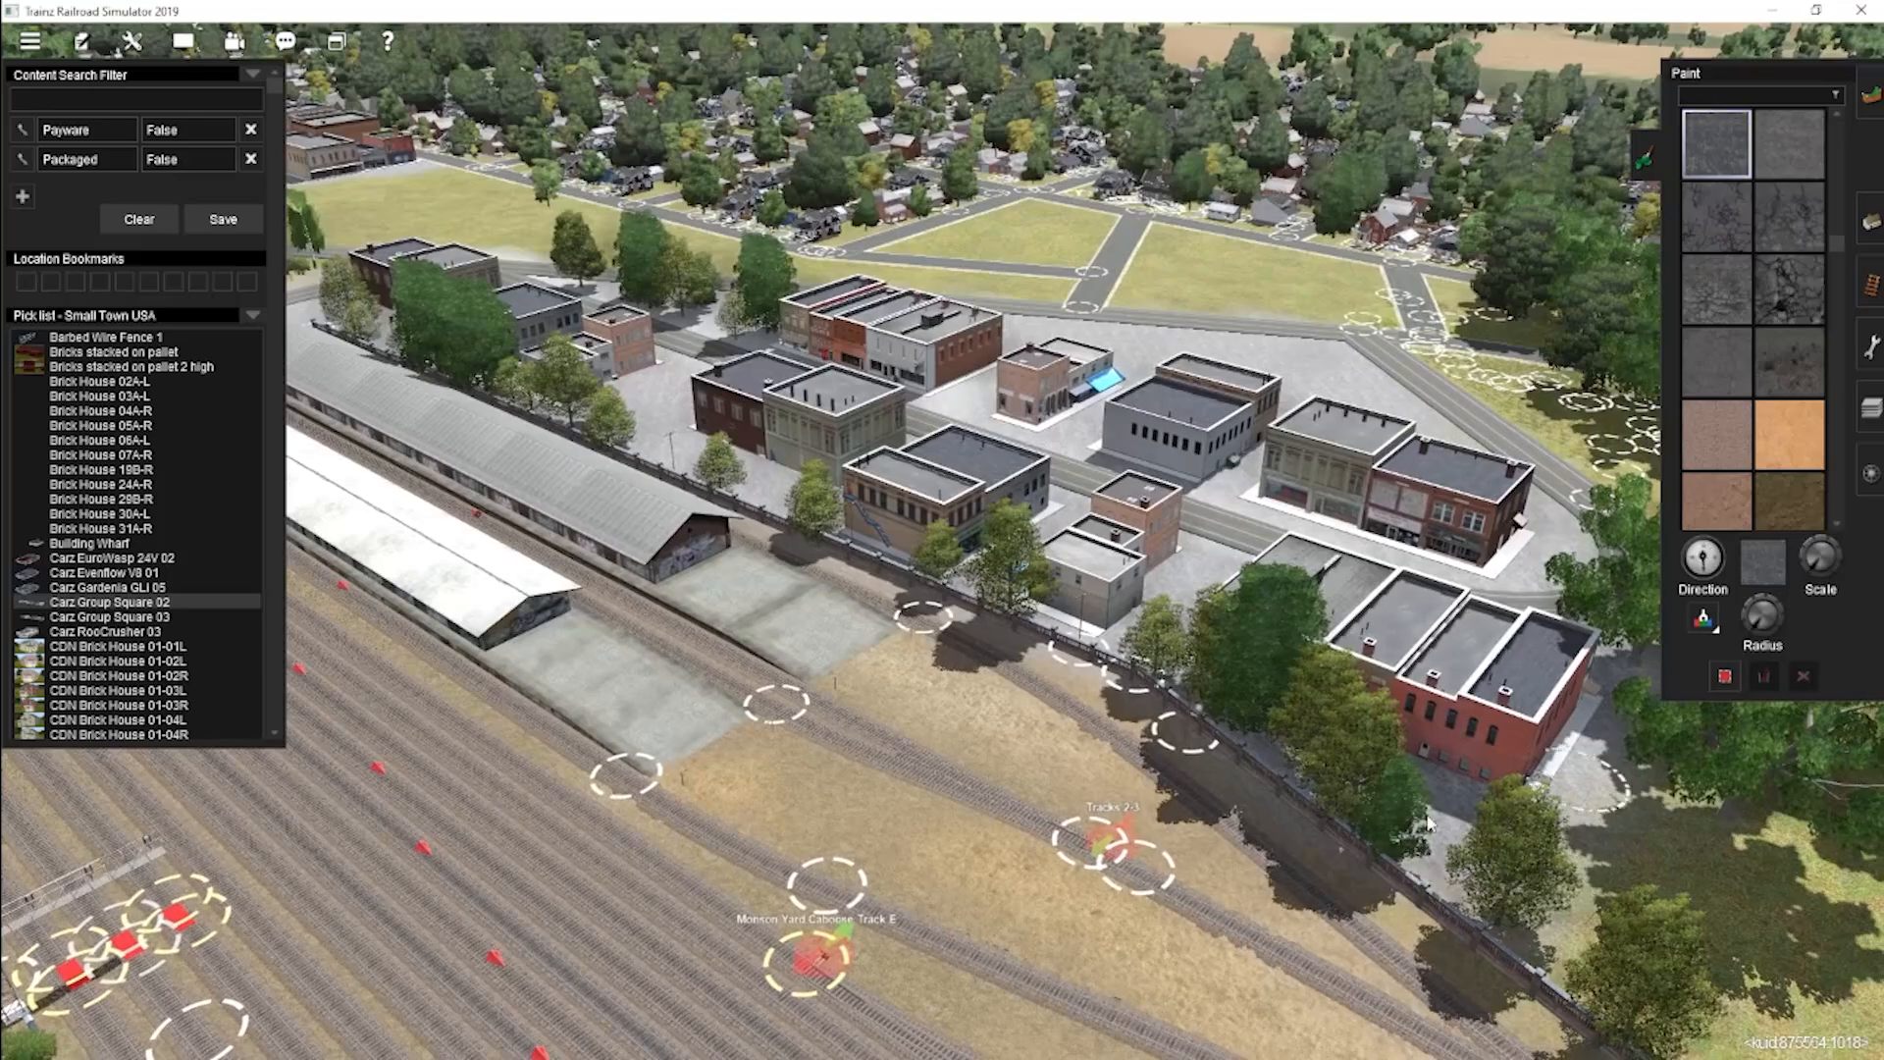
right_click(344, 270)
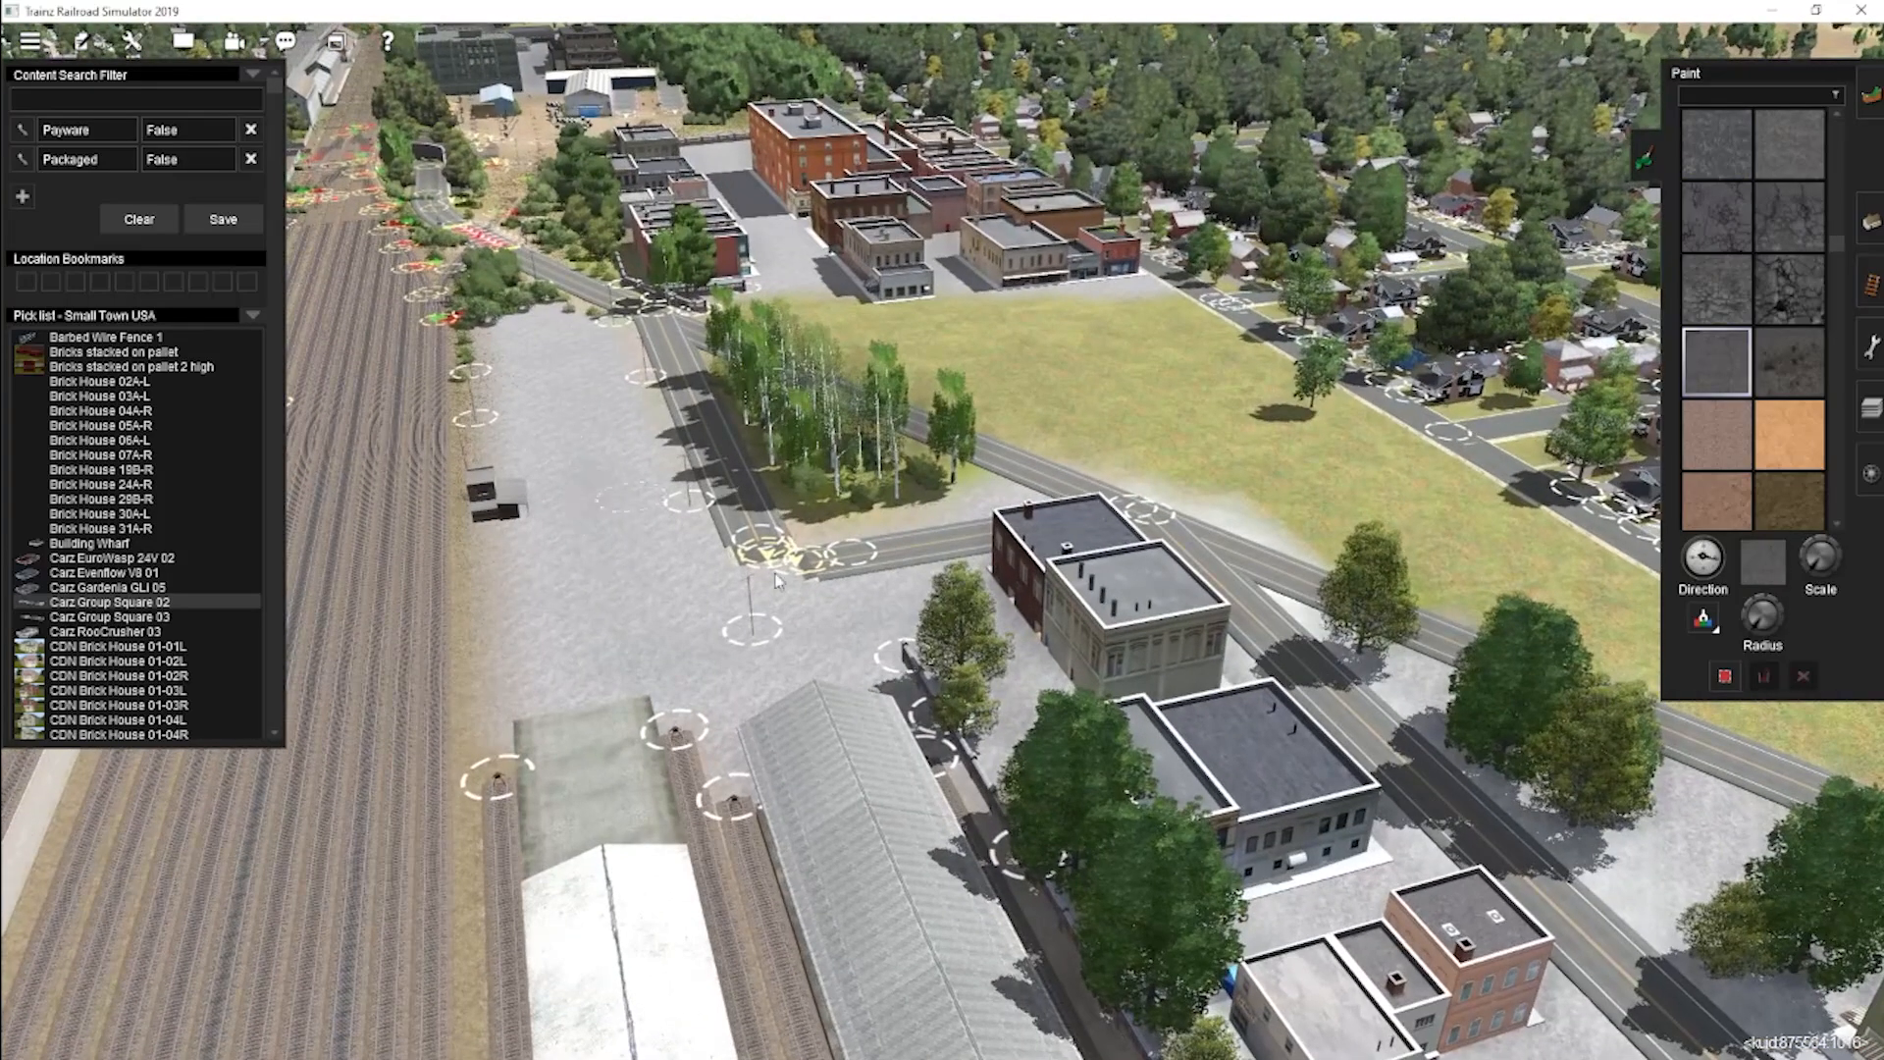
right_click(991, 874)
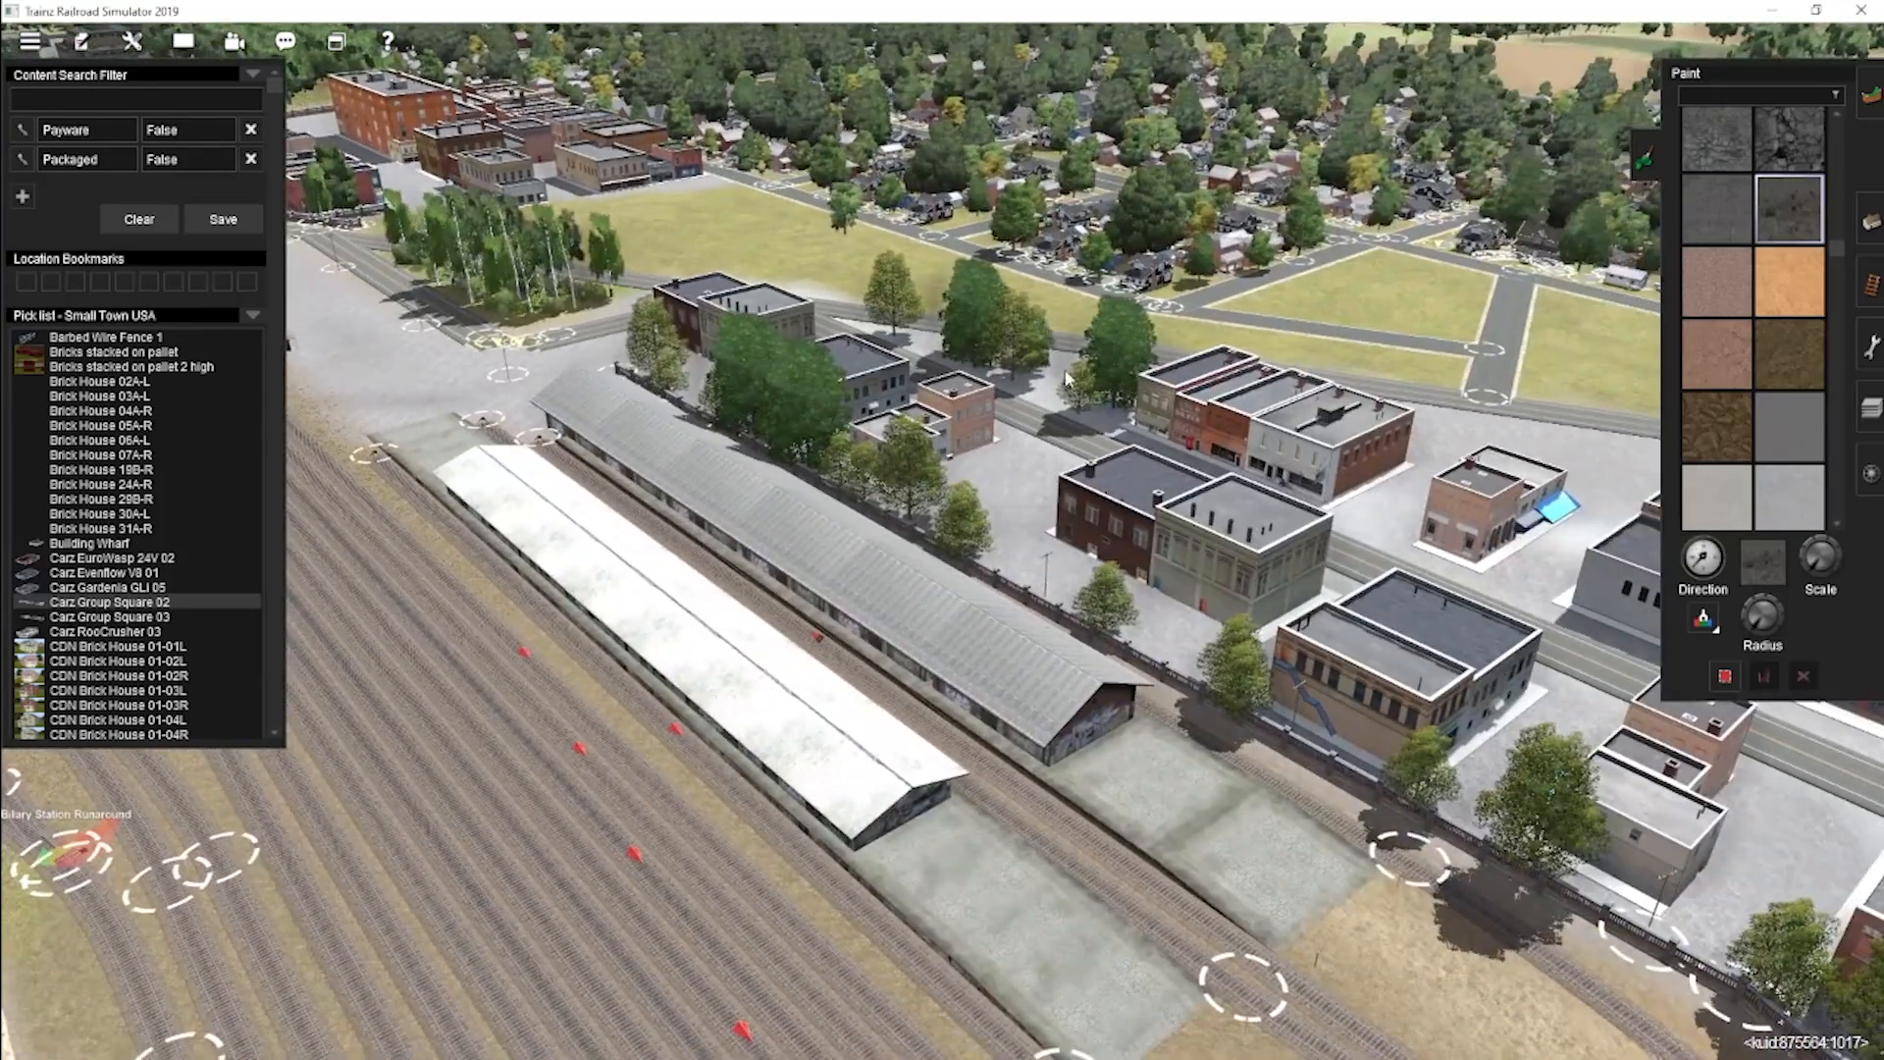
right_click(796, 369)
right_click(548, 516)
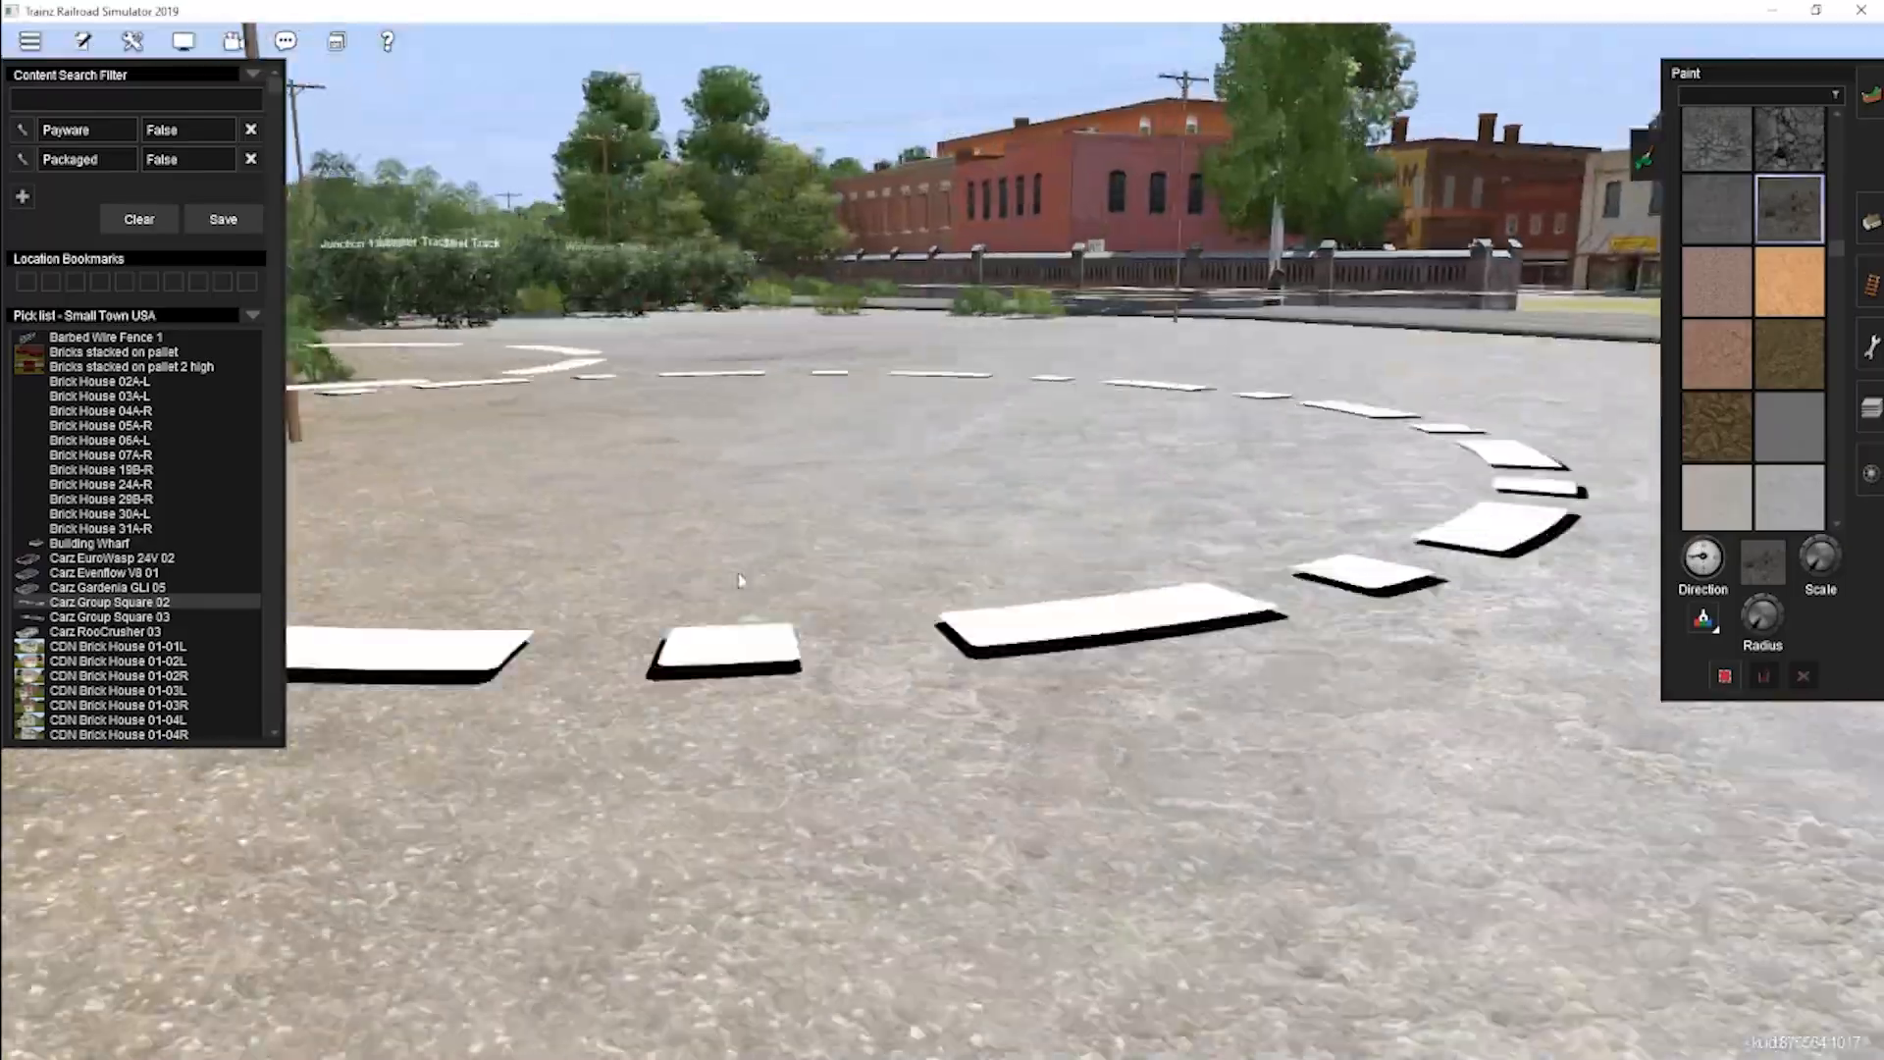
Place a Carz Group Square 02 on the gravel lot near the yard building and rotate its row to run along the tracks.
right_click_drag(745, 580, 1080, 593)
left_click(1872, 220)
left_click(1809, 118)
left_click(110, 603)
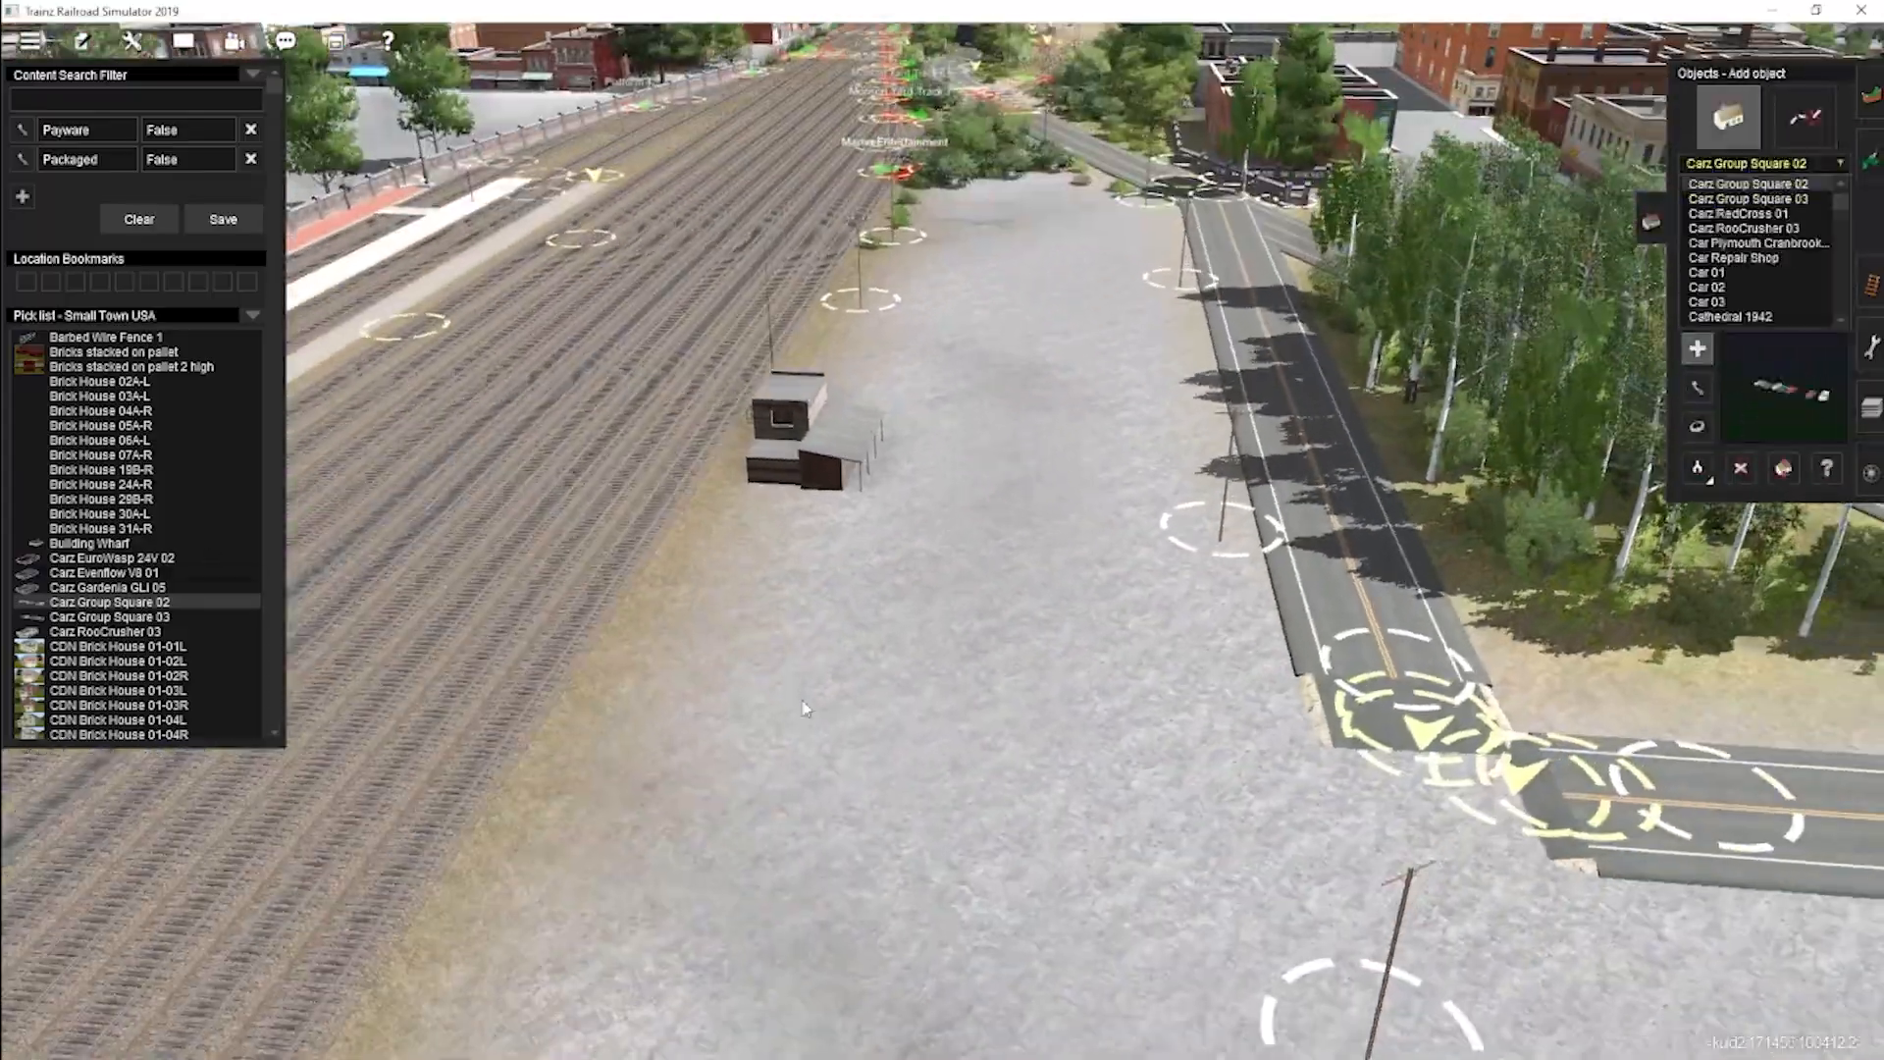
right_click(799, 673)
left_click(967, 481)
left_click(1700, 426)
left_click_drag(942, 510, 883, 601)
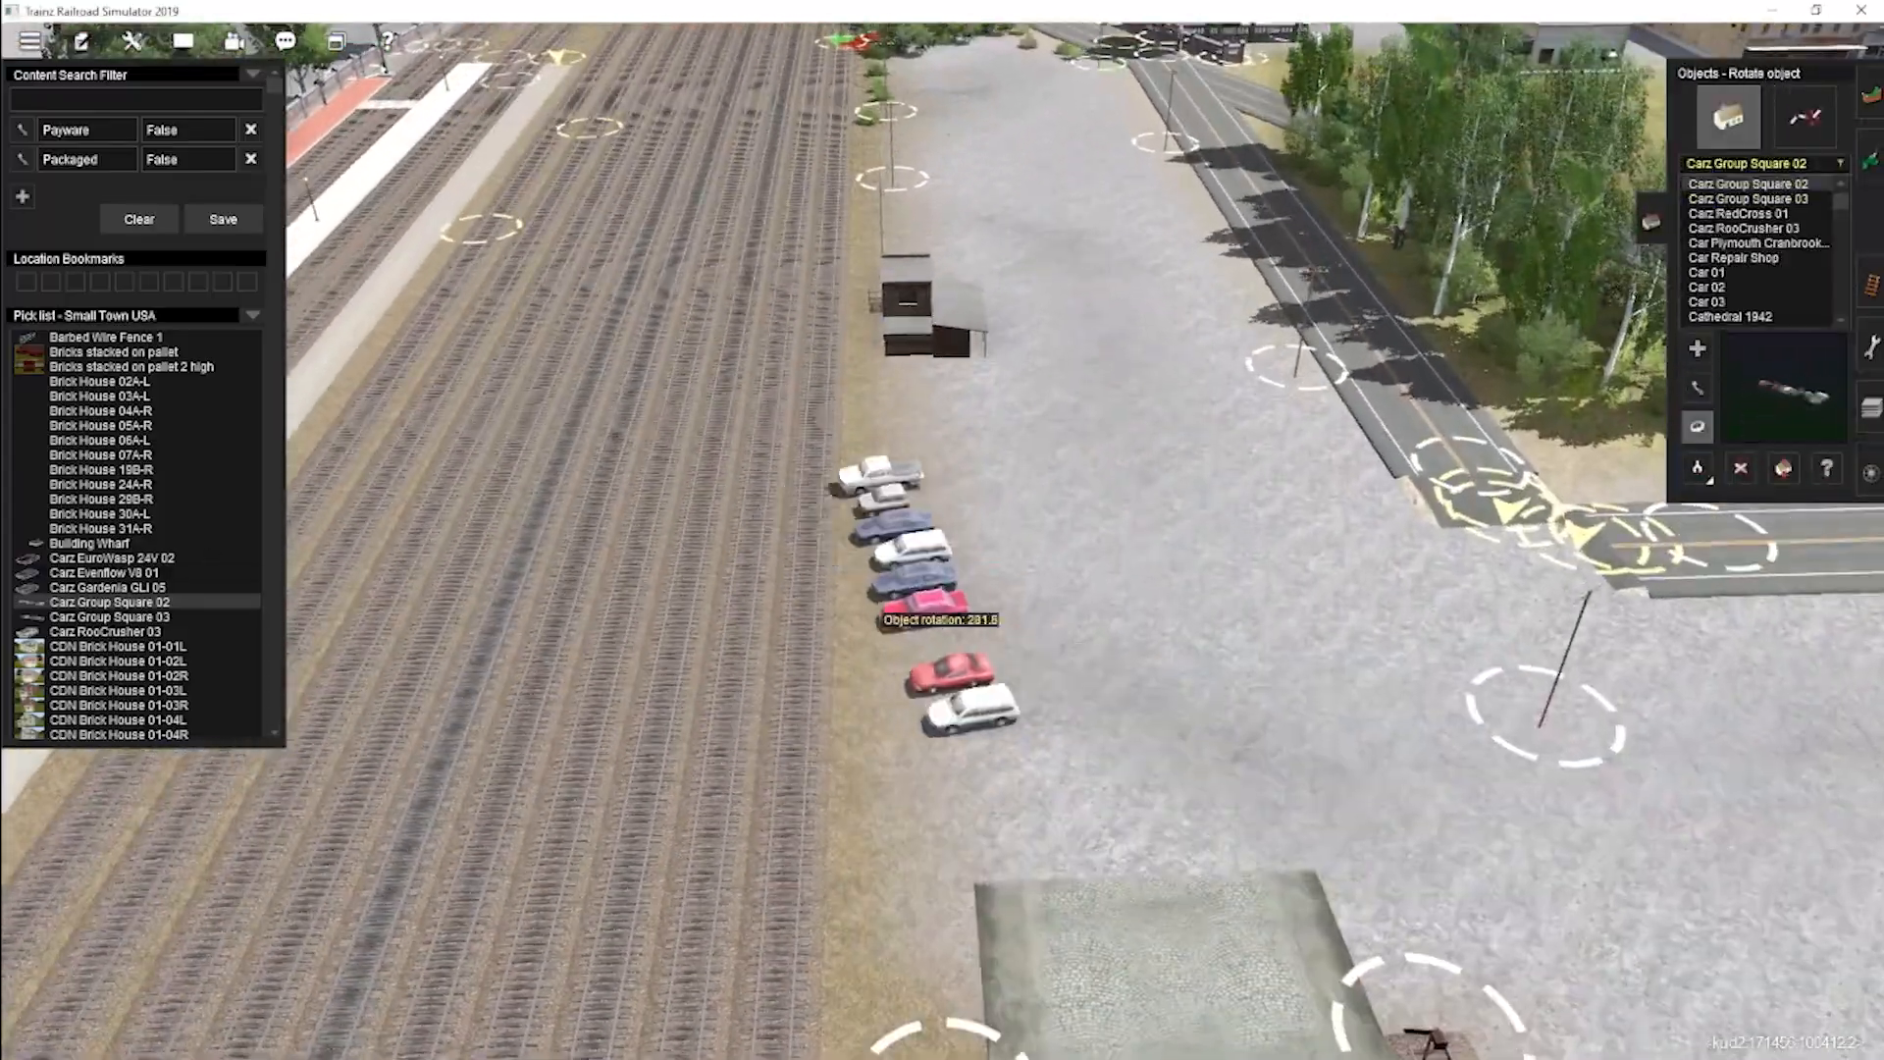
Place a Carz Group Square 03 on the lot beyond the yard building and rotate its row parallel to the tracks.
left_click(151, 619)
right_click(799, 218)
right_click(1185, 557)
left_click(1131, 647)
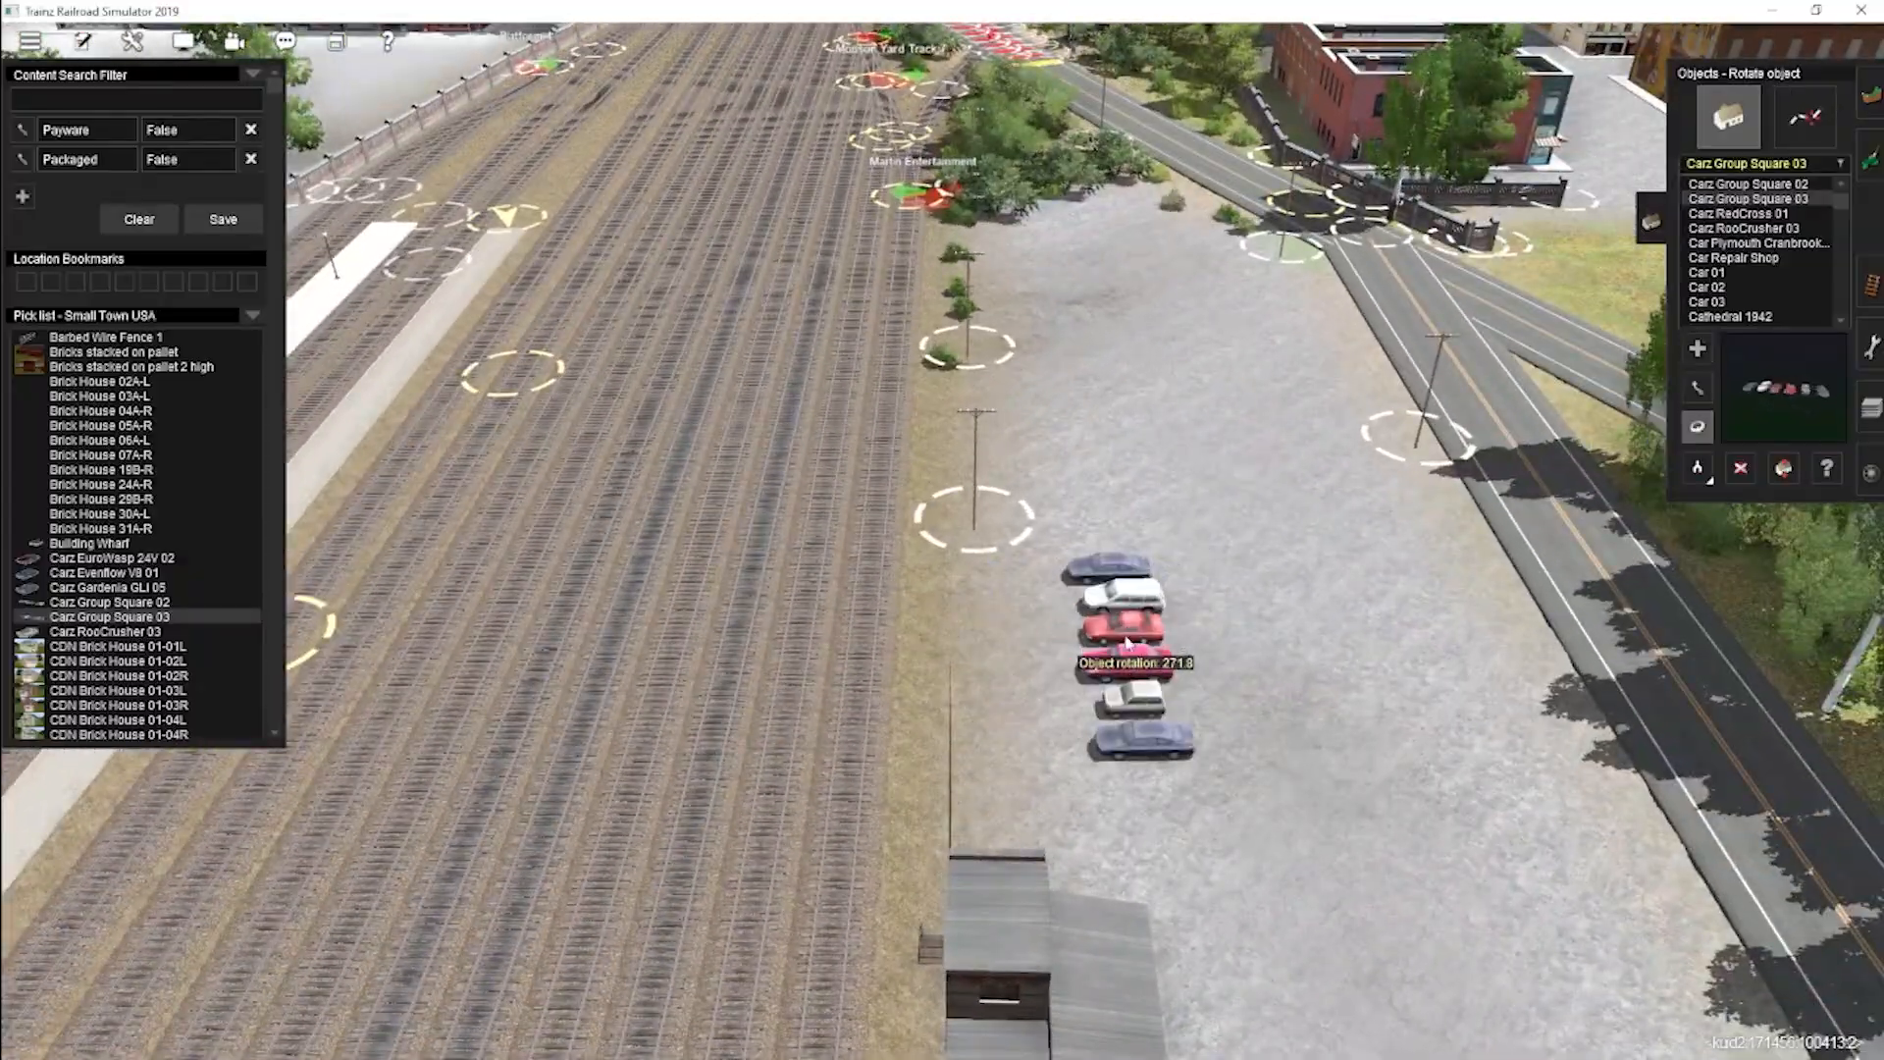
right_click_drag(1058, 695, 946, 536)
Place Carz Group Angled 01 cars on the gravel lot, adjusting their rotation and position as parked rows.
right_click(942, 942)
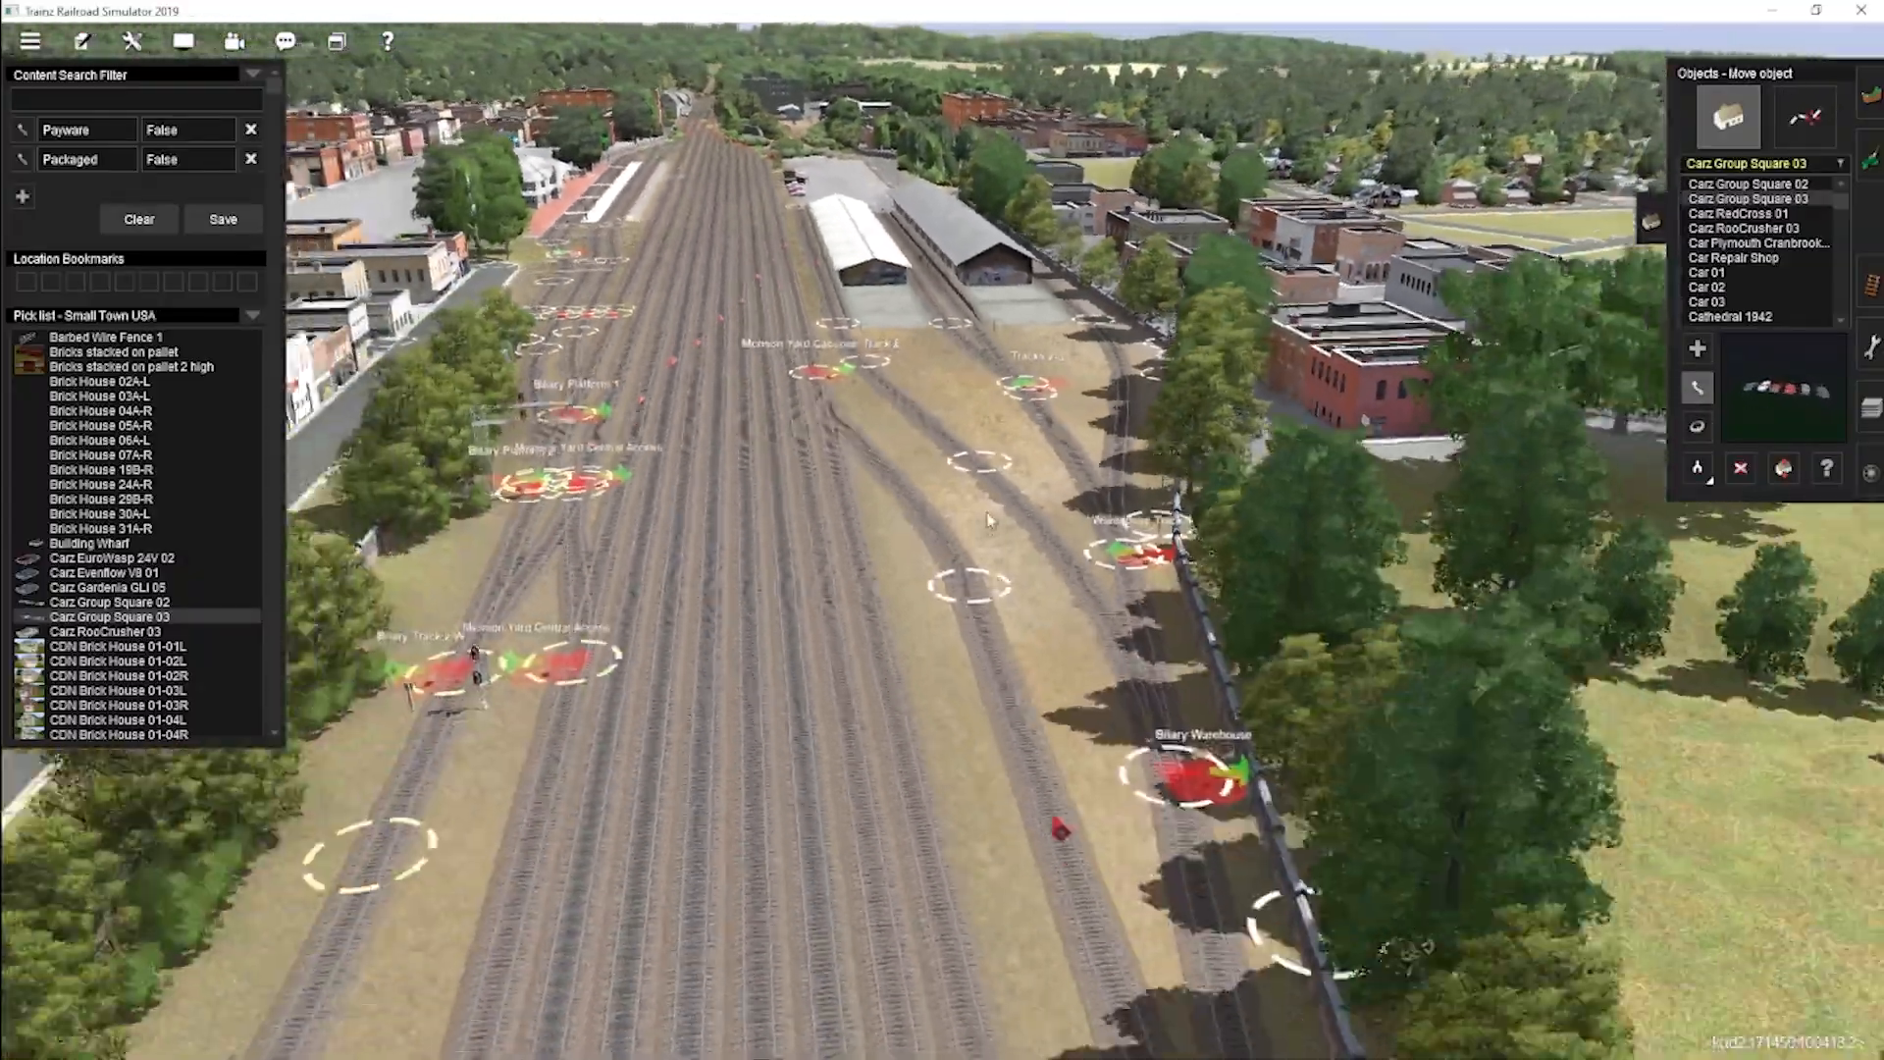
right_click(1109, 589)
right_click(873, 294)
right_click(864, 324)
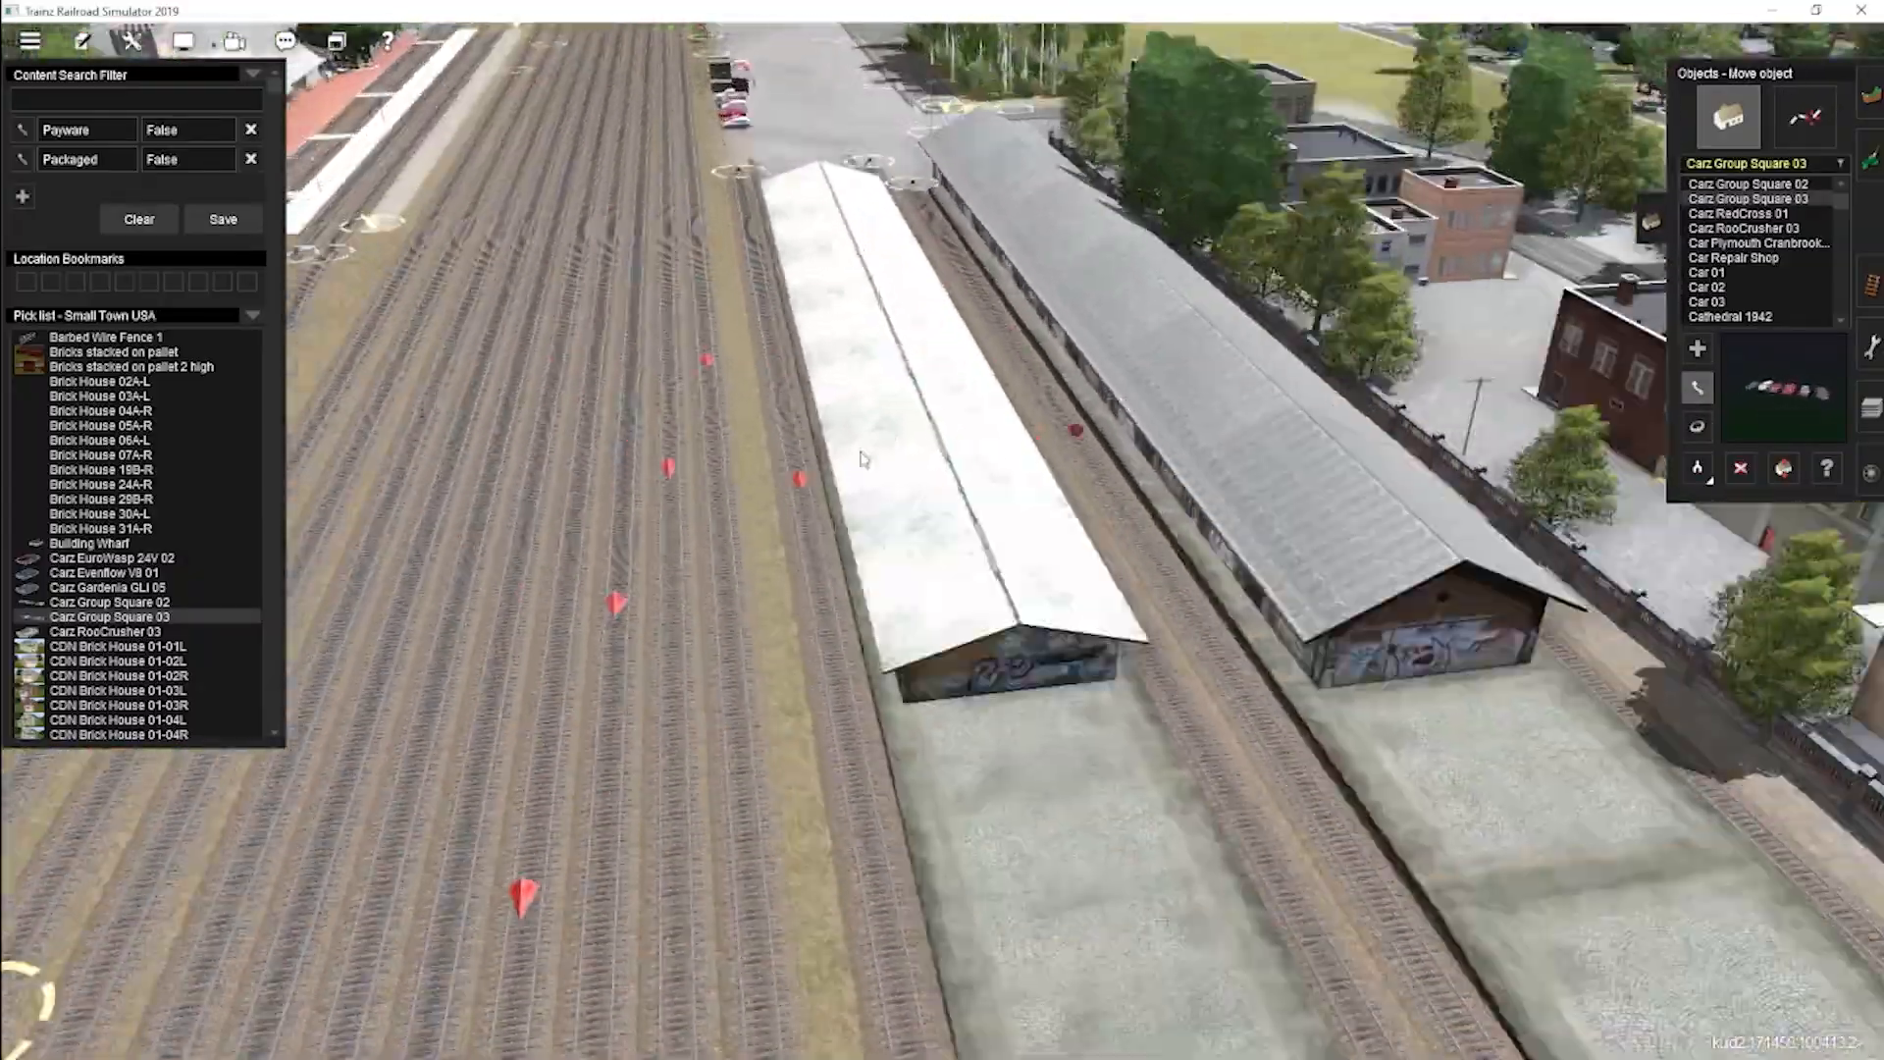
right_click_drag(864, 454, 777, 528)
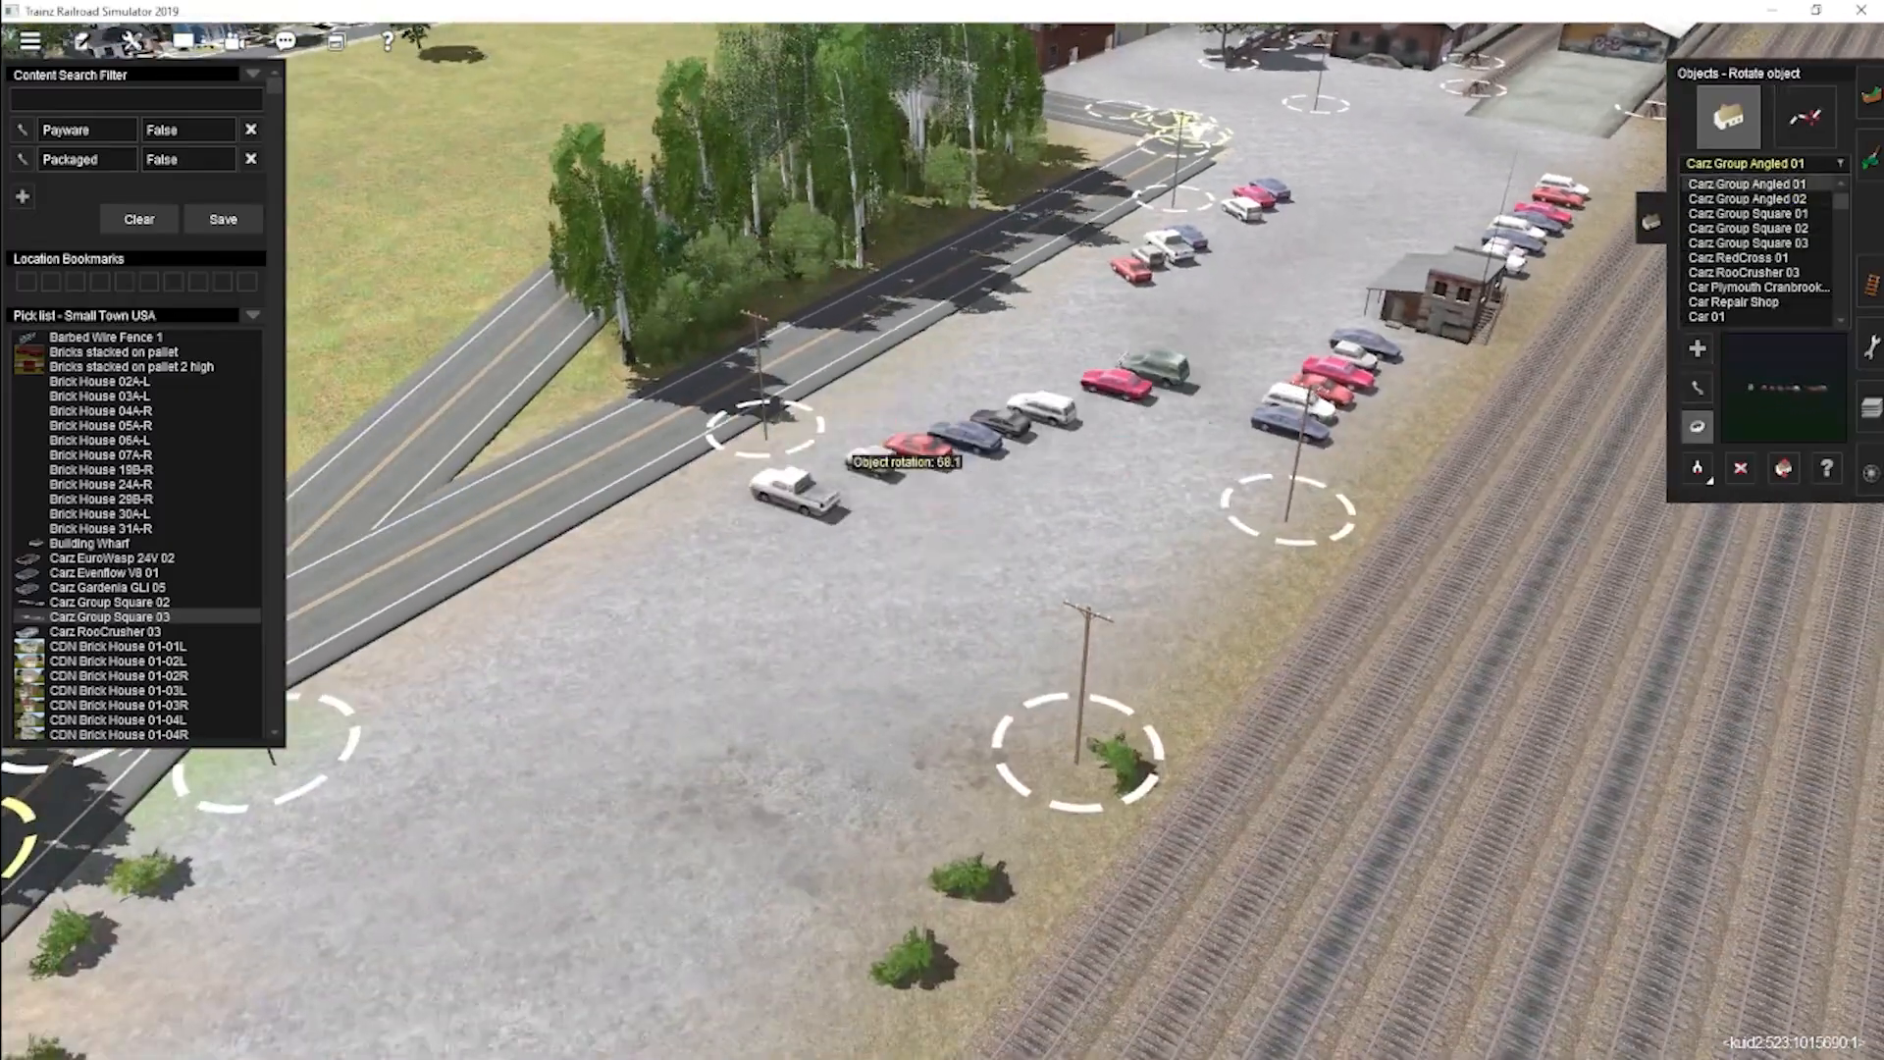
key("m")
scroll(873, 345, "down", 5)
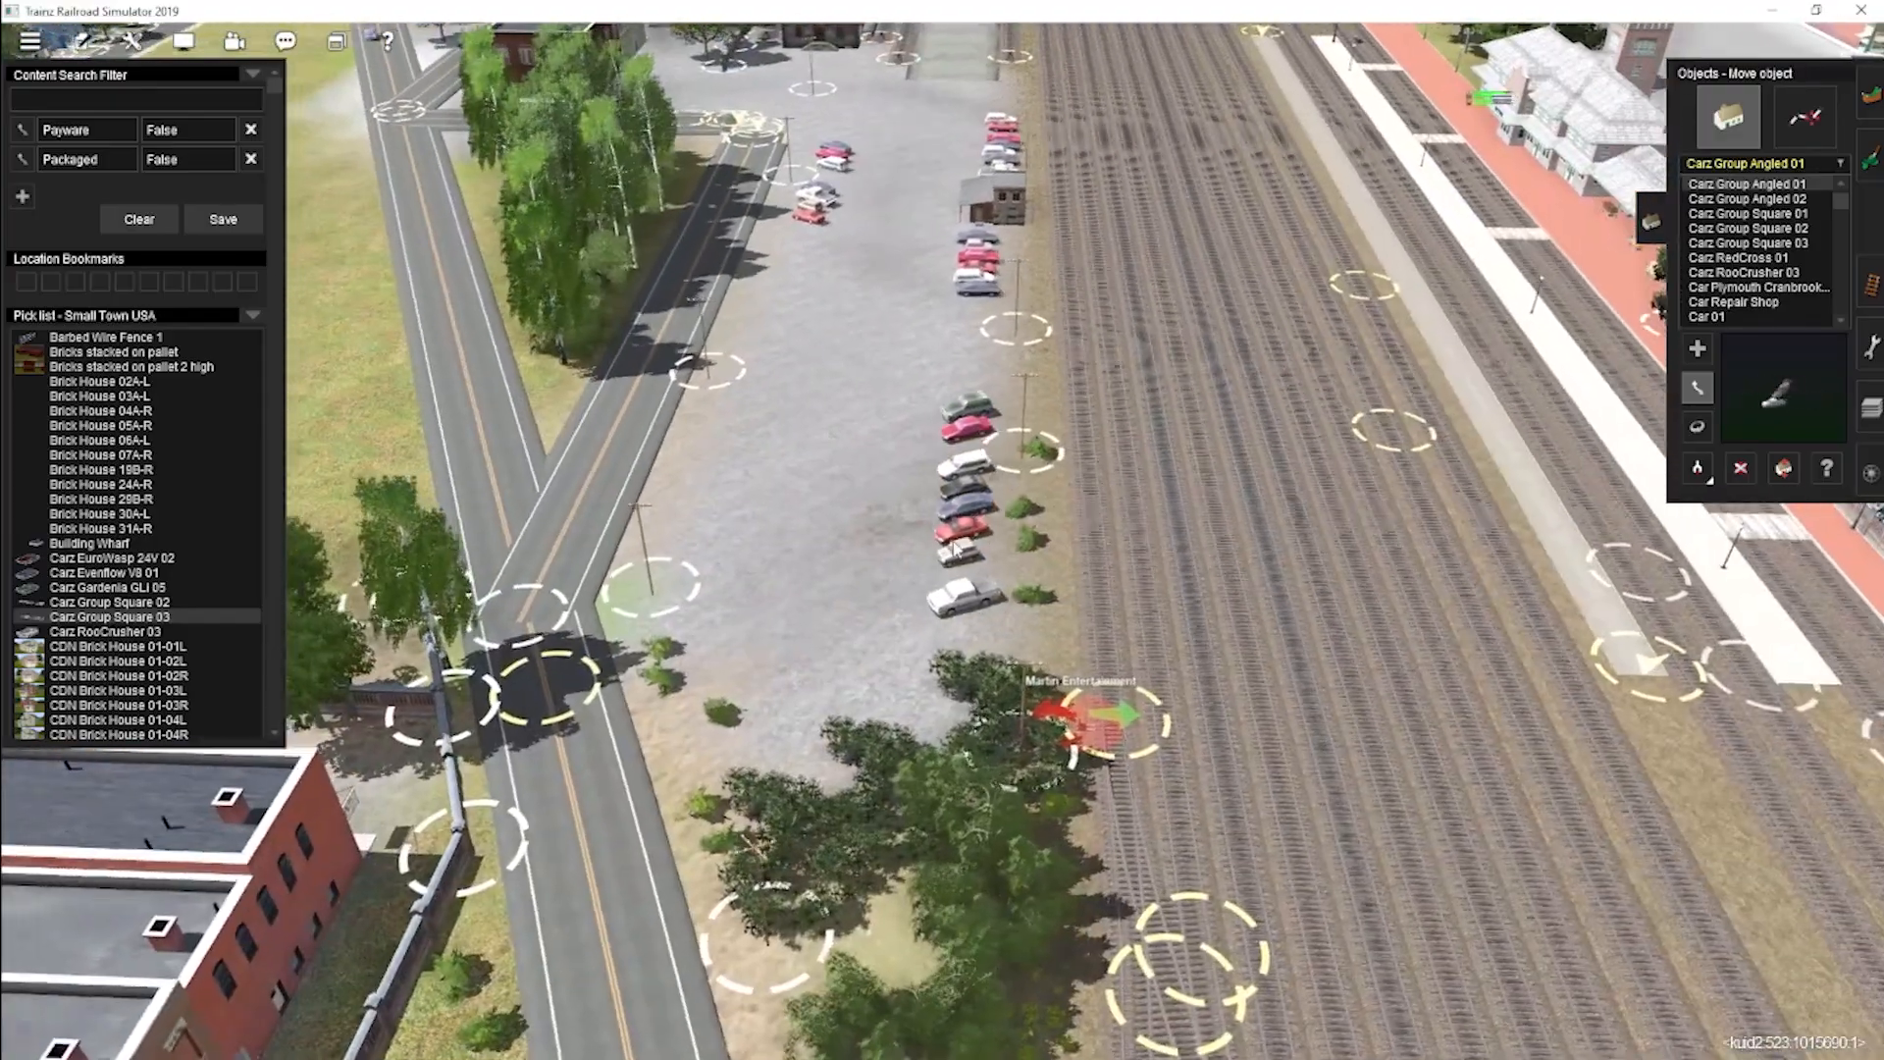
key("r")
left_click_drag(891, 589, 908, 589)
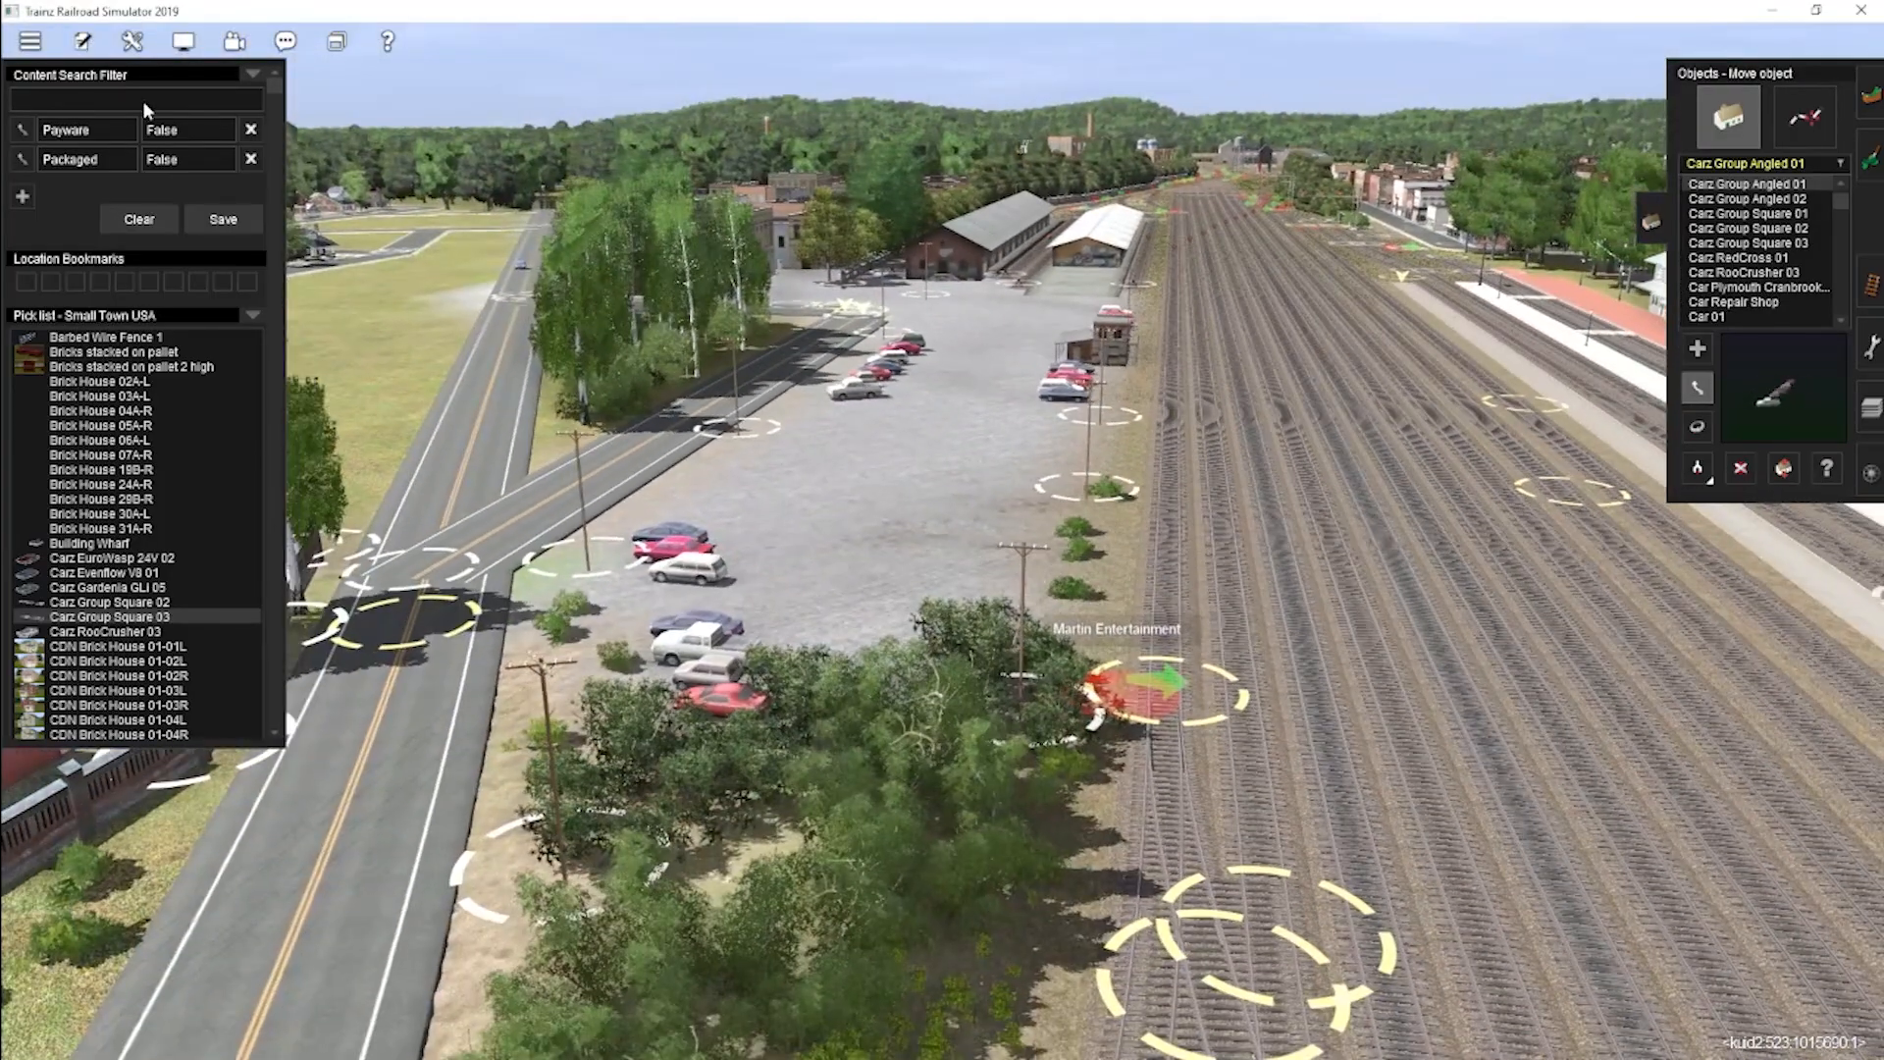
Search the content for "rails" and place JR Ties scenery stacks in neat rows on the gravel lot near the tracks.
type("rails")
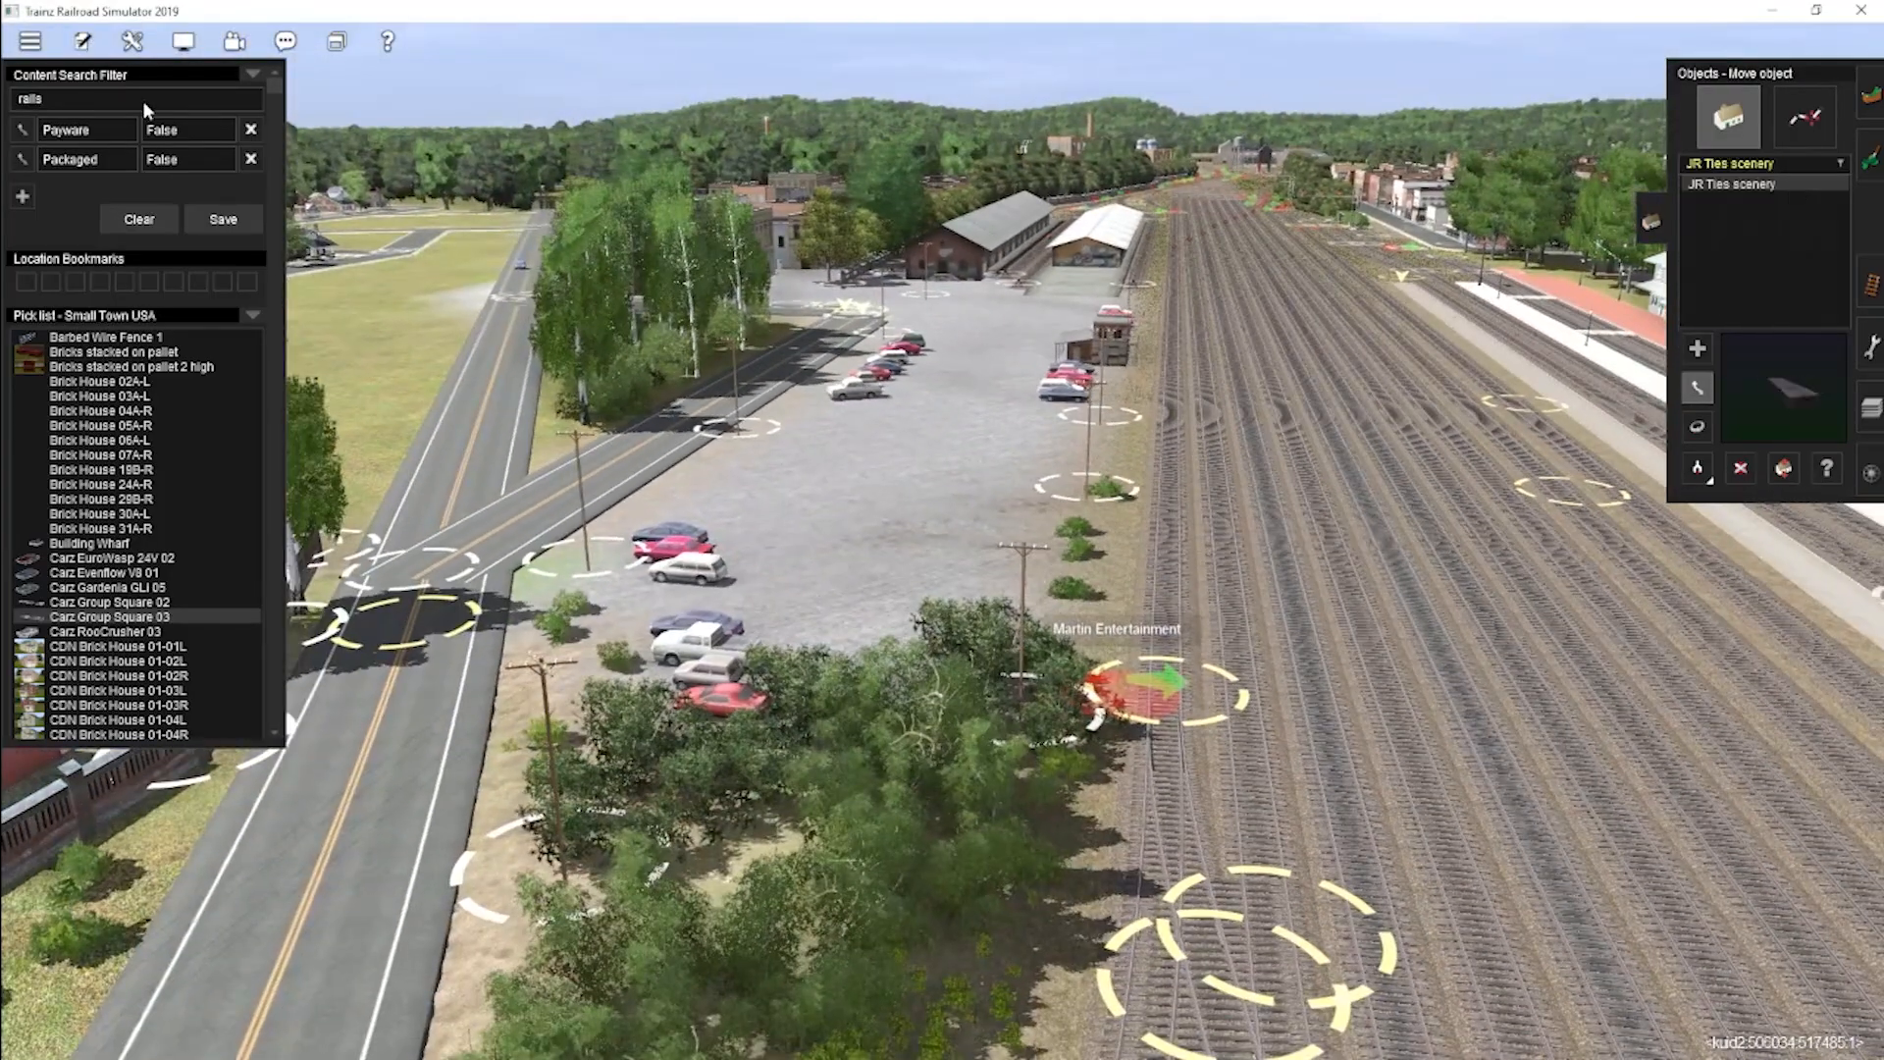
left_click(1706, 355)
left_click(1259, 525)
left_click(1170, 446)
left_click(1153, 613)
left_click(1119, 707)
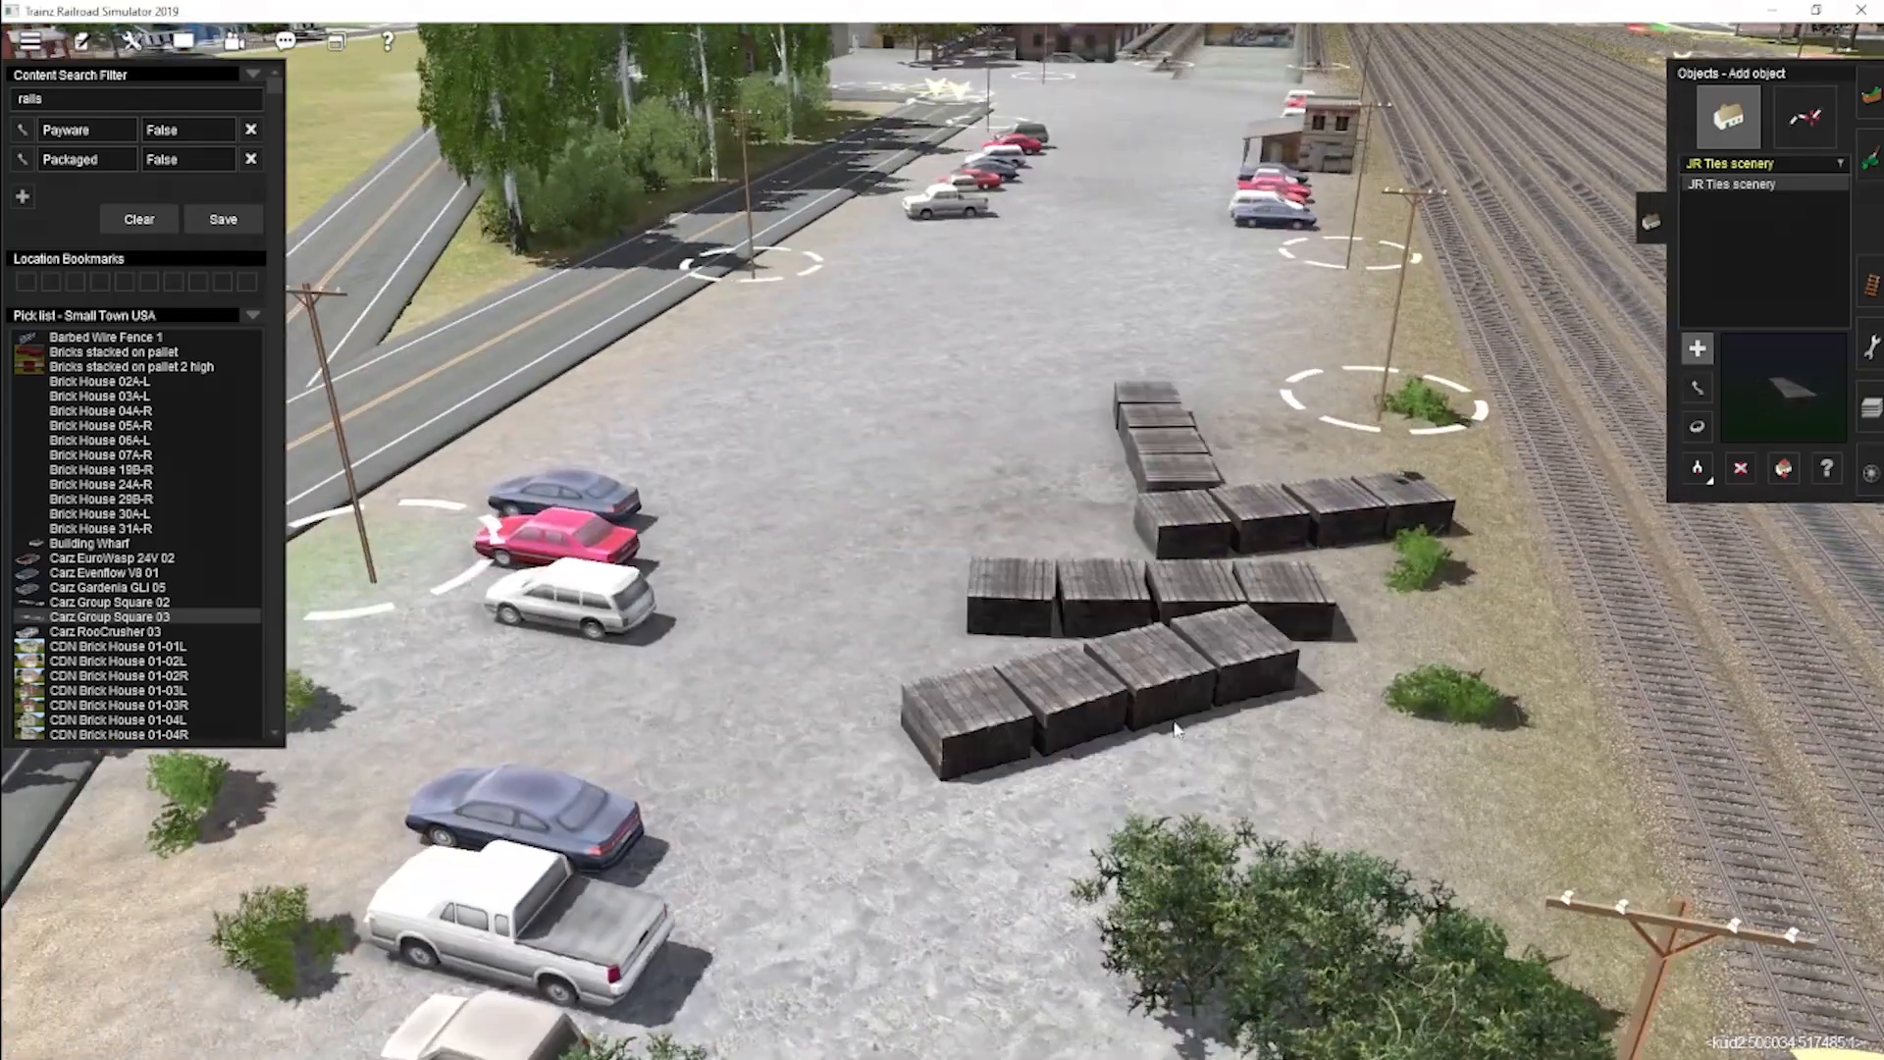
left_click_drag(1189, 699, 1203, 699)
right_click_drag(1190, 699, 1189, 805)
left_click_drag(1178, 677, 1203, 677)
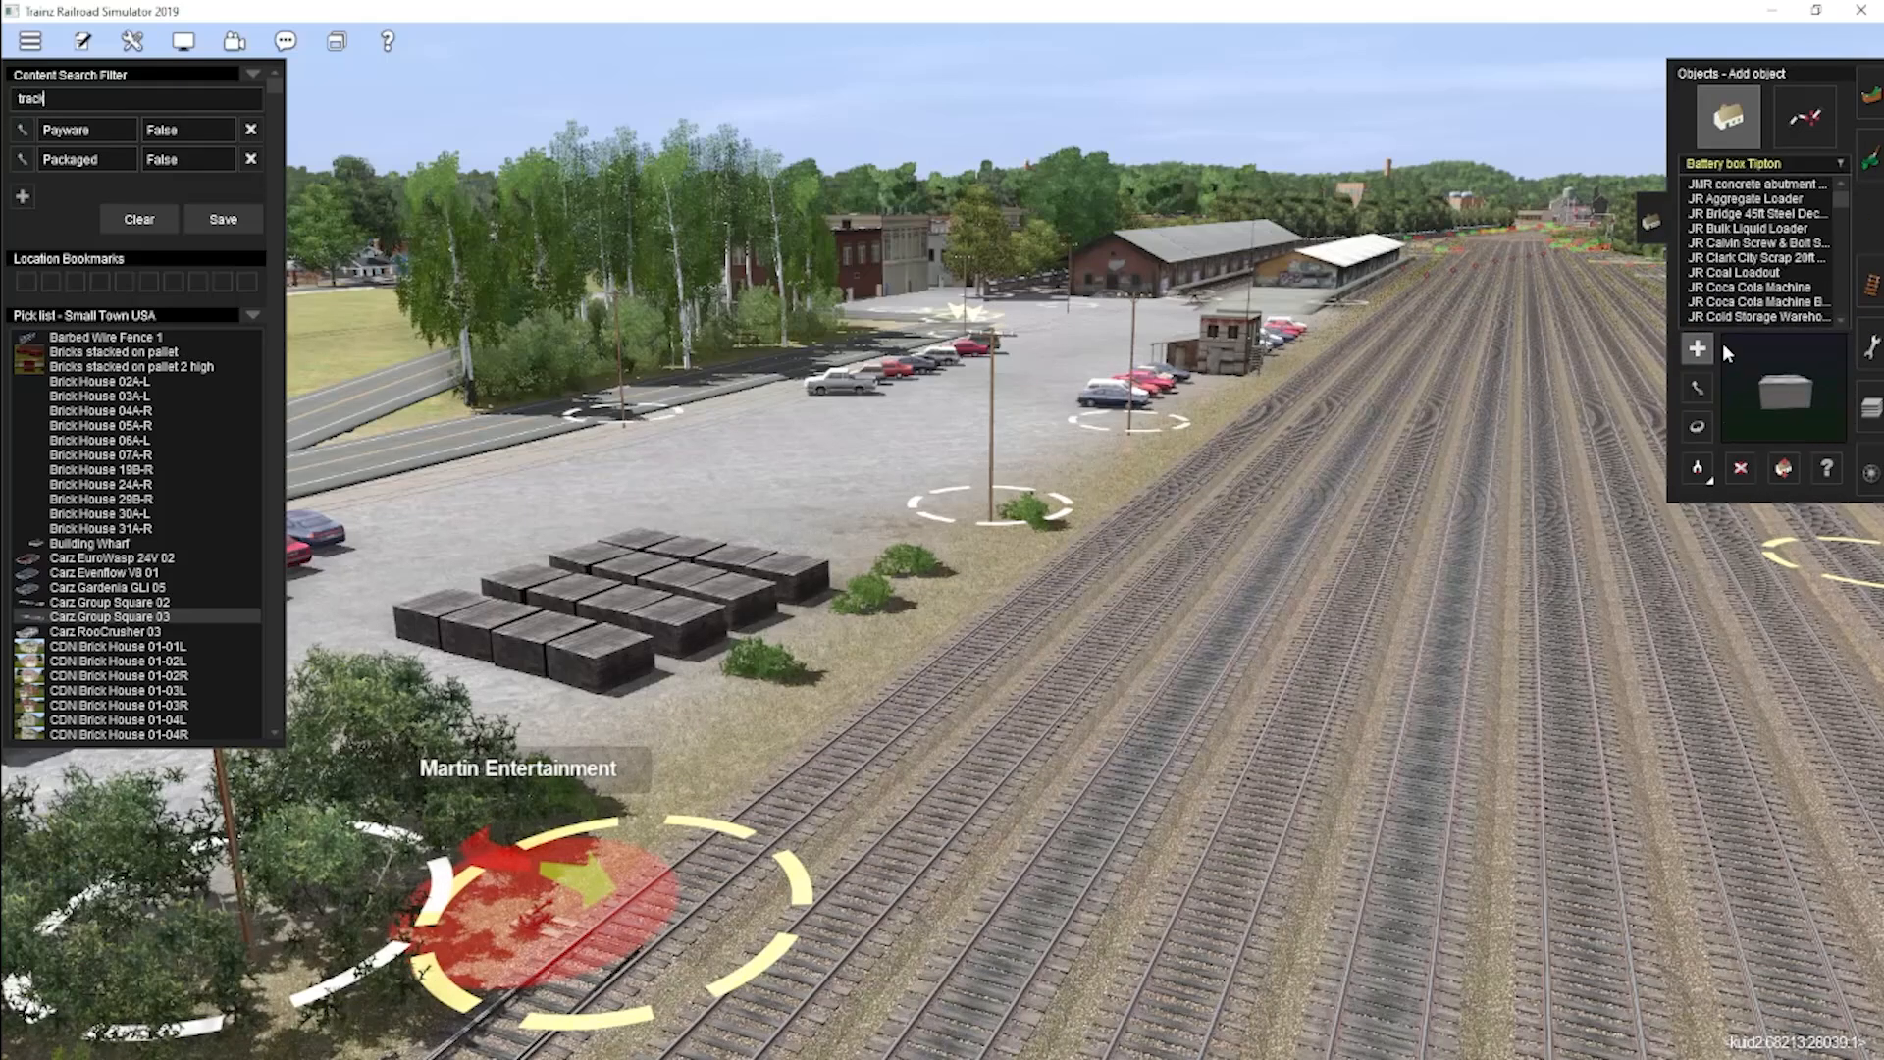
Place two JR Loaded Pallet objects beside the stacked ties and adjust their rotation.
right_click(1009, 506)
left_click(944, 579)
left_click(989, 562)
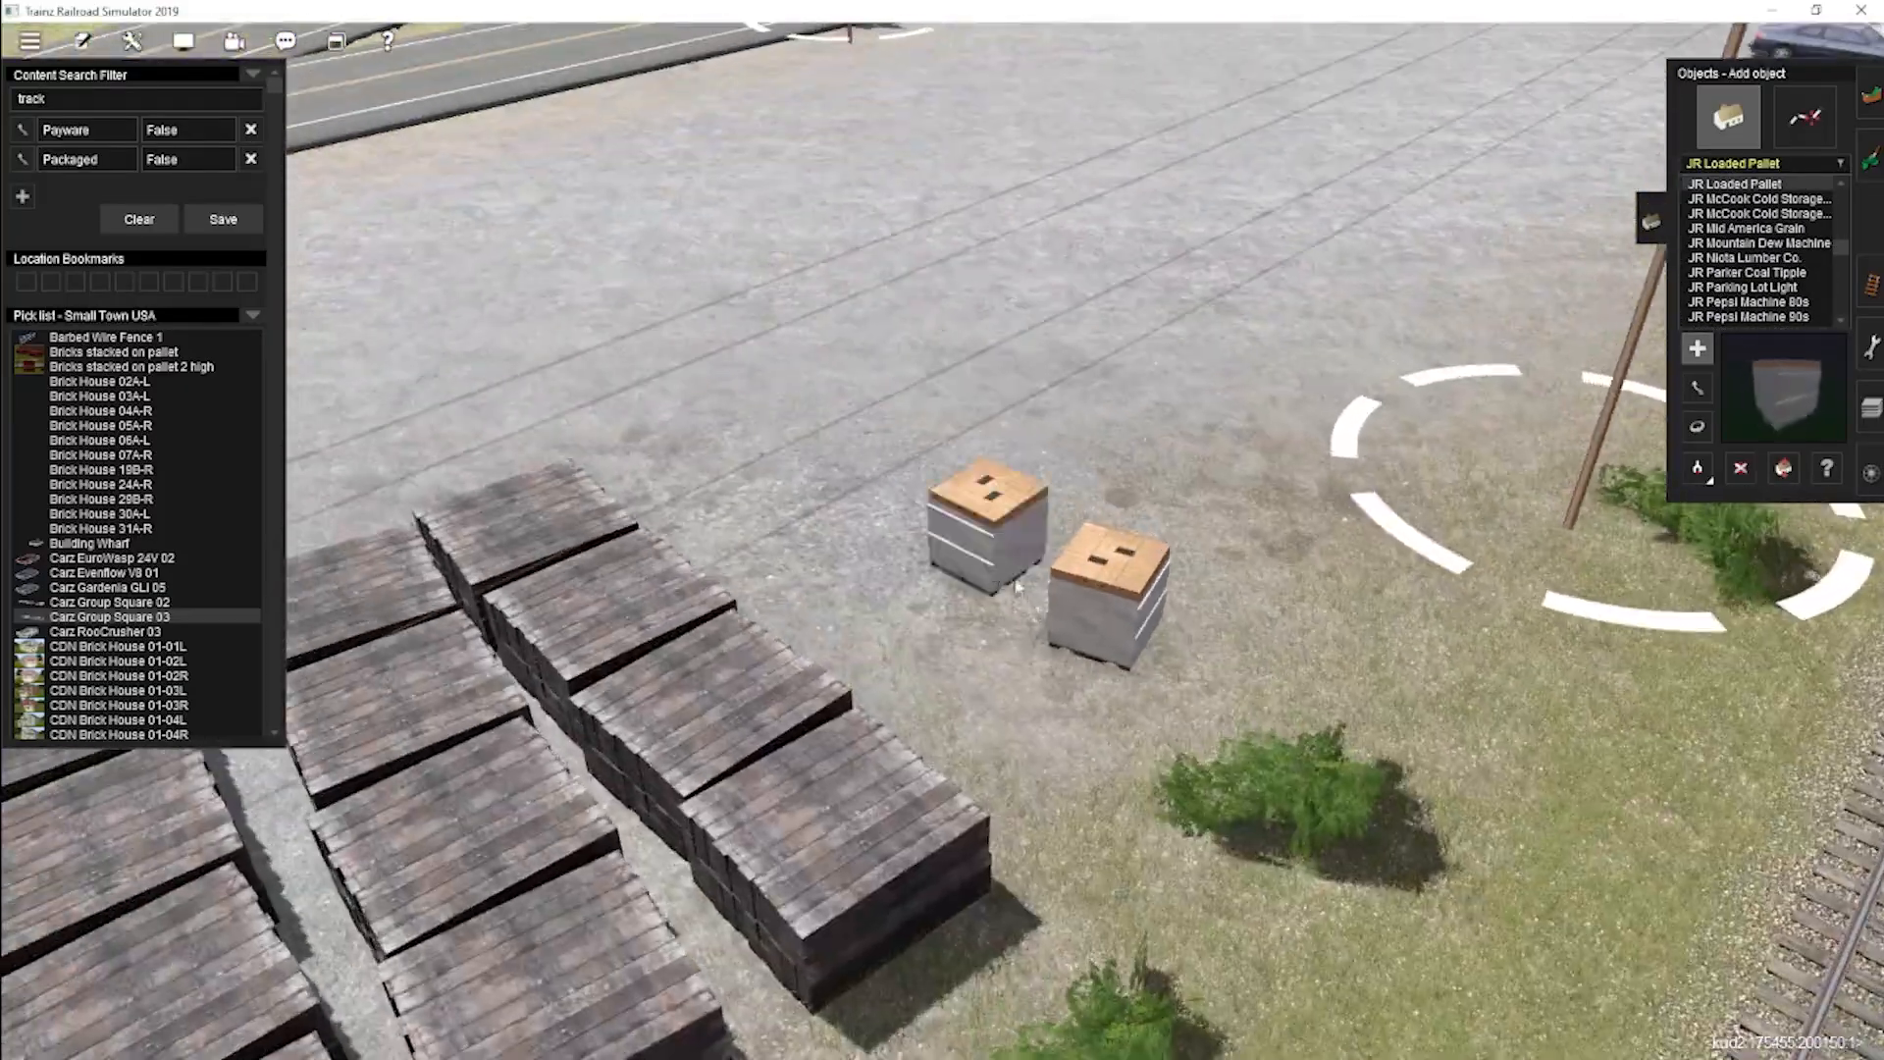
key("r")
Apply a vertex height of 15.83 to the warehouse spur track points so their ballast sinks into the ground.
scroll(1018, 587, "down", 3)
right_click(981, 284)
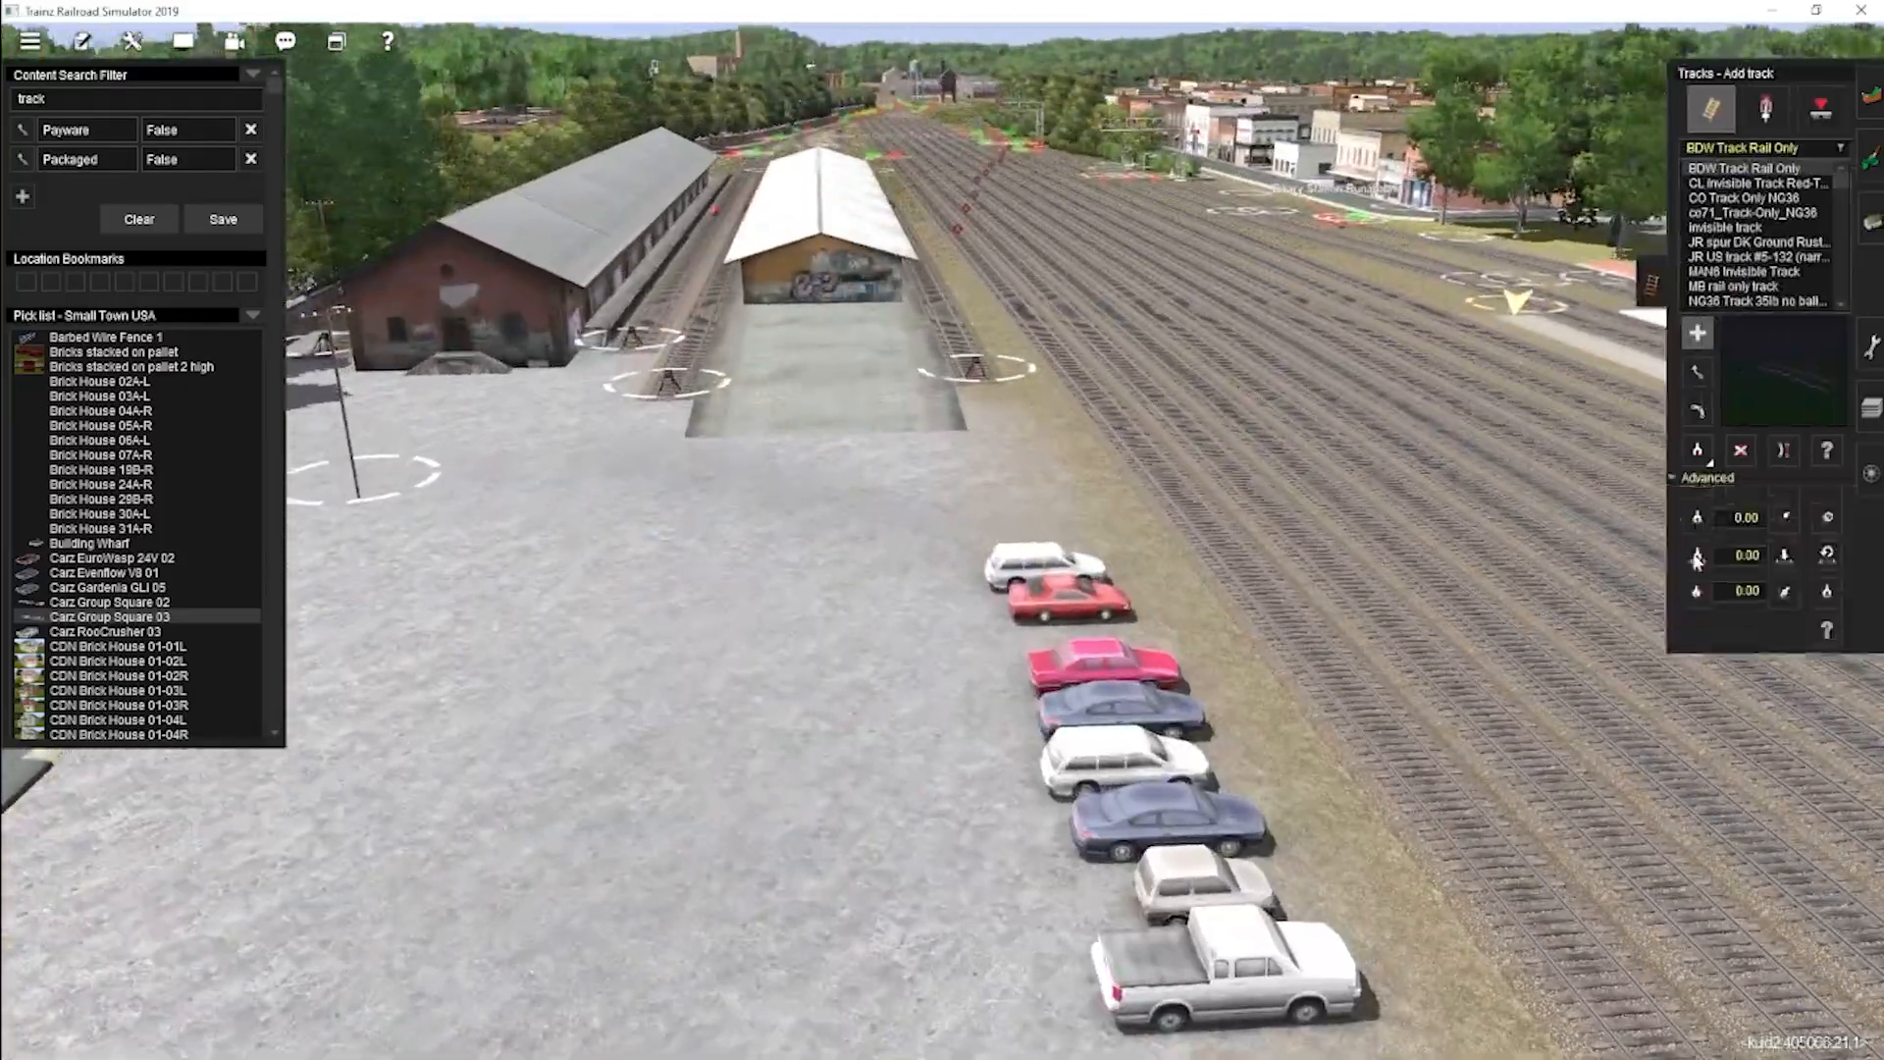
right_click(643, 377)
right_click(932, 128)
right_click(923, 177)
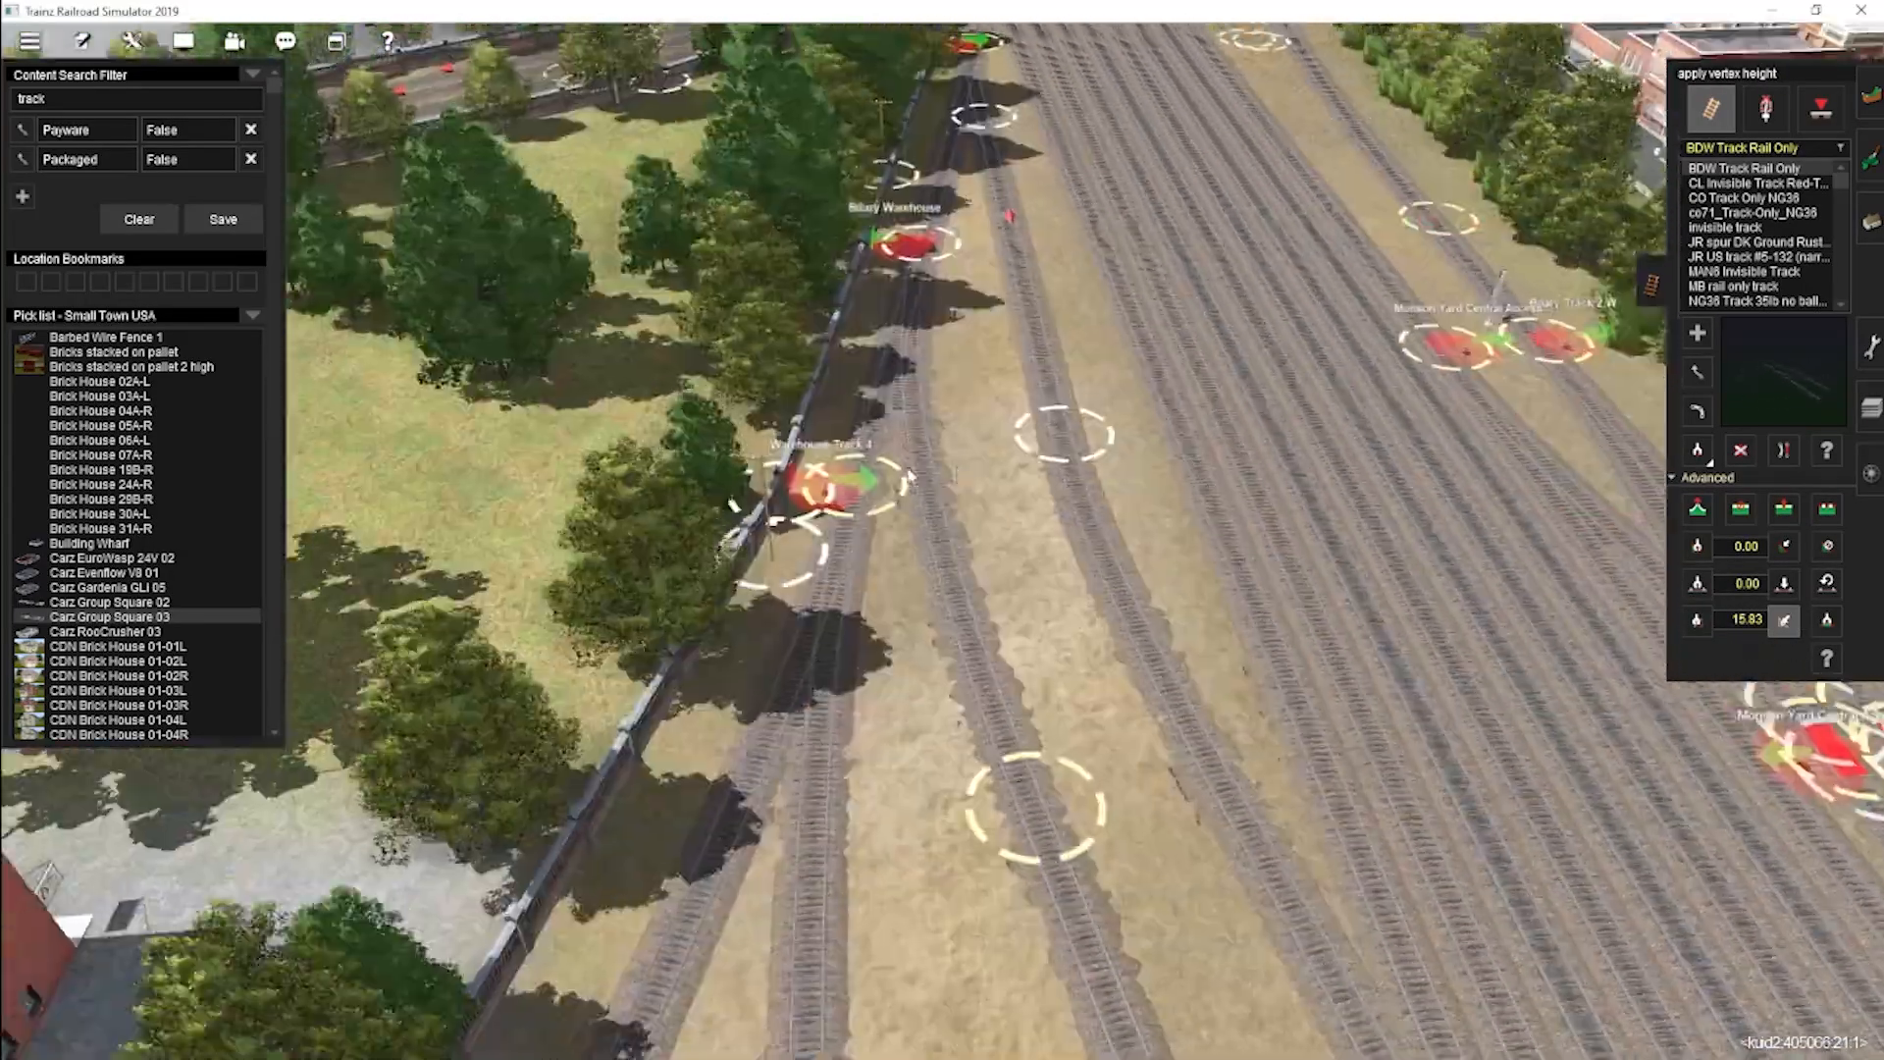
right_click(947, 103)
key("Right")
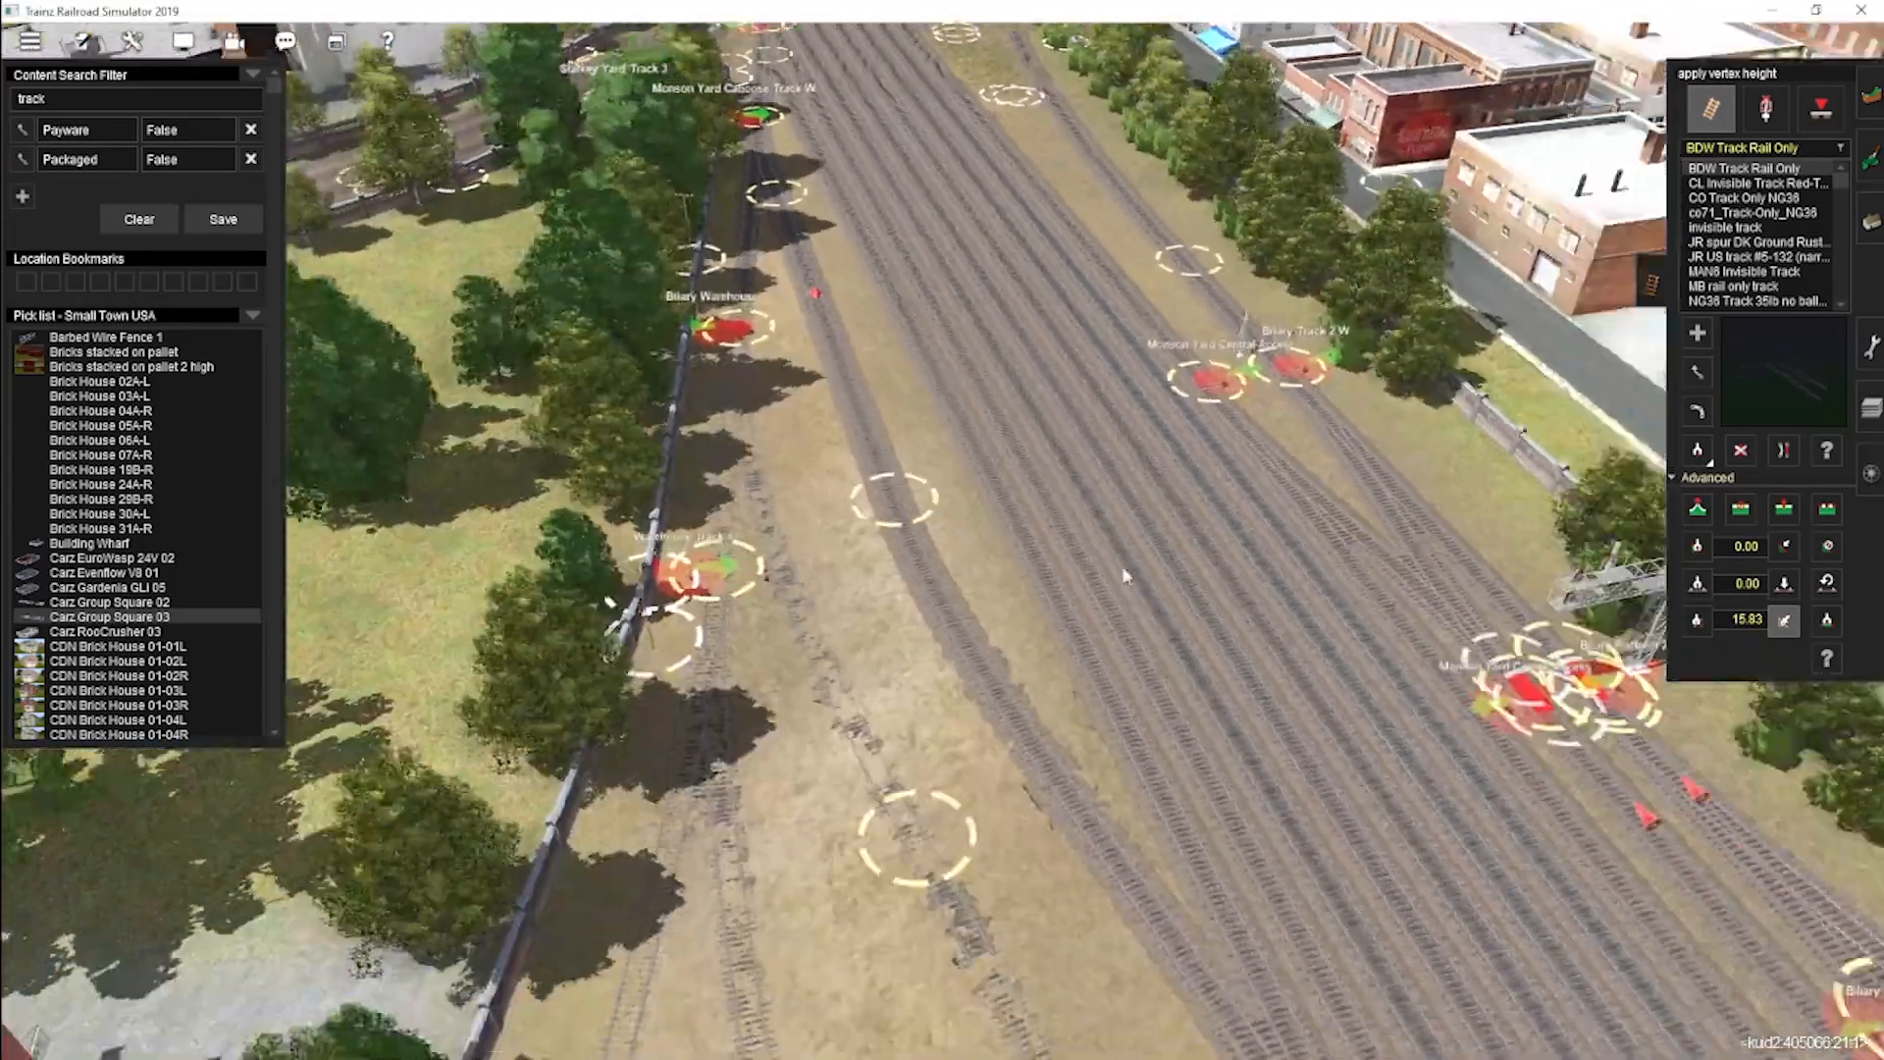
right_click(1014, 732)
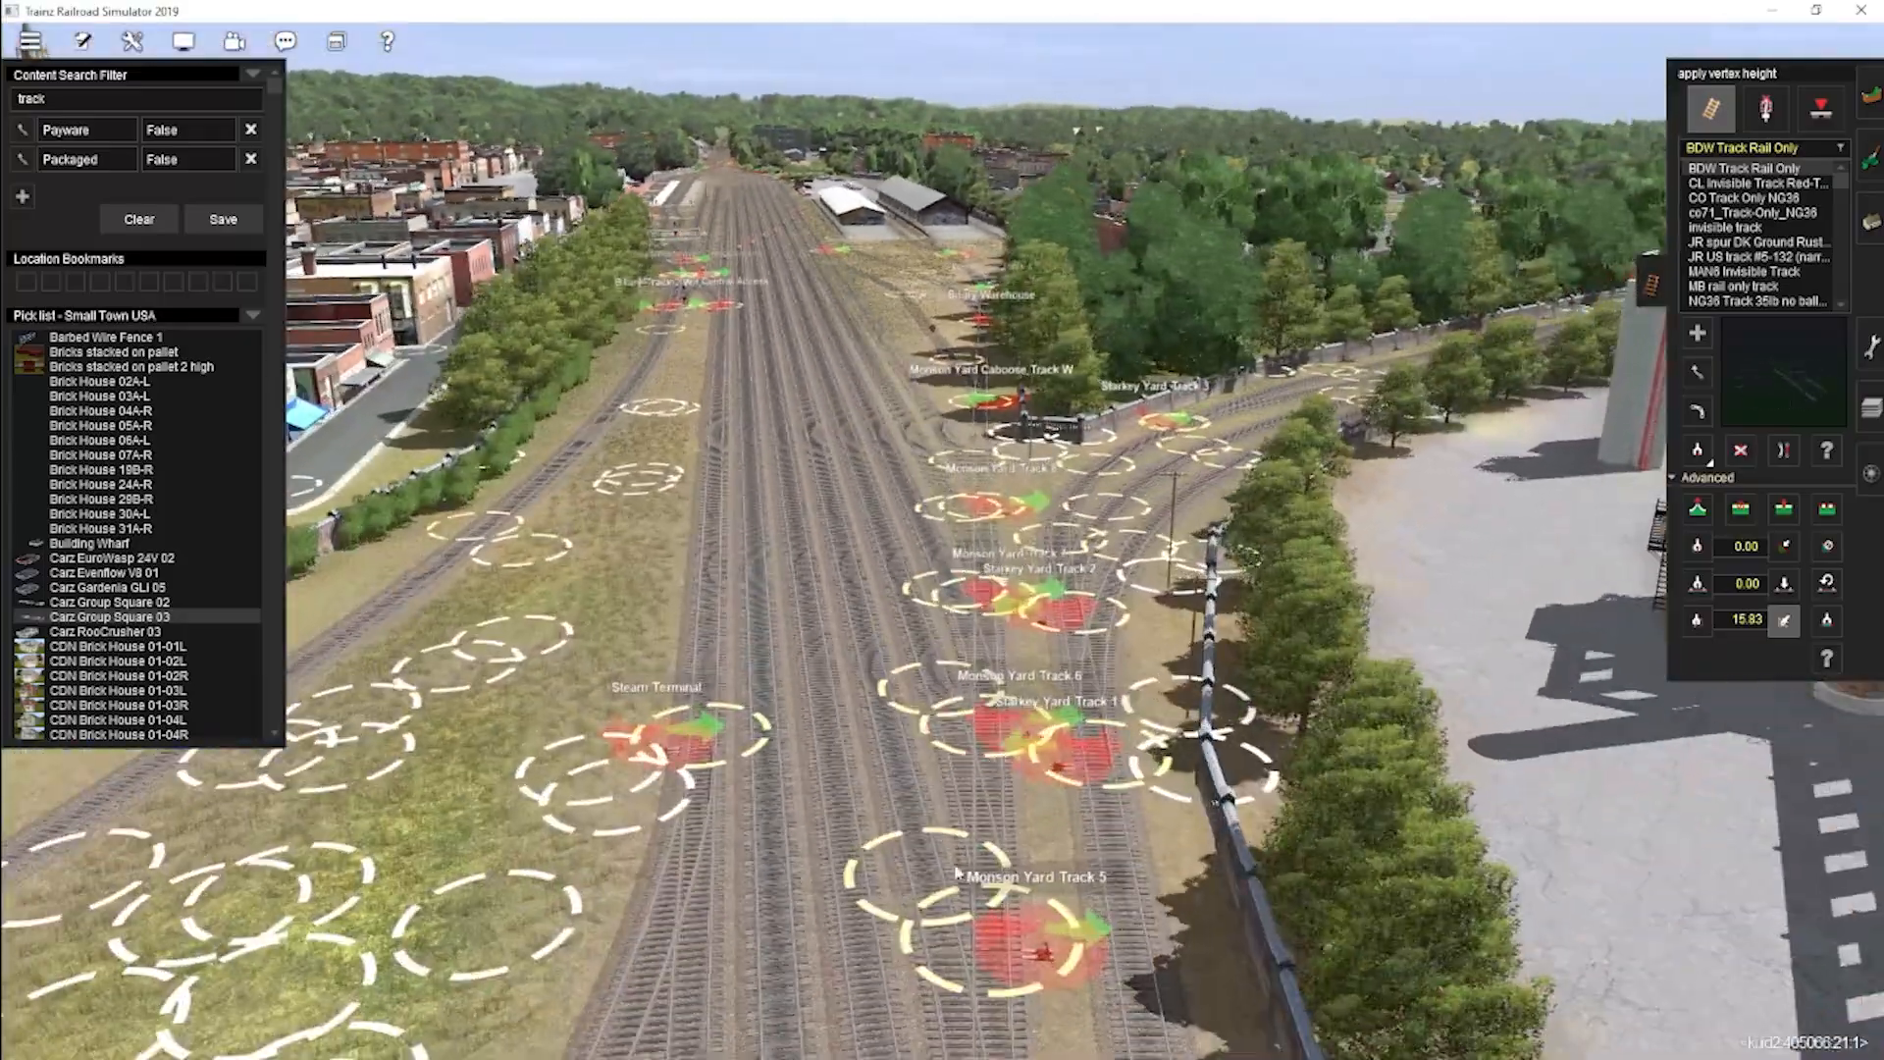
Apply the 15.83 vertex height to the tracks around the roundhouse, turntable and coal tower.
right_click(957, 873)
right_click(1066, 580)
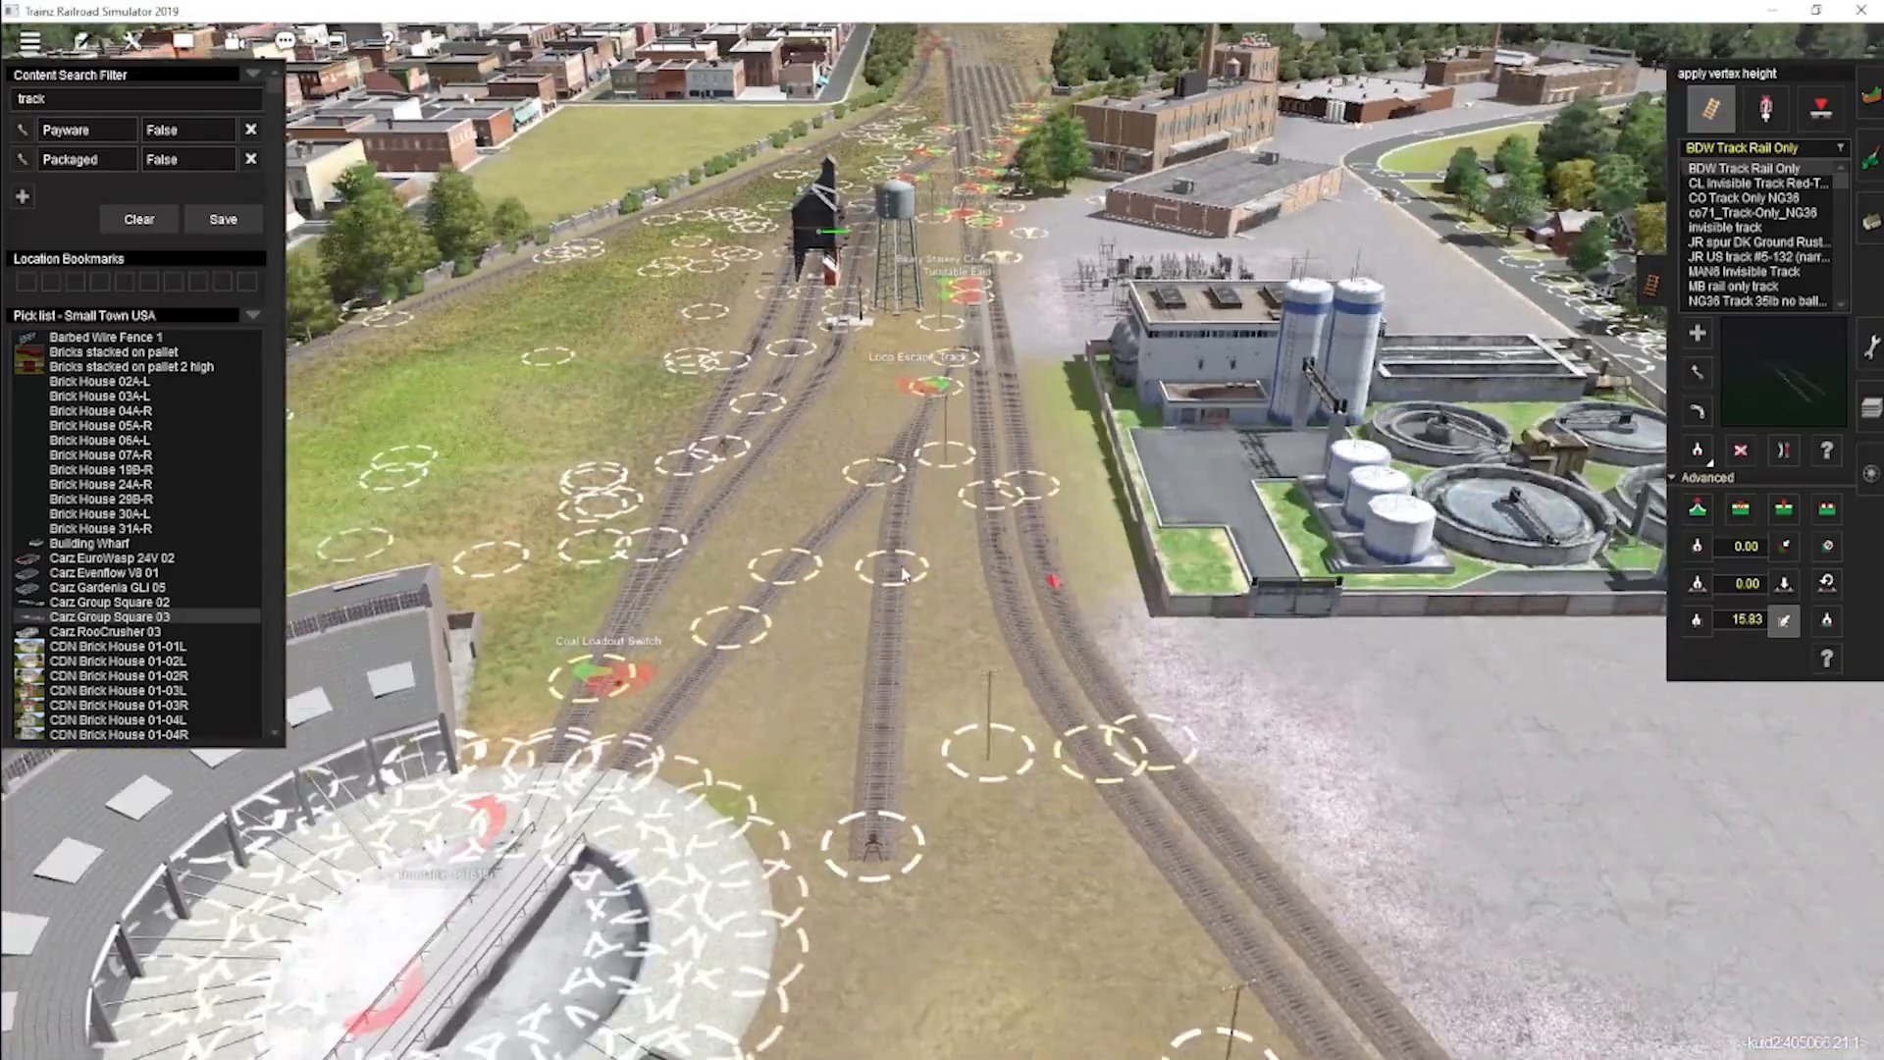
right_click(985, 709)
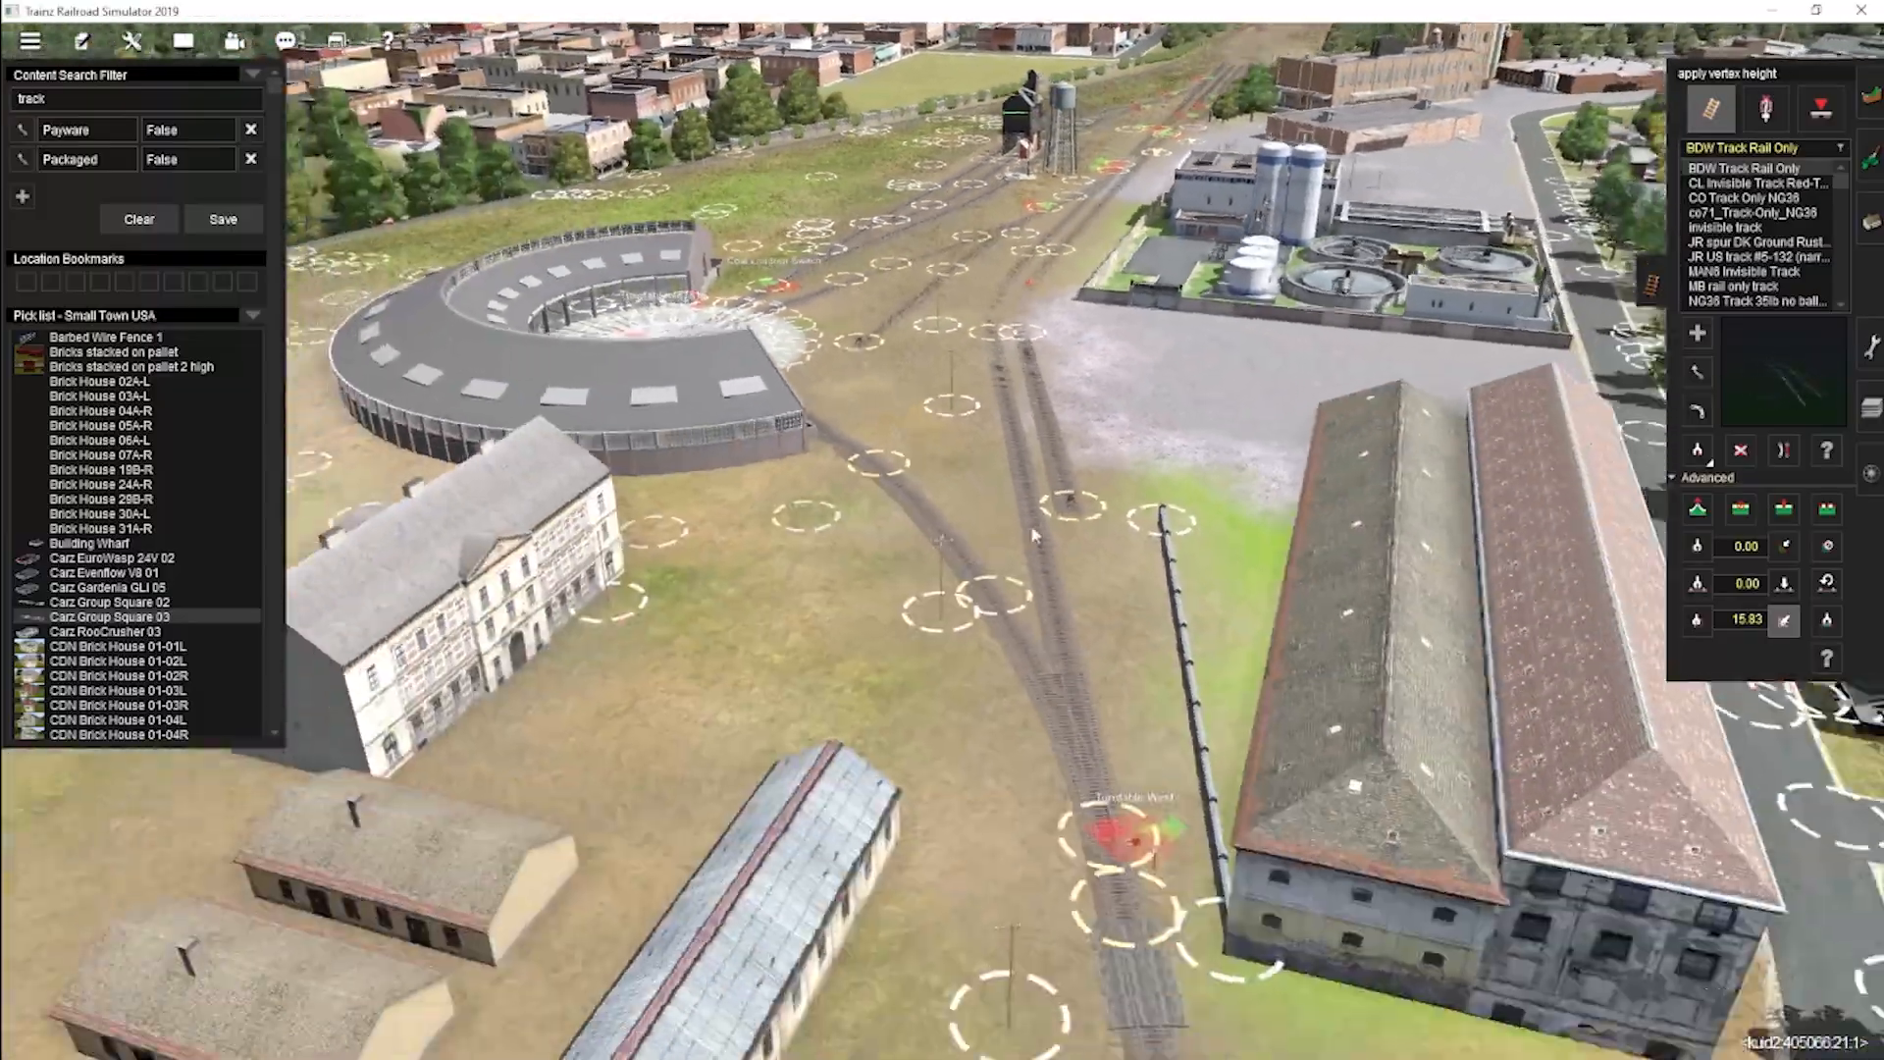
right_click(959, 414)
right_click_drag(959, 414, 951, 457)
right_click(933, 550)
scroll(933, 550, "down", 5)
right_click(914, 785)
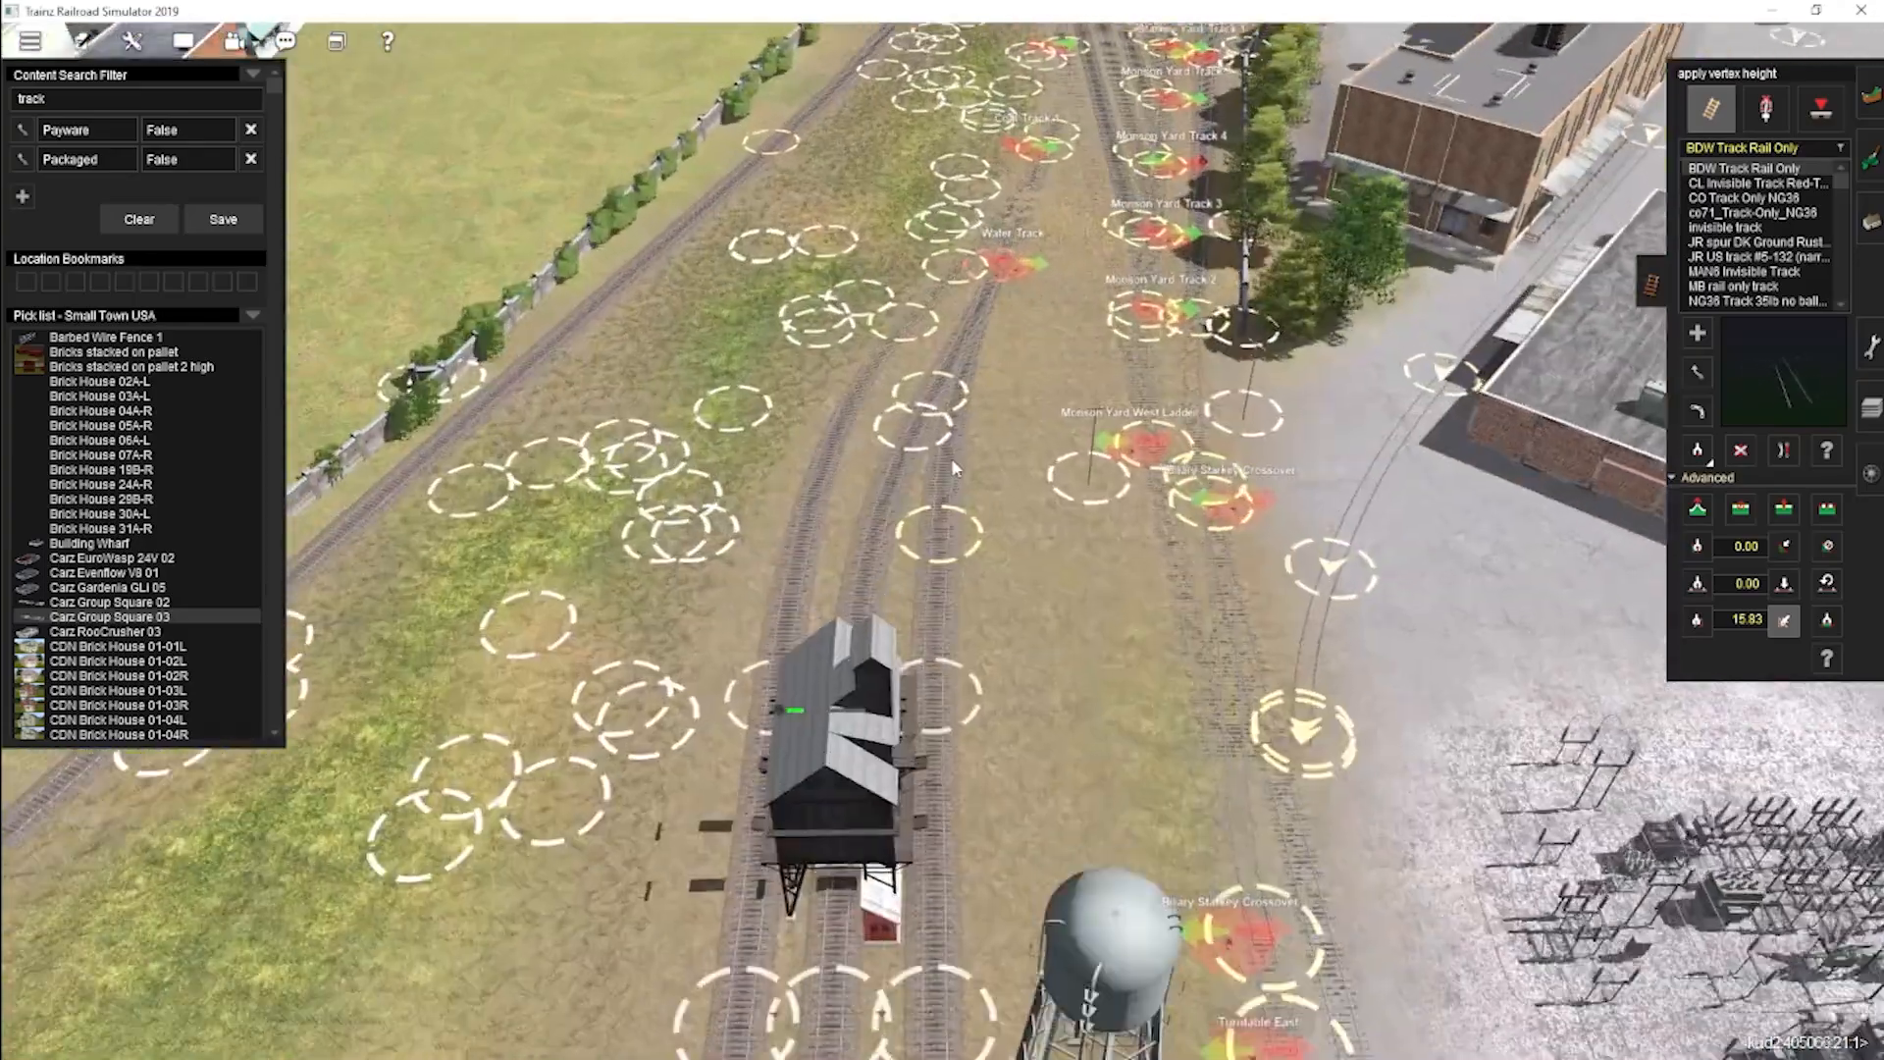
Adjust the heights of the coal tower and water column to fit the sunken tracks, using 15.84 for the surrounding ground.
right_click(991, 768)
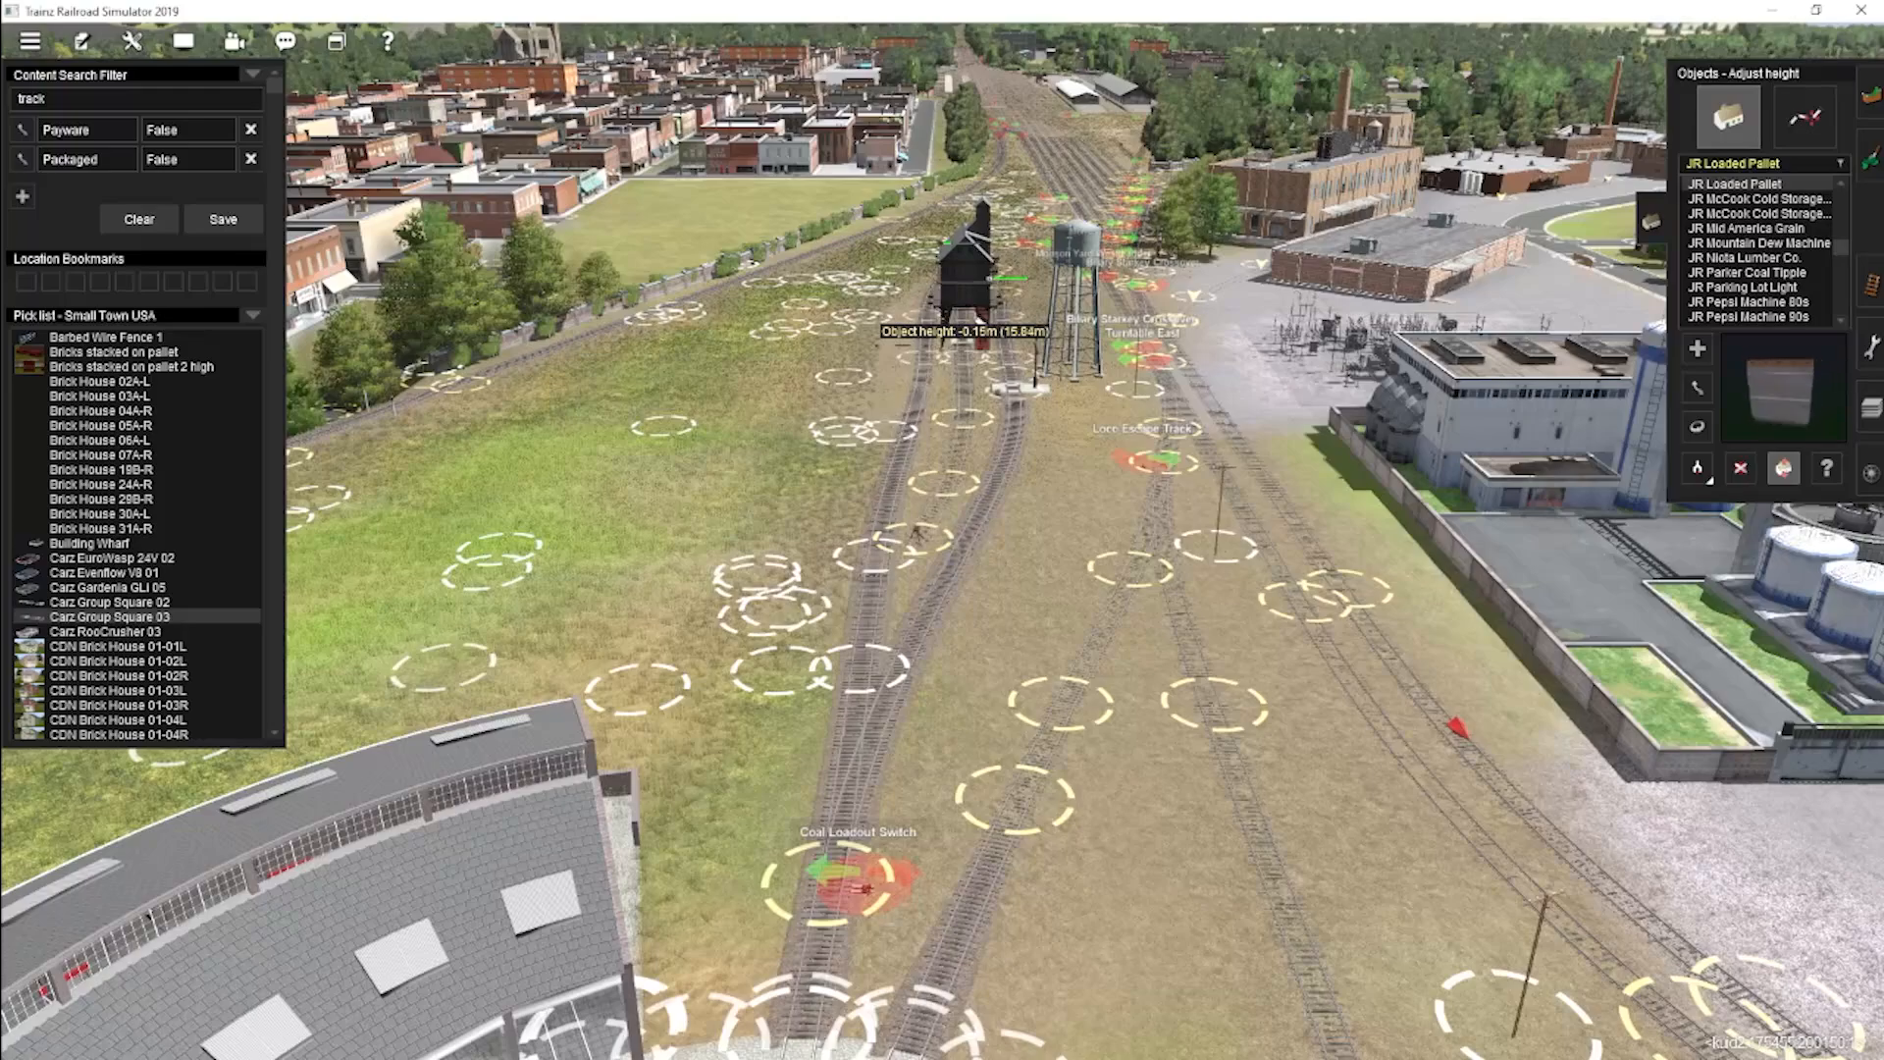
scroll(950, 444, "up", 5)
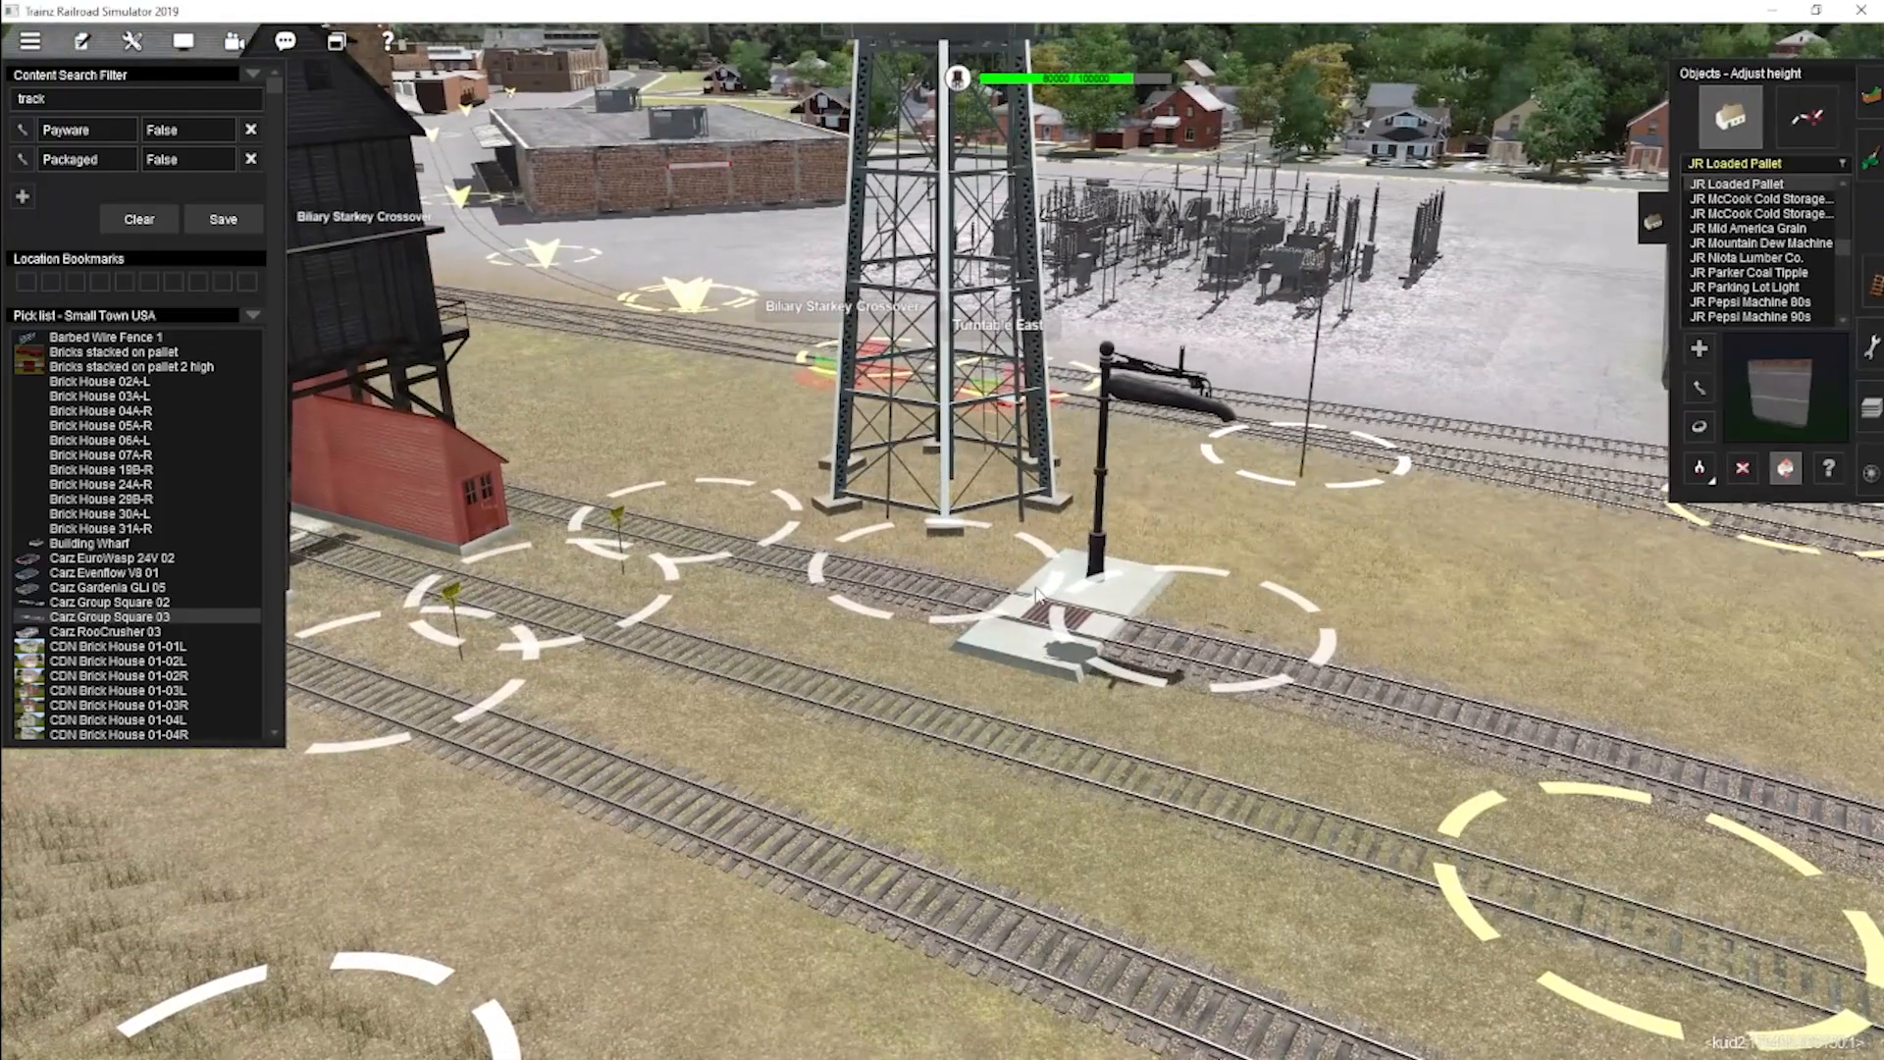
left_click(1724, 245)
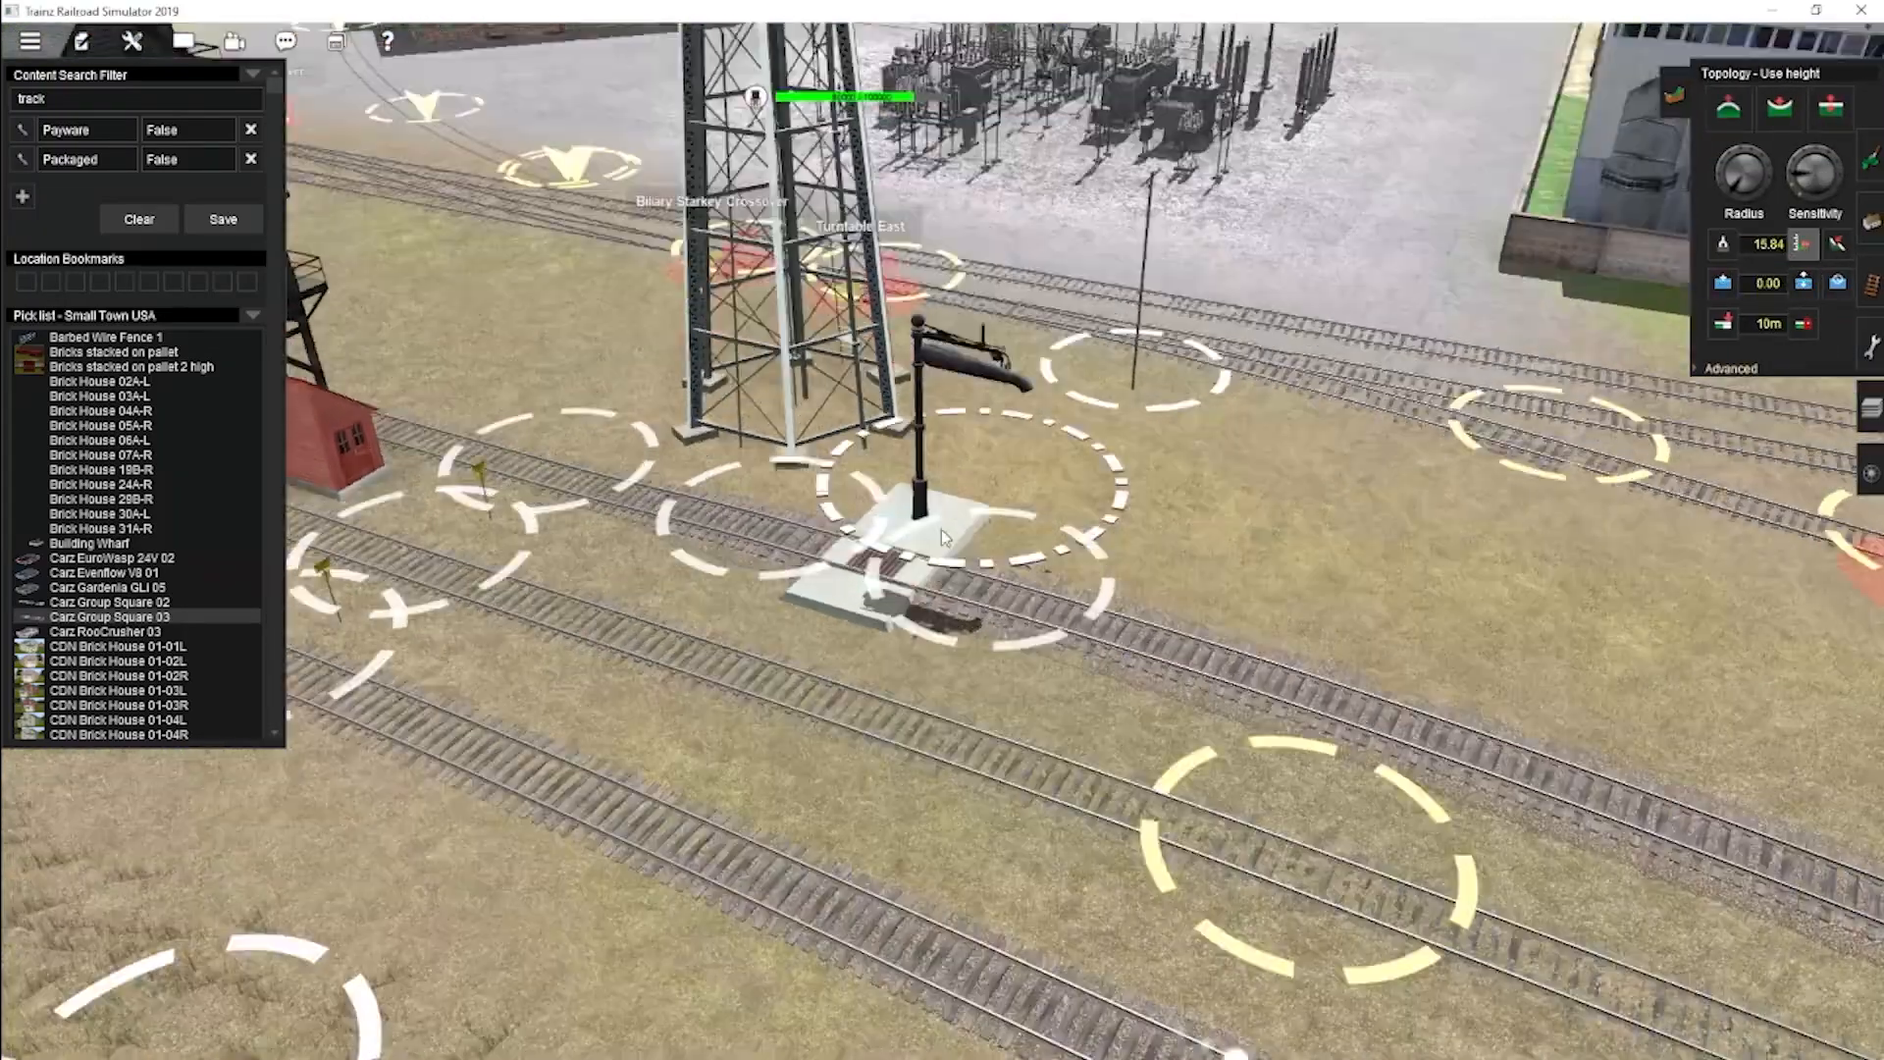
right_click_drag(940, 528, 883, 591)
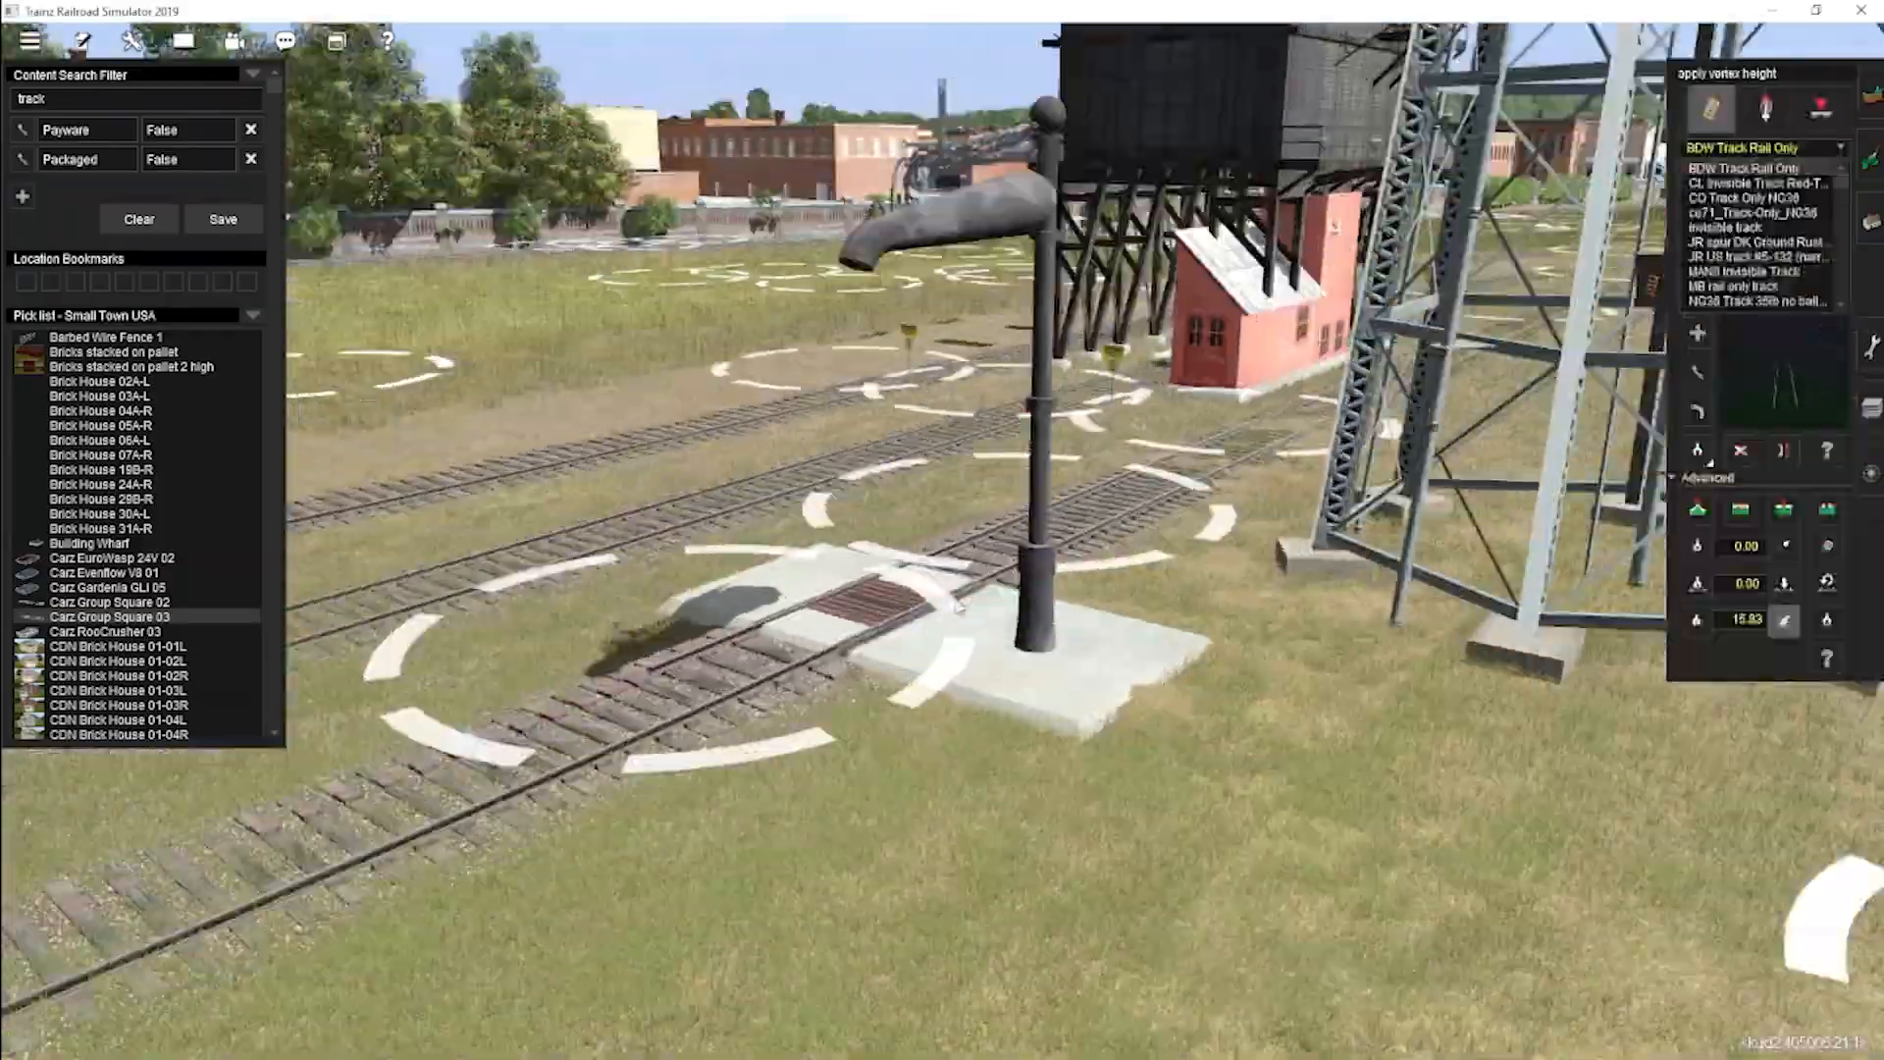
scroll(829, 570, "up", 3)
right_click_drag(829, 569, 975, 750)
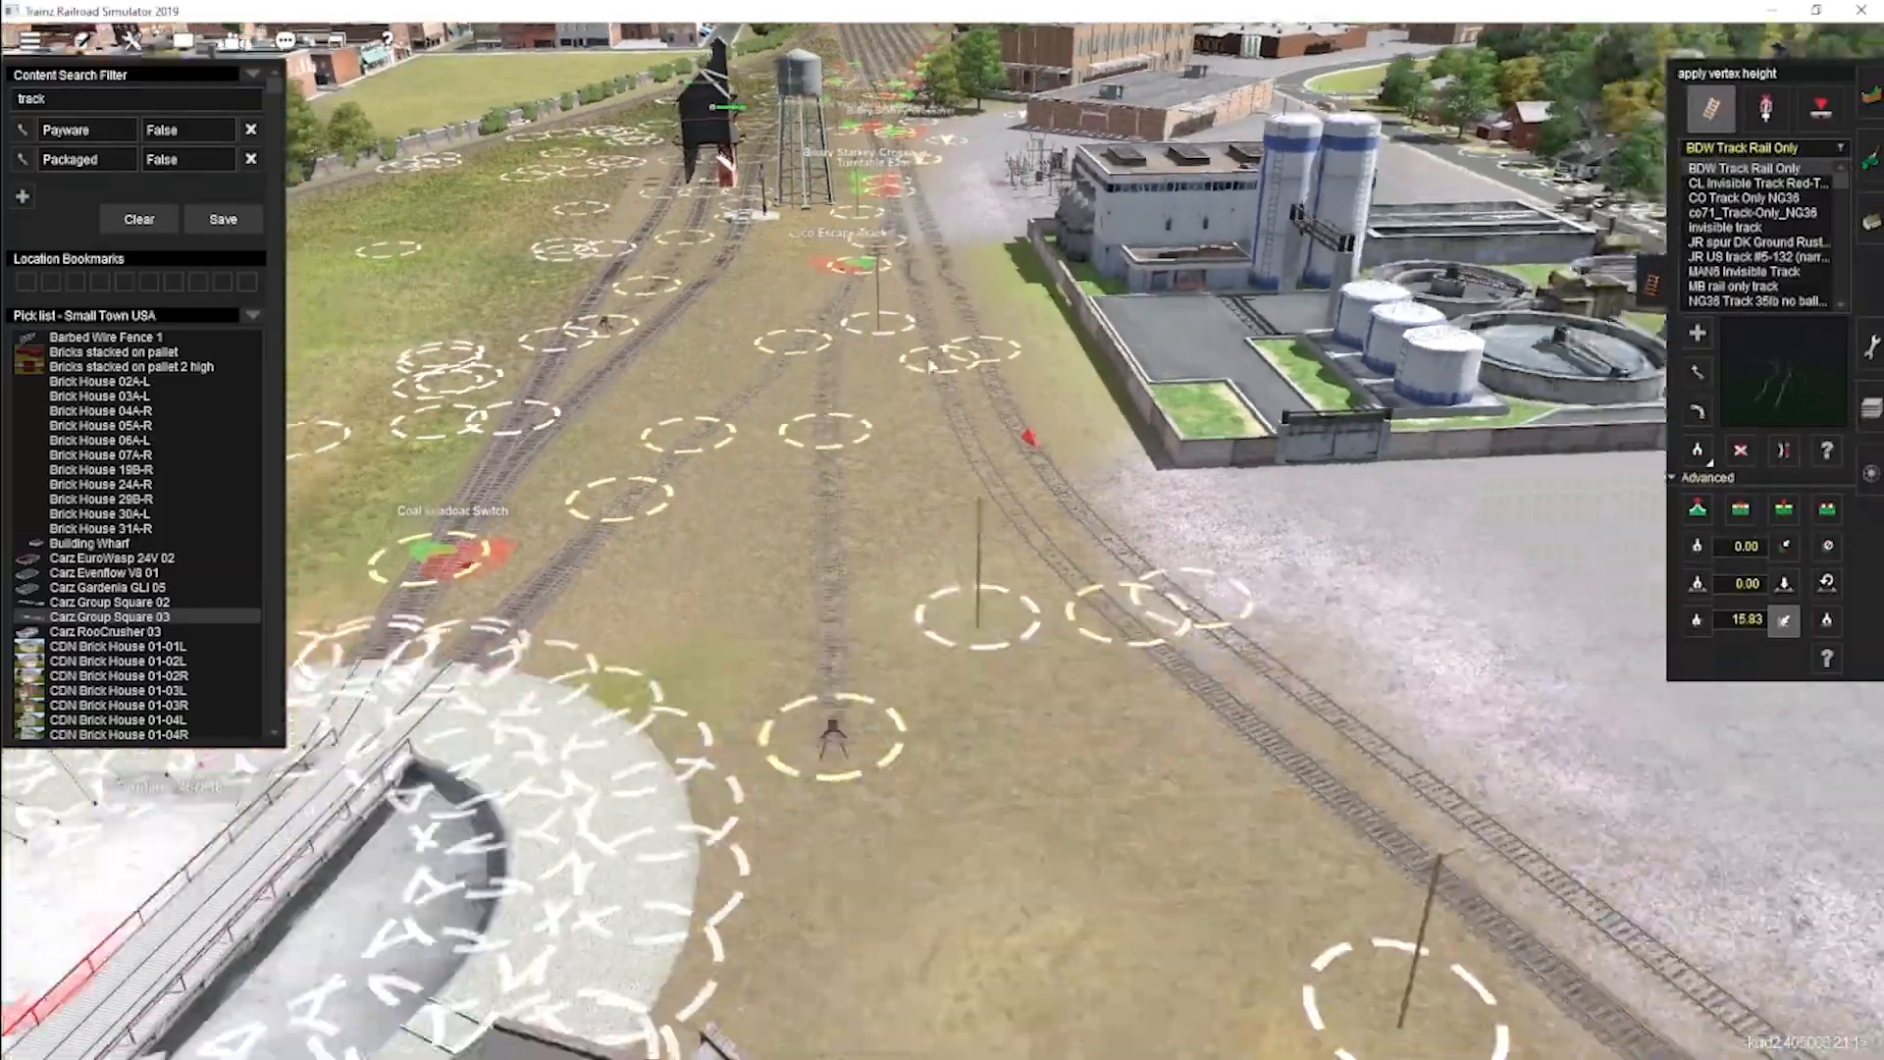
Apply the 15.83 vertex height to the coke plant spur tracks and adjust the height of the conveyor loaders beside them.
right_click_drag(930, 365, 981, 548)
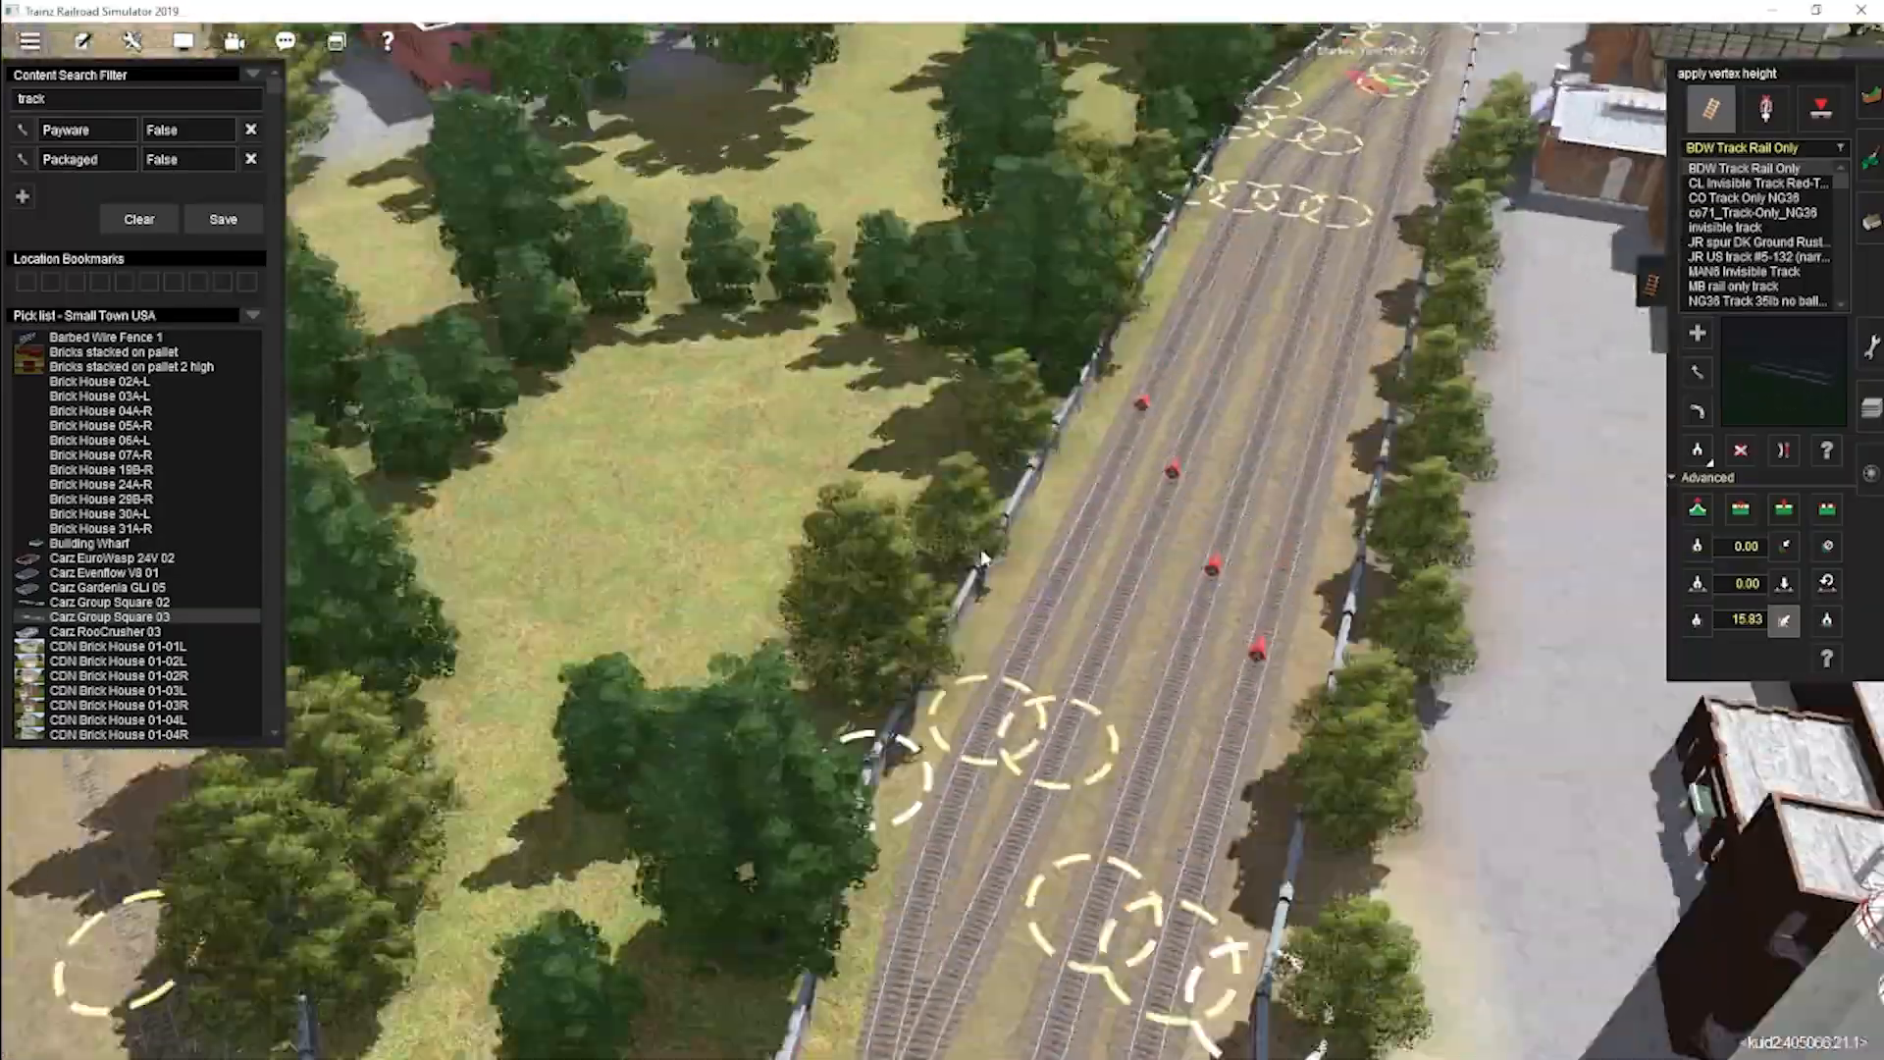
right_click_drag(980, 547, 932, 614)
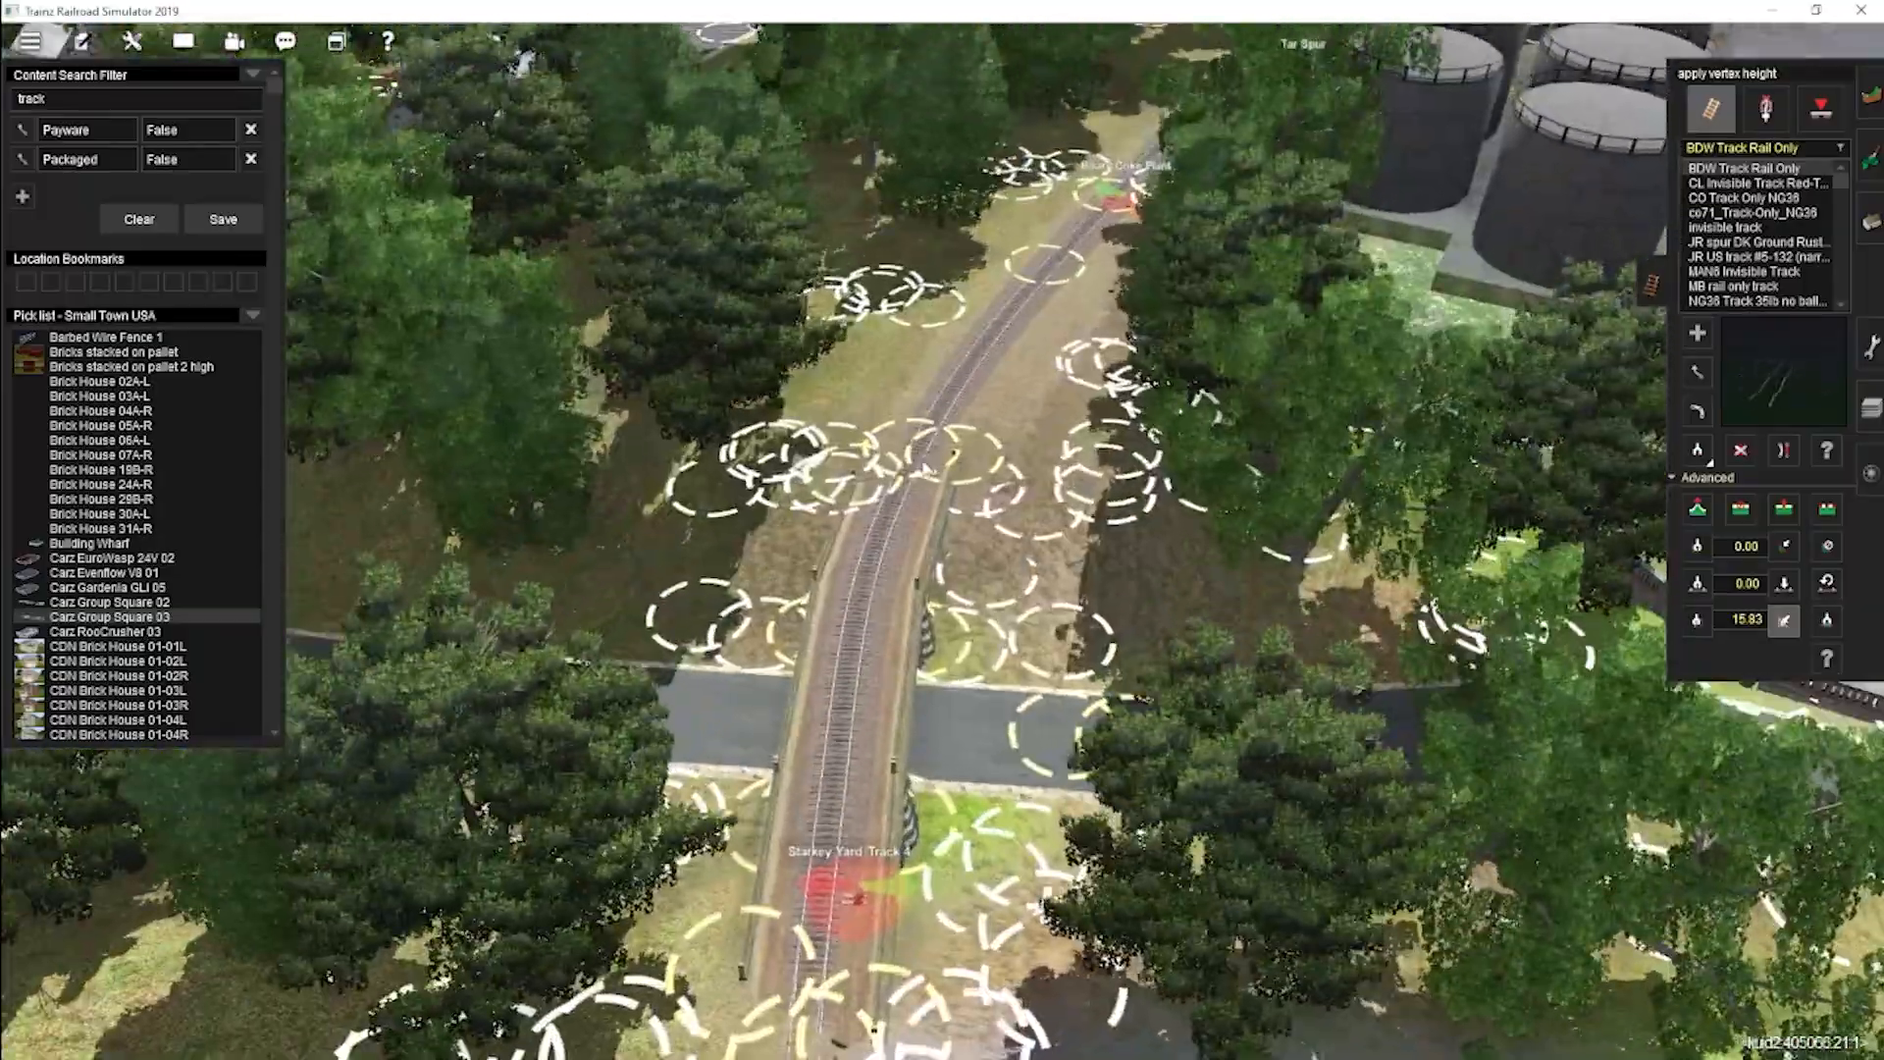
mouse_move(918, 463)
right_mouse_down()
mouse_move(977, 533)
mouse_move(959, 556)
mouse_move(920, 457)
mouse_move(998, 199)
mouse_move(942, 364)
mouse_move(942, 441)
right_mouse_up()
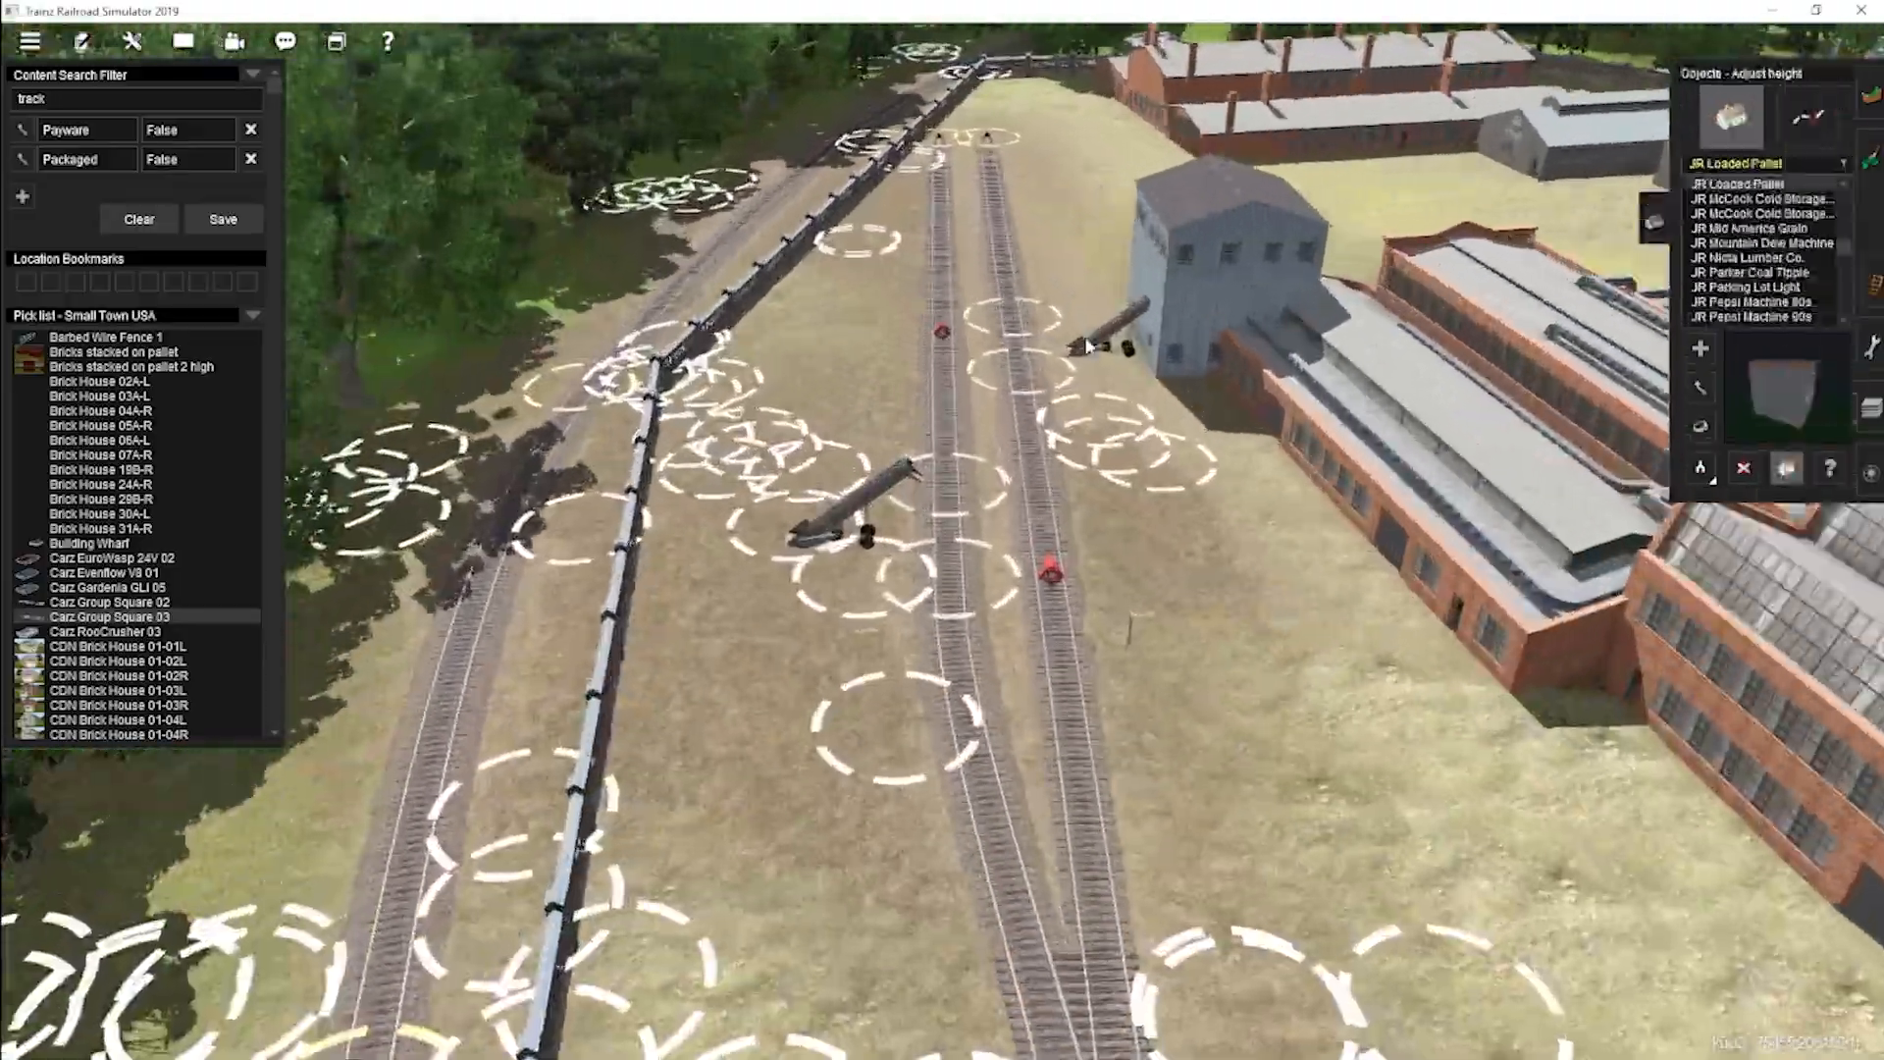
left_click_drag(940, 351, 941, 358)
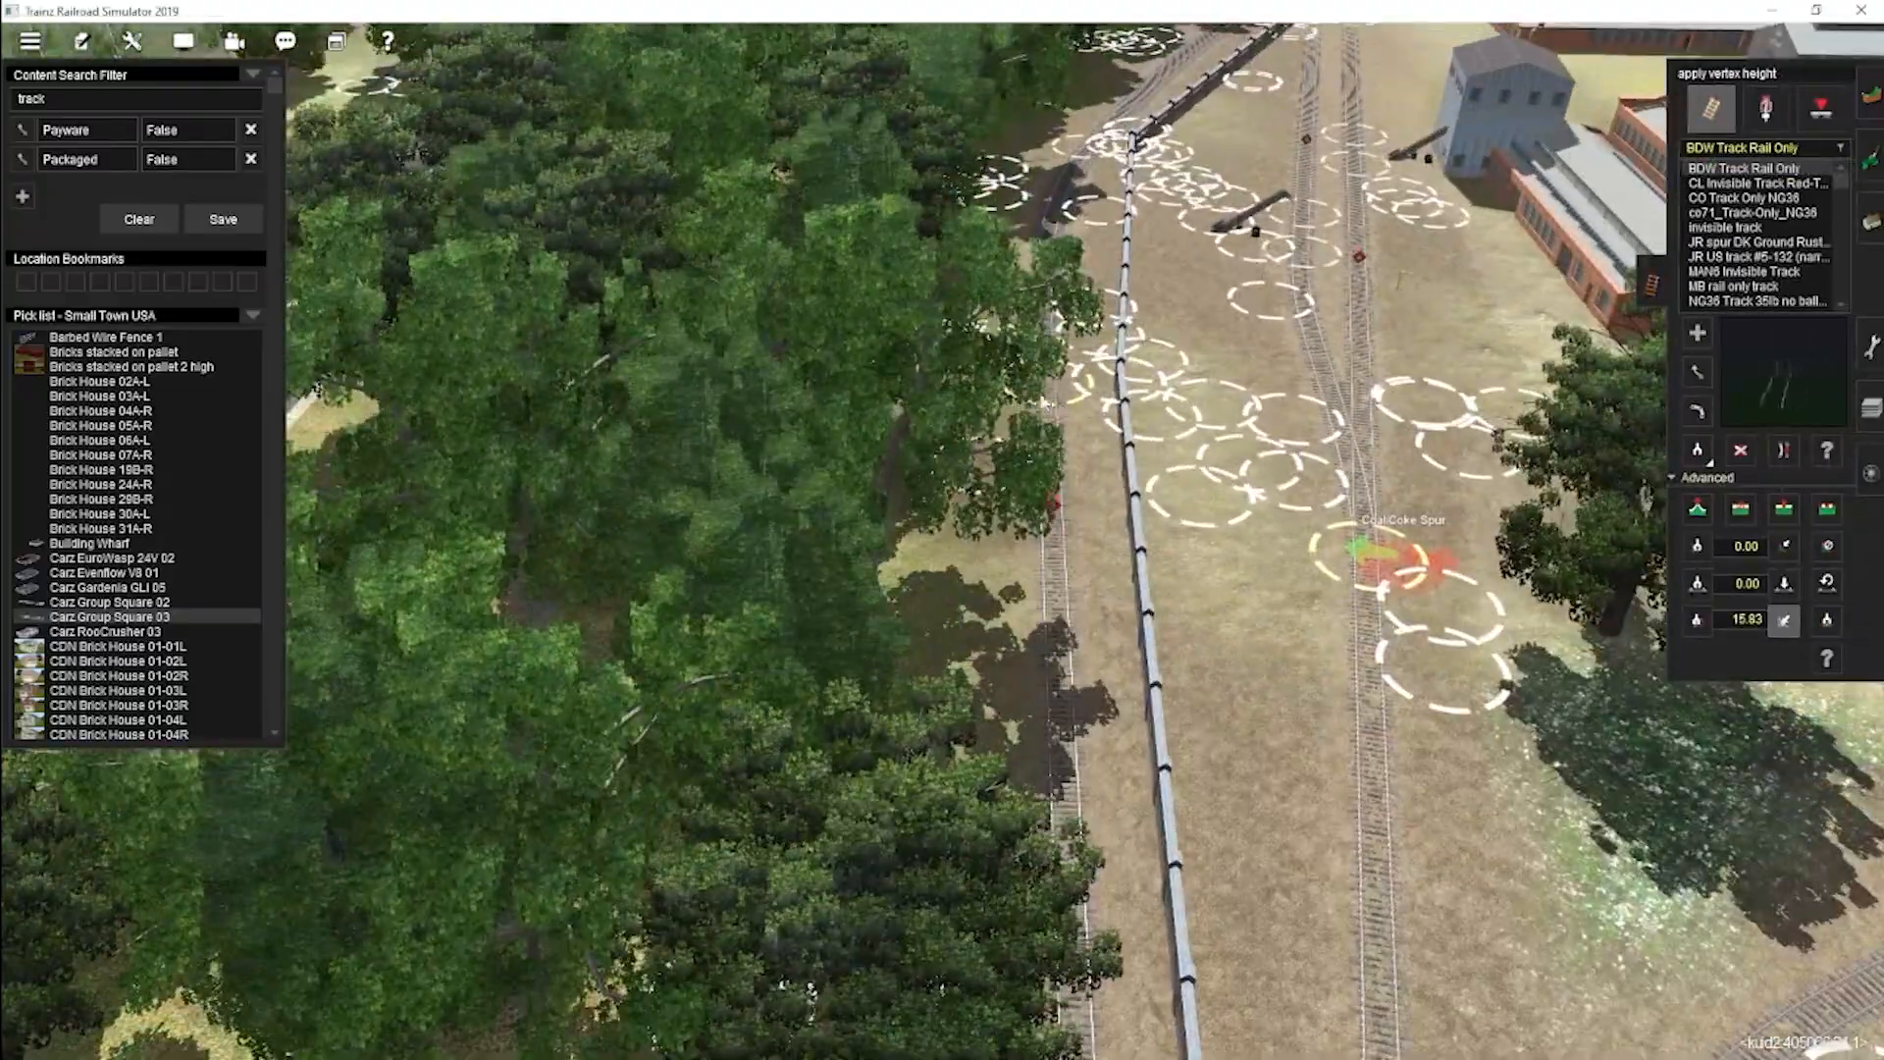
key("Up")
right_click_drag(942, 530, 957, 842)
key("Down")
key("Up")
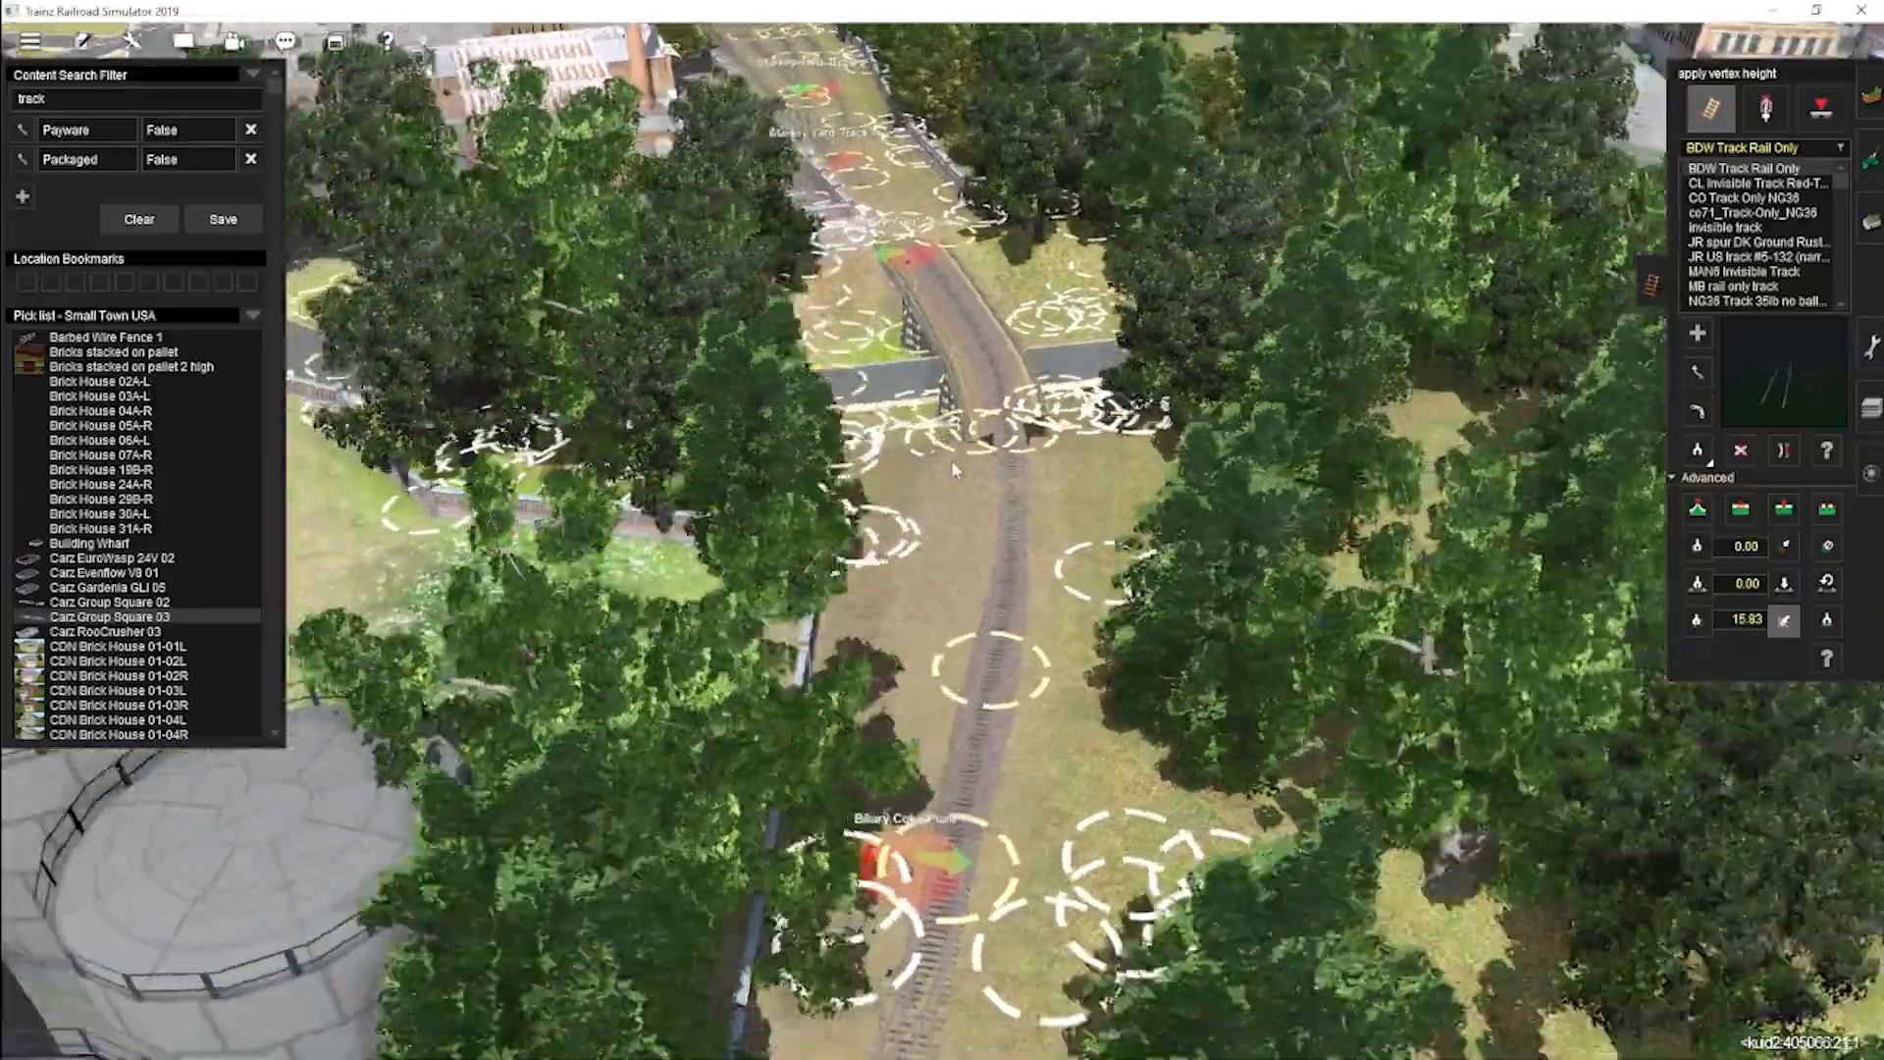
right_click_drag(951, 459, 894, 538)
key("Down")
key("Up")
key("Up")
Insert a spline point on the Monson Yard east ladder track and set the vertex height to 15.99.
right_click_drag(920, 273, 862, 188)
key("Down")
key("Up")
key("Up")
key("Up")
key("Up")
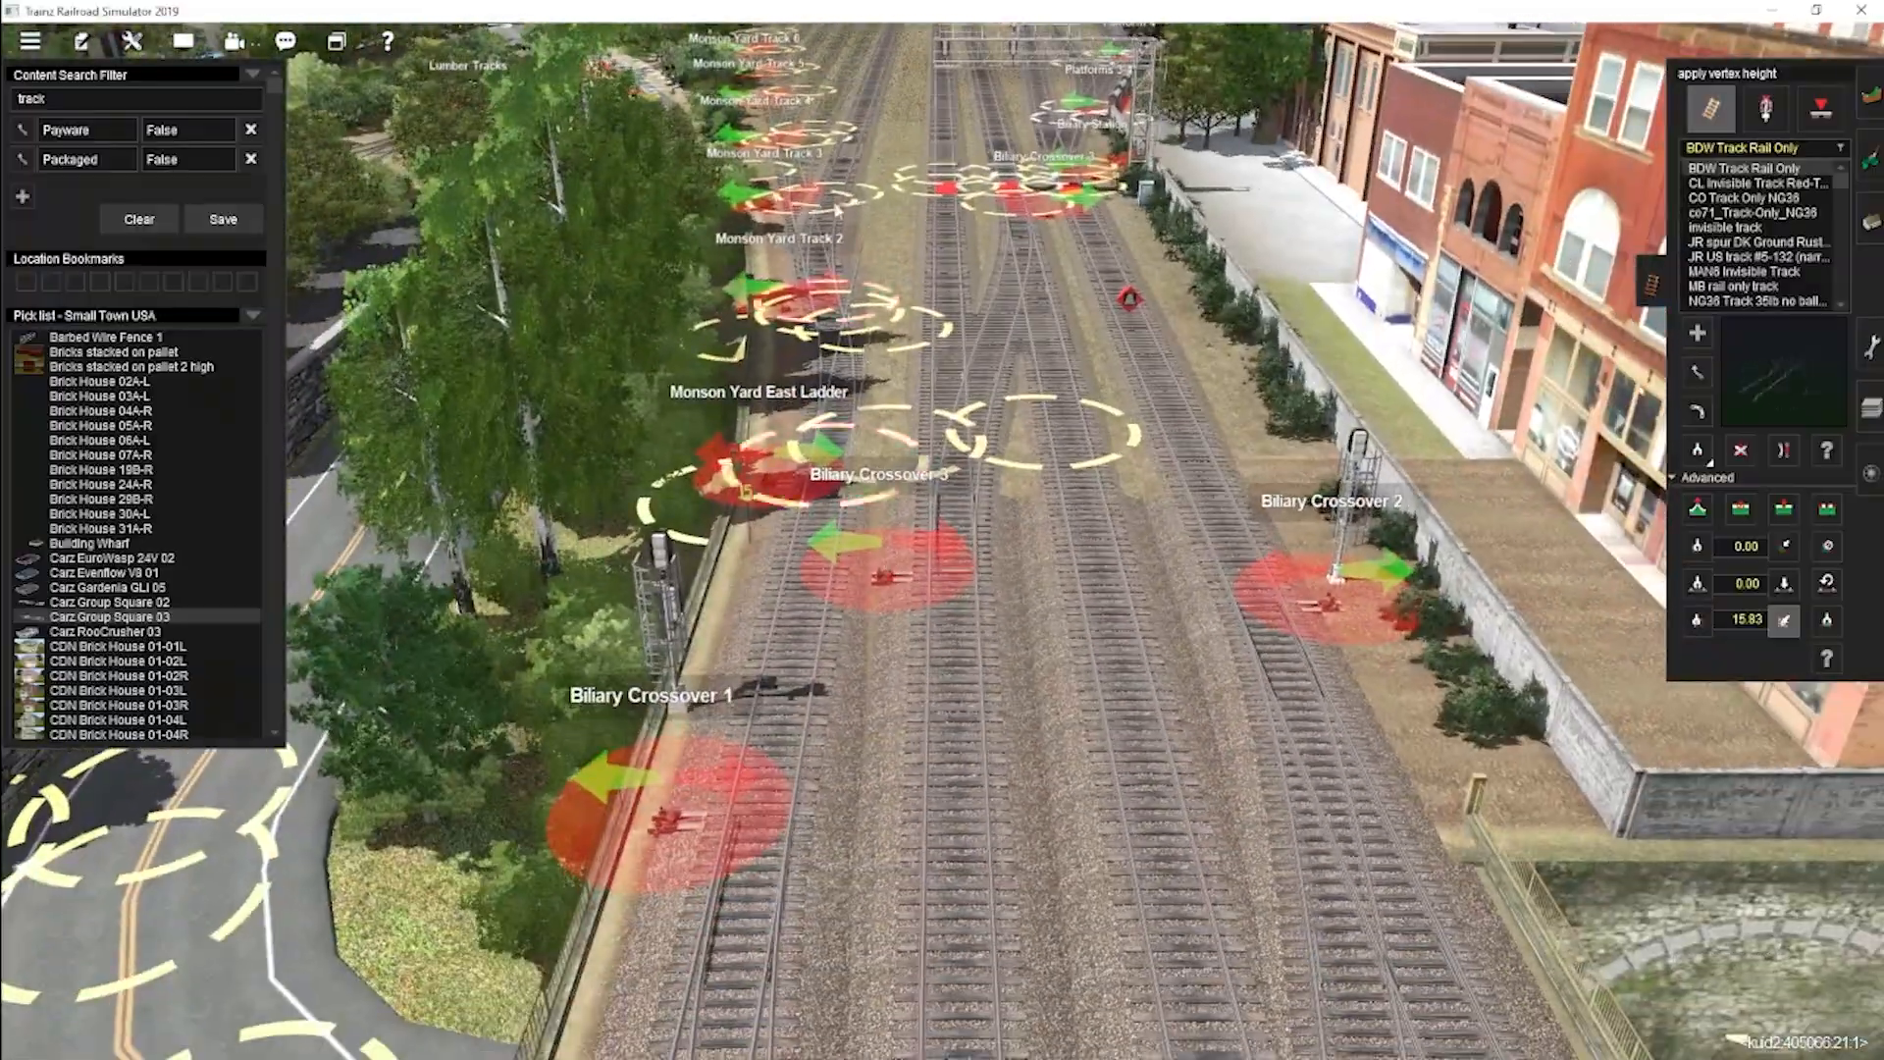
right_click_drag(802, 731, 962, 398)
key("Up")
right_click_drag(933, 917, 950, 393)
scroll(933, 628, "down", 5)
left_click(944, 624)
key("i")
left_click(953, 262)
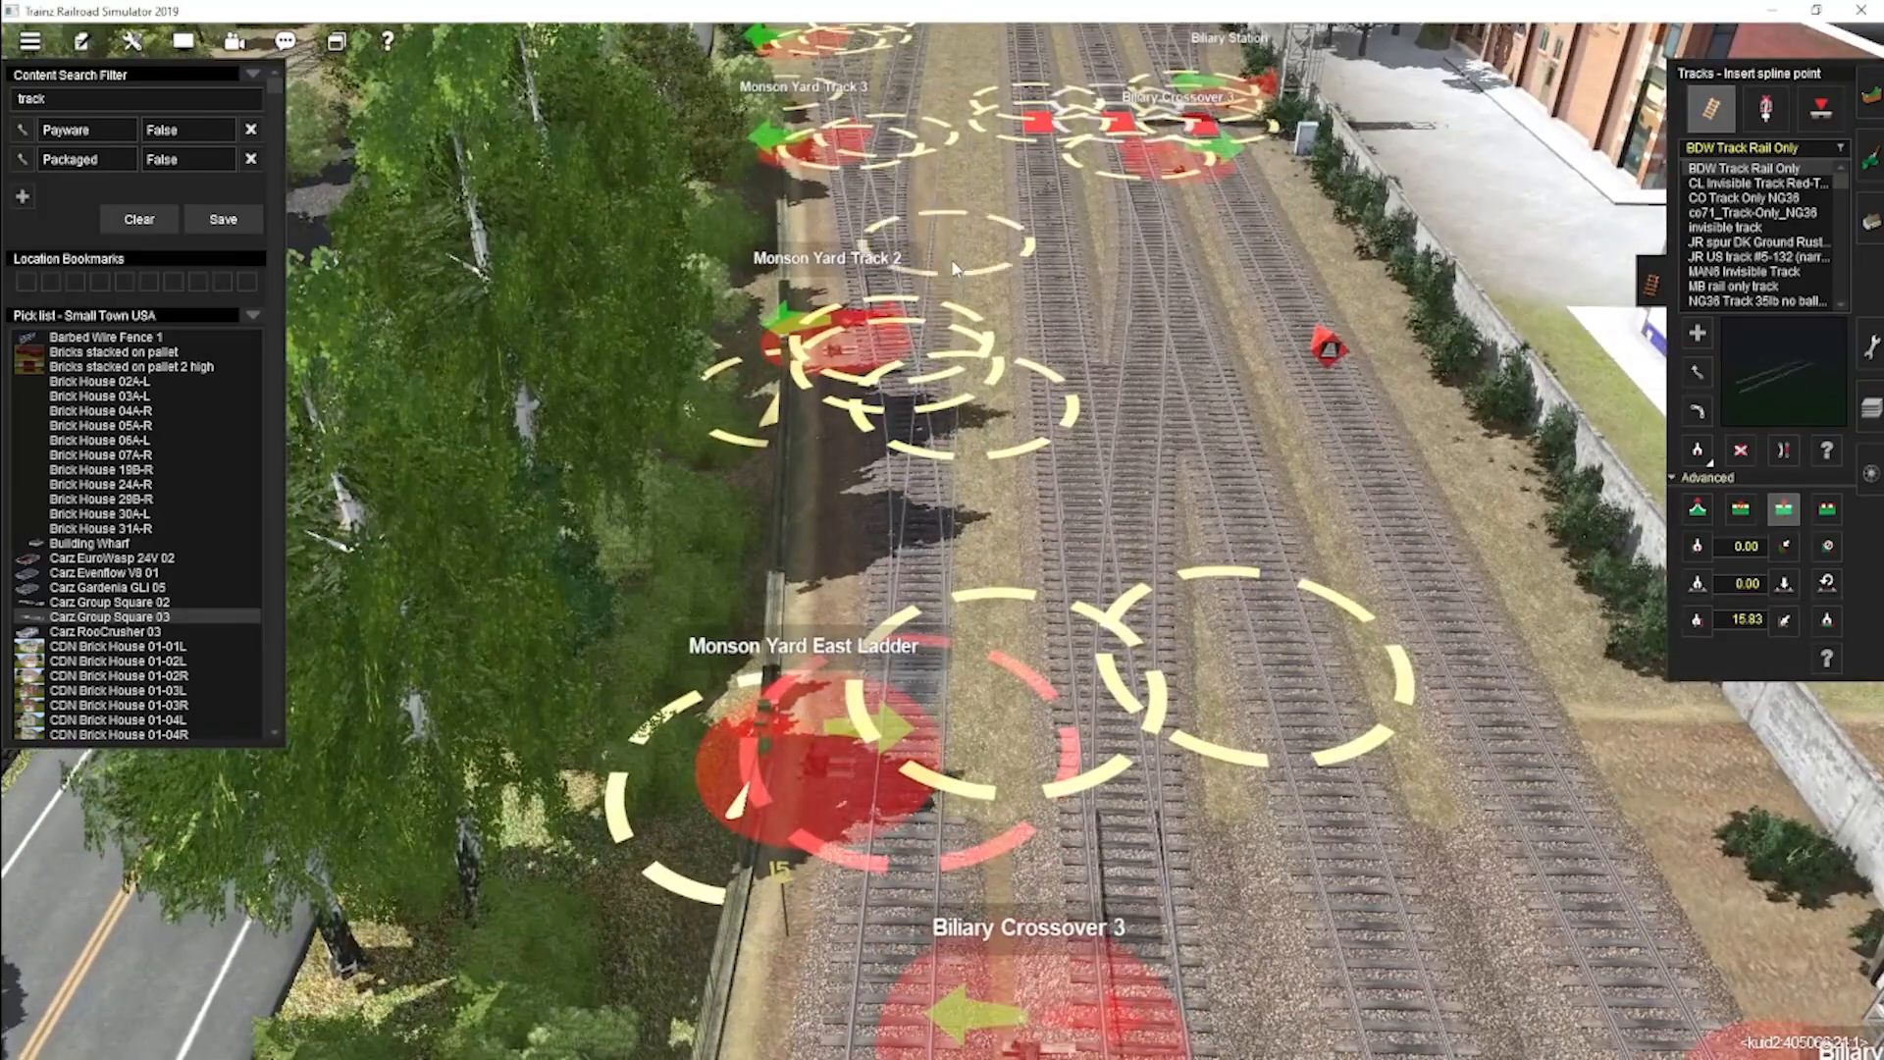
left_click(951, 257)
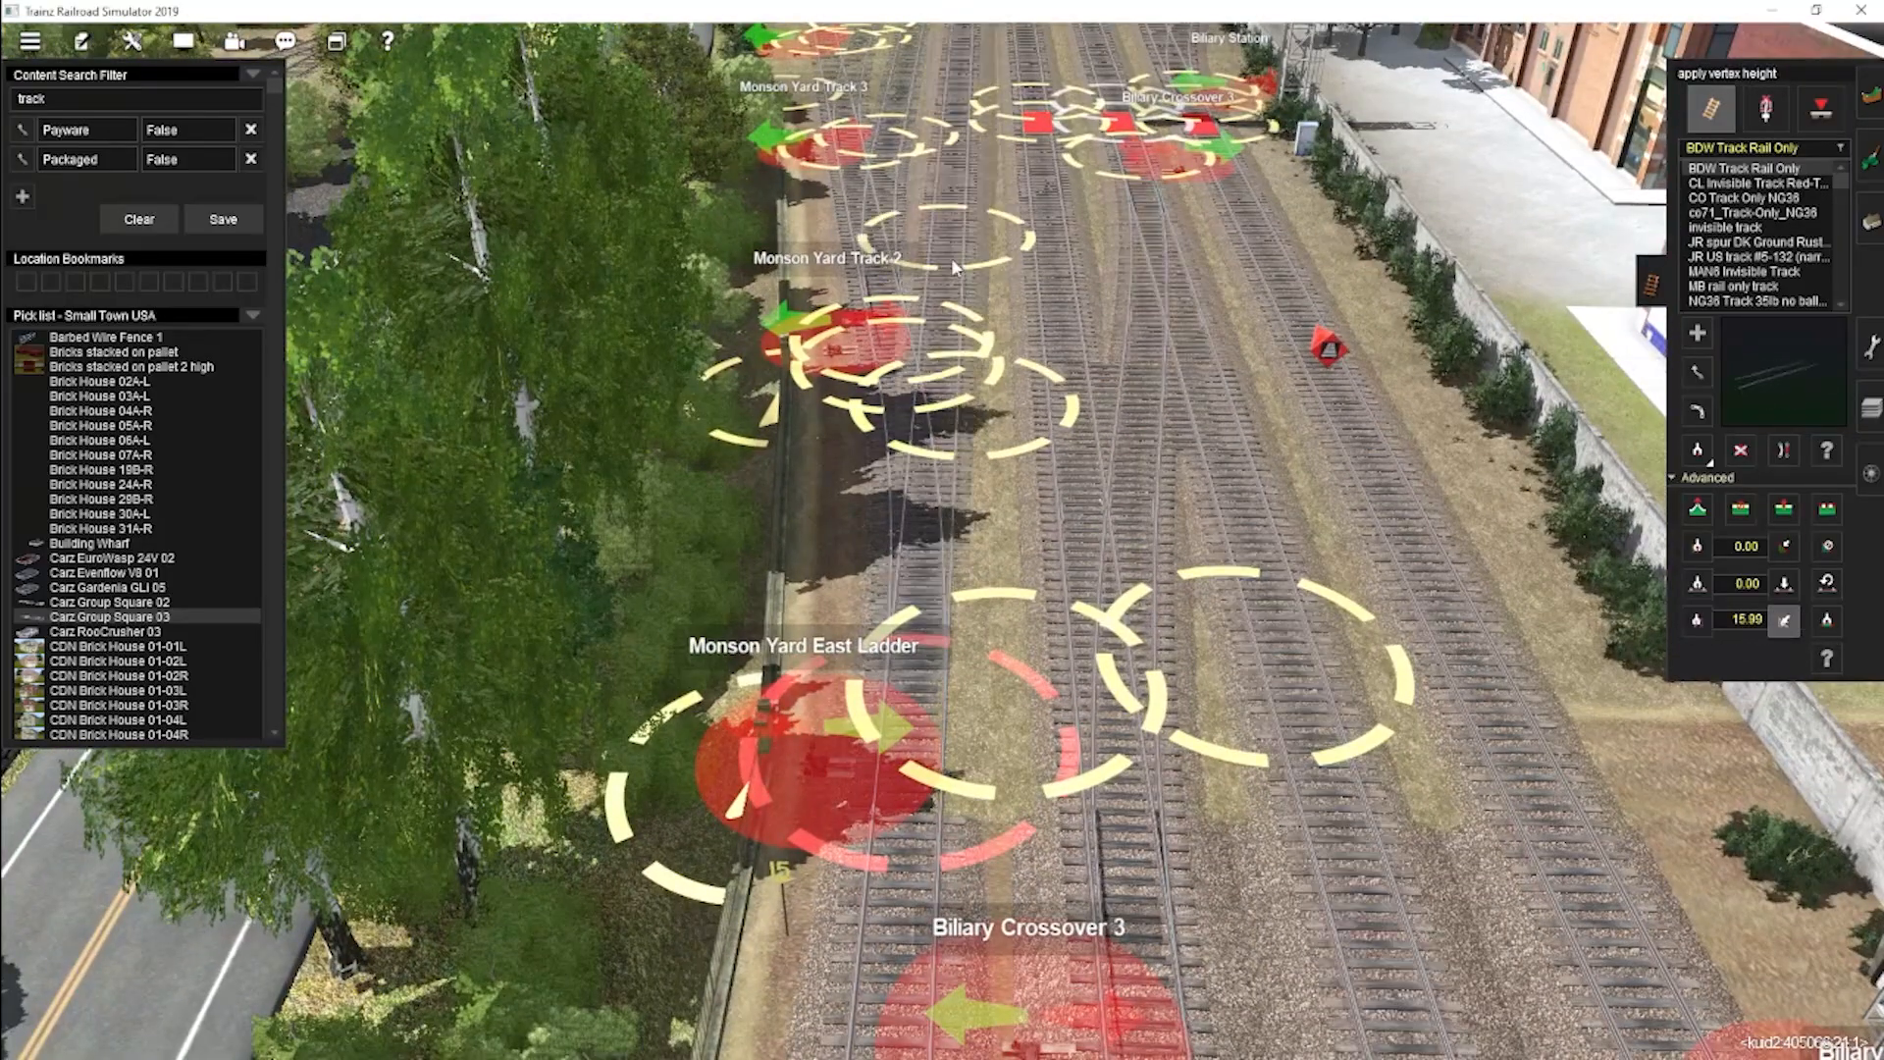
Apply the 15.99 vertex height to the track points around Monson Yard Track 2 and the east ladder.
right_click_drag(951, 257, 923, 675)
key("Up")
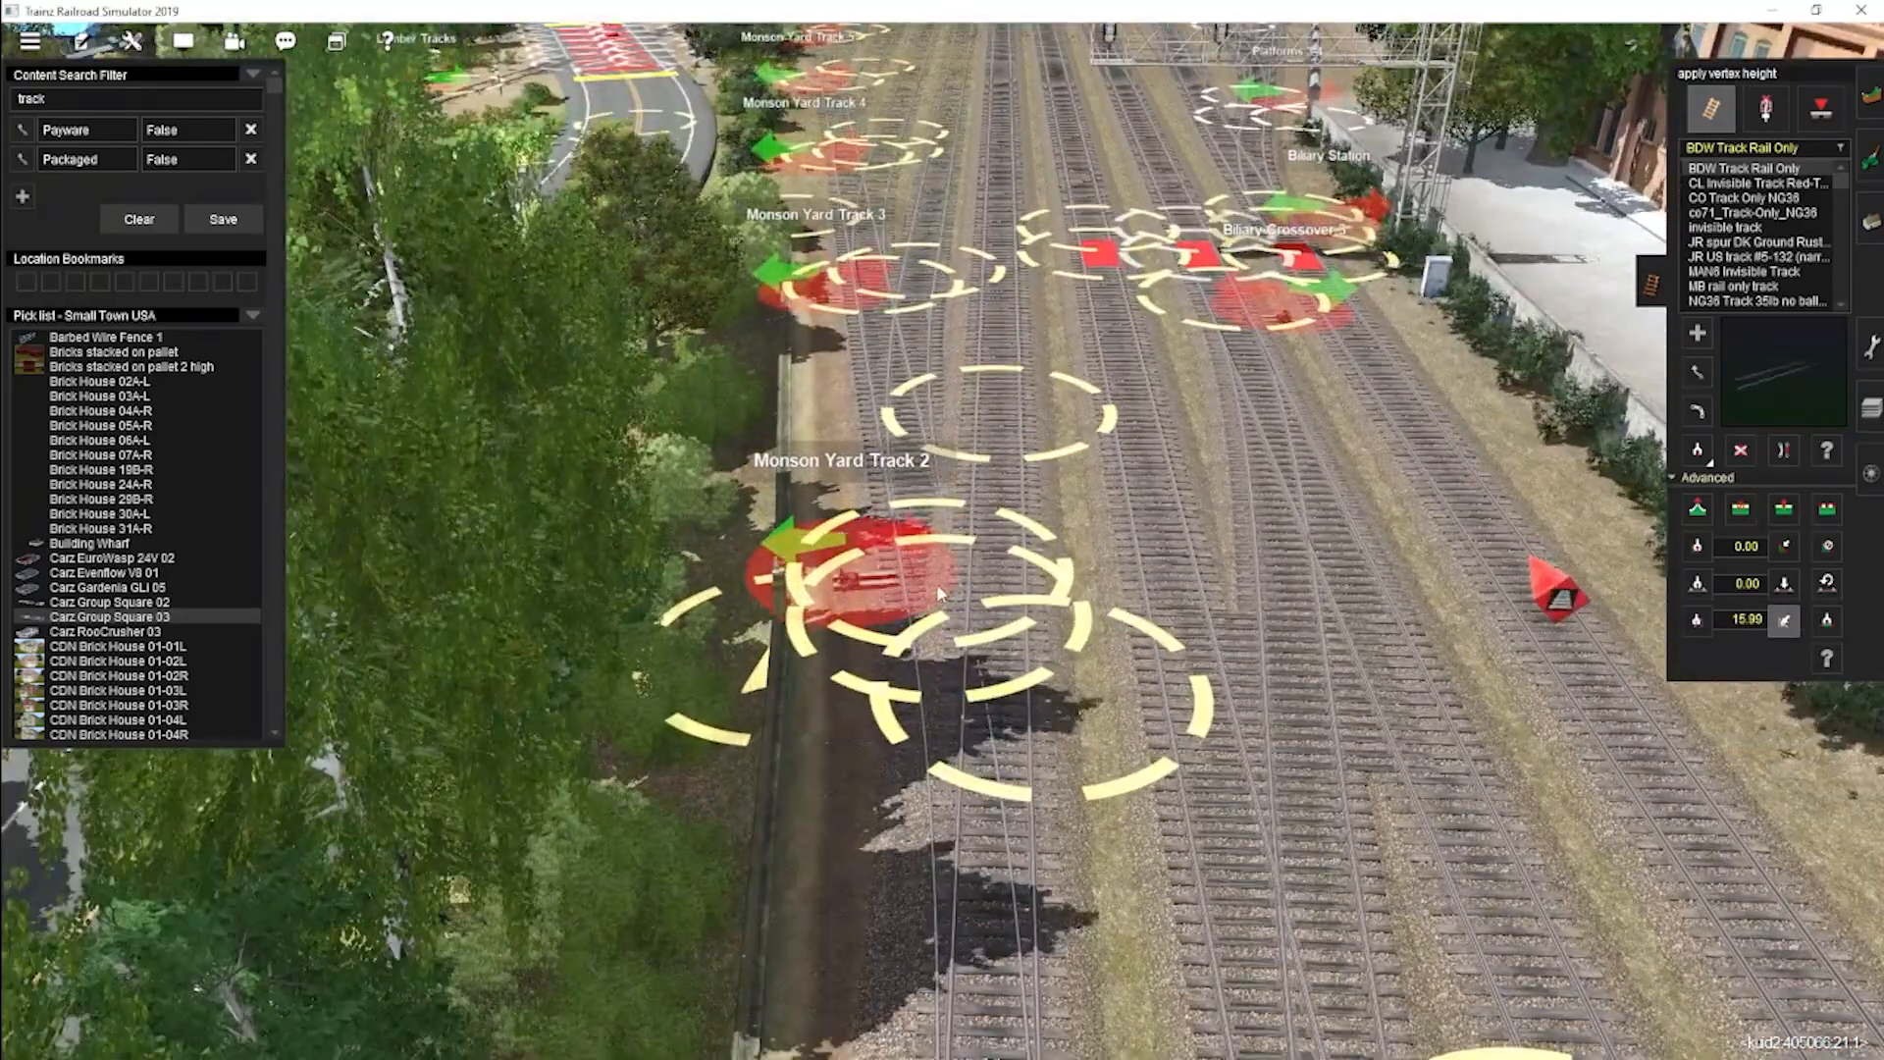
left_click(937, 583)
left_click(939, 587)
right_click_drag(938, 587, 950, 481)
key("Down")
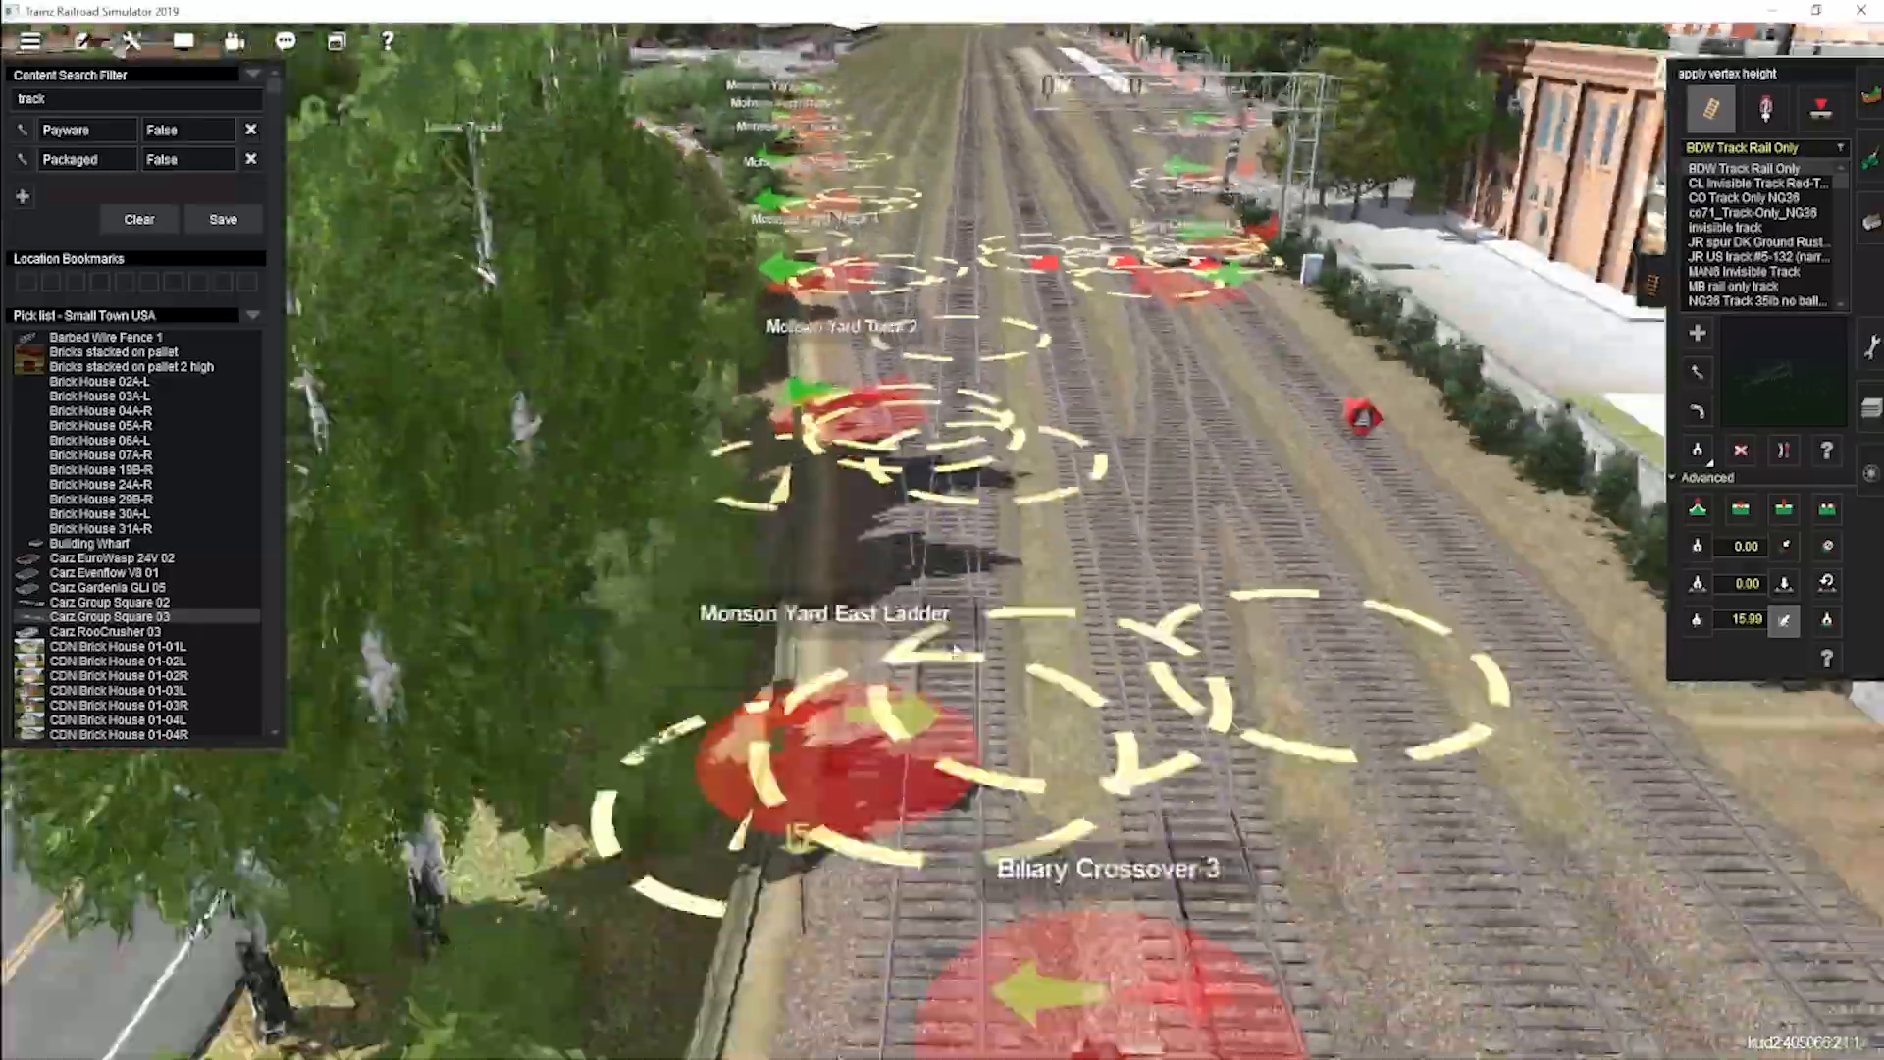
Apply the 15.99 vertex height to the remaining Monson Yard tracks through to the western end.
right_click_drag(909, 648, 939, 622)
key("Up")
key("Up")
key("Up")
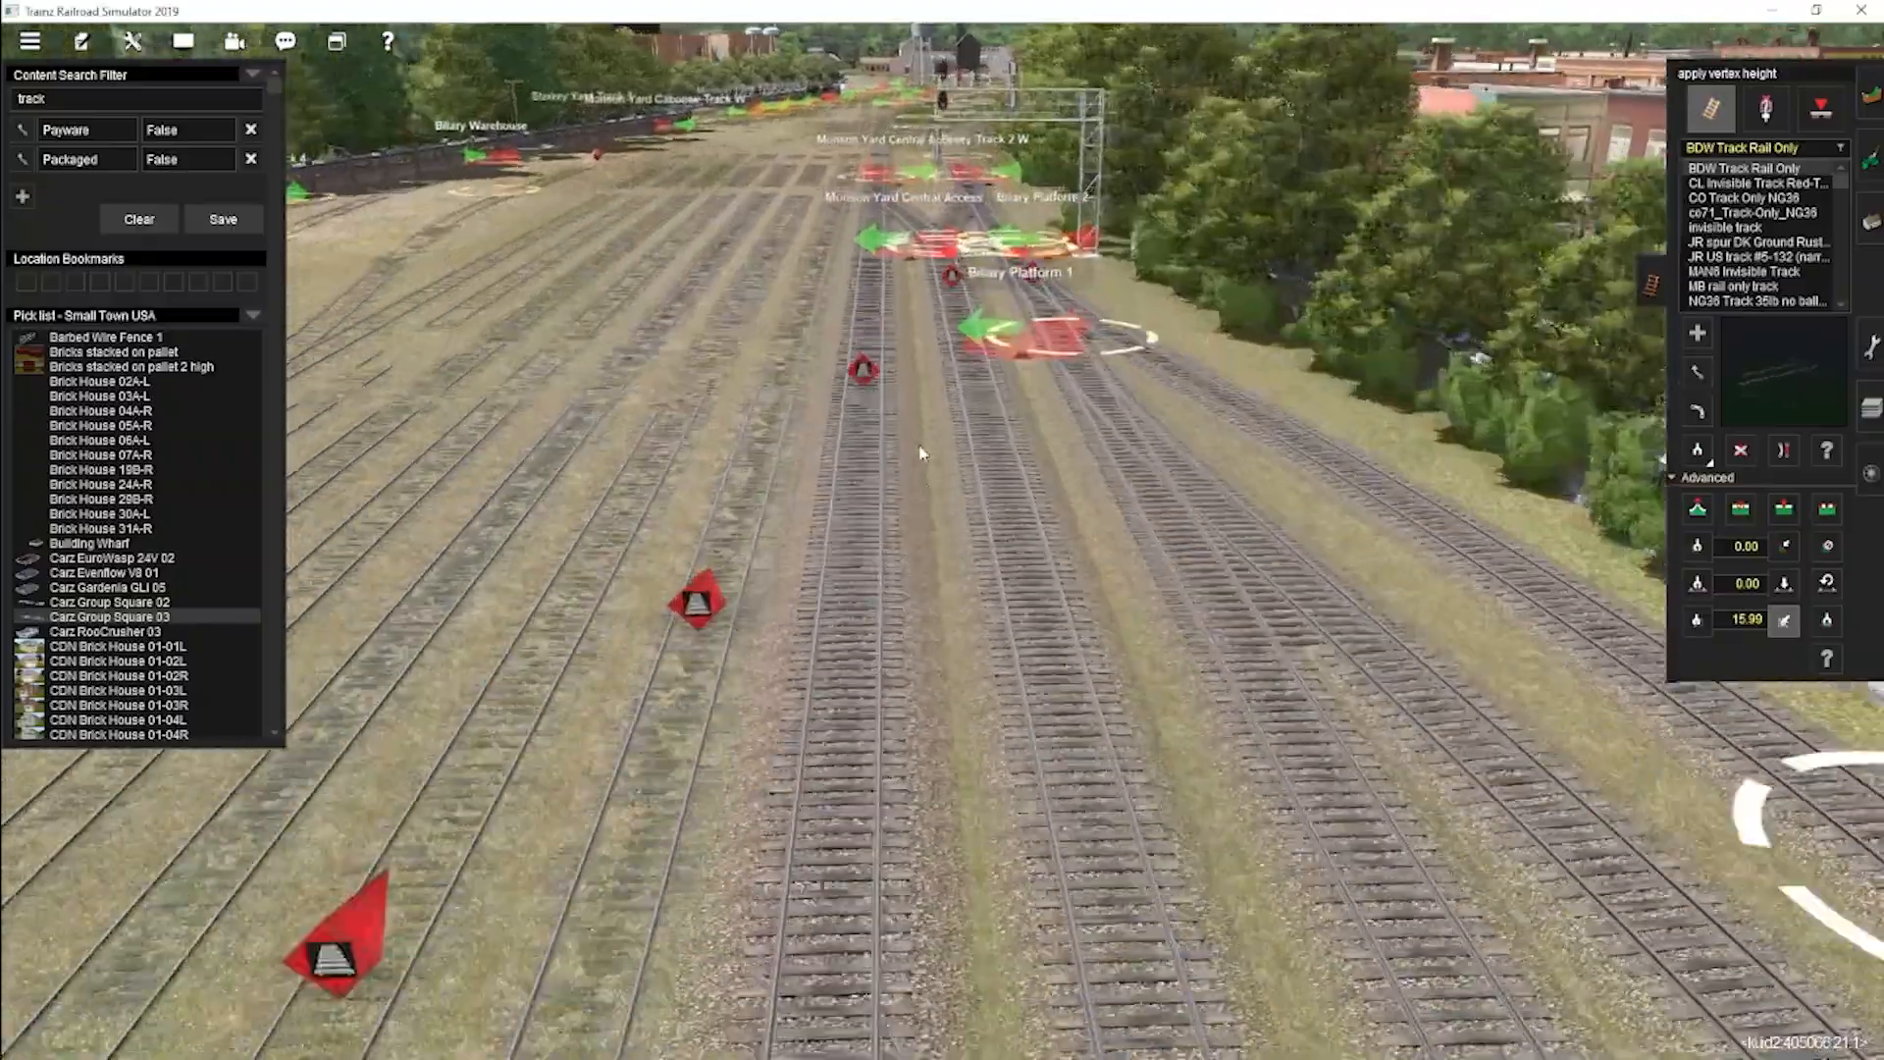
key("Up")
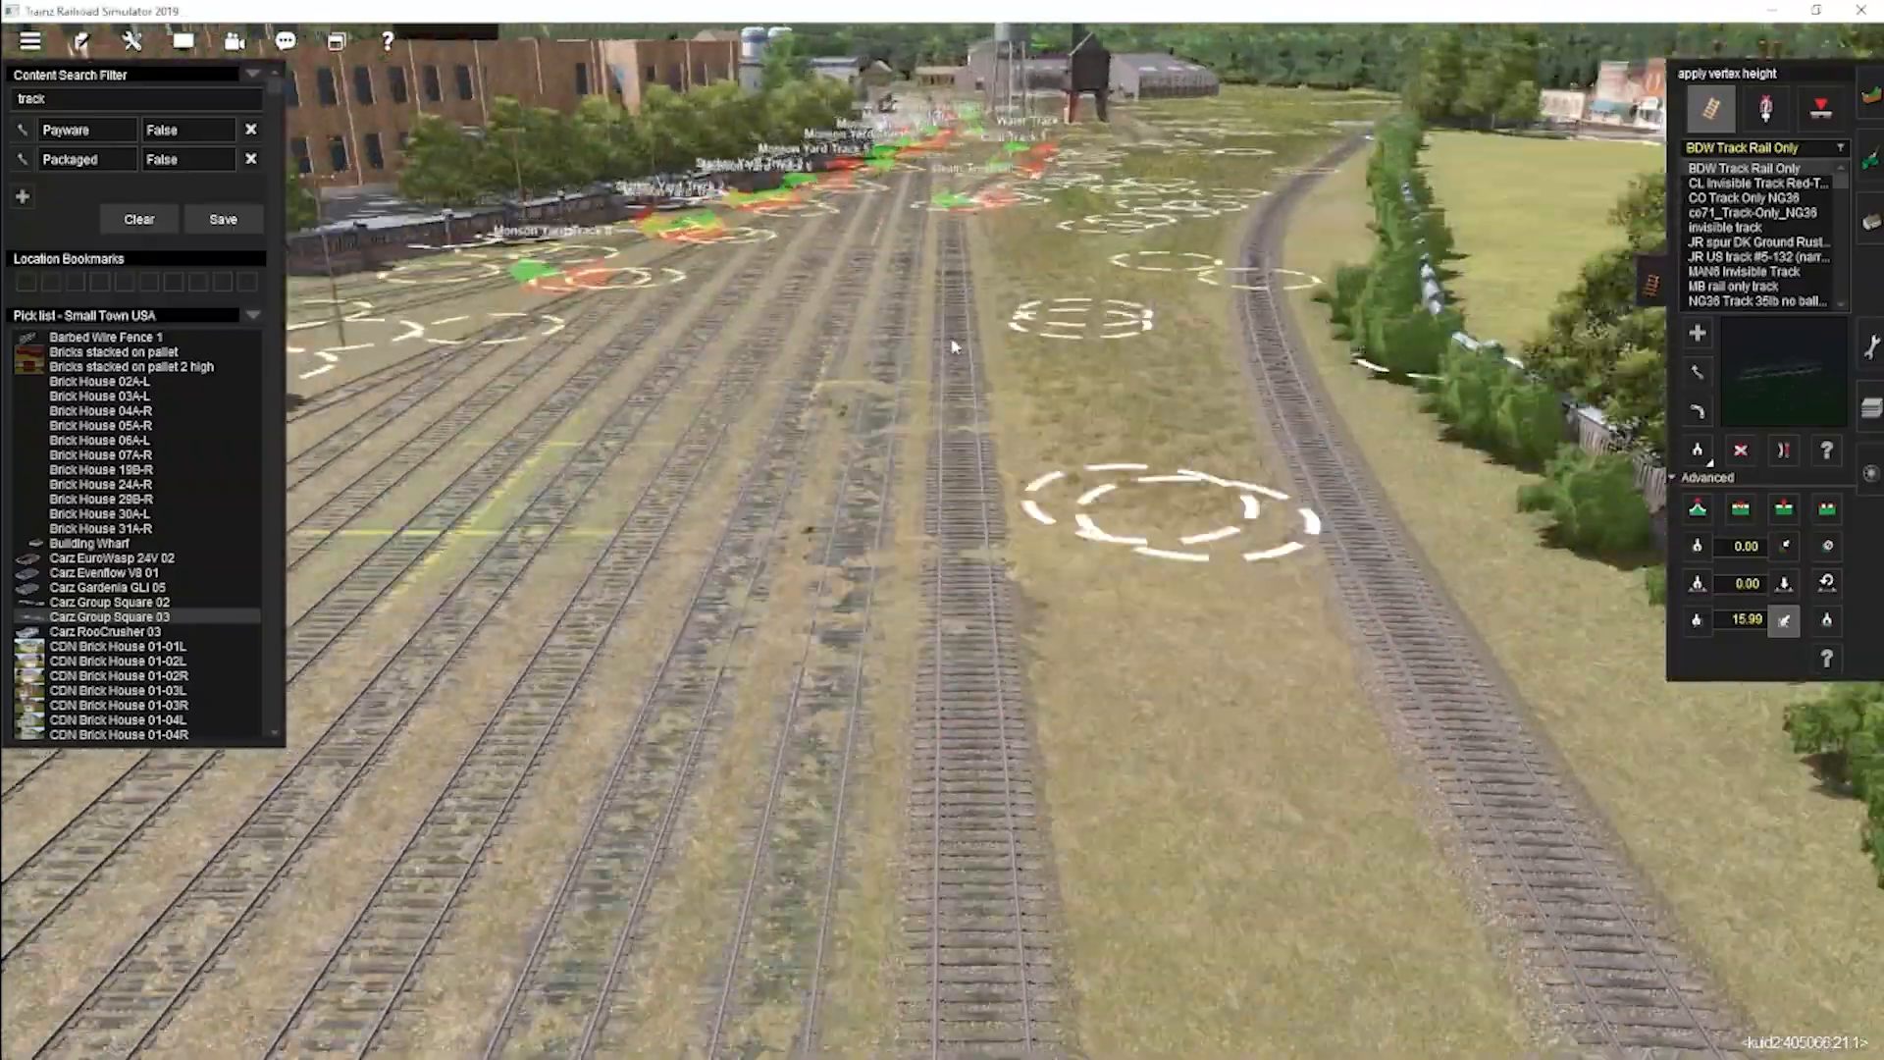
Filter the content for "pbr" with Packaged set to True and bring up the matching ground textures for painting.
right_click_drag(955, 345, 687, 338)
left_click_drag(32, 99, 8, 111)
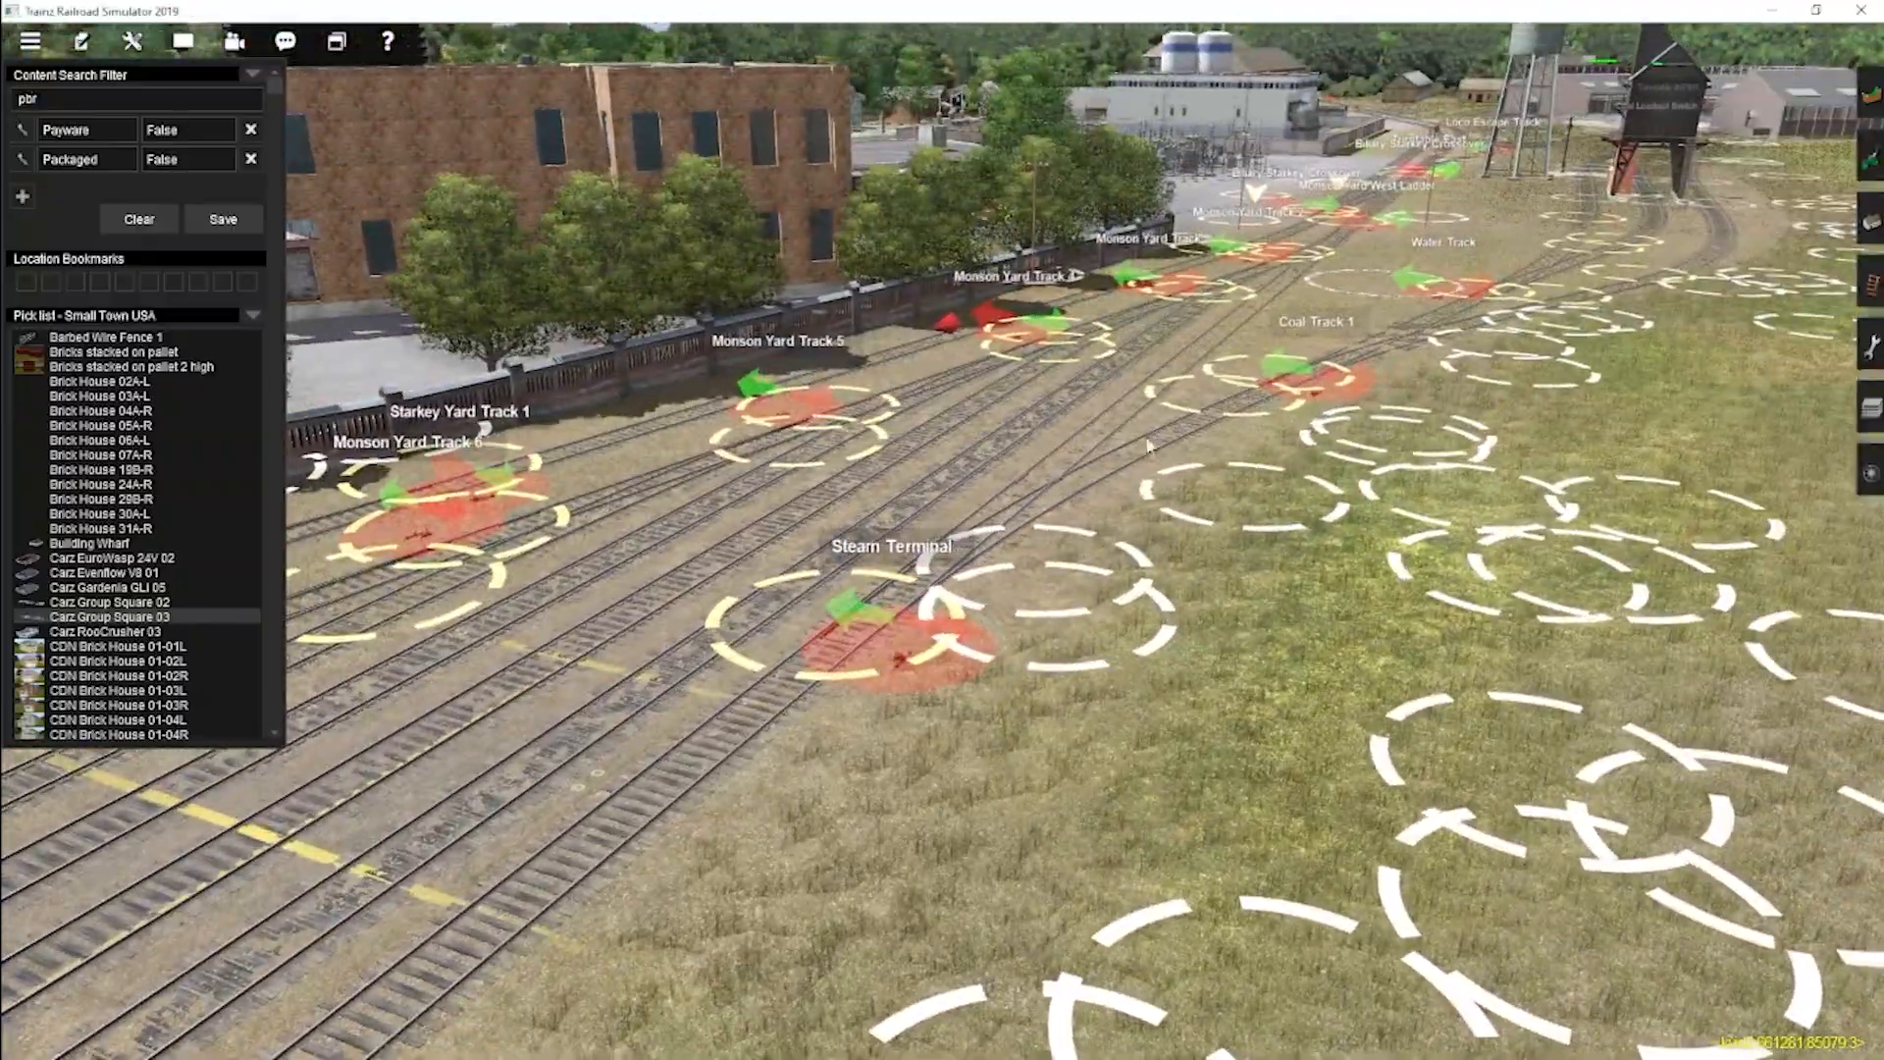
mouse_move(1150, 447)
right_mouse_down()
mouse_move(707, 442)
mouse_move(678, 510)
right_mouse_up()
key("F2")
left_click(168, 160)
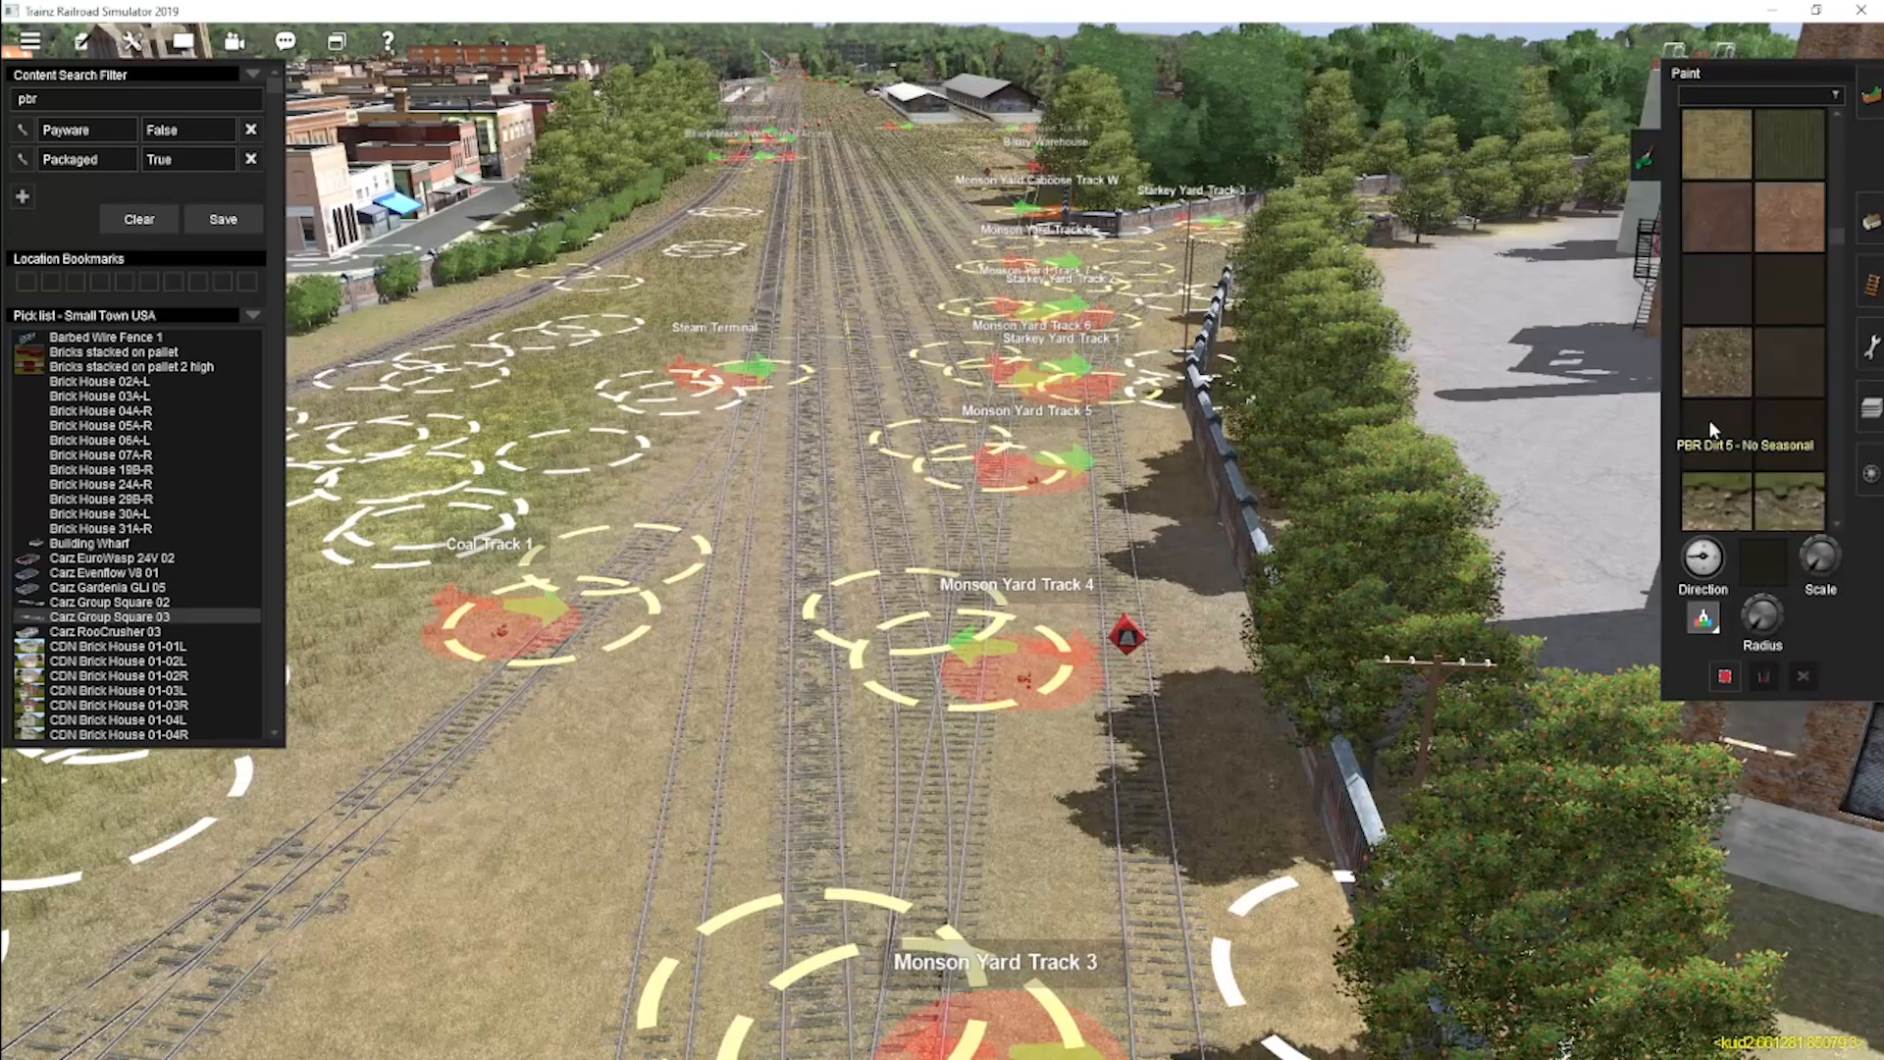
Paint a PBR dirt texture over the Monson Yard tracks from the central yard to the west ladder.
right_click_drag(959, 510, 967, 579)
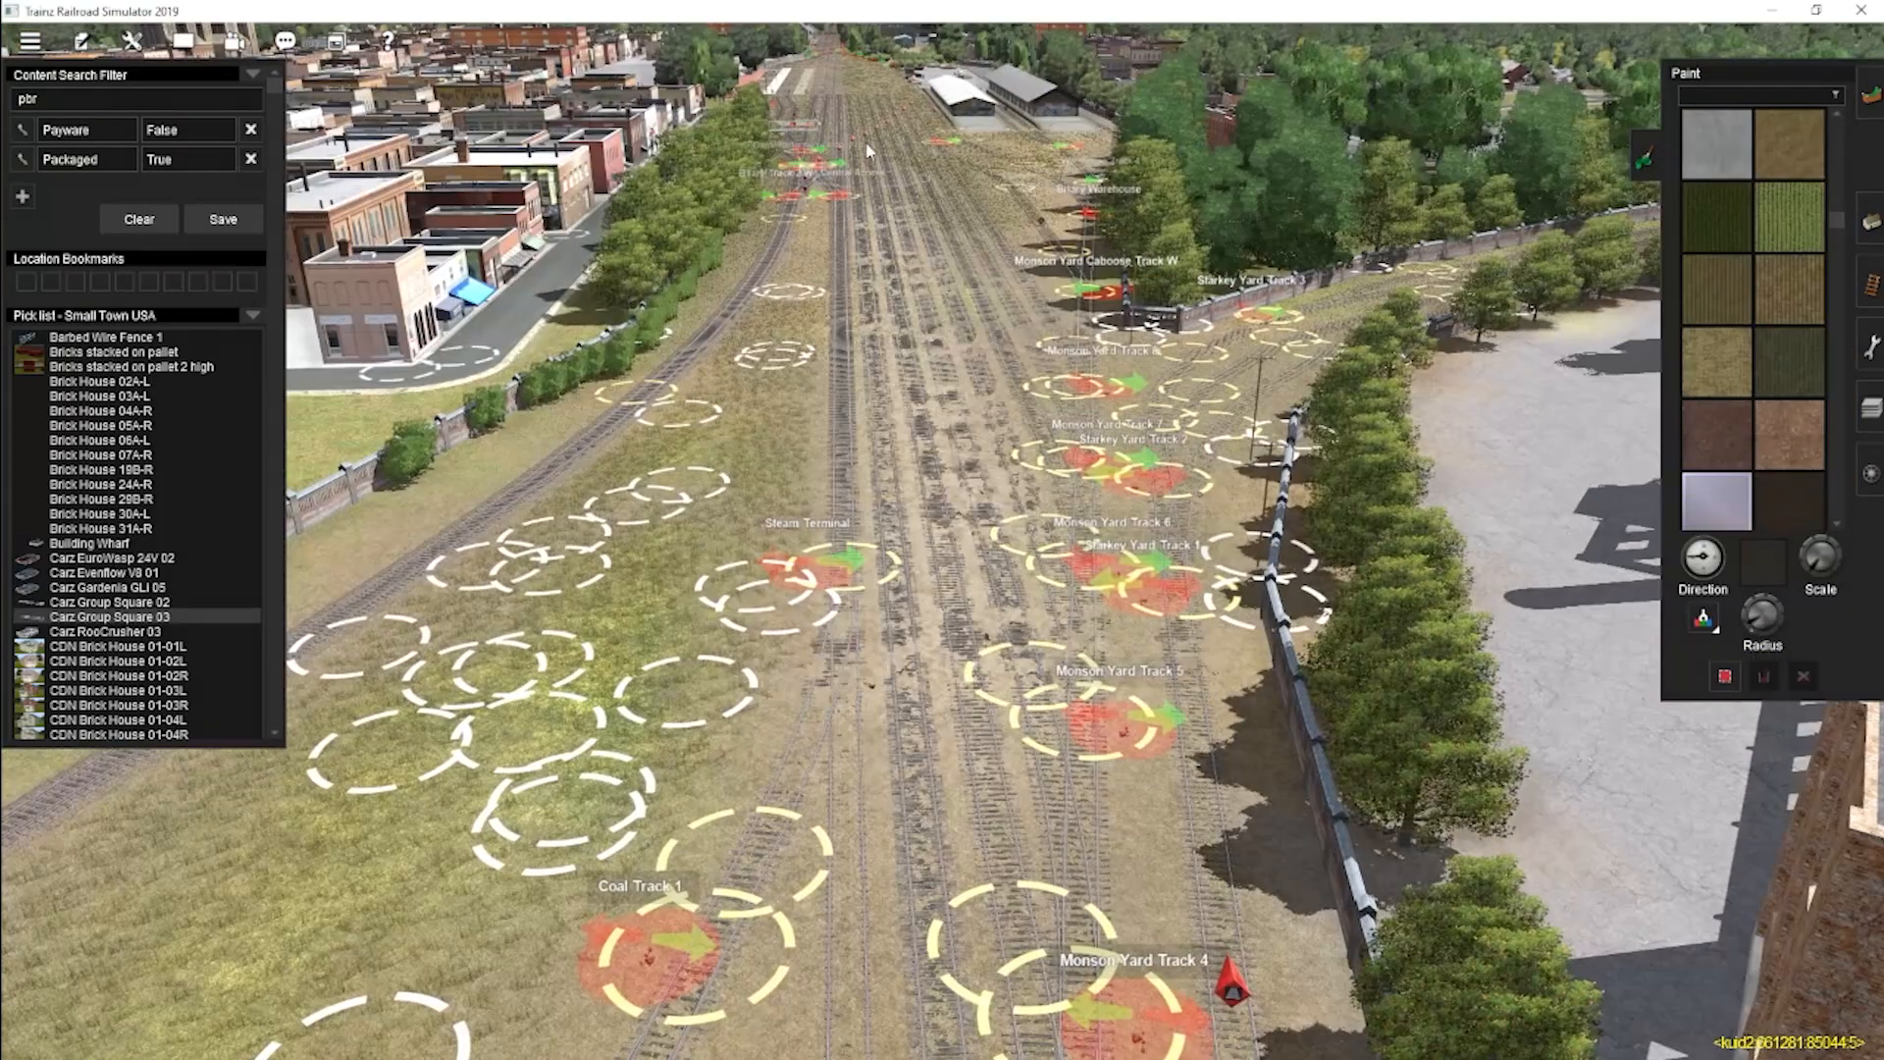
key("Down")
right_click_drag(963, 232, 977, 178)
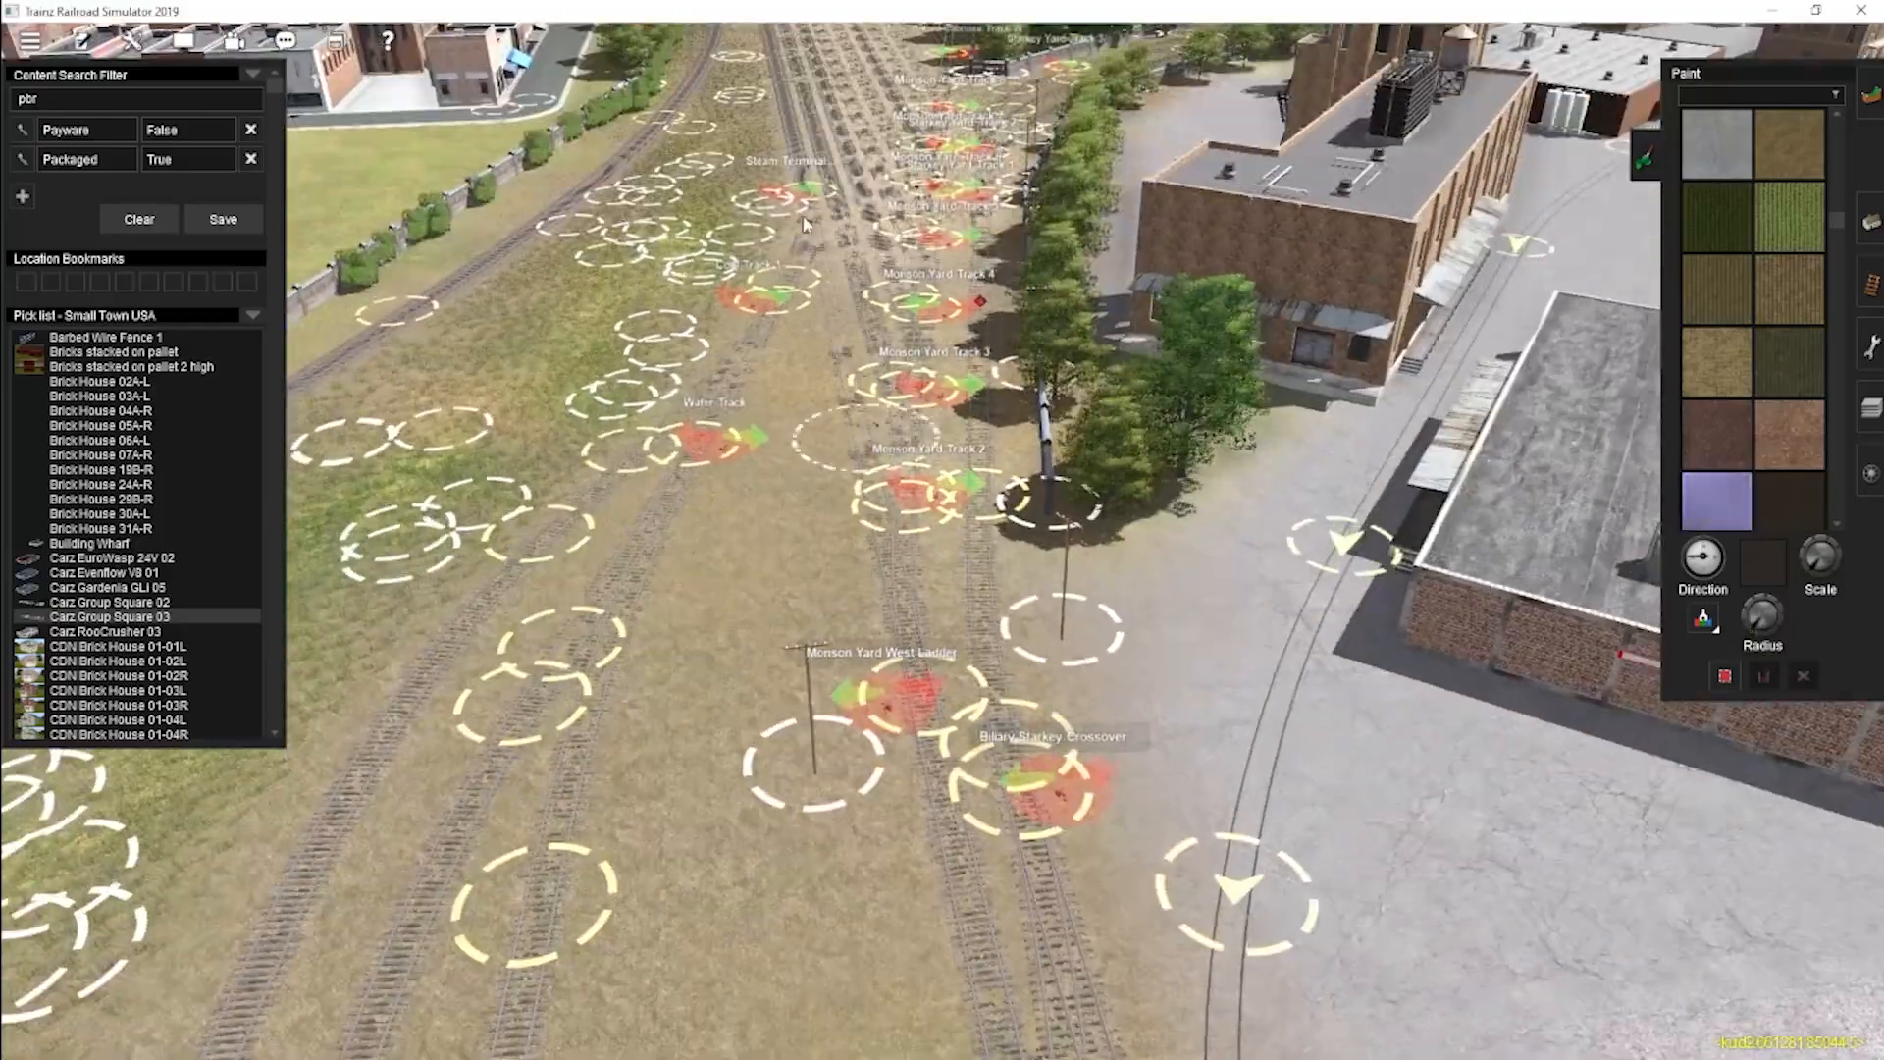
key("Down")
key("Up")
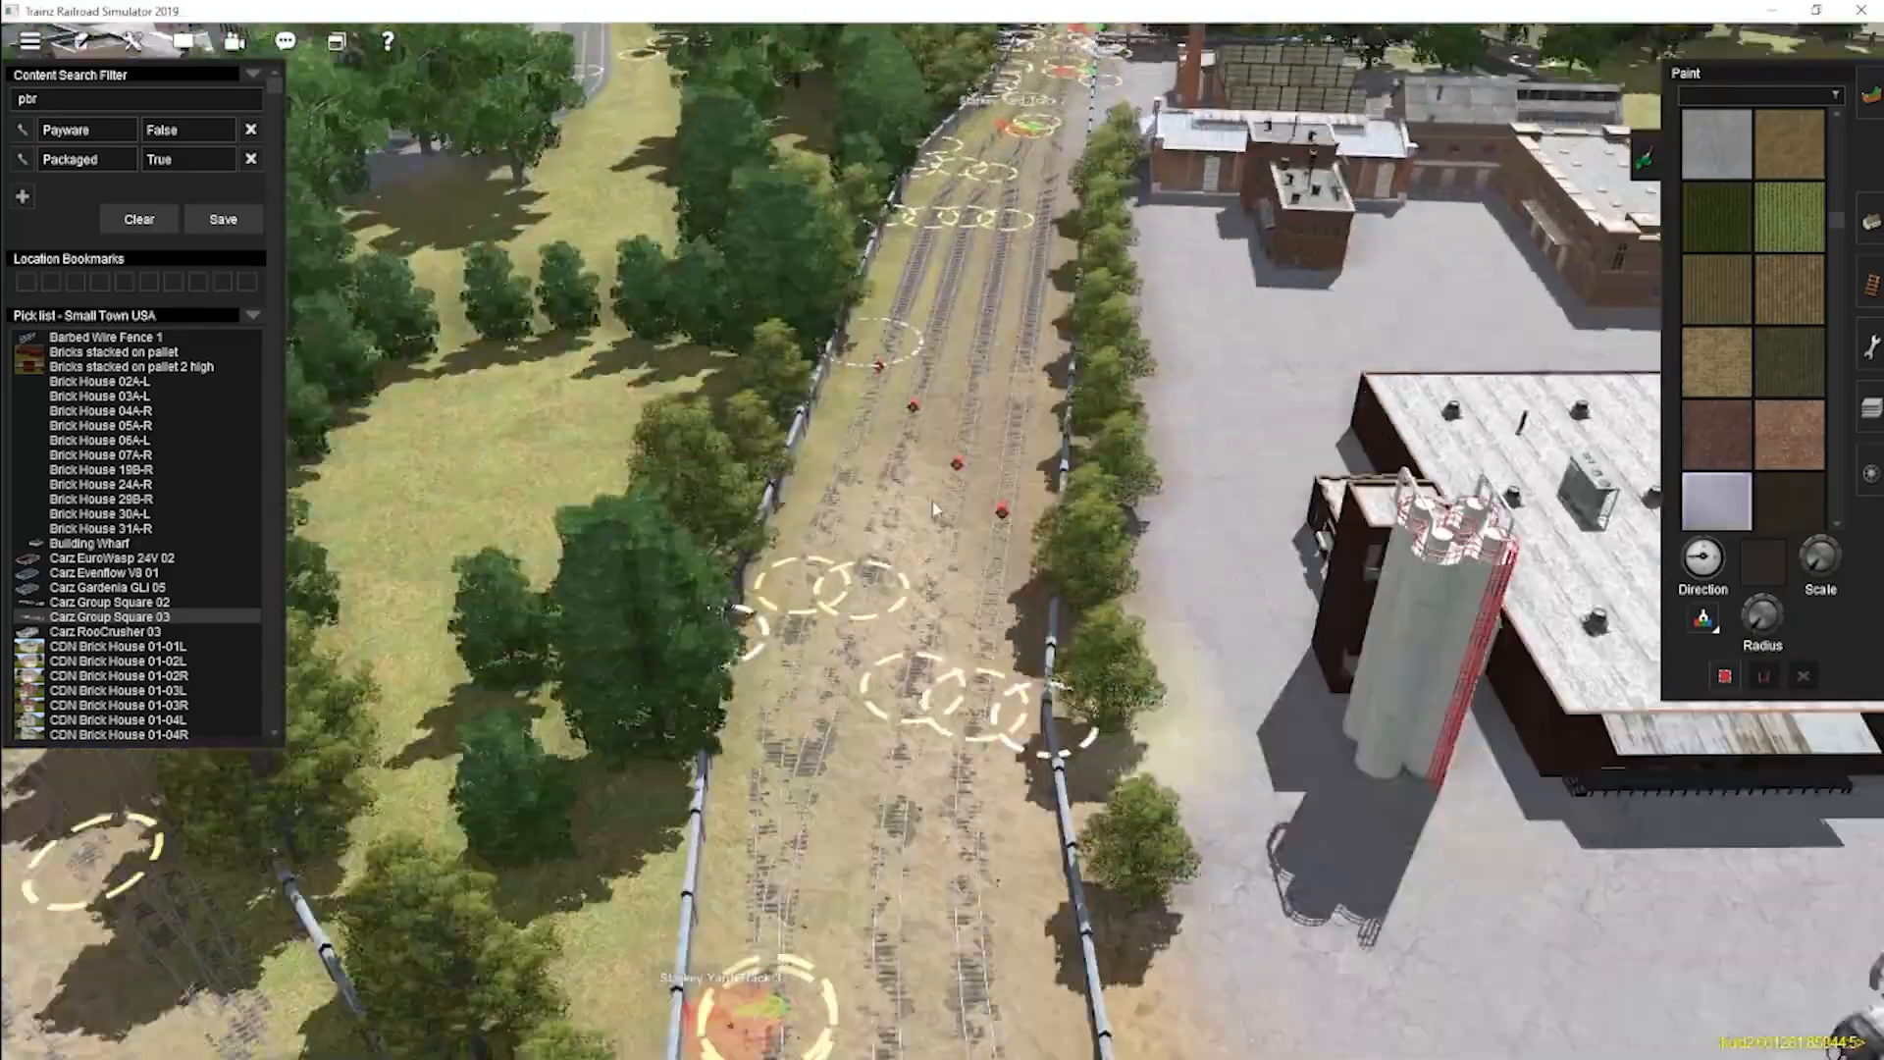
Paint the PBR dirt texture over the Starkey Yard tracks and the yard tracks beside the warehouses.
right_click_drag(934, 509, 1054, 387)
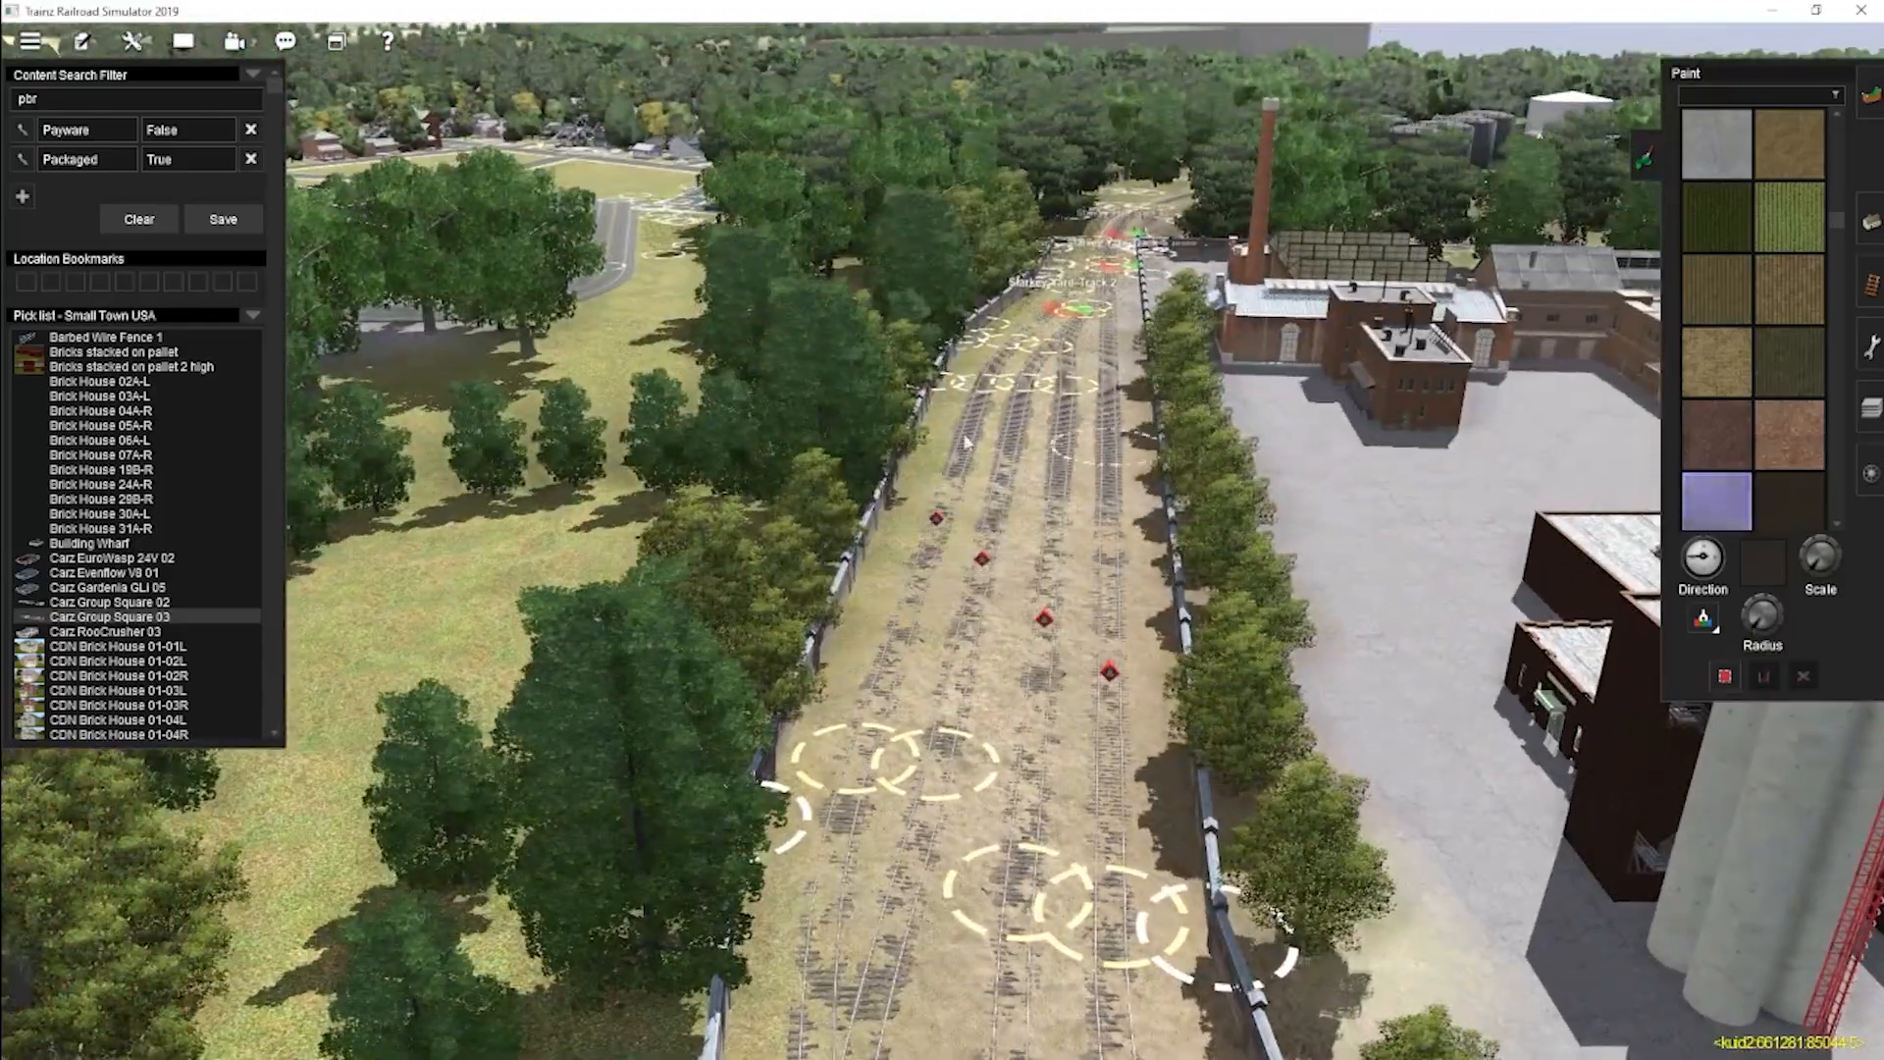
right_click_drag(1008, 390, 1195, 559)
right_click_drag(1018, 375, 1165, 642)
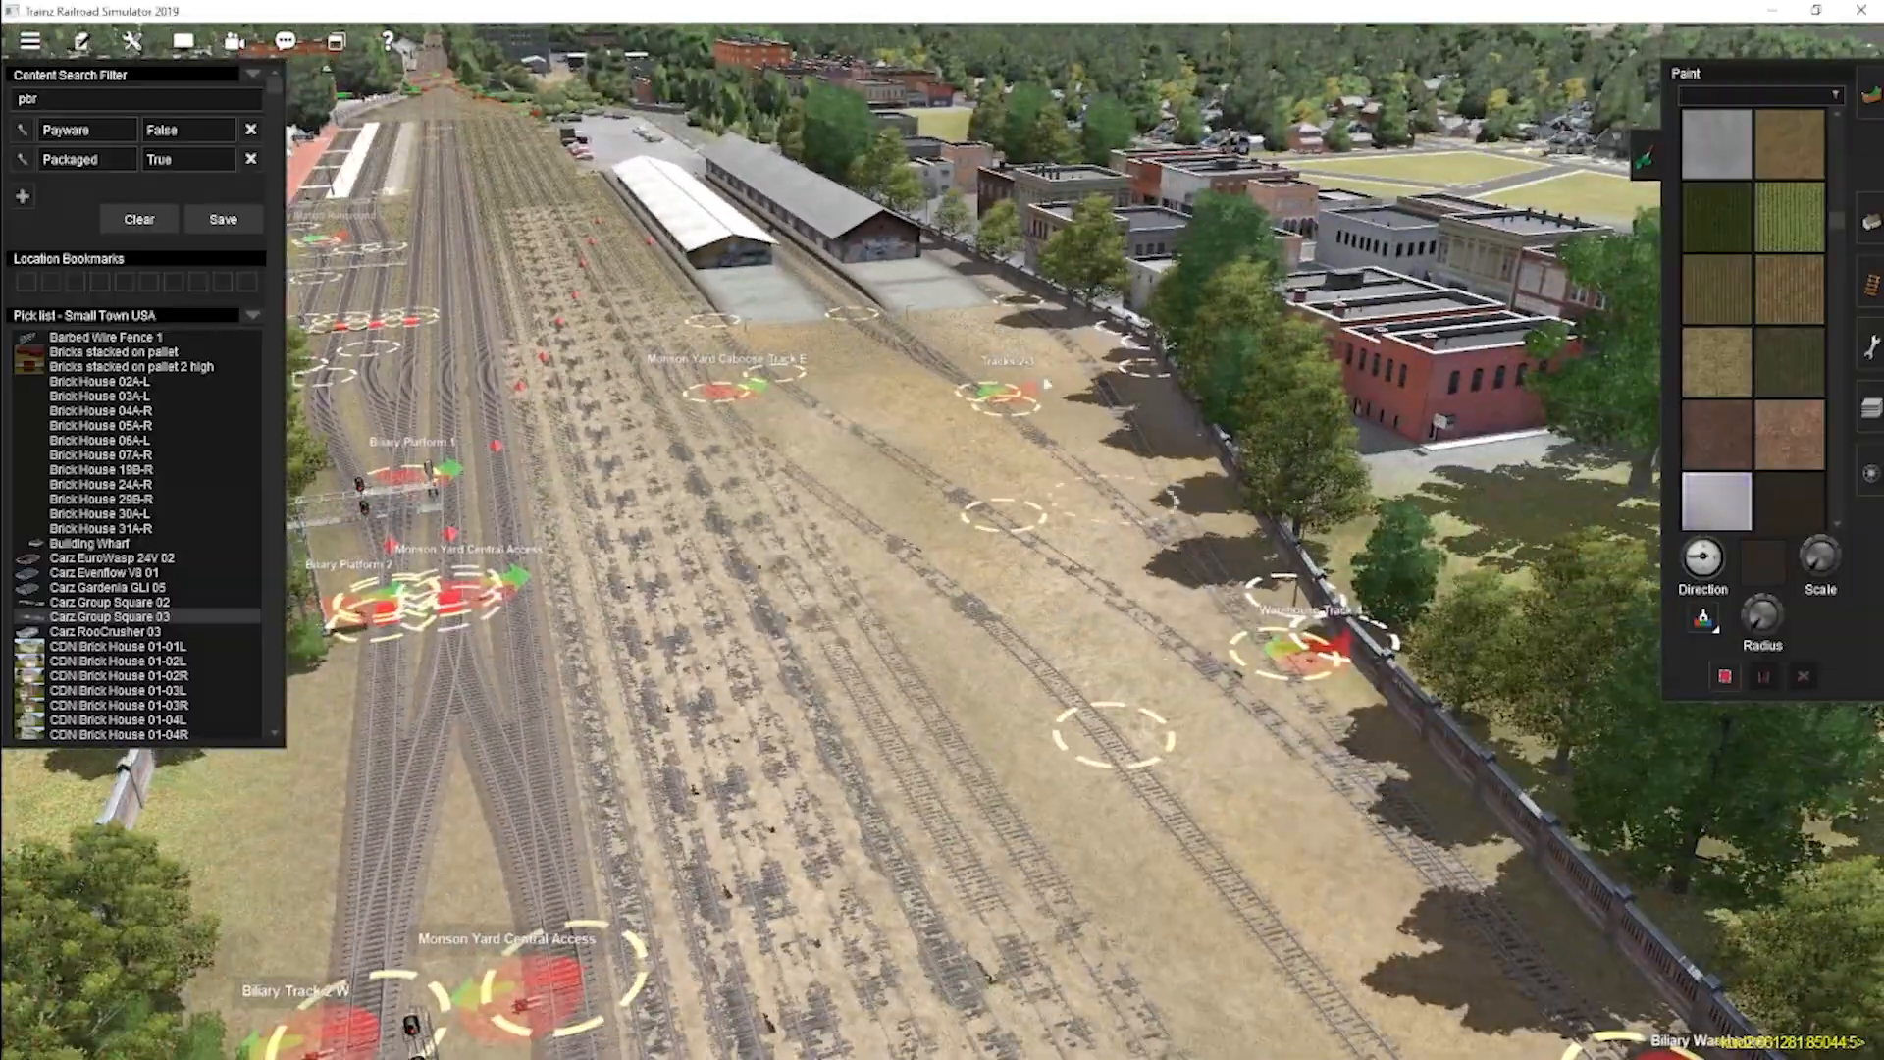
right_click_drag(950, 428, 1129, 755)
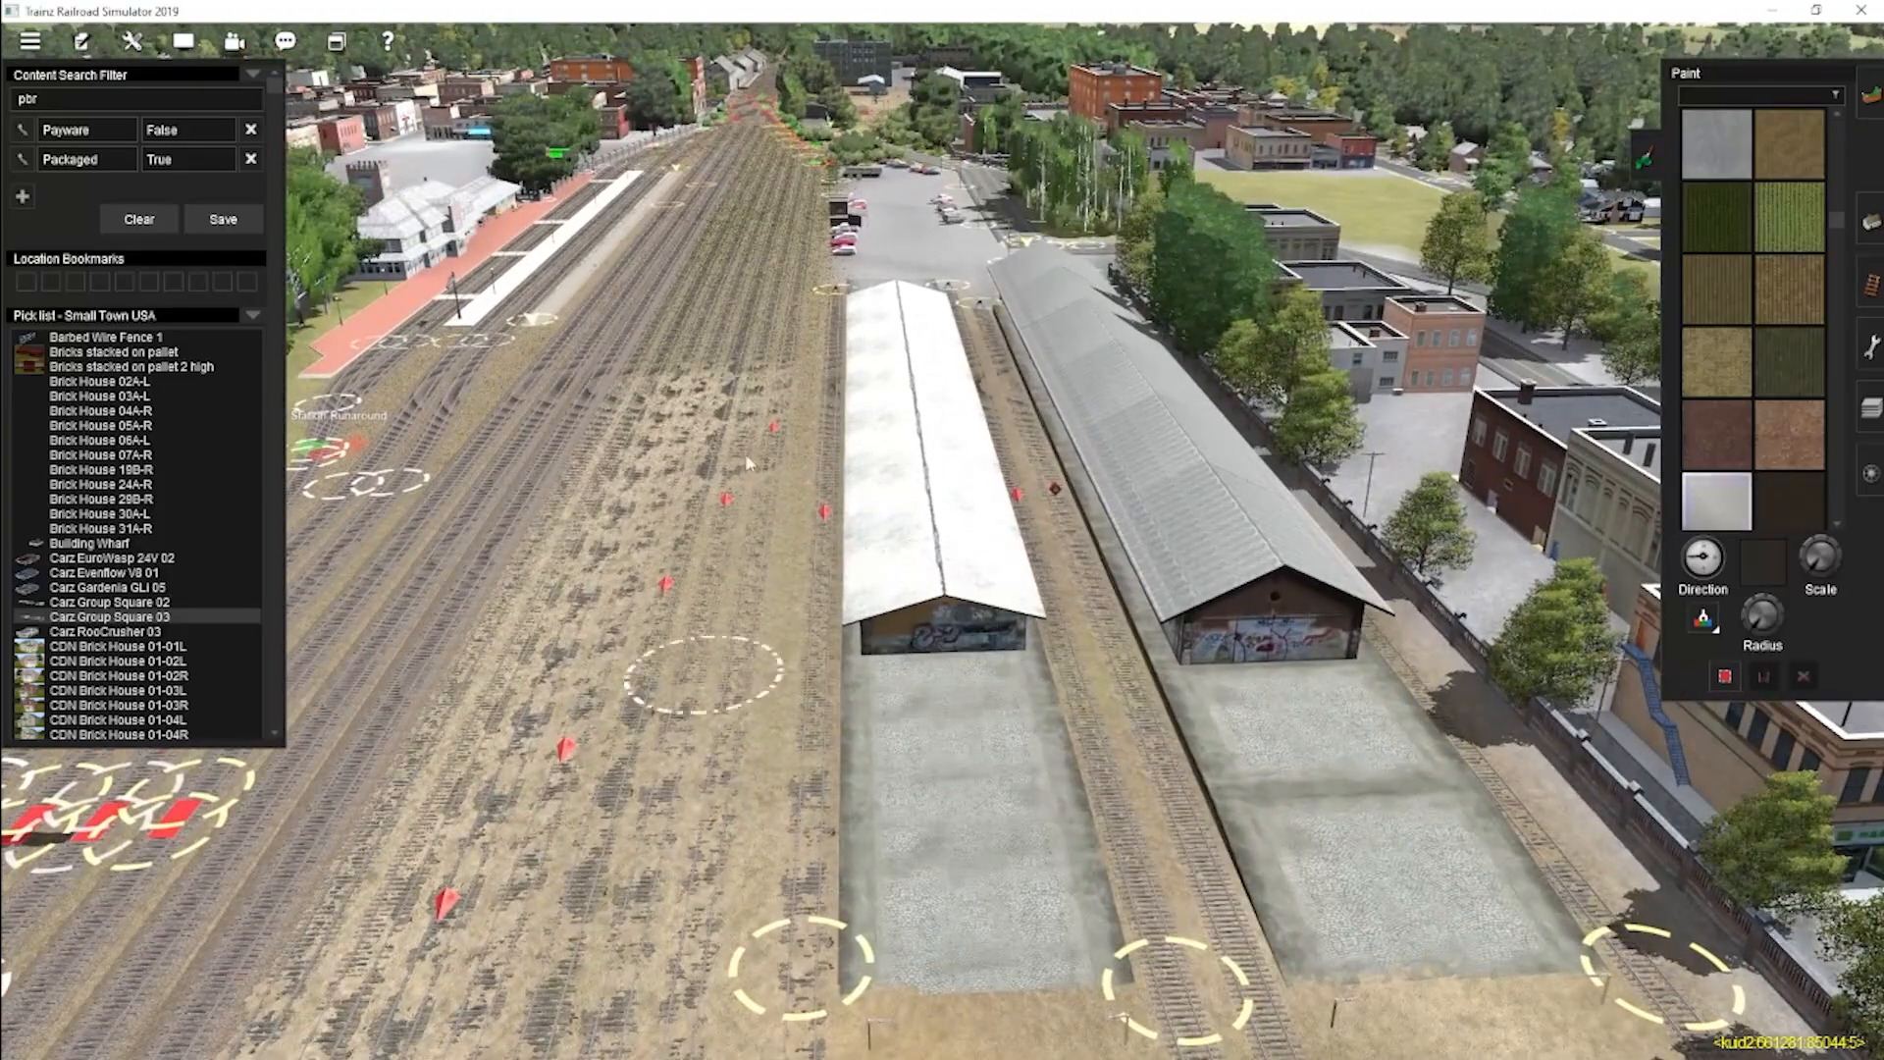
Paint a second PBR ground texture between the yard tracks running past the station and parking lot.
right_click_drag(748, 461, 1753, 633)
right_click_drag(1176, 419, 1021, 471)
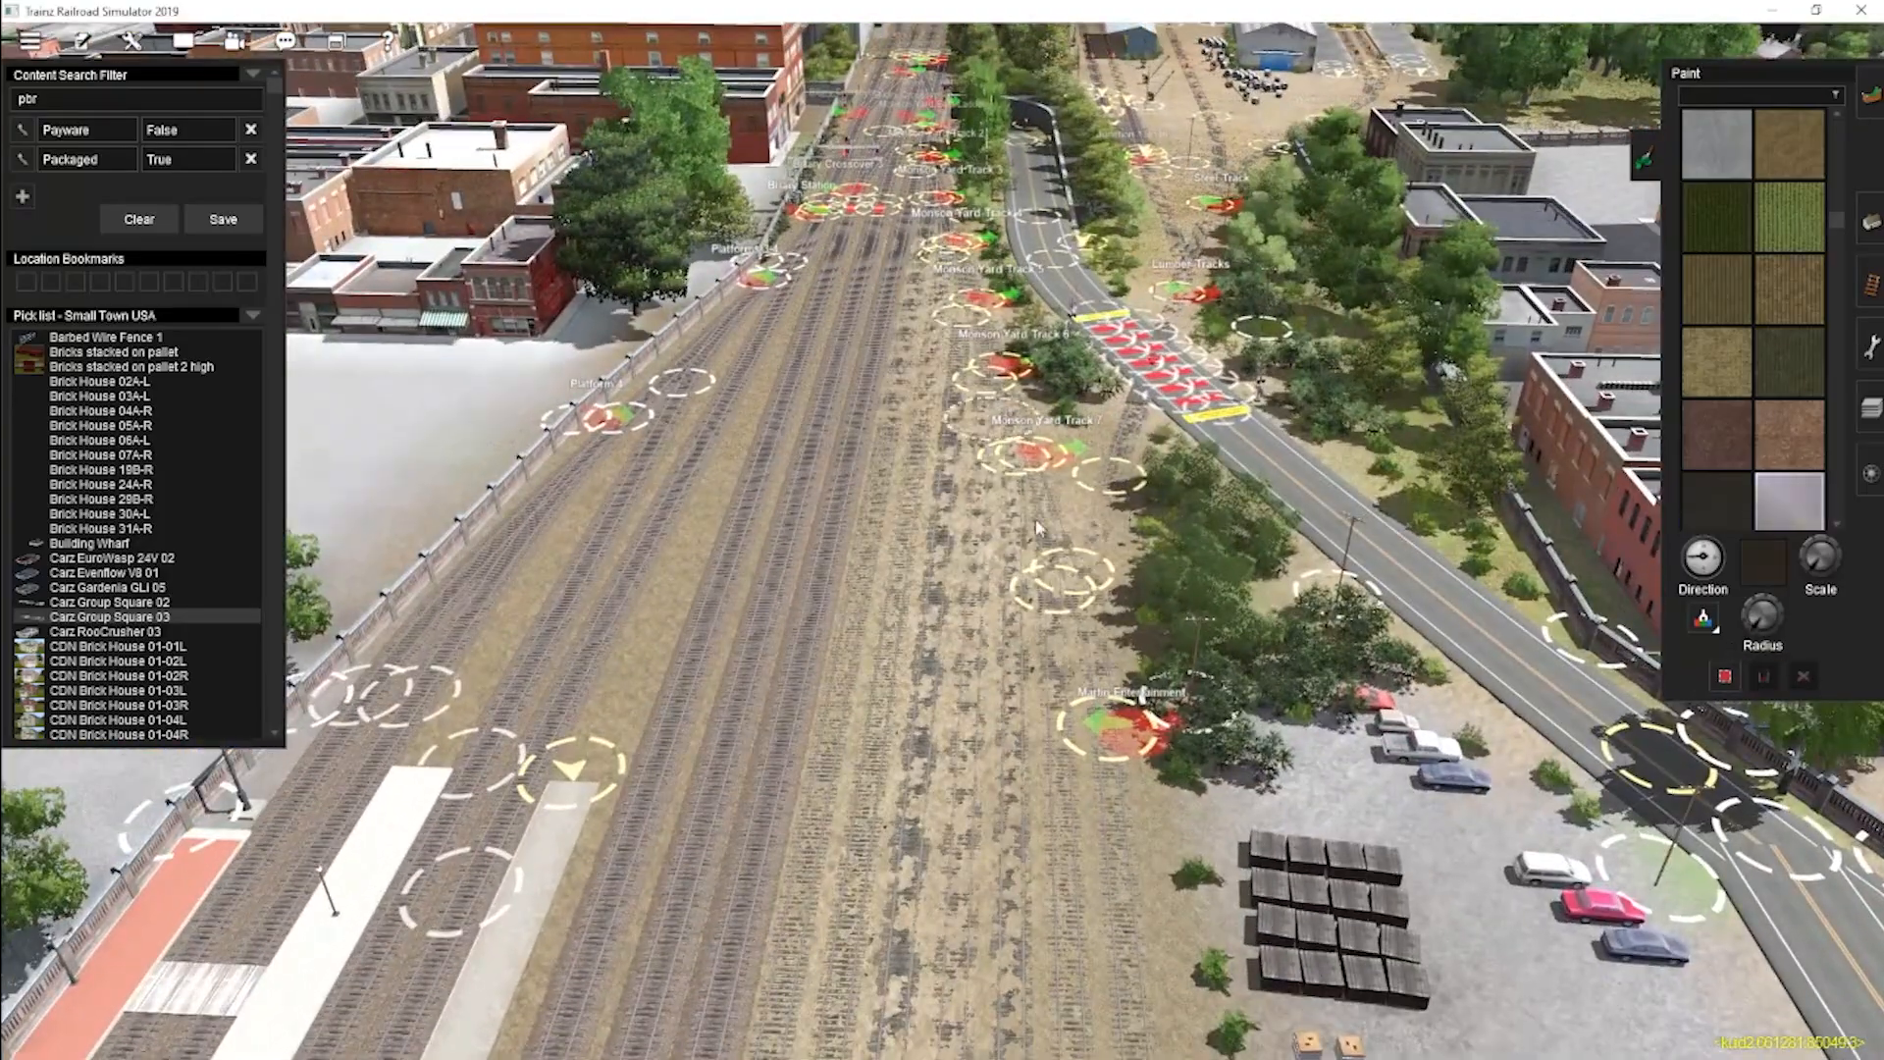
right_click_drag(940, 543, 1765, 620)
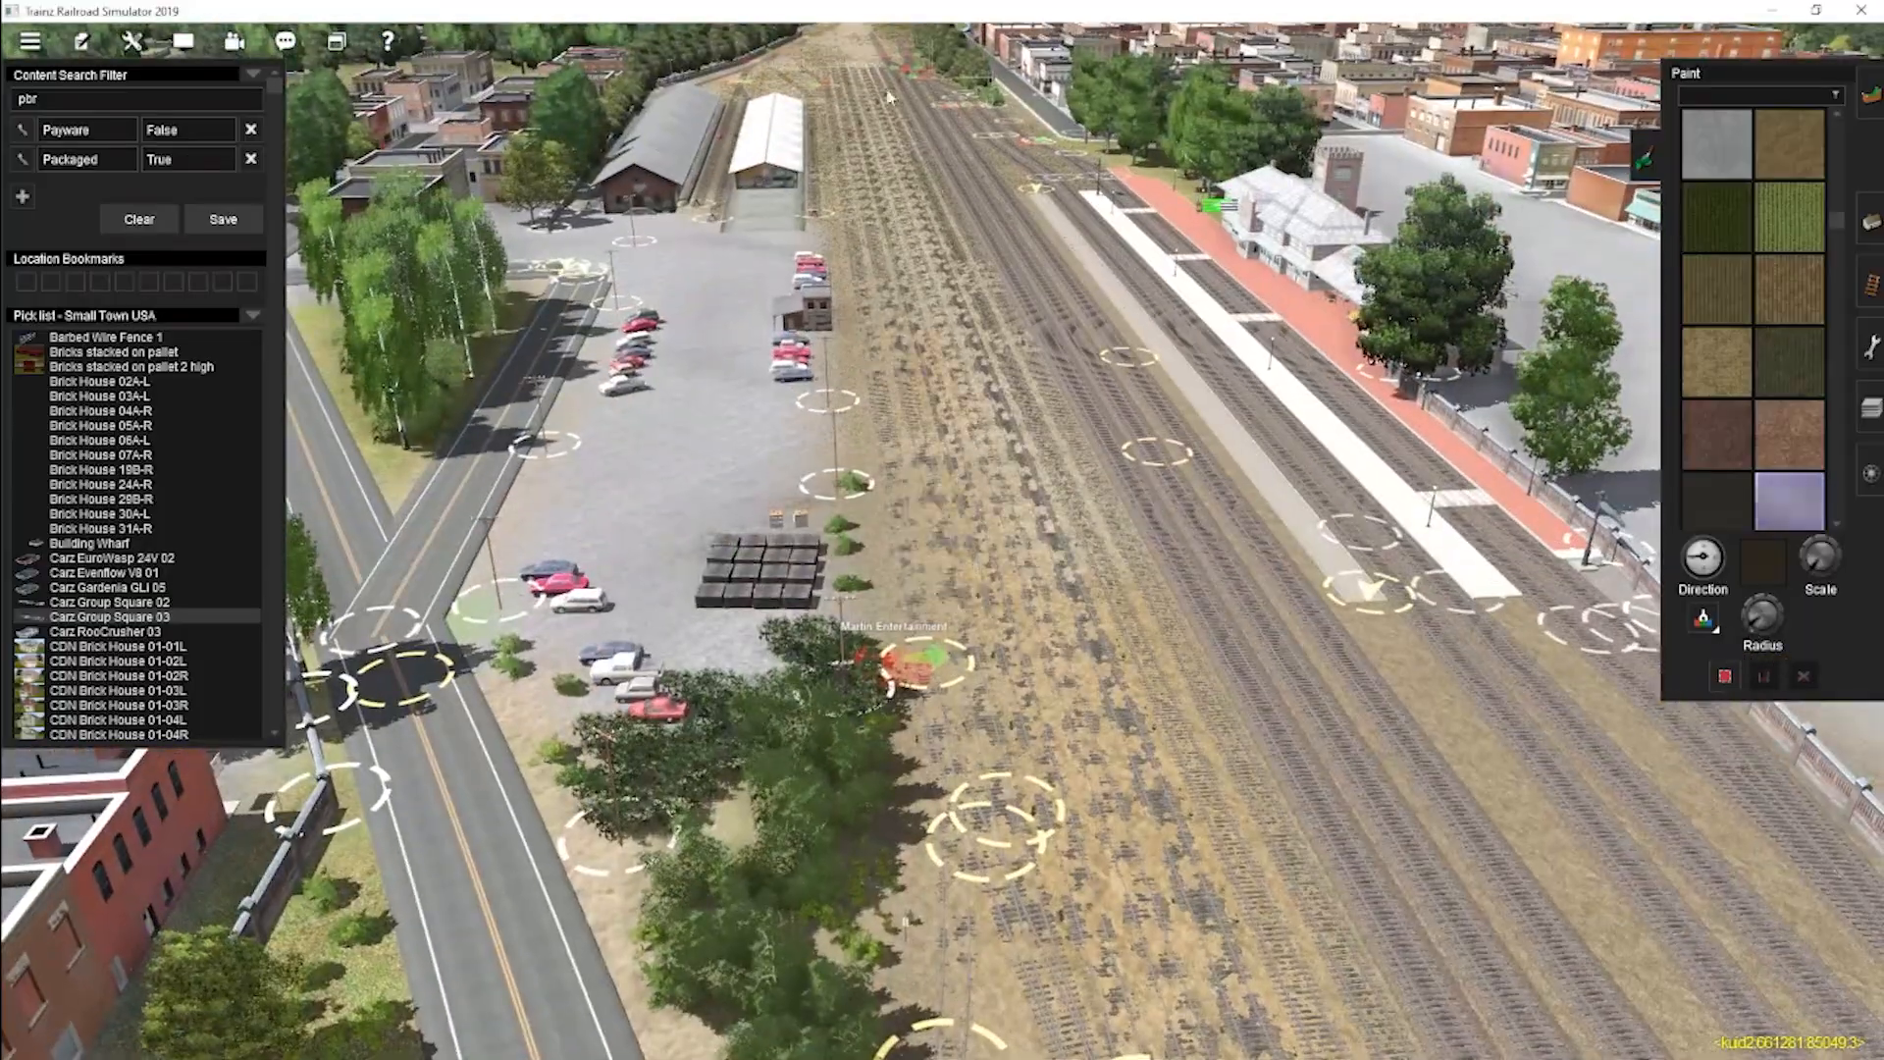
right_click_drag(971, 381, 1014, 374)
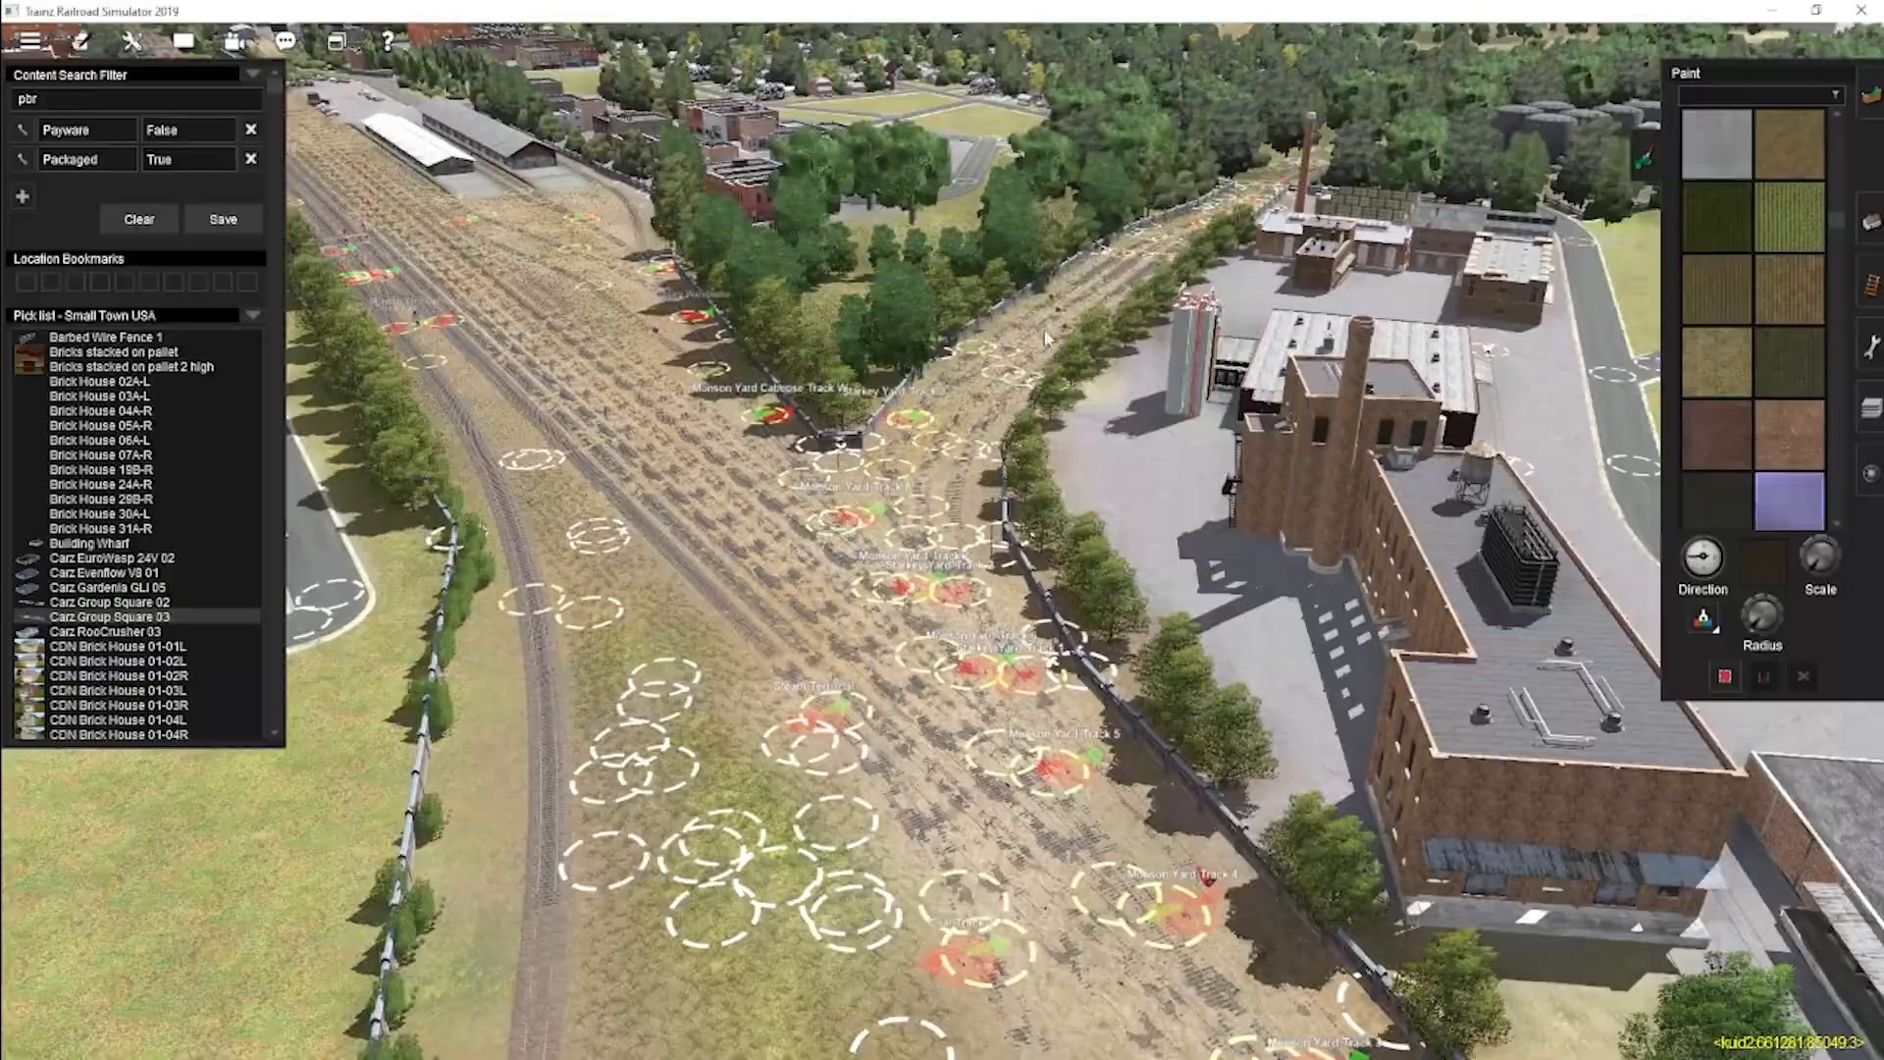
Set up the Short Grass TurfFX layer for ground editing and adjust the brush radius.
key("Up")
right_click_drag(1017, 911, 1080, 667)
key("Up")
key("Up")
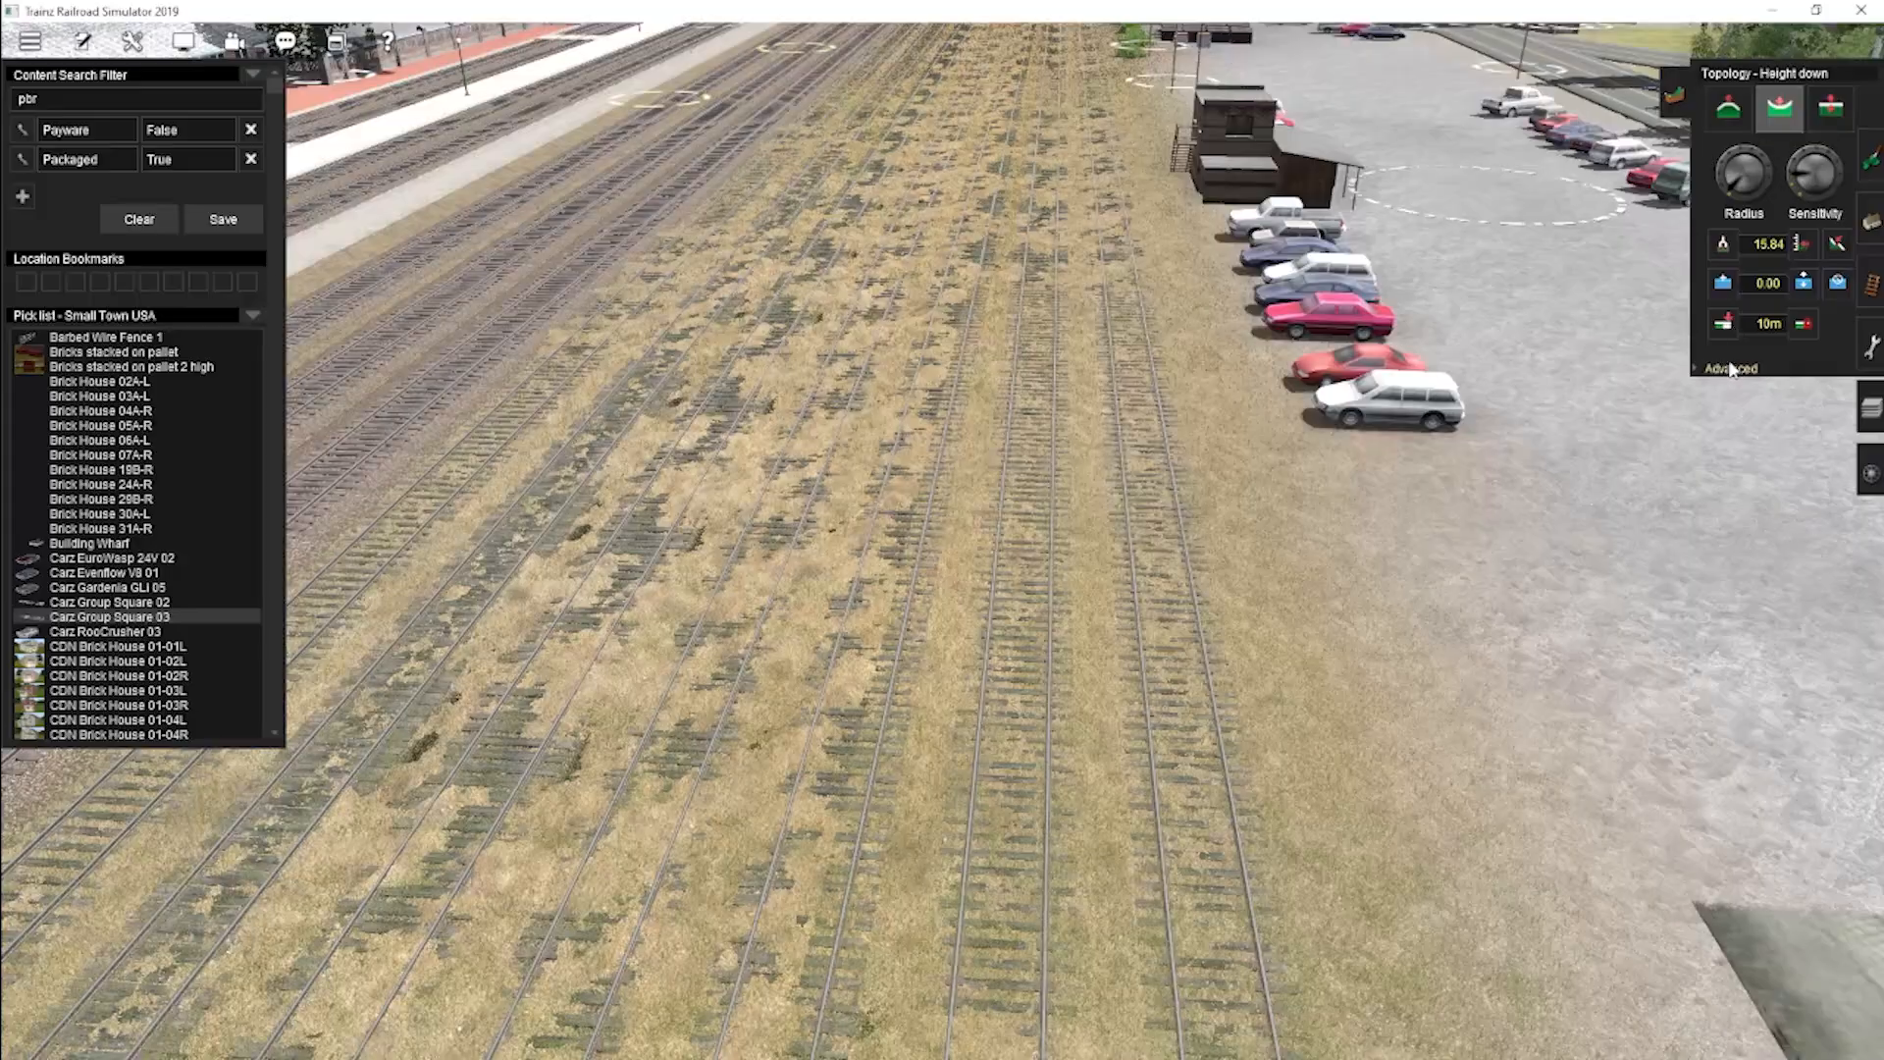
left_click(1729, 363)
left_click_drag(1730, 186, 1809, 158)
right_click_drag(1099, 550, 1119, 373)
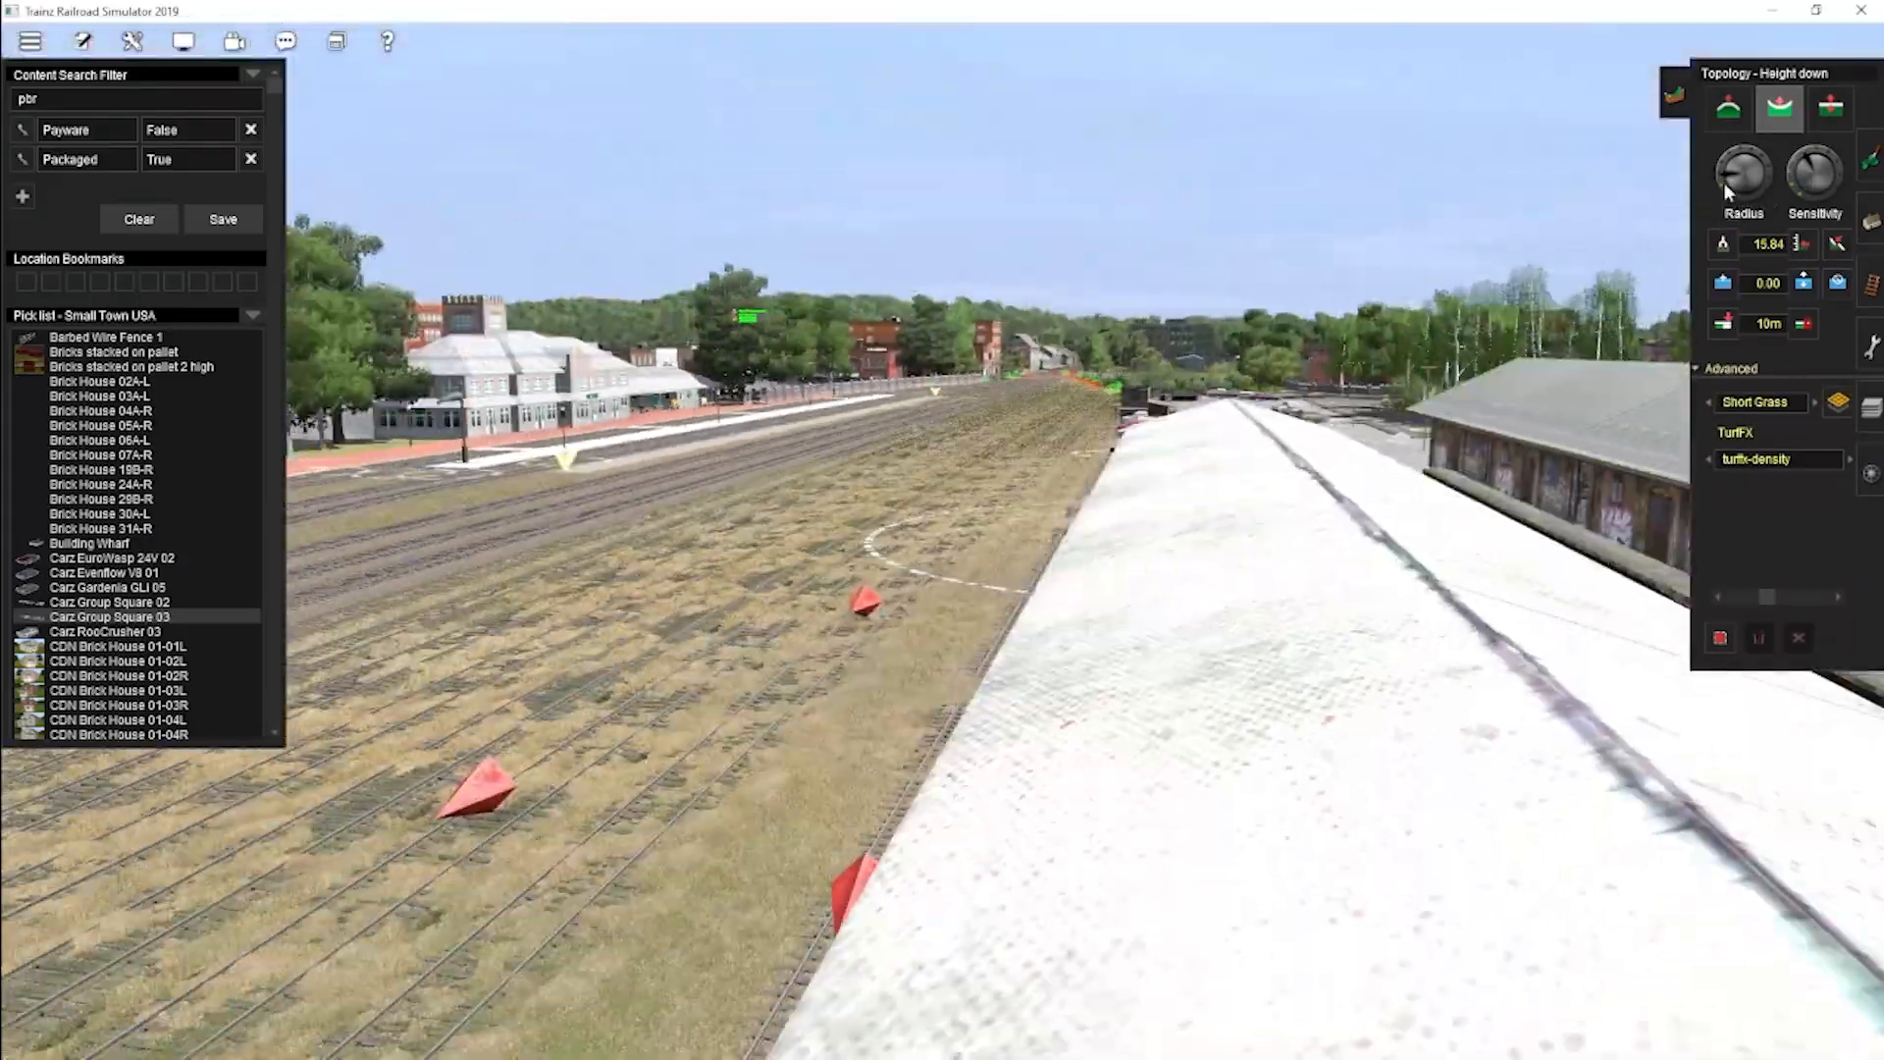
left_click(1725, 186)
Spread the Short Grass TurfFX layer over the sunken yard tracks and check it from ground level.
right_click_drag(844, 157, 828, 285)
right_click_drag(837, 944, 887, 175)
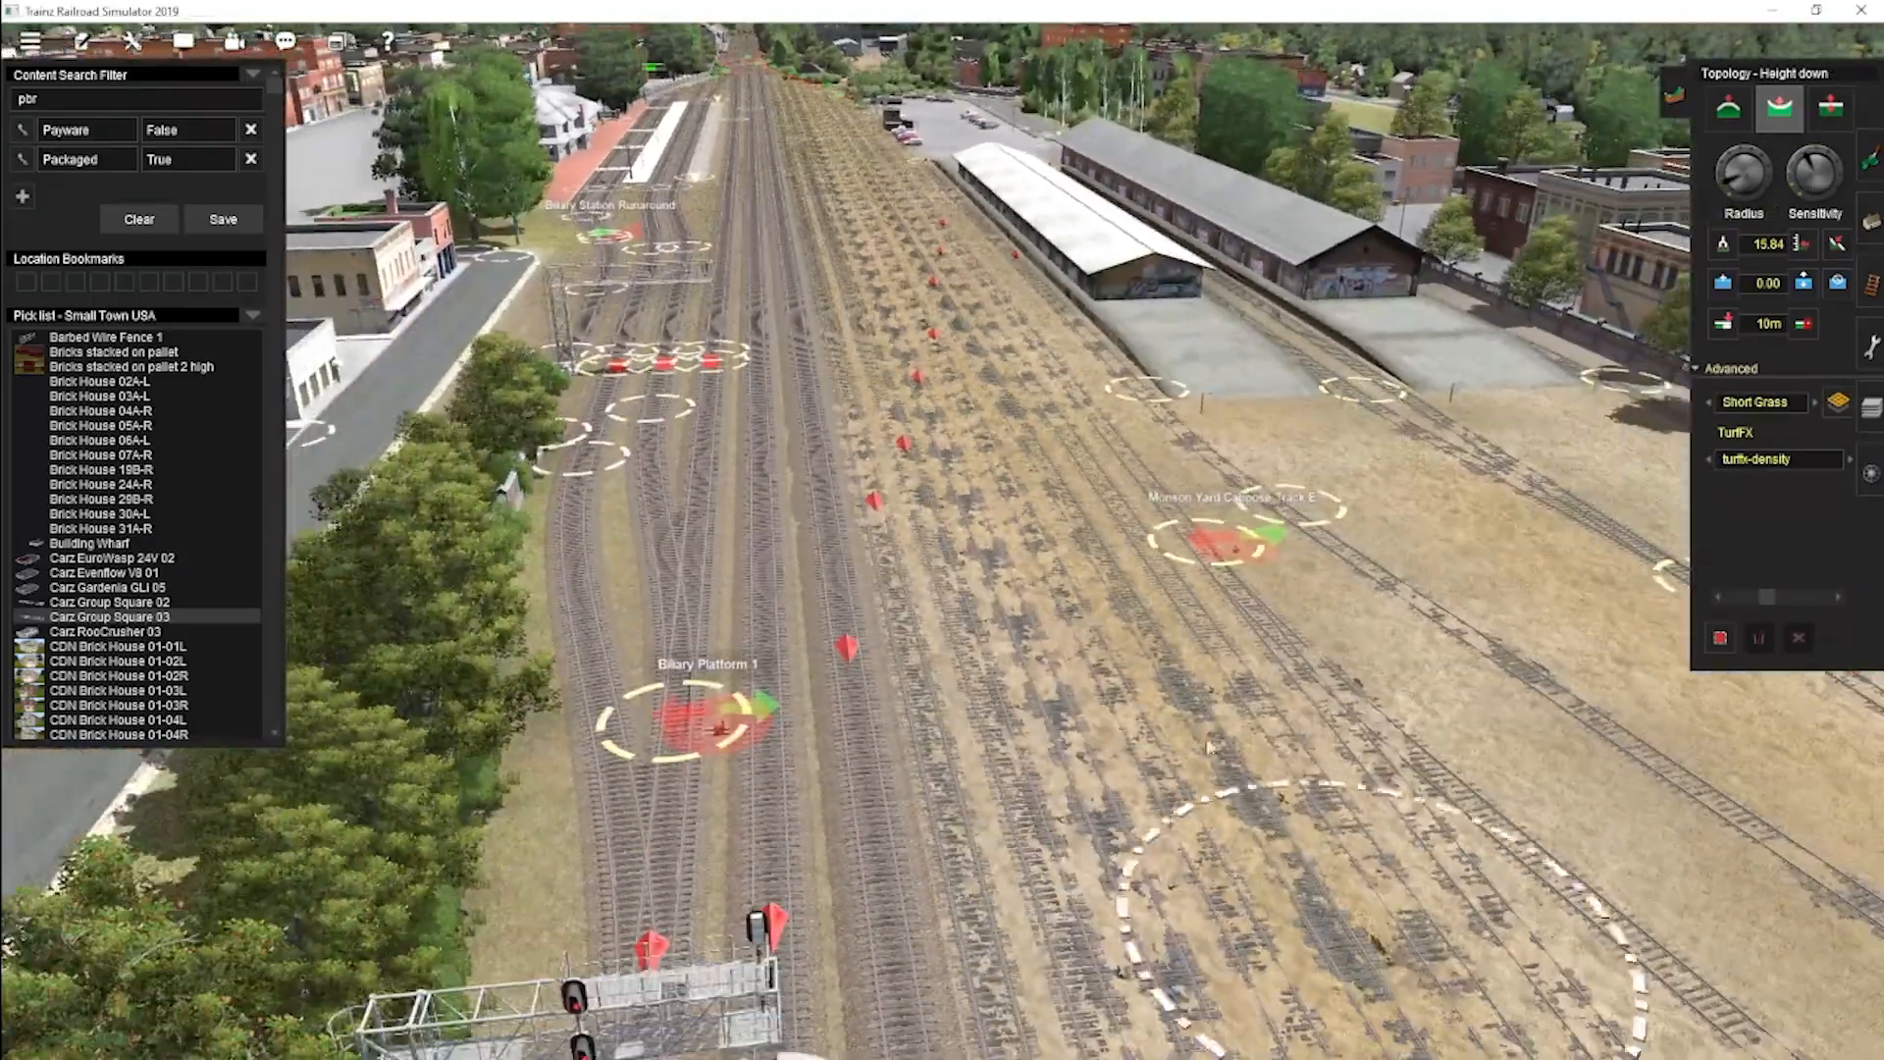
right_click(1210, 748)
right_click_drag(1079, 746, 802, 316)
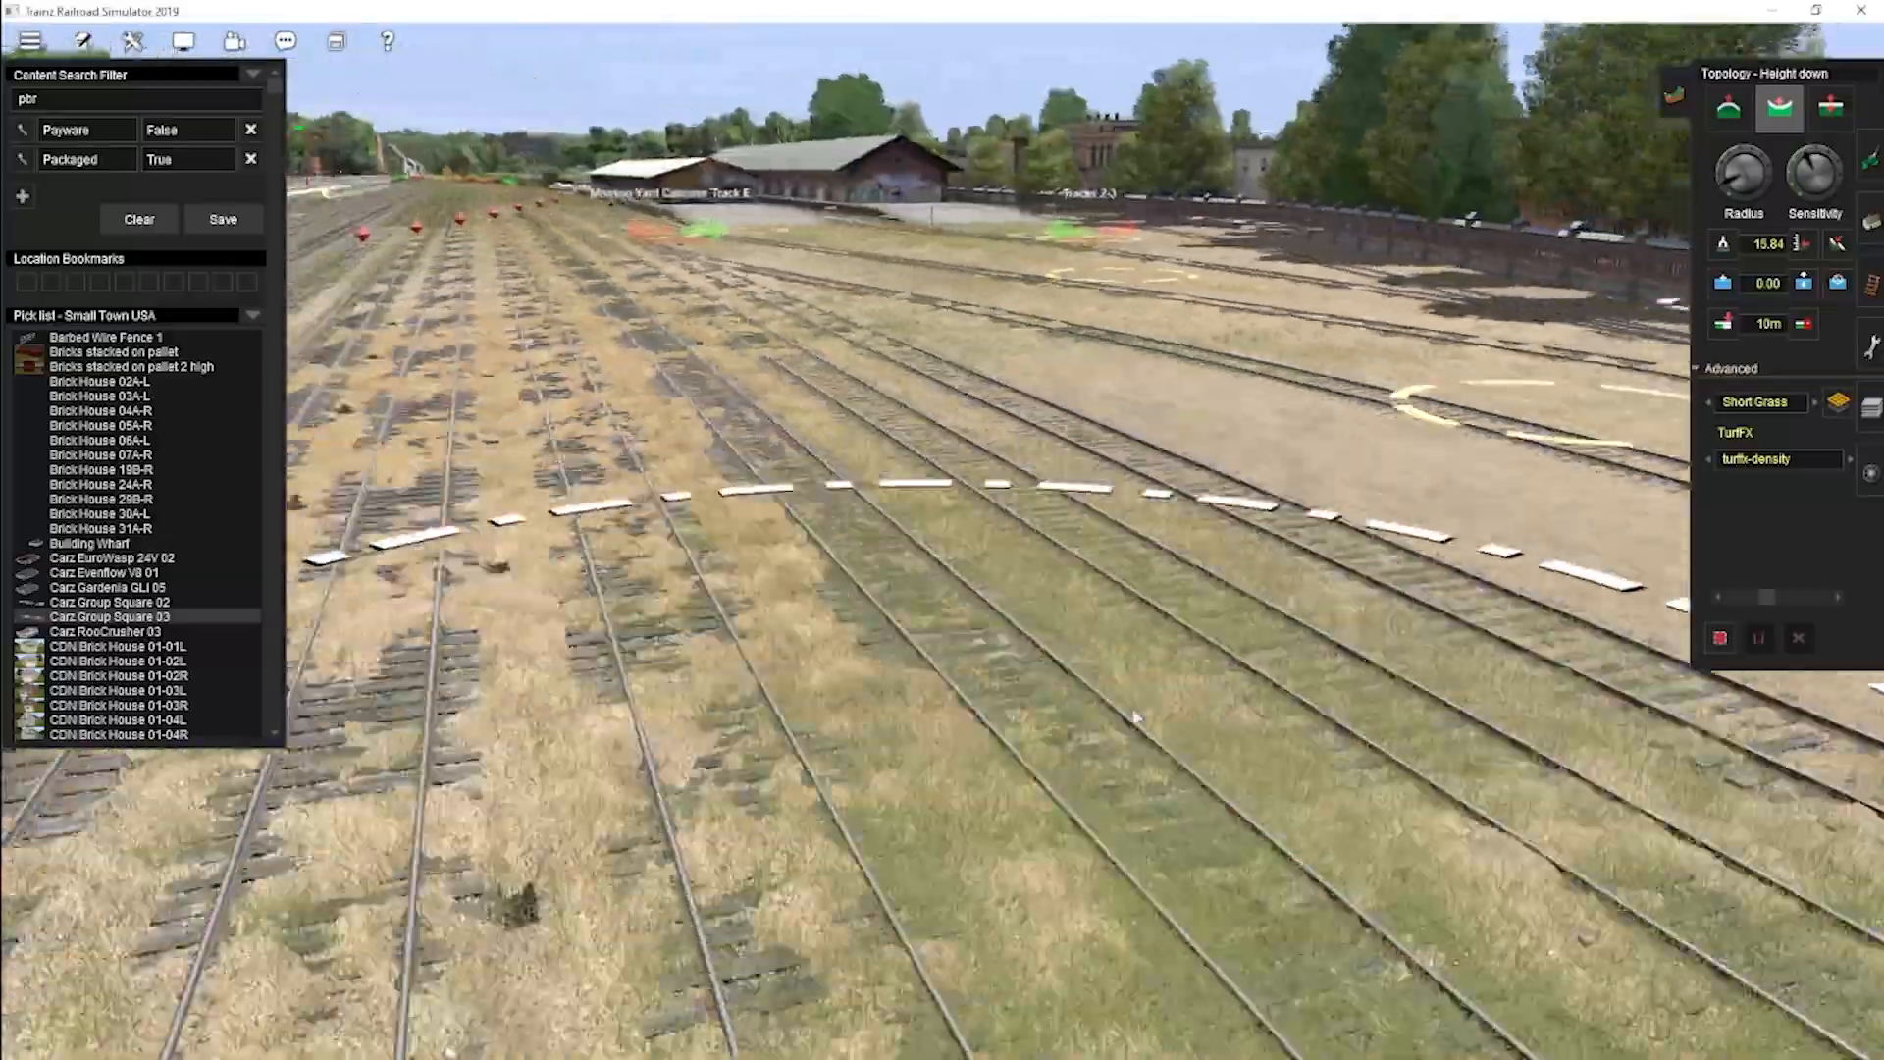
right_click_drag(1135, 717, 950, 508)
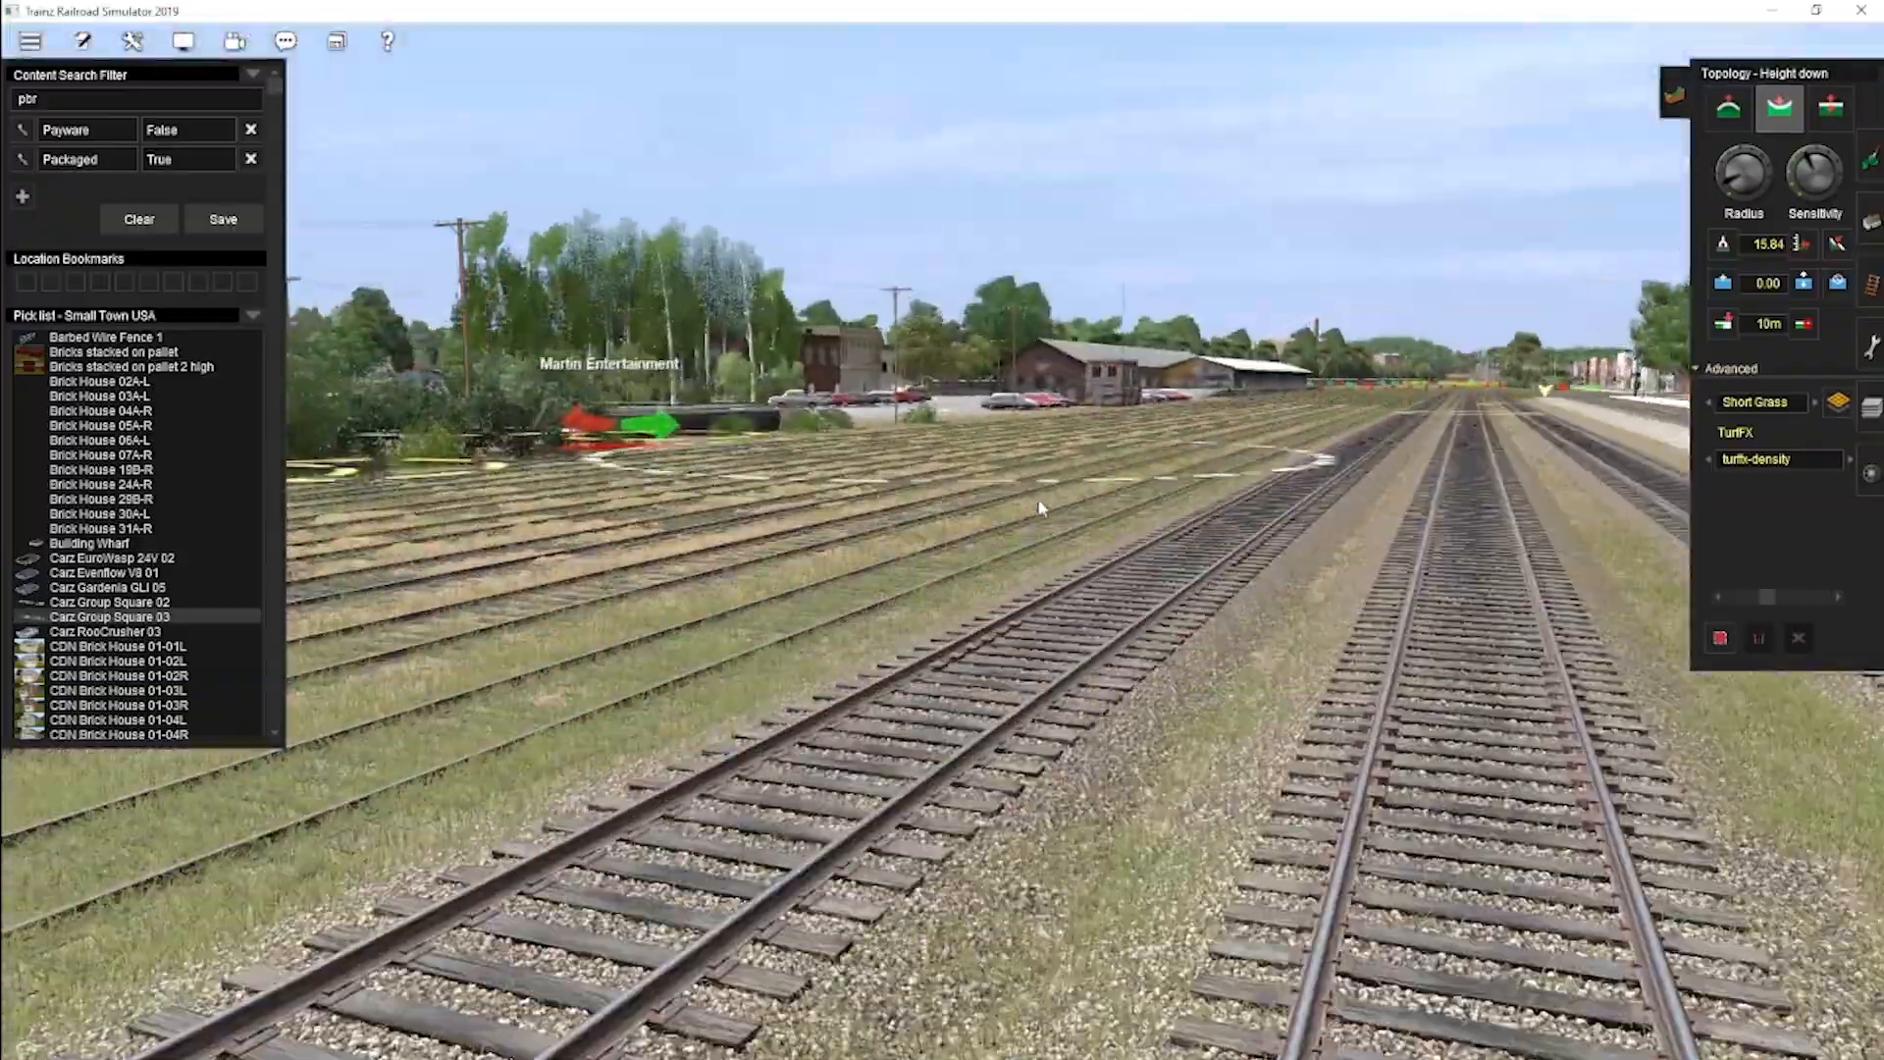
right_click_drag(1114, 481, 1063, 307)
right_click_drag(1025, 390, 966, 432)
right_click_drag(937, 512, 966, 383)
Paint the paved ground texture over the open field between the roundhouse and the curved railway line.
left_click(1872, 222)
right_click_drag(1044, 210, 1129, 255)
left_click(1728, 118)
mouse_move(936, 452)
right_mouse_down()
mouse_move(1030, 555)
mouse_move(1763, 273)
right_mouse_up()
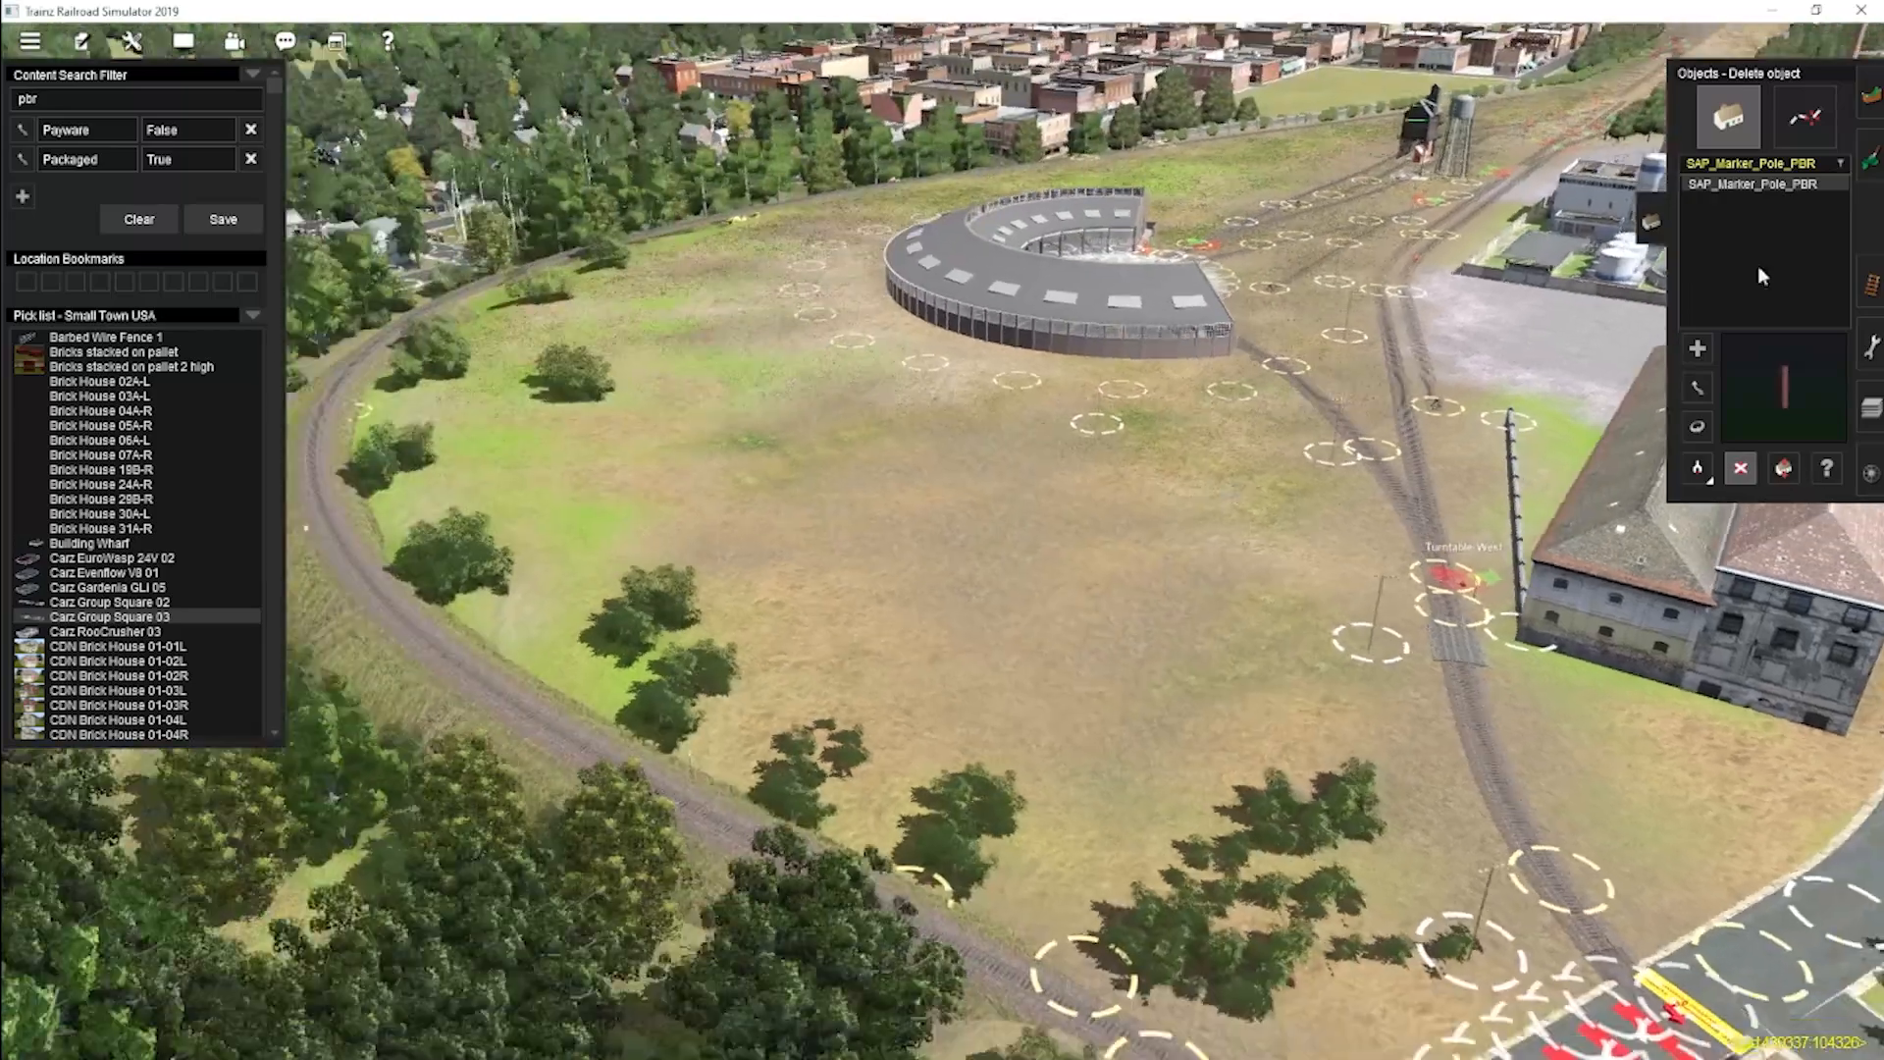
left_click(1871, 159)
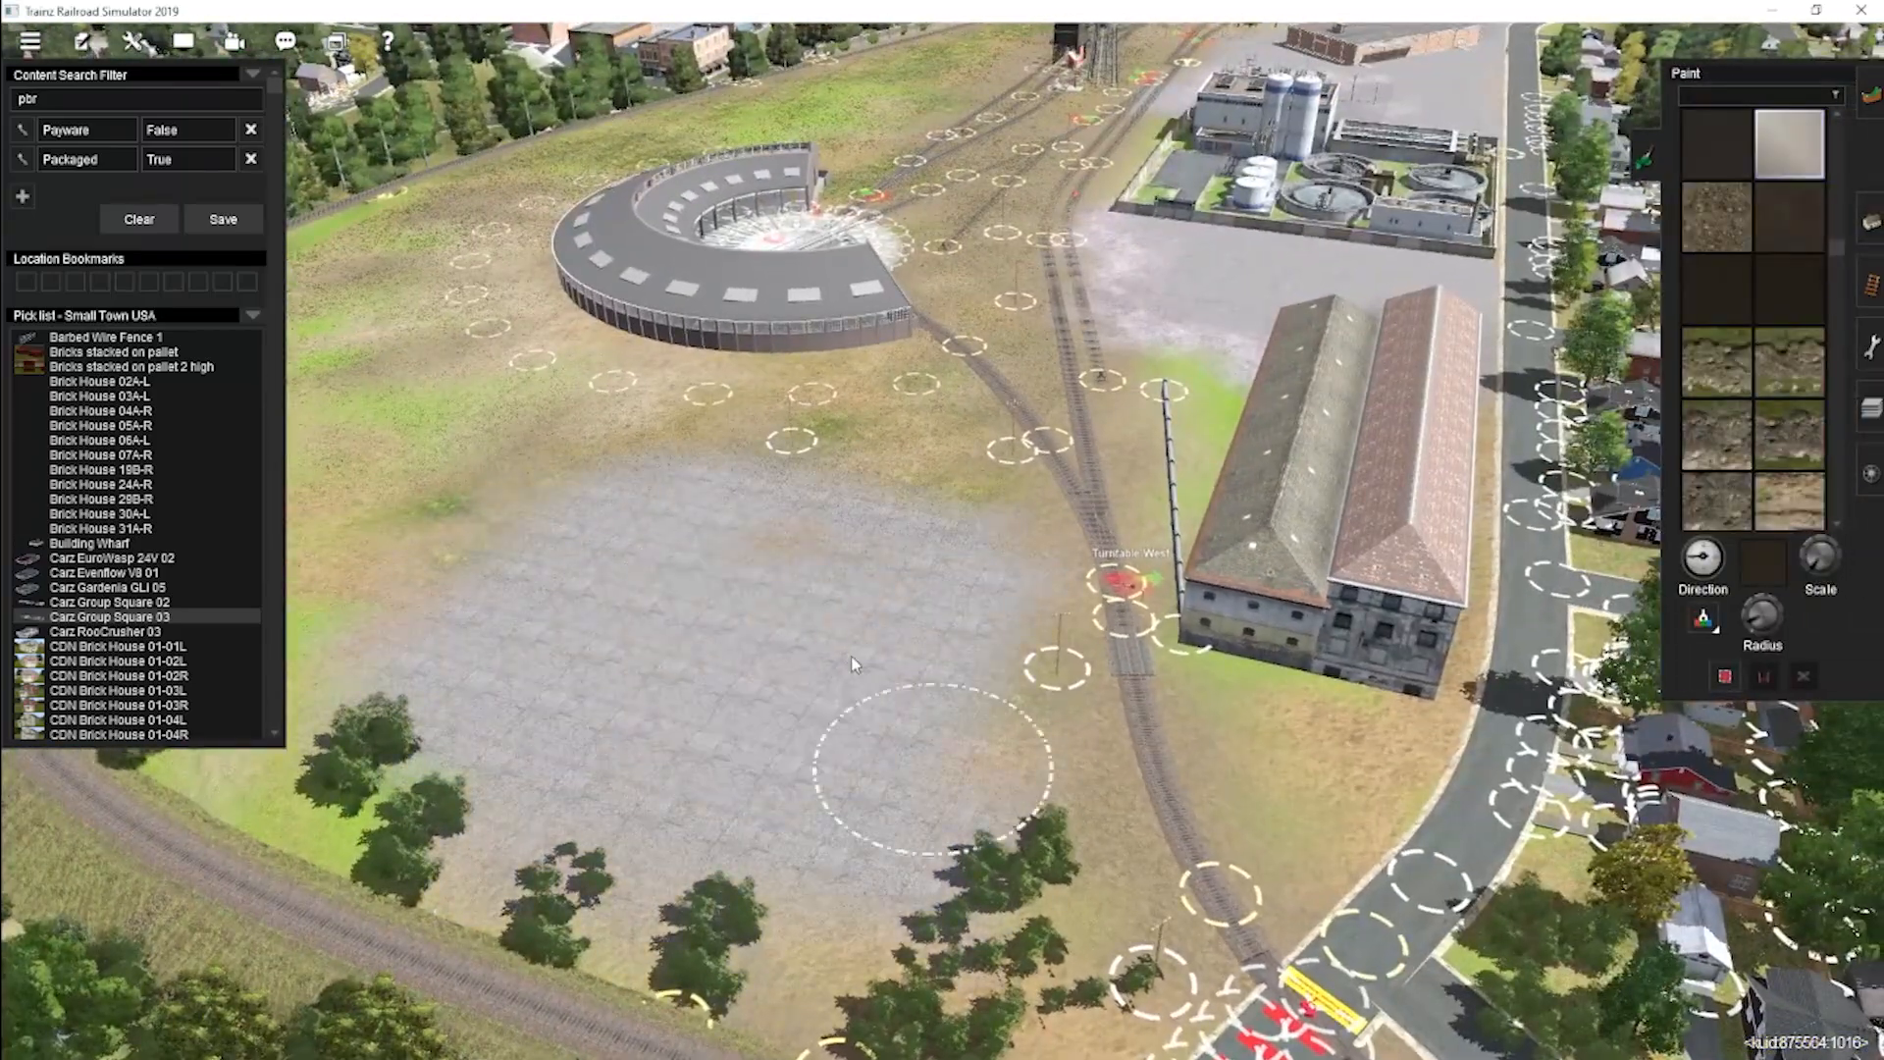
right_click_drag(852, 659, 972, 593)
Delete the long warehouse beside the turntable approach track and the fence spline next to it.
left_click(1871, 222)
left_click(1741, 469)
right_click_drag(1394, 491, 999, 485)
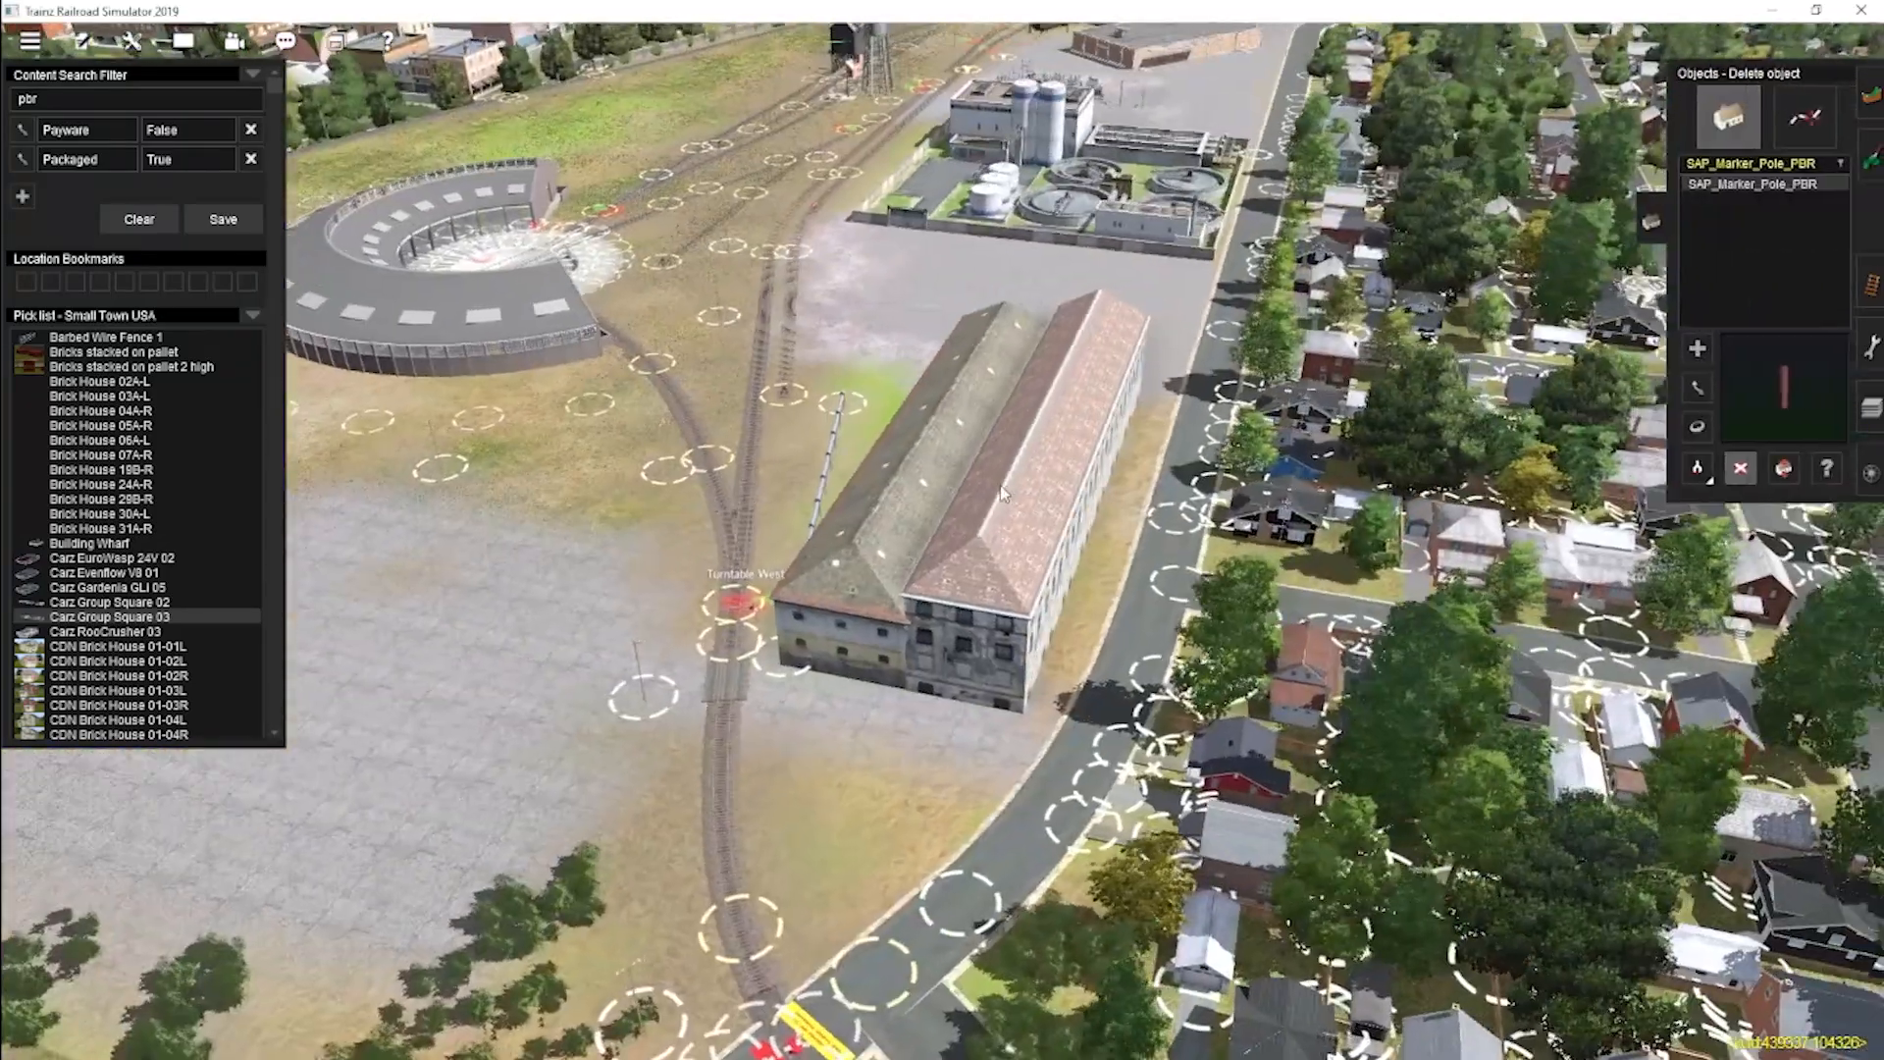
left_click(999, 485)
left_click(1806, 118)
right_click(878, 775)
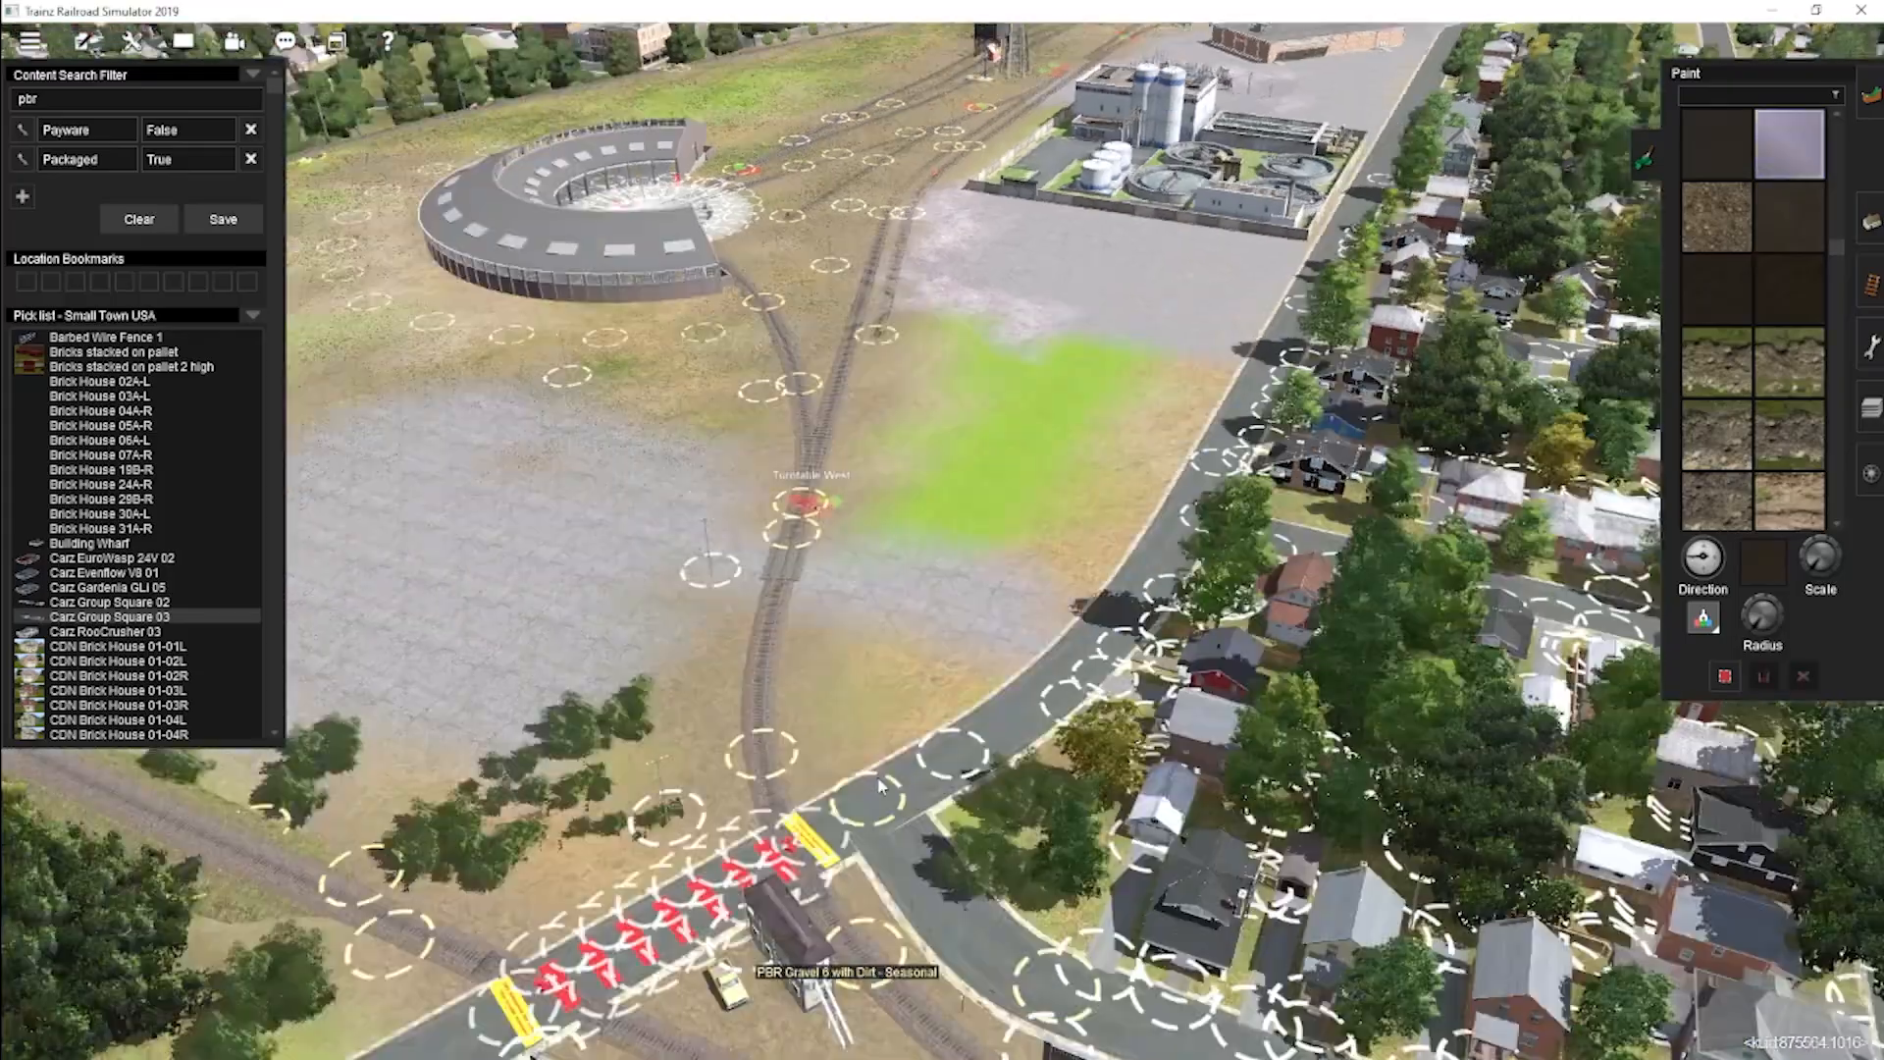
Paint a PBR grass texture over the cleared warehouse site between the approach track and the road.
right_click(785, 967)
left_click(746, 571)
right_click(942, 265)
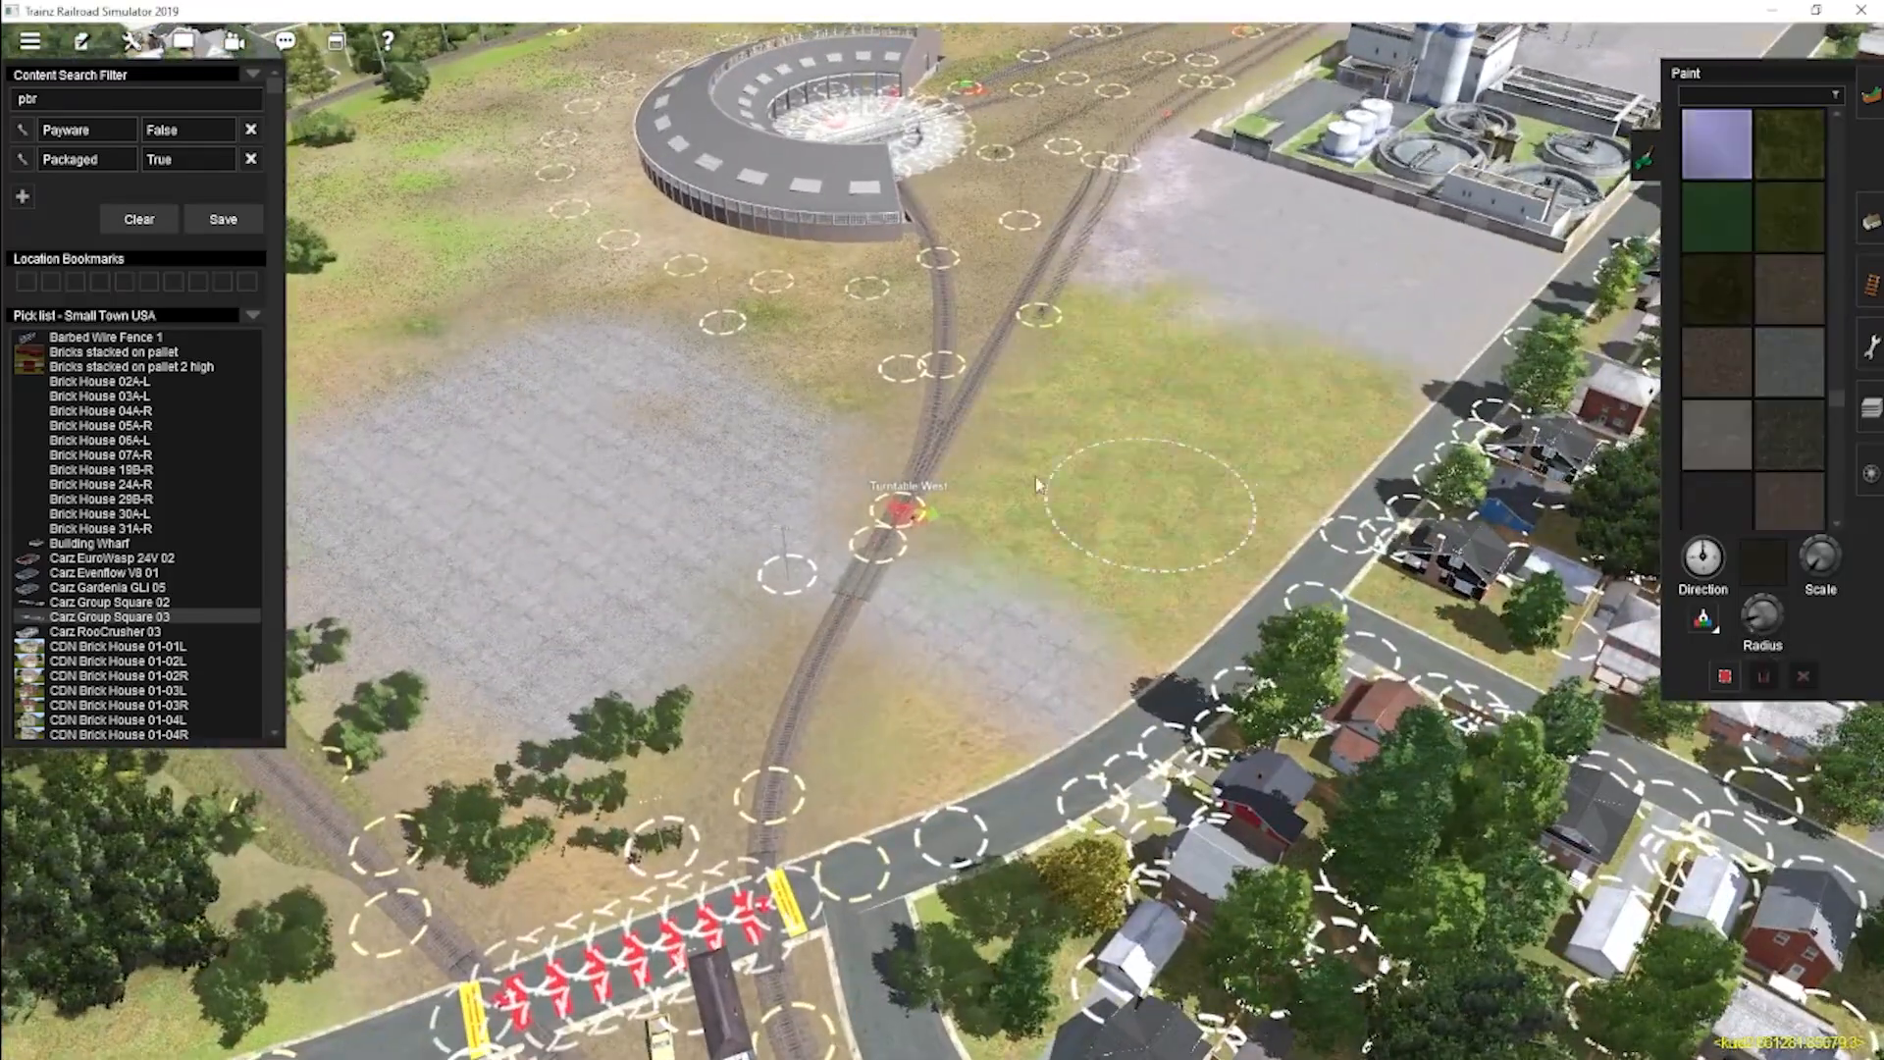
right_click_drag(793, 267, 899, 717)
Spread the PBR grass texture over the field around the roundhouse out to the curved railway line.
right_click(805, 561)
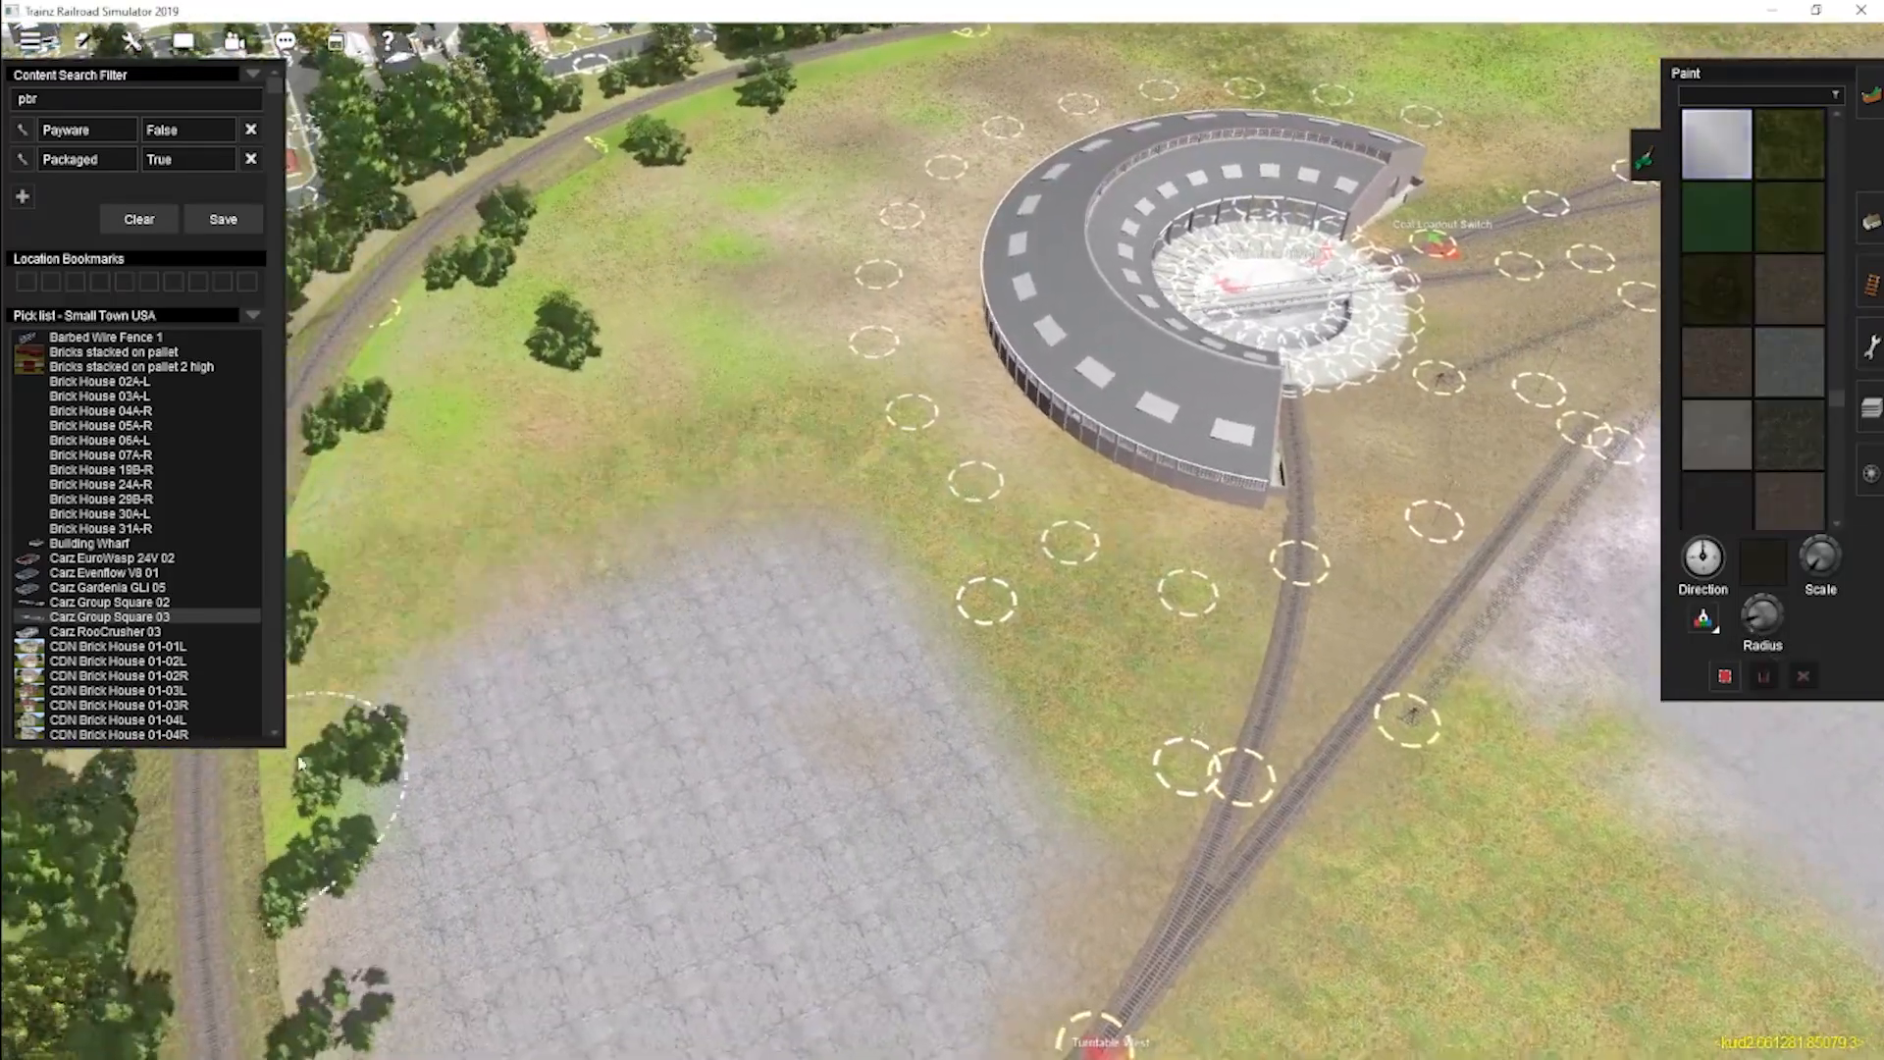
right_click(656, 336)
right_click_drag(883, 255, 1060, 834)
right_click_drag(1227, 608, 667, 422)
right_click(638, 286)
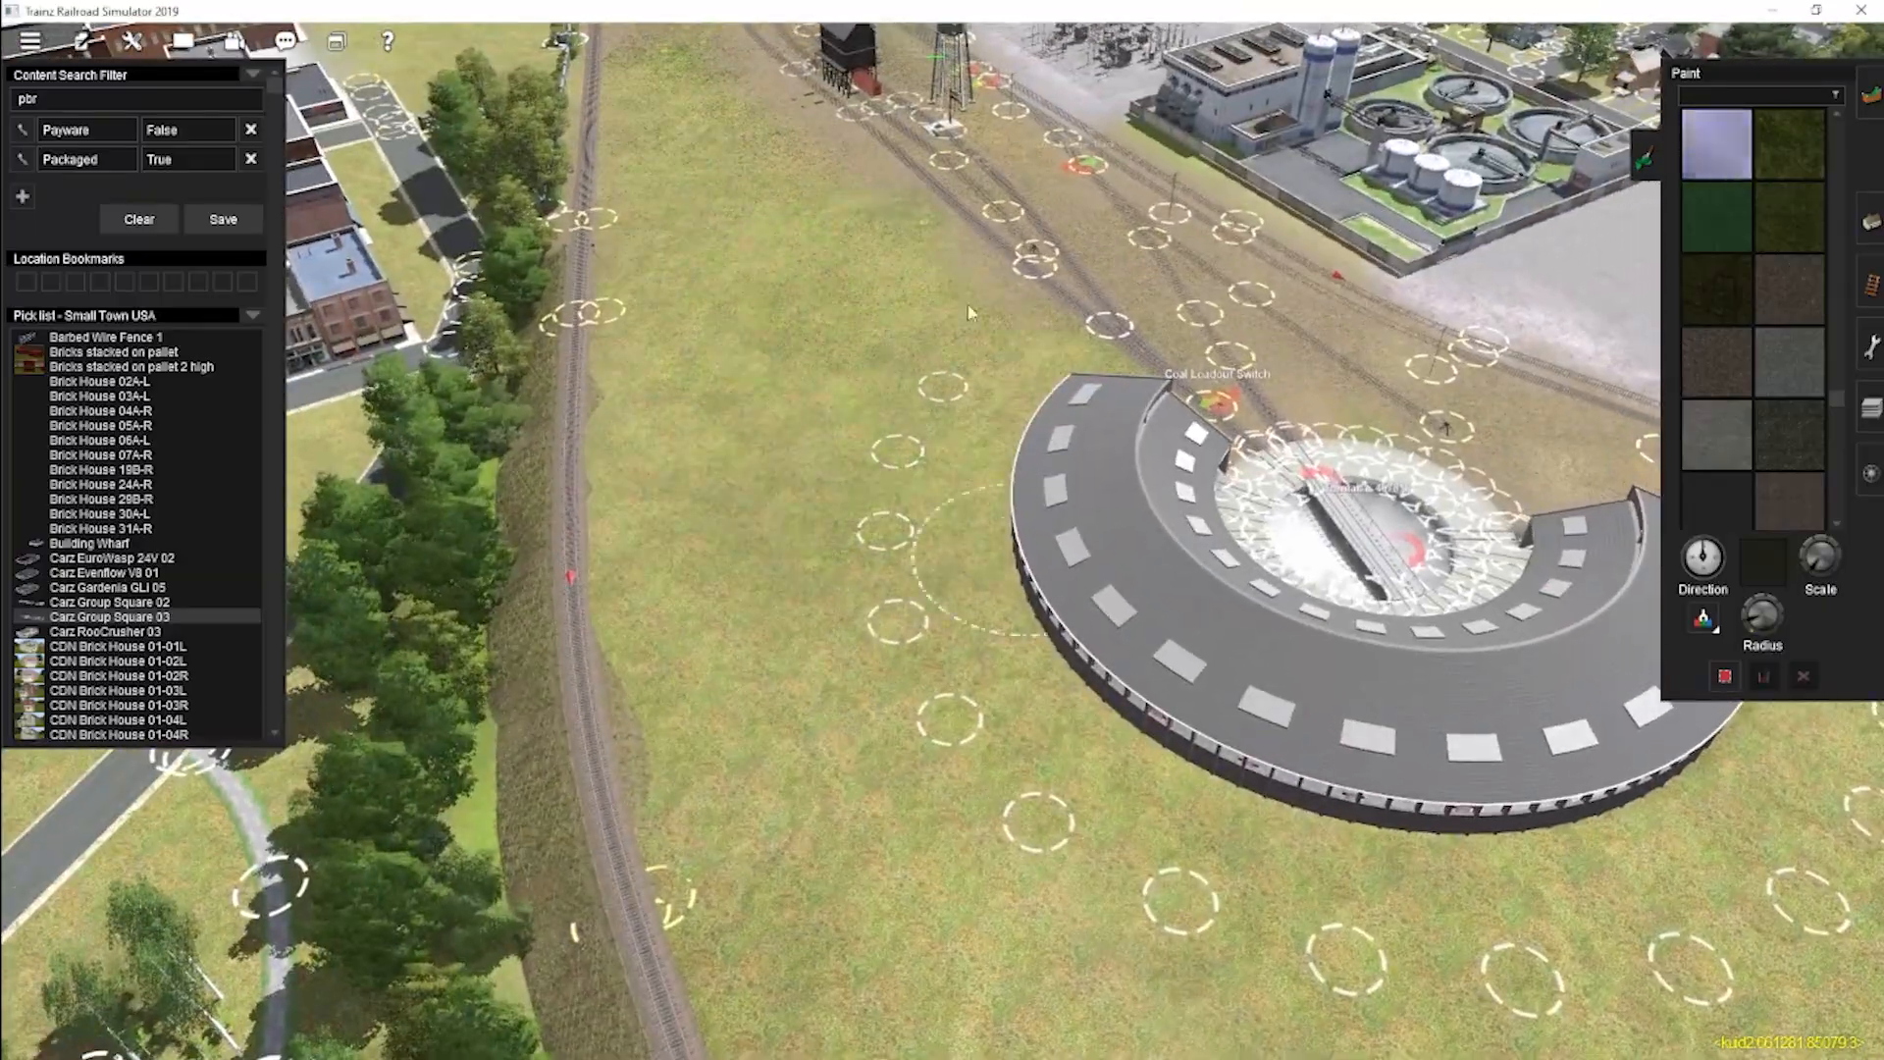
Continue the PBR grass texture along both sides of the railway line toward the yard throat.
right_click(878, 205)
right_click(834, 147)
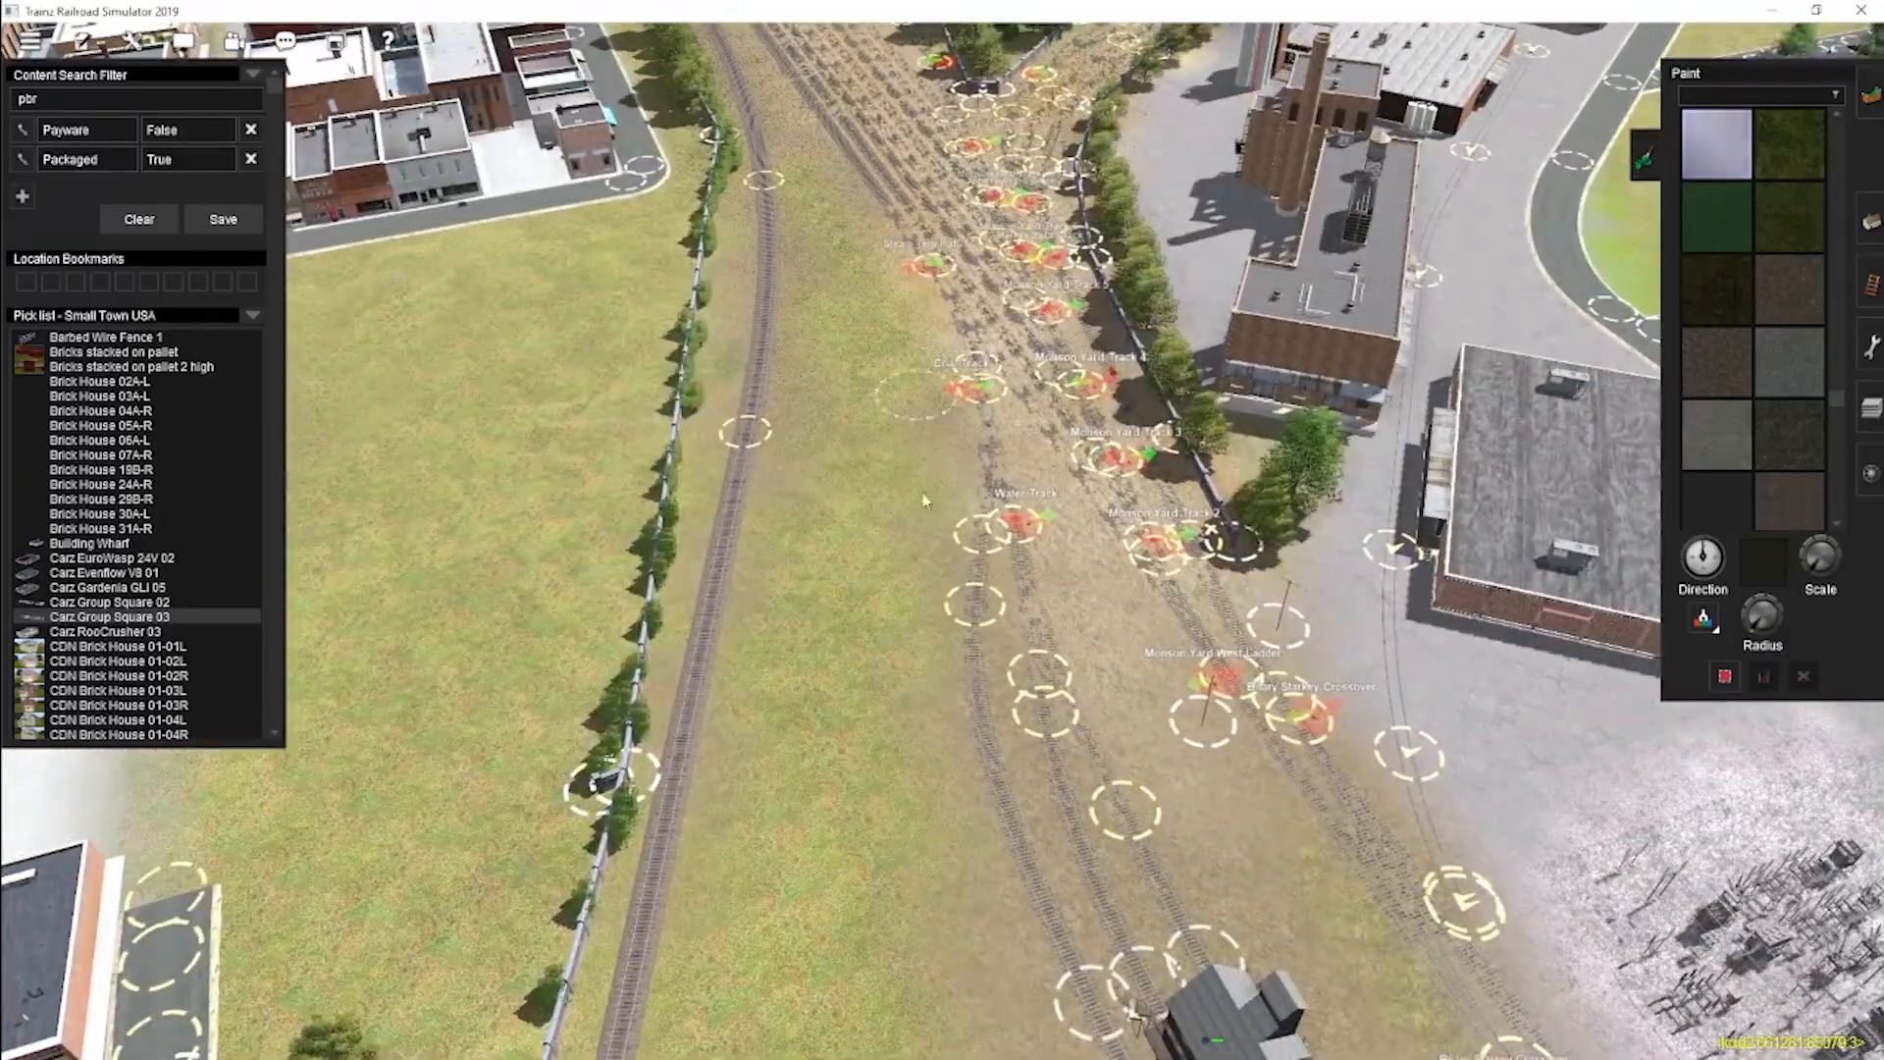
right_click(864, 942)
right_click(687, 520)
Filter the content for "embankment" with Packaged set to False and place a JMR embankment spline beside the track.
right_click_drag(883, 510, 992, 564)
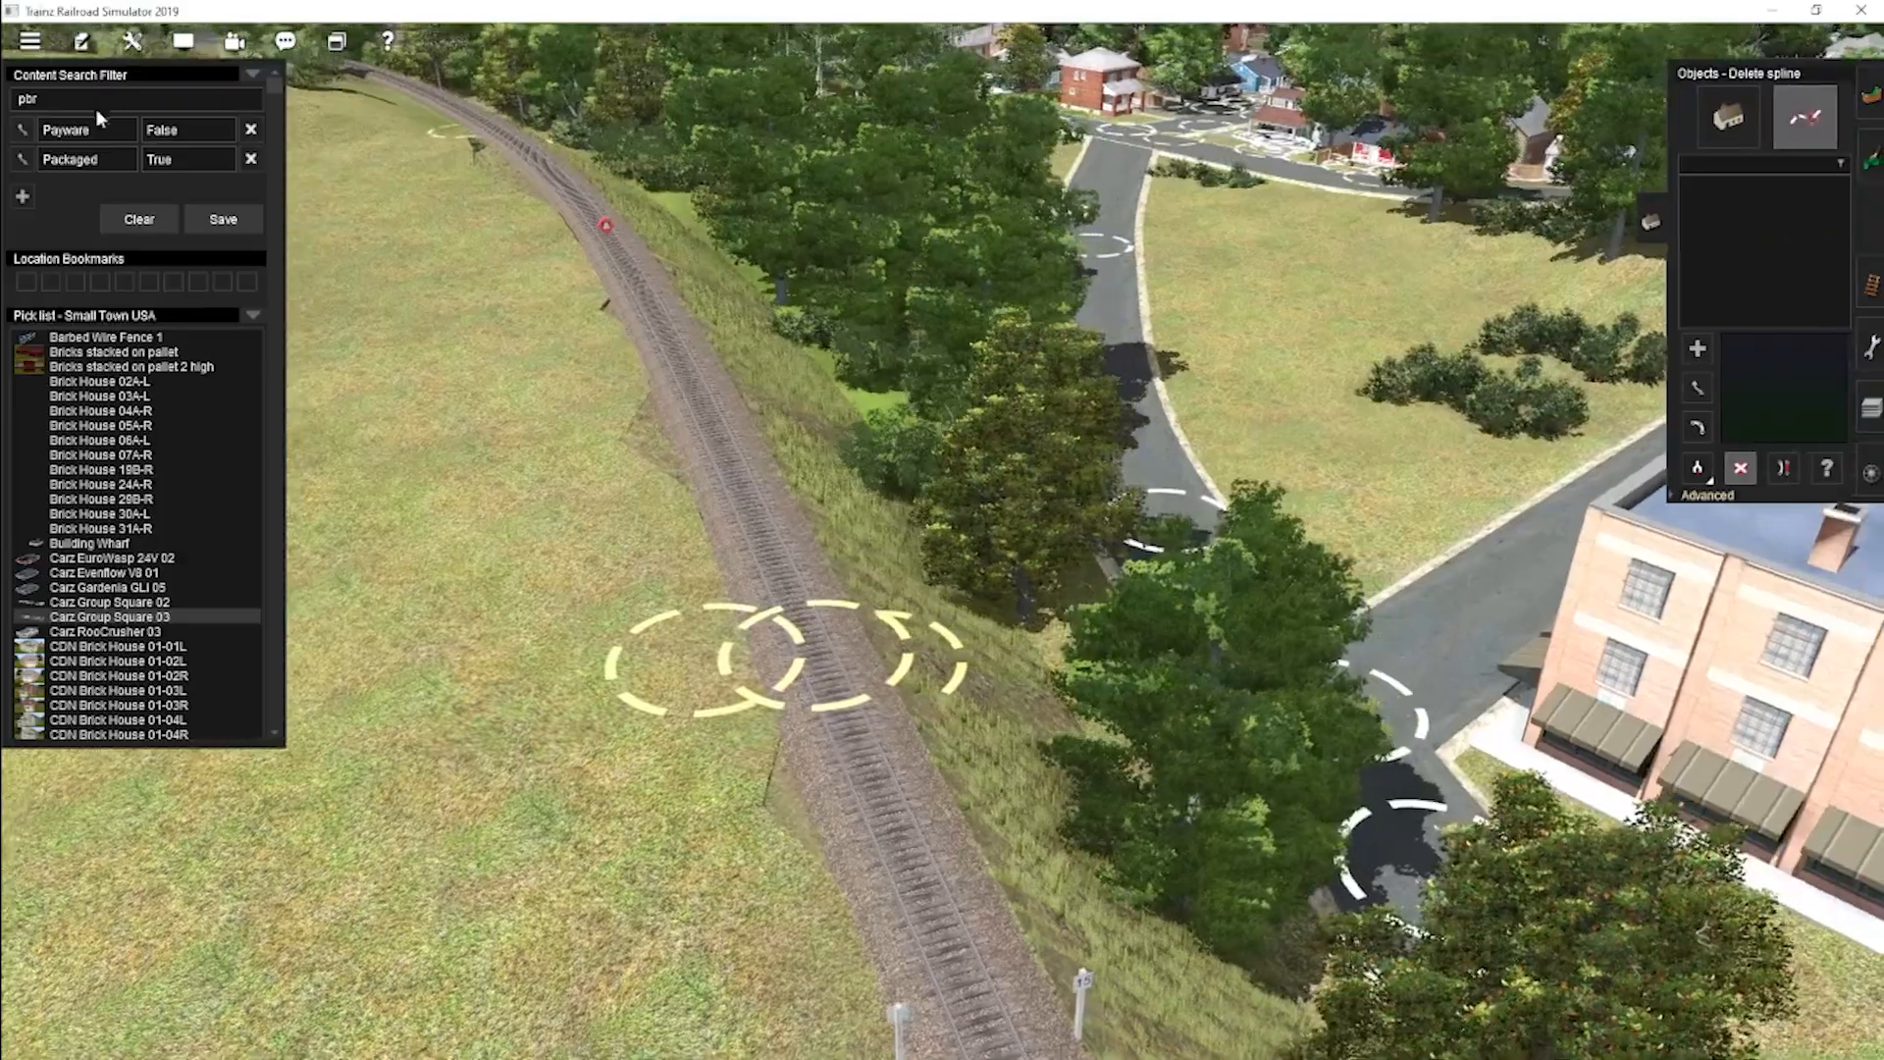
left_click(160, 161)
right_click(640, 438)
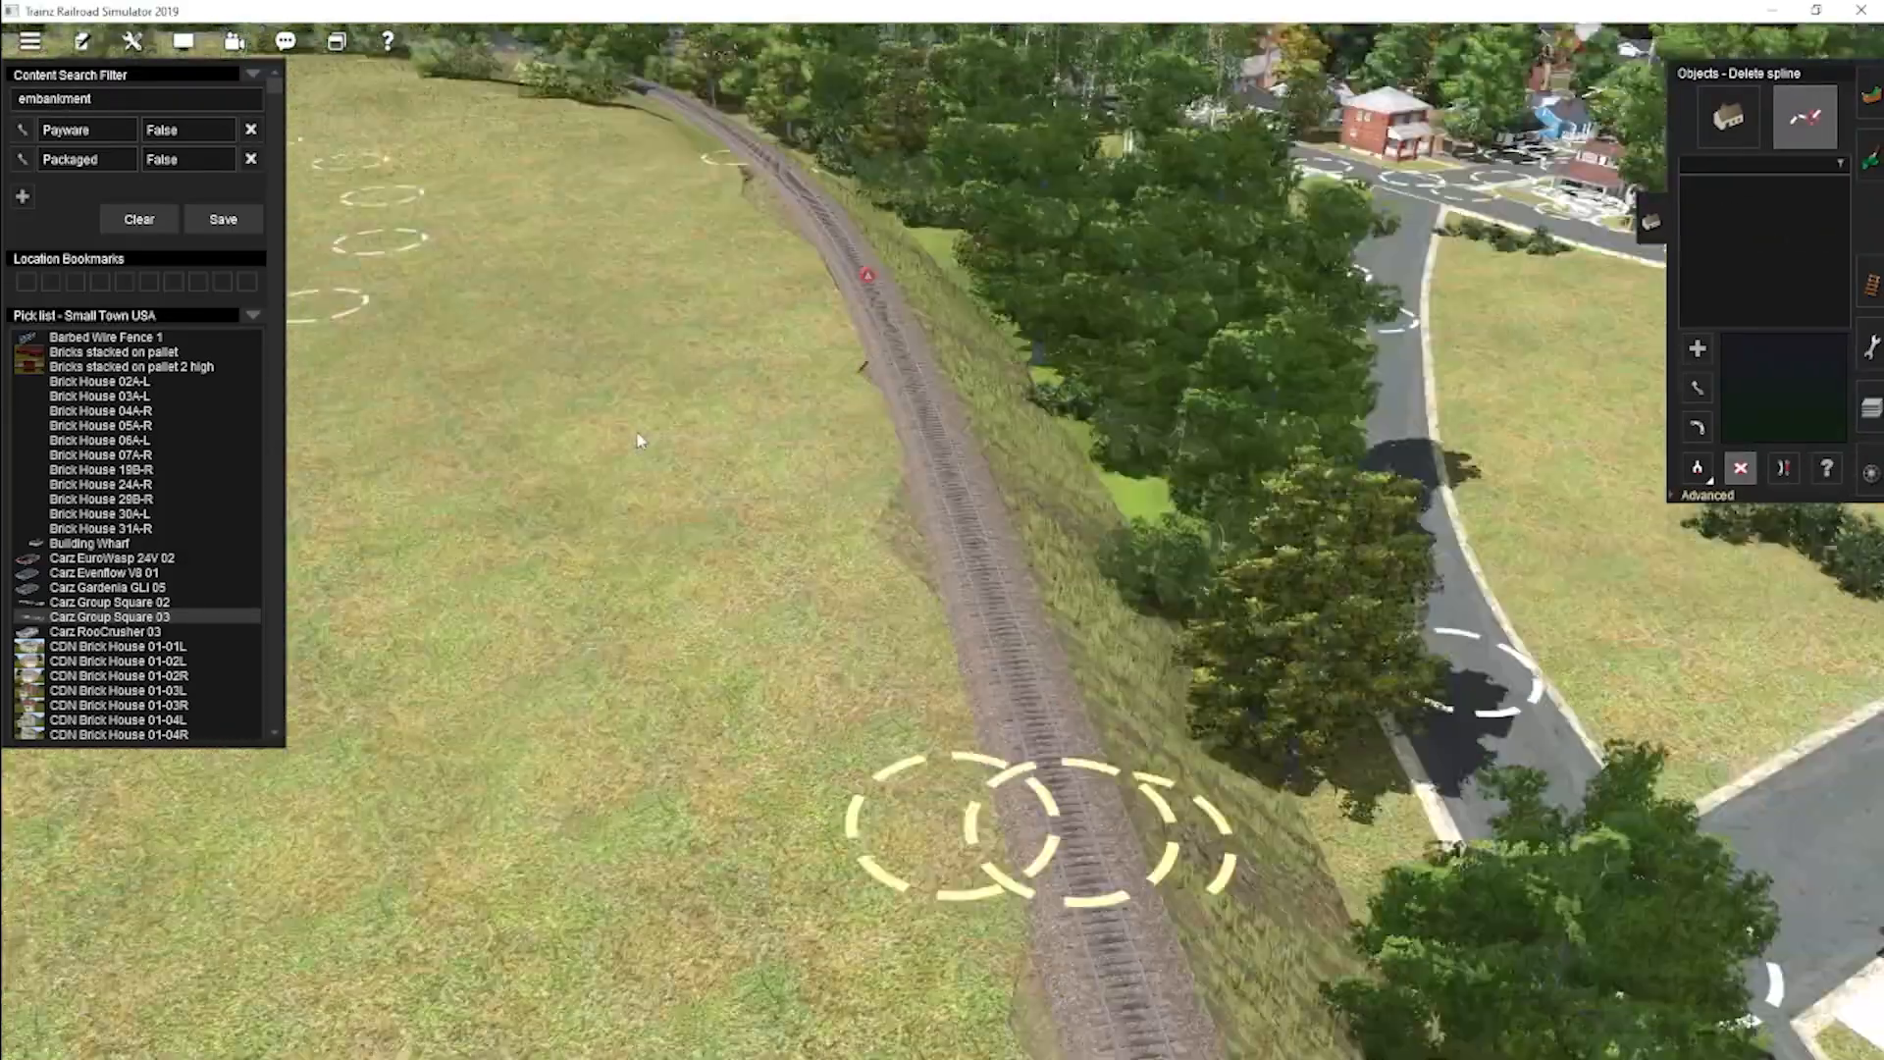
right_click(580, 652)
right_click(834, 943)
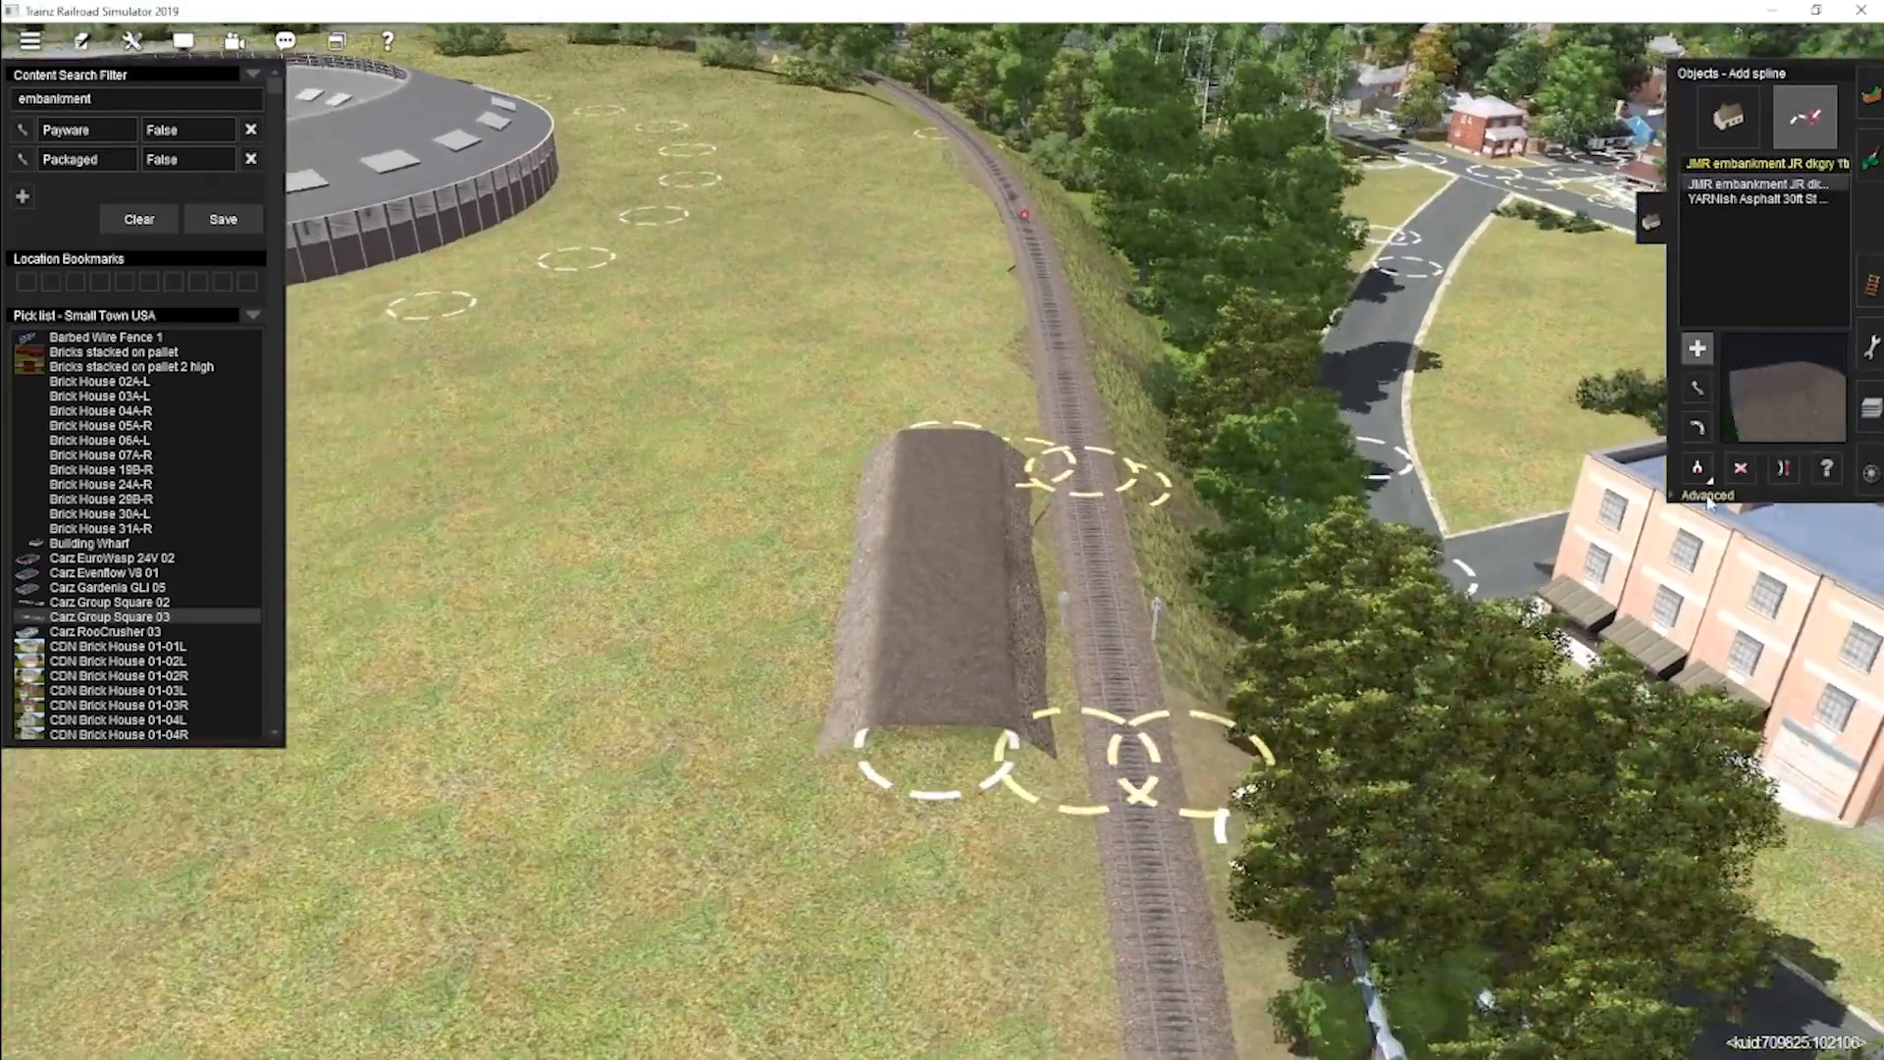
Move the embankment spline under the track and set its spline height value to 13.9.
left_click(1674, 494)
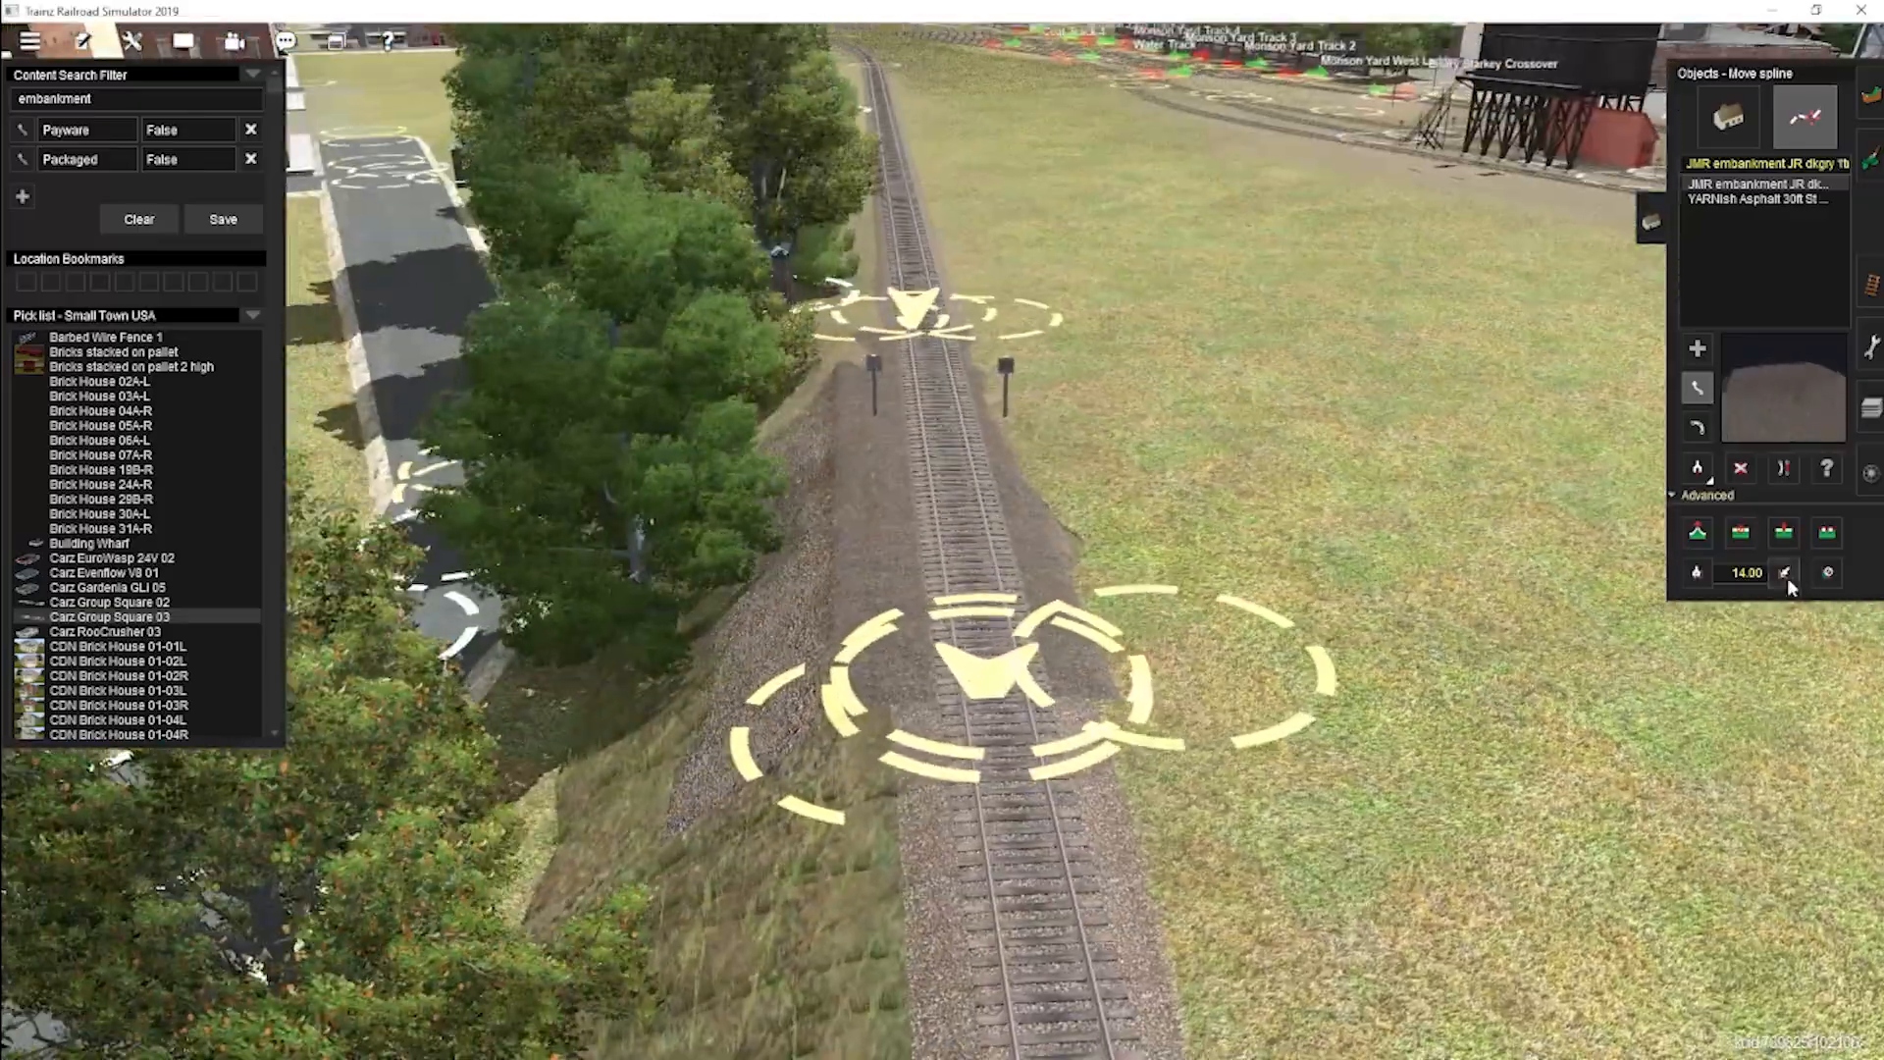
key("BackSpace")
key("BackSpace")
key("BackSpace")
key("BackSpace")
key("BackSpace")
type("13.95")
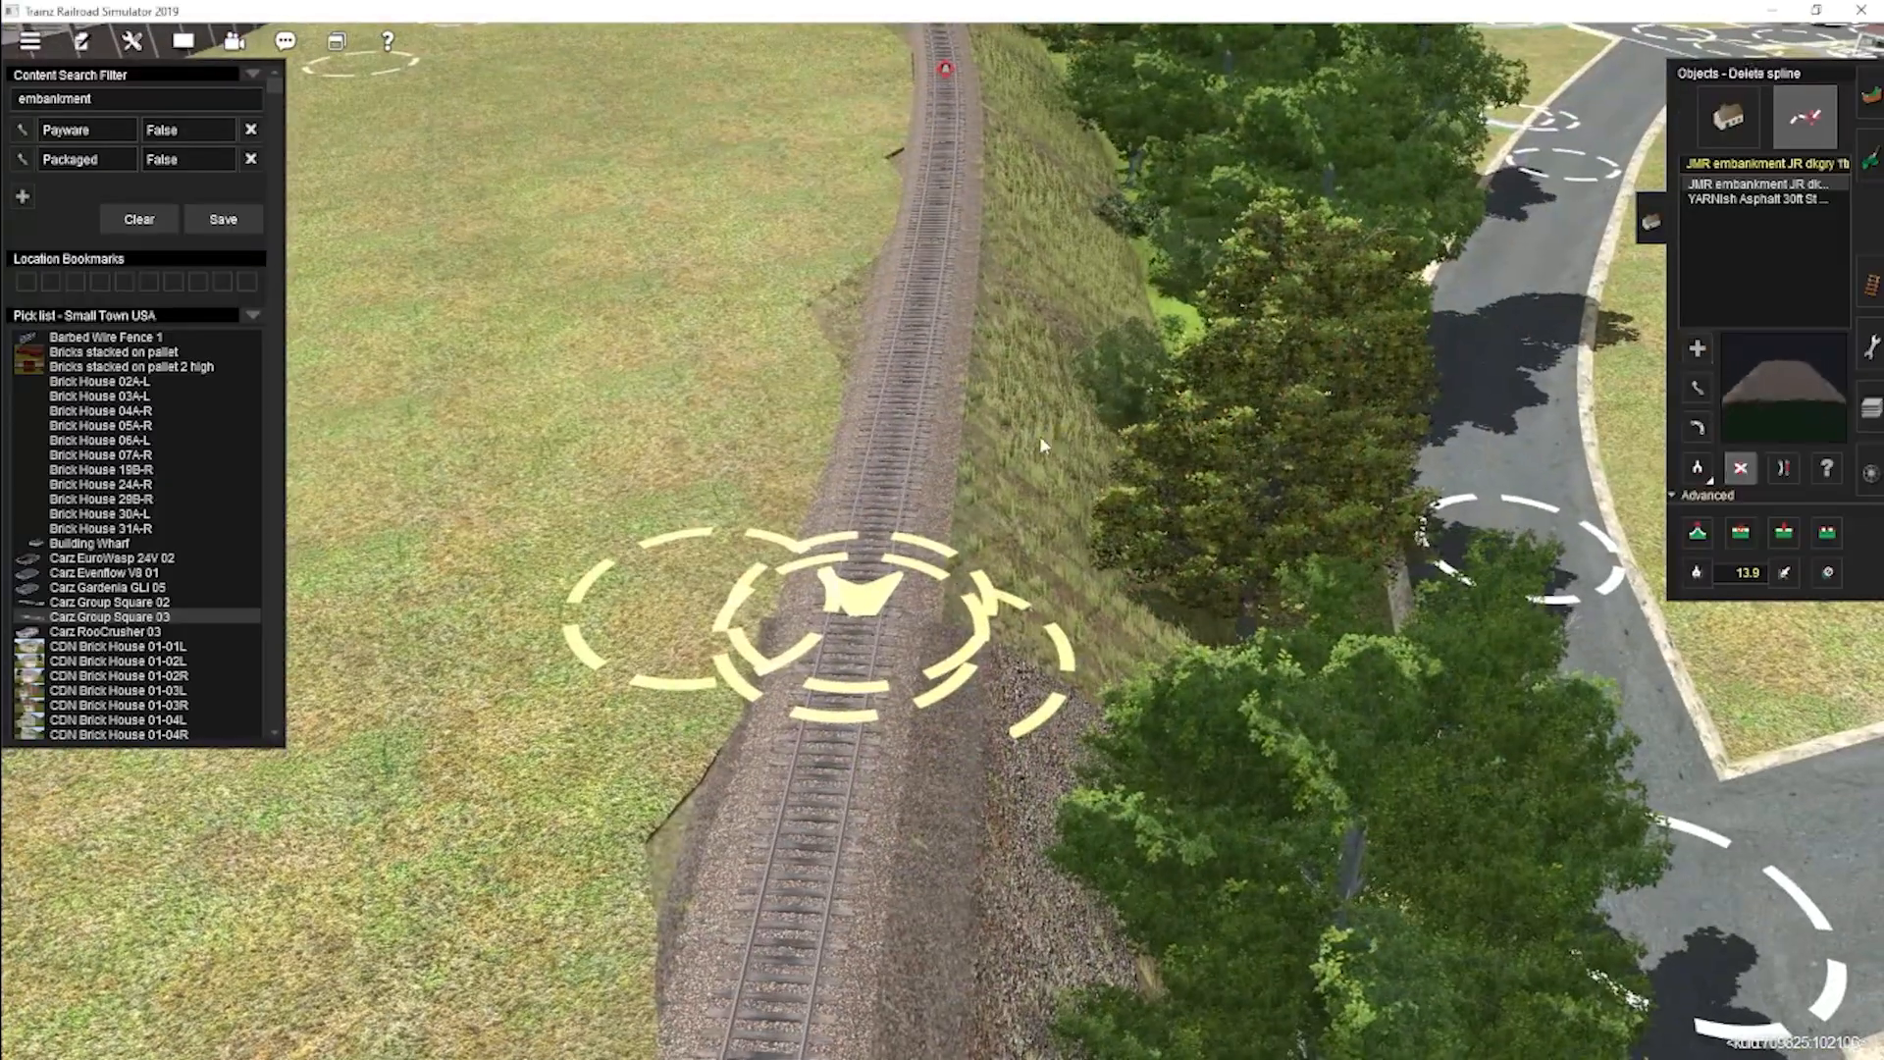
Delete the old grassy embankment splines along the curved railway line.
left_click(1040, 439)
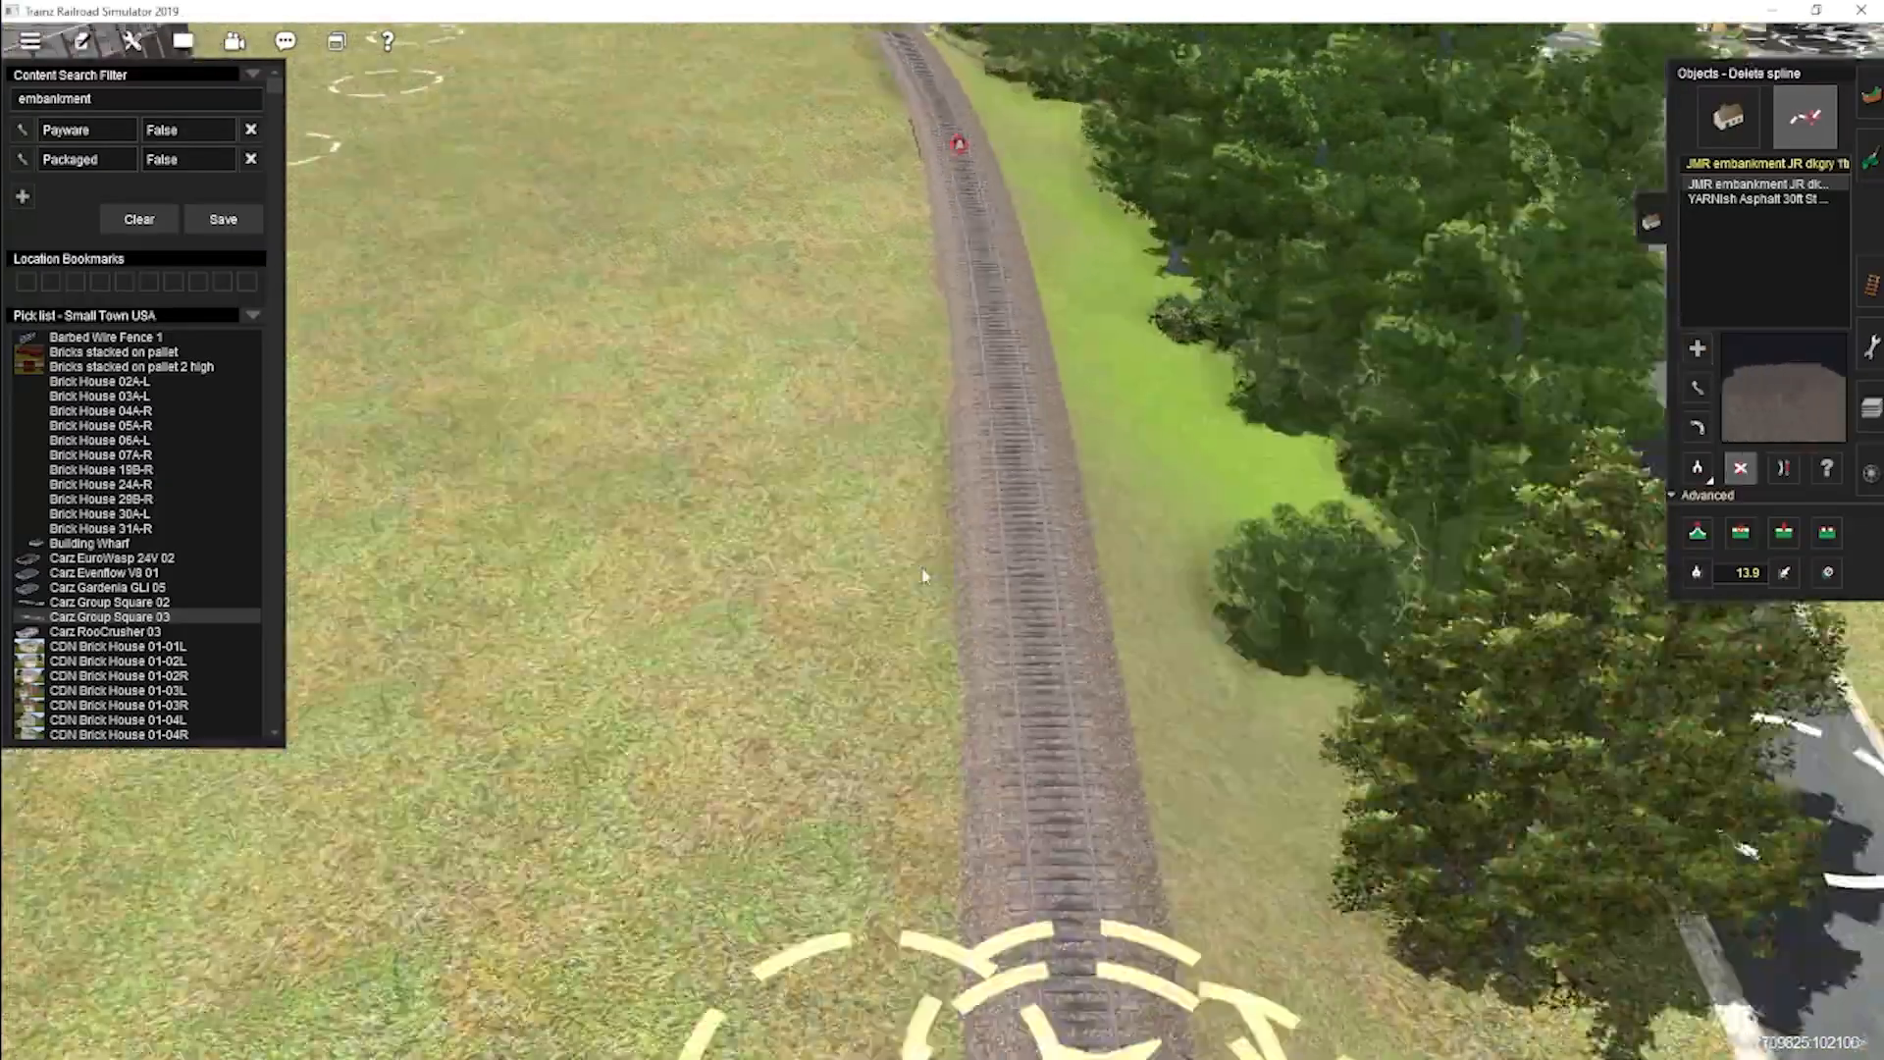
right_click_drag(955, 526, 828, 483)
left_click(935, 440)
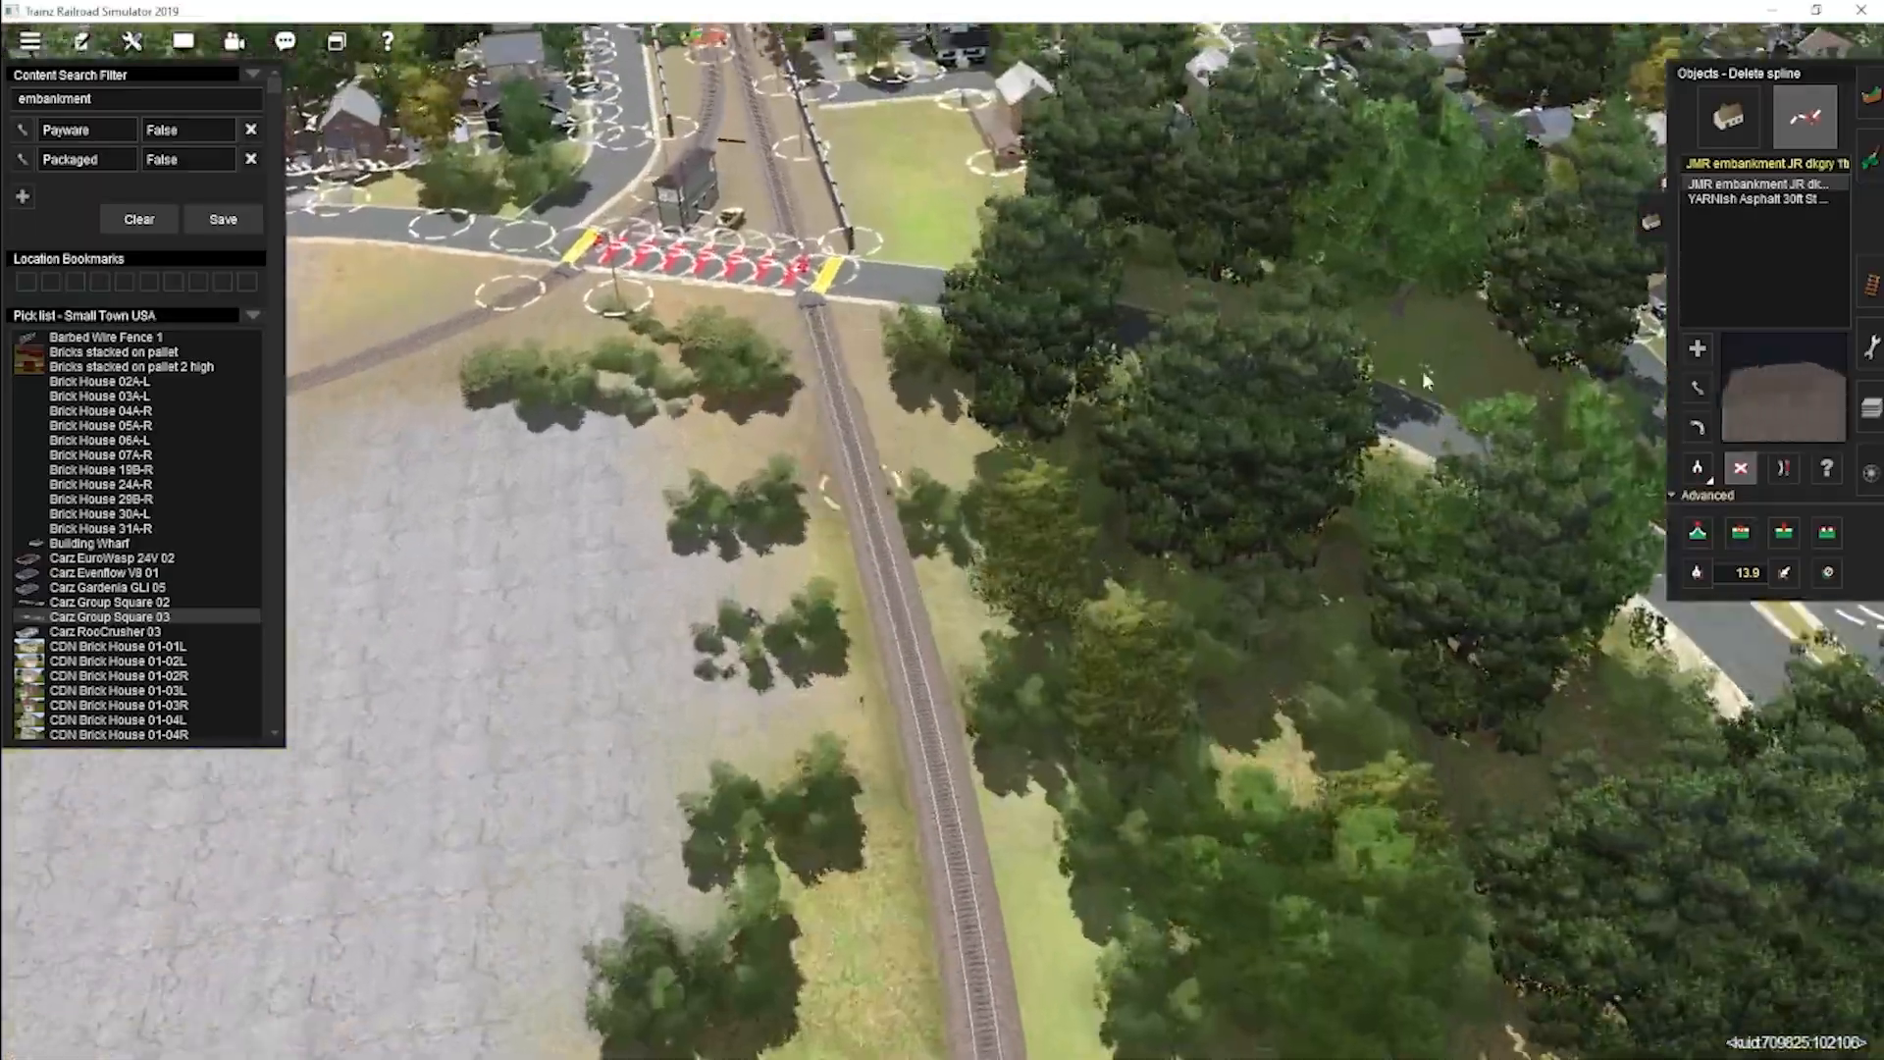
Add a JMR embankment segment under the curved track past the roundhouse field and straighten it.
left_click(1698, 348)
right_click_drag(1106, 278, 834, 518)
left_click(988, 631)
left_click(834, 518)
left_click(1784, 468)
right_click_drag(939, 832, 959, 989)
left_click(981, 821)
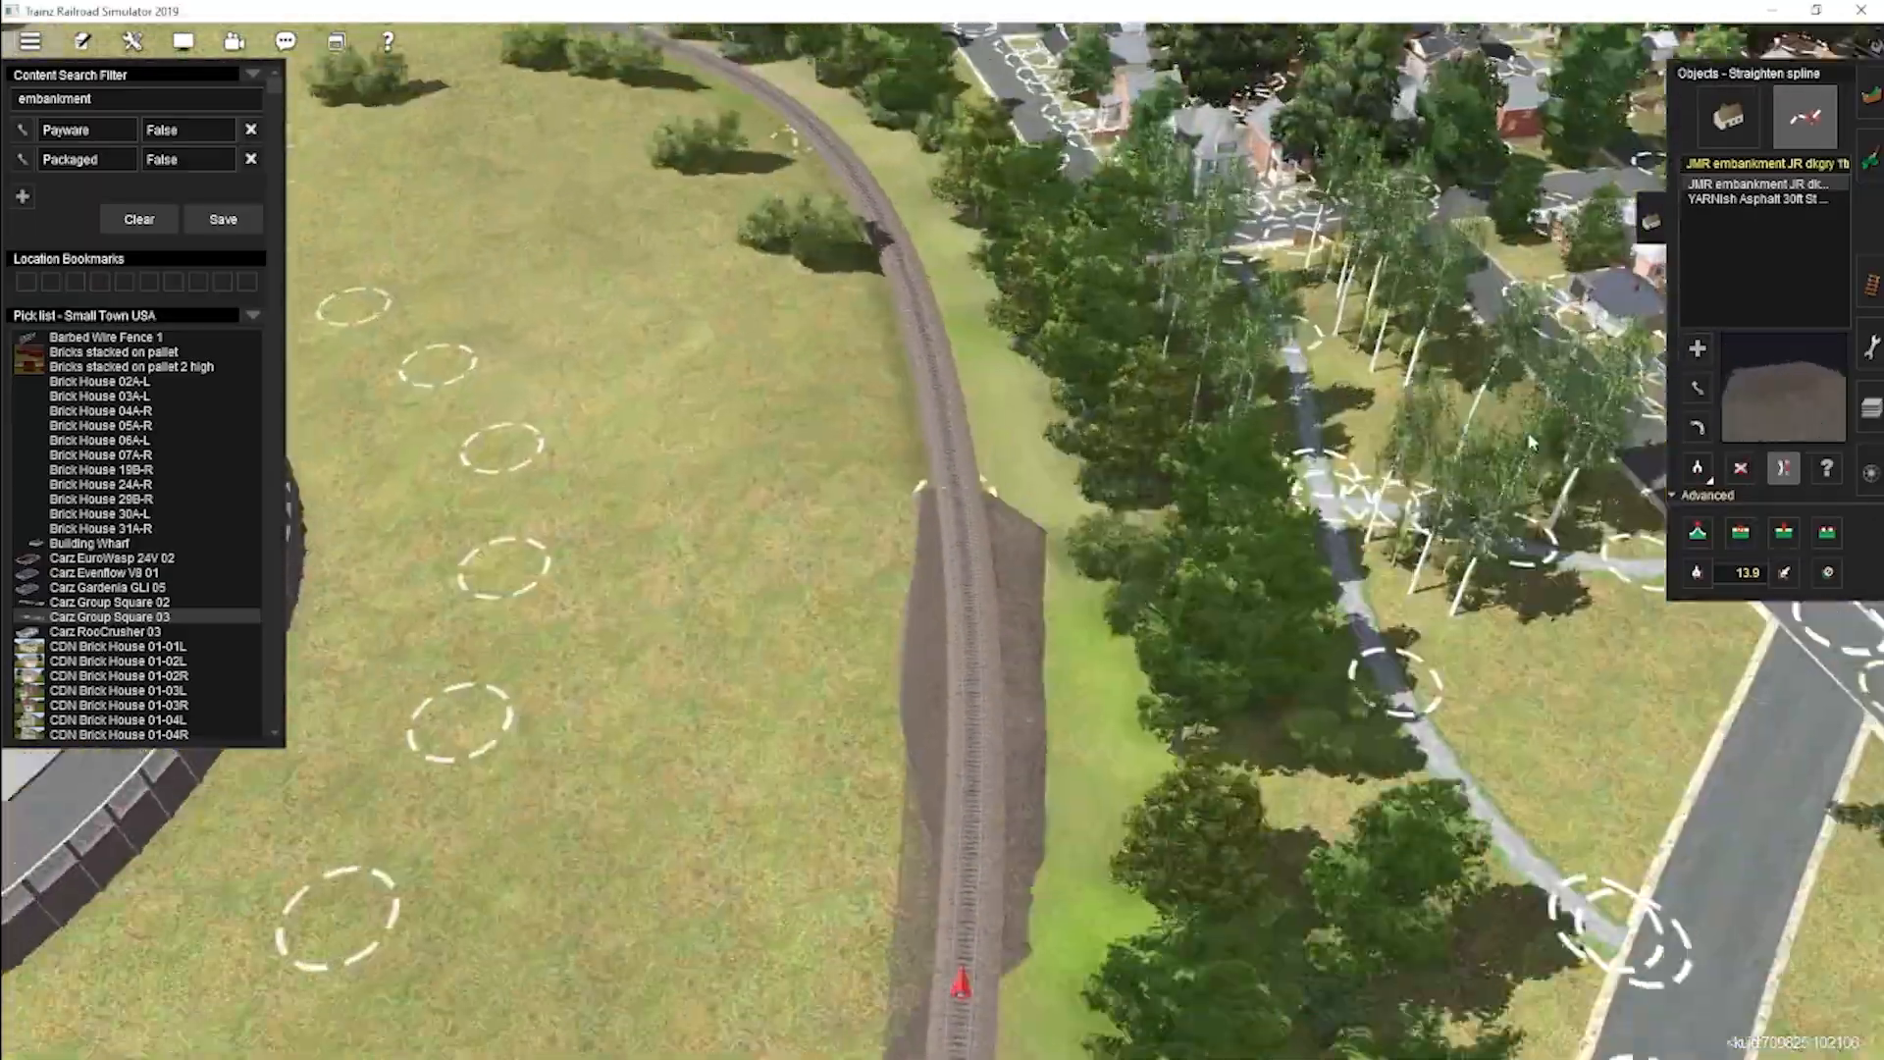
Extend the embankment spline with further segments around the track curve.
left_click(1698, 348)
left_click(980, 496)
right_click_drag(980, 496, 942, 373)
left_click(995, 456)
left_click(1698, 348)
left_click(996, 446)
Apply the 13.9 height to the embankment near the road crossing and adjust its end under the track.
right_click_drag(996, 447, 1060, 499)
left_click(1050, 520)
left_click(1784, 572)
left_click(1058, 518)
left_click(1698, 348)
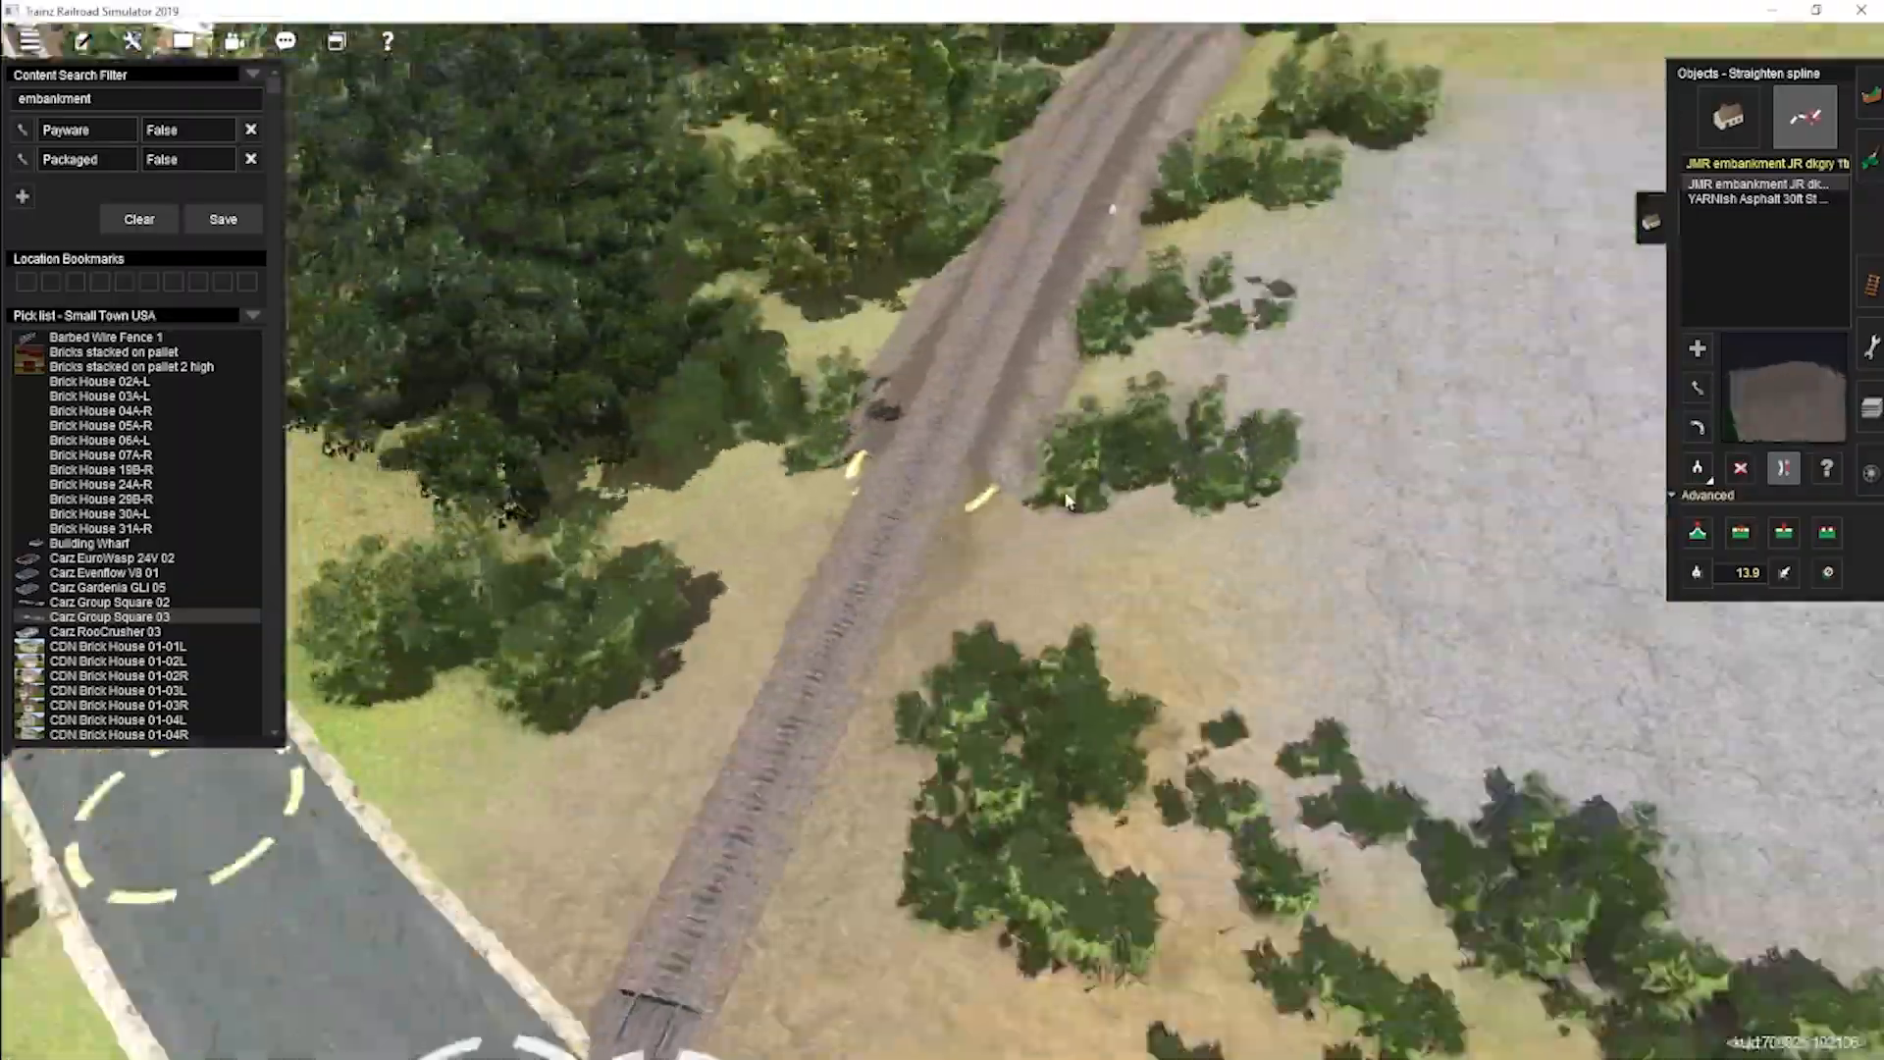
left_click(1698, 387)
right_click_drag(861, 589, 908, 568)
Set up terrain editing beside the embankment with a height value of 2, an adjusted radius and the Ground layer.
key("F1")
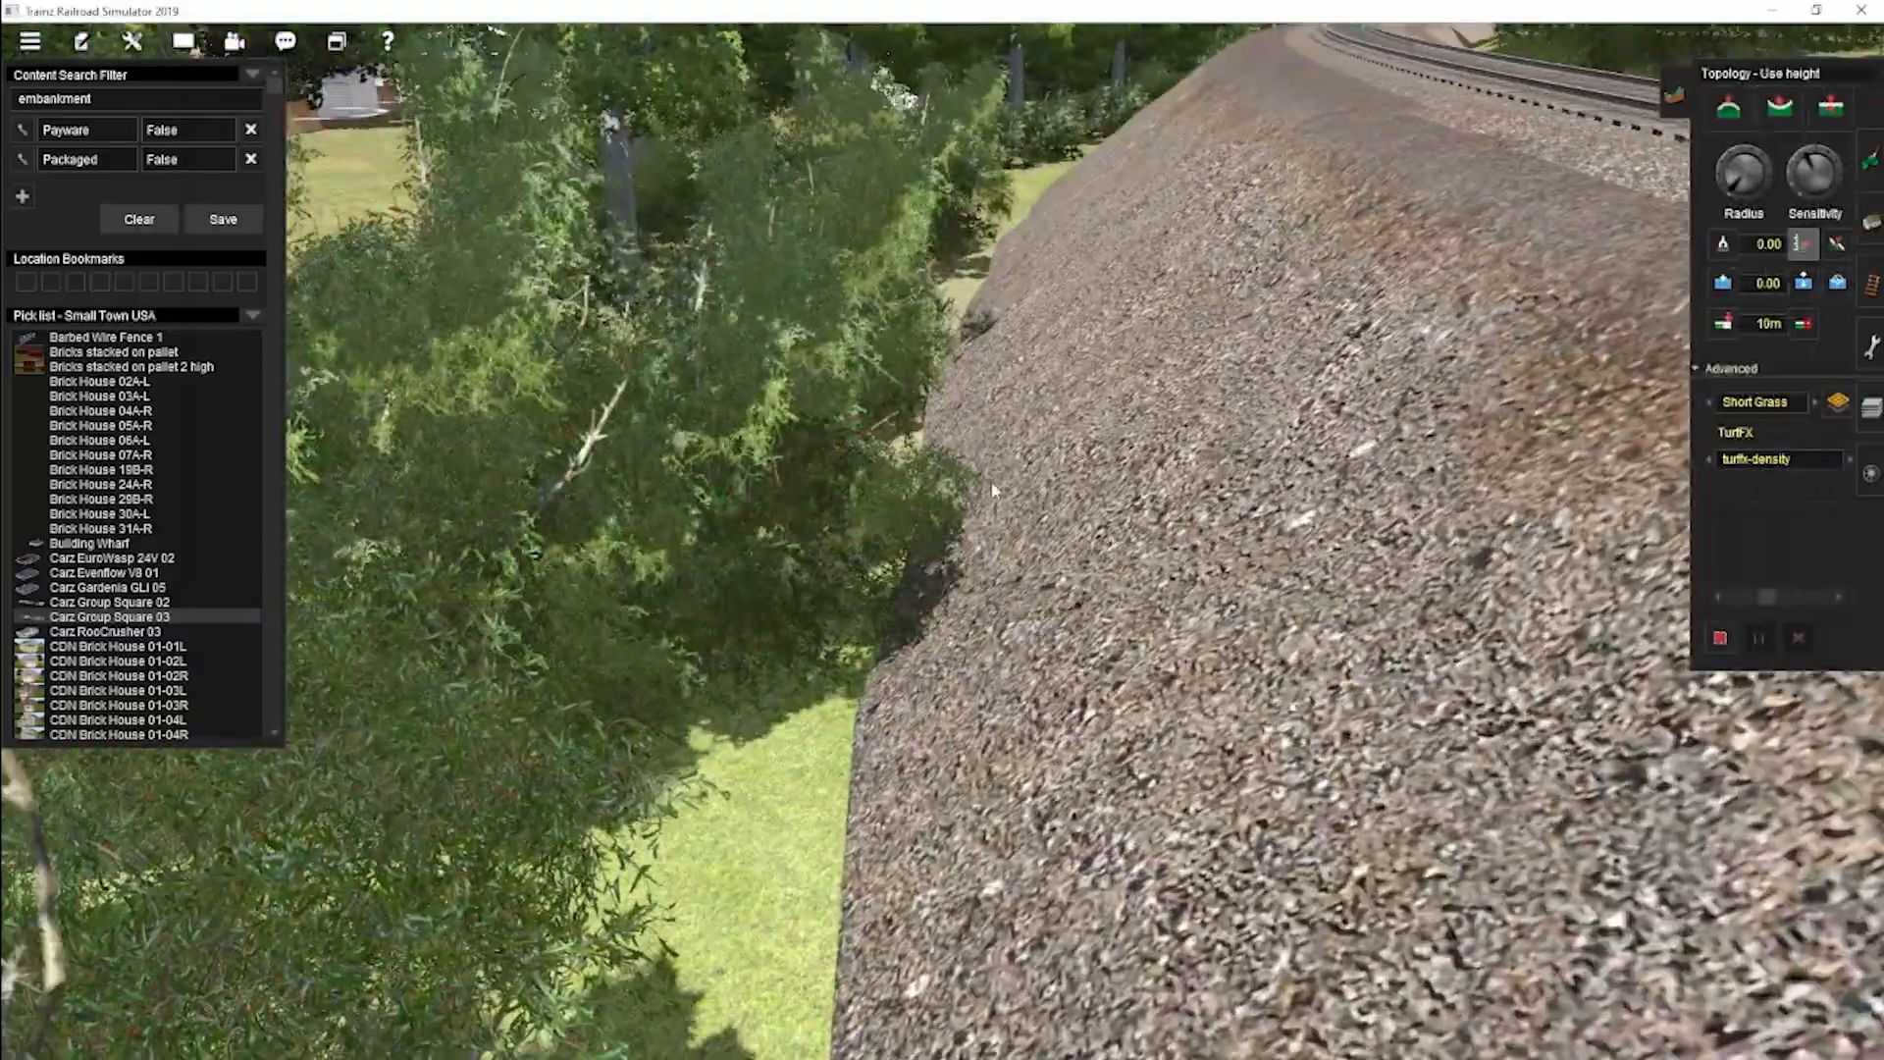
right_click_drag(994, 490, 1060, 610)
scroll(971, 432, "down", 5)
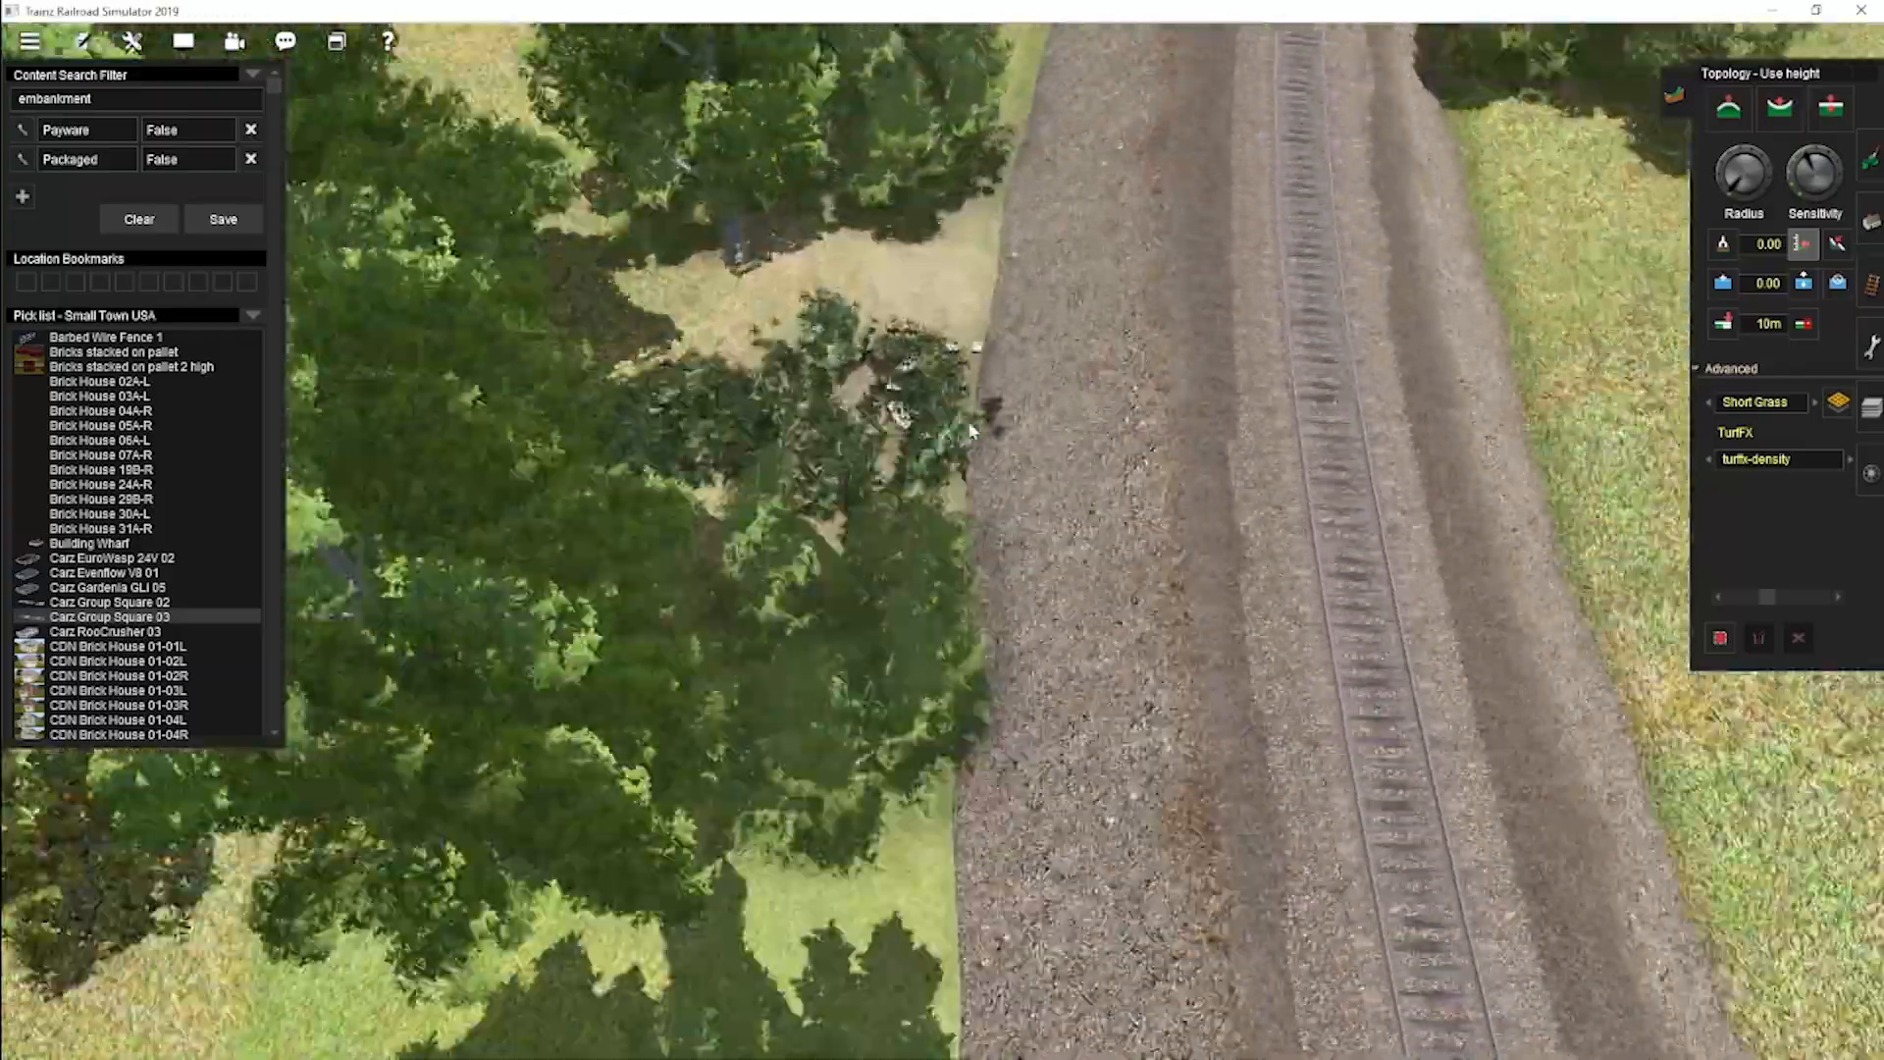
left_click(1724, 244)
right_click_drag(942, 497, 992, 432)
scroll(981, 549, "up", 5)
scroll(925, 687, "down", 8)
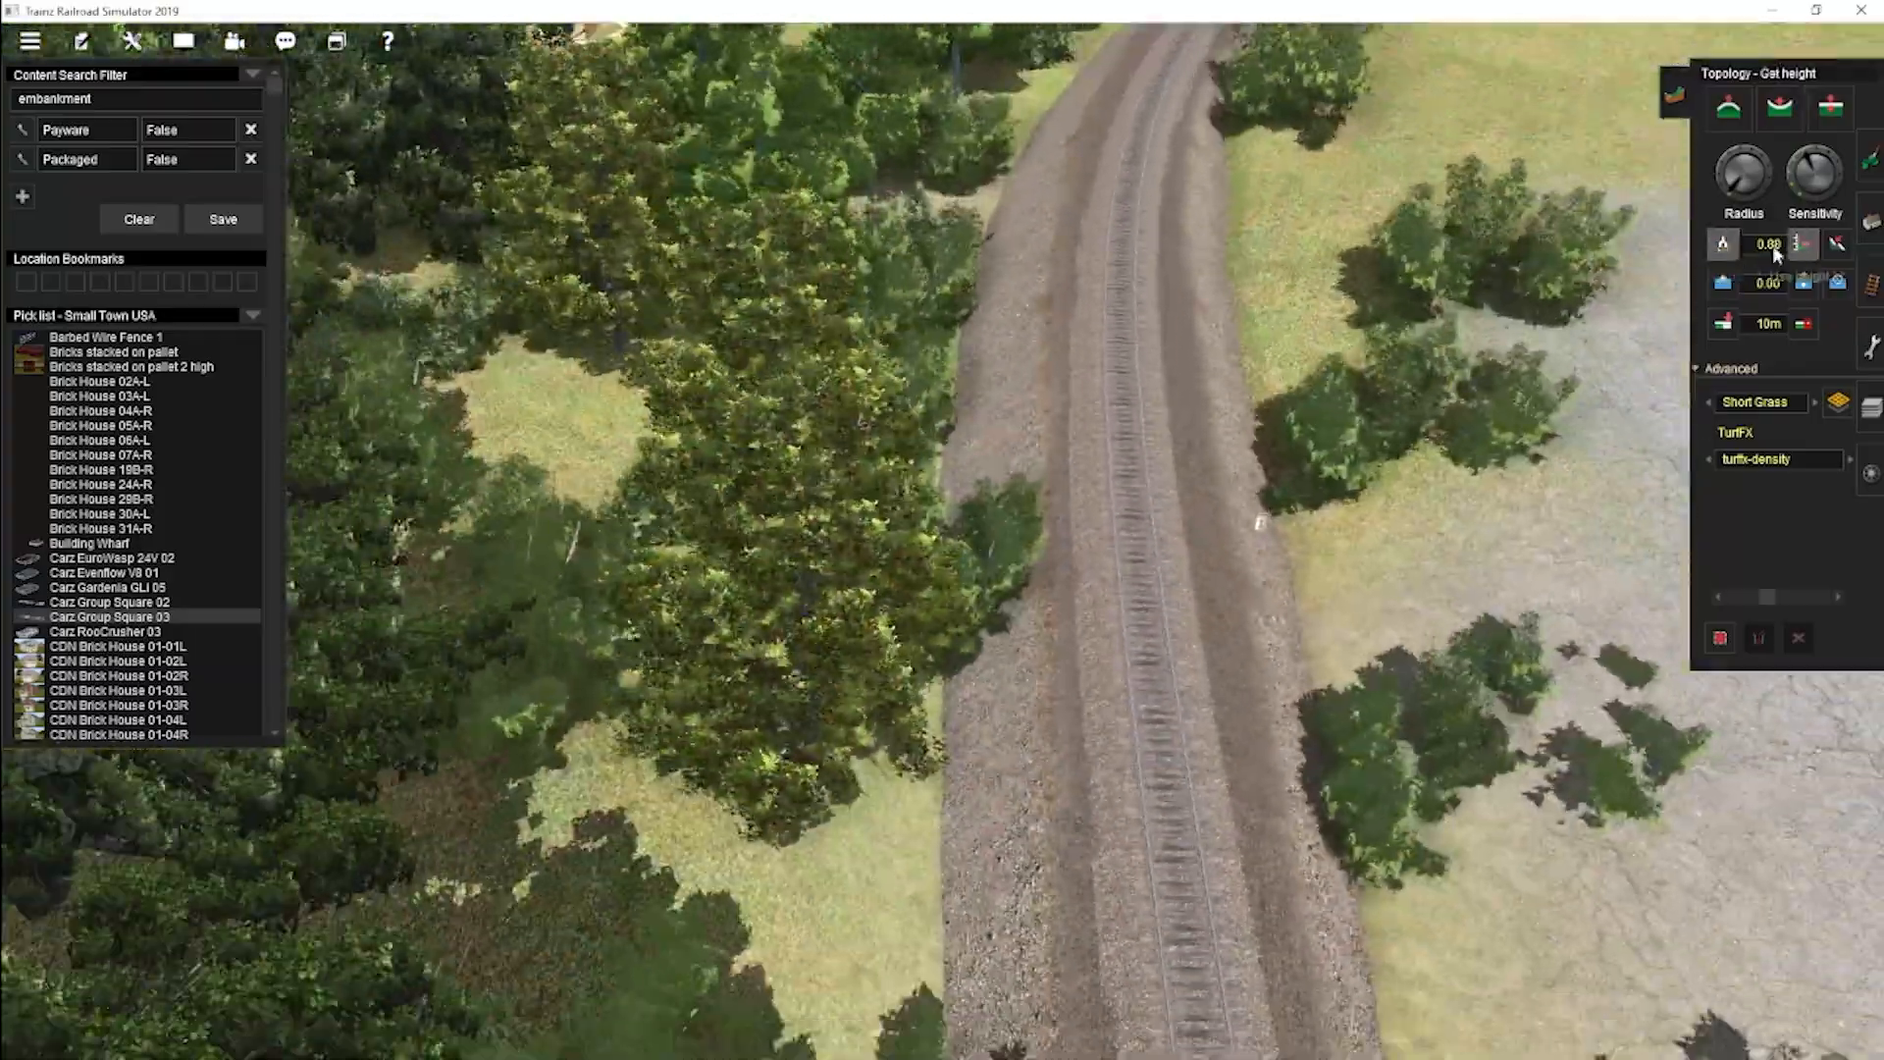
left_click(1770, 245)
type("2")
left_click_drag(1734, 192, 1722, 187)
left_click(1708, 403)
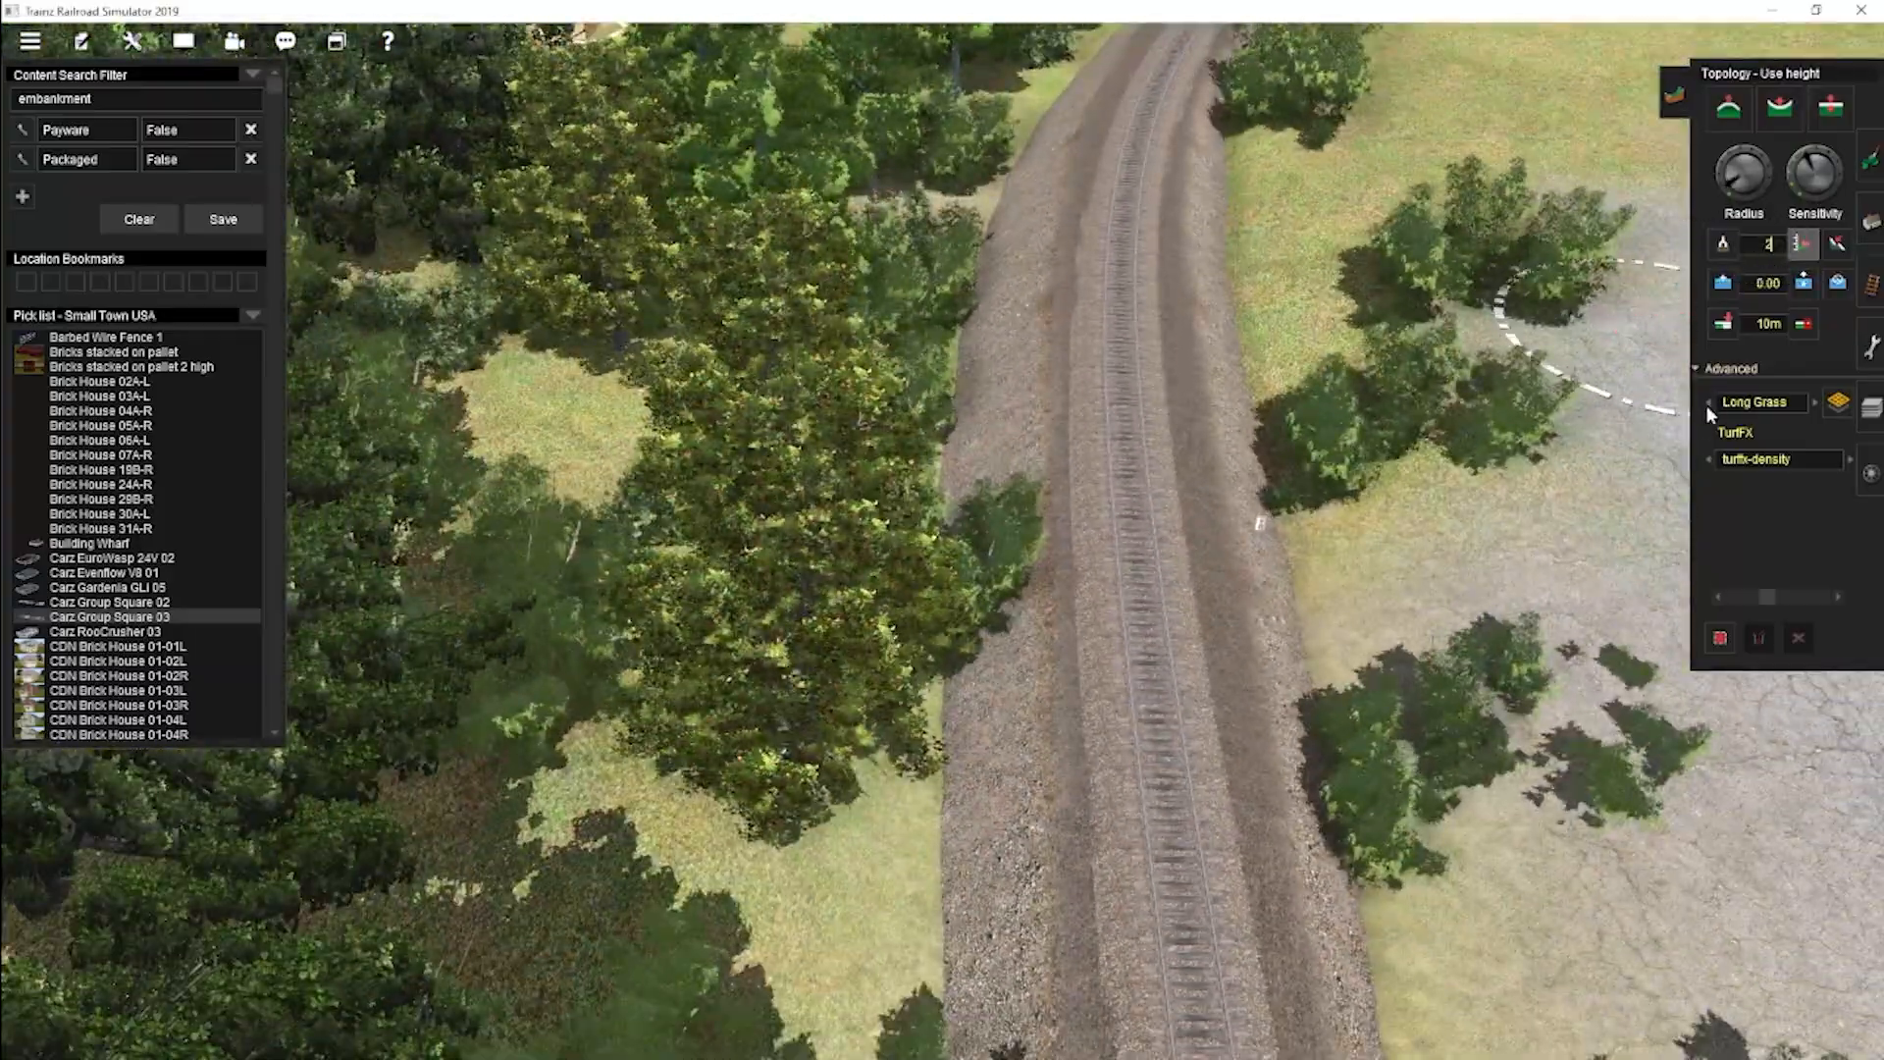
left_click(1707, 404)
Try to apply a ground height of 11.16 along the side of the embankment.
right_click_drag(926, 546, 1007, 216)
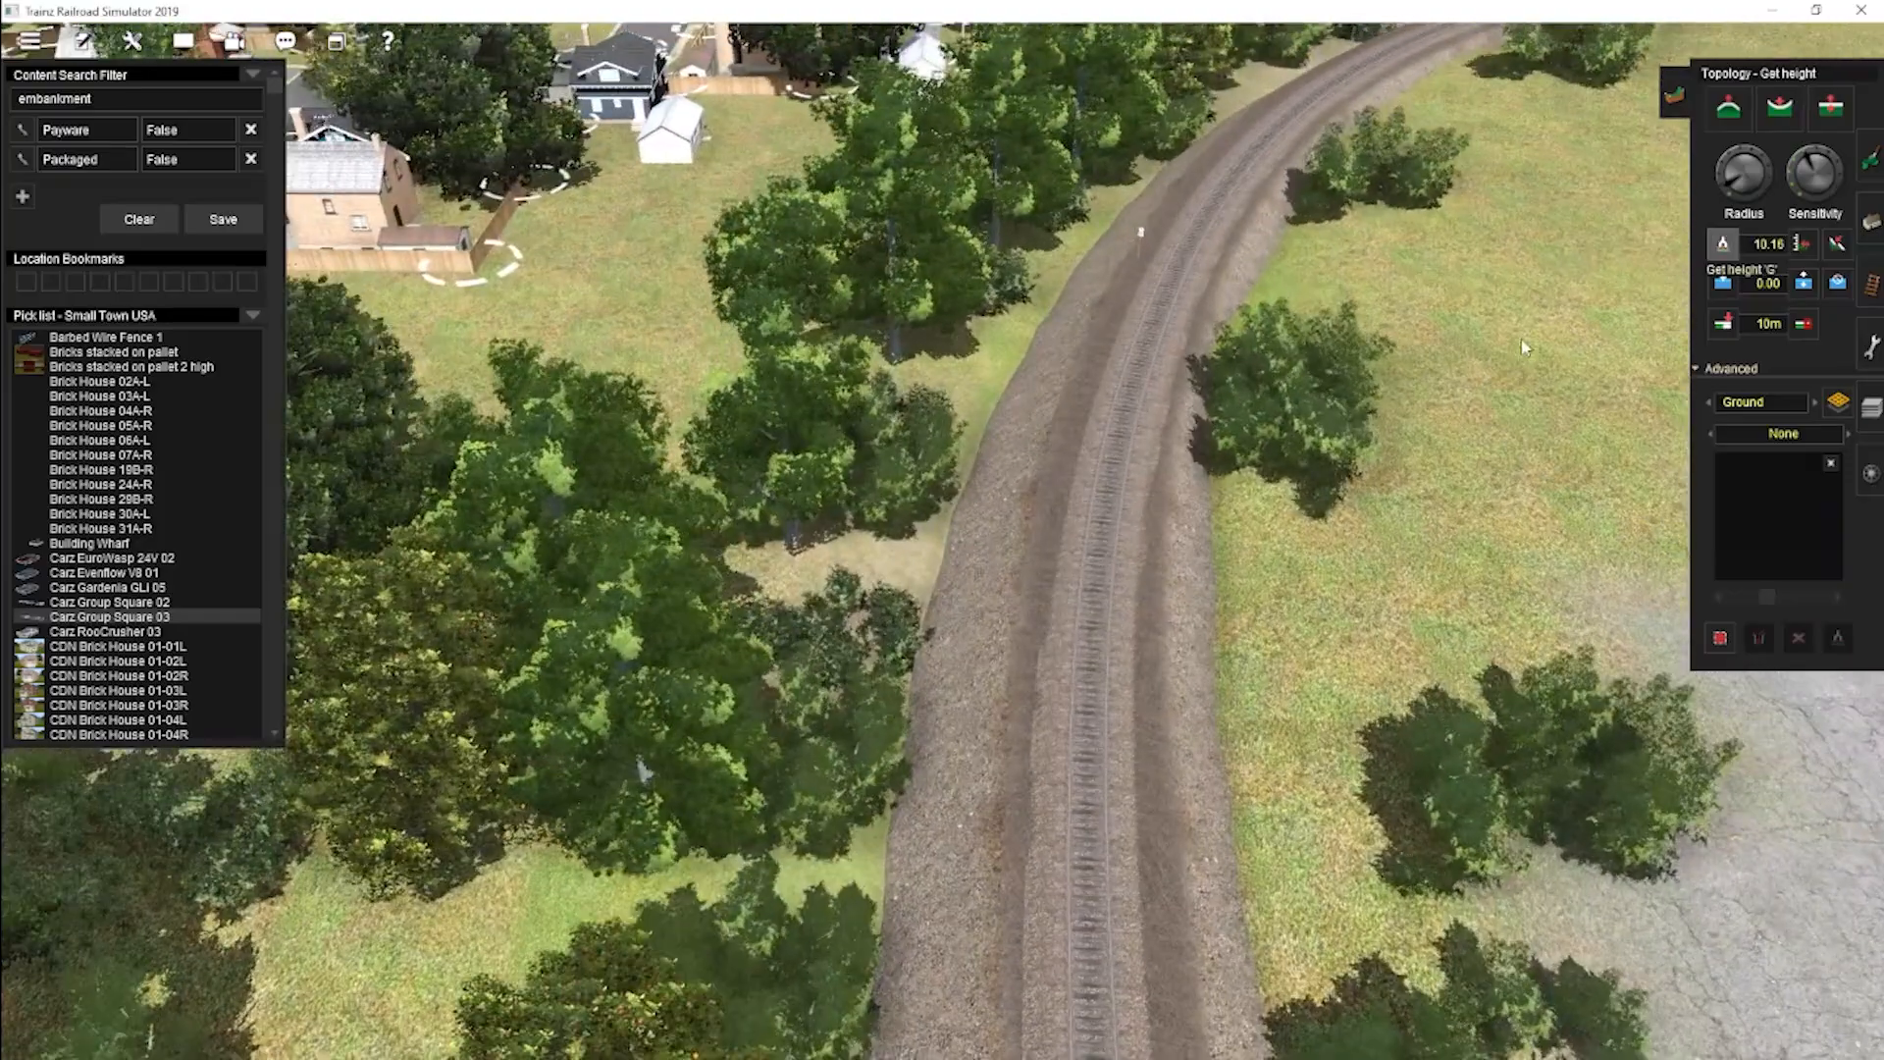
key("Down")
left_click(970, 386)
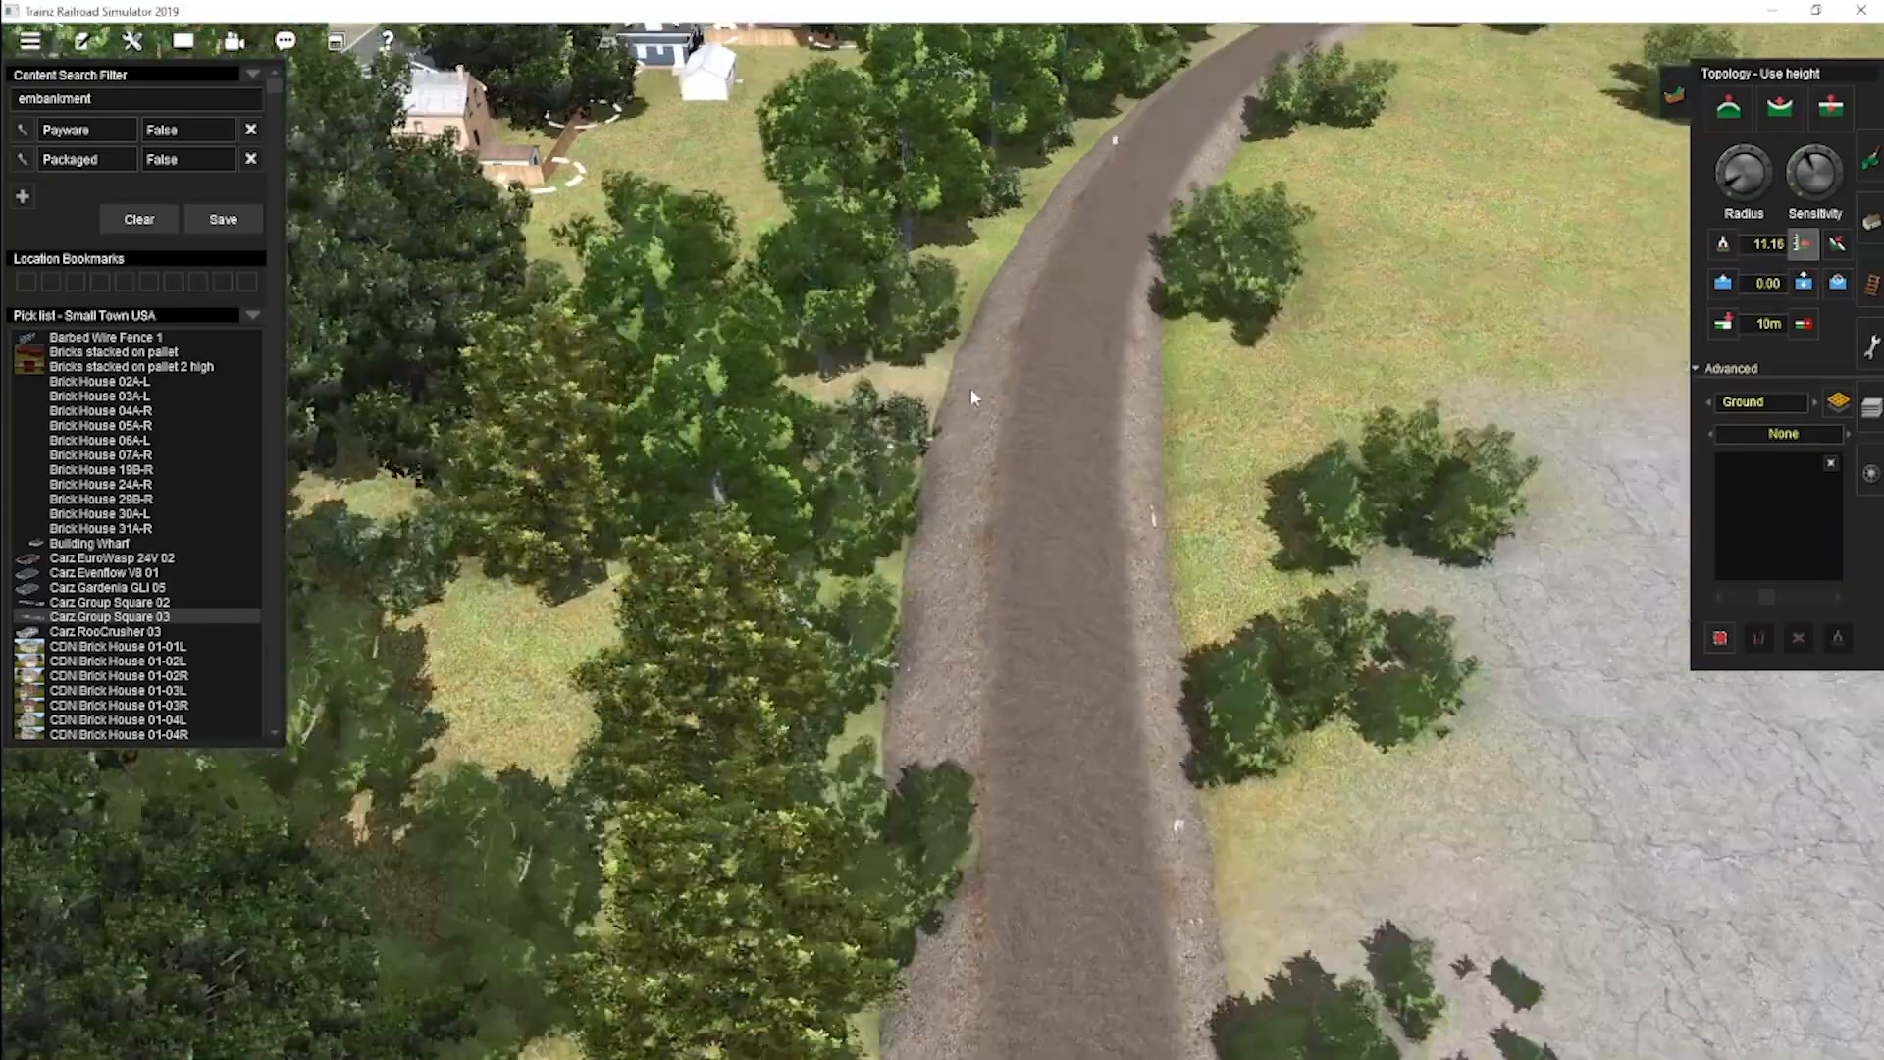
key("ctrl+z")
Raise the ground along the outer side of the embankment using a height value of 12.16.
key("Up")
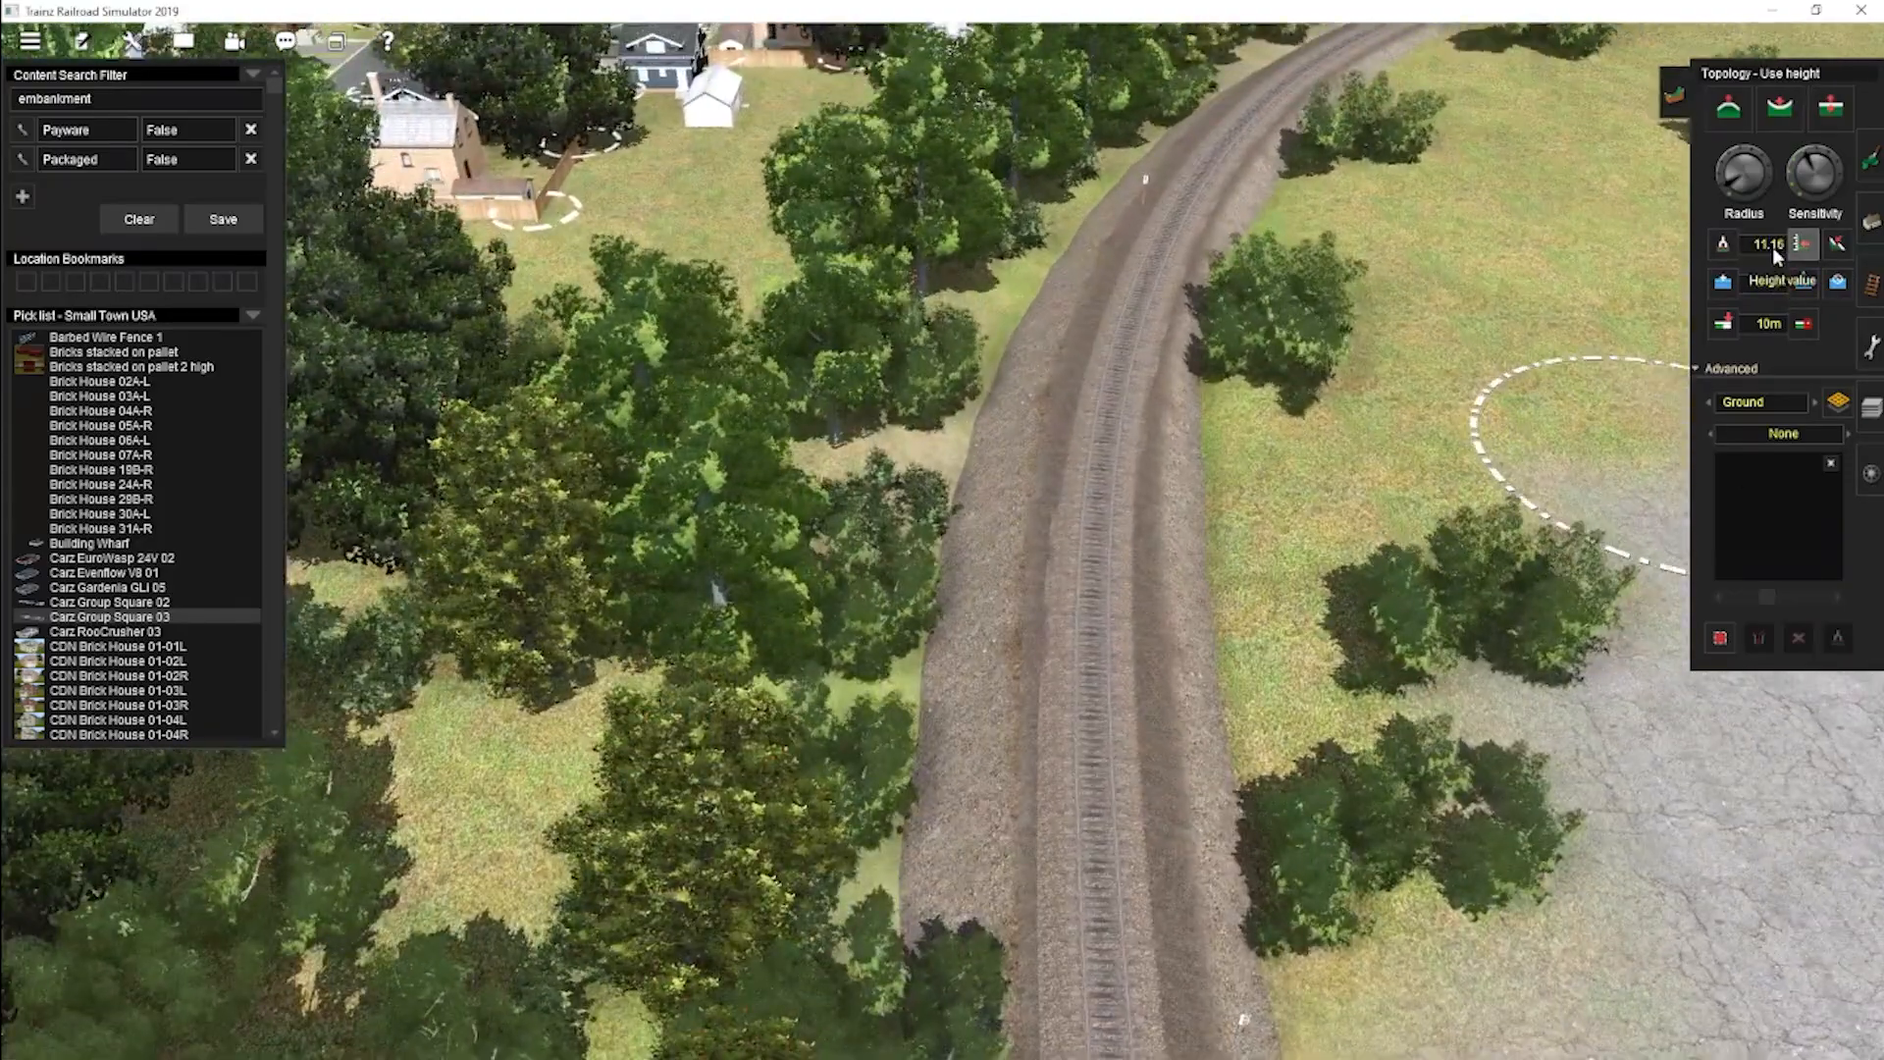
key("Up")
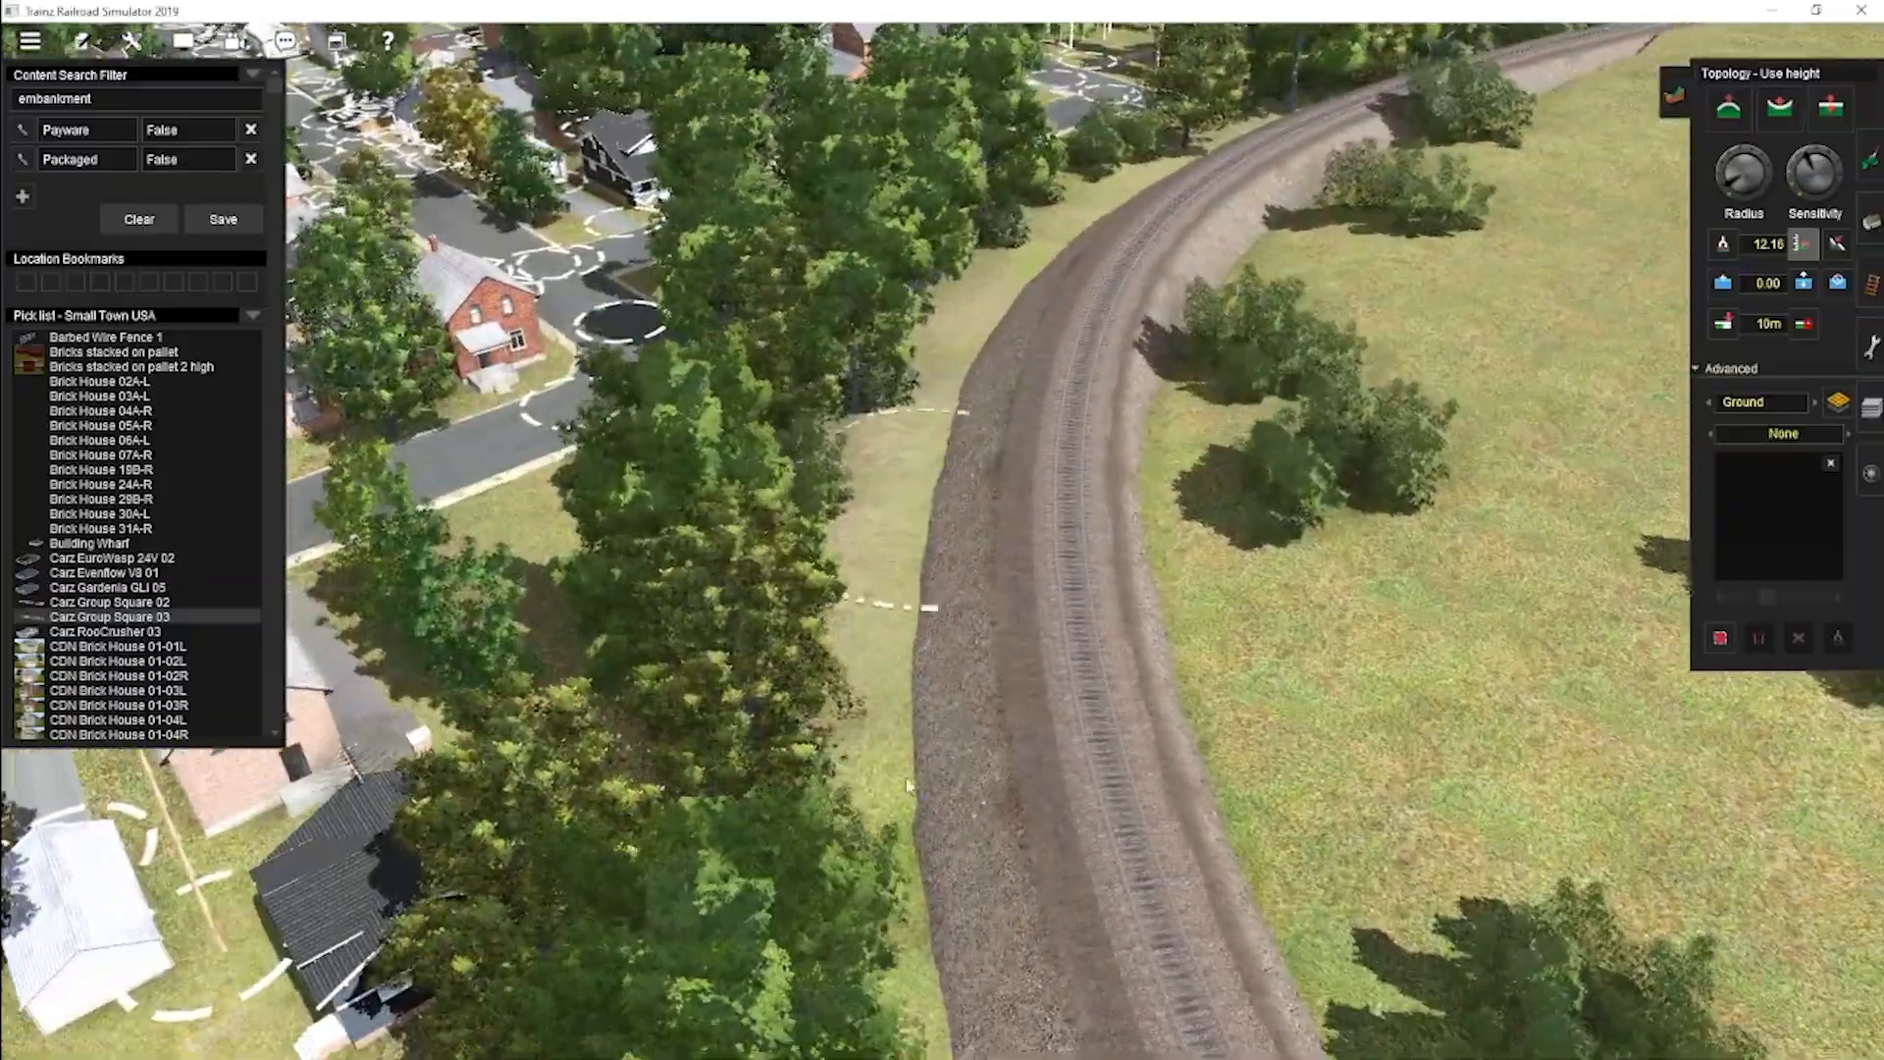
key("Up")
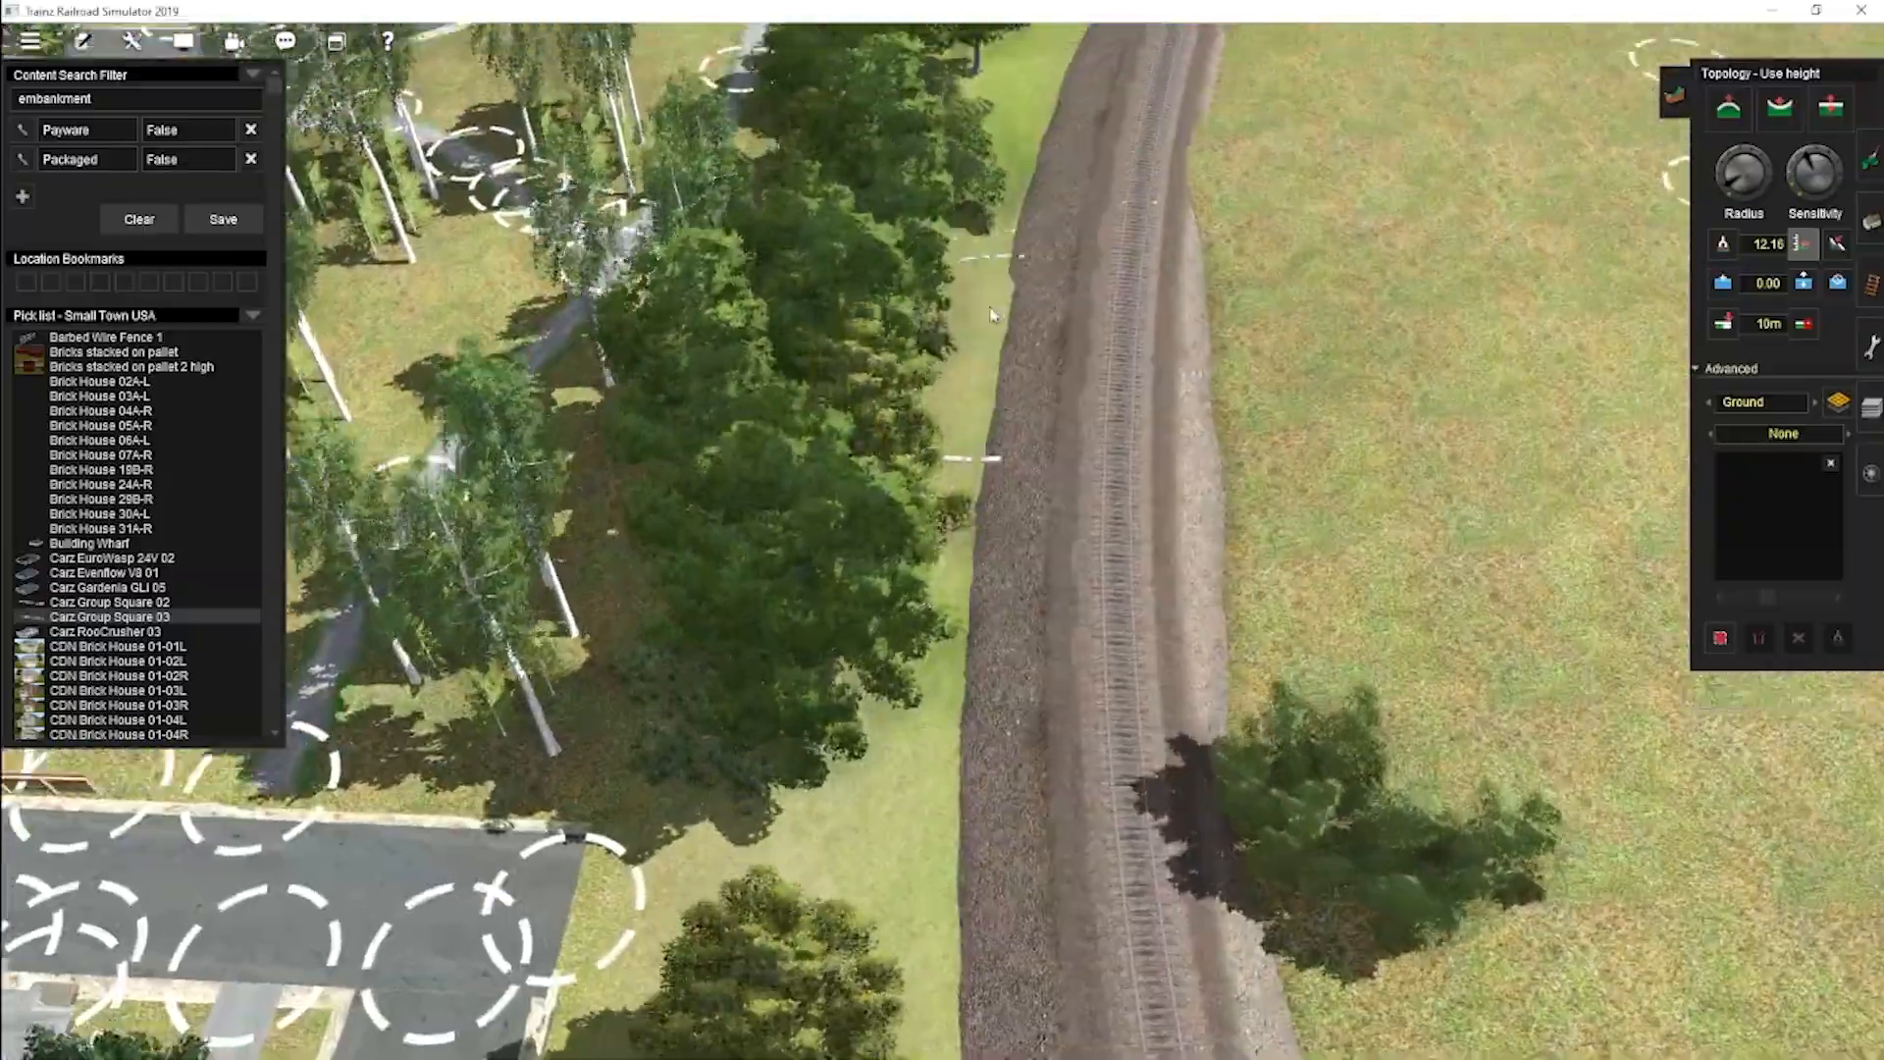
key("Up")
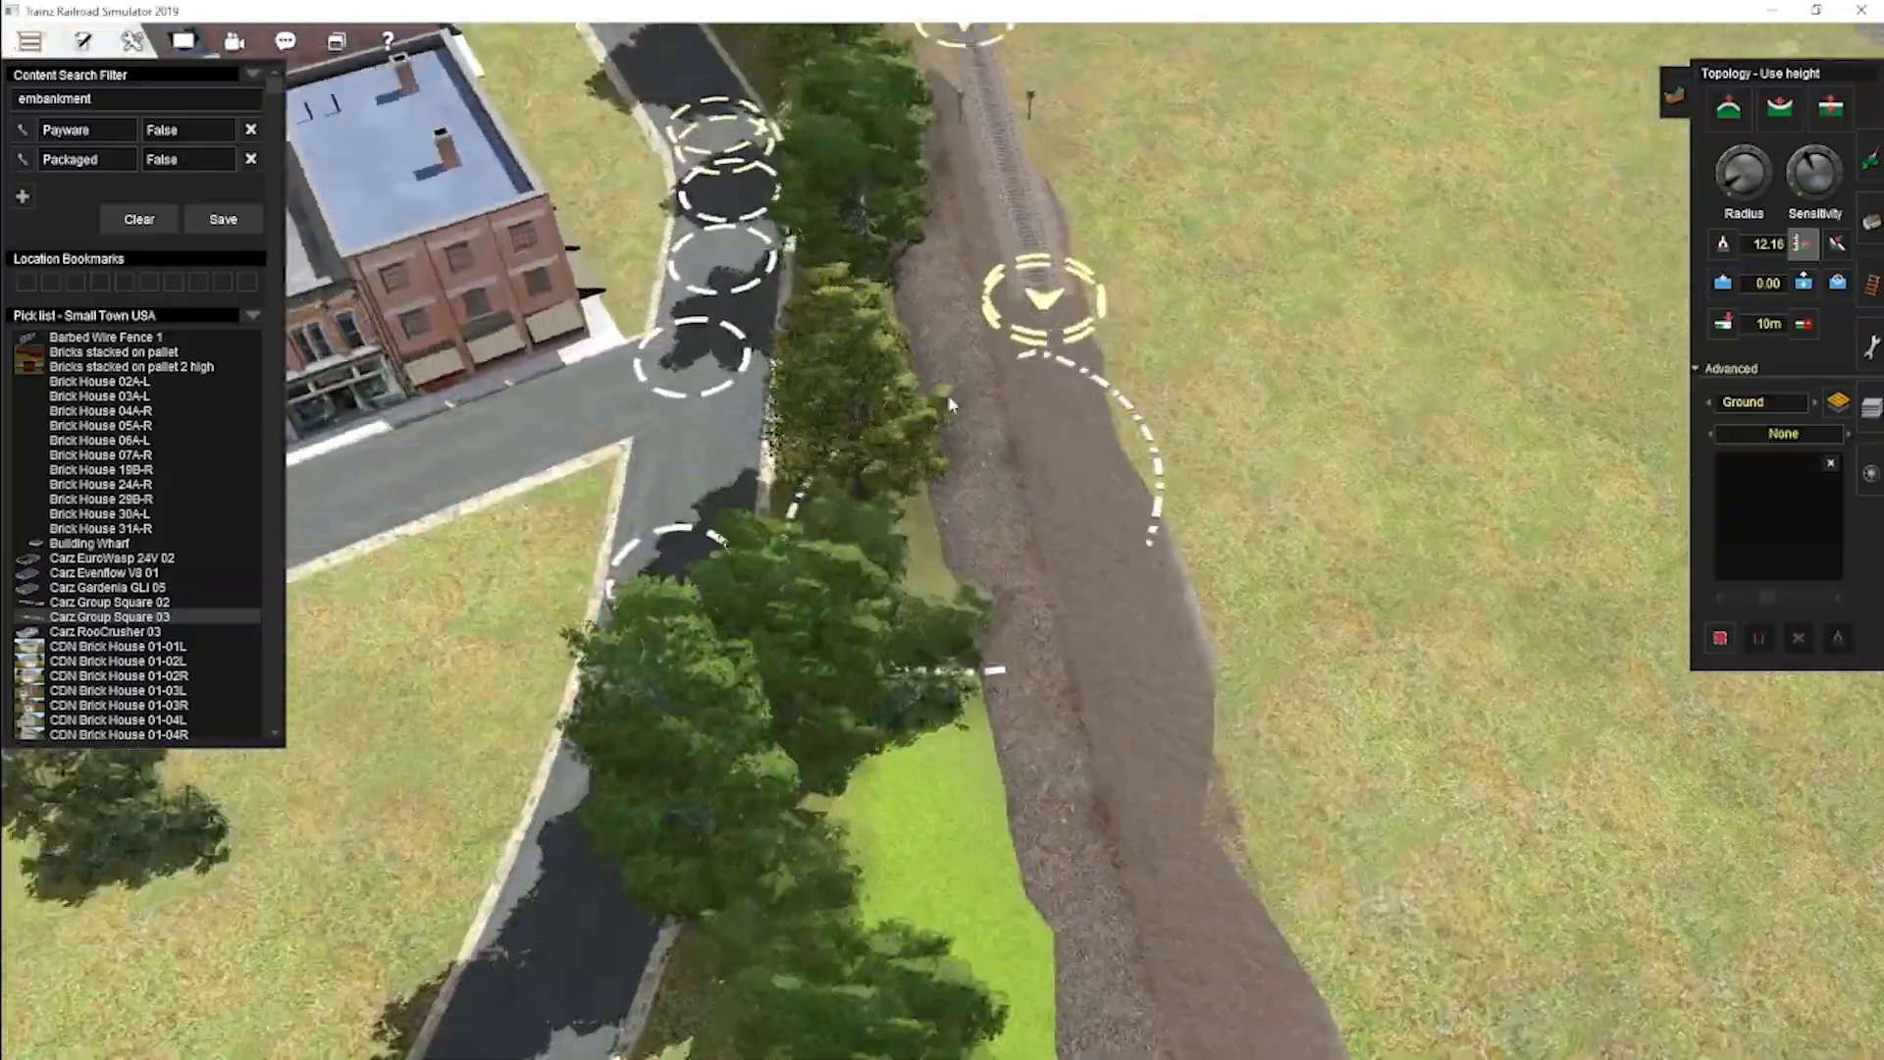
Level the ground at the street-side end of the embankment with the Plateau tool.
key("Left")
key("Up")
key("Down")
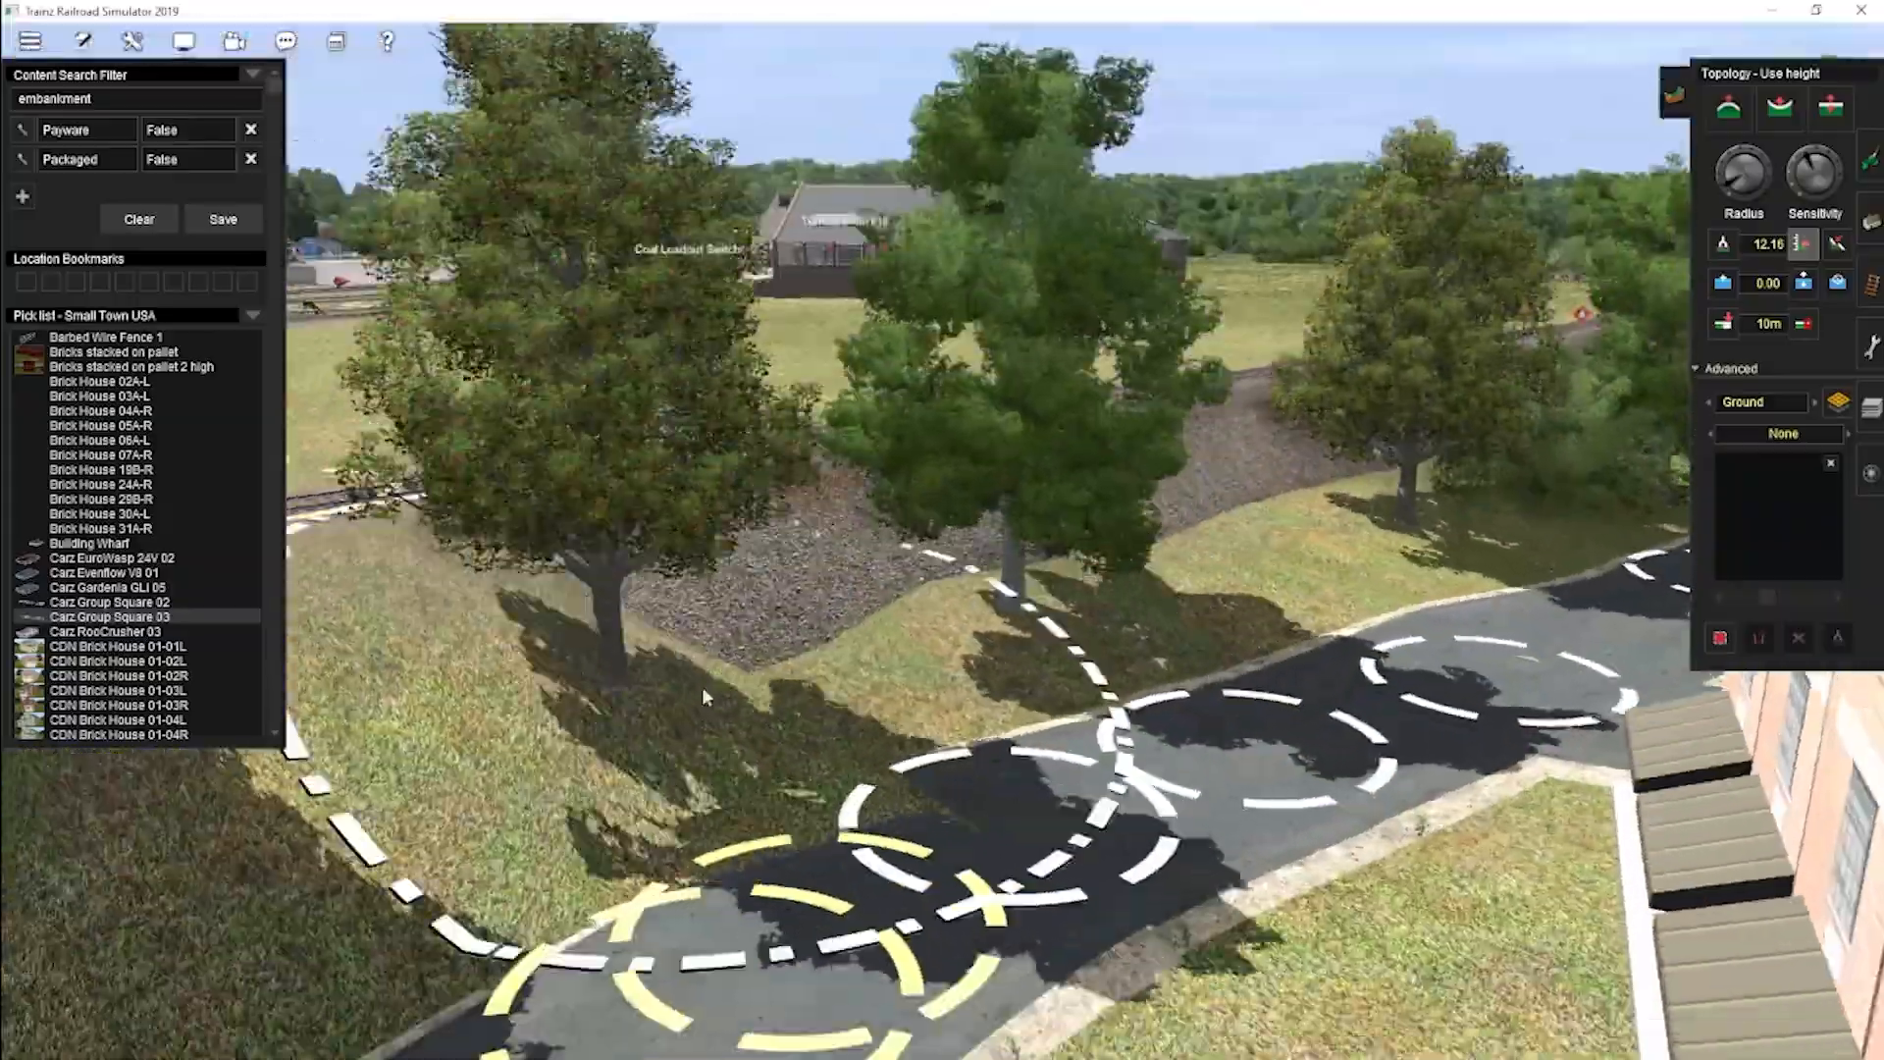
key("Left")
left_click(1837, 244)
left_click(1069, 558)
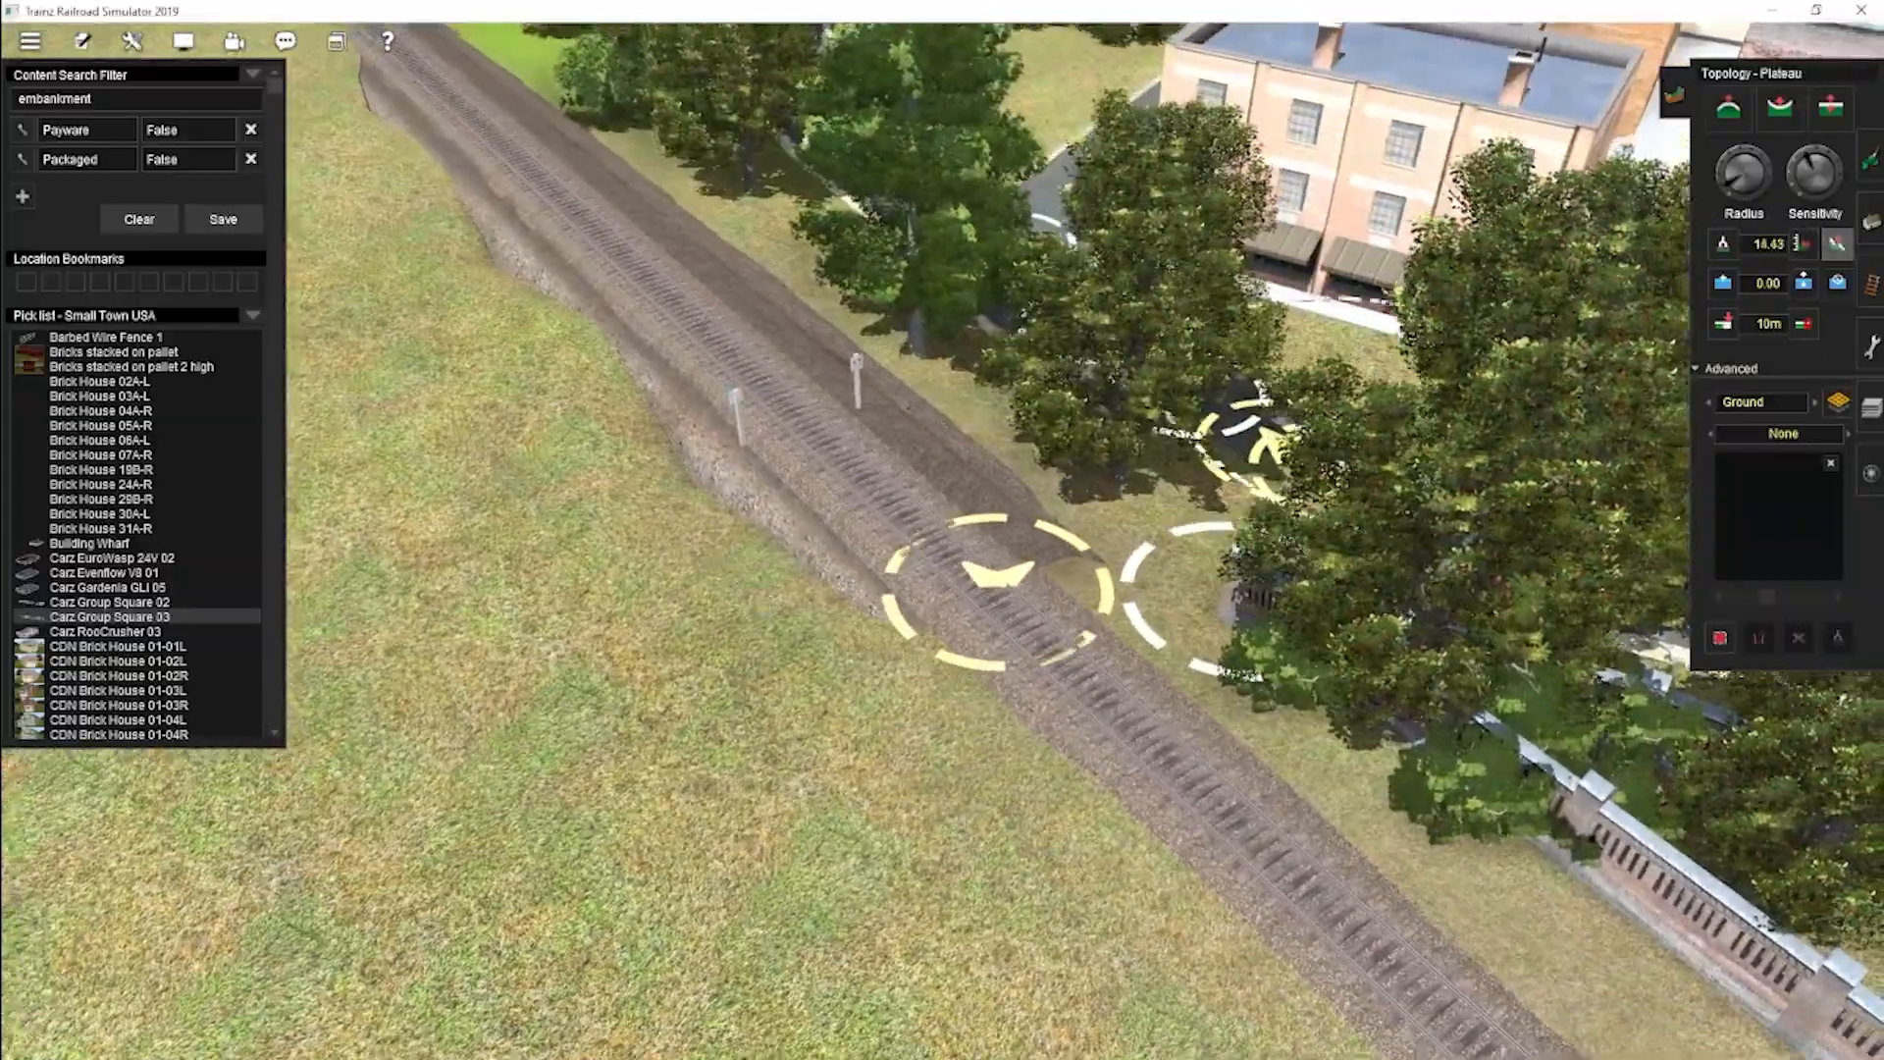
Move the embankment's end point along the track and set the Plateau tool for the ground beside it.
left_click(1872, 221)
left_click_drag(948, 619, 834, 884)
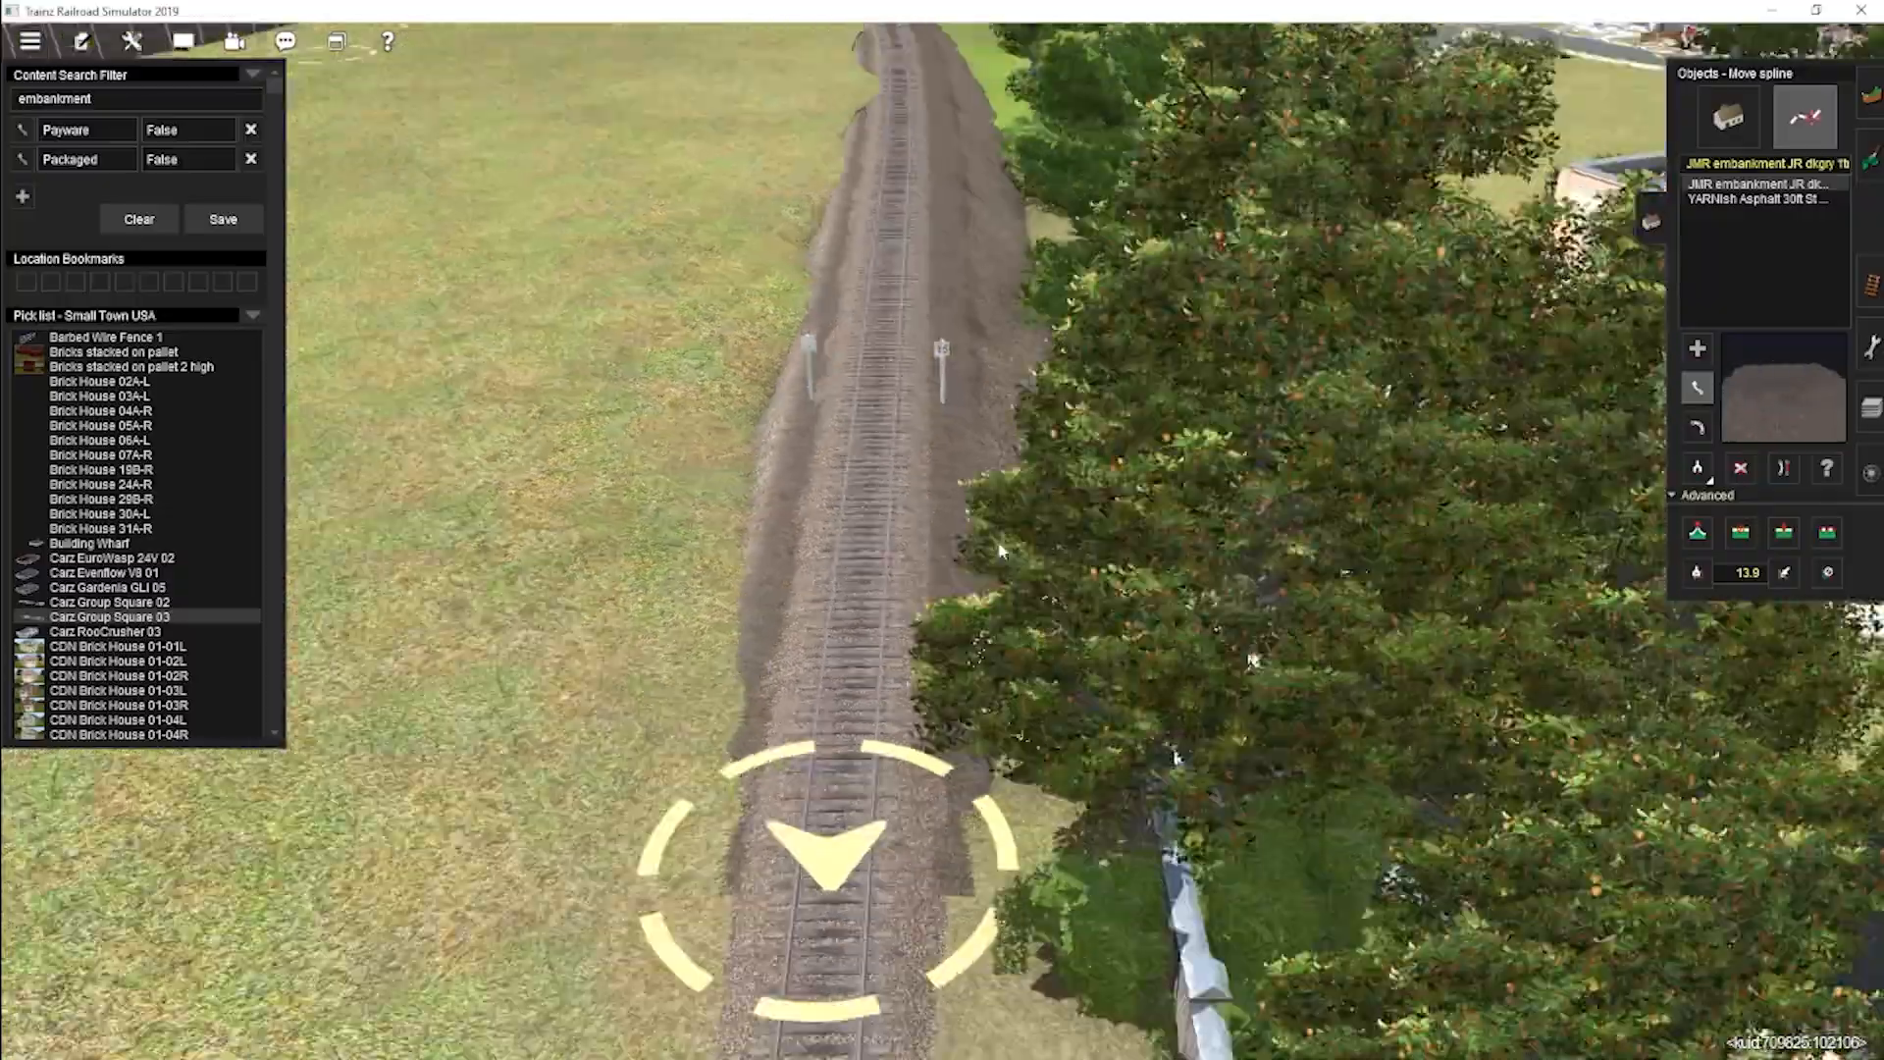
key("Down")
key("Left")
key("Up")
left_click(1872, 96)
left_click(1839, 246)
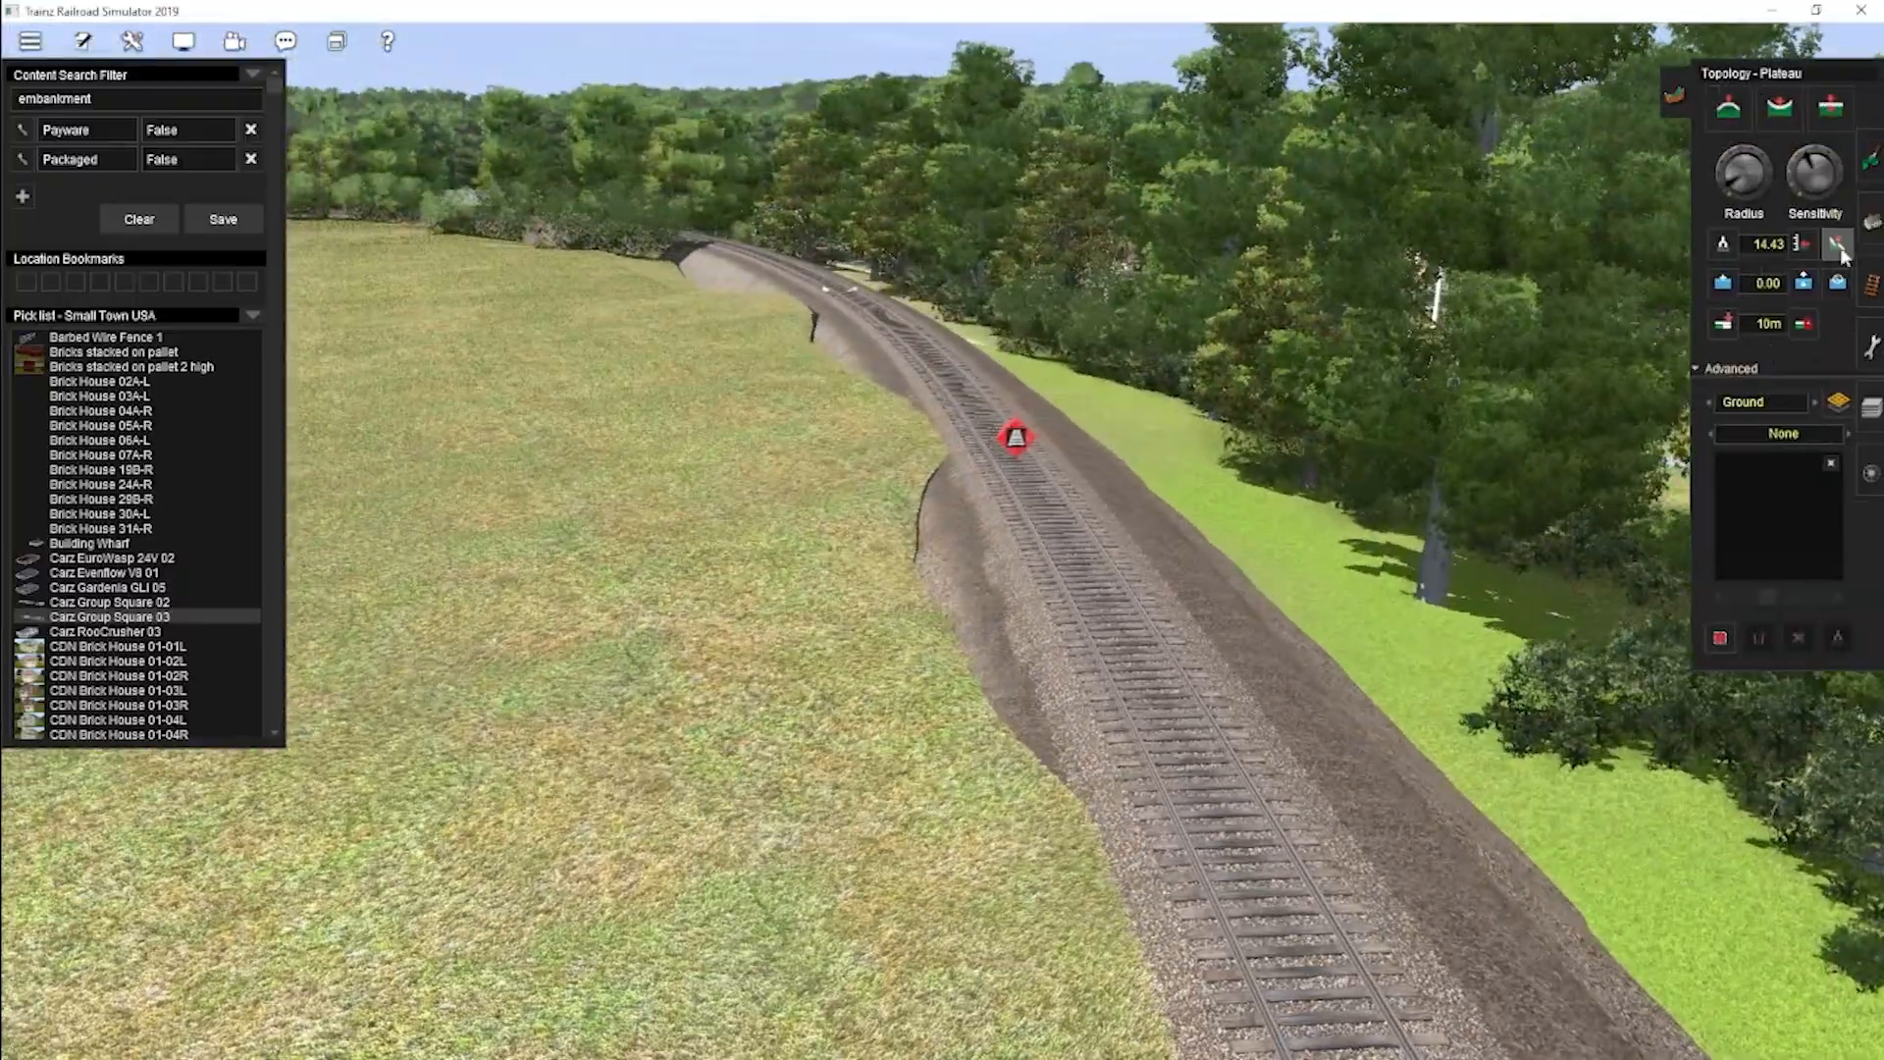
Clear the content search and paint grass texture along the embankment from the curve to the road crossing.
key("BackSpace")
scroll(687, 523, "down", 5)
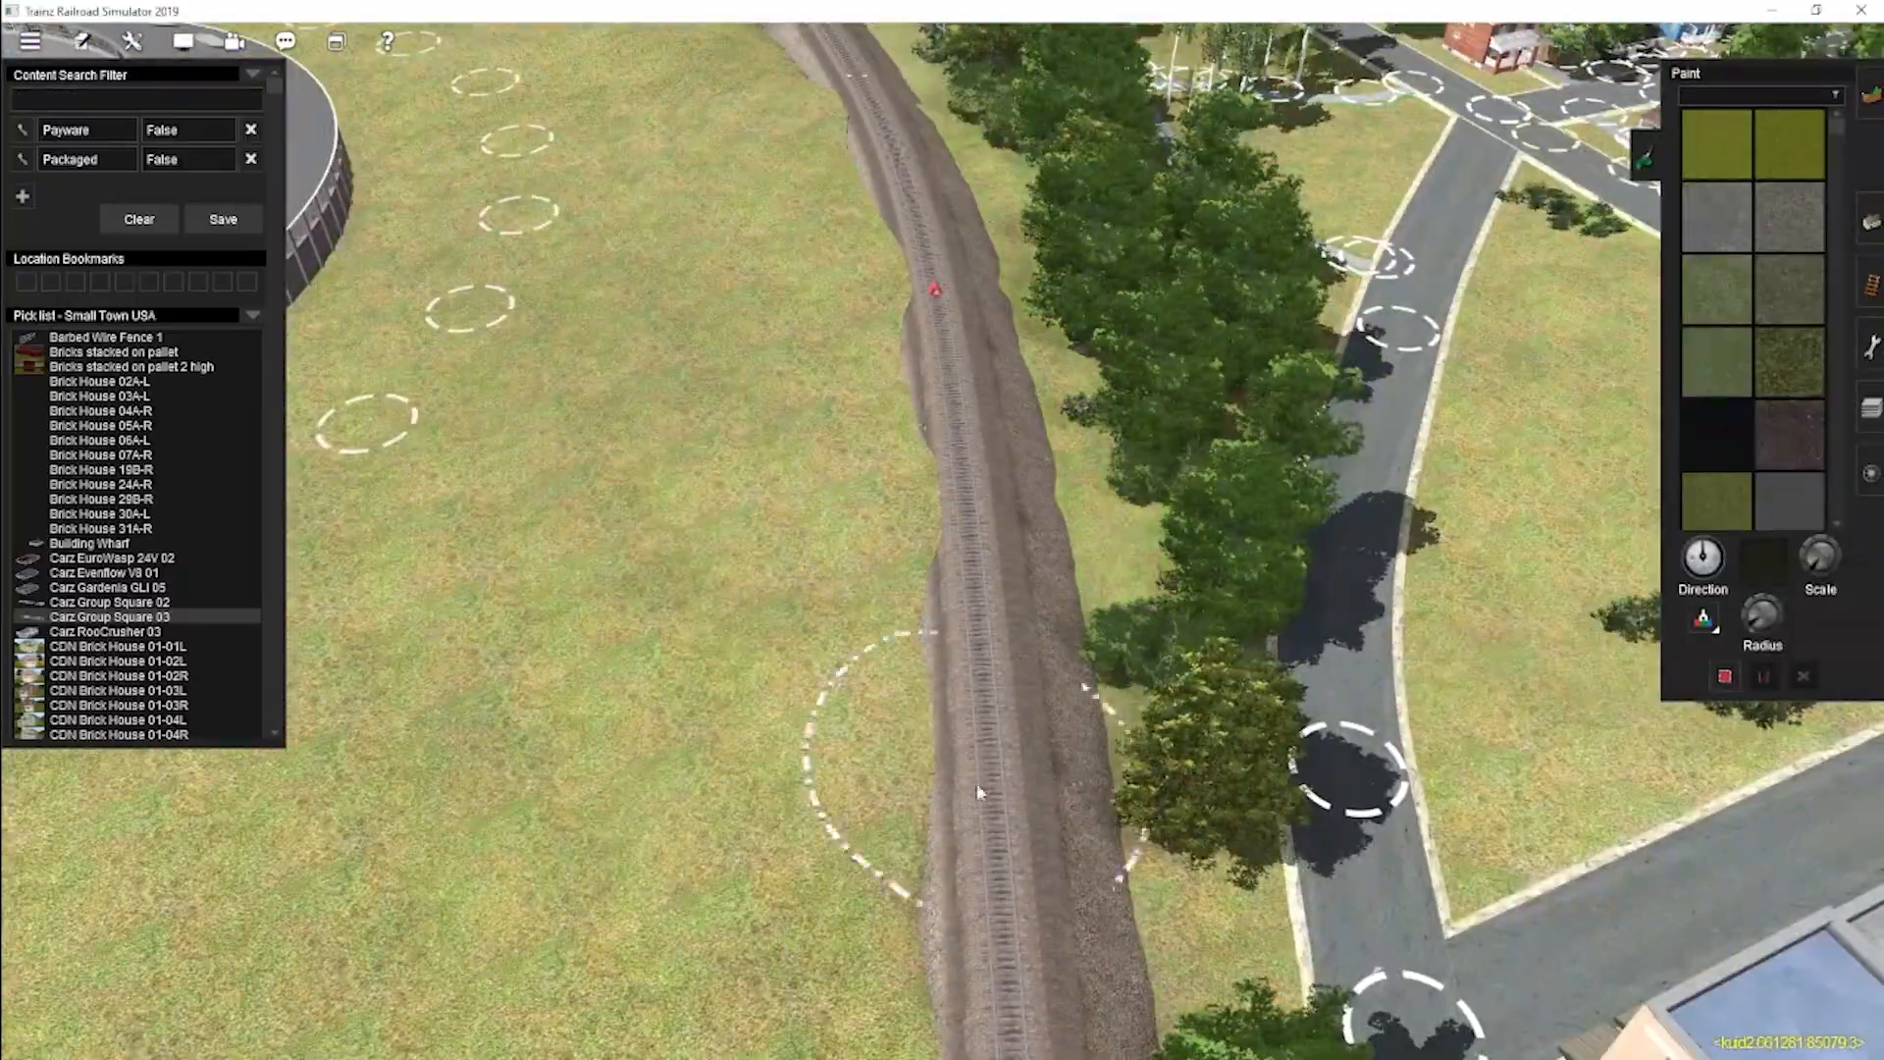
scroll(979, 793, "down", 5)
right_click(912, 291)
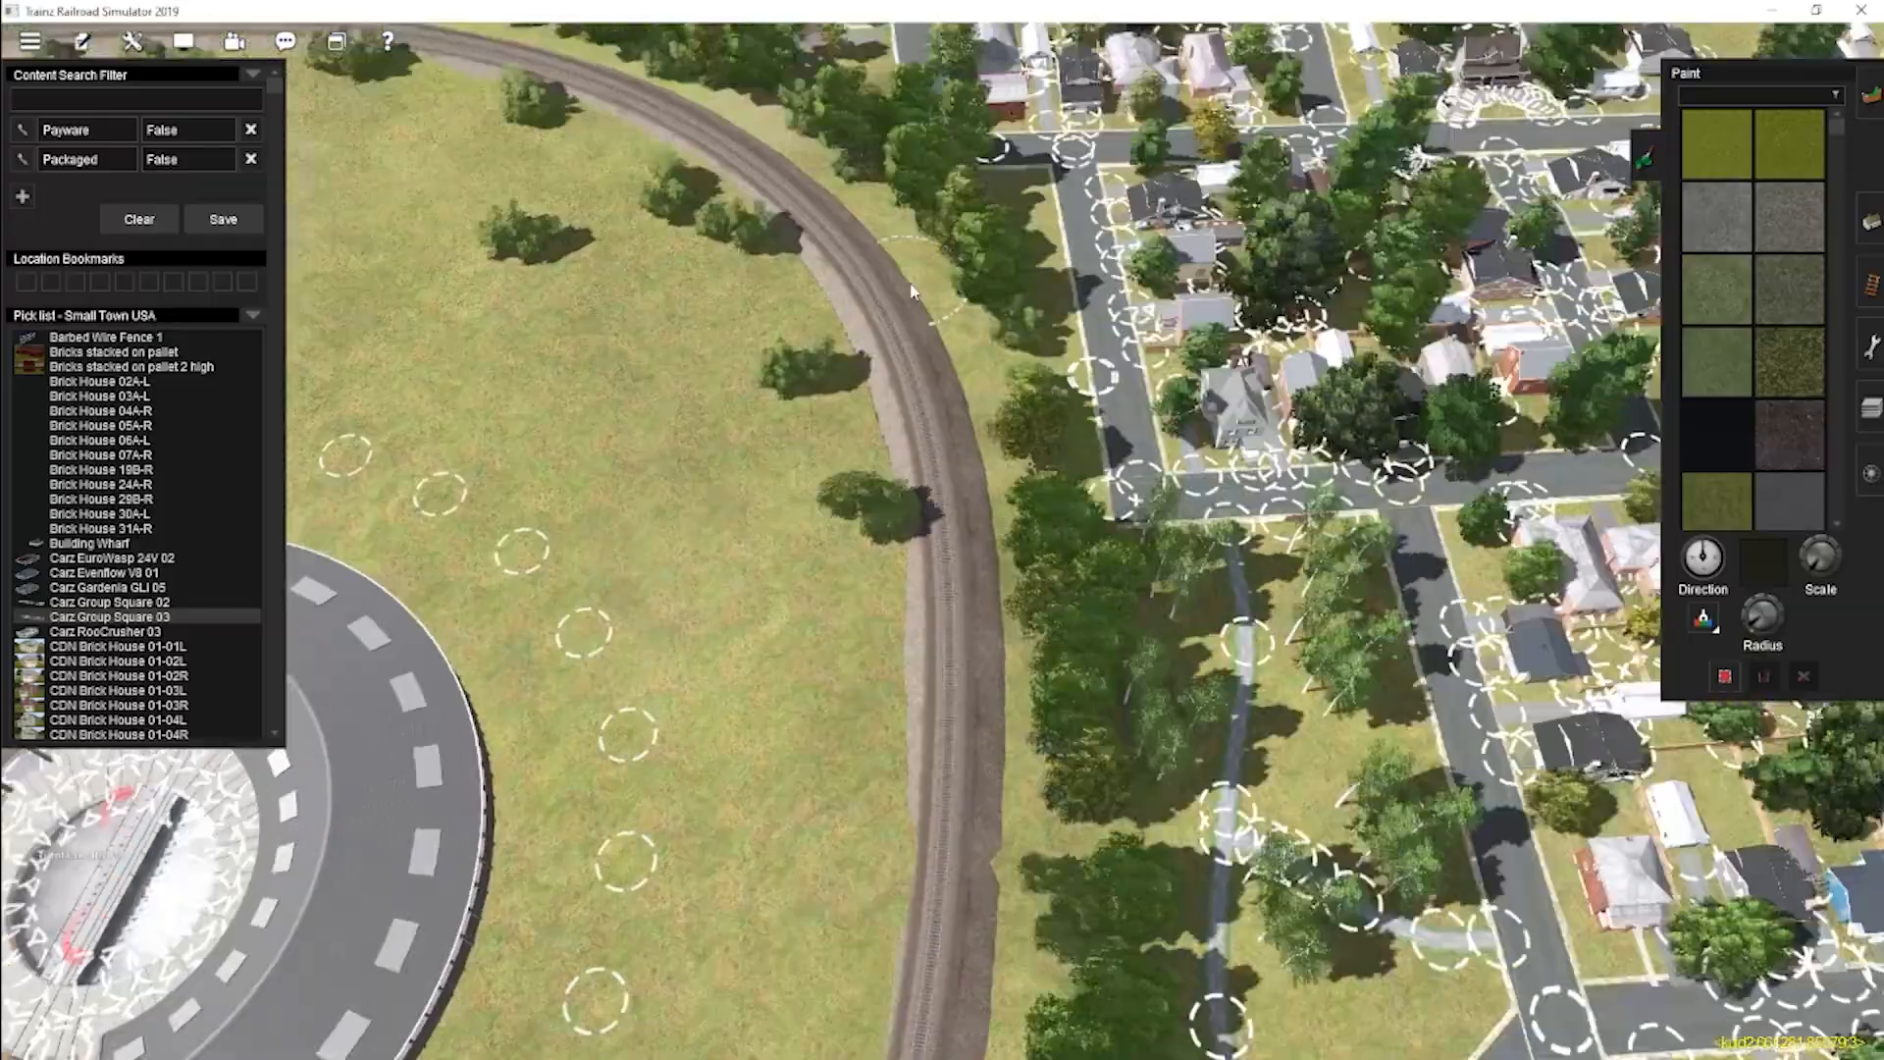
right_click(913, 292)
right_click(891, 196)
right_click(937, 214)
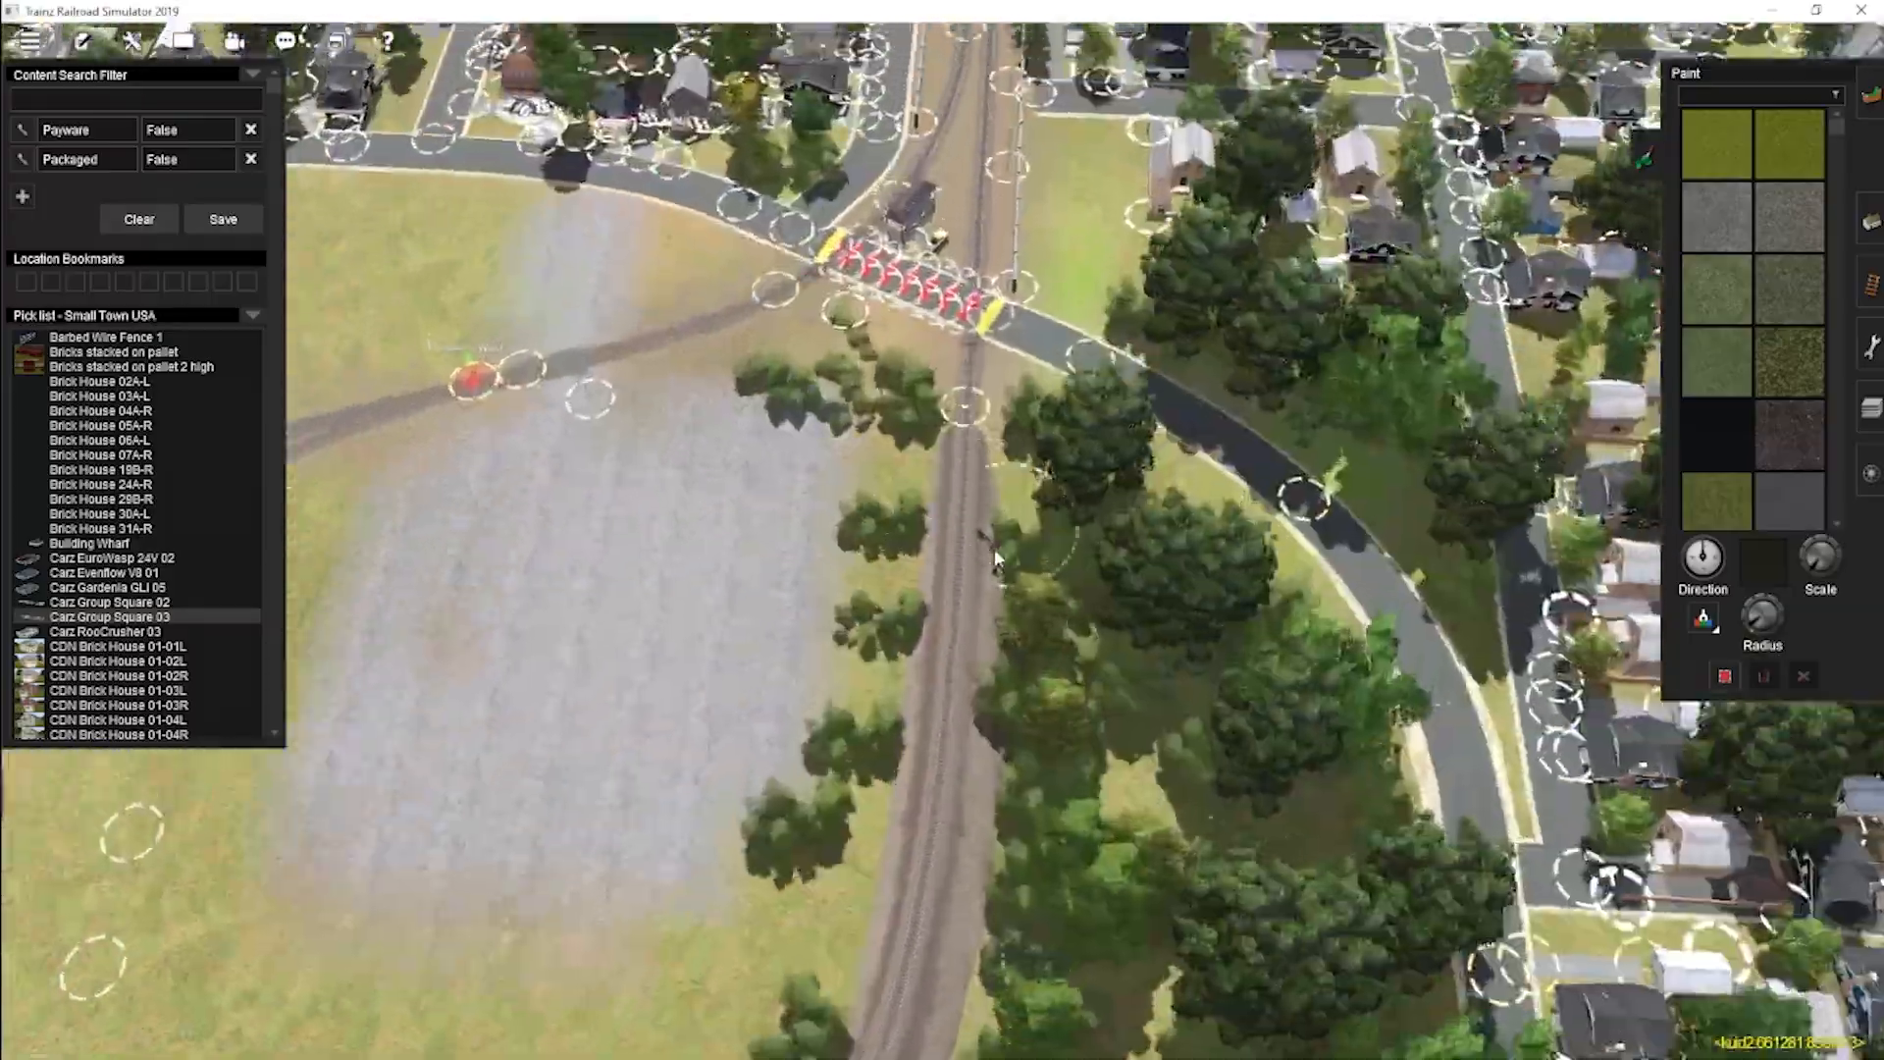
right_click_drag(995, 551, 955, 596)
scroll(955, 597, "up", 8)
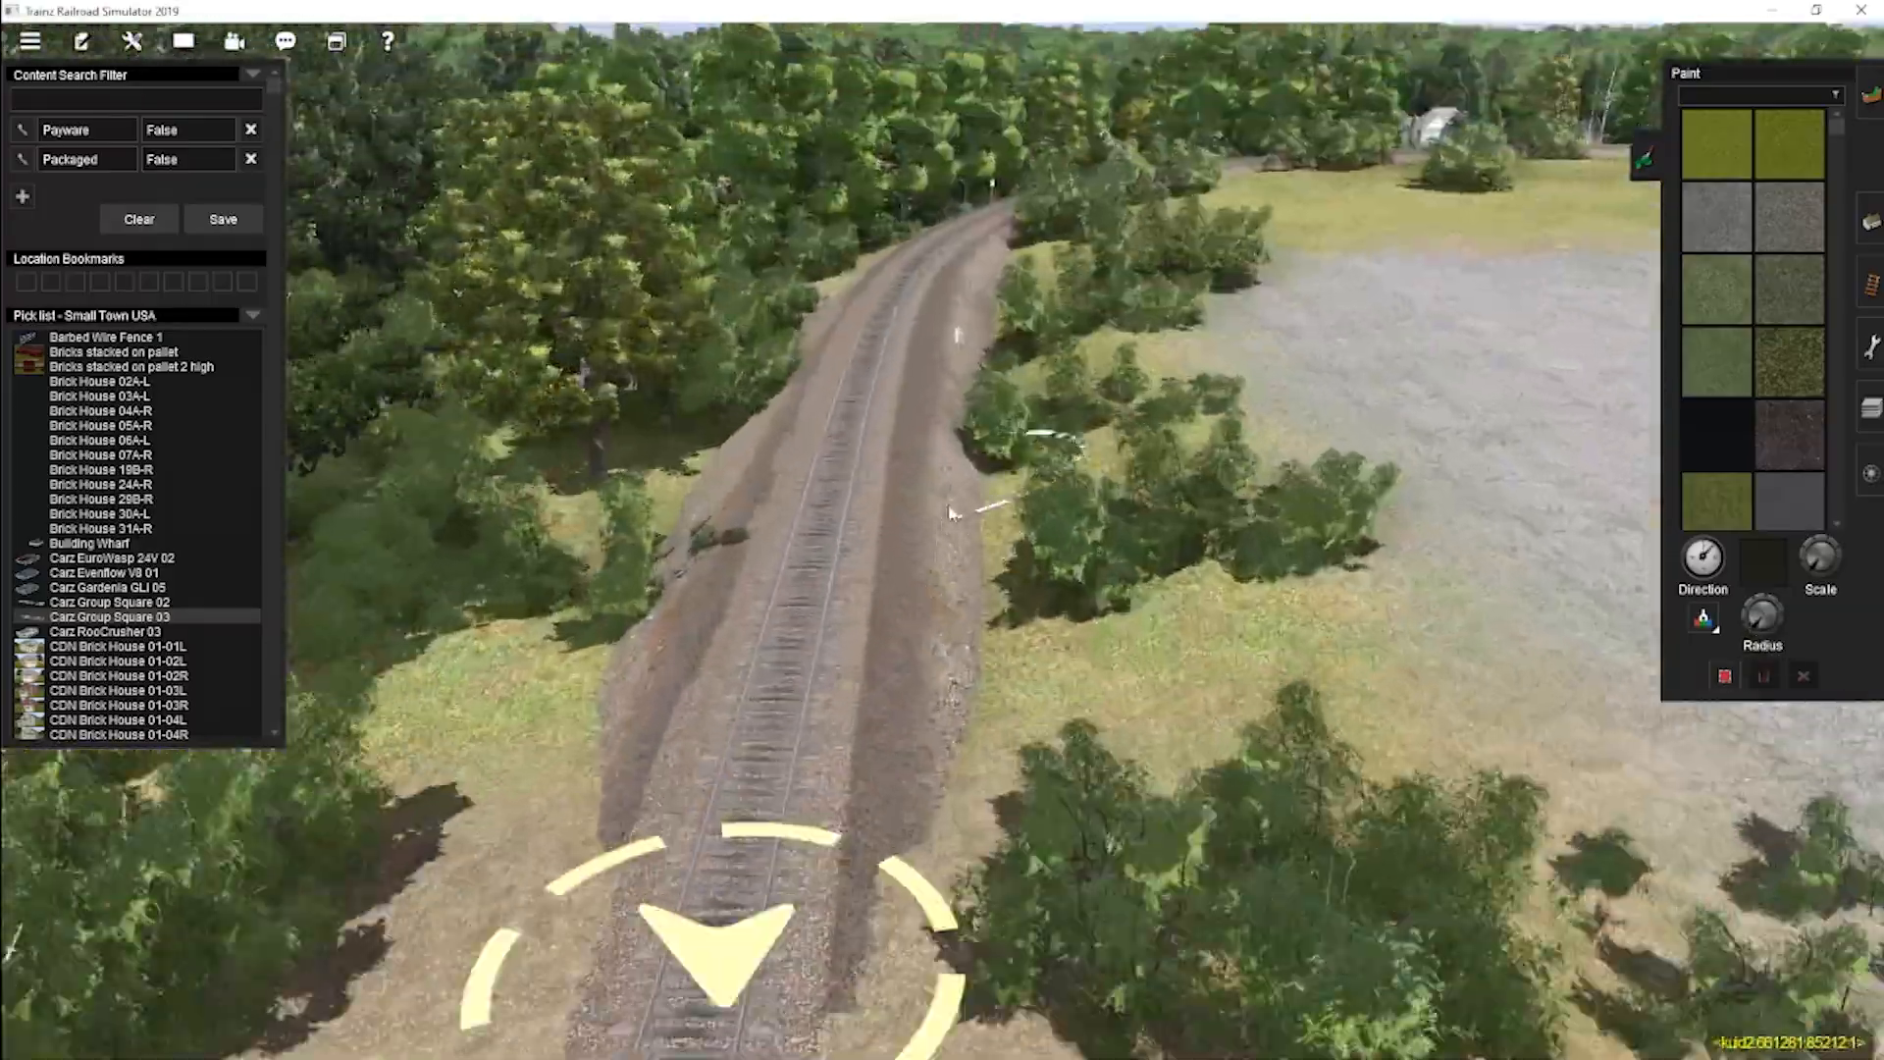
Search the content for st_rmm and place st_rmm_kust12ge_3332_3m bushes along the outer side of the embankment.
left_click(127, 104)
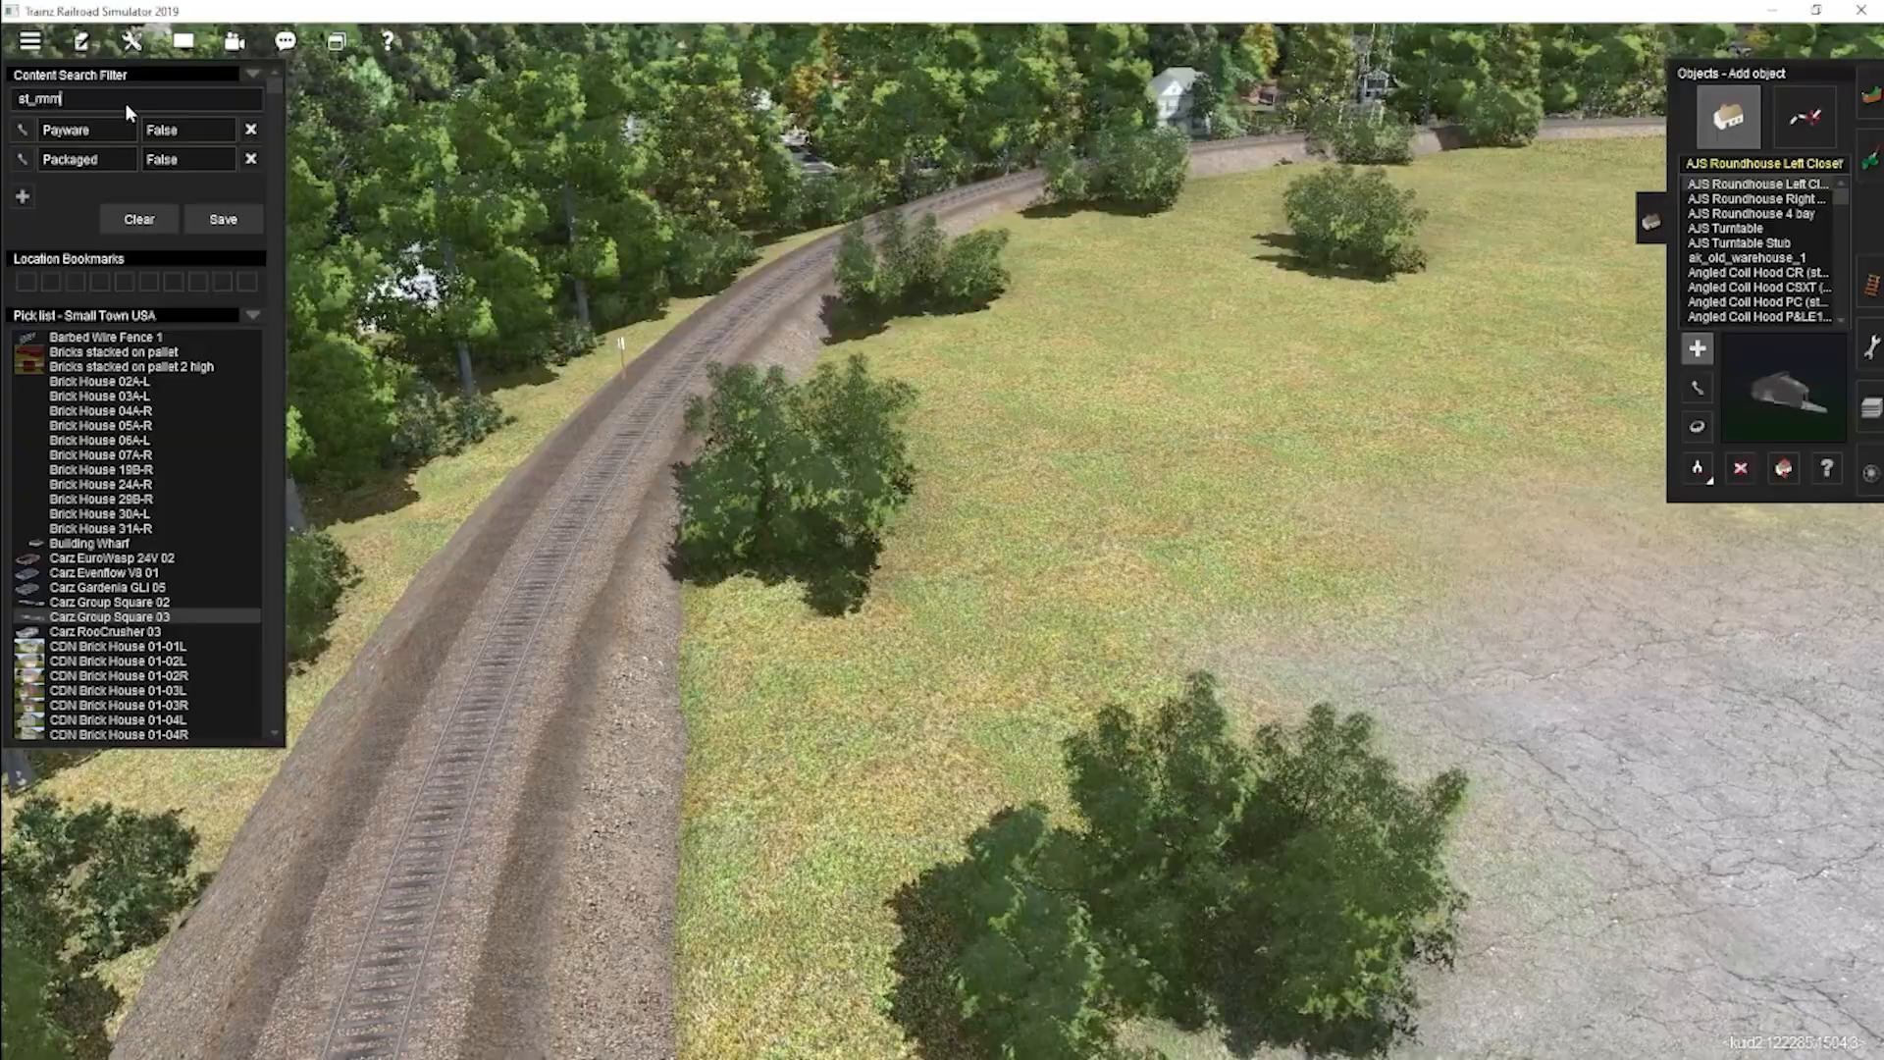
right_click(519, 746)
right_click(1056, 798)
right_click_drag(1110, 446, 873, 648)
right_click(859, 697)
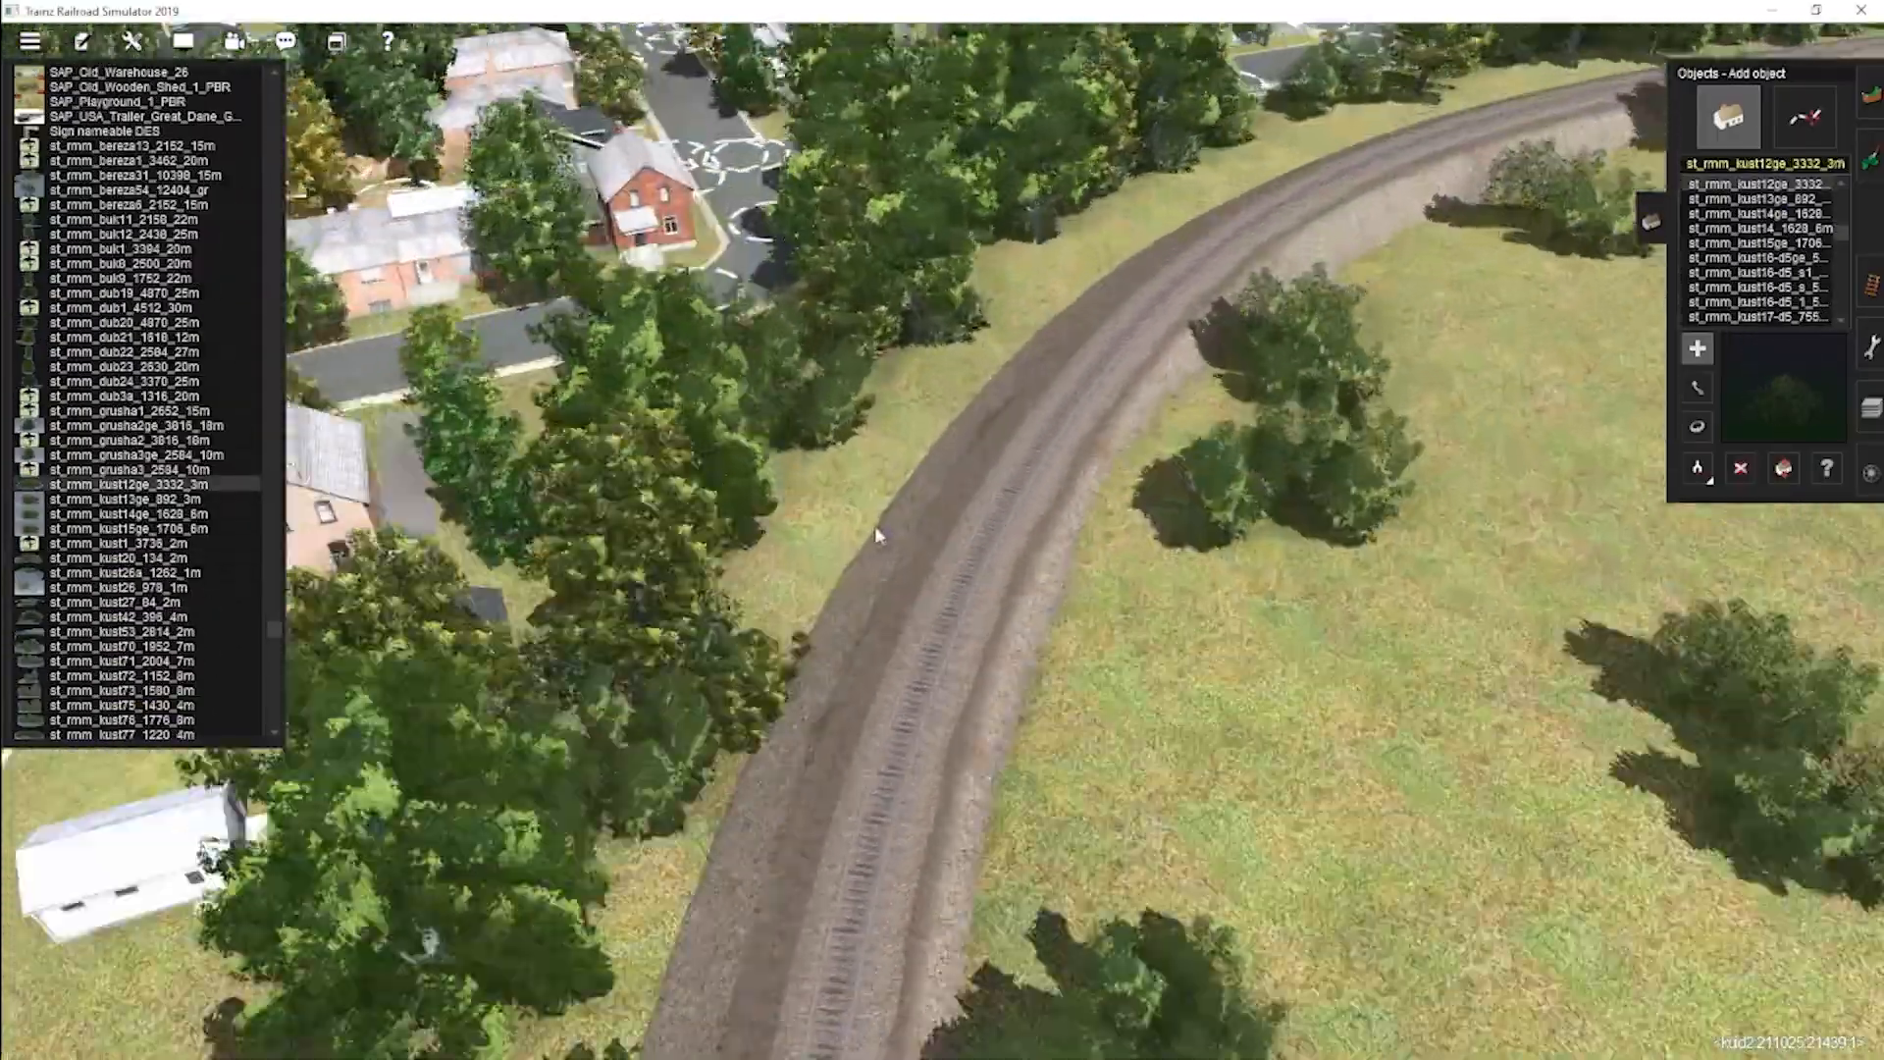
Place st_rmm_kust13ge_892_3m bushes at the foot of the embankment along the straight and the curve.
right_click(1072, 269)
right_click(1040, 225)
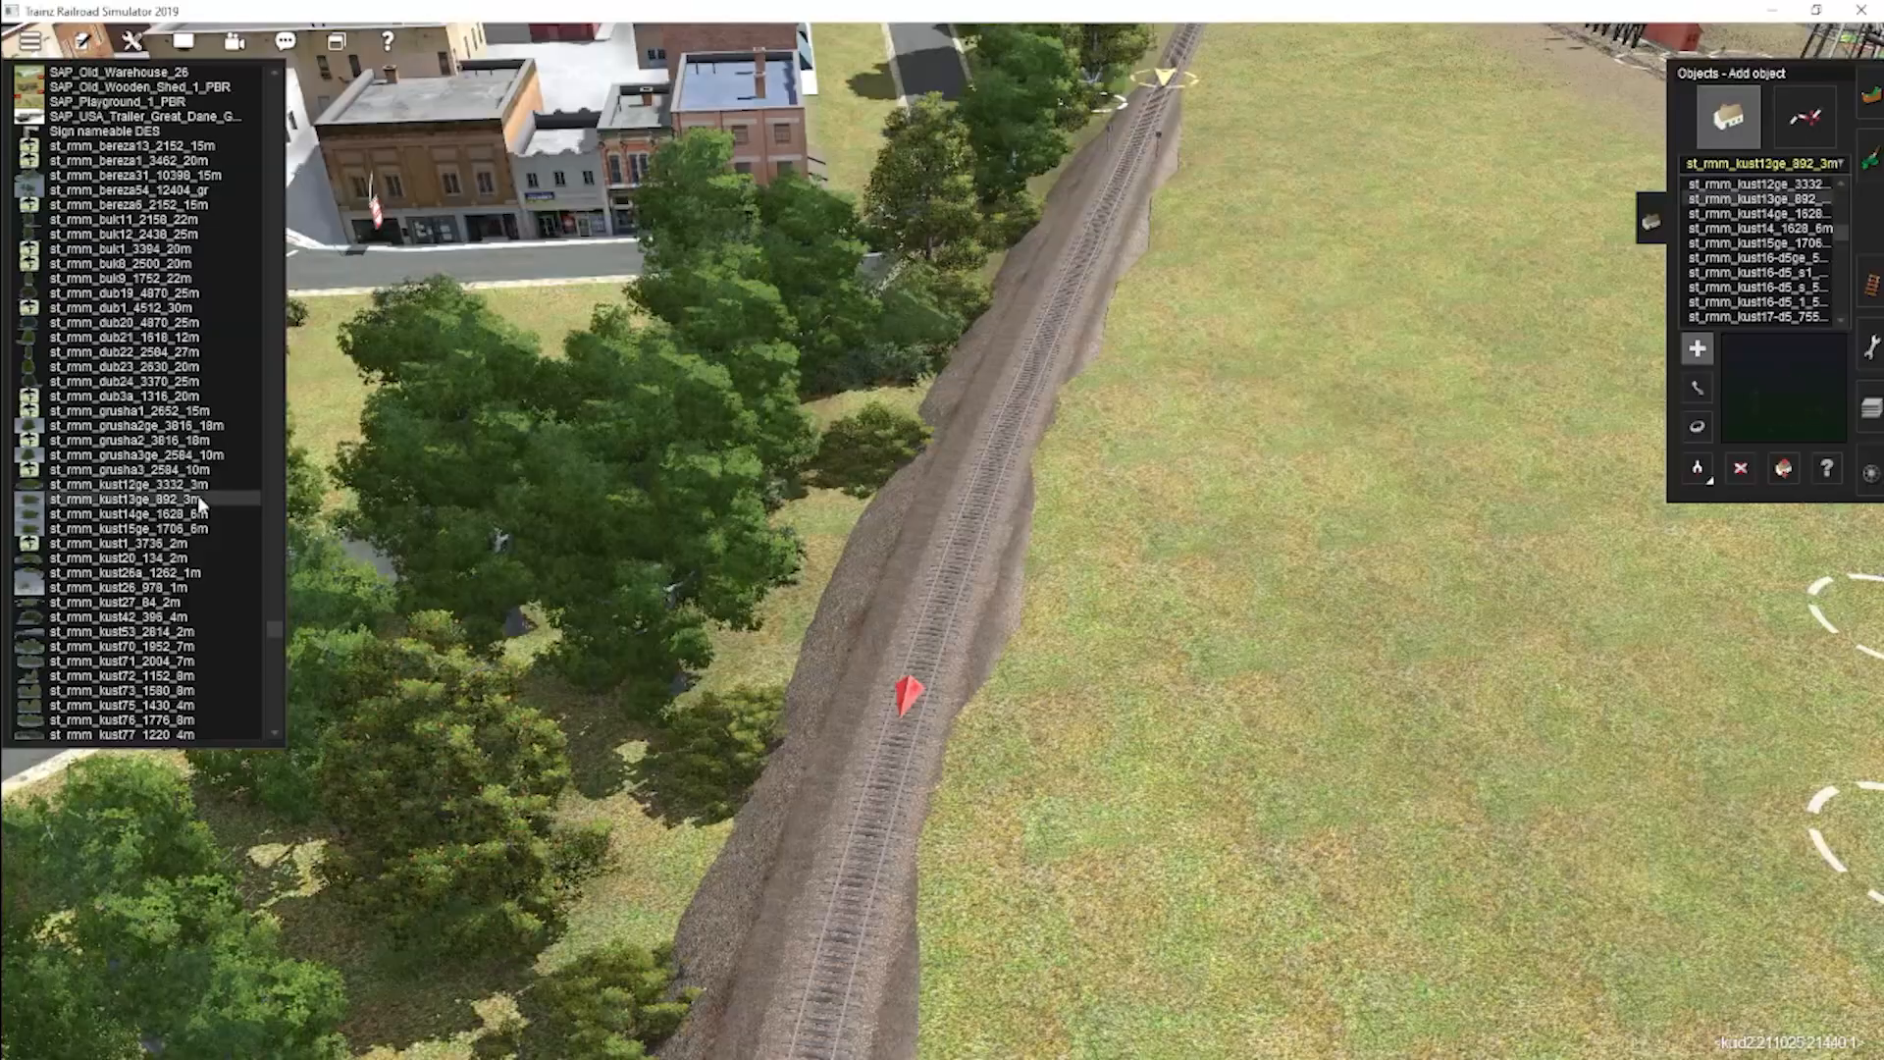
right_click(986, 973)
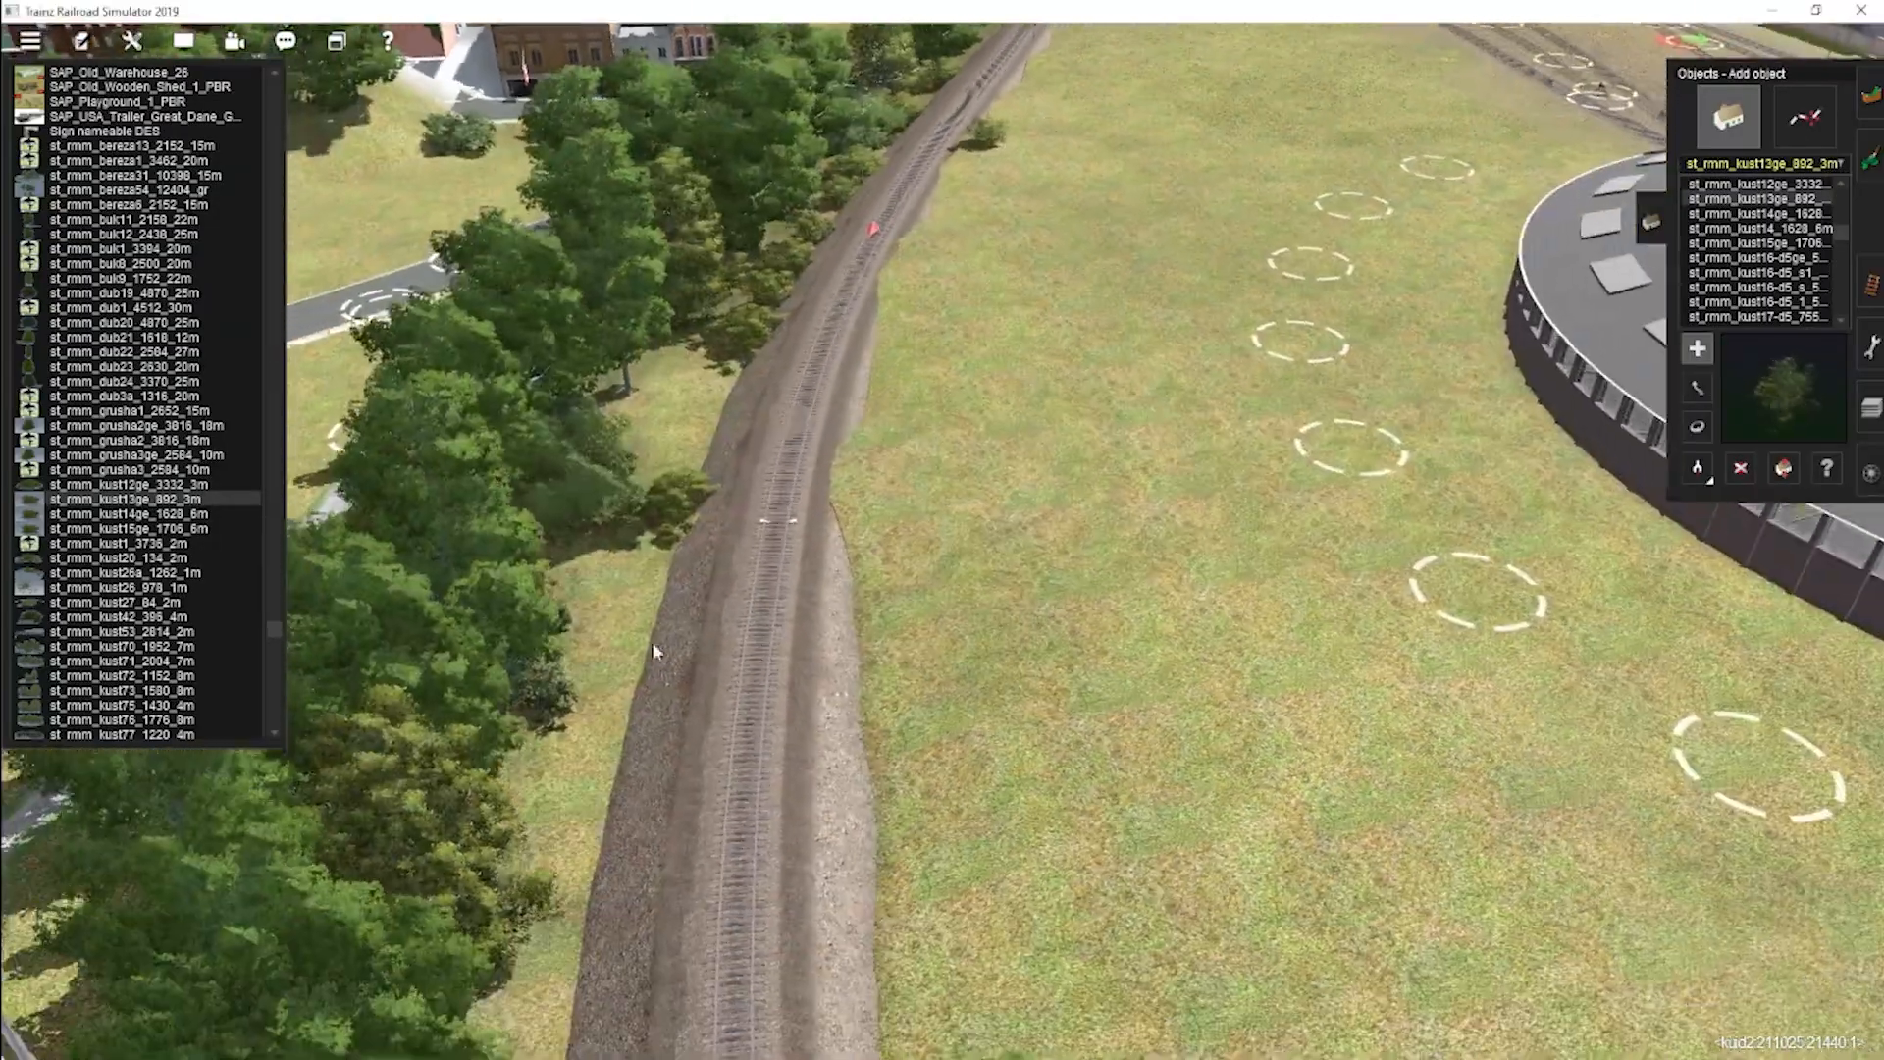
right_click(651, 653)
right_click(959, 724)
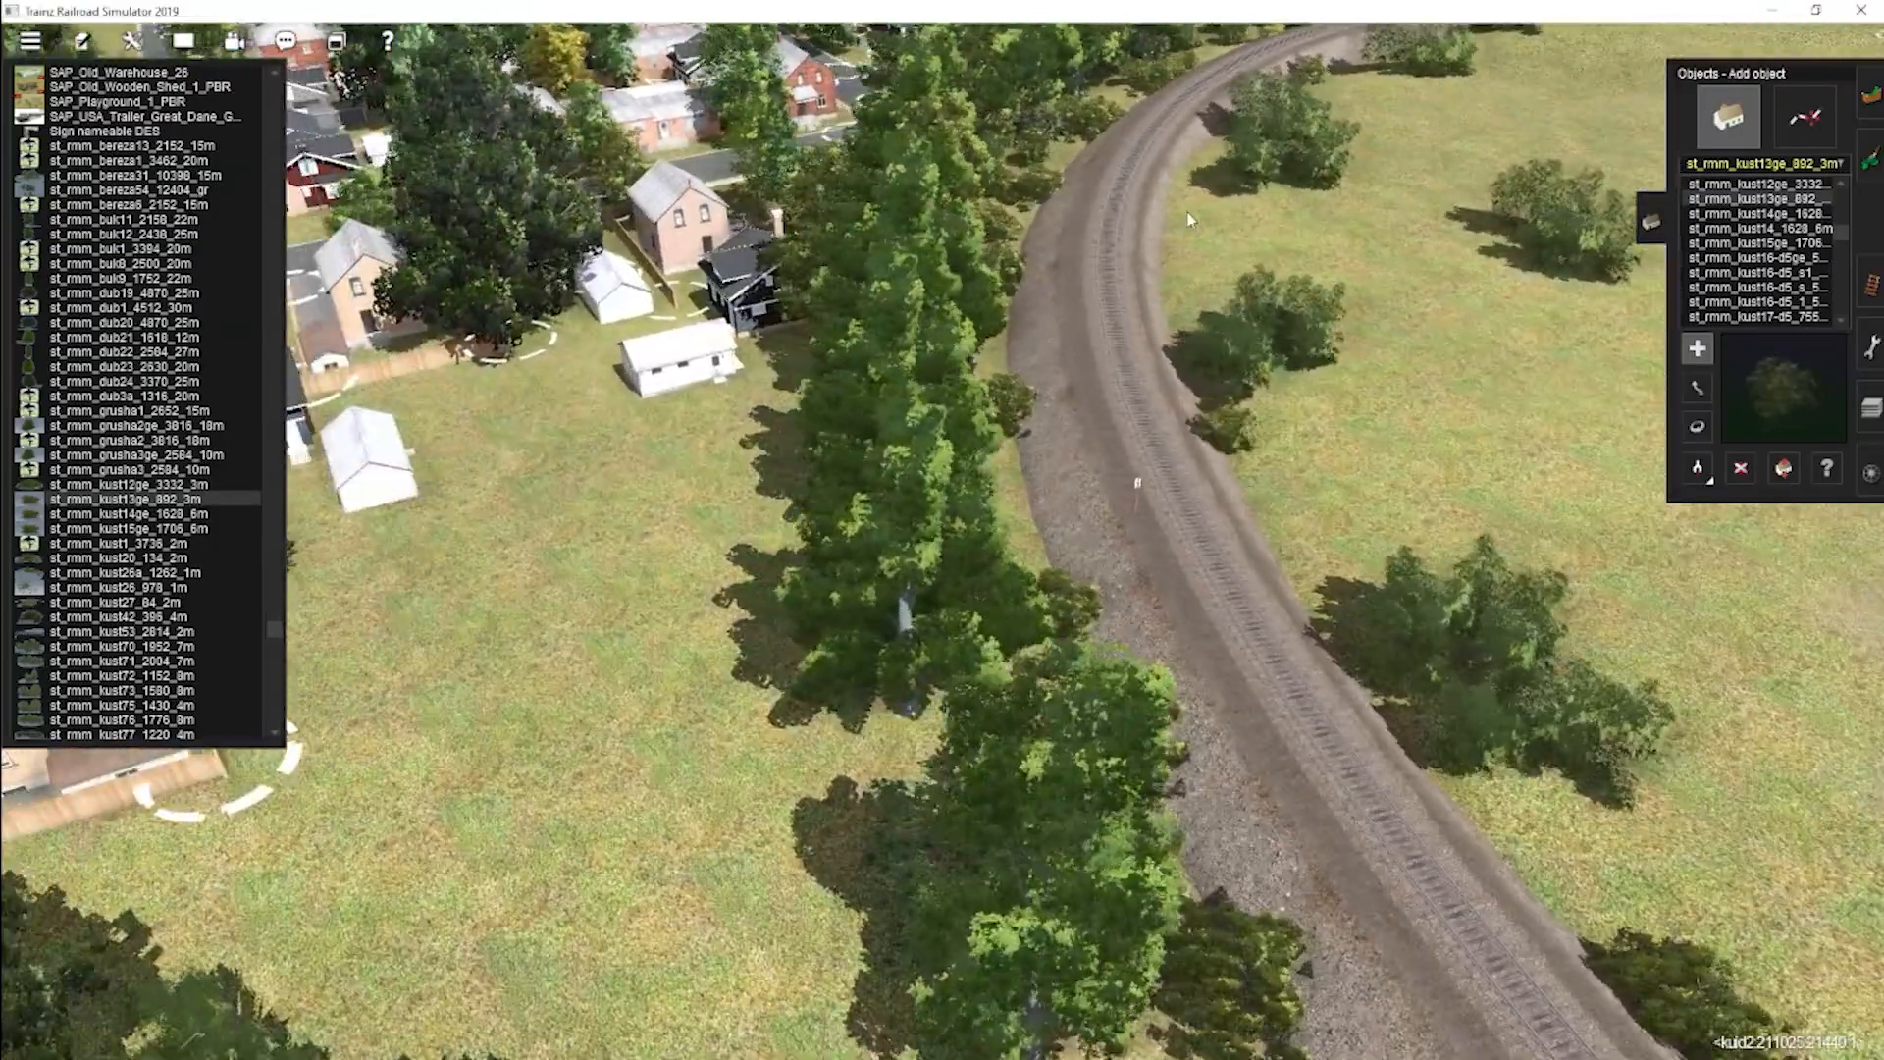
right_click_drag(1136, 480, 240, 571)
Fill the embankment edges around the curve near the paved lot with st_rmm_kust27_84_2m bushes.
right_click_drag(762, 367, 945, 418)
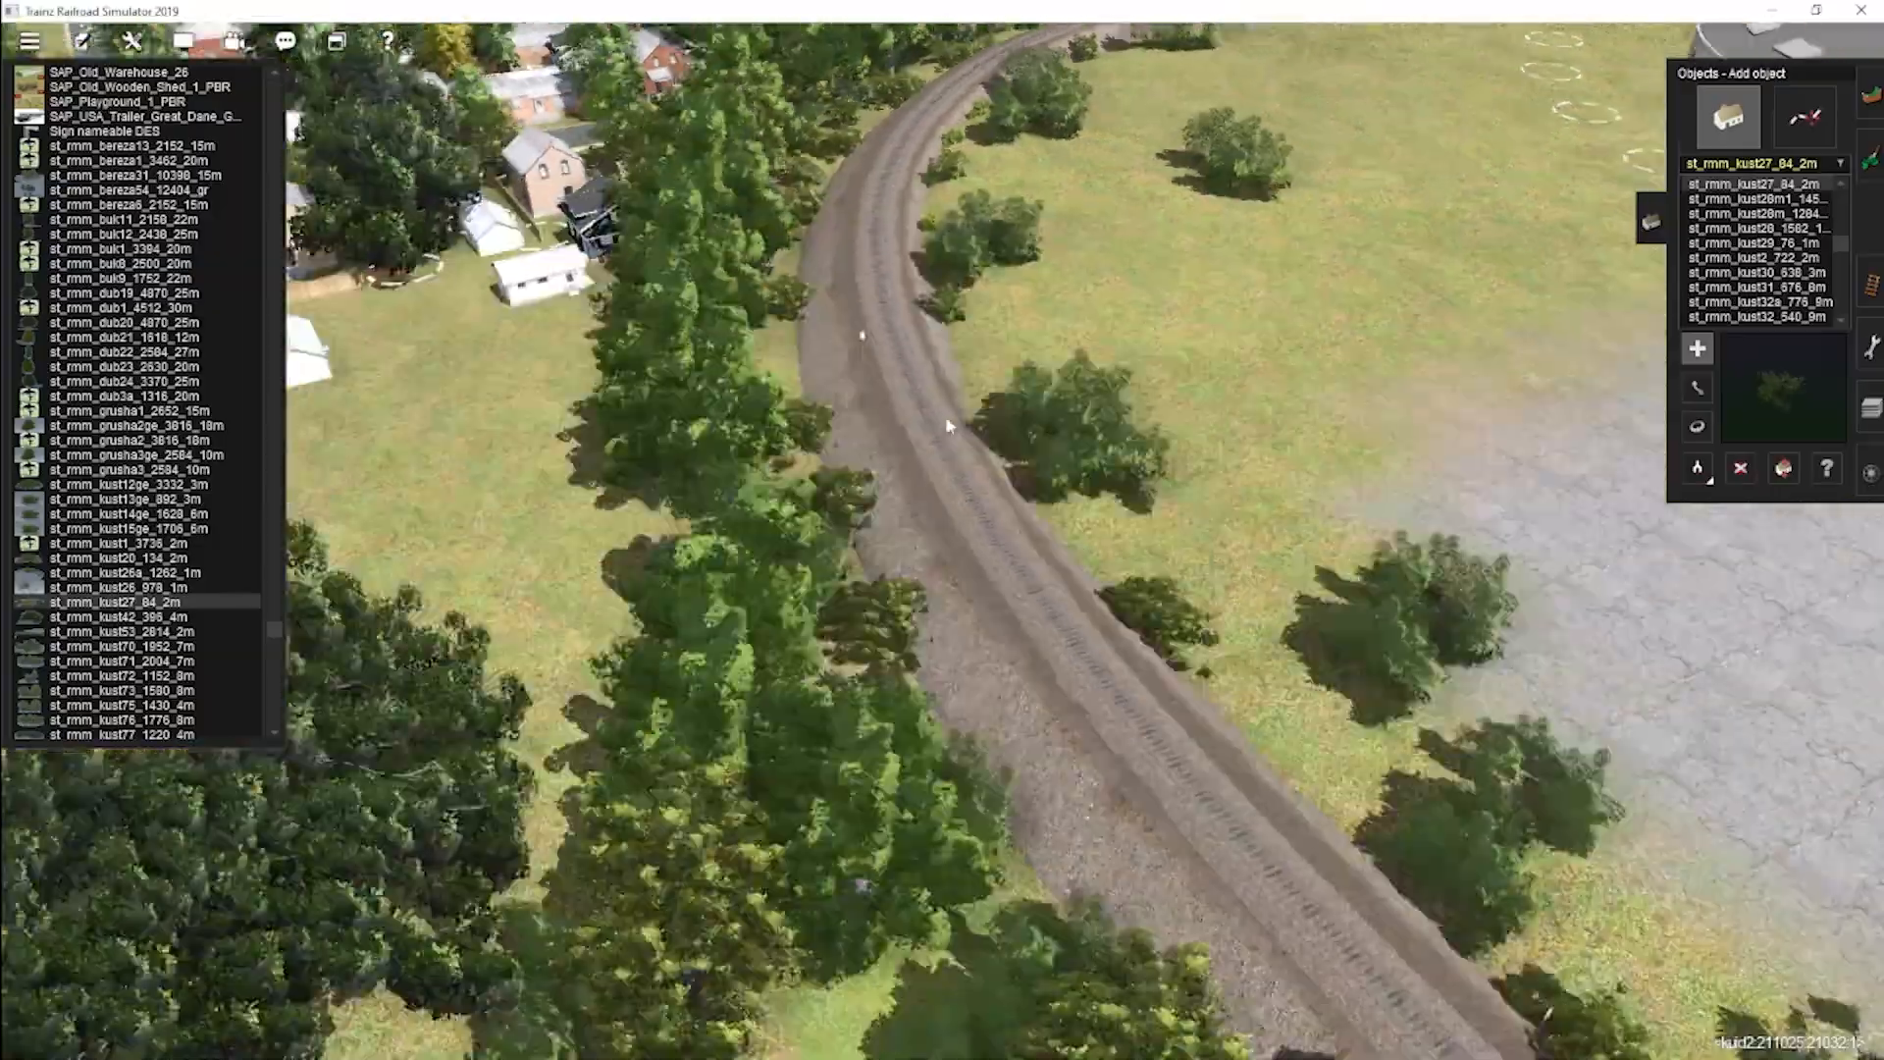
right_click(1094, 728)
right_click_drag(1073, 686, 846, 736)
right_click(991, 447)
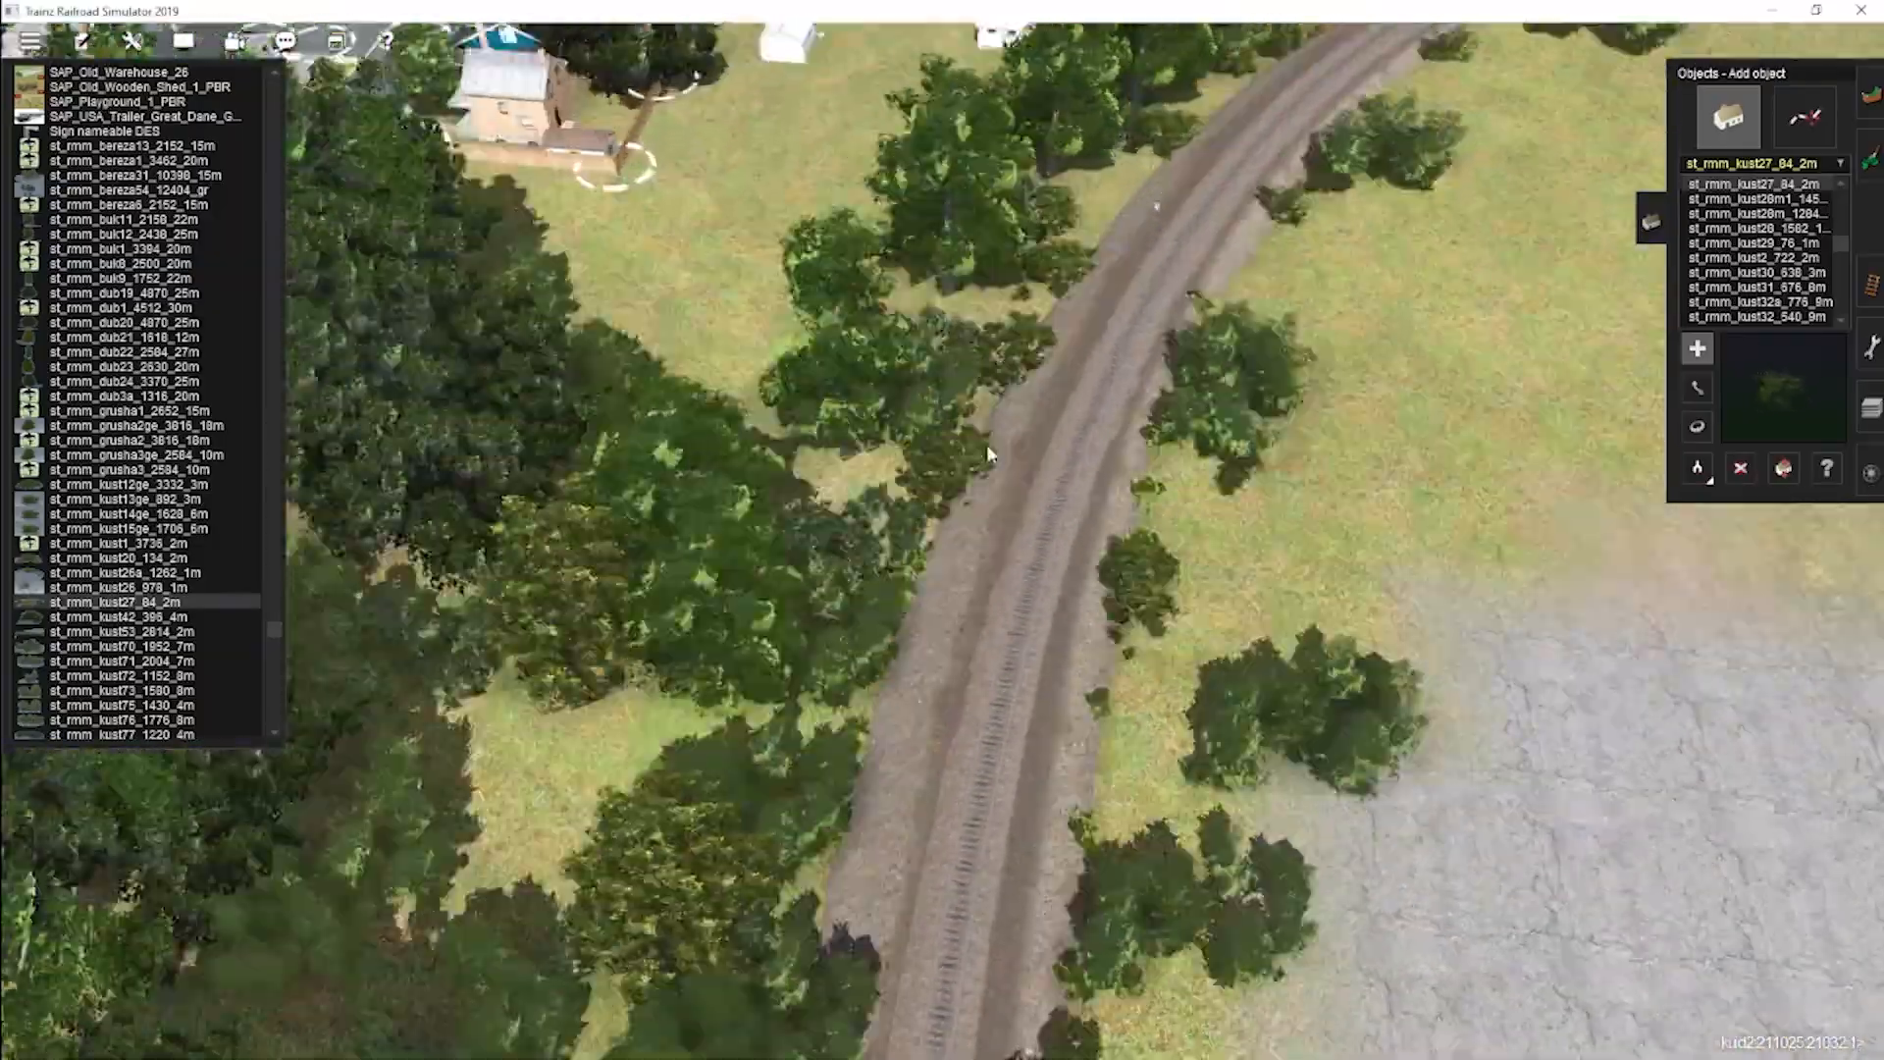
right_click(1249, 176)
left_click(918, 366)
left_click(871, 422)
right_click(947, 456)
Continue the st_rmm_kust27_84_2m bushes along both edges of the embankment past the houses and the town buildings.
right_click(1256, 187)
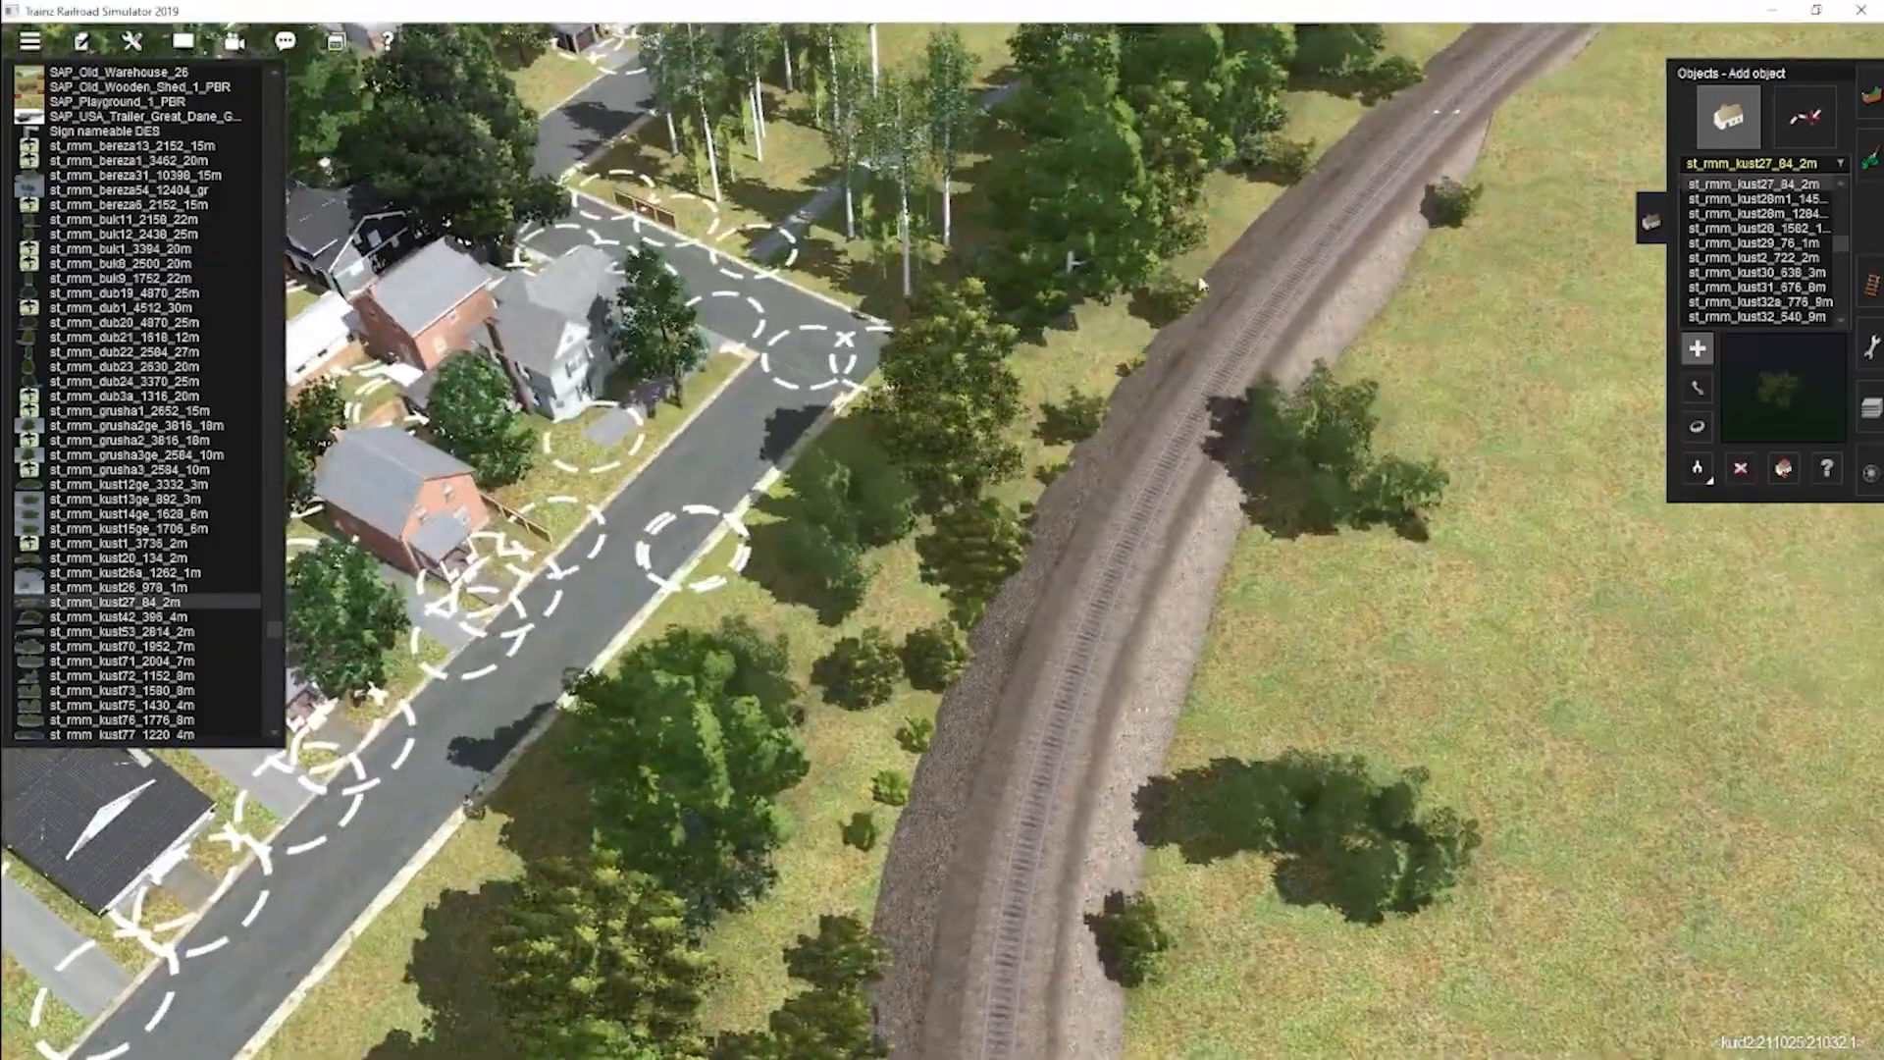
right_click(1276, 157)
right_click(1128, 177)
right_click(1122, 260)
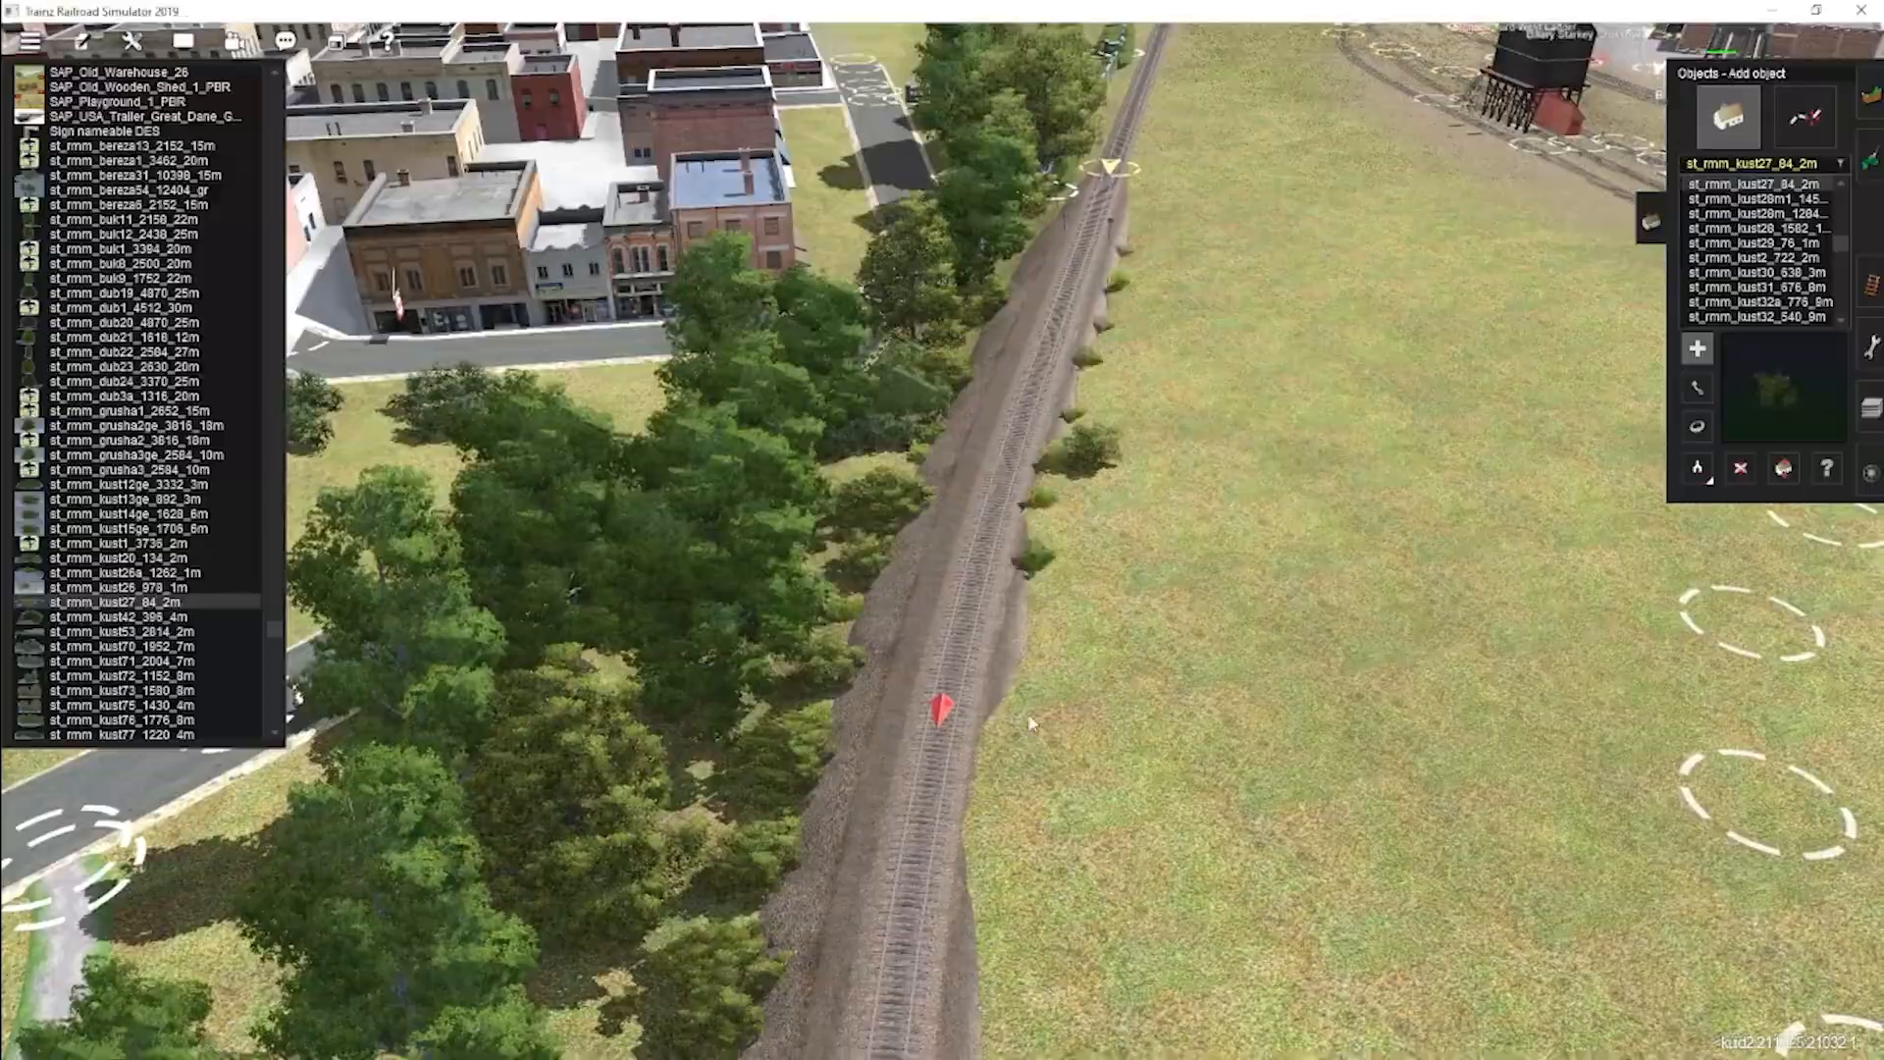
right_click(1030, 725)
right_click(936, 769)
right_click(1168, 795)
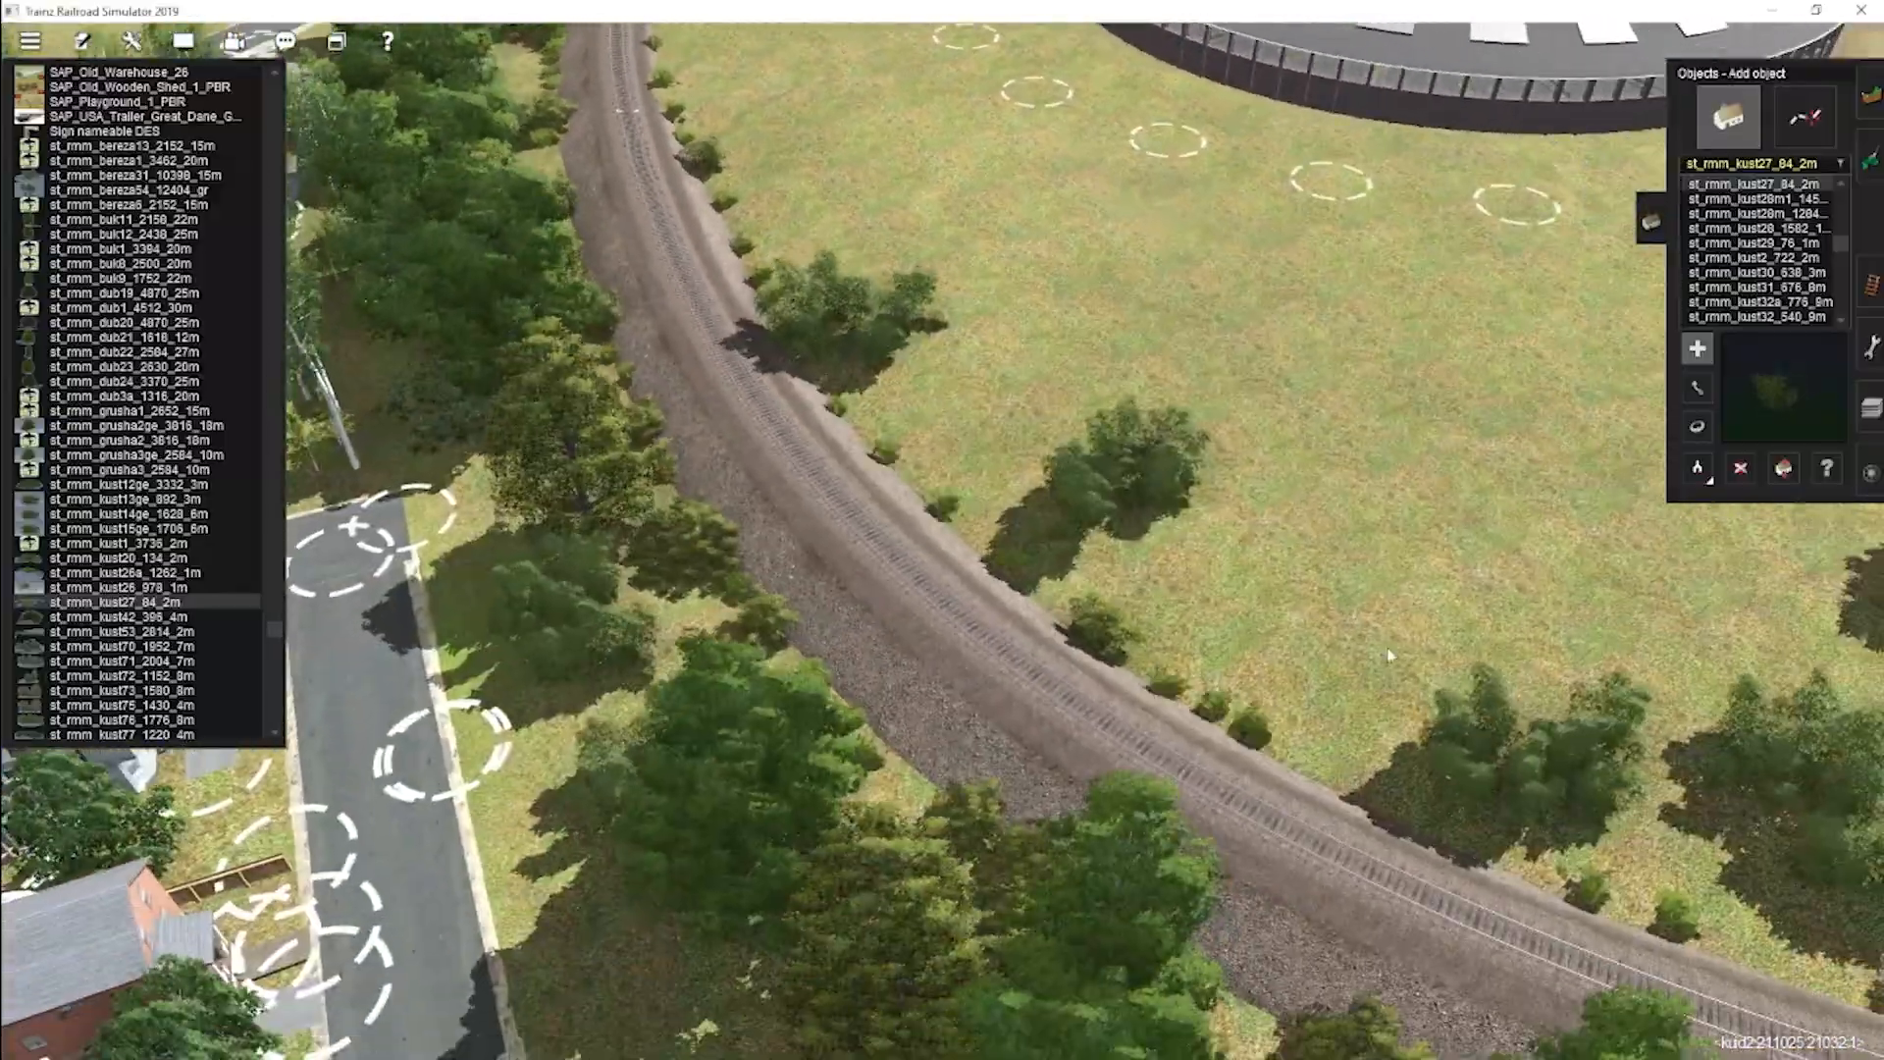
Place st_rmm_kust26_978_1m plants beside the straight embankment and delete a misplaced plant next to the track.
right_click_drag(1148, 571, 687, 707)
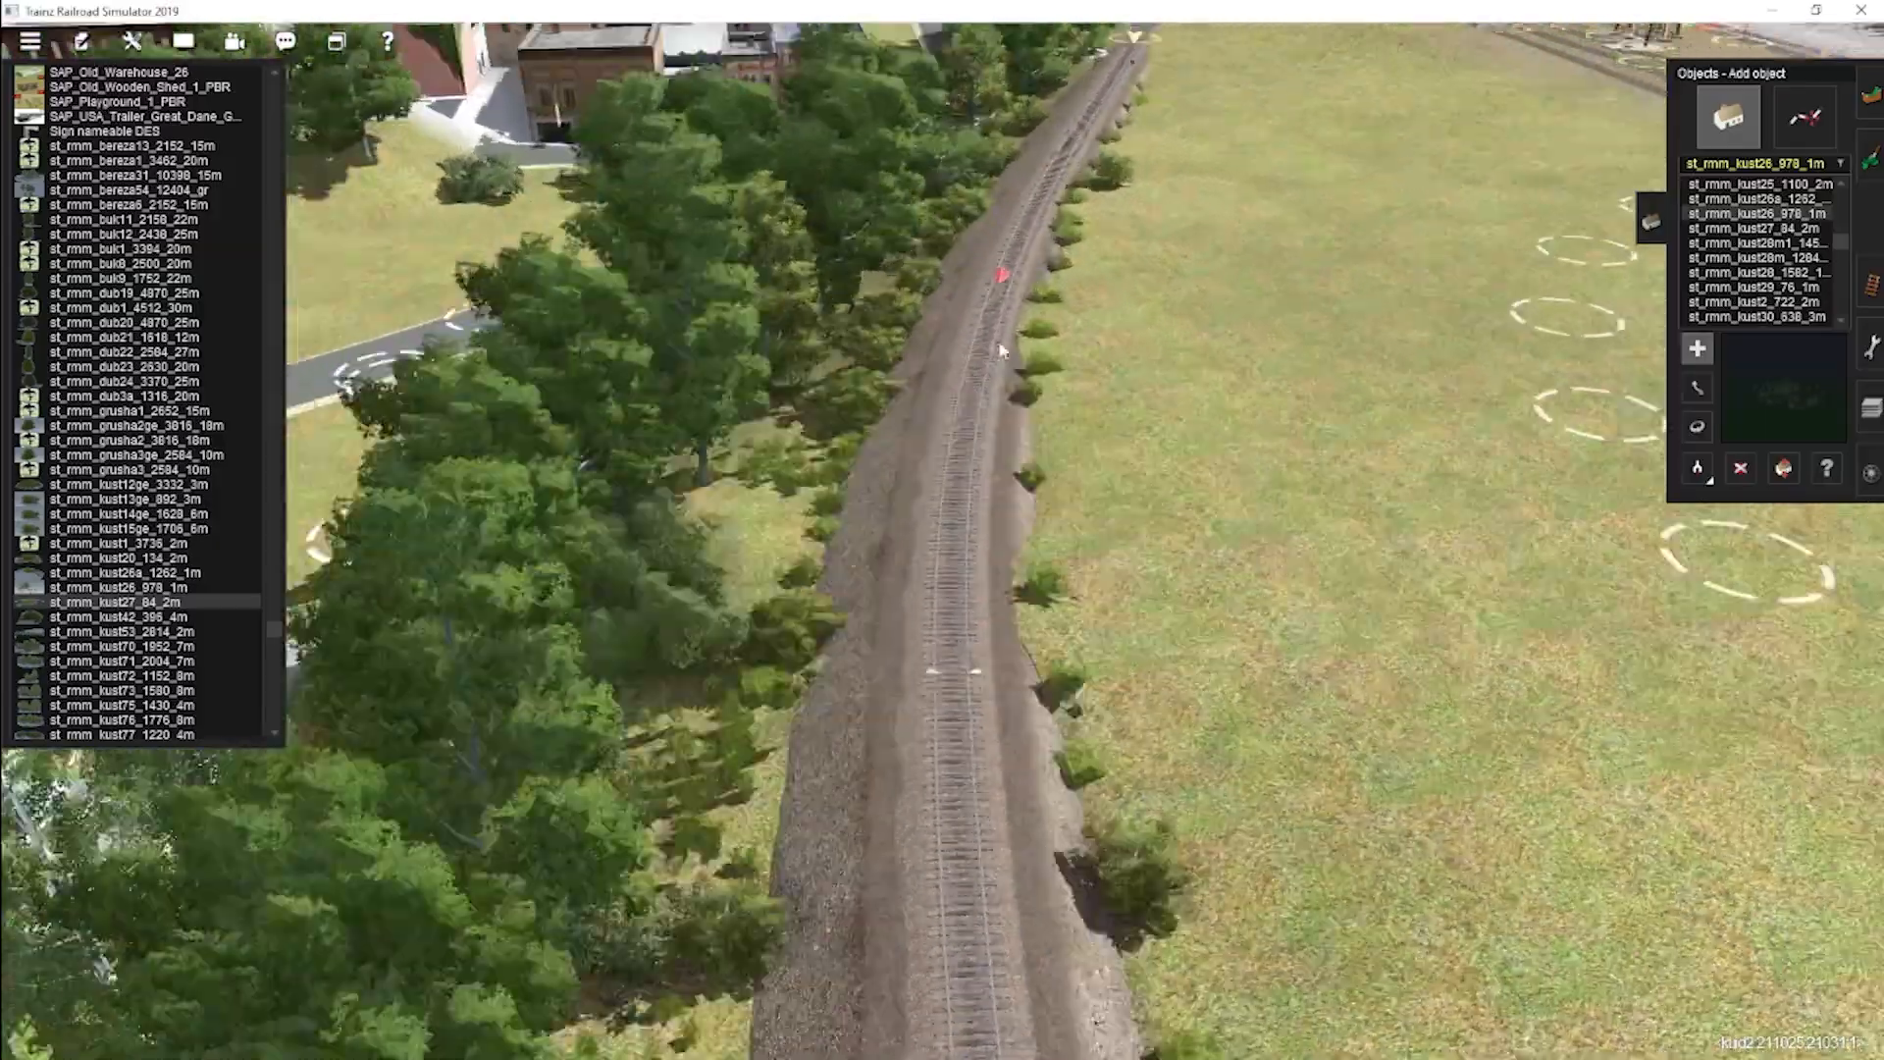
right_click(1109, 108)
key("d")
left_click(851, 642)
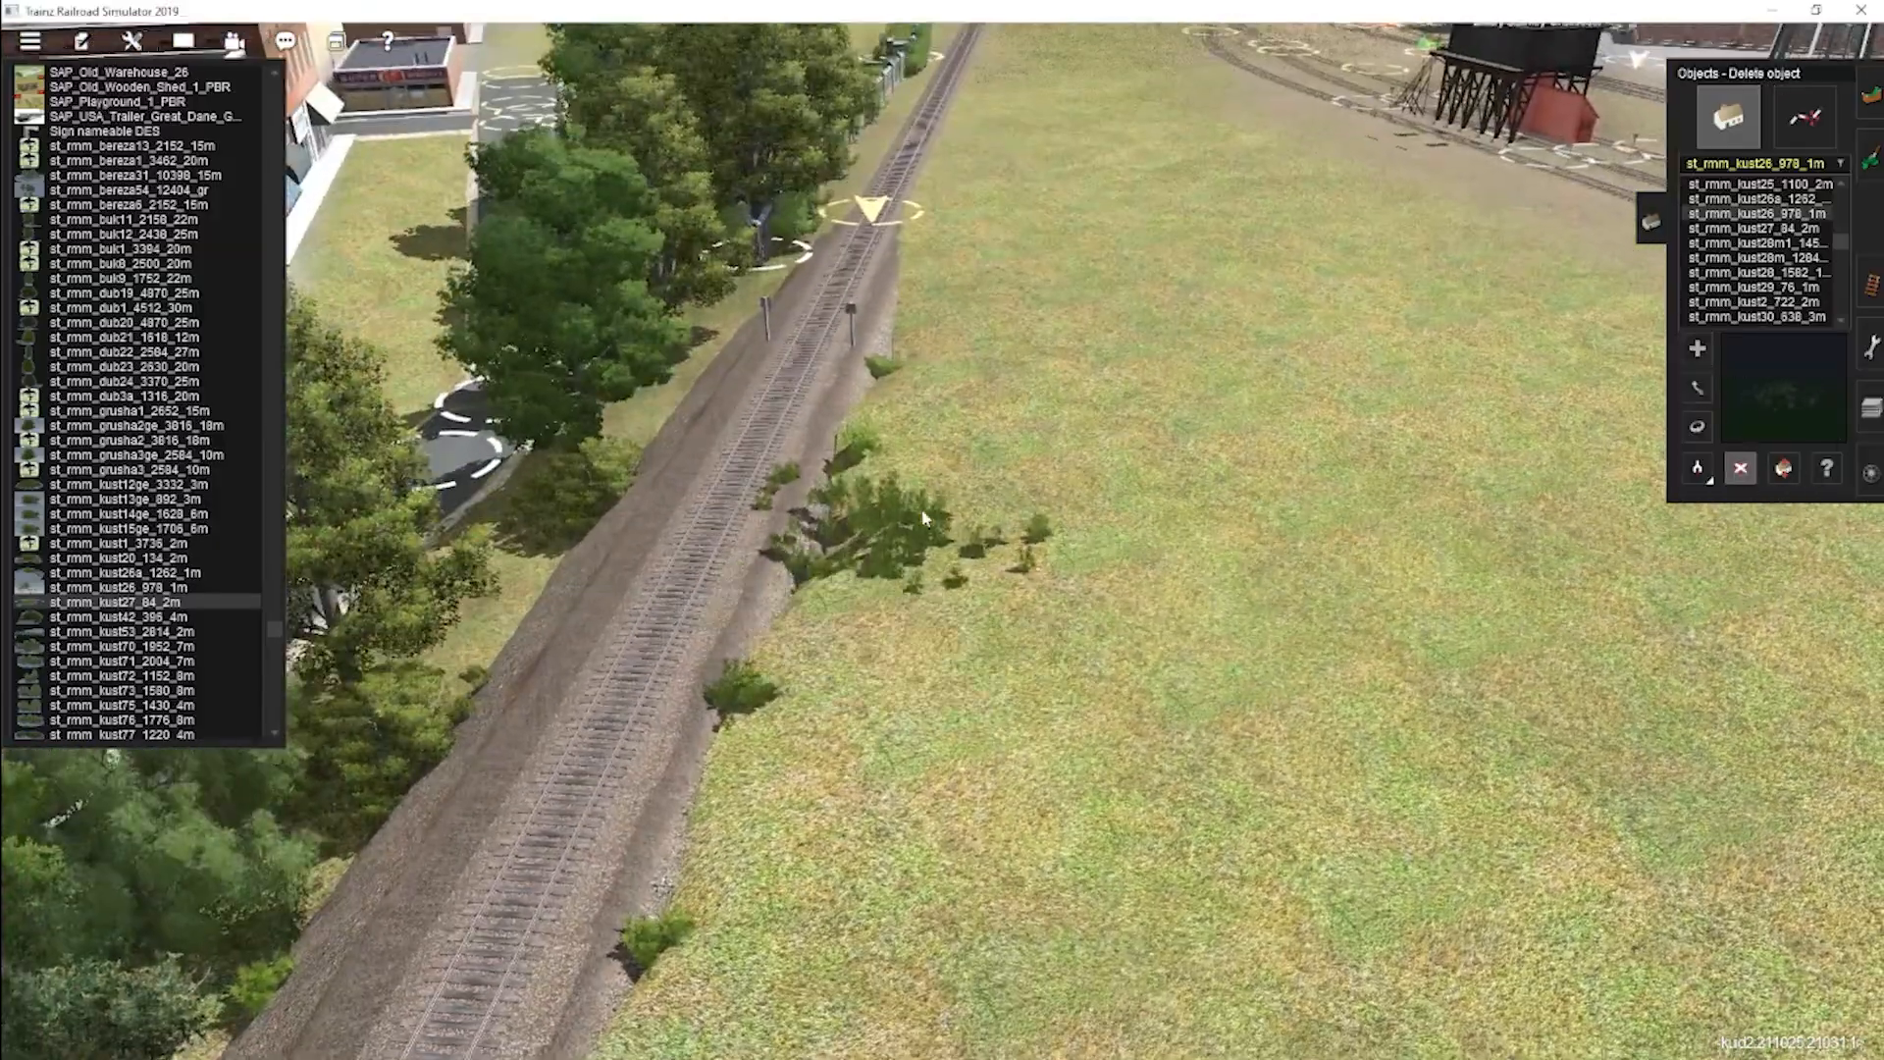
Set up the Height down topology tool with a height value of 14.43 and adjust the ground along the embankment.
left_click(1696, 388)
right_click_drag(1276, 515, 946, 706)
left_click(1870, 96)
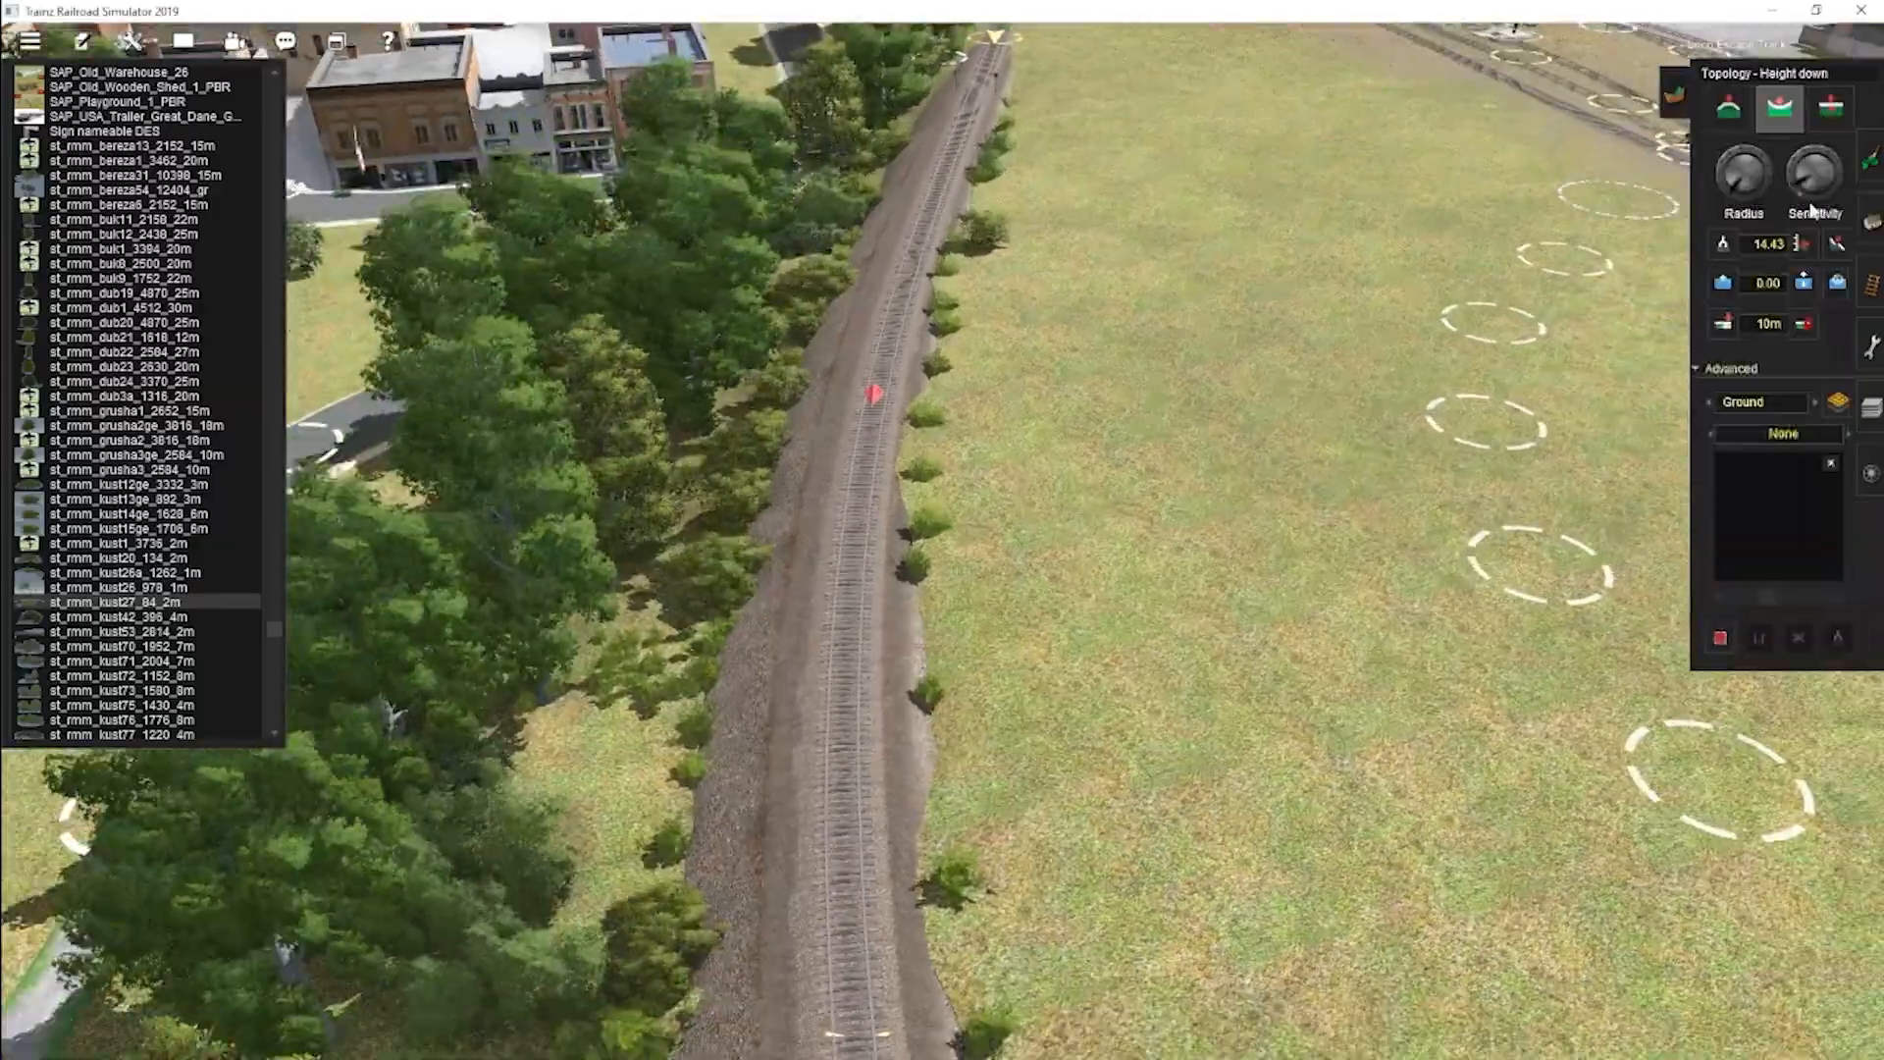
mouse_move(920, 527)
right_mouse_down()
mouse_move(959, 510)
mouse_move(1001, 789)
mouse_move(892, 797)
mouse_move(972, 525)
mouse_move(876, 748)
mouse_move(968, 487)
mouse_move(912, 610)
mouse_move(932, 677)
right_mouse_up()
left_click(1838, 243)
Pick the st_rmm_kust23_295_3m bush from existing lineside vegetation with Get object and add it along the field side of the embankment.
left_click(208, 634)
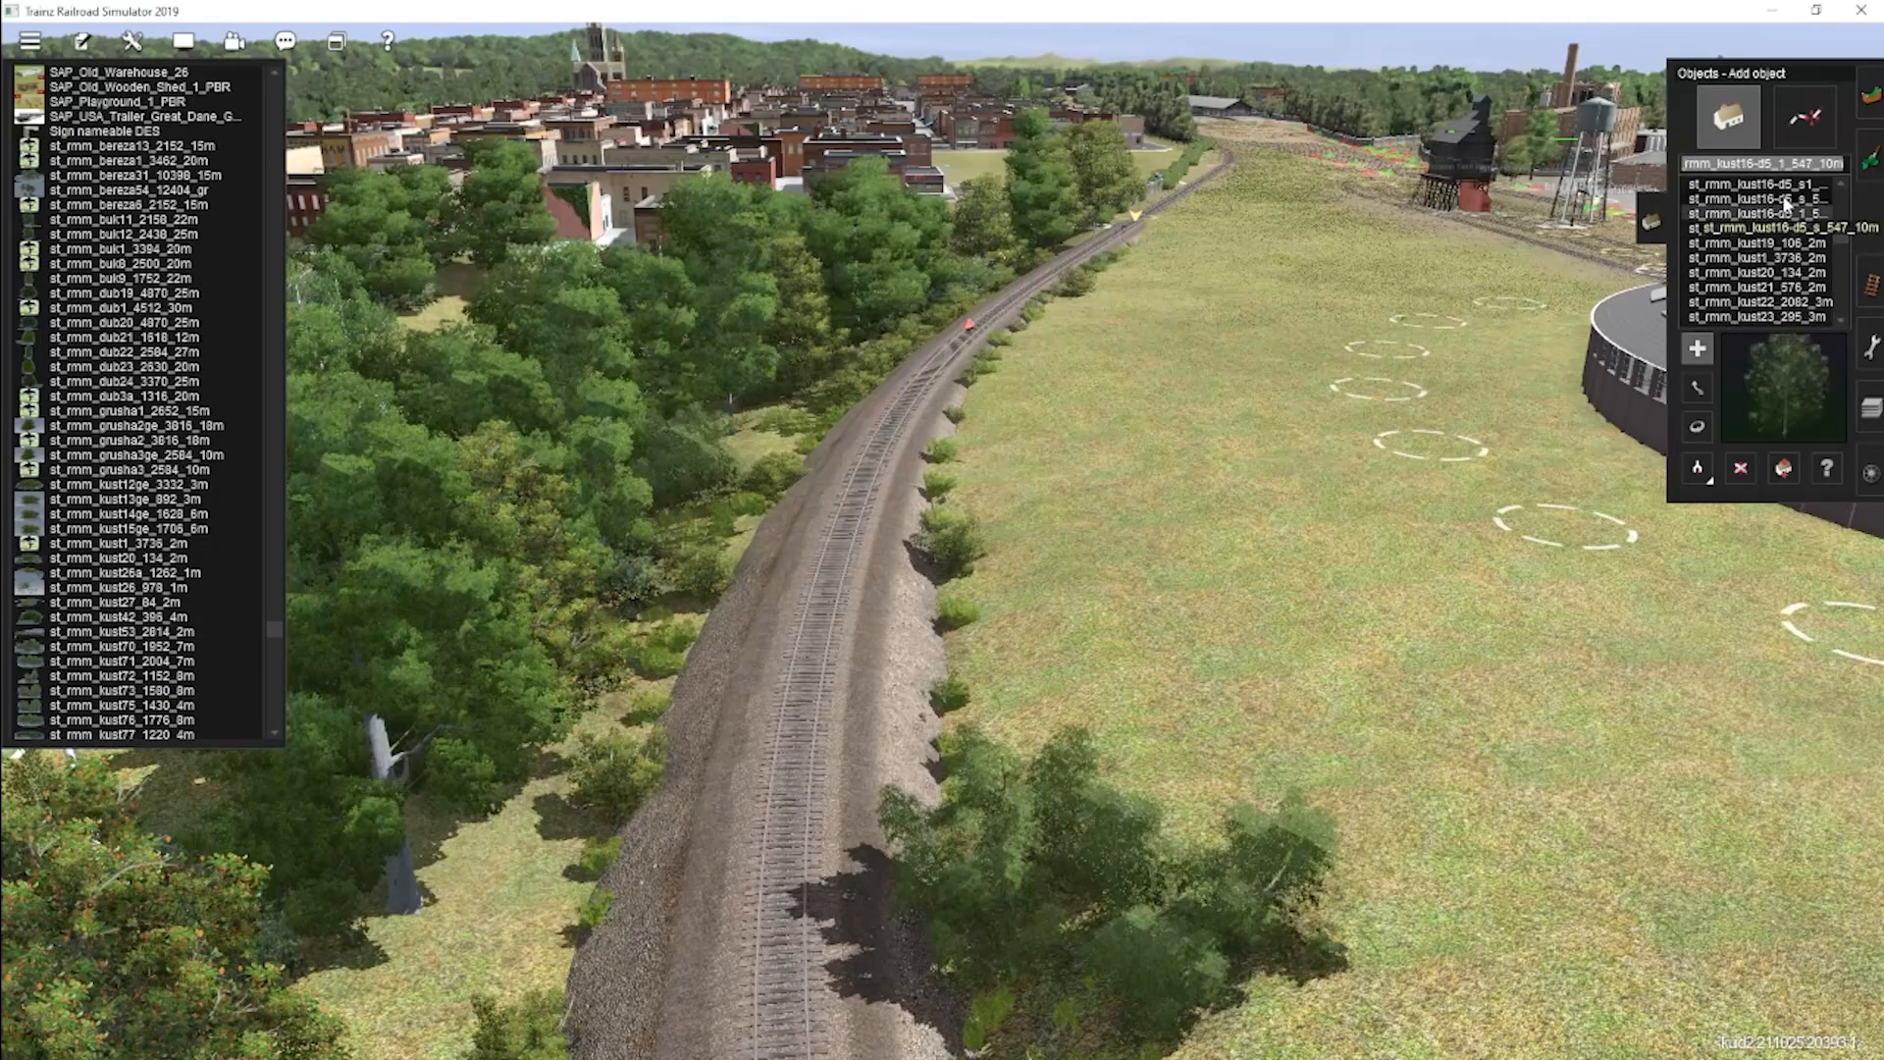
left_click(1703, 472)
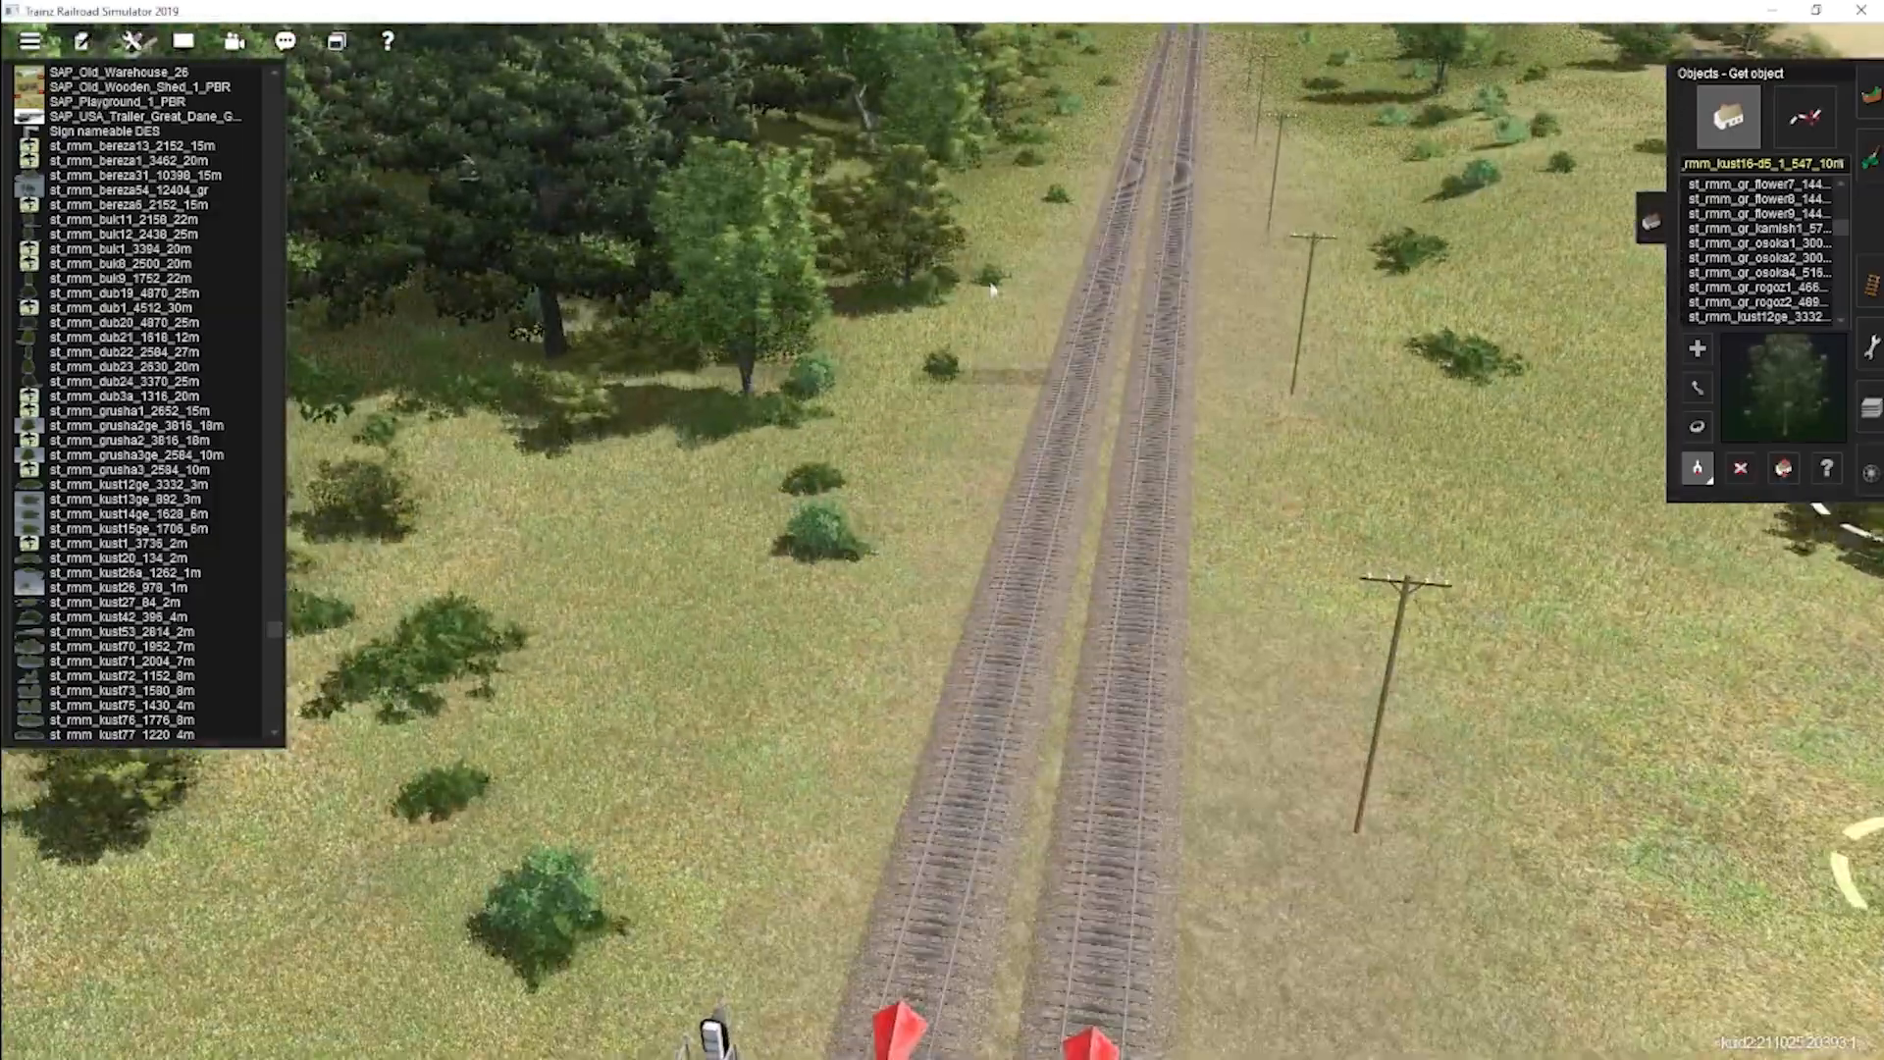
left_click(1509, 143)
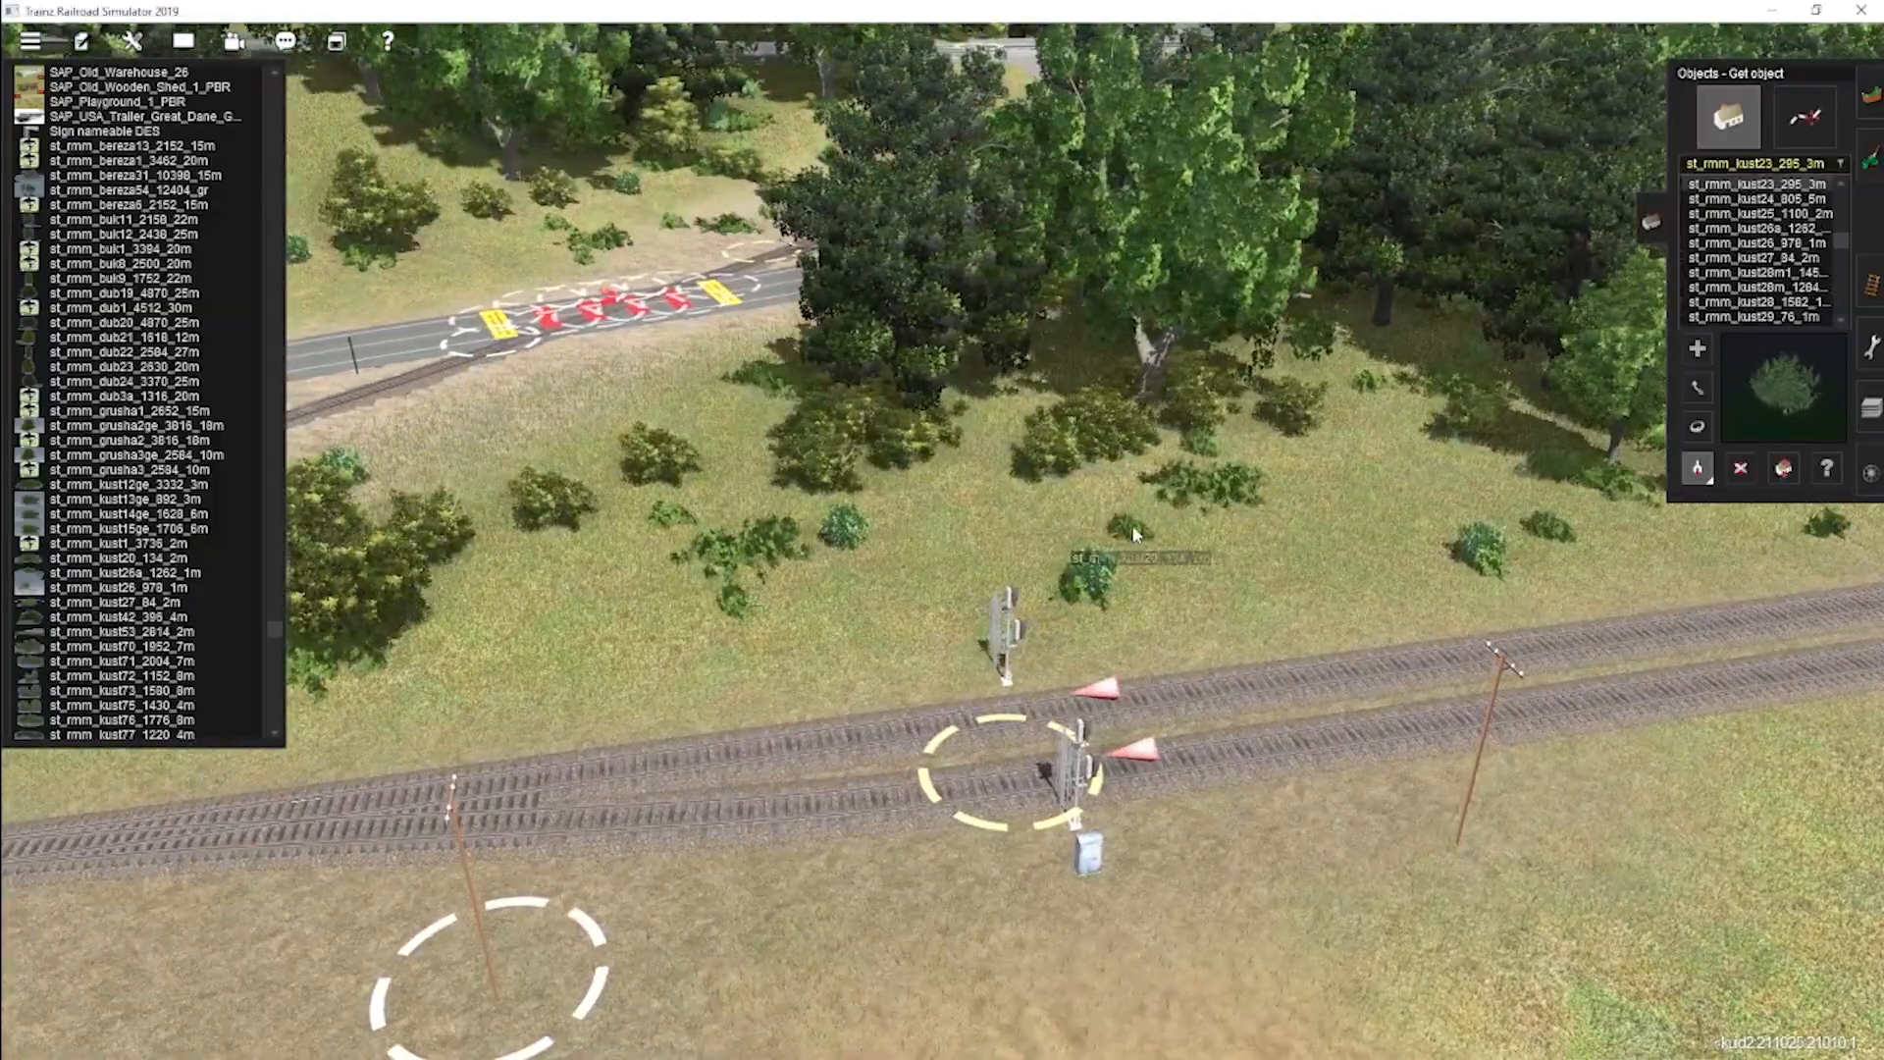
right_click(566, 236)
right_click(1212, 667)
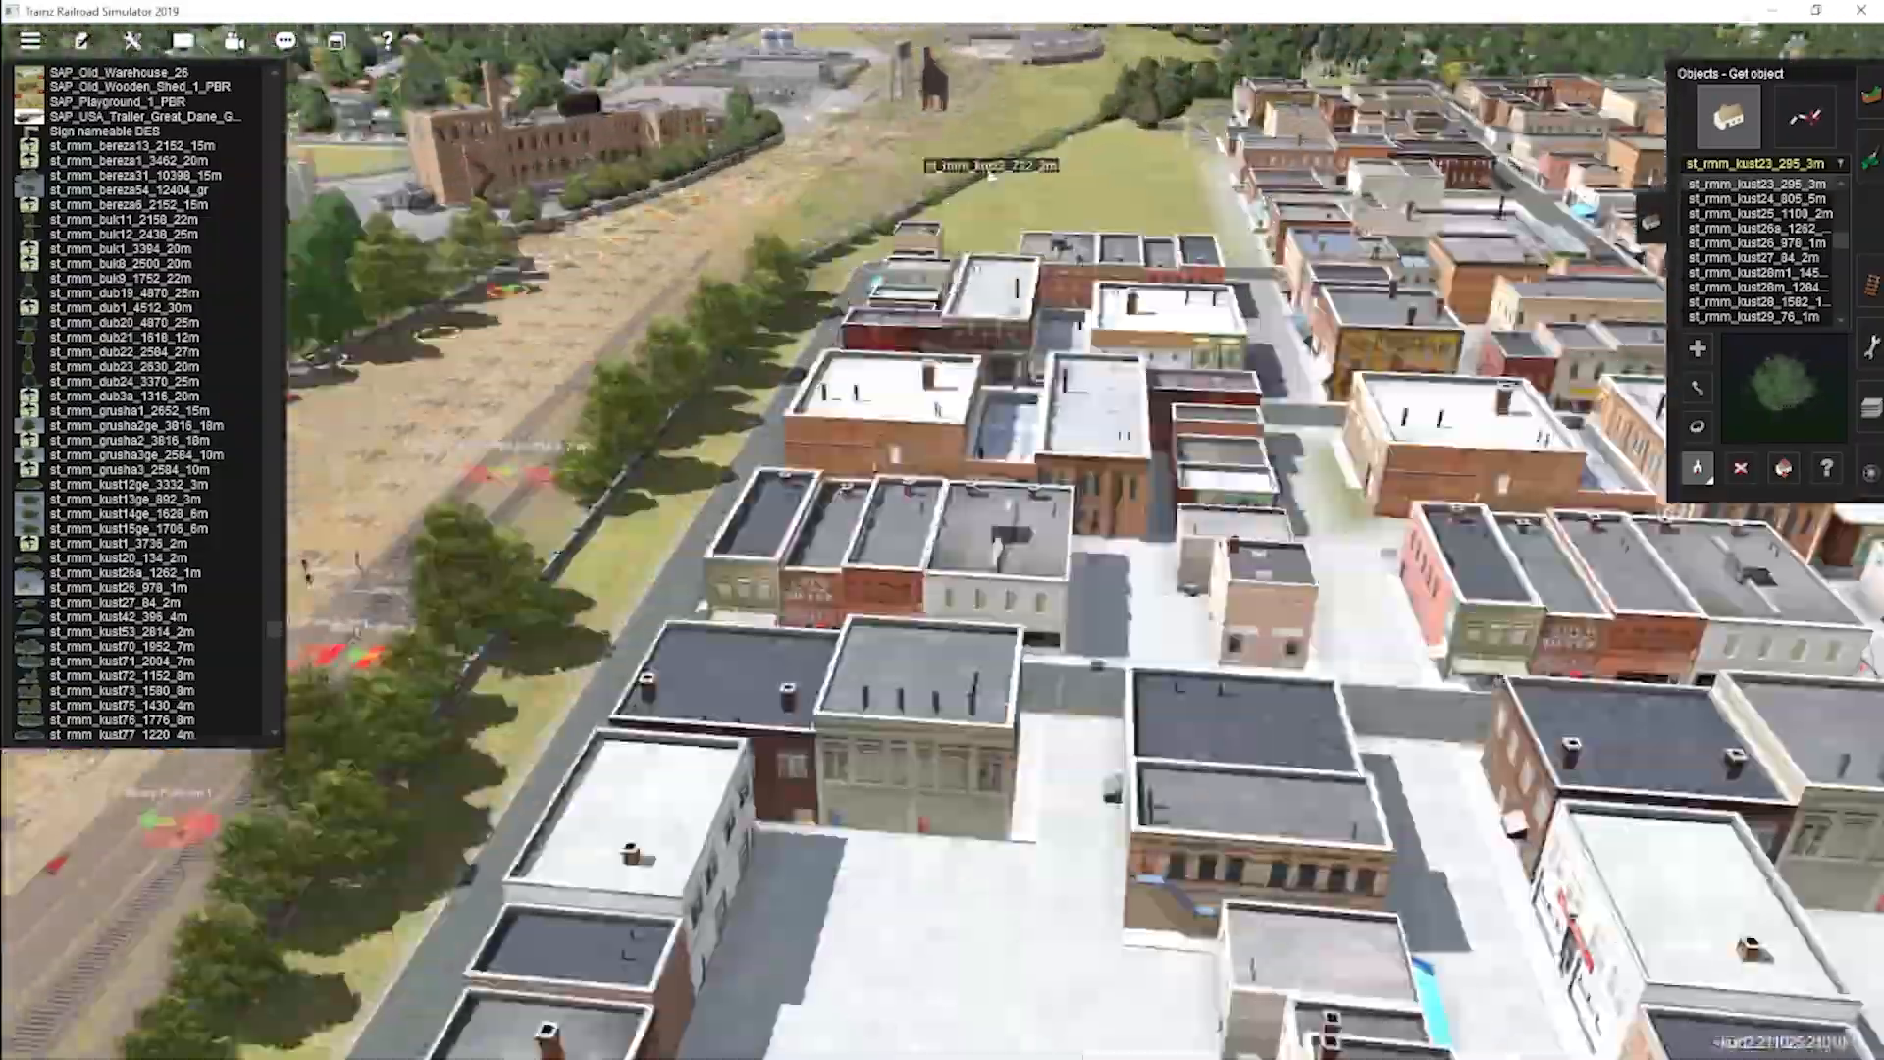
right_click(1001, 158)
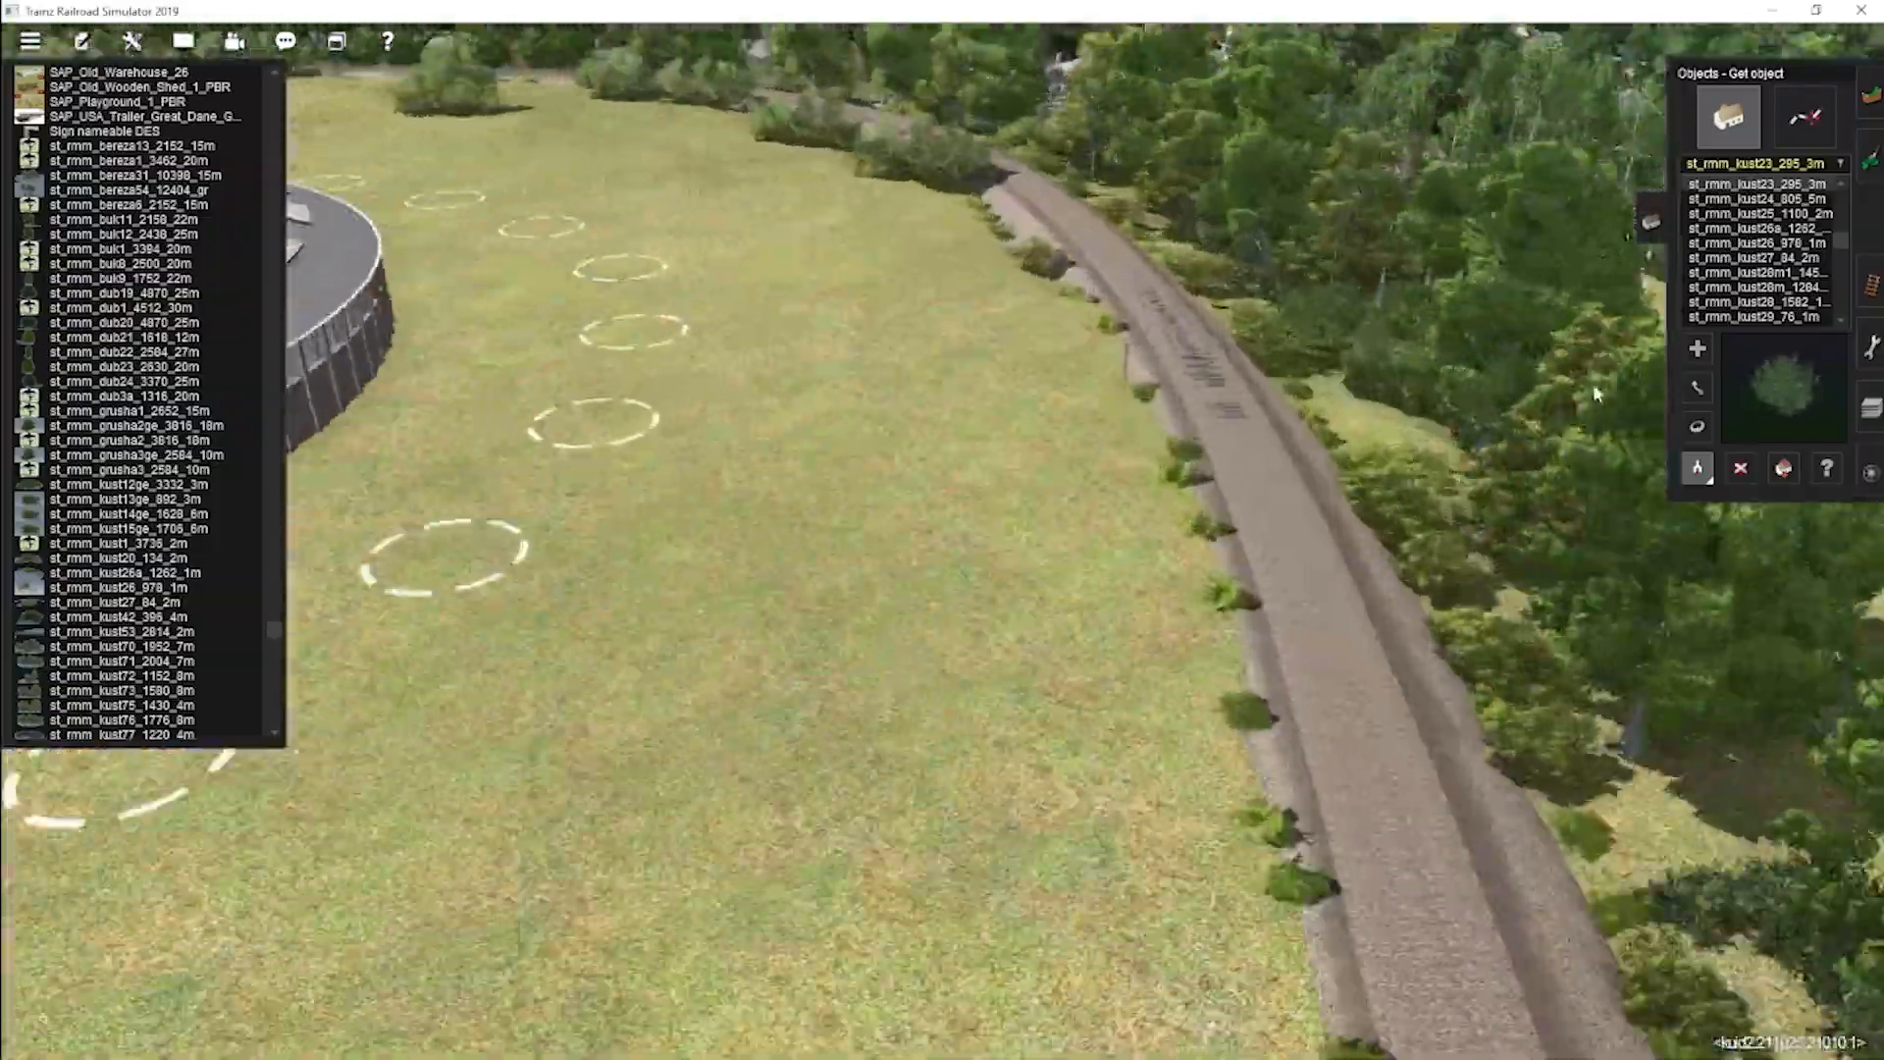
left_click(1698, 349)
Lower the ground covering the embankment track with the Height down tool.
left_click(1871, 95)
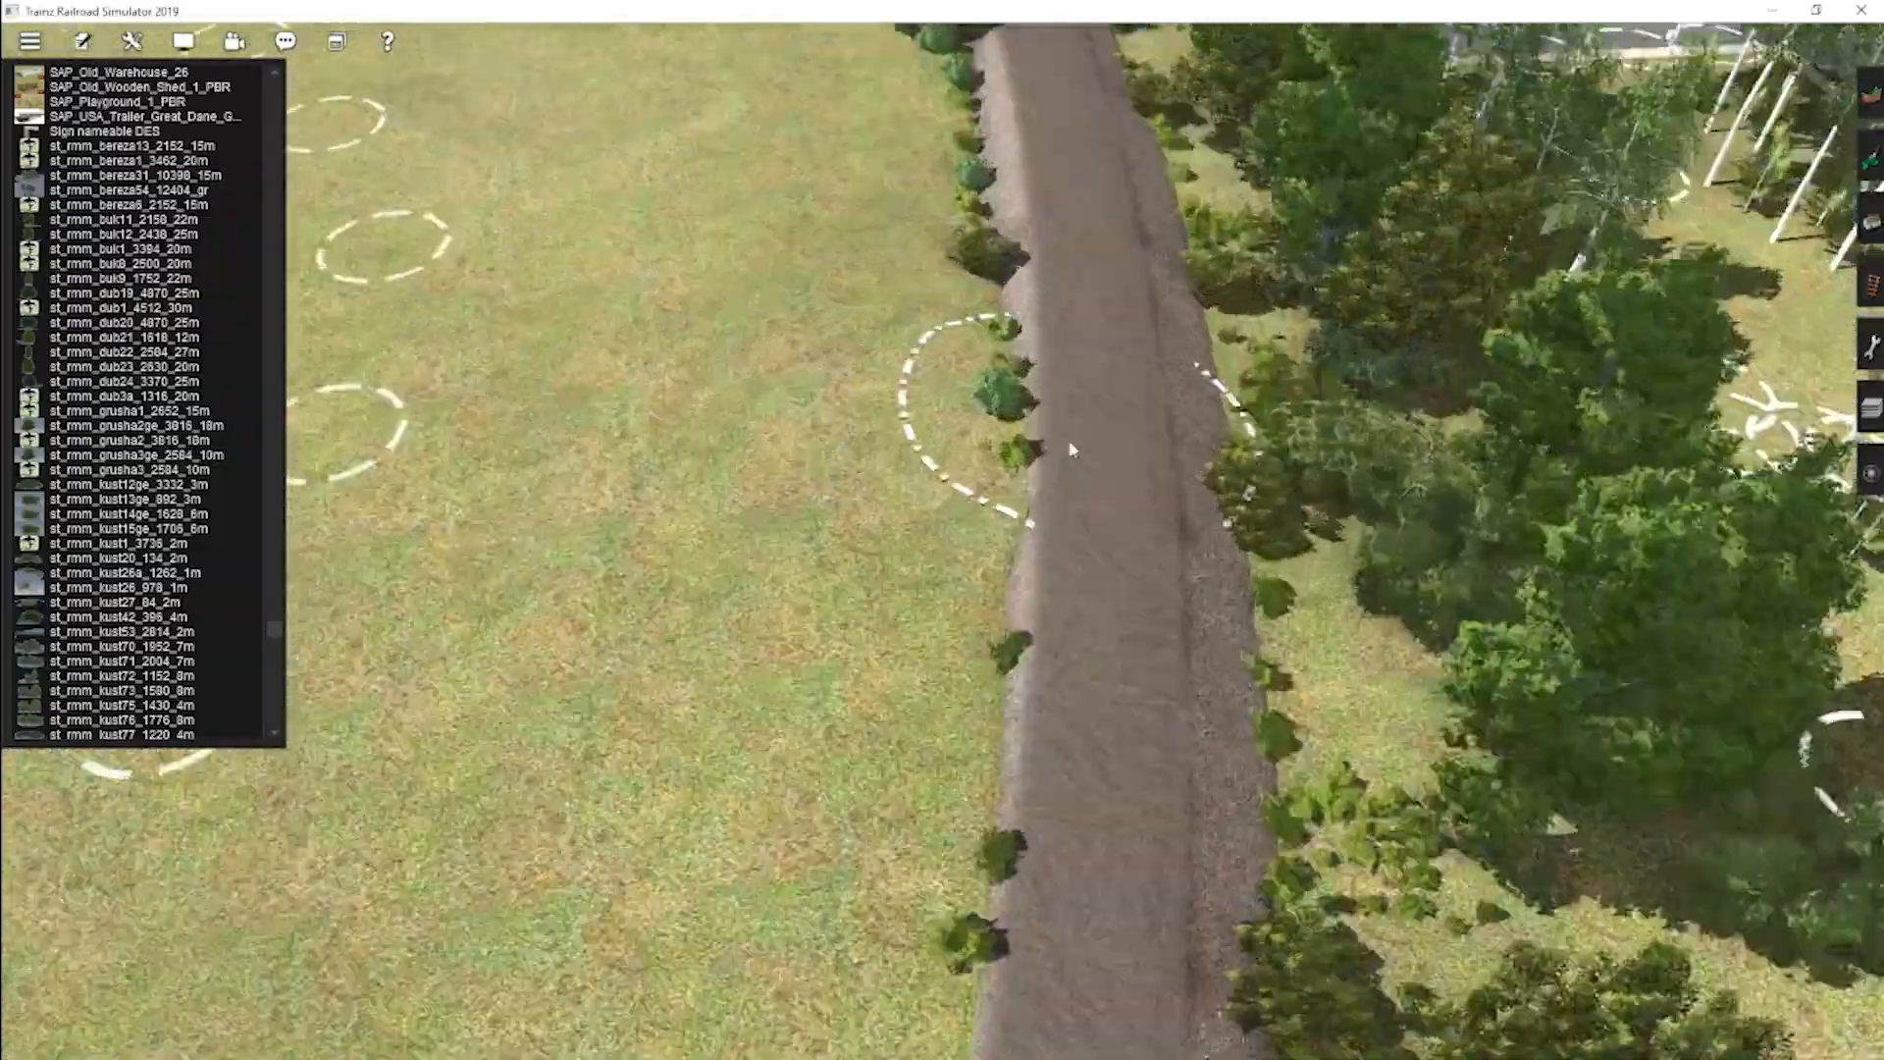
left_click(1780, 108)
right_click_drag(888, 454, 991, 505)
Add st_rmm_kust27_84_2m bushes between the existing ones along the field side of the embankment.
left_click(1874, 220)
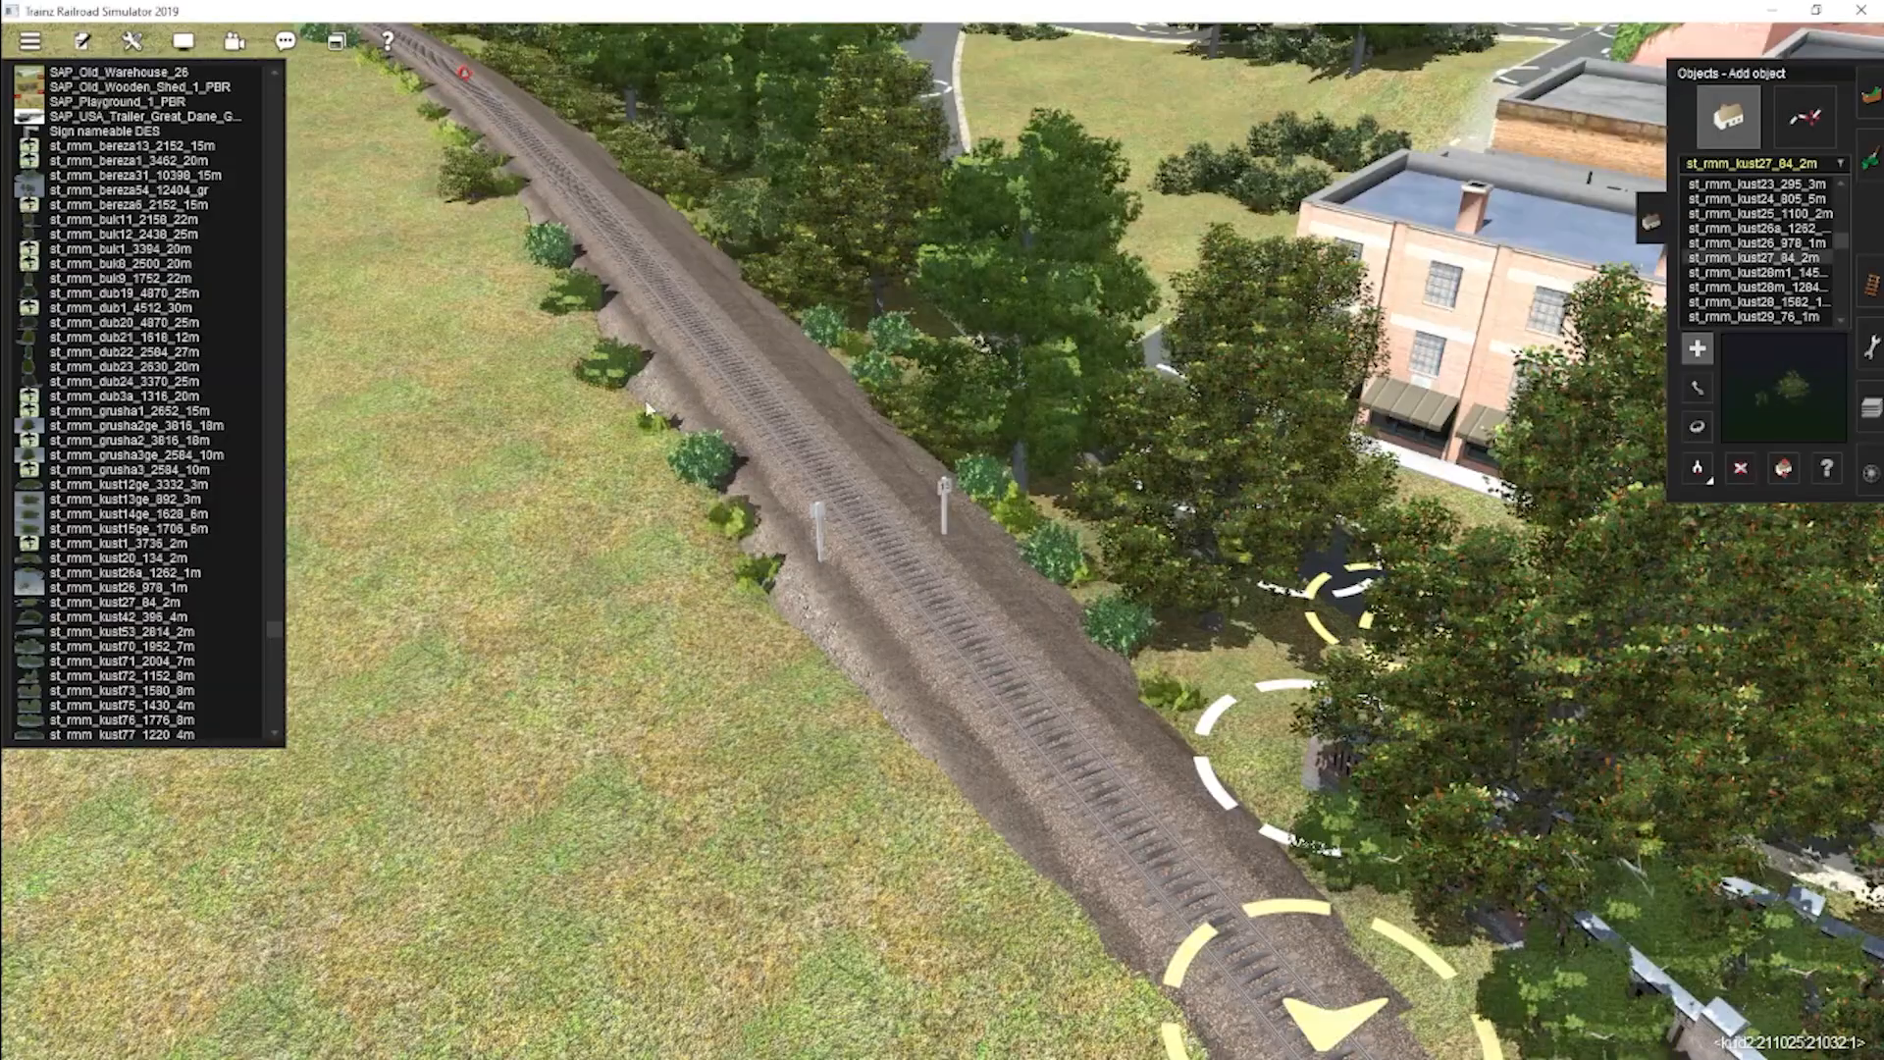
key("Up")
right_click_drag(648, 410, 736, 285)
key("Up")
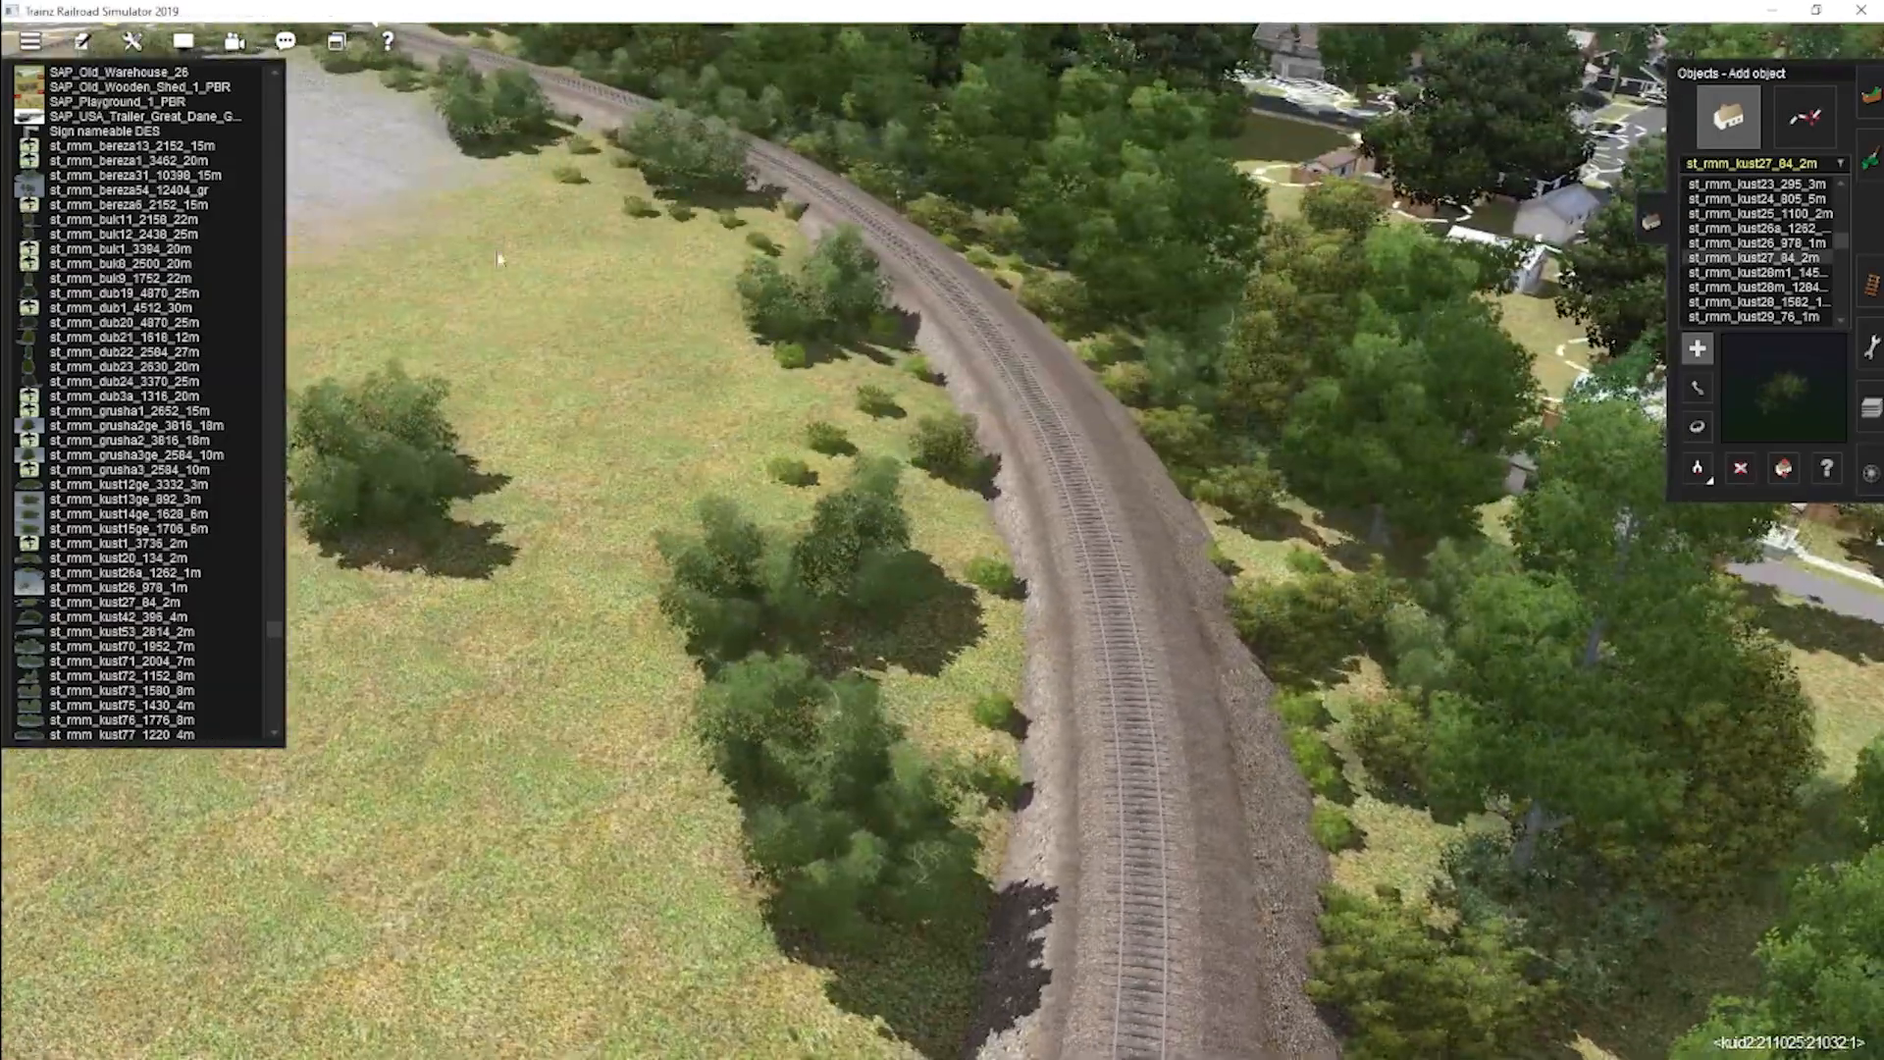
Scatter st_rmm_kust27_84_2m bushes over the grass field between the curve and the paved lot.
left_click(497, 254)
left_click(461, 376)
left_click(568, 294)
left_click(670, 282)
left_click(601, 434)
right_click_drag(602, 434, 500, 363)
scroll(1799, 239, "up", 2)
right_click_drag(957, 469, 844, 432)
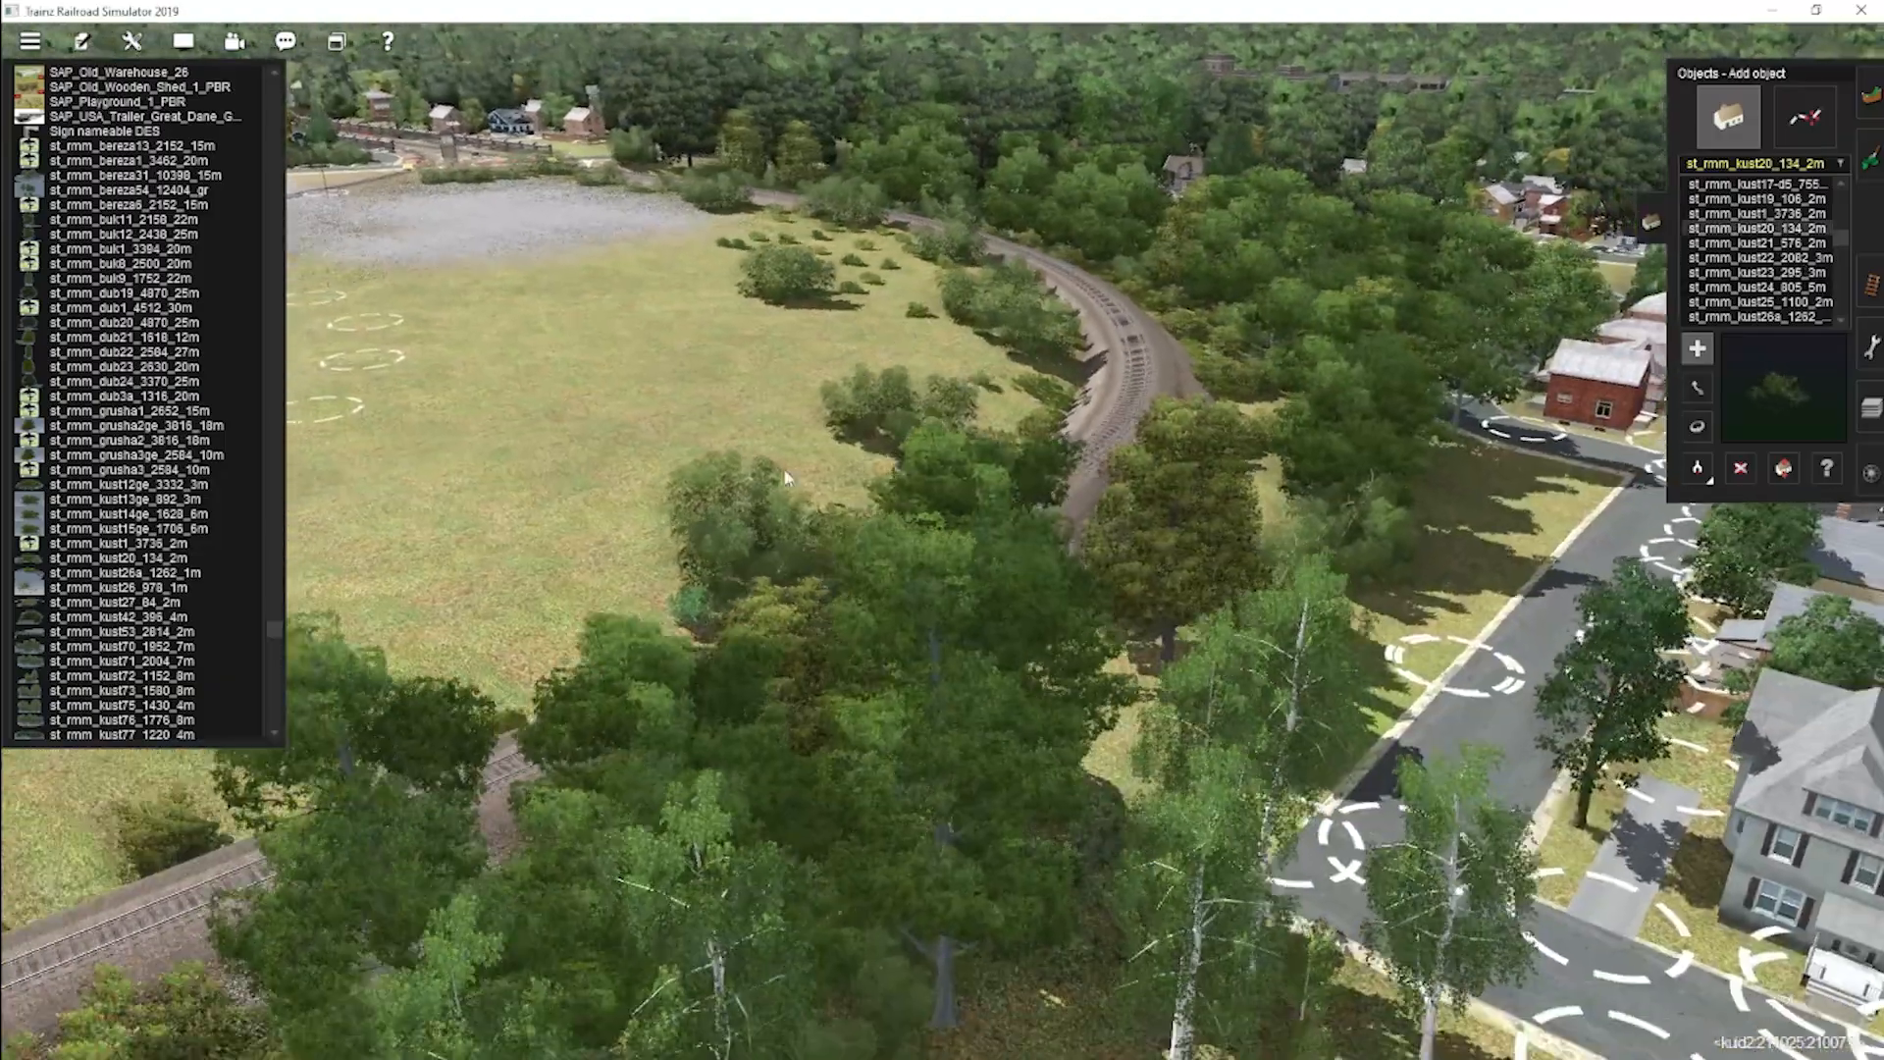
Scatter st_rmm_kust20_134_2m bushes across the open field beside the roundhouse.
left_click(715, 429)
left_click(1039, 543)
right_click_drag(715, 429, 1276, 510)
left_click(922, 475)
left_click(819, 470)
left_click(693, 405)
left_click(605, 257)
left_click(681, 218)
Mix st_rmm_kust23_295_3m bushes in among the small bushes on the roundhouse field.
left_click(1161, 736)
left_click(1242, 694)
left_click(1320, 540)
left_click(1395, 410)
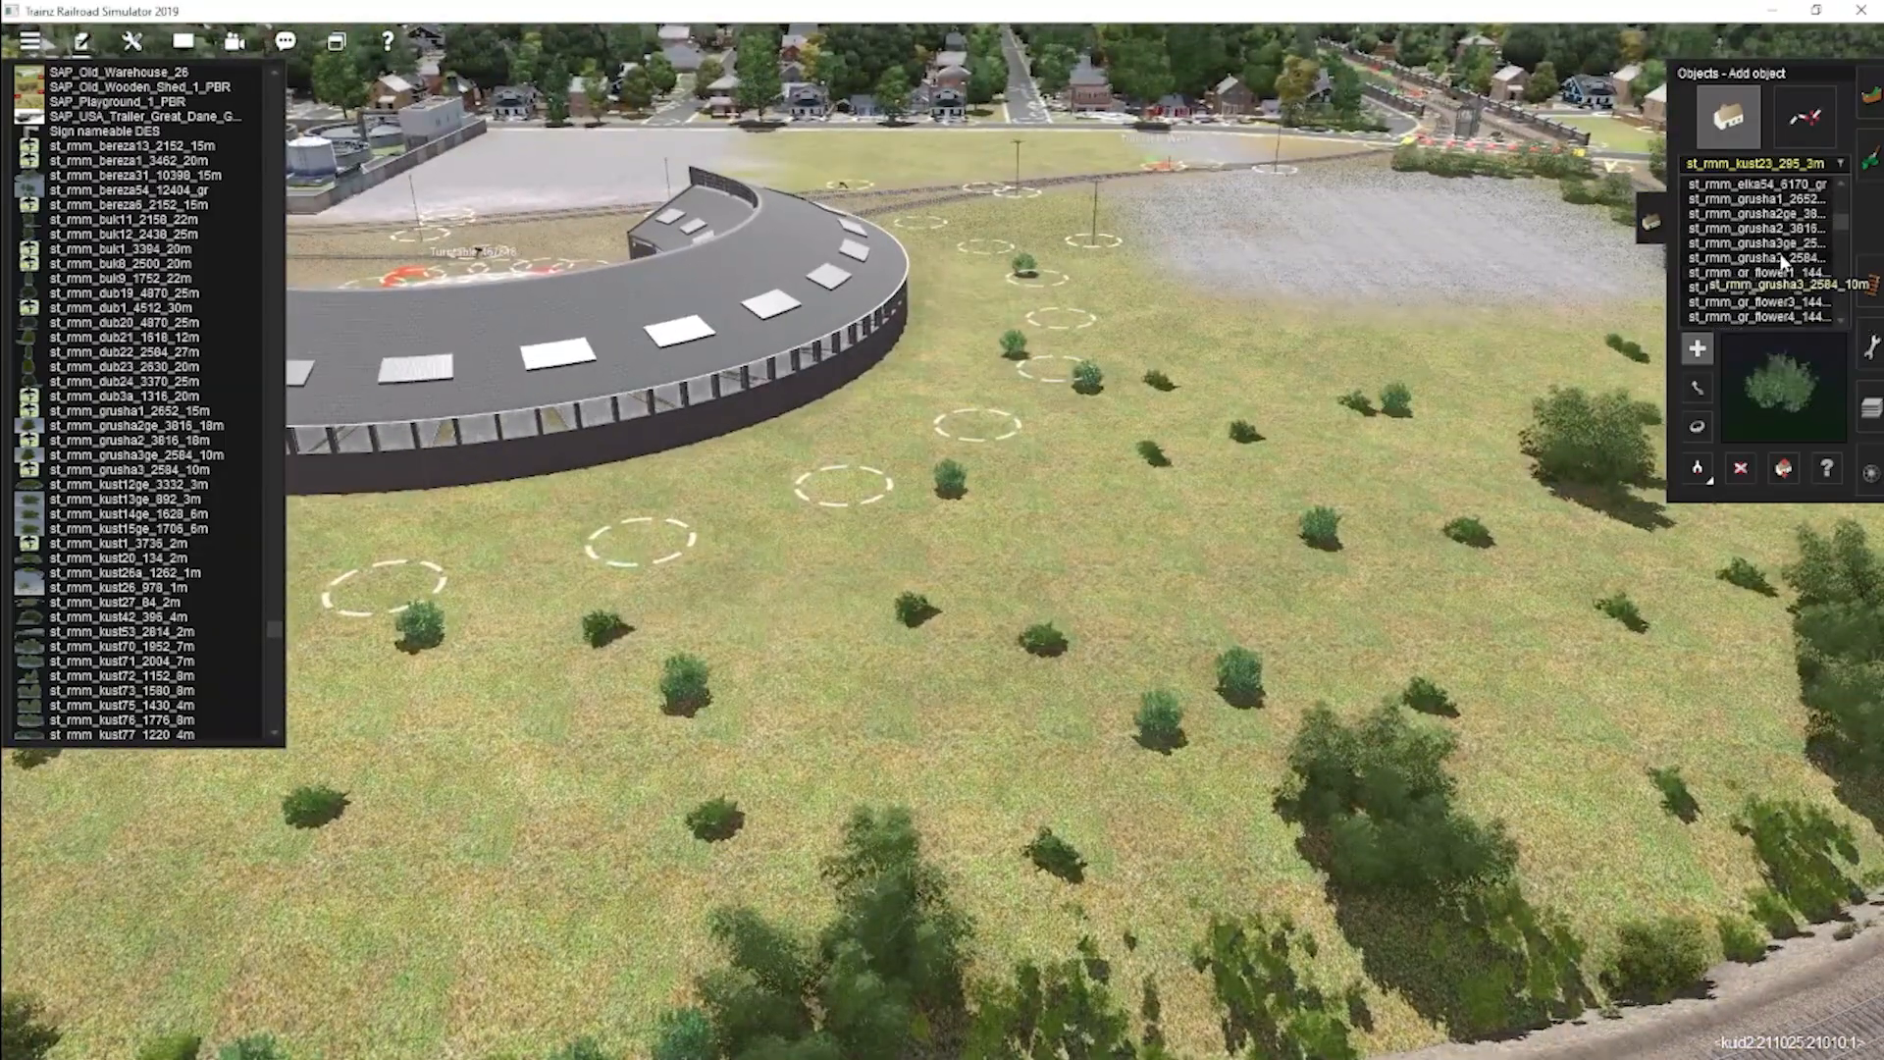
Spread larger st_rmm_kust14ge_1628_6m and st_rmm_kust12ge_3332_3m bushes over the field from the coaling tower around the roundhouse.
right_click_drag(663, 692, 1079, 103)
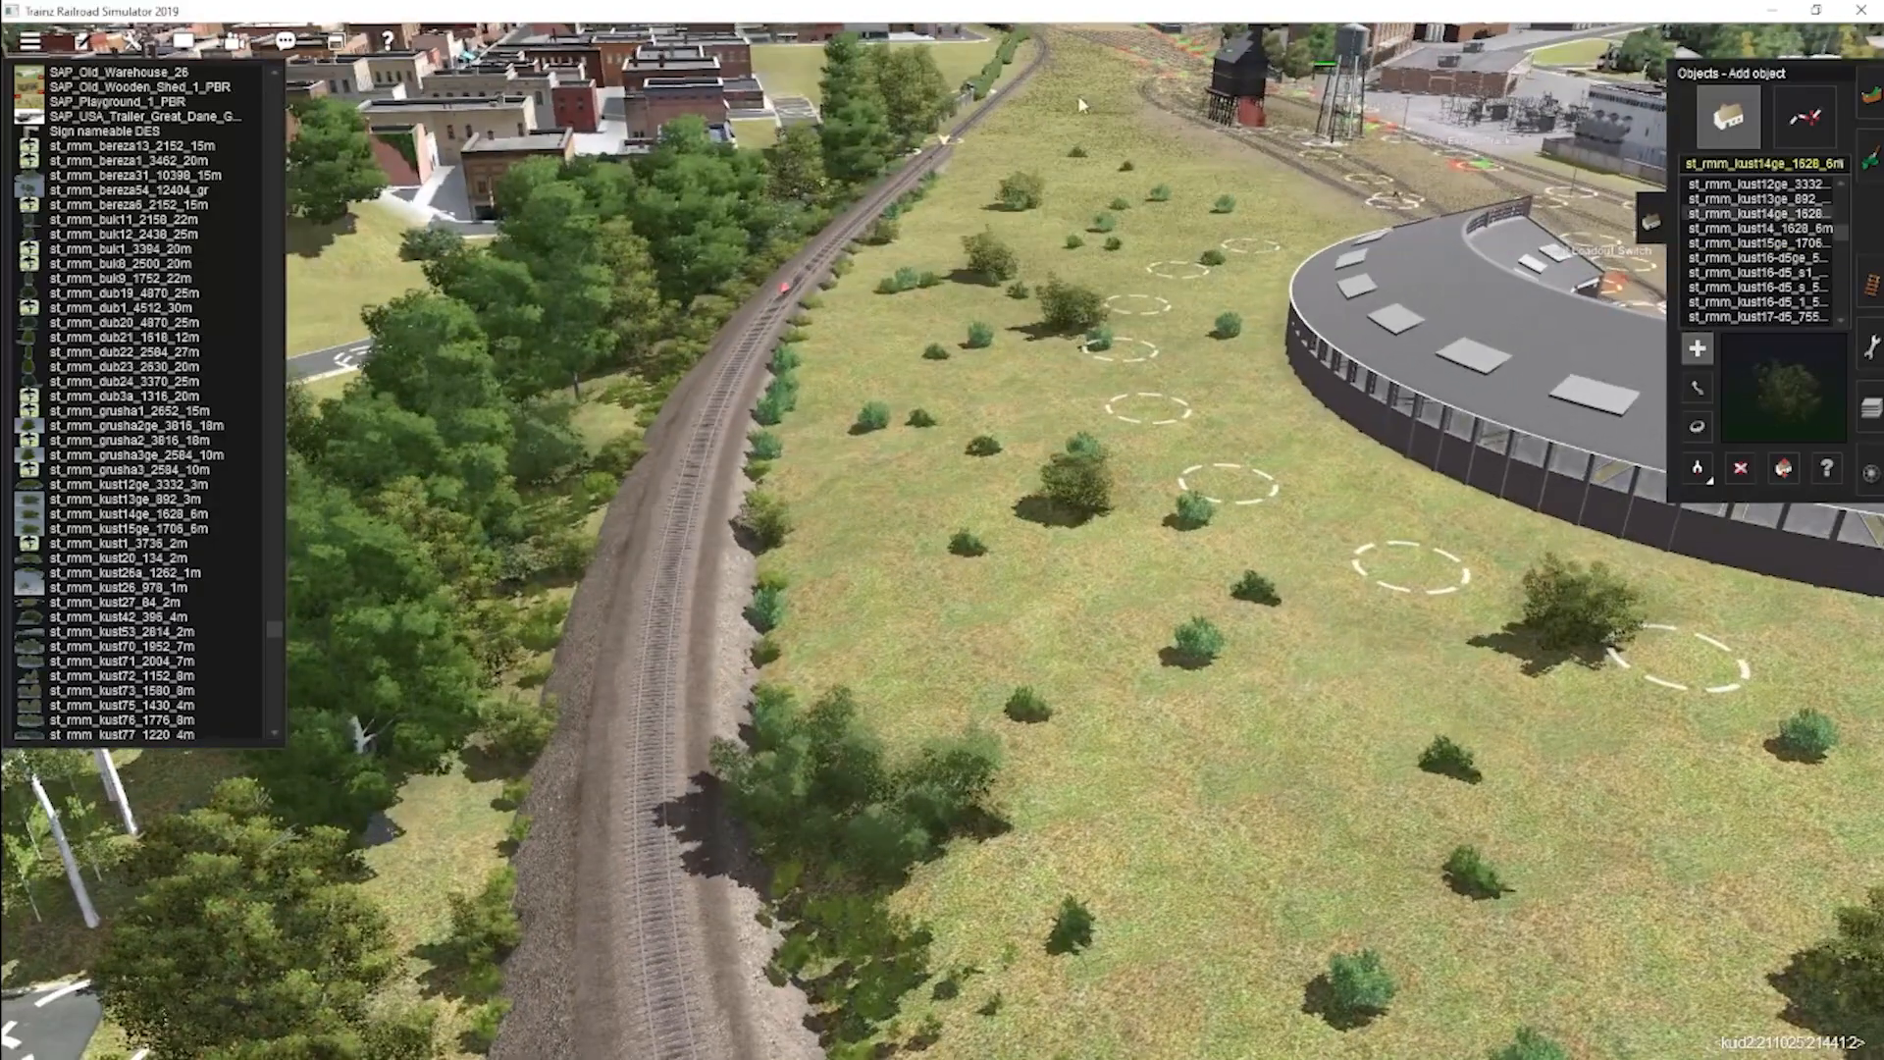
left_click(967, 186)
right_click_drag(967, 187, 942, 471)
left_click(863, 539)
right_click_drag(863, 539, 942, 542)
scroll(1802, 277, "up", 1)
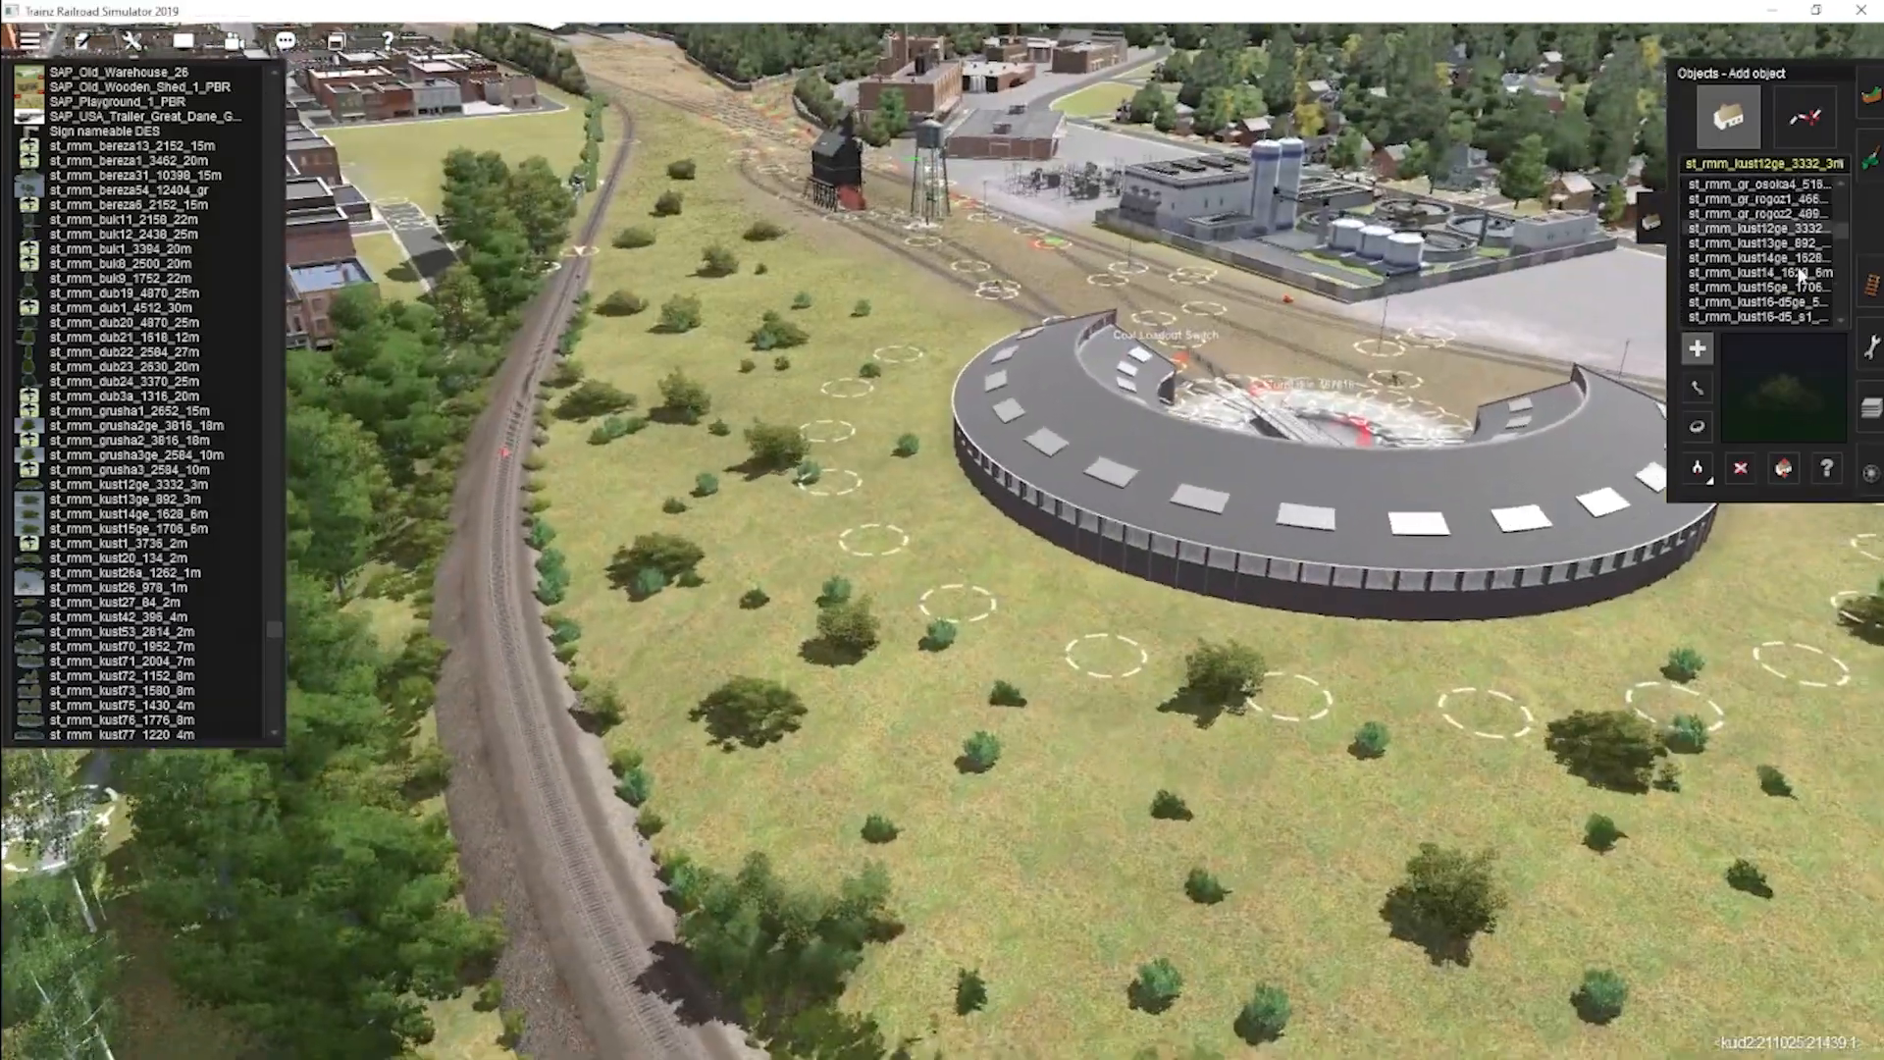
right_click_drag(933, 704, 1178, 834)
scroll(1761, 296, "up", 3)
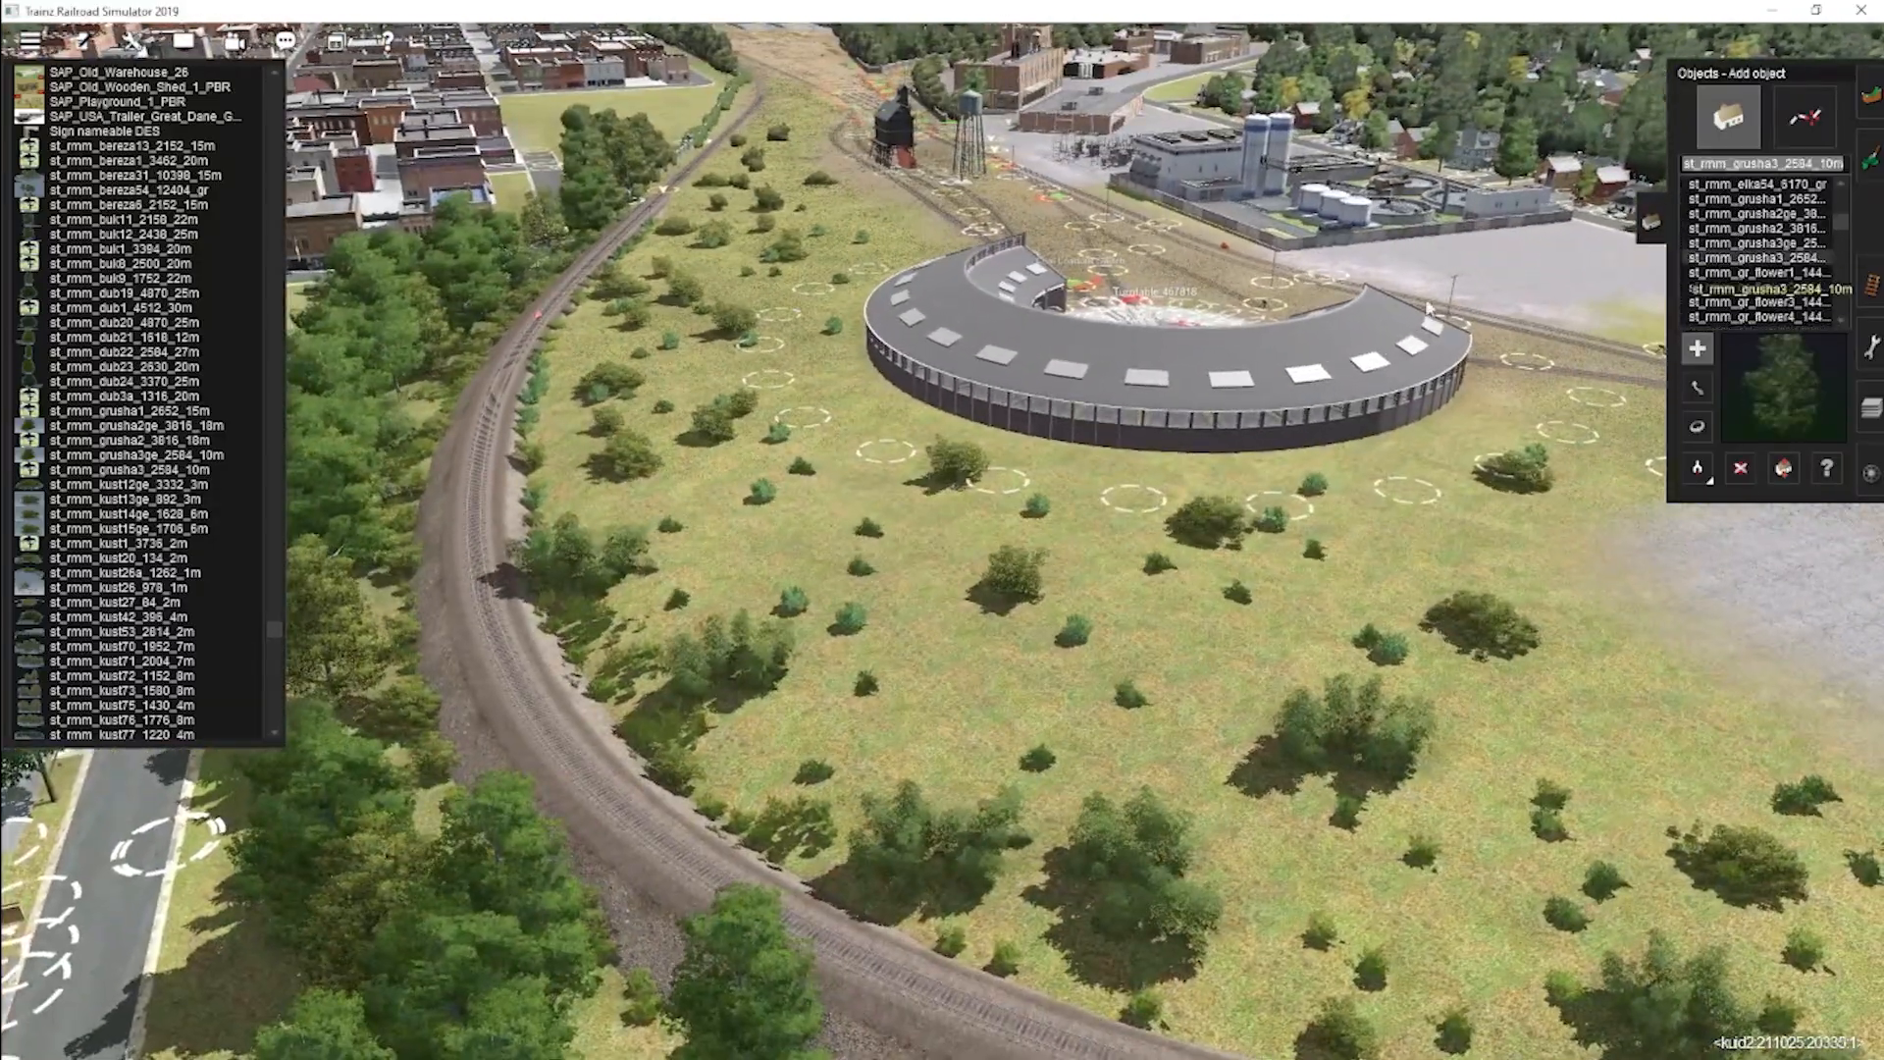
Place st_rmm_grusha3_2584_10m and st_rmm_grusha2ge_3816_18m trees across the field between the embankment and the roundhouse.
right_click_drag(1079, 698, 942, 530)
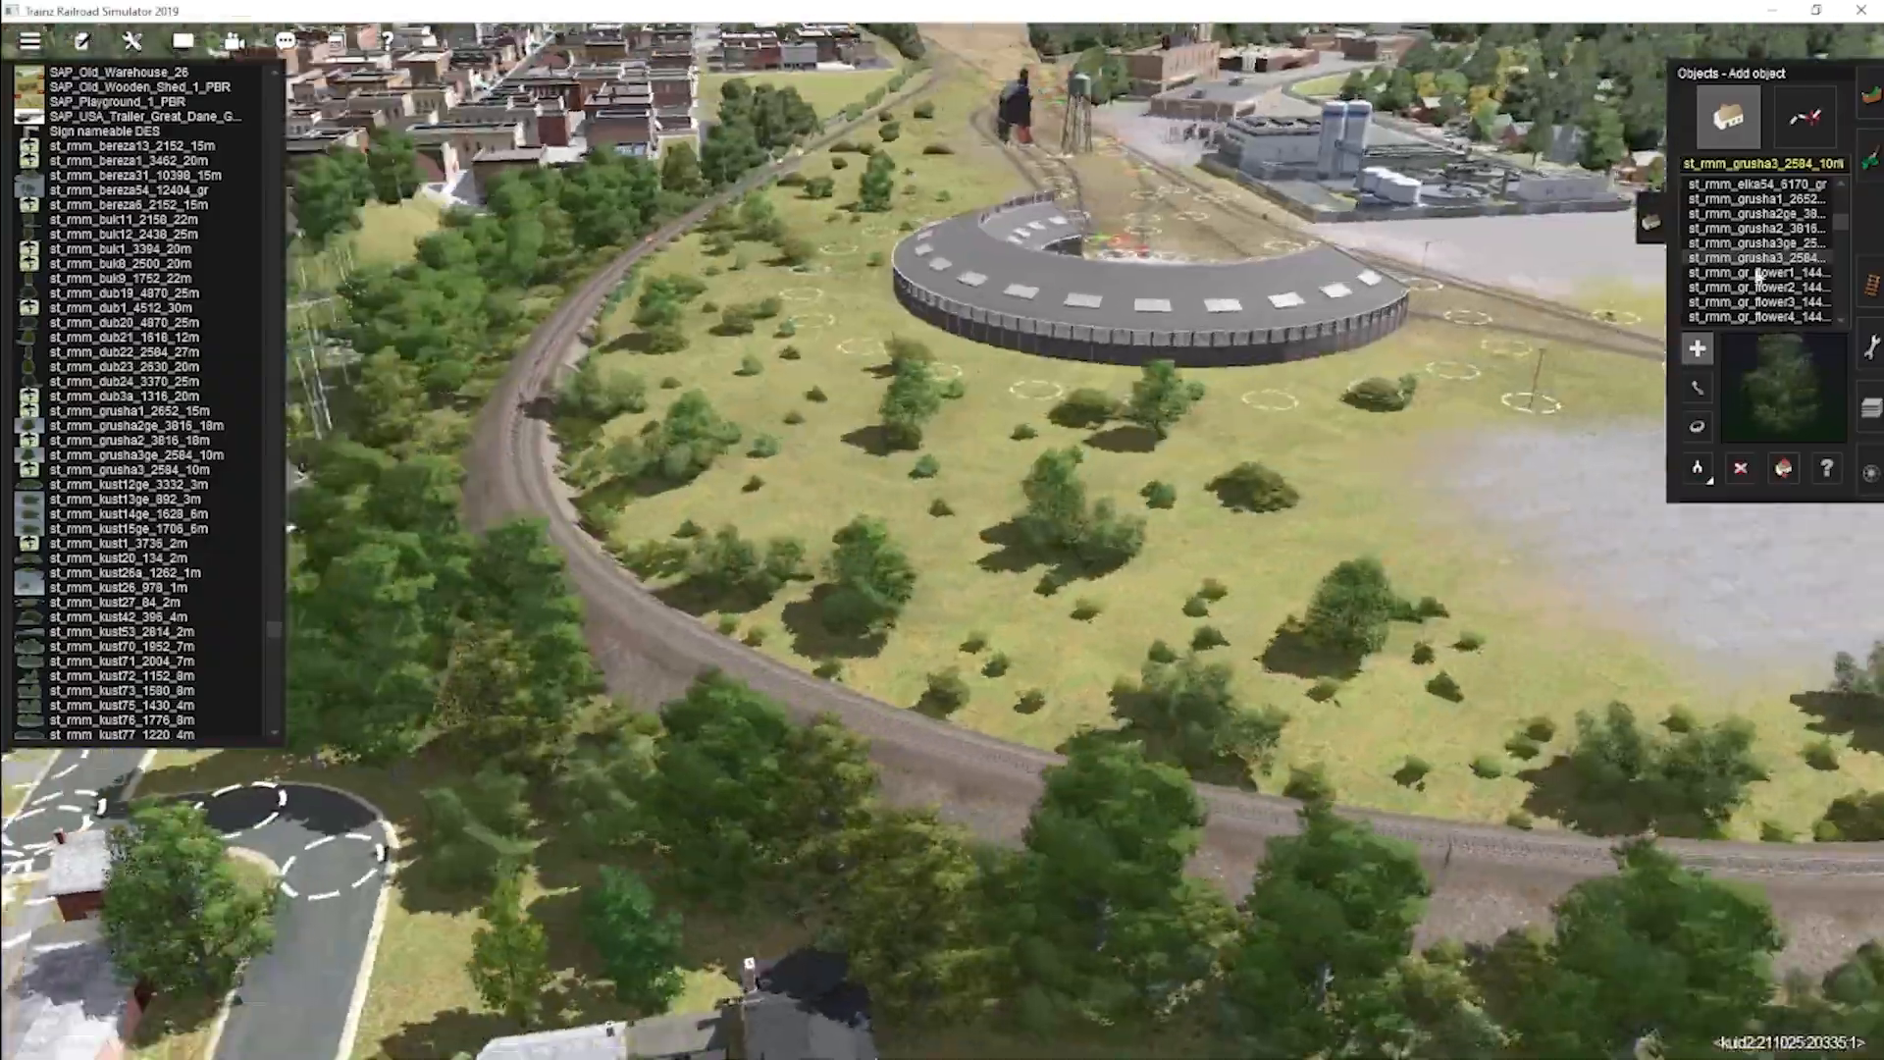
left_click(1757, 214)
left_click(810, 432)
right_click_drag(733, 330, 757, 655)
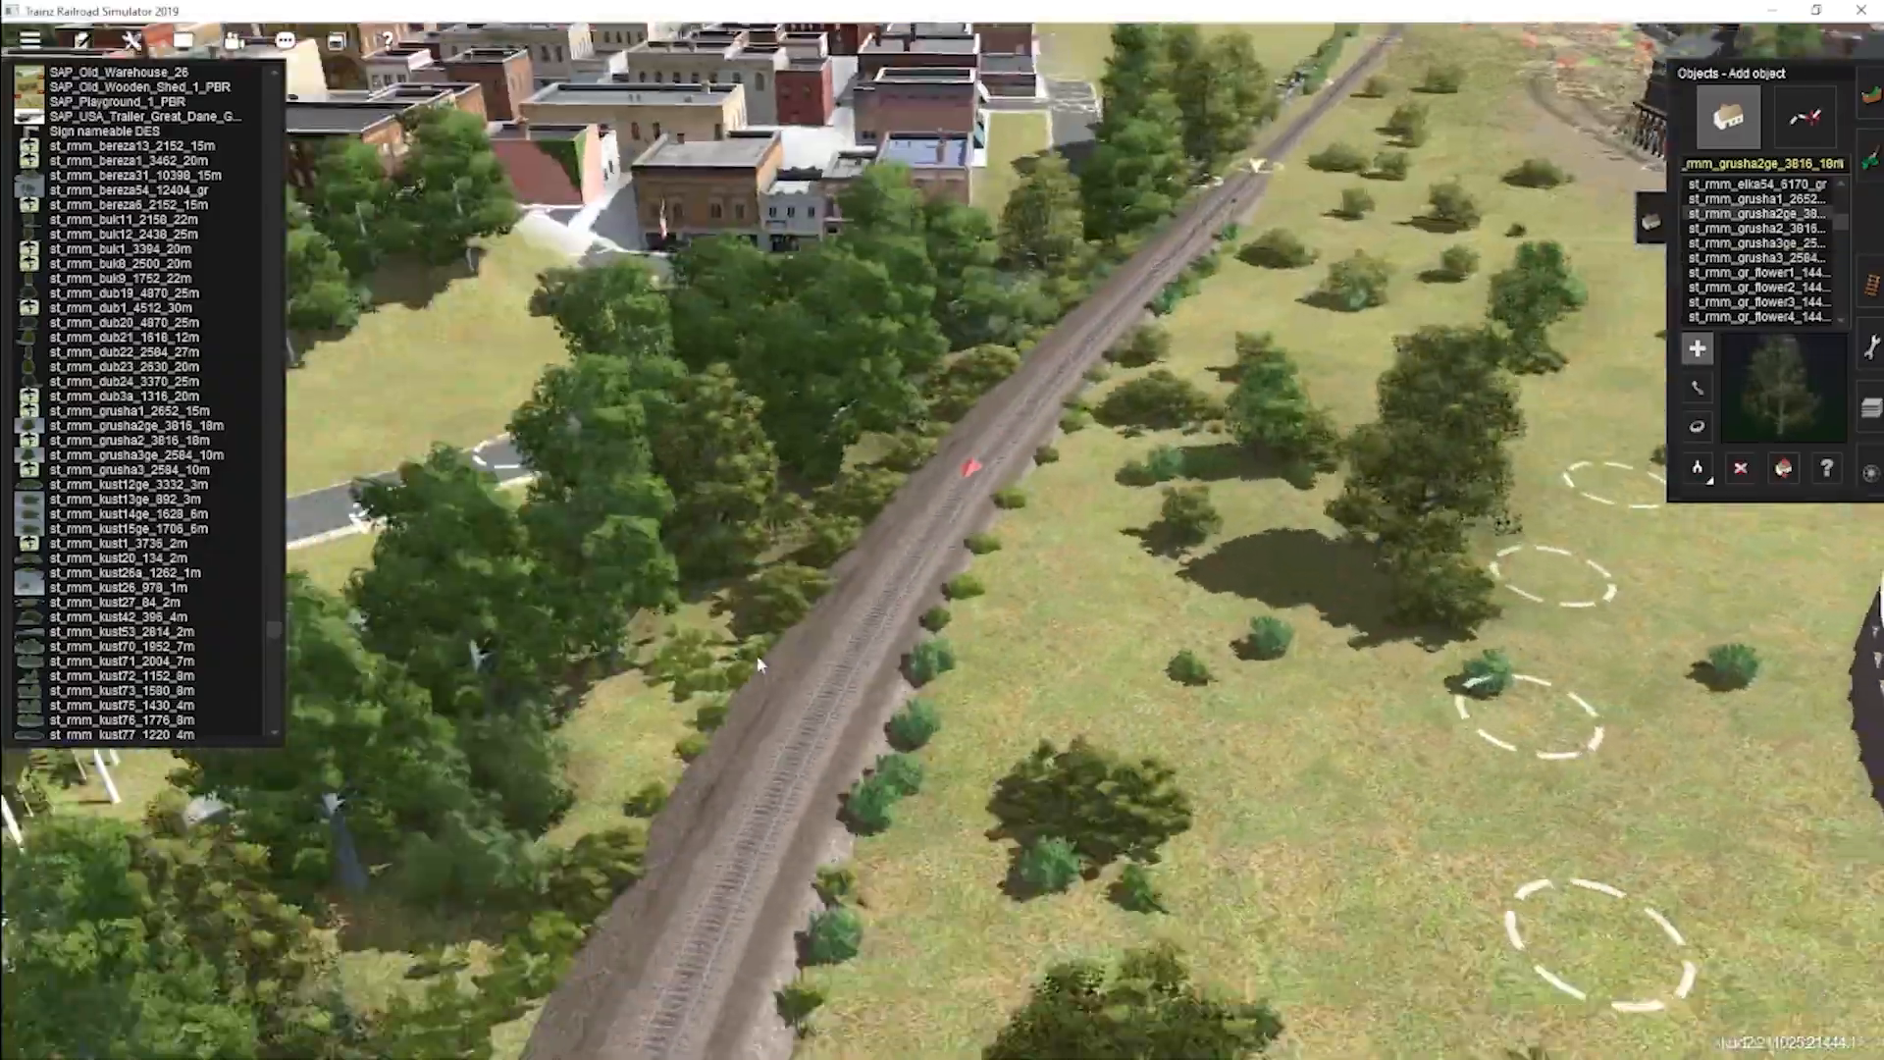
left_click(1099, 981)
right_click(981, 745)
left_click(1757, 258)
left_click(1367, 677)
right_click_drag(811, 769, 884, 608)
Choose the Short Grass TurfFX layer and raise its density over the field inside the curve with the Height up brush.
left_click(1872, 97)
left_click(1708, 403)
left_click_drag(1735, 183, 1731, 169)
left_click_drag(1804, 183, 1817, 157)
left_click(1728, 108)
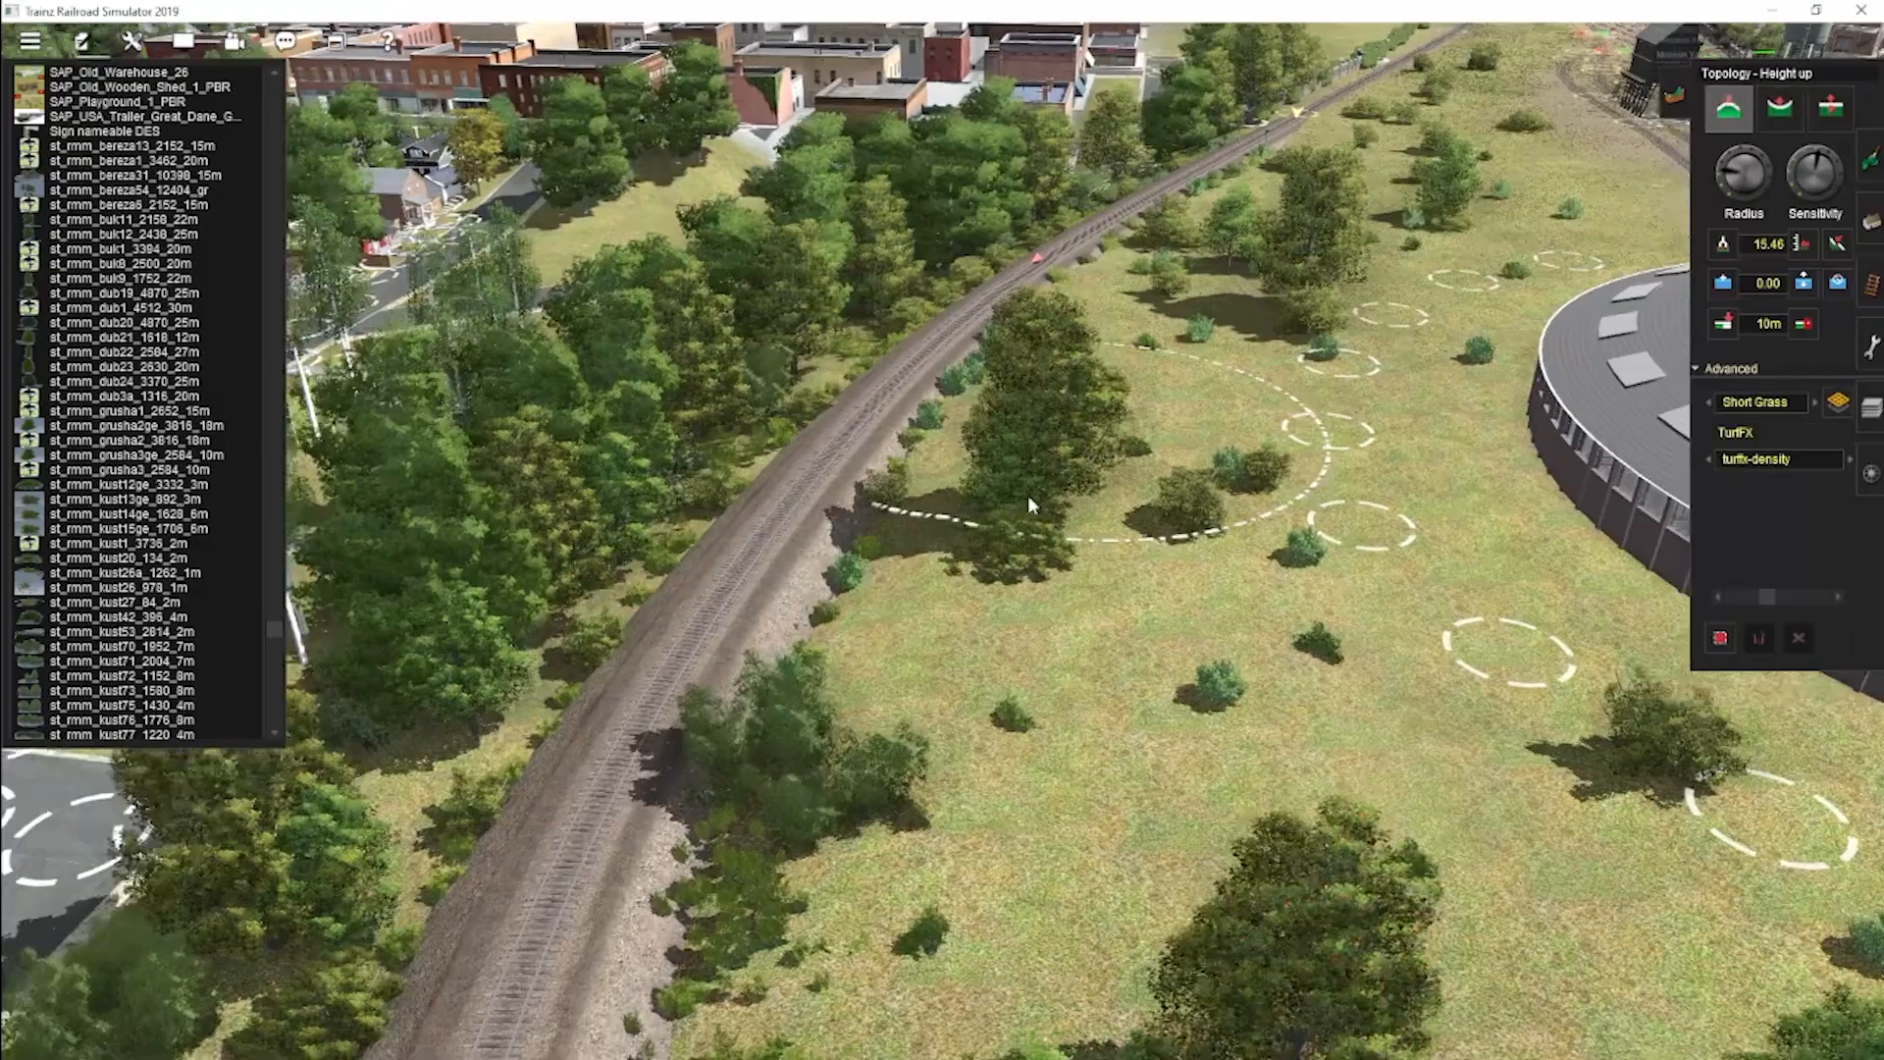
scroll(1027, 495, "down", 5)
right_click_drag(1028, 495, 965, 296)
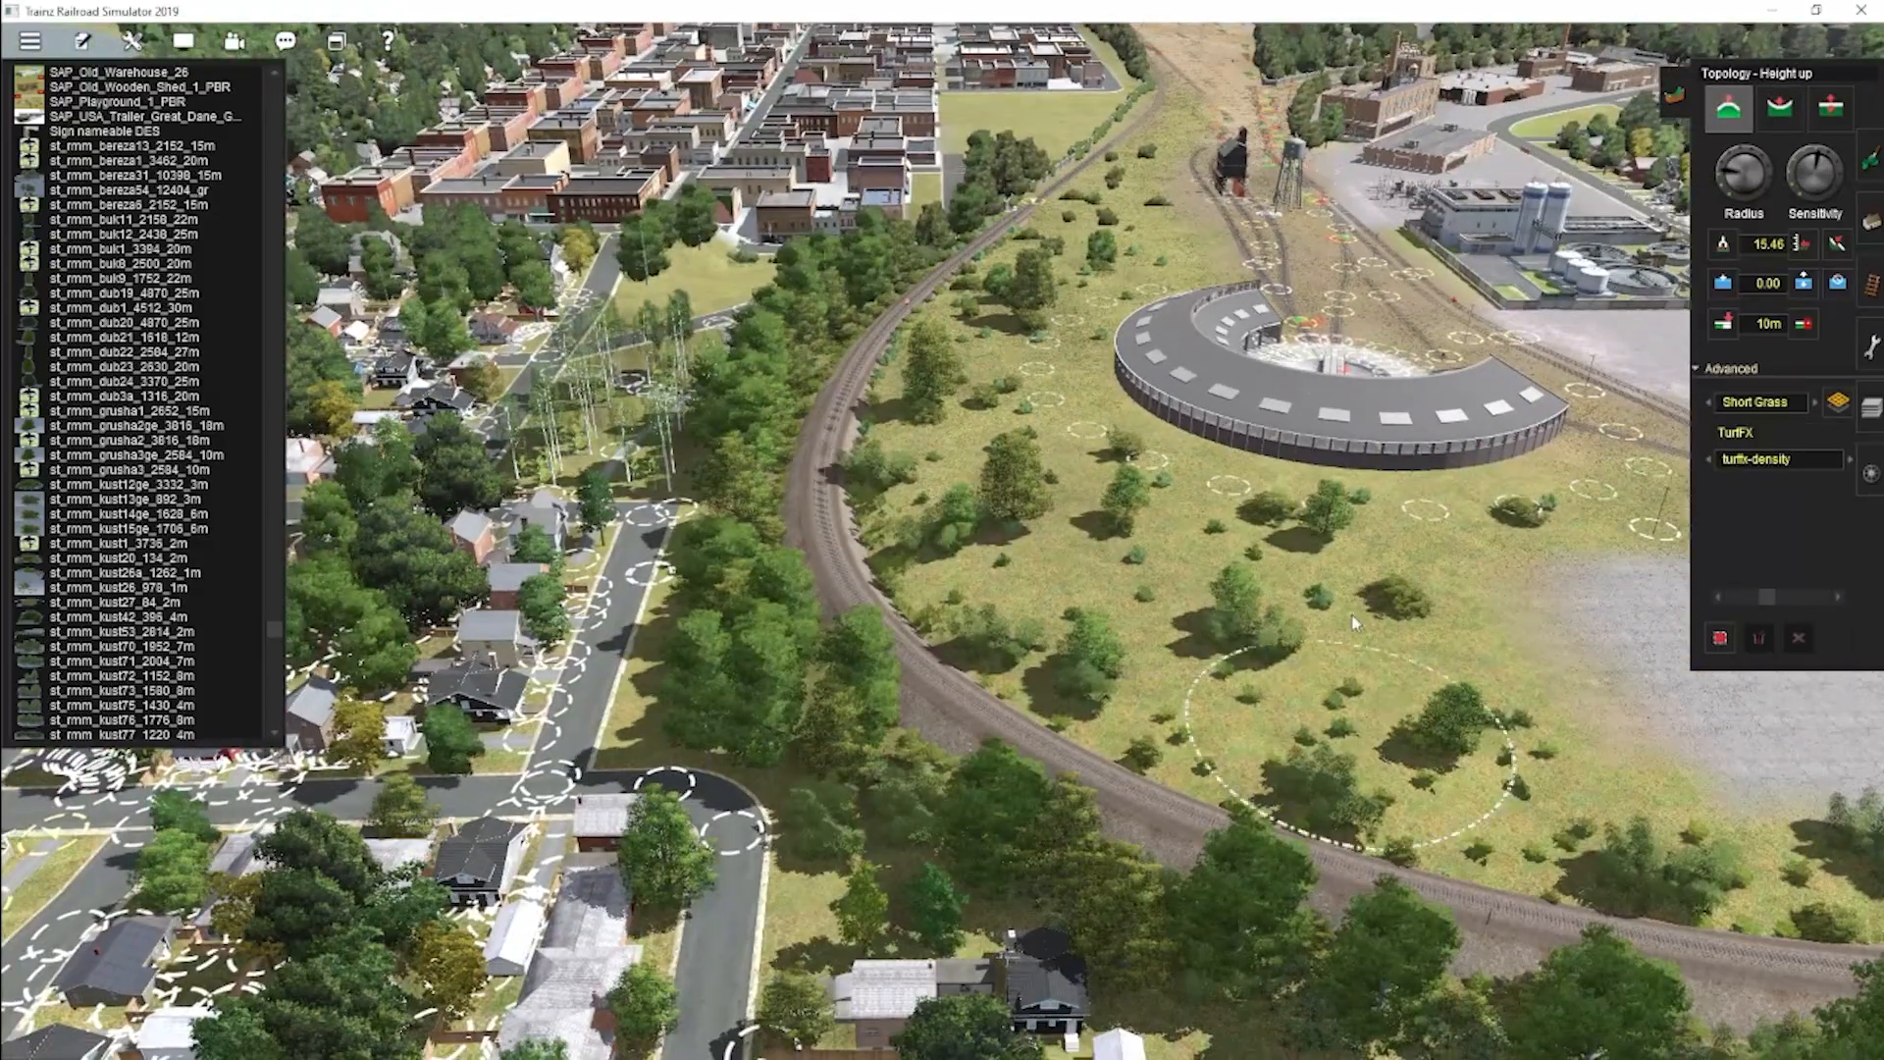
right_click_drag(1354, 624, 1085, 393)
Adjust the brush sensitivity and extend the Short Grass layer from the paved lot toward the coaling tower.
left_click(1779, 108)
left_click_drag(1816, 157, 1799, 170)
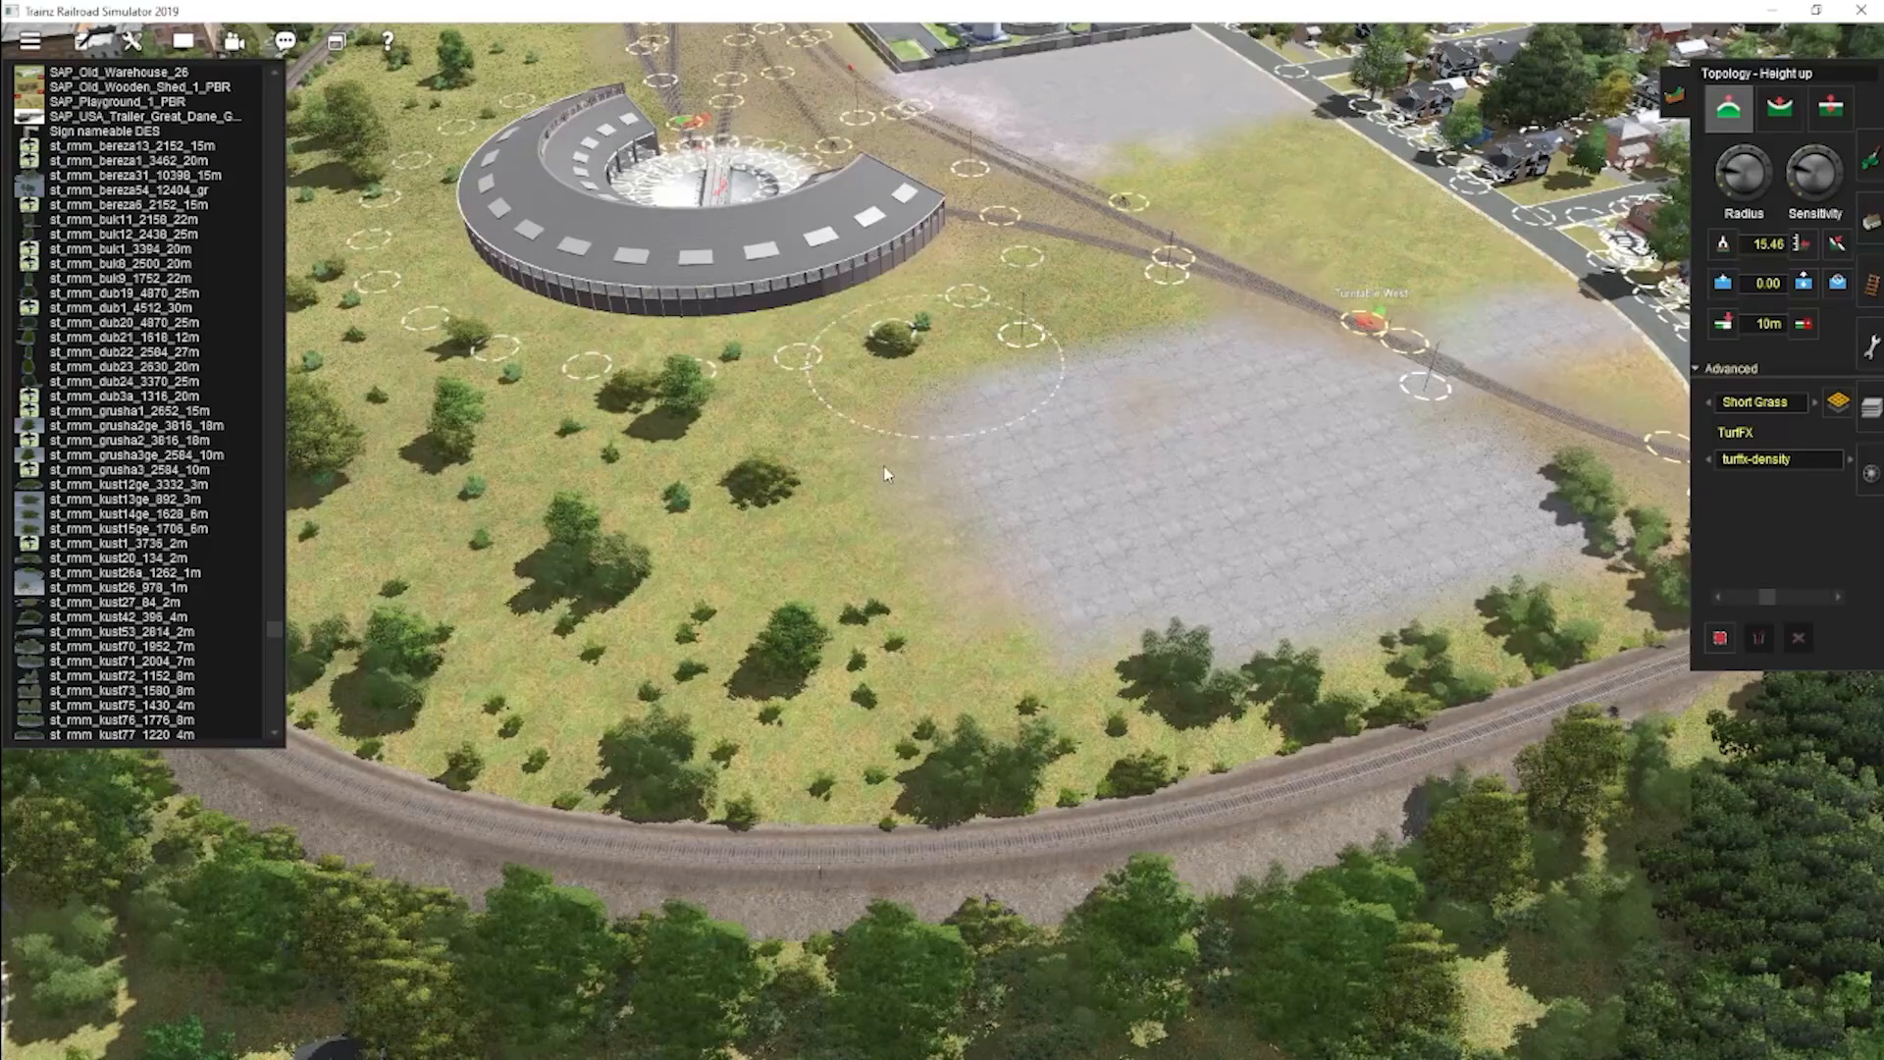
right_click_drag(888, 474, 1002, 392)
right_click(1022, 378)
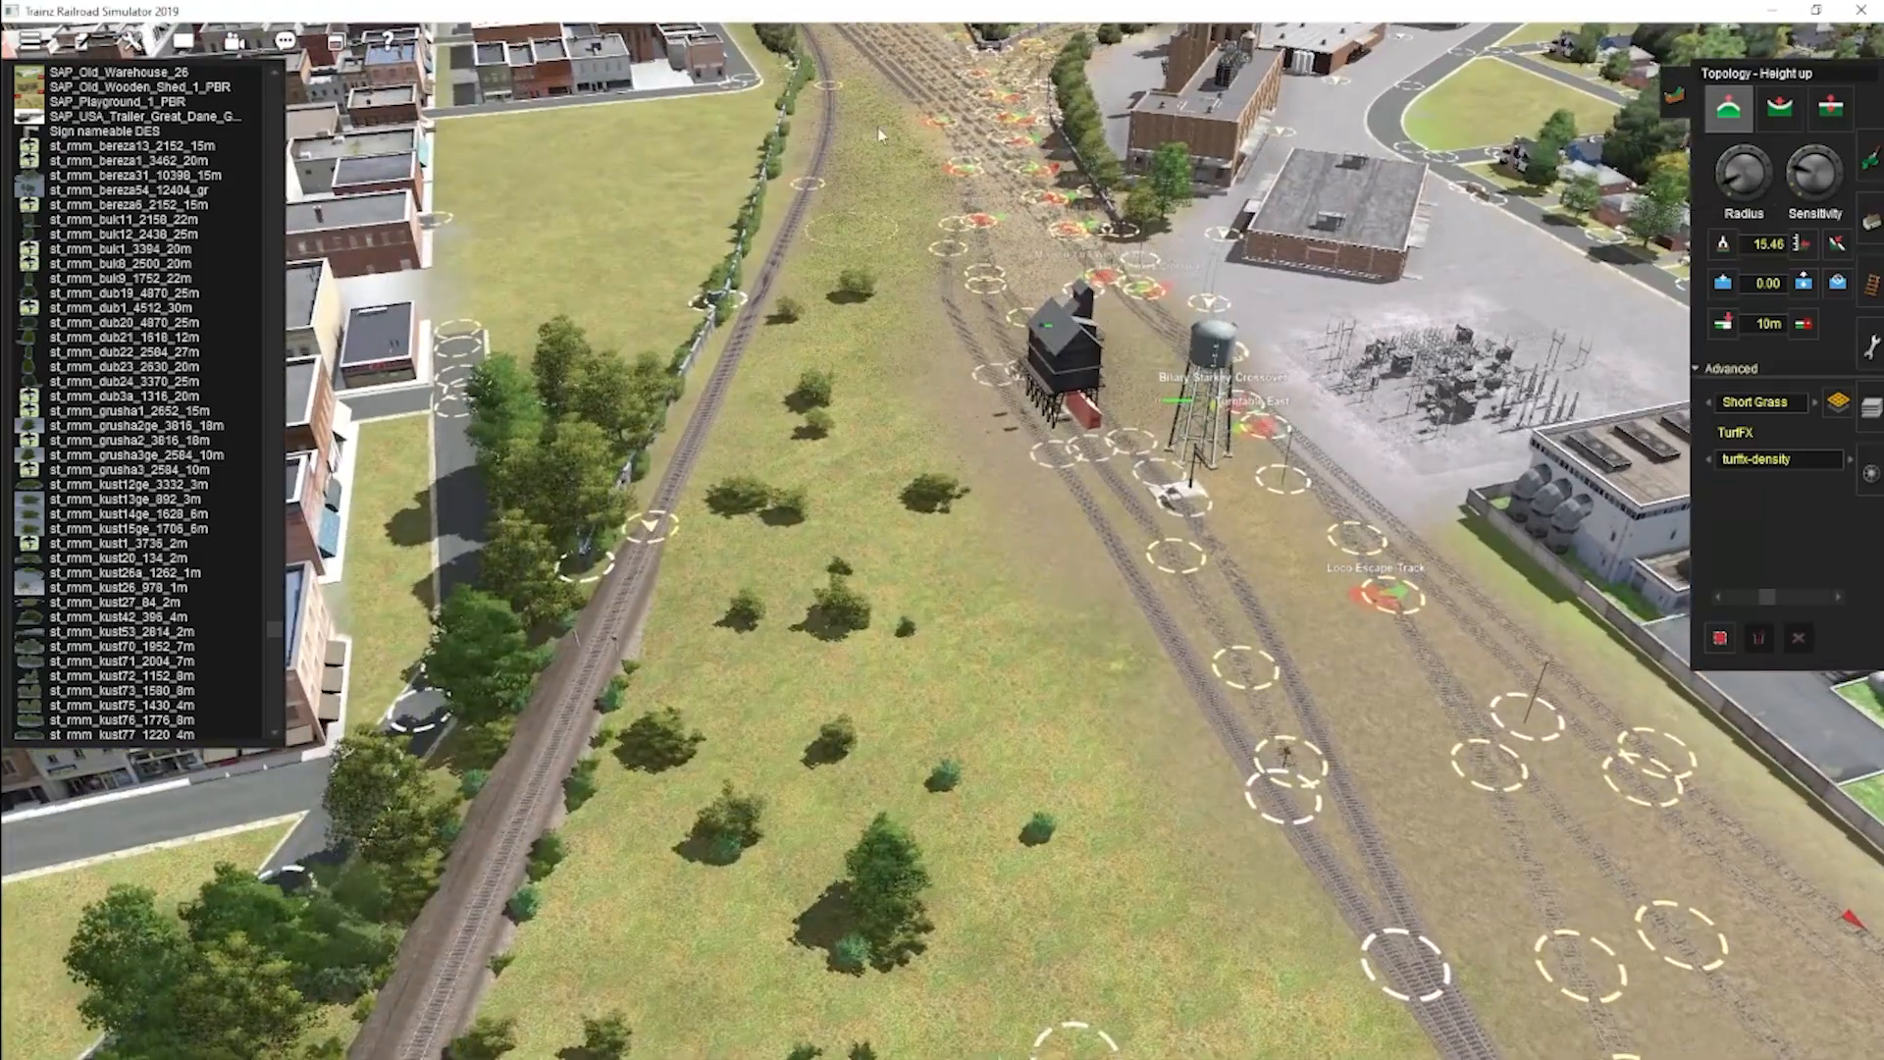
right_click(872, 947)
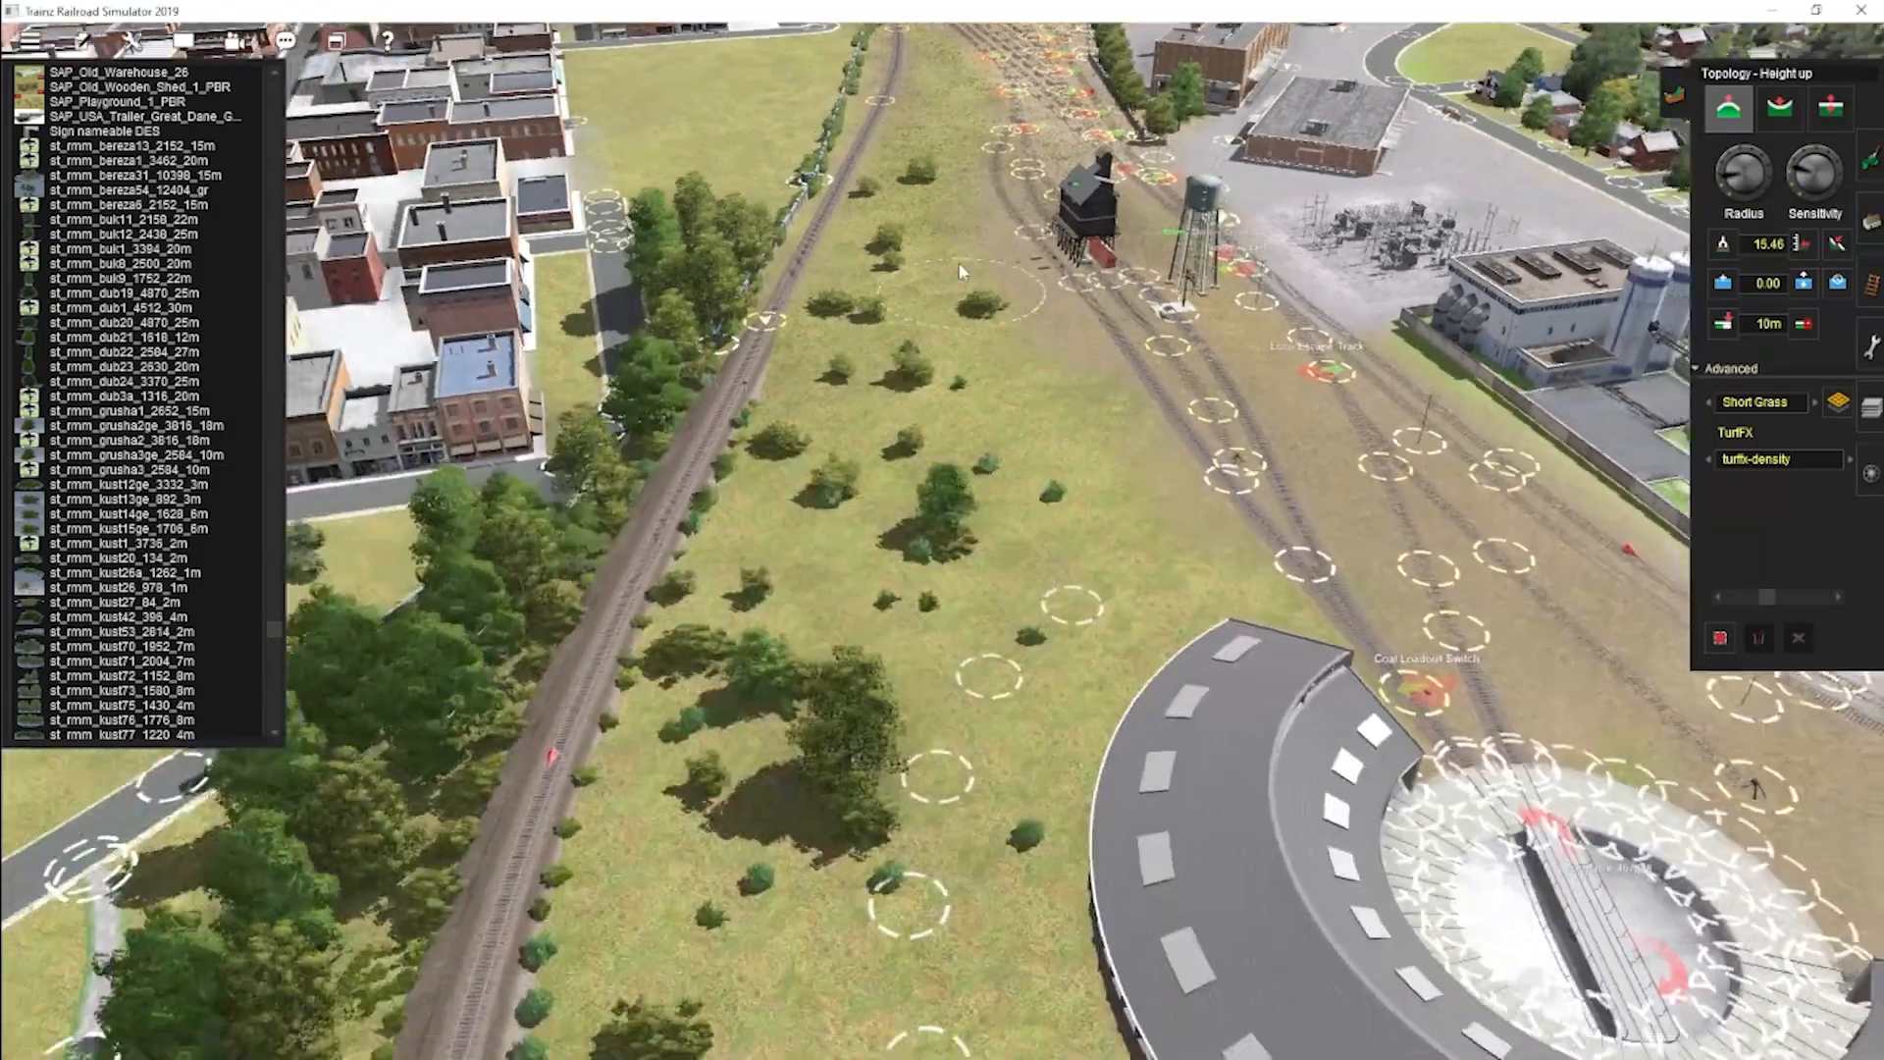
Switch to the Long Grass TurfFX layer and brush it over the field from the coaling tower to the curve.
left_click(1814, 402)
right_click(1021, 304)
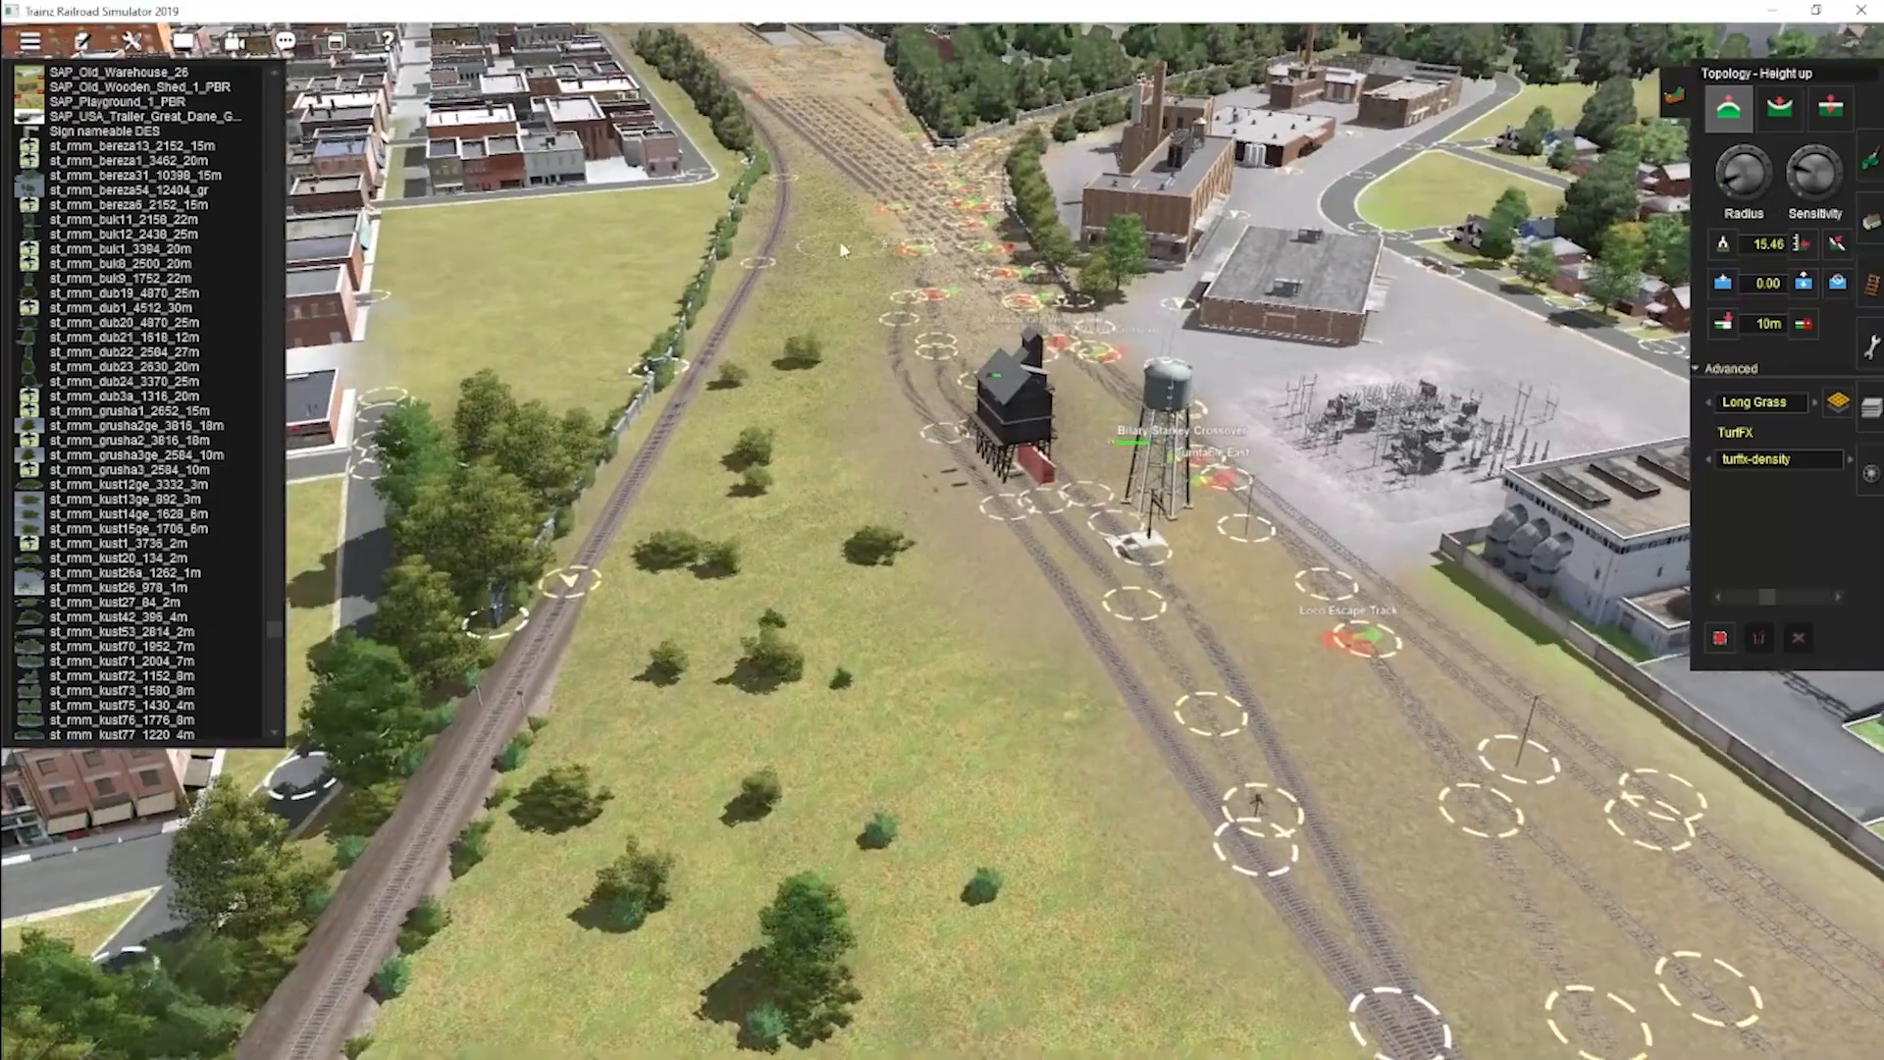
right_click_drag(1060, 933, 1168, 559)
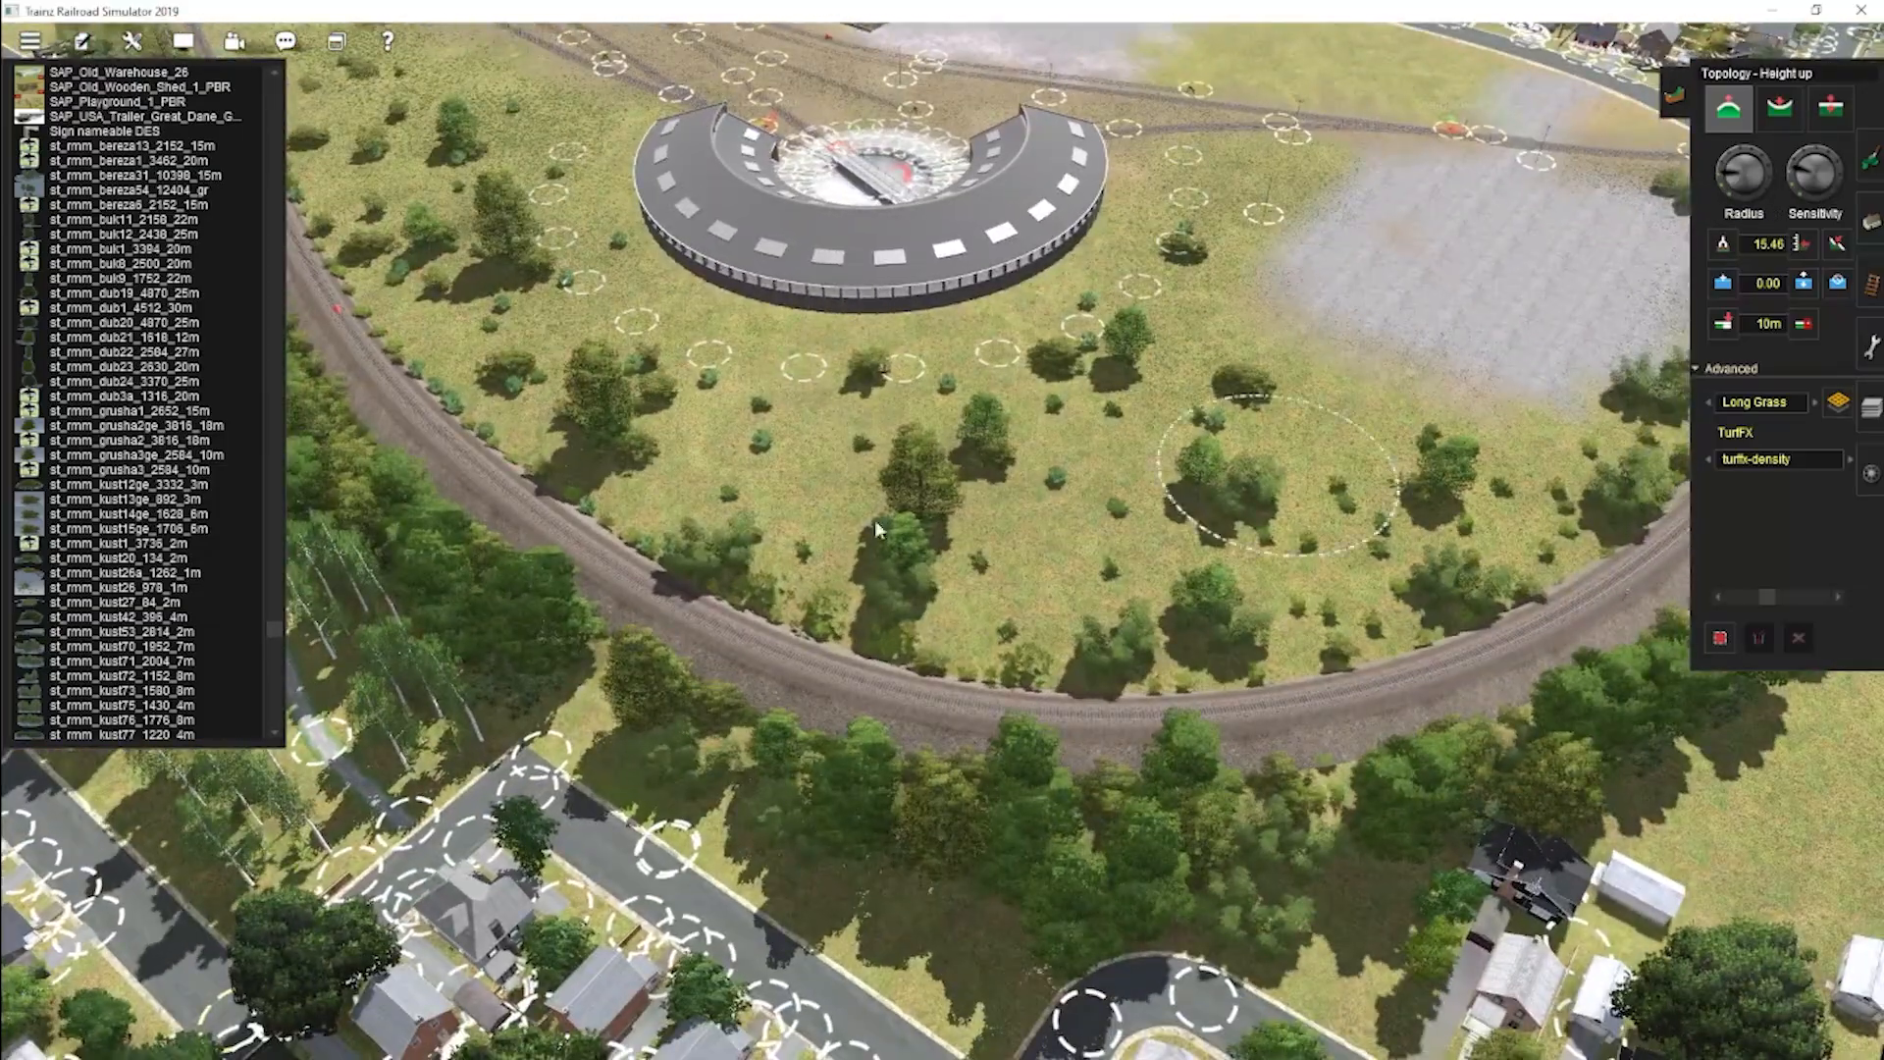
Choose the Wild Flowers clutter layer for the Height up brush and adjust the brush radius beside the curved embankment.
right_click_drag(874, 520, 990, 408)
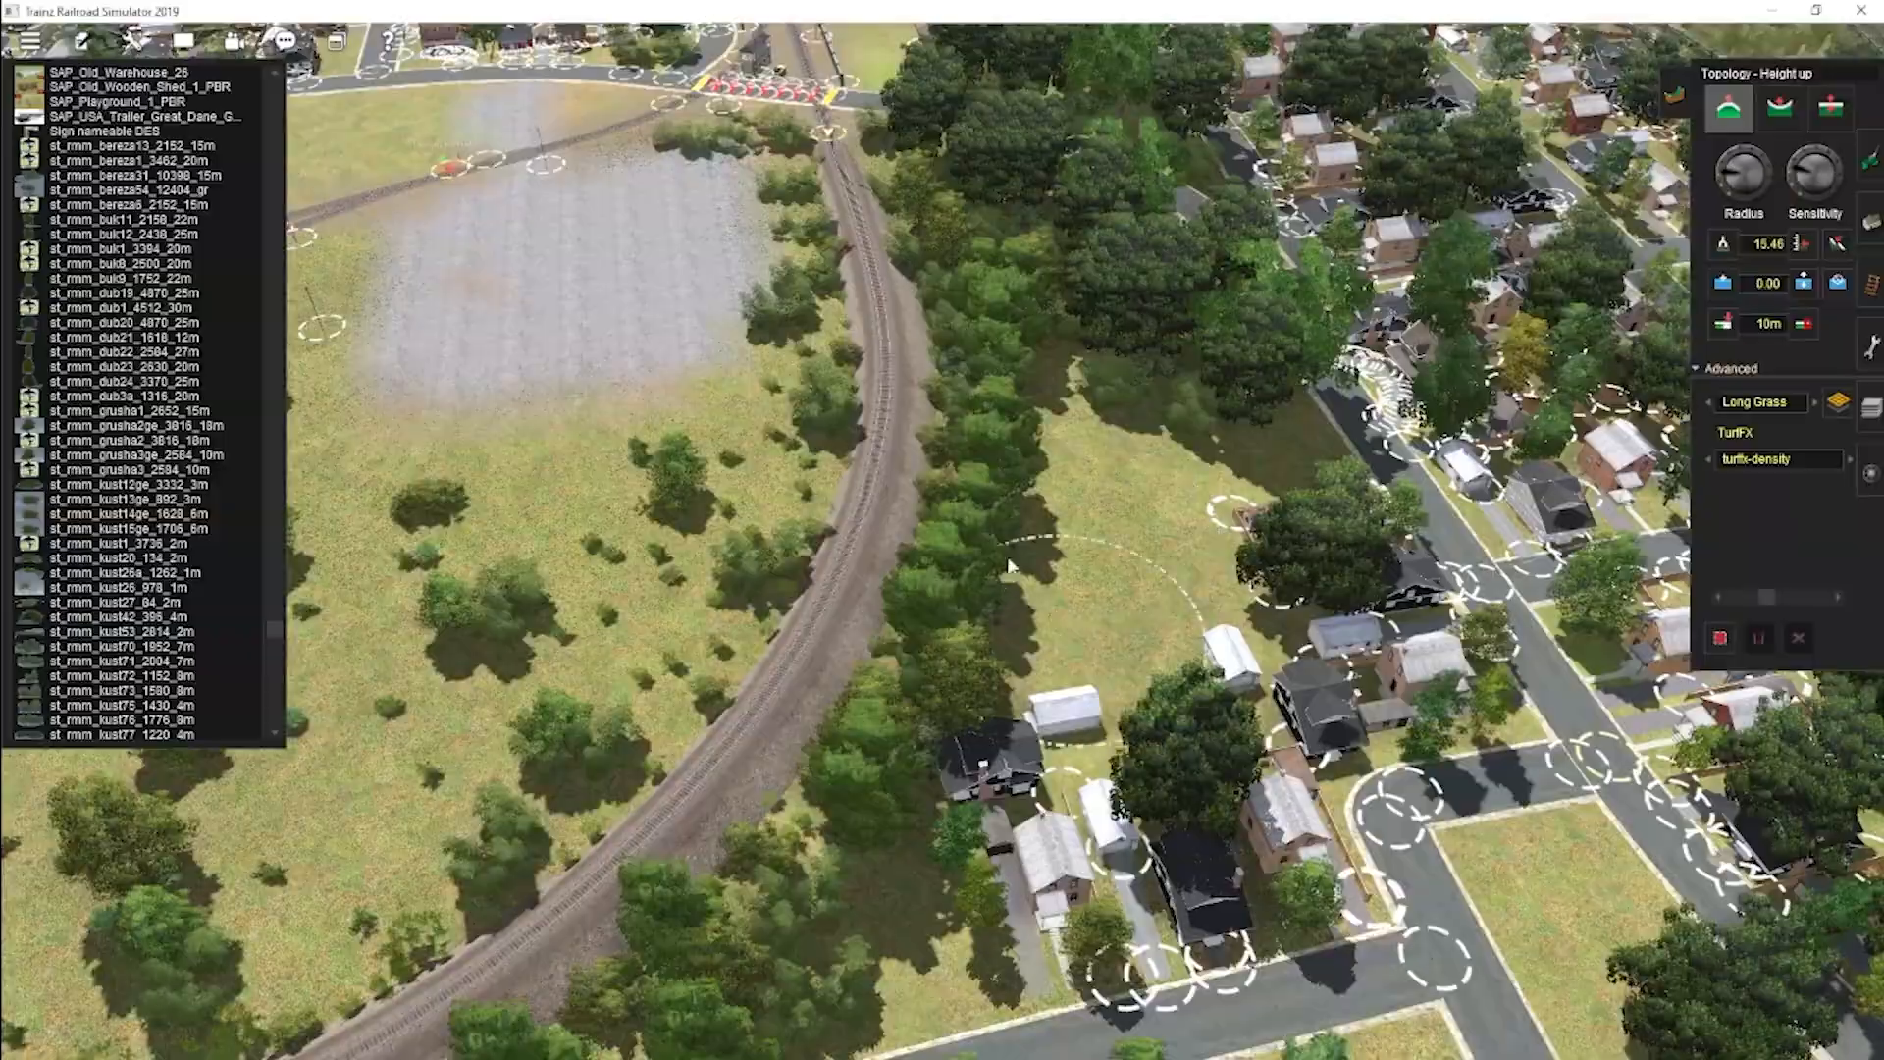
right_click_drag(1011, 567, 959, 666)
key("F3")
key("m")
scroll(834, 577, "down", 3)
key("F1")
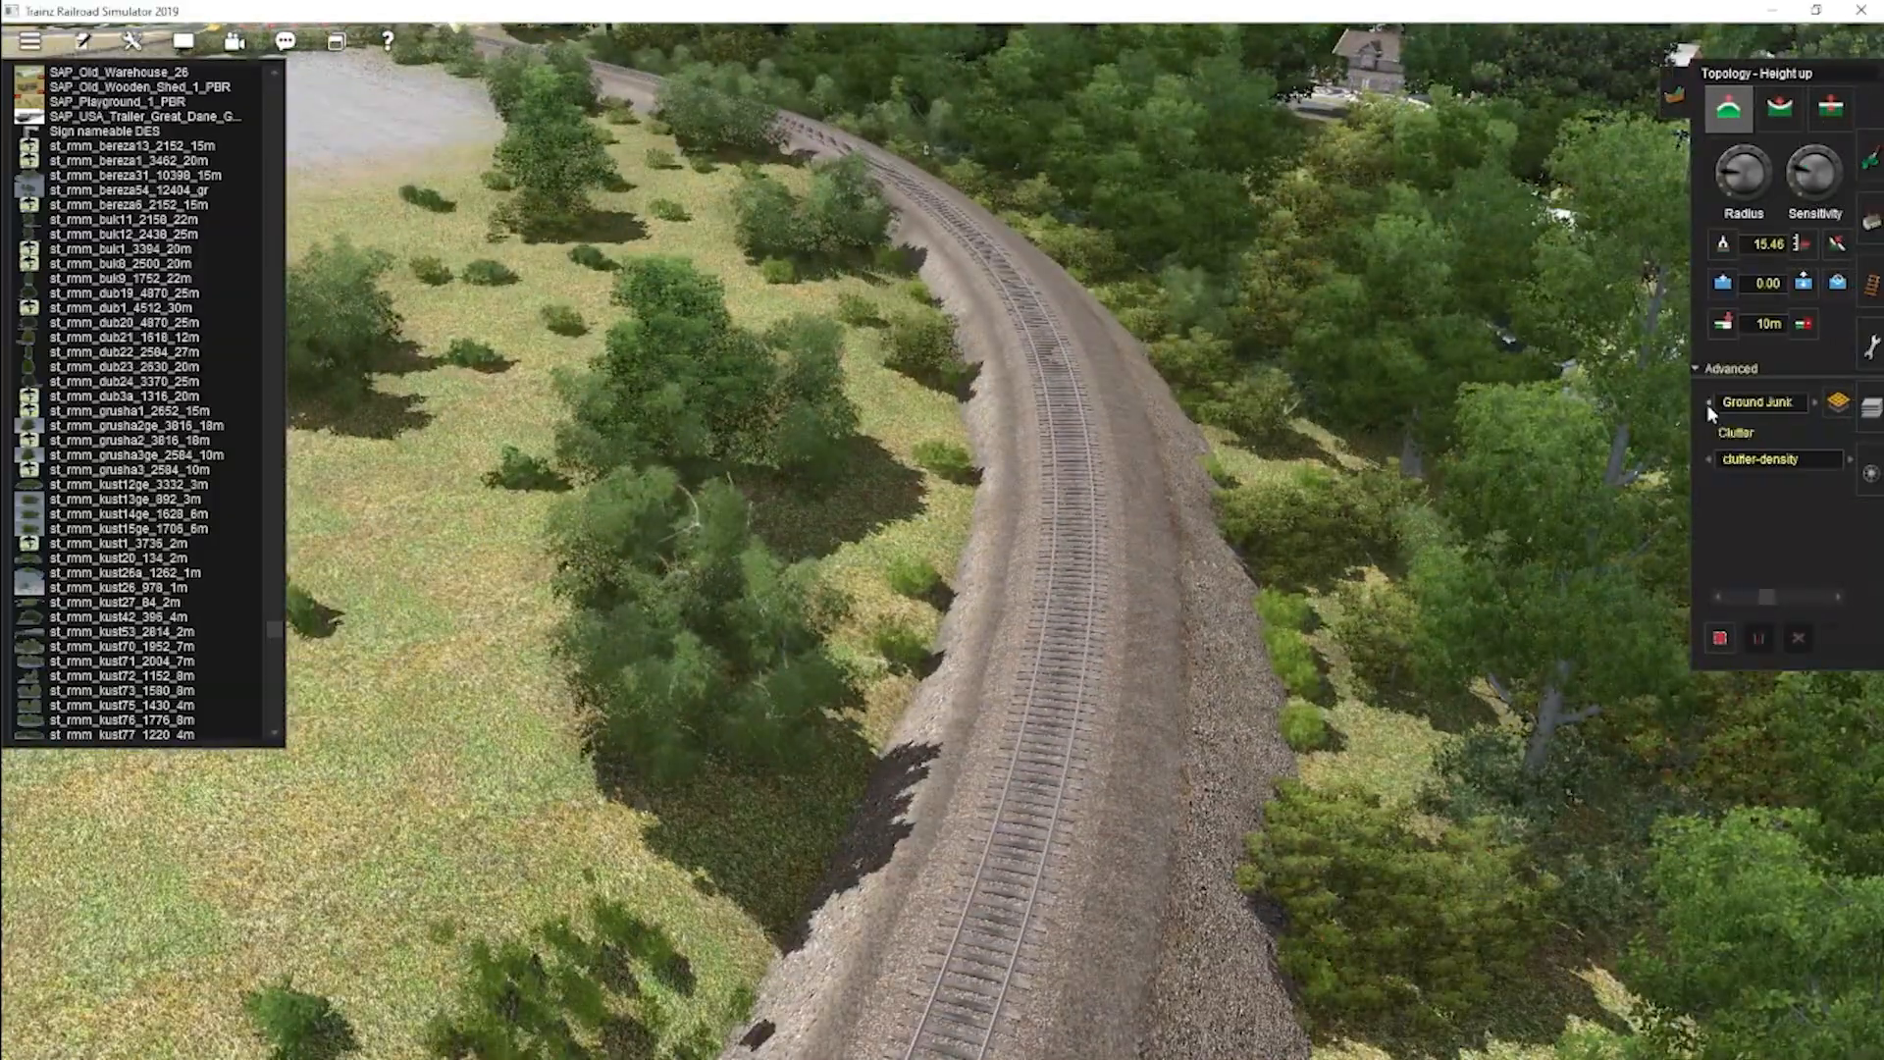
left_click(1814, 404)
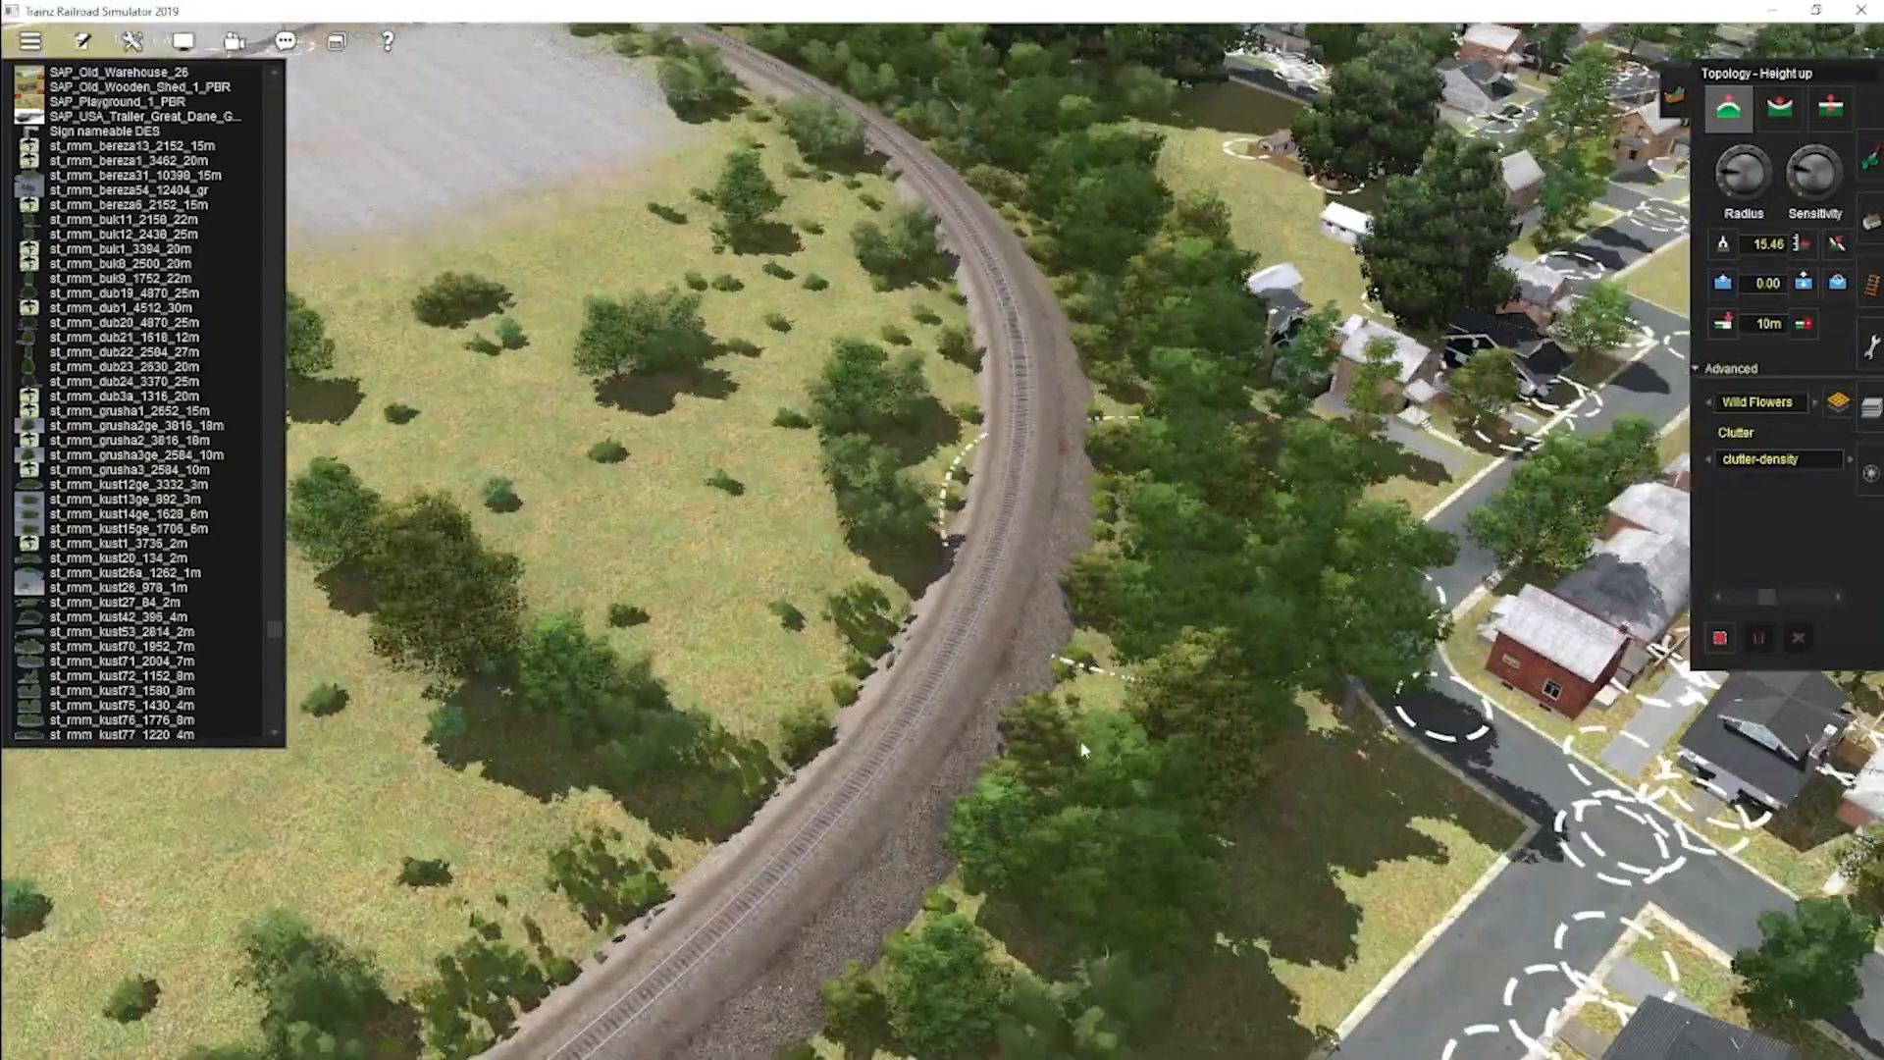
right_click_drag(1083, 750, 756, 460)
left_click(1732, 195)
right_click_drag(896, 618, 872, 548)
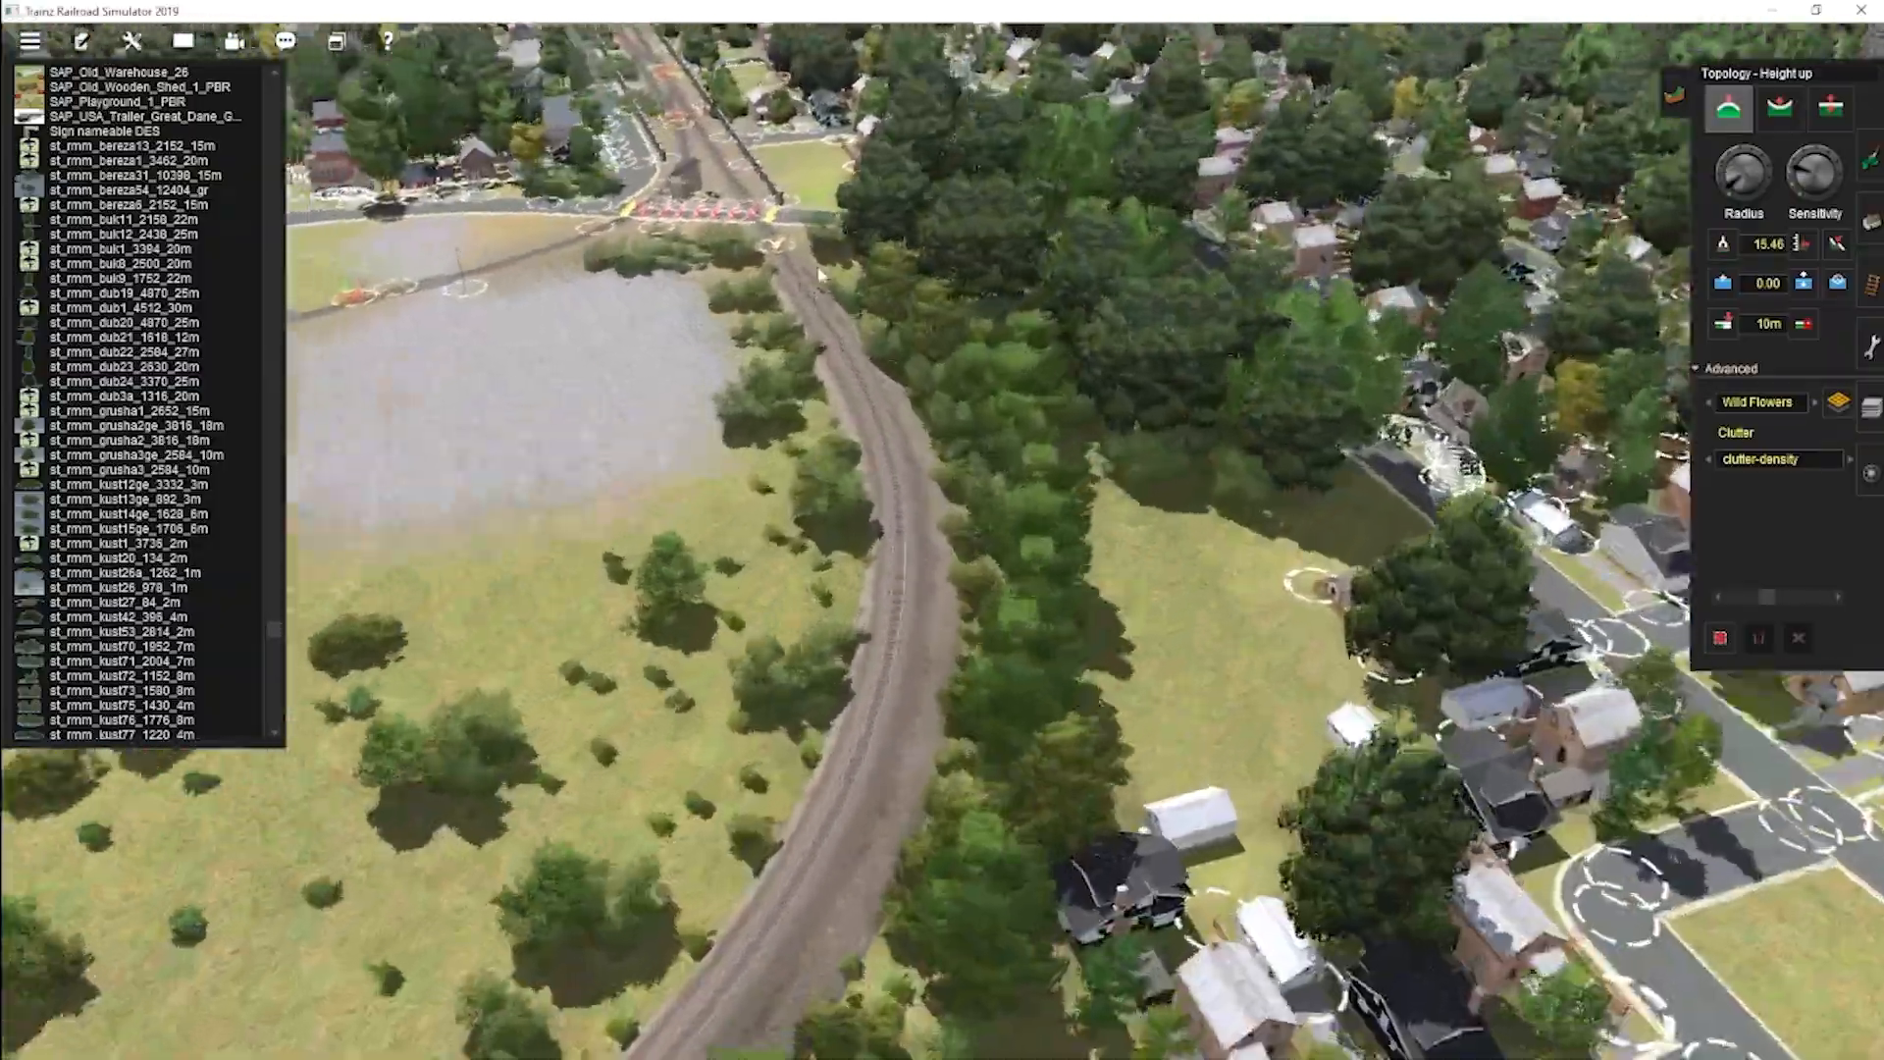
Set up a bulk asset replacement for FMA Brickwall and list the spline assets matching the search text fma.
scroll(873, 548, "up", 10)
right_click_drag(919, 435, 707, 373)
scroll(184, 323, "up", 10)
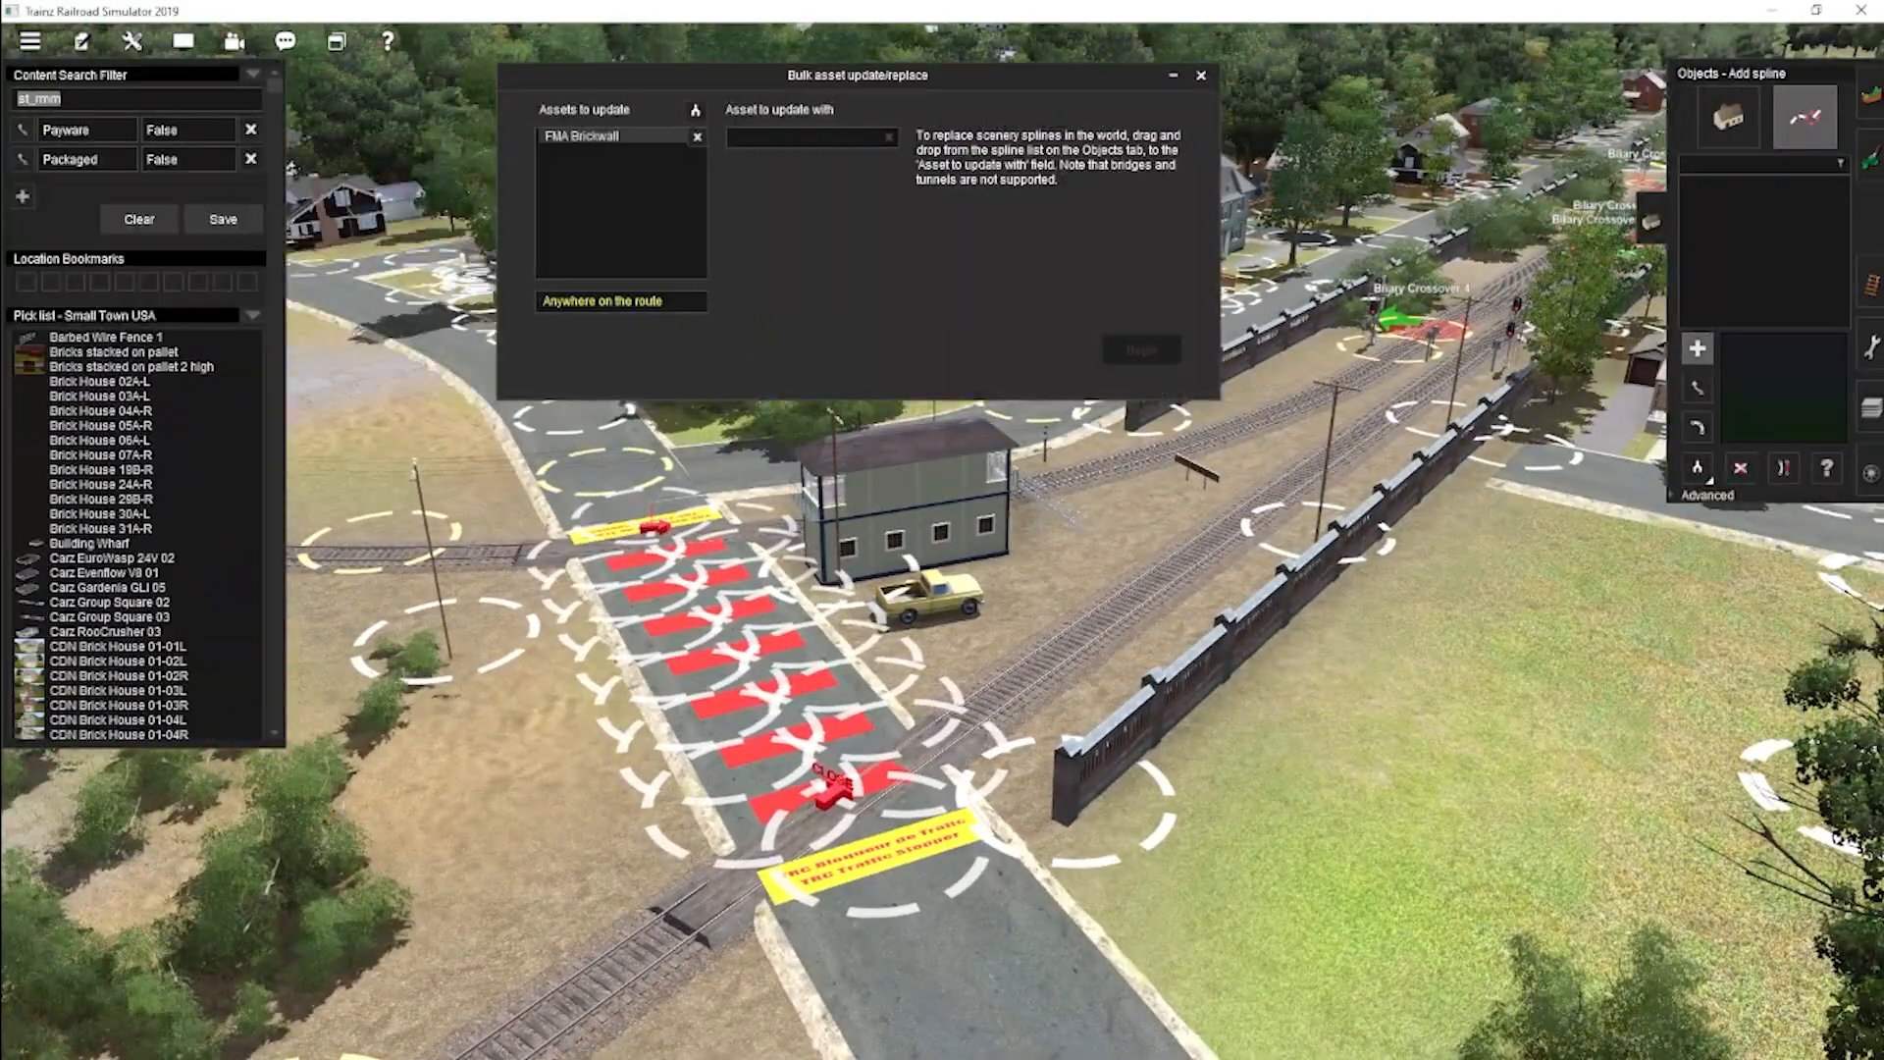
right_click_drag(554, 376, 966, 280)
left_click_drag(966, 76, 574, 76)
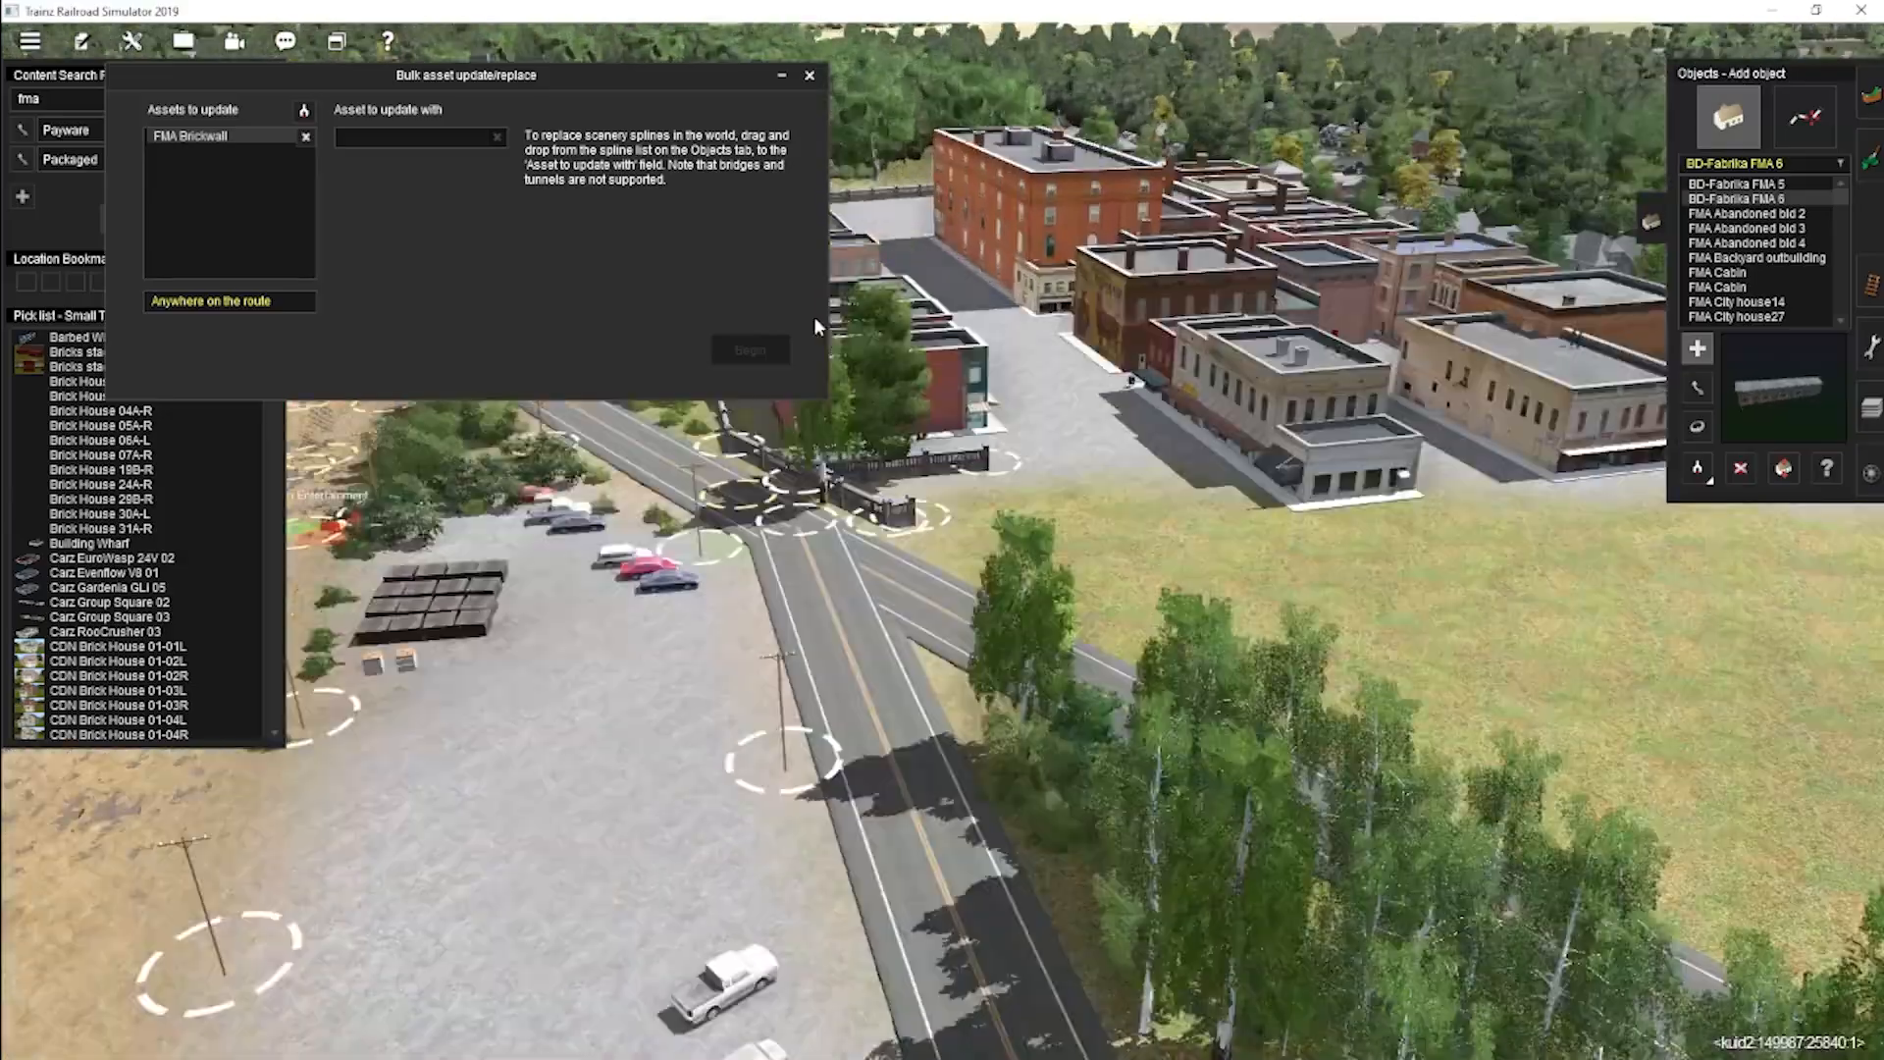
right_click_drag(815, 316, 888, 447)
left_click(1698, 468)
left_click(1804, 117)
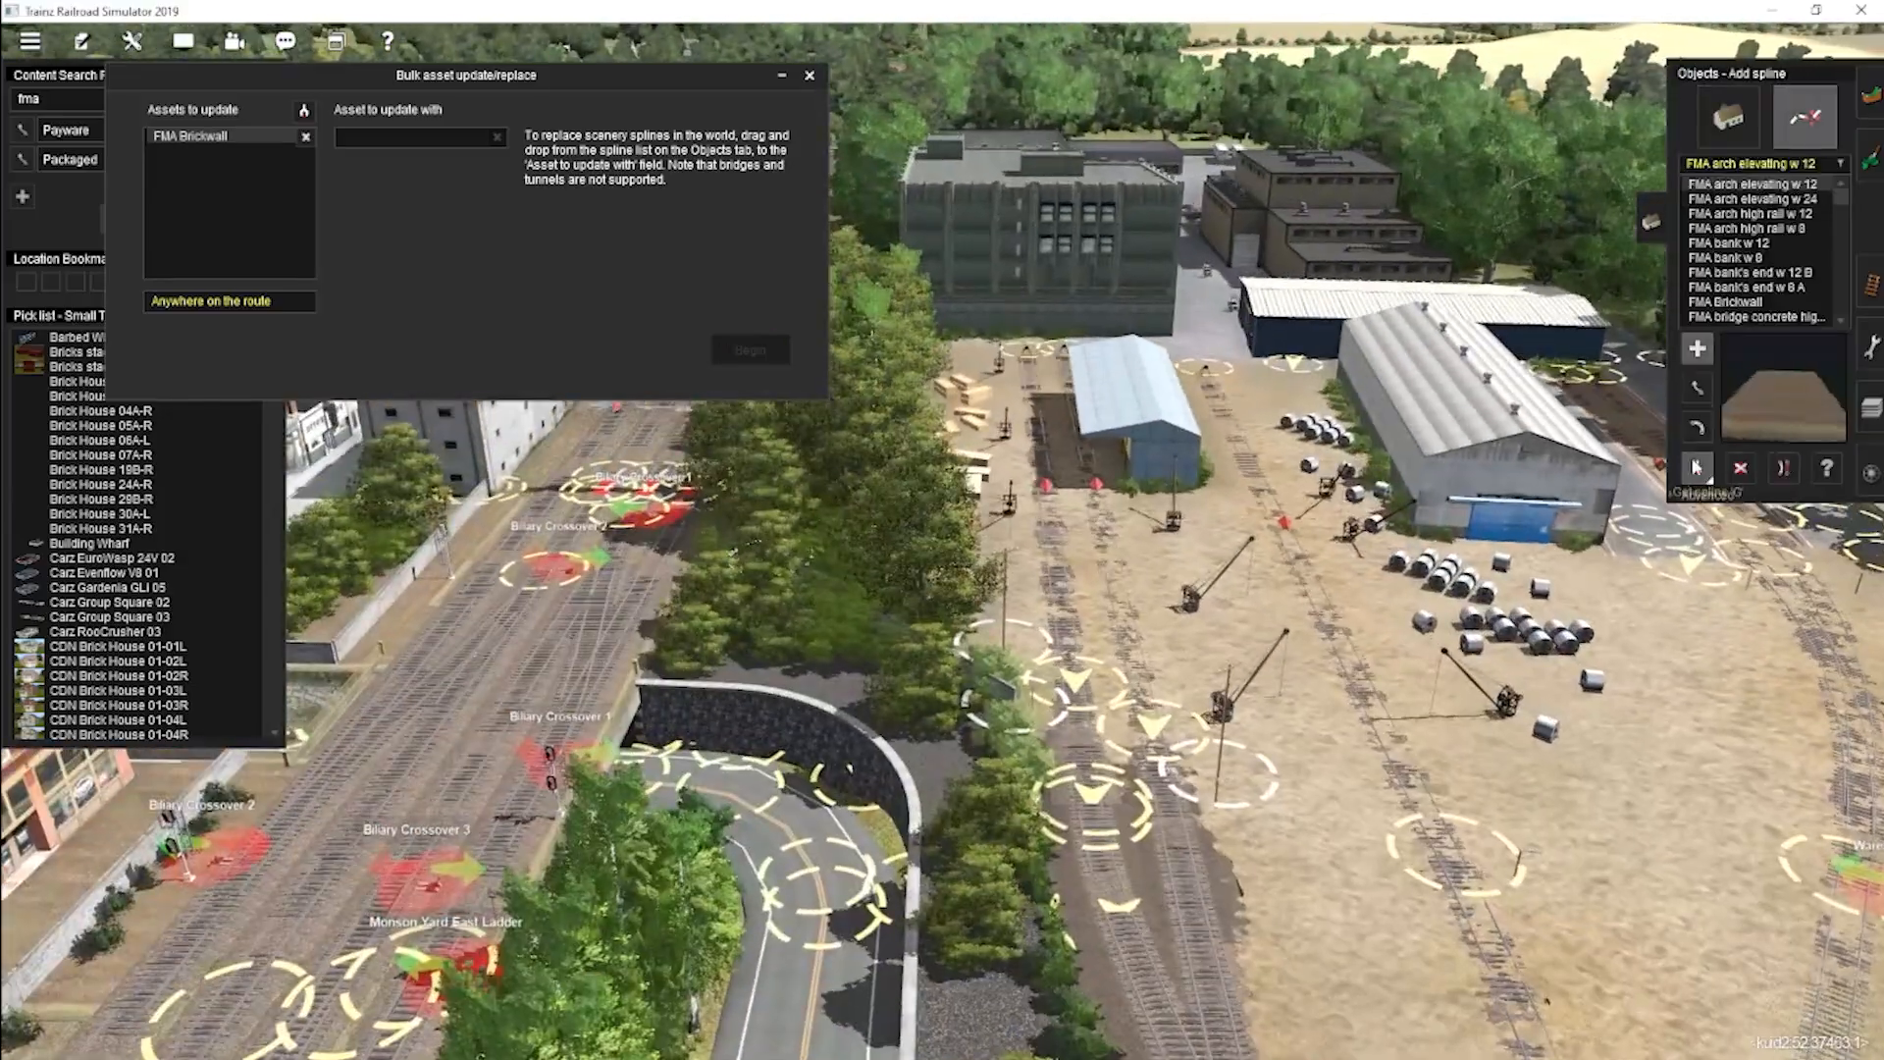
Pick FMA Industrial fence as the replacement for FMA Brickwall and limit the bulk update to a selected area.
left_click(999, 693)
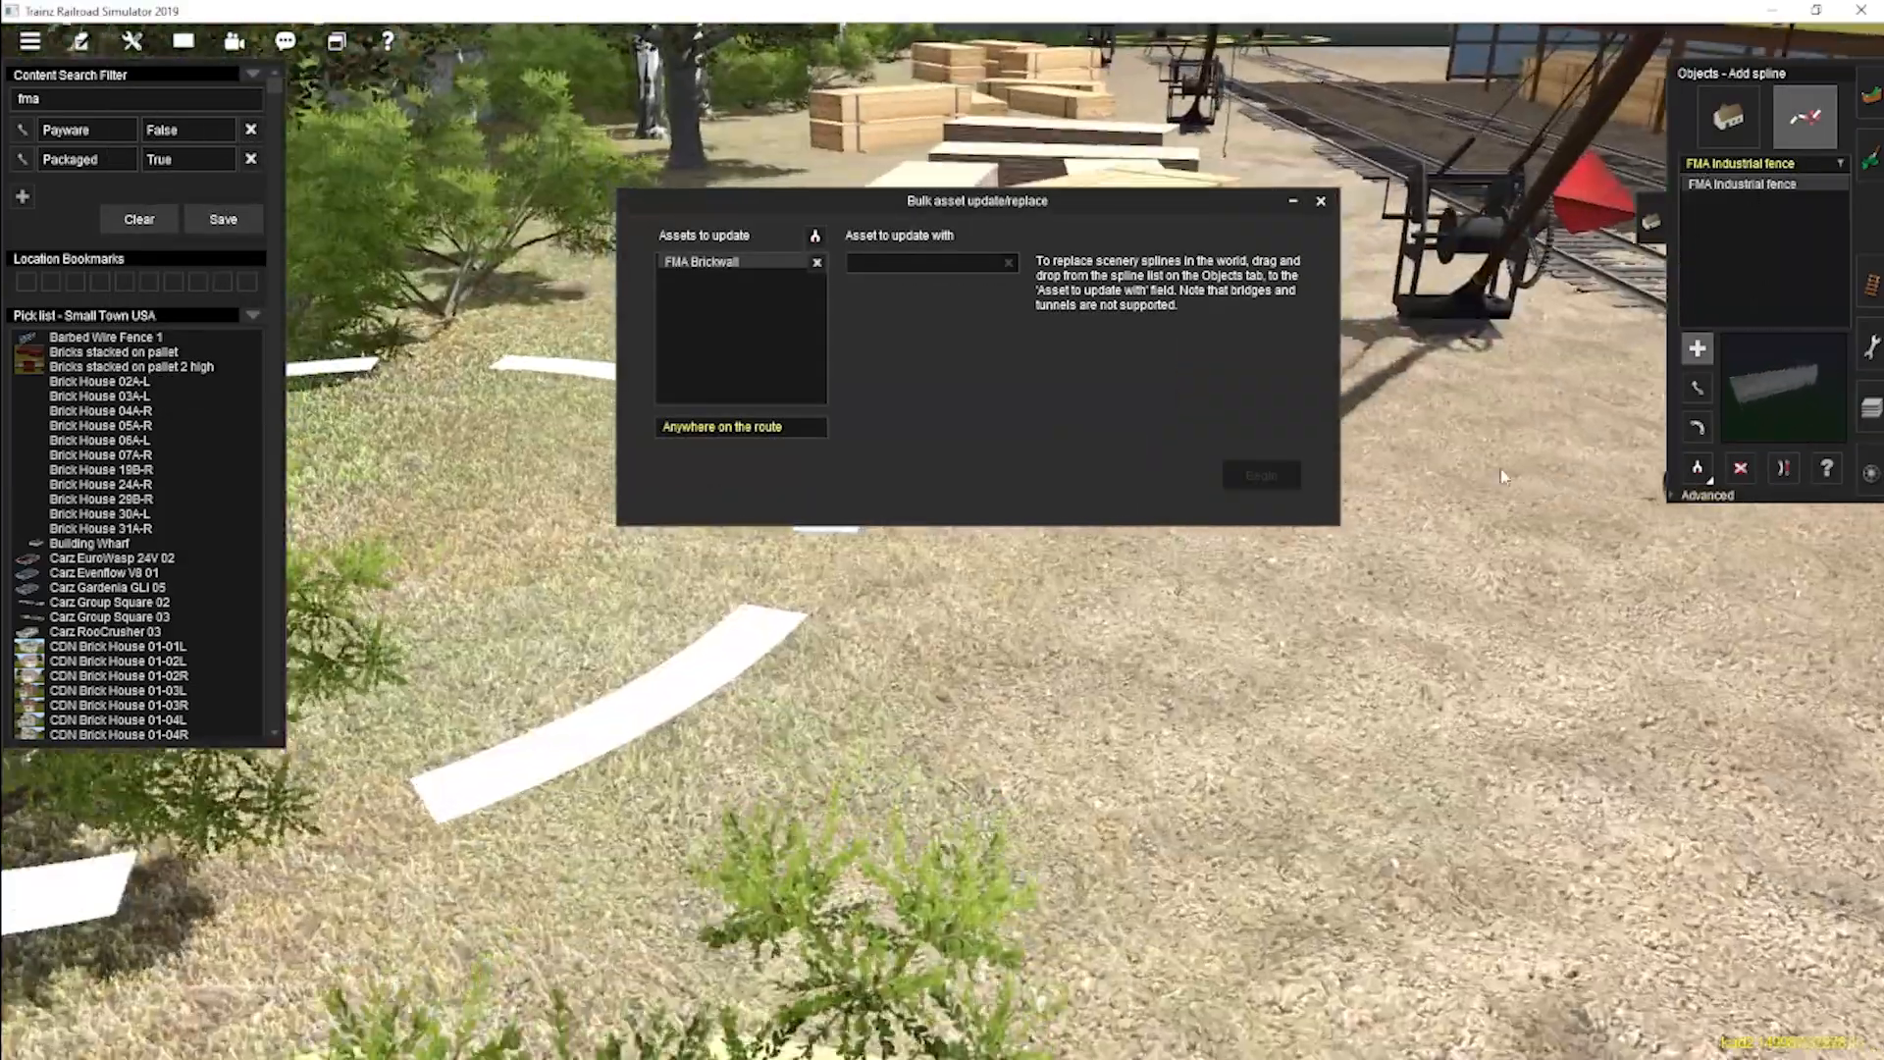
left_click_drag(1742, 184, 927, 263)
left_click(741, 427)
left_click(733, 476)
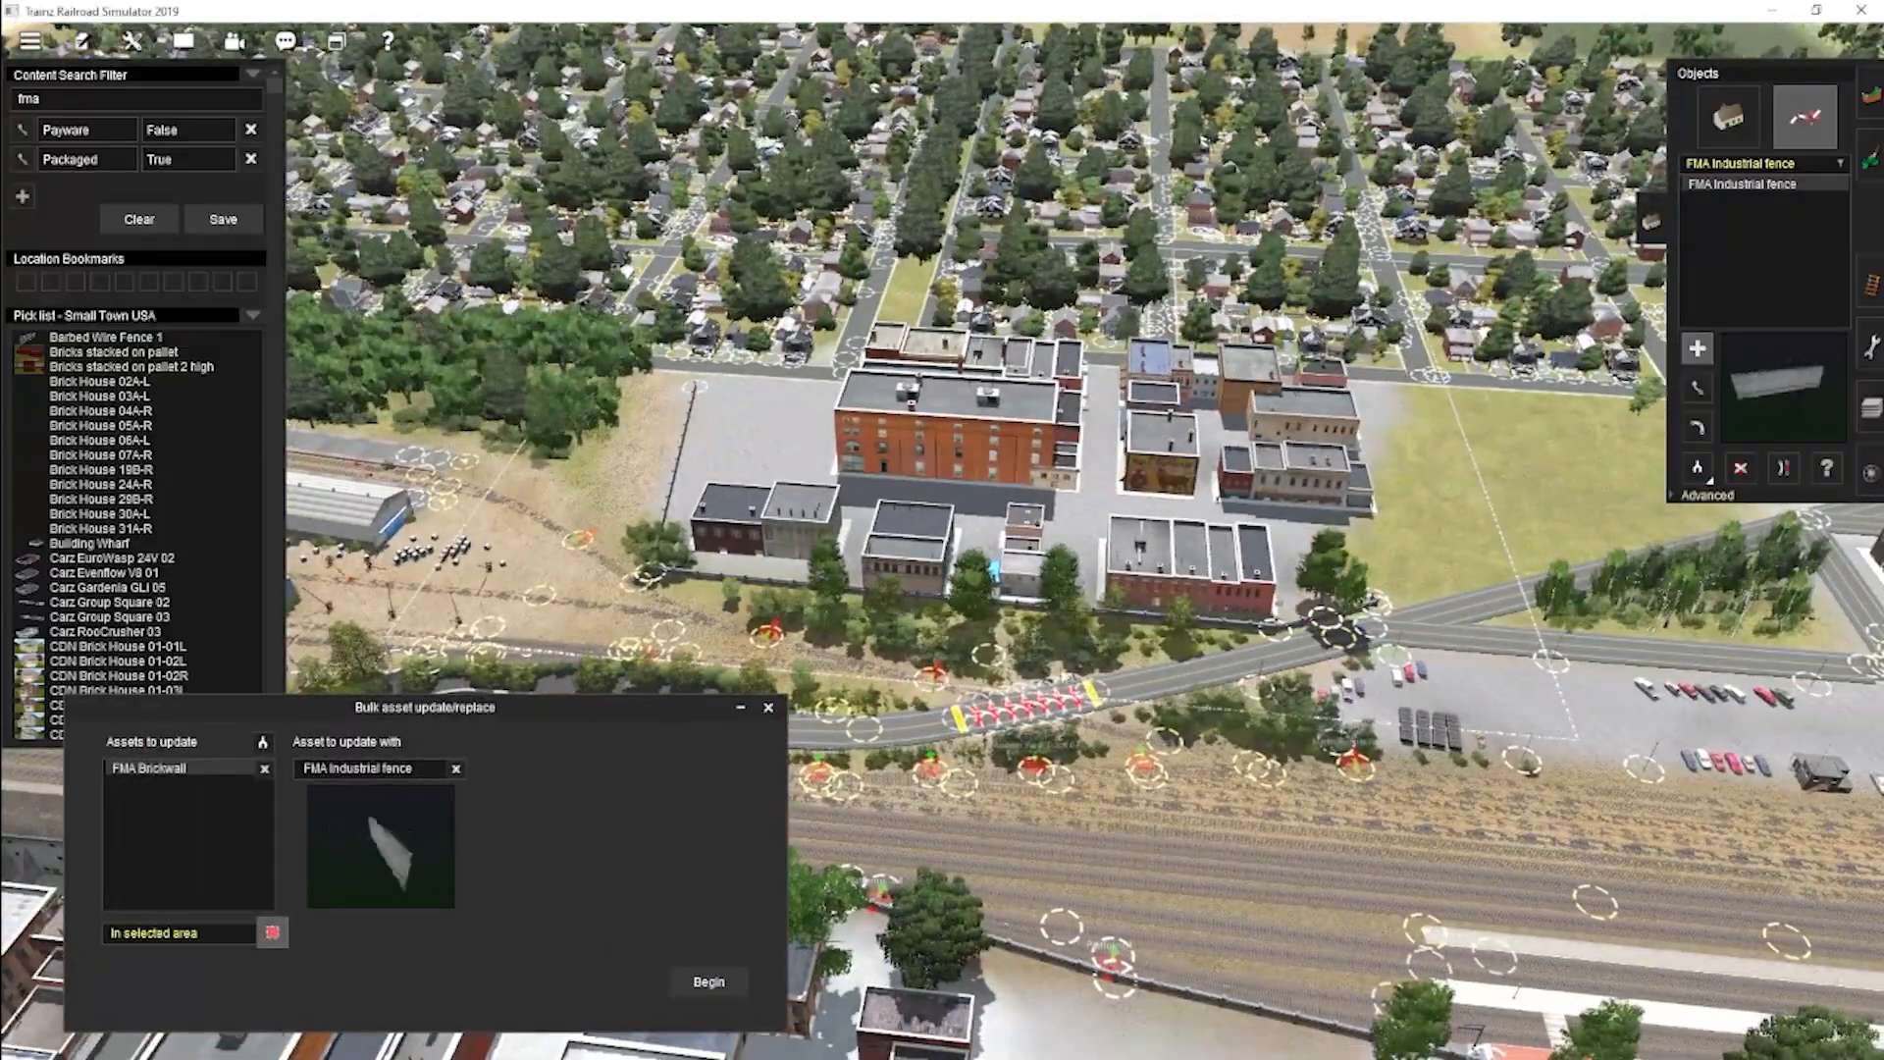
left_click(272, 932)
Examine the walls and fence lines along the yard, station platforms, freight sheds and storage tank site.
key("Left")
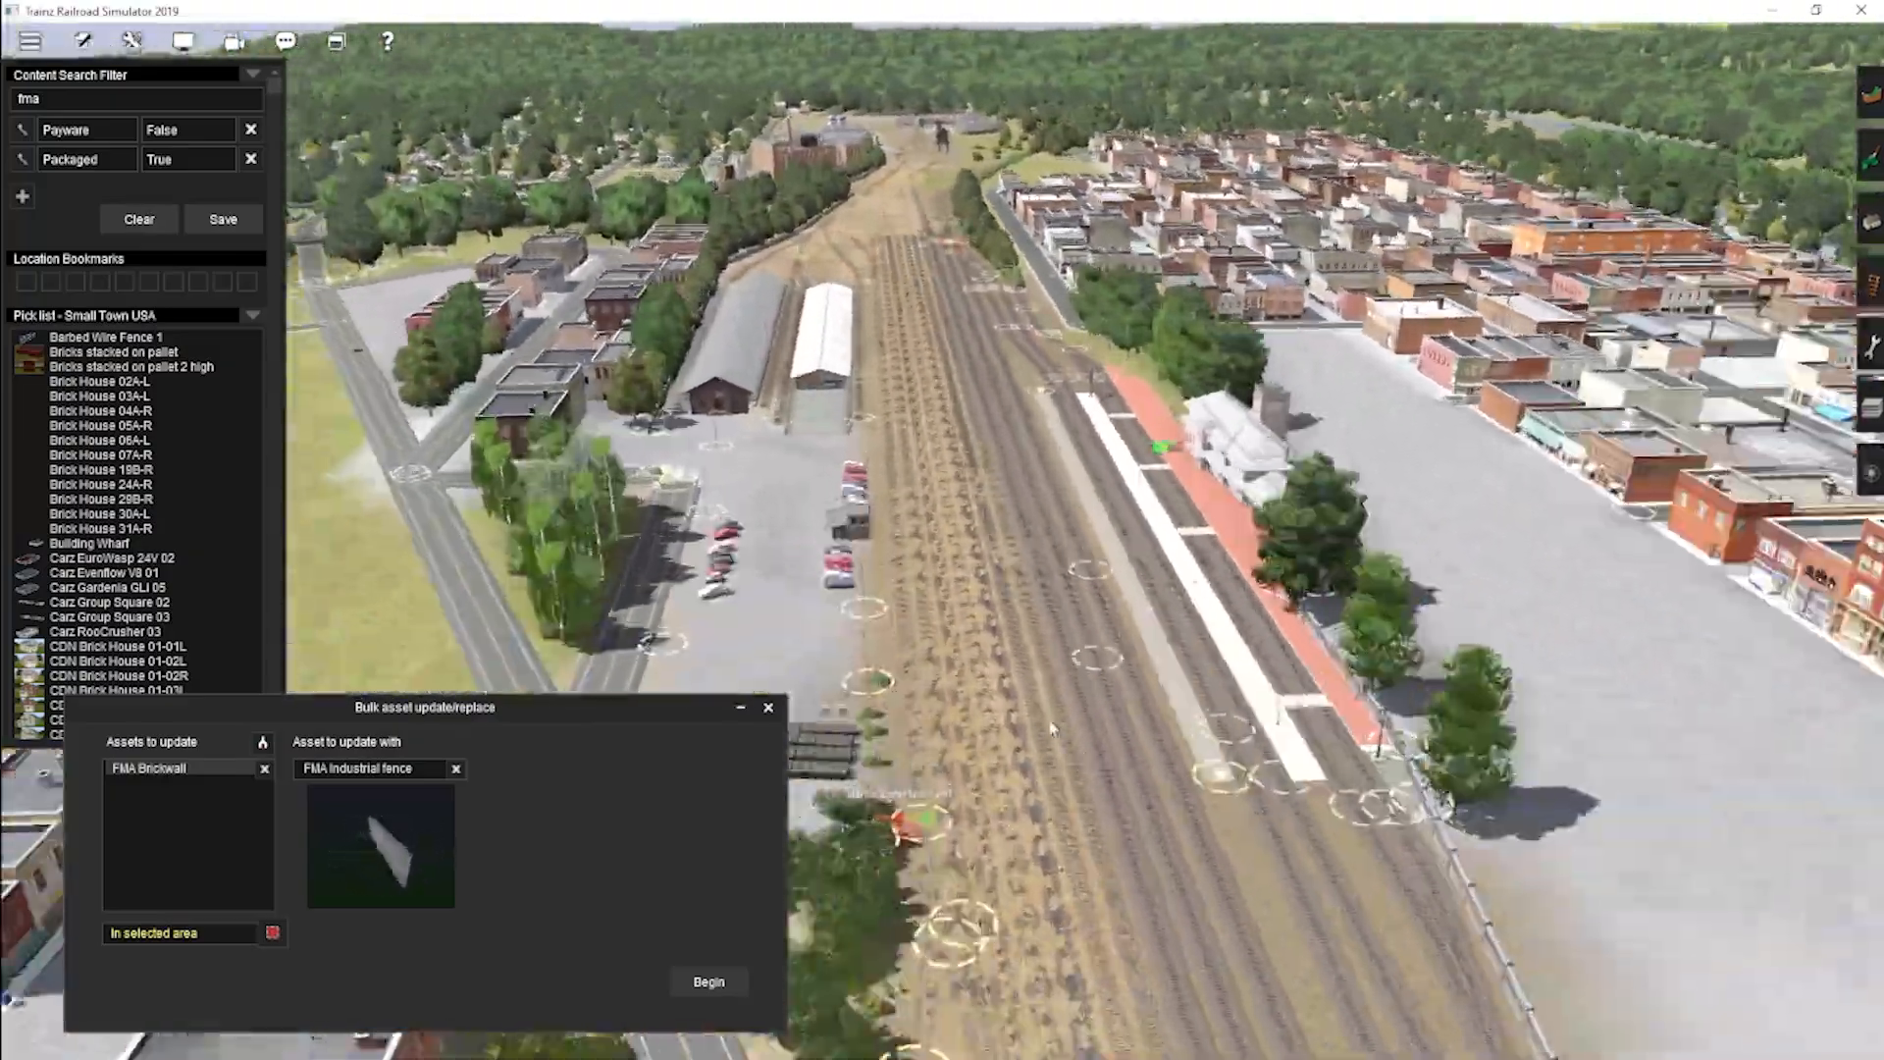
right_click(1053, 729)
scroll(920, 496, "up", 10)
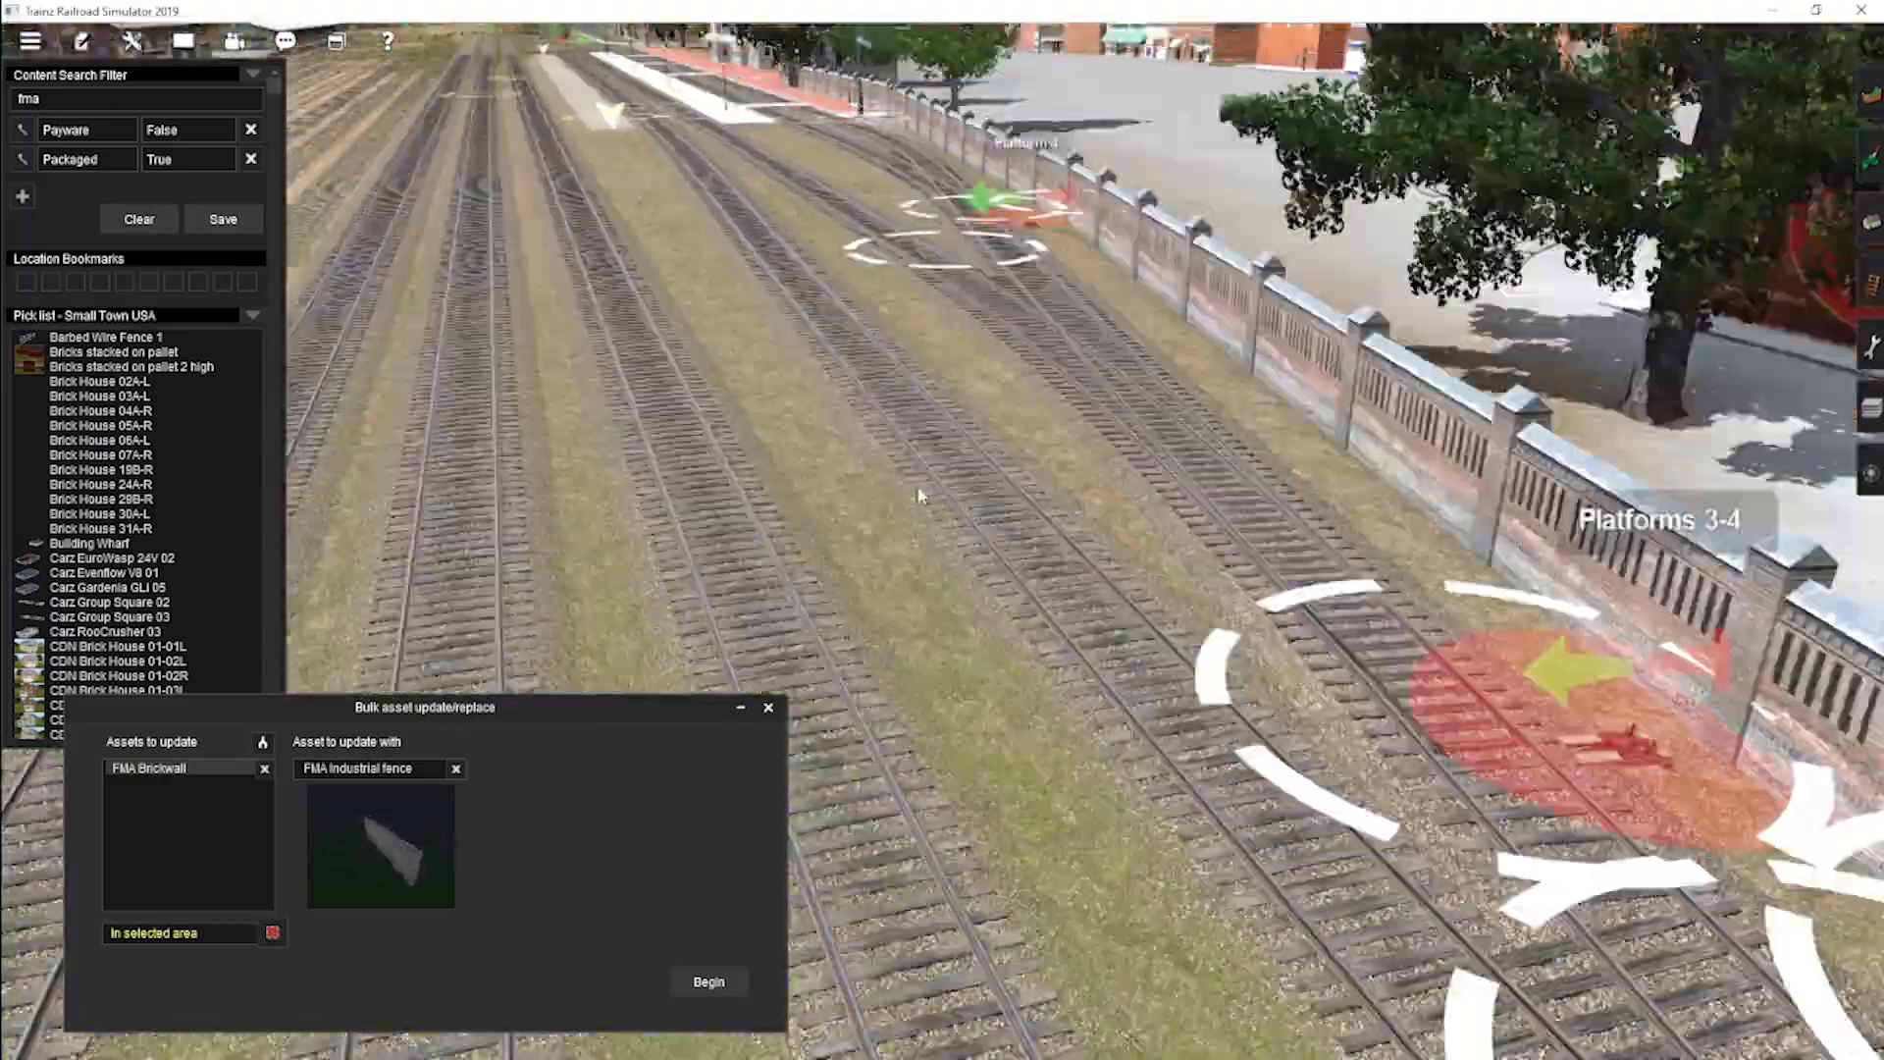
scroll(949, 549, "down", 10)
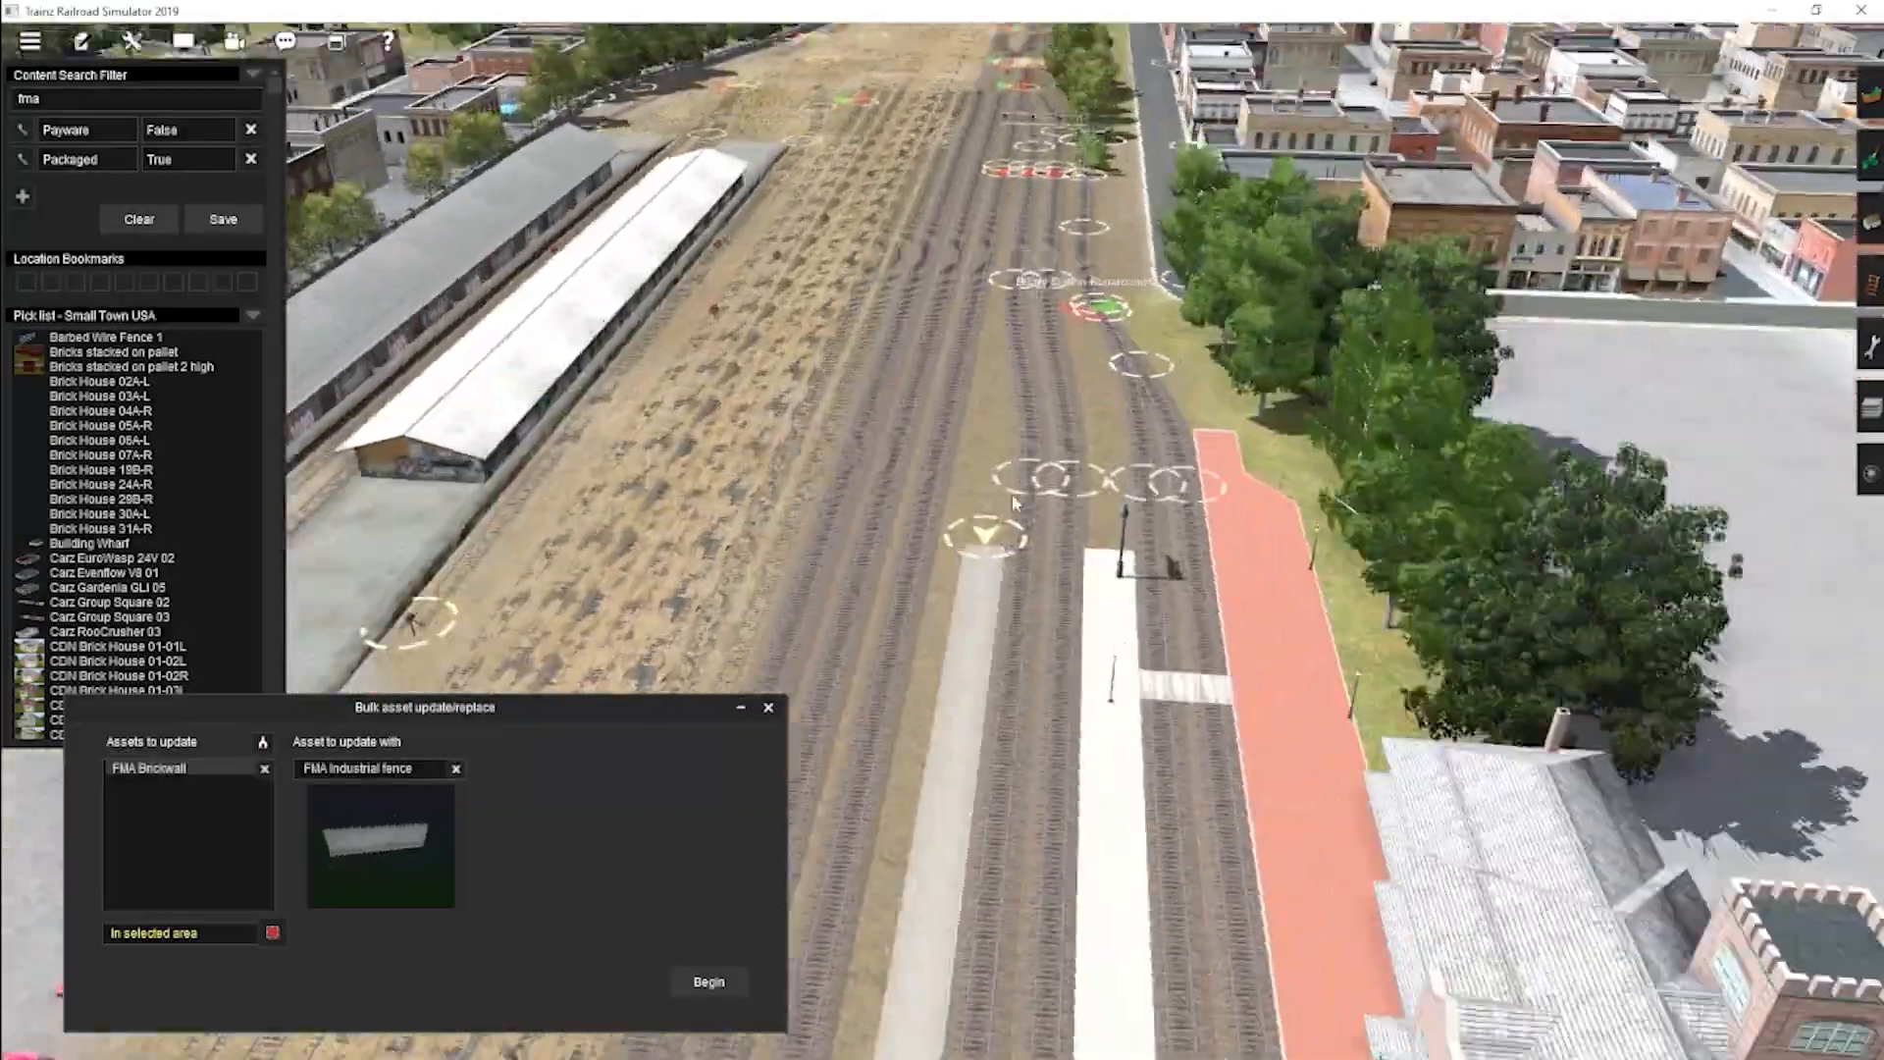
right_click(932, 228)
scroll(923, 295, "down", 5)
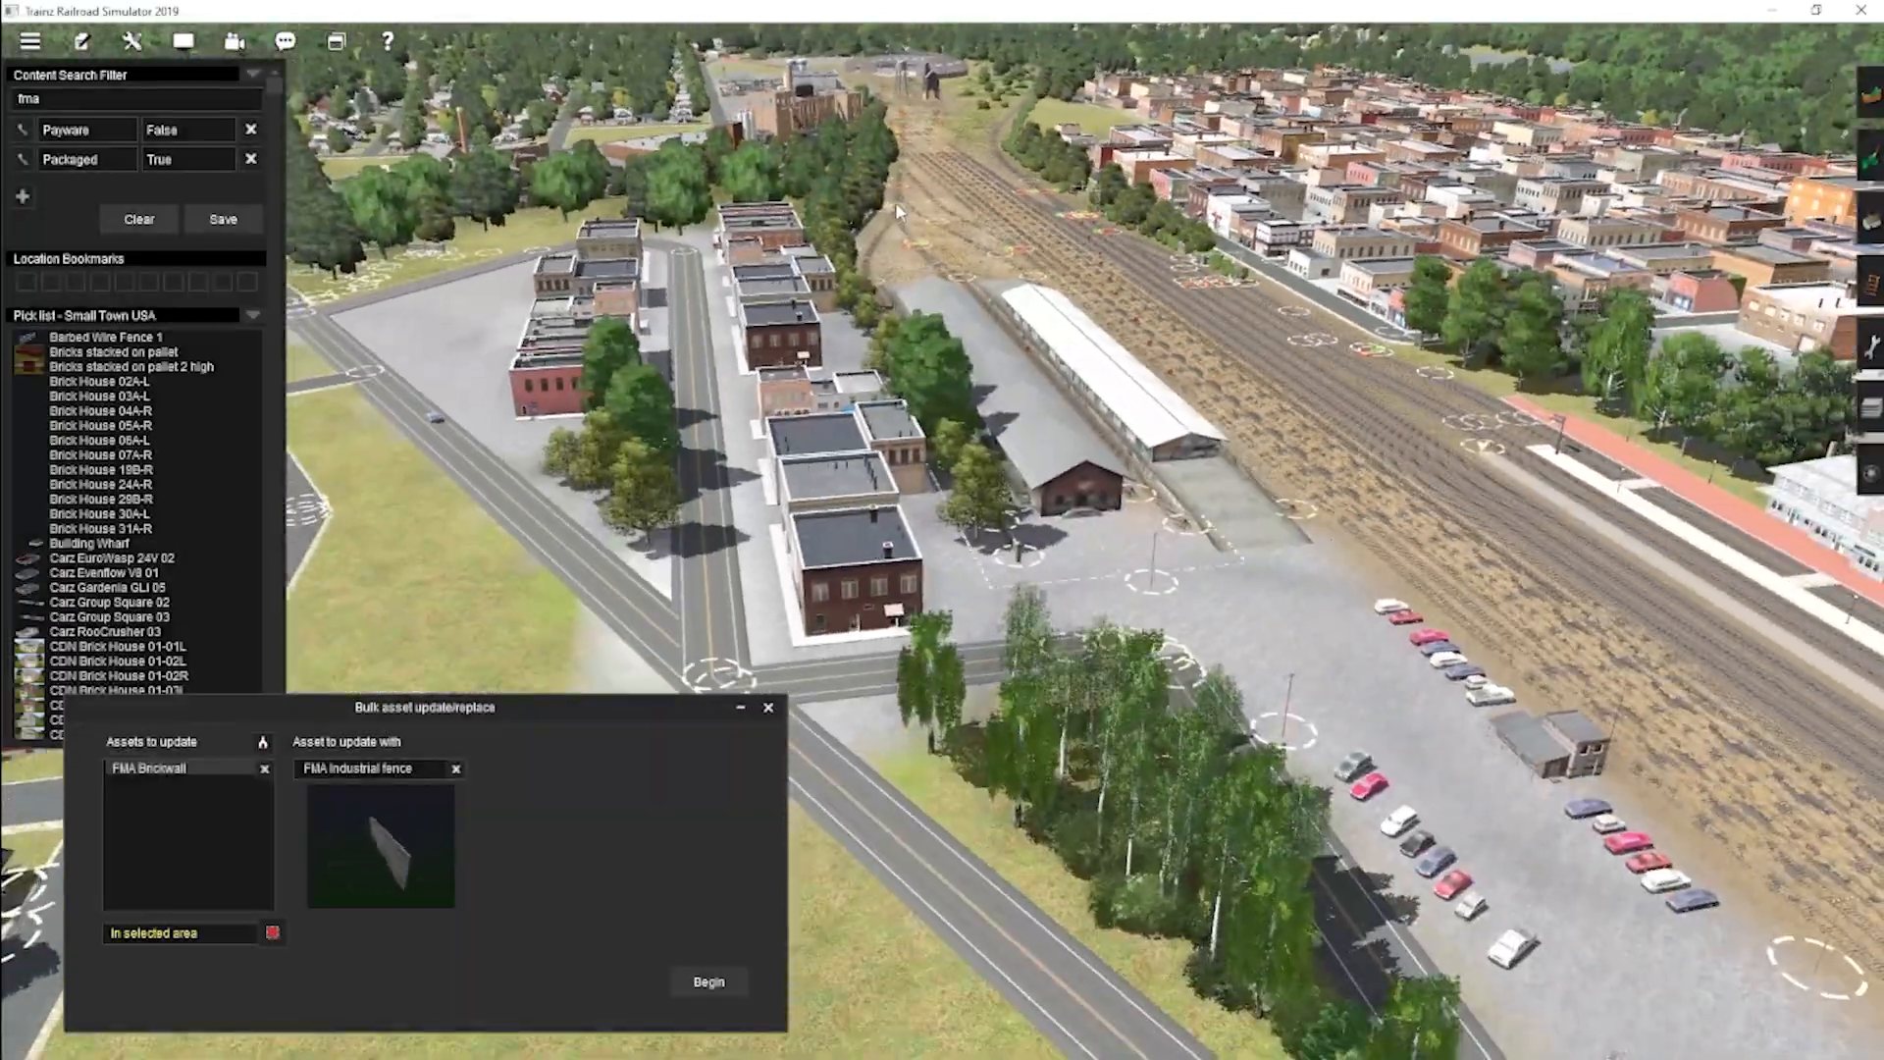
right_click(895, 202)
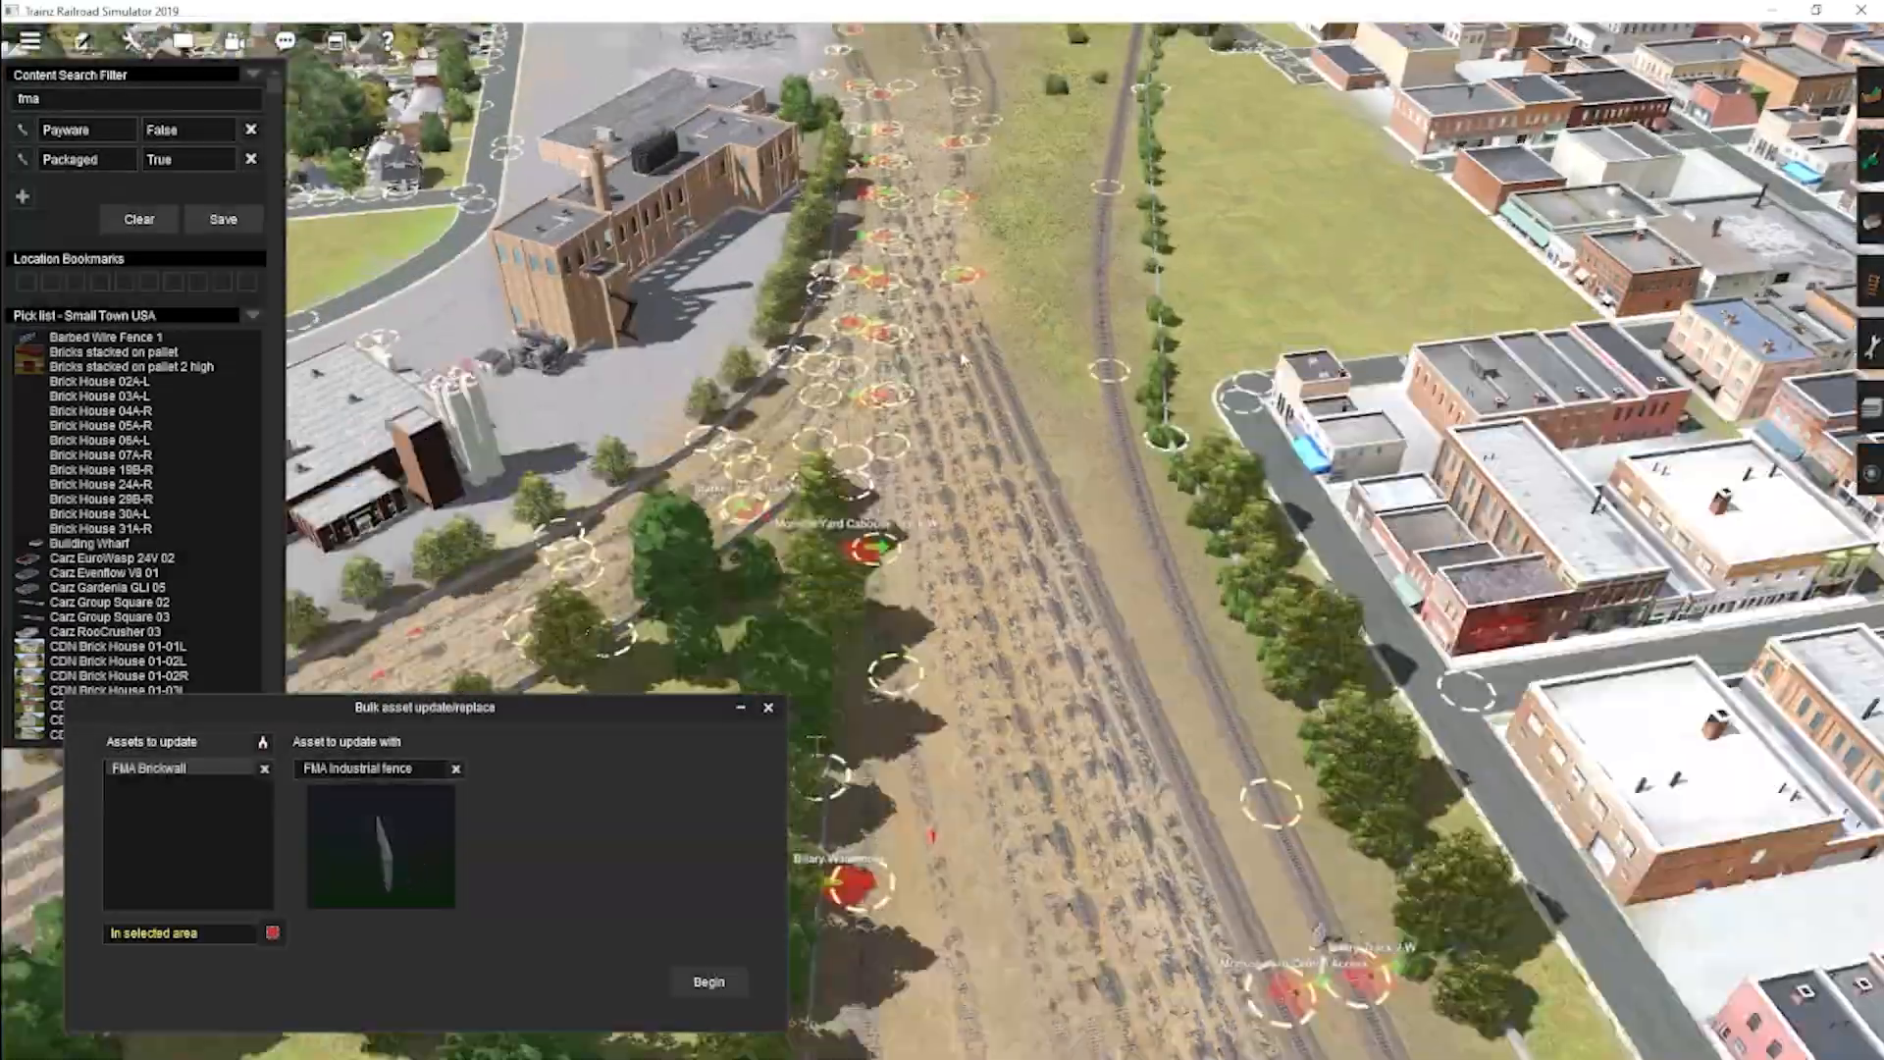
scroll(651, 628, "down", 5)
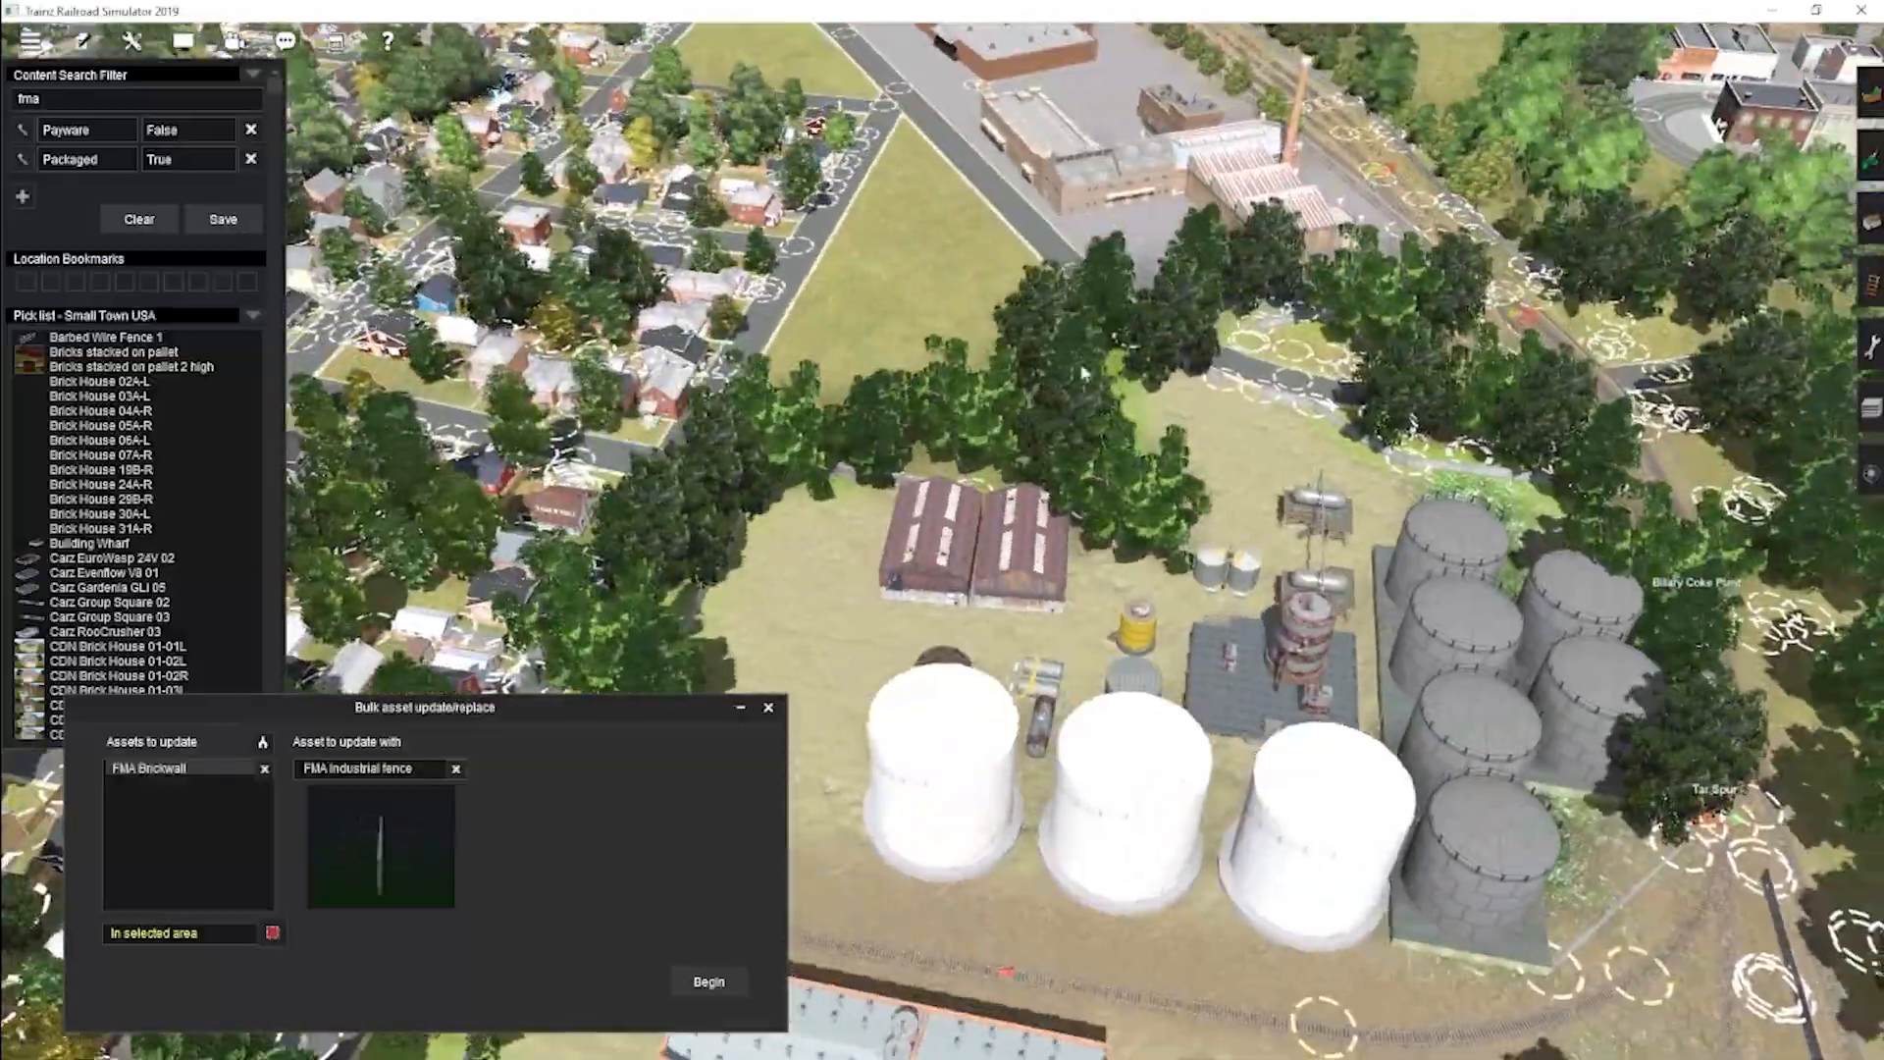
left_click(1102, 569)
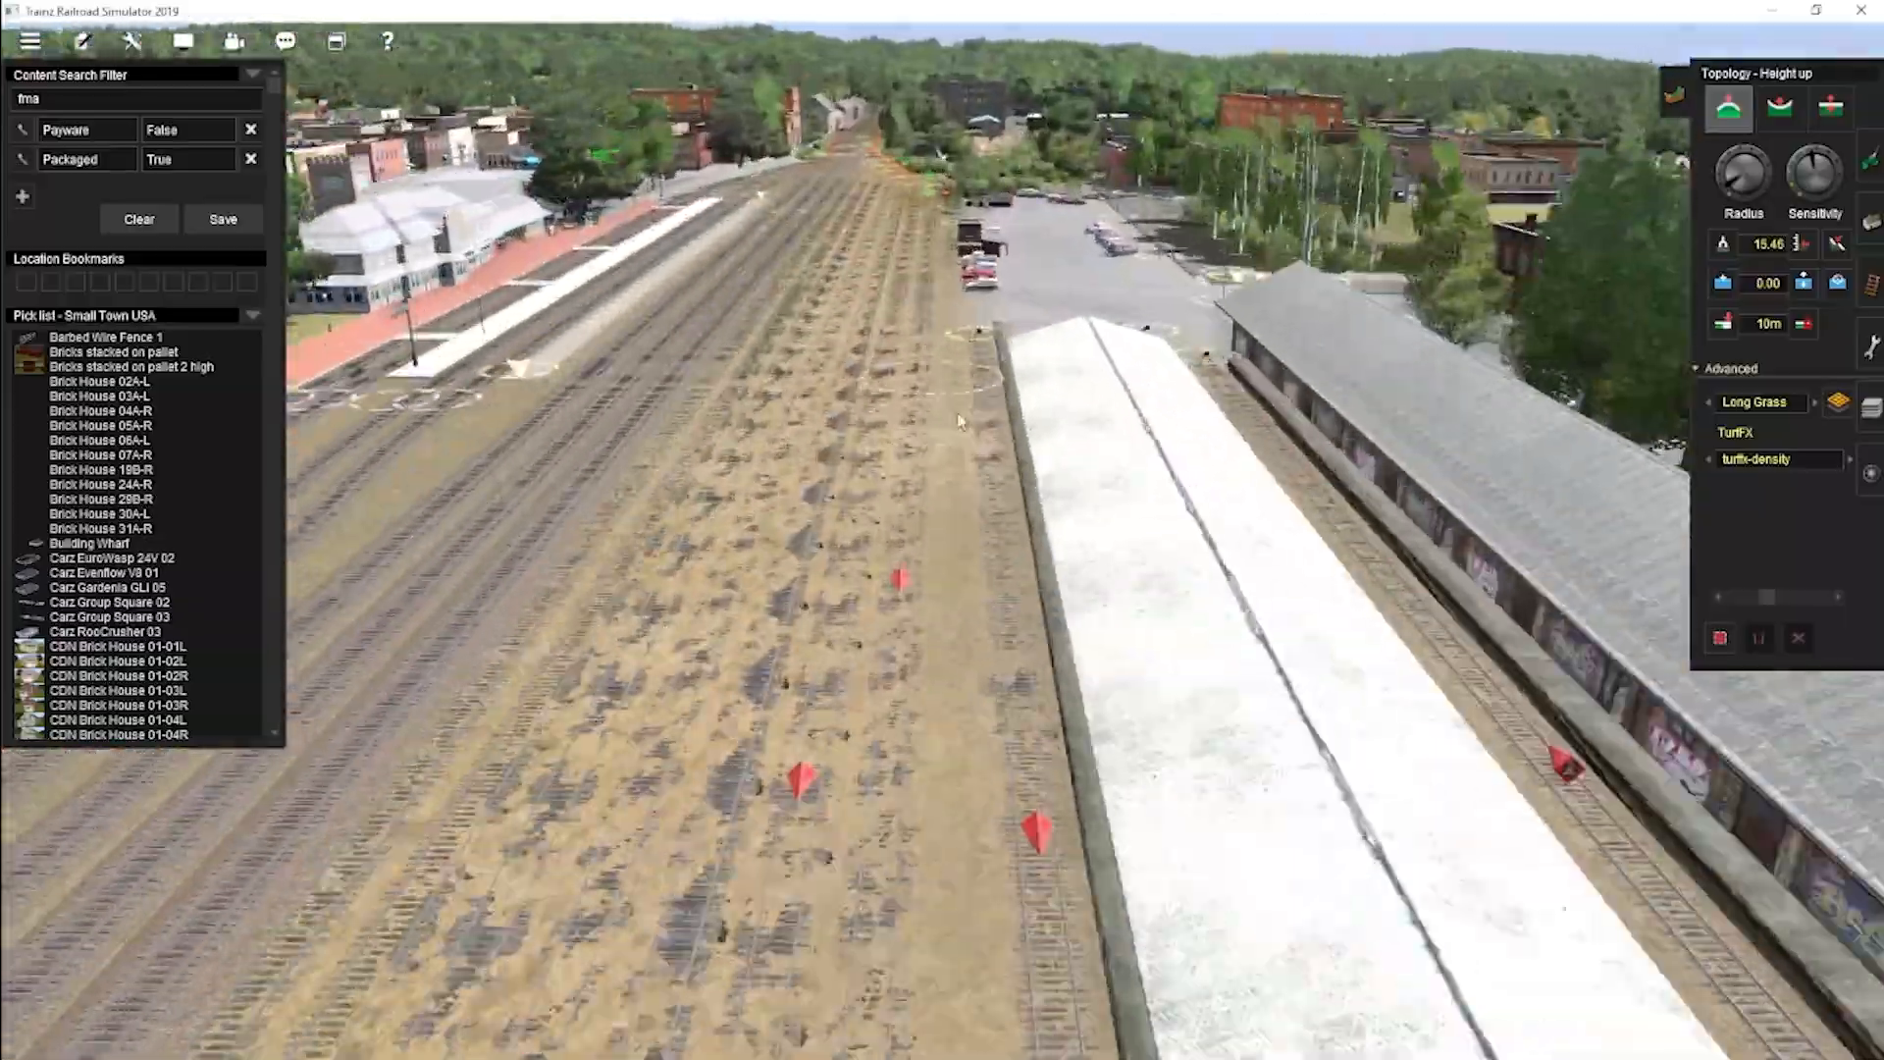
Search the objects for picket and examine the white picket fence around the Shifnal station platform.
right_click_drag(960, 422, 444, 591)
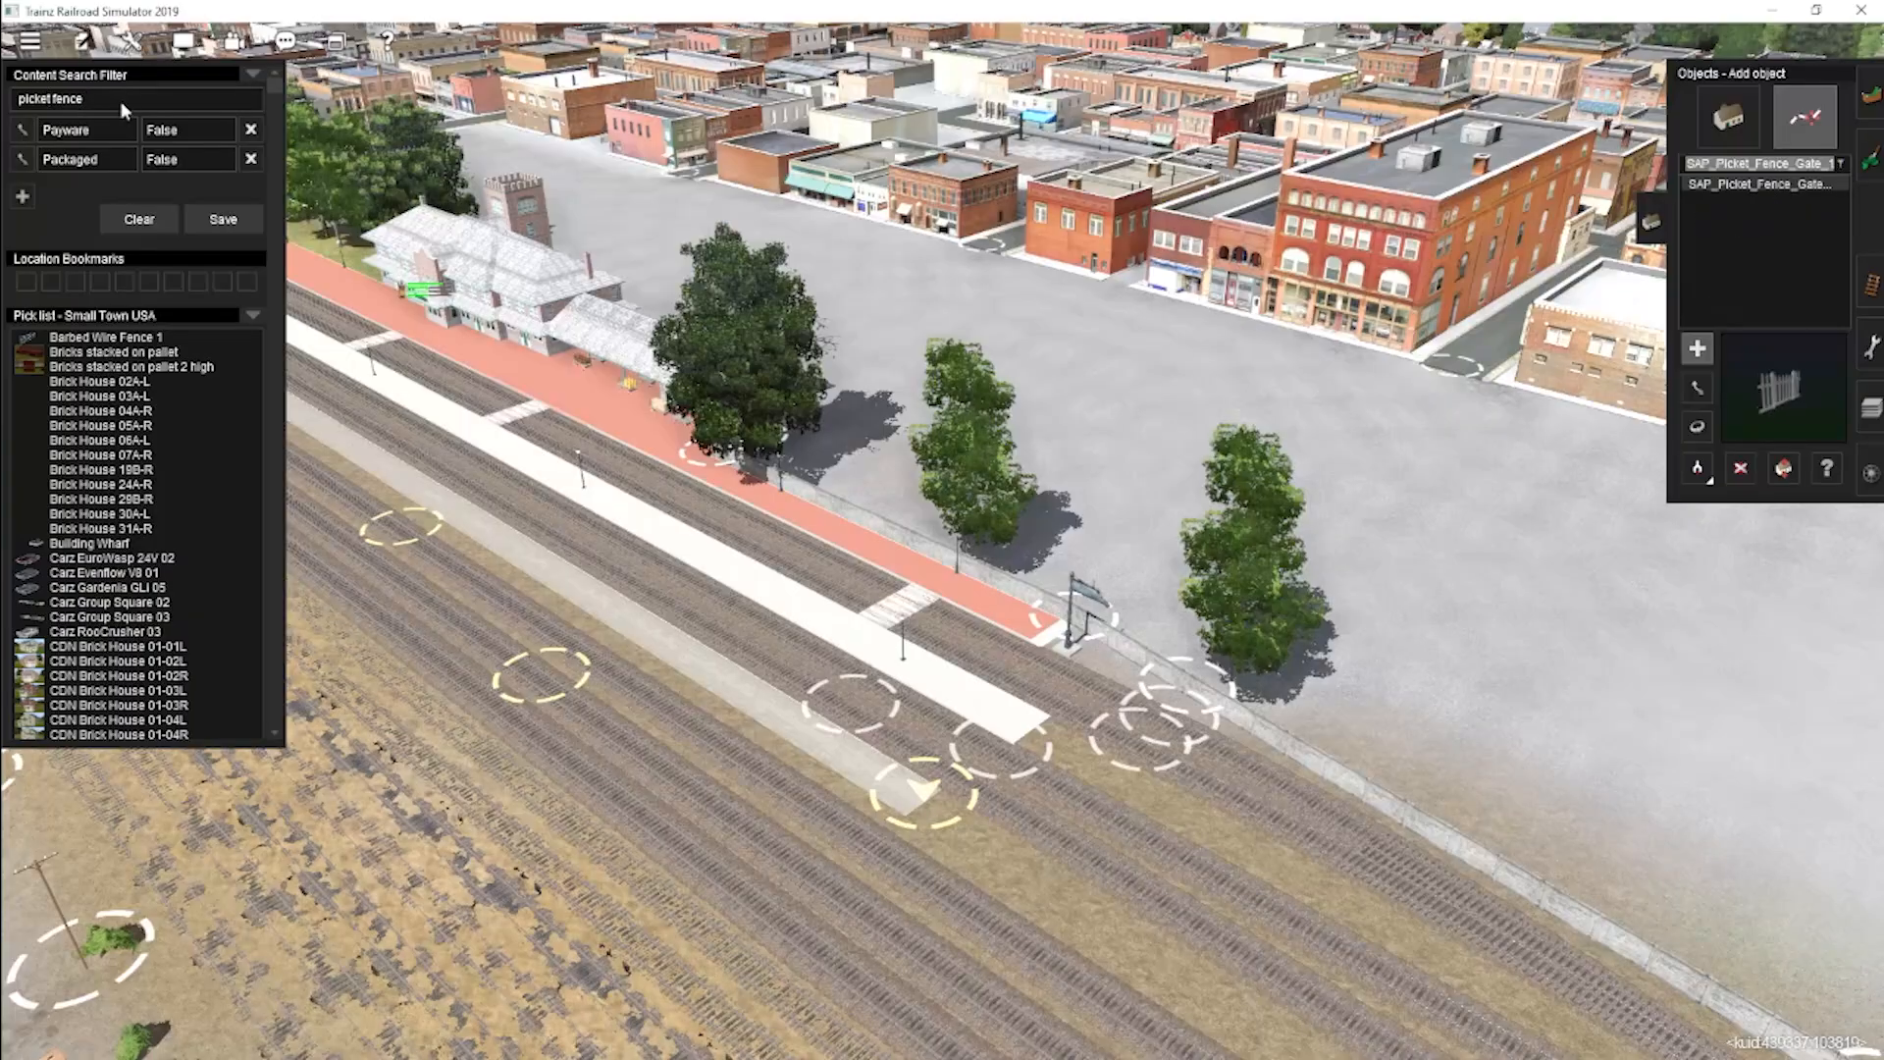
scroll(904, 784, "down", 10)
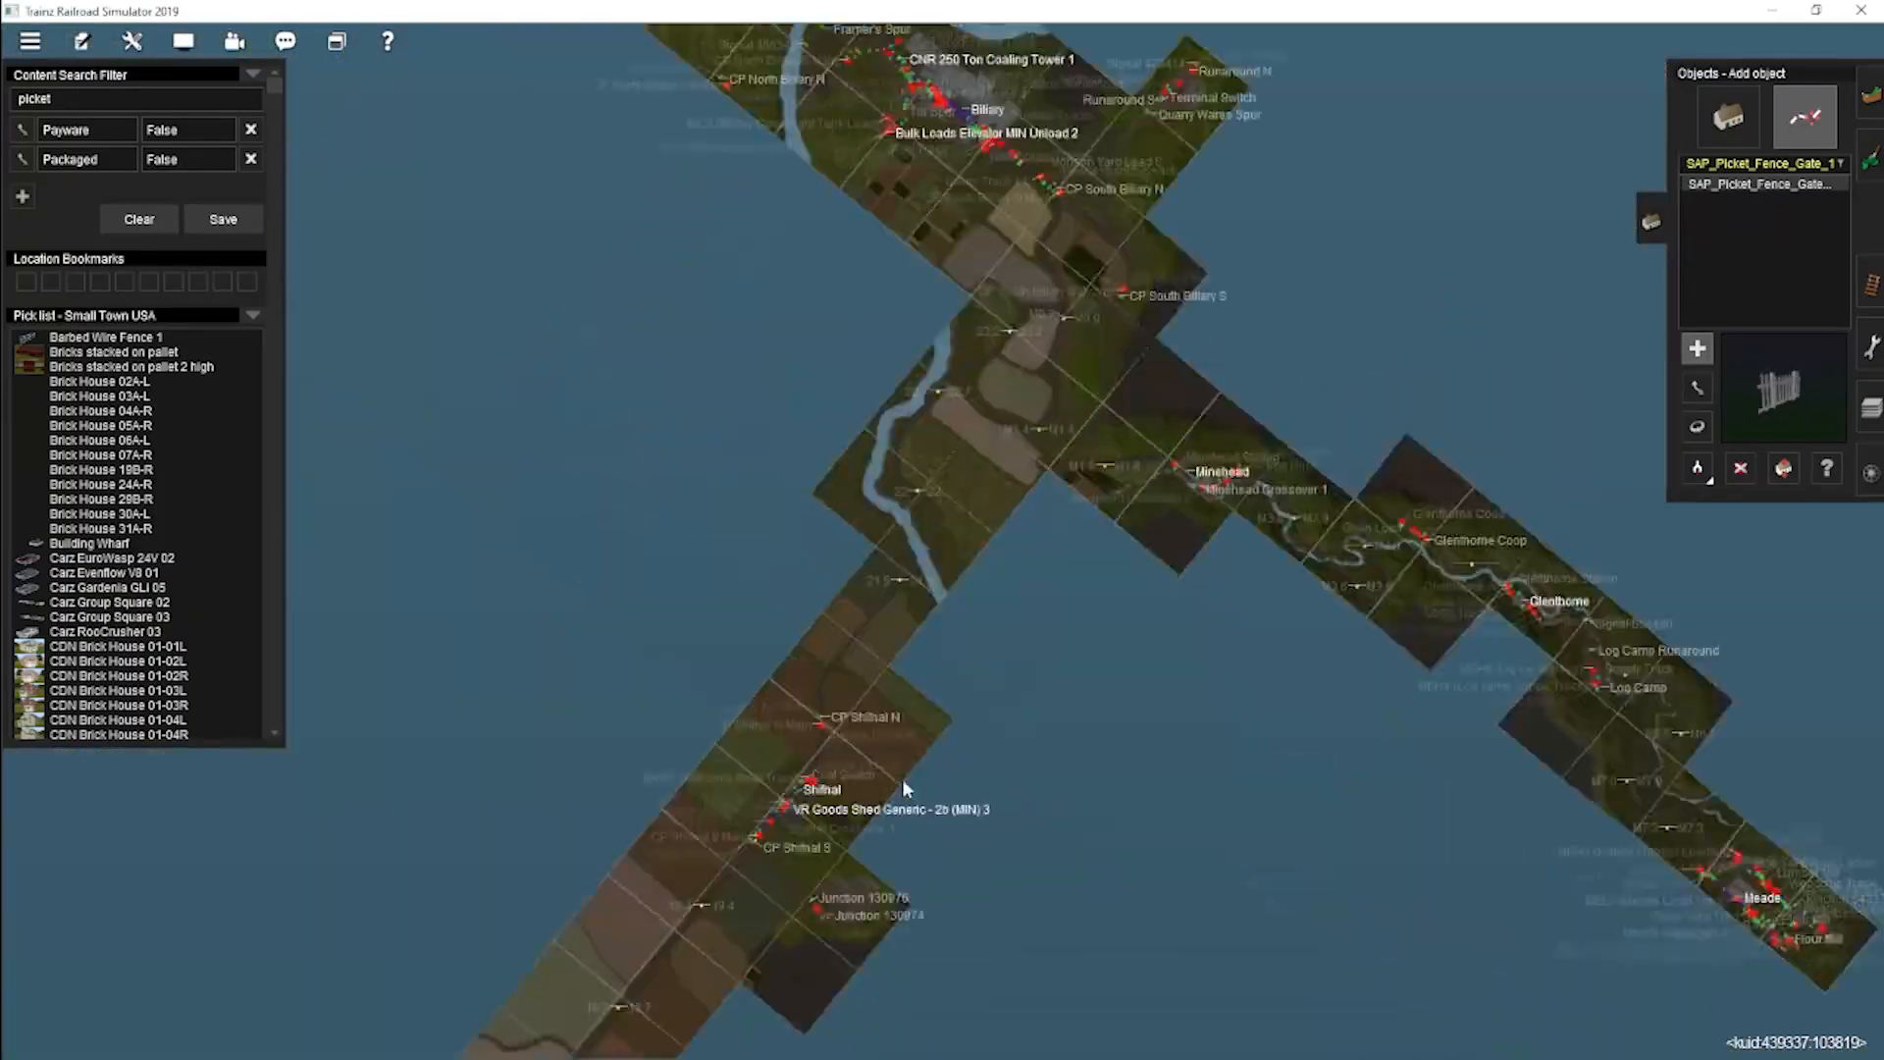
left_click(942, 551)
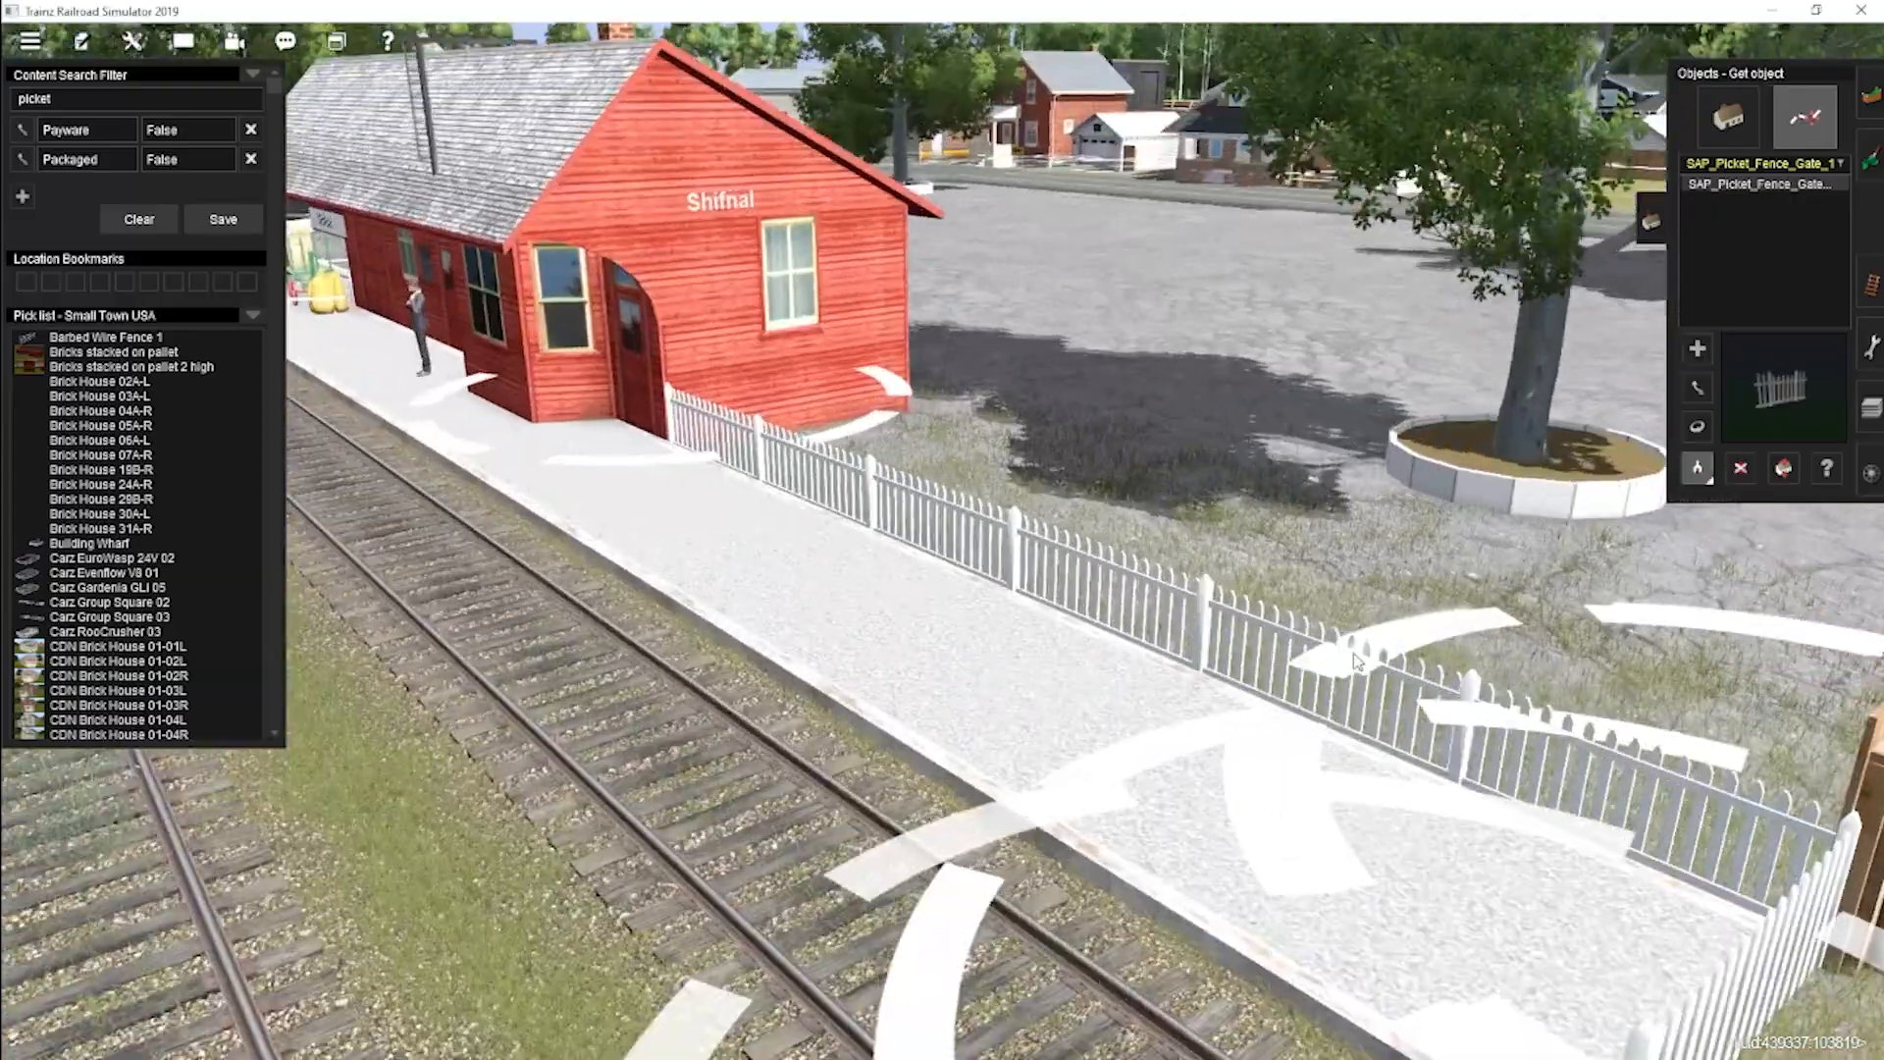
key("Right")
right_click(1102, 704)
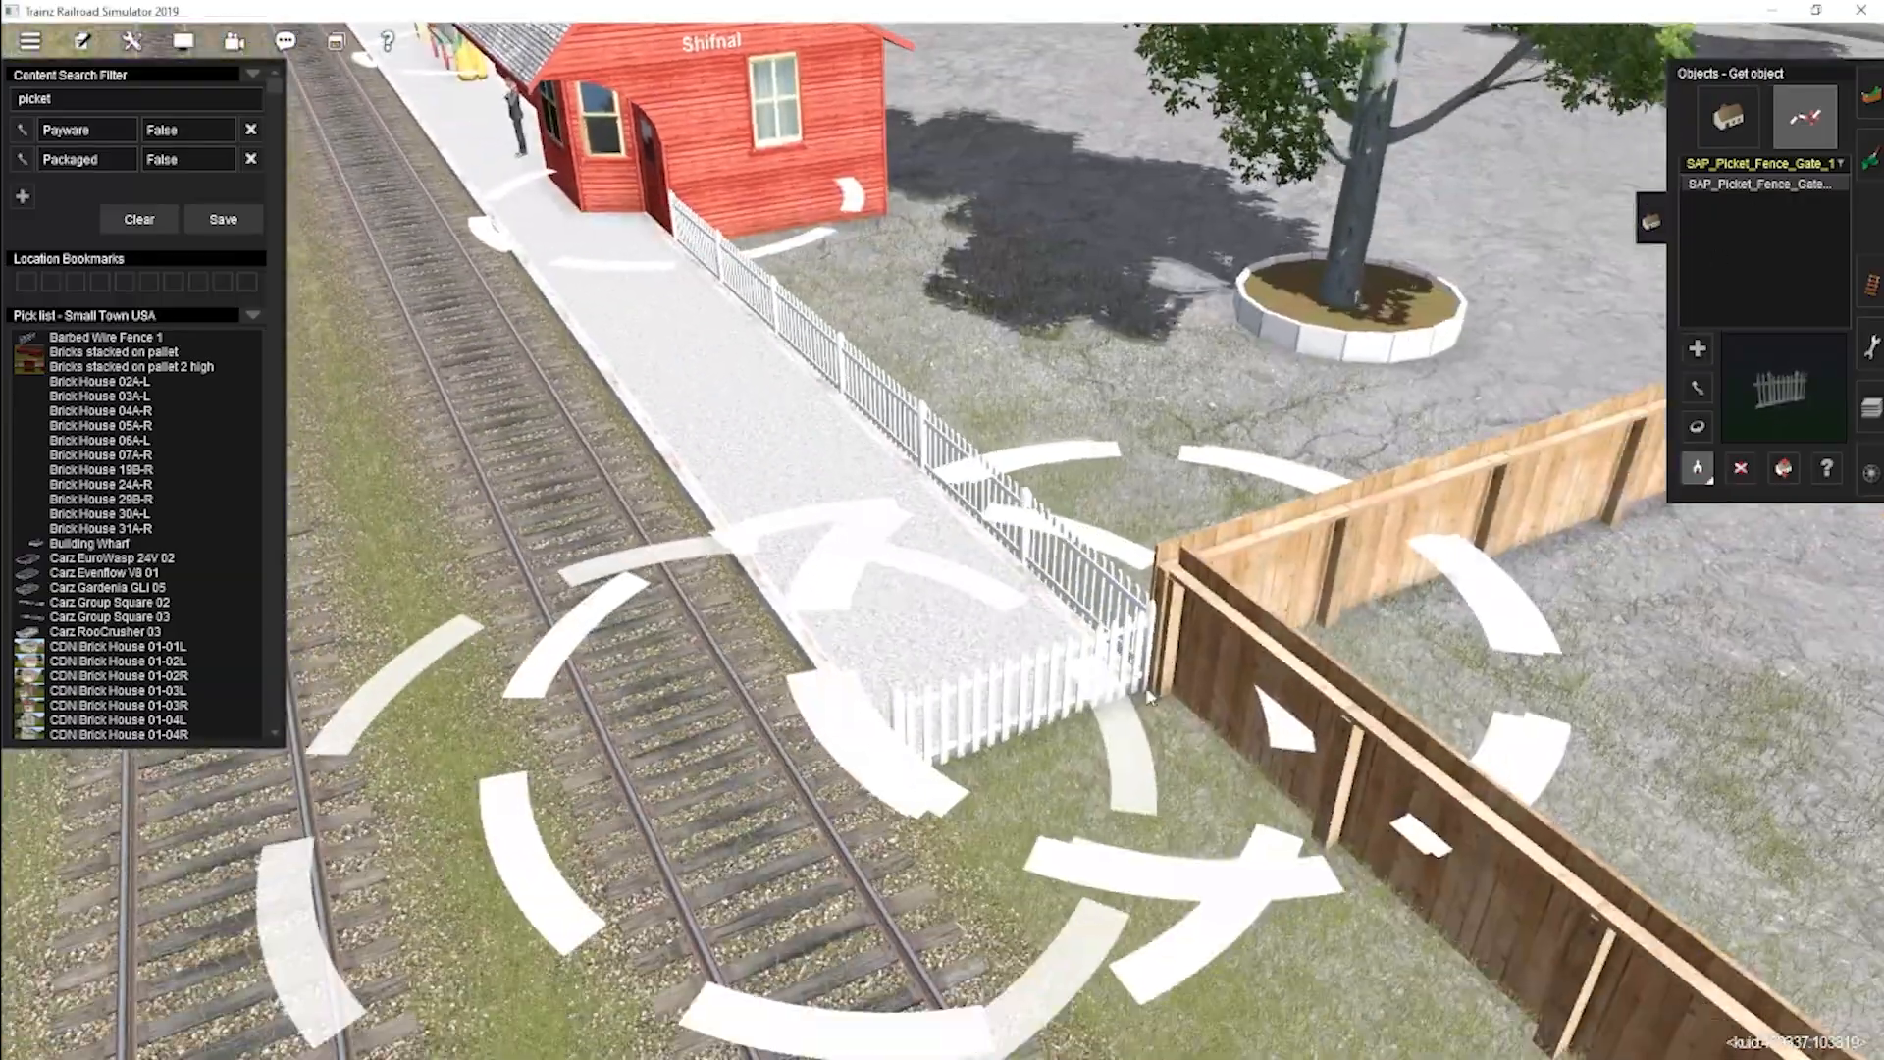
key("Right")
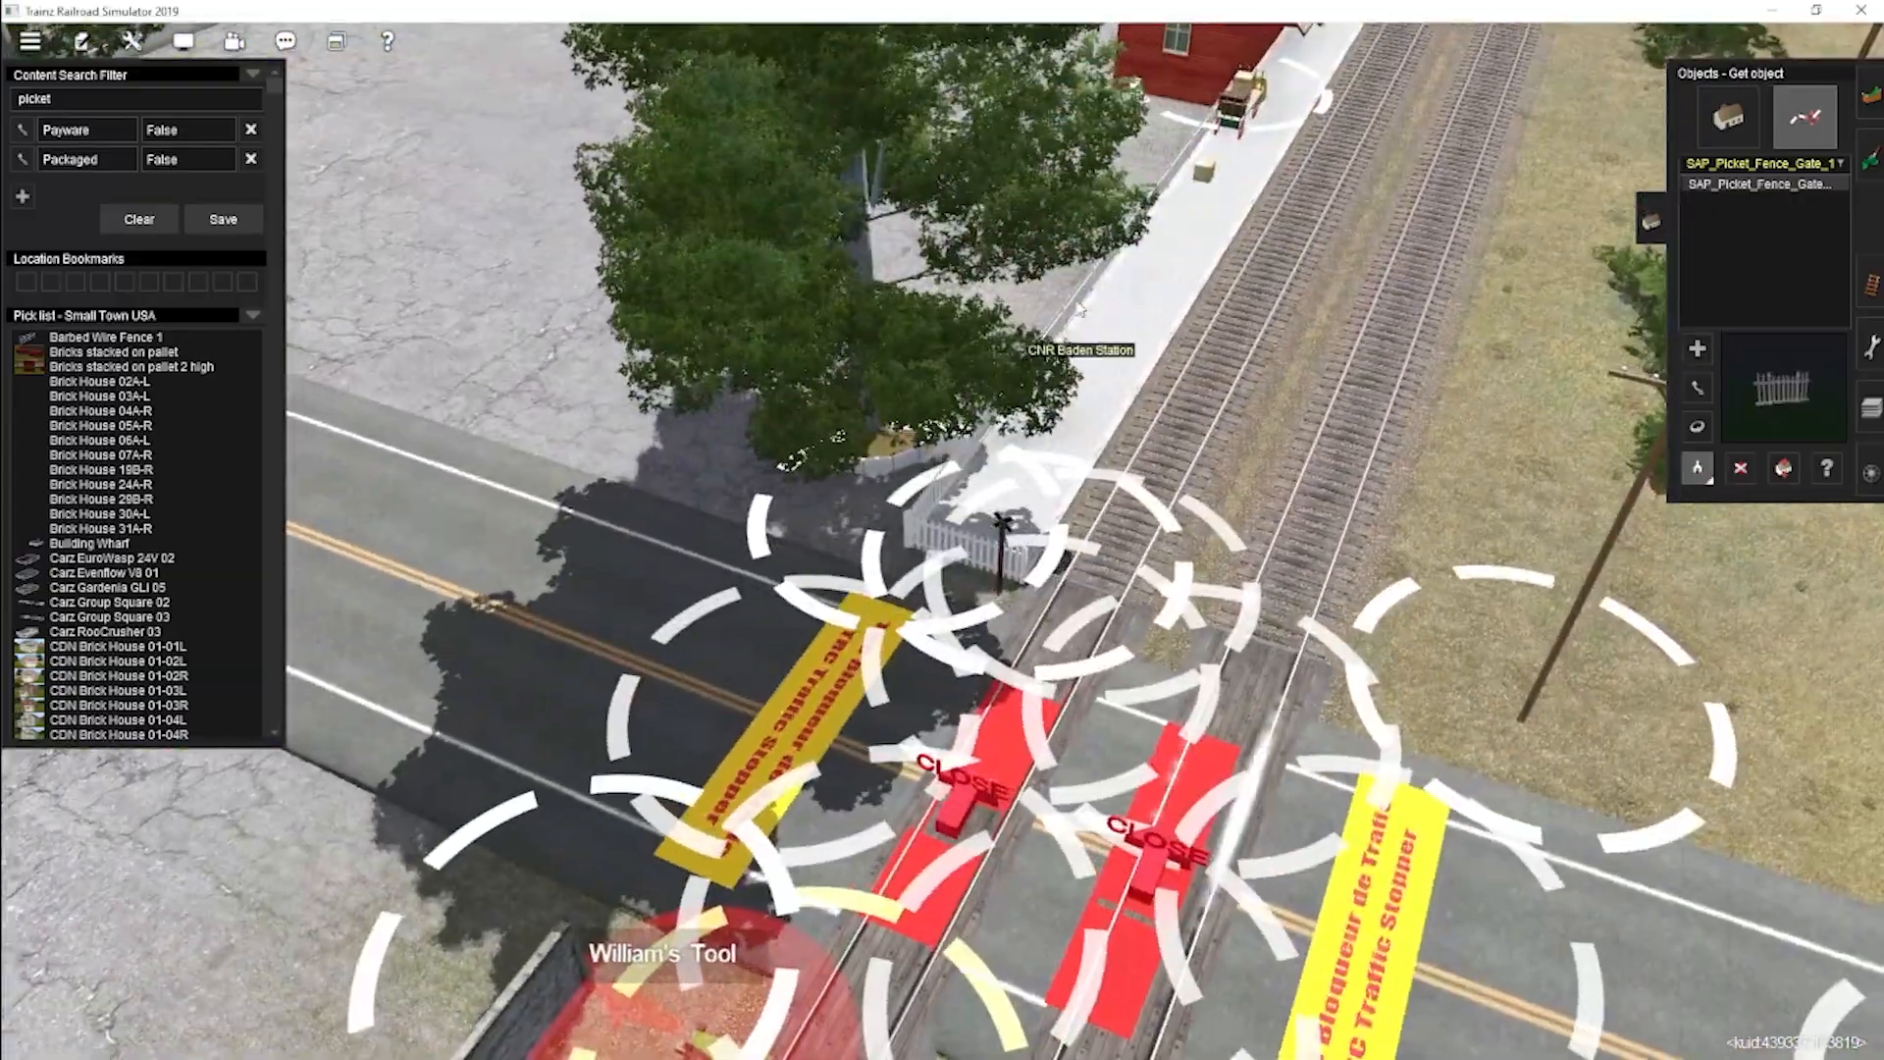
key("Left")
right_click(1257, 396)
key("Left")
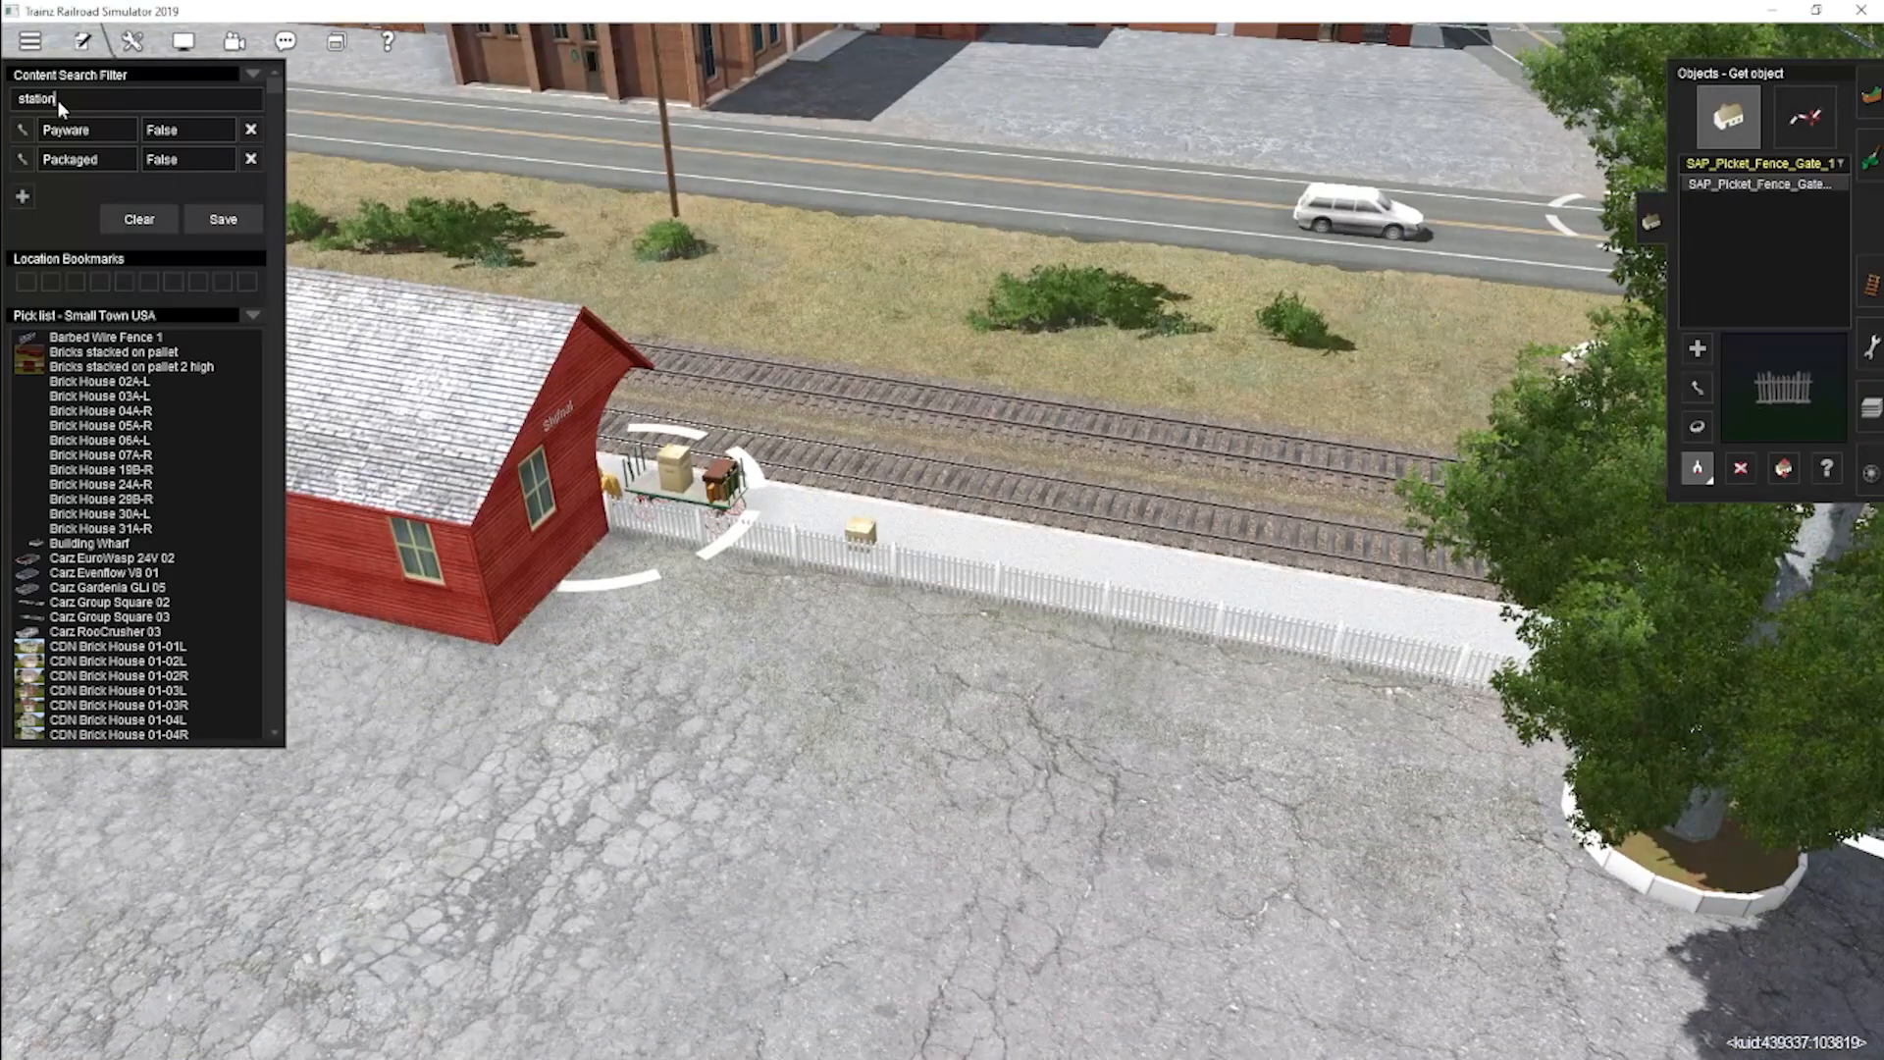
Filter the splines by "fence station white" and choose the fence station white wood spline.
scroll(849, 645, "down", 3)
left_click(822, 651)
key("ctrl+z")
left_click(1805, 118)
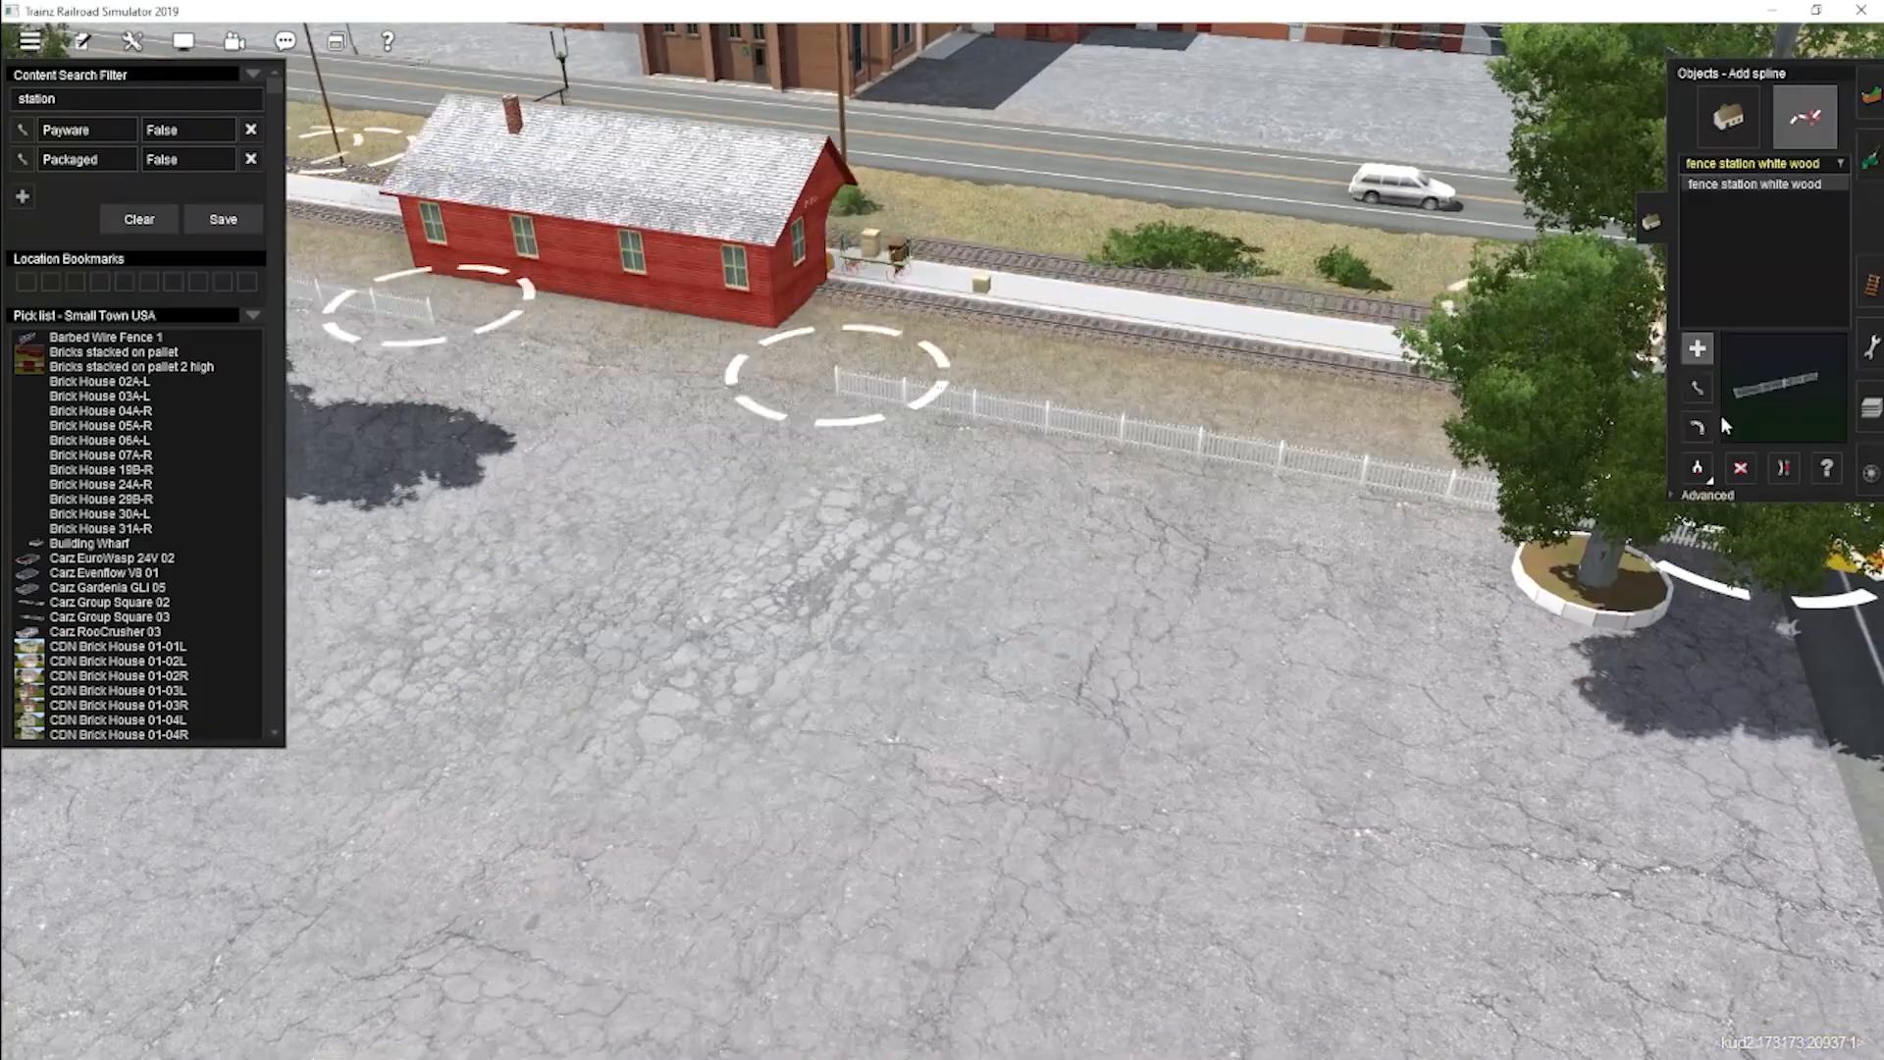
left_click(83, 41)
left_click(113, 126)
type("fence station white")
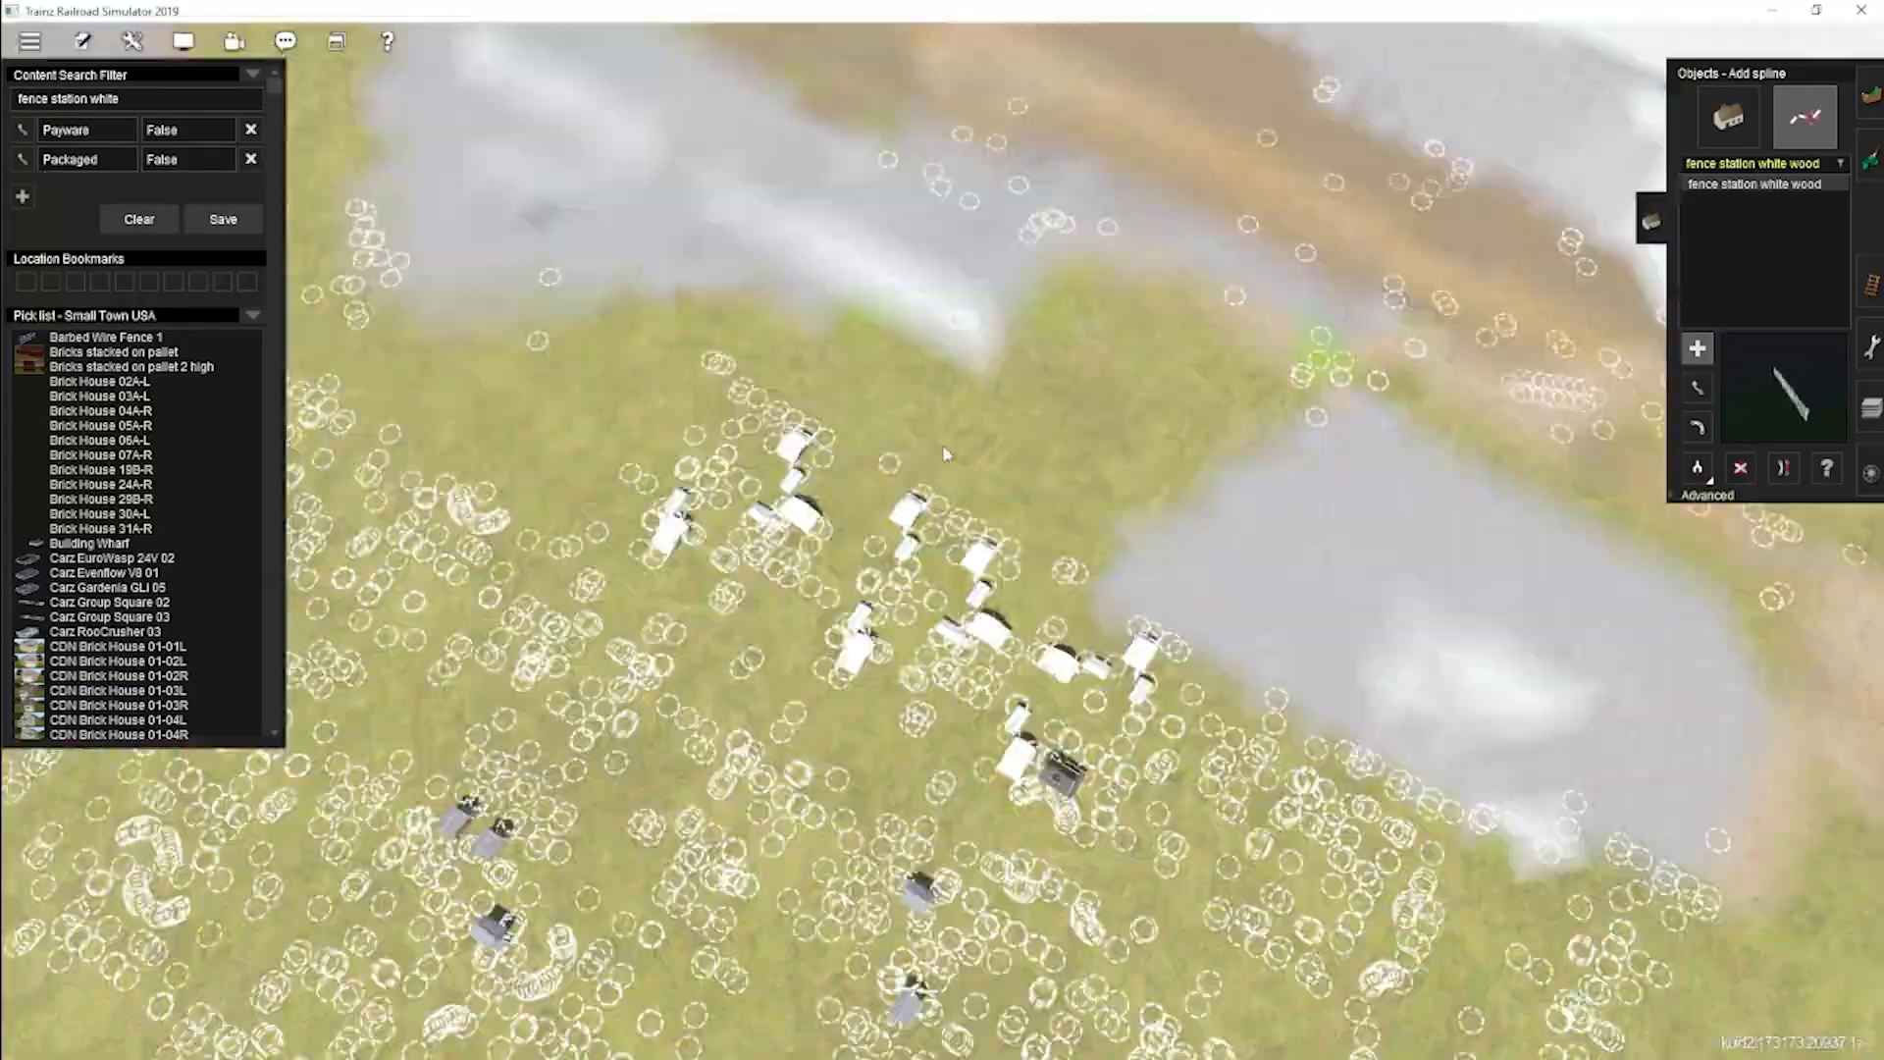
Delete the section of concrete wall running beside the red brick station platform.
scroll(946, 454, "up", 10)
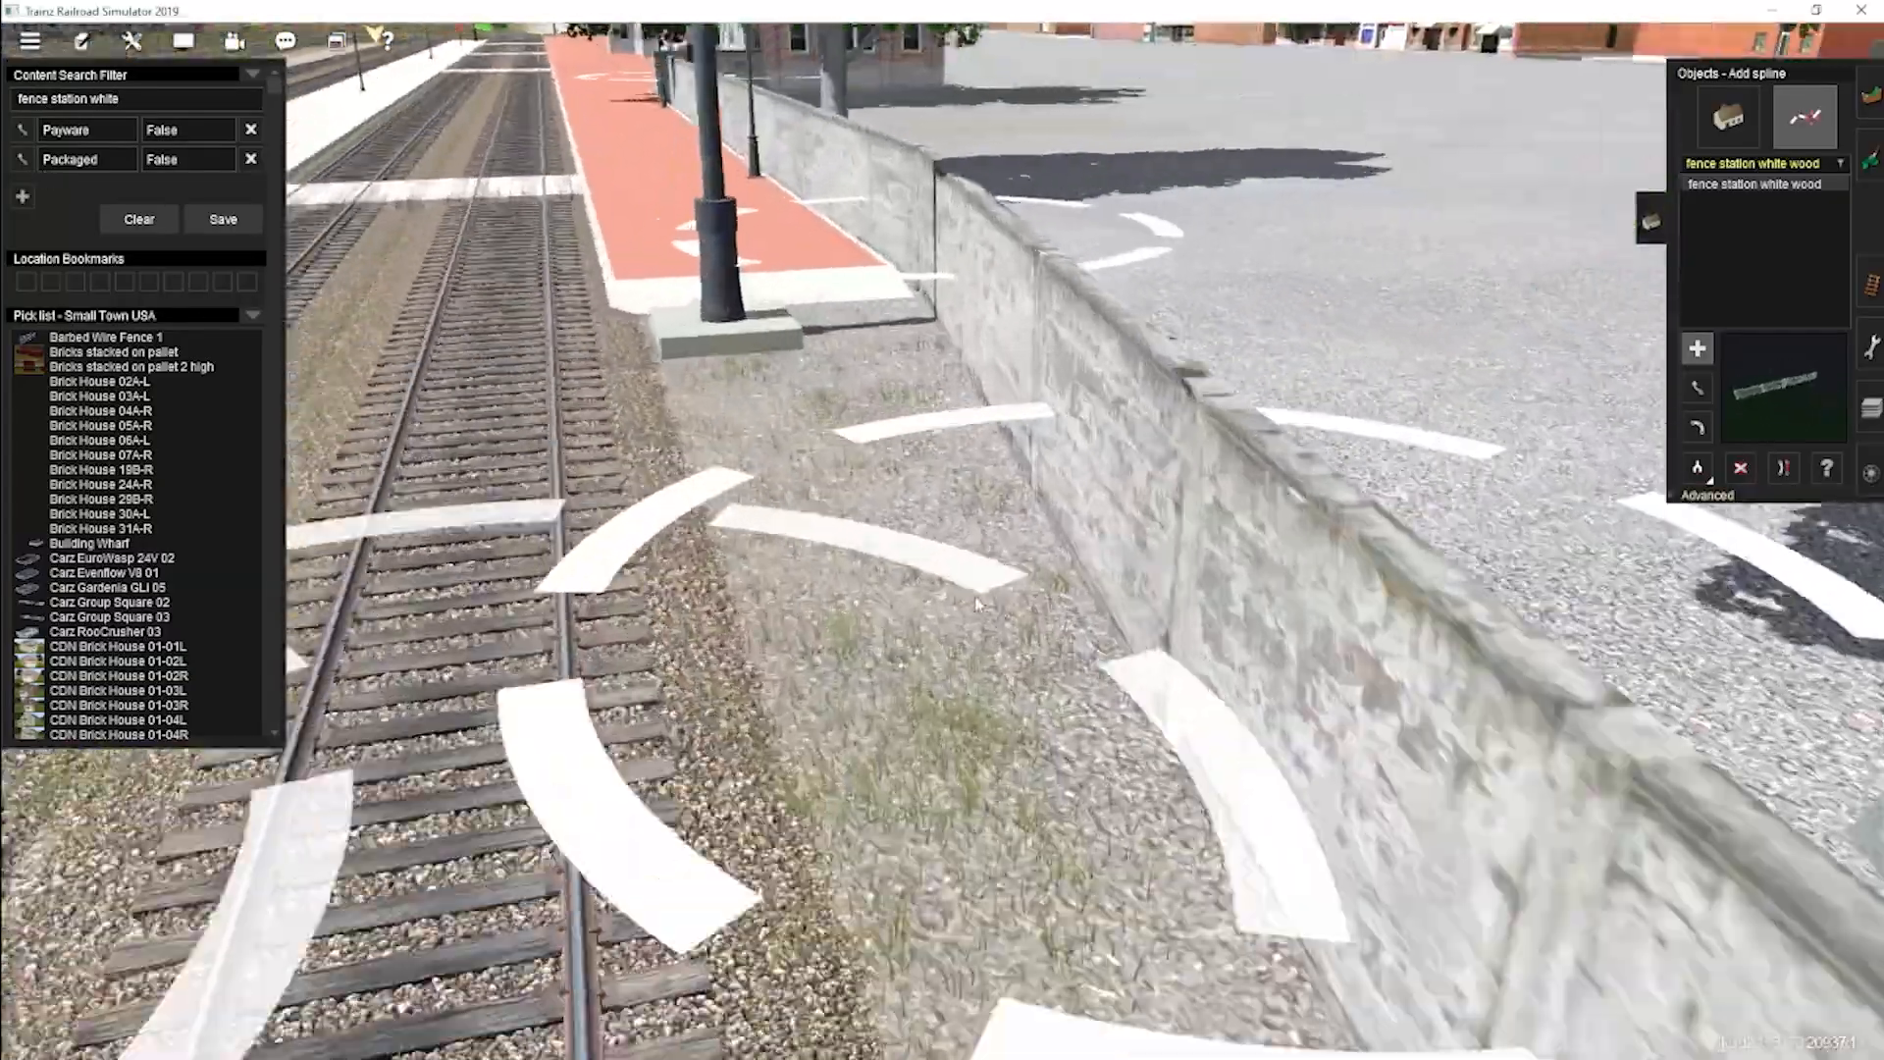
key("Left")
left_click(1740, 468)
key("Left")
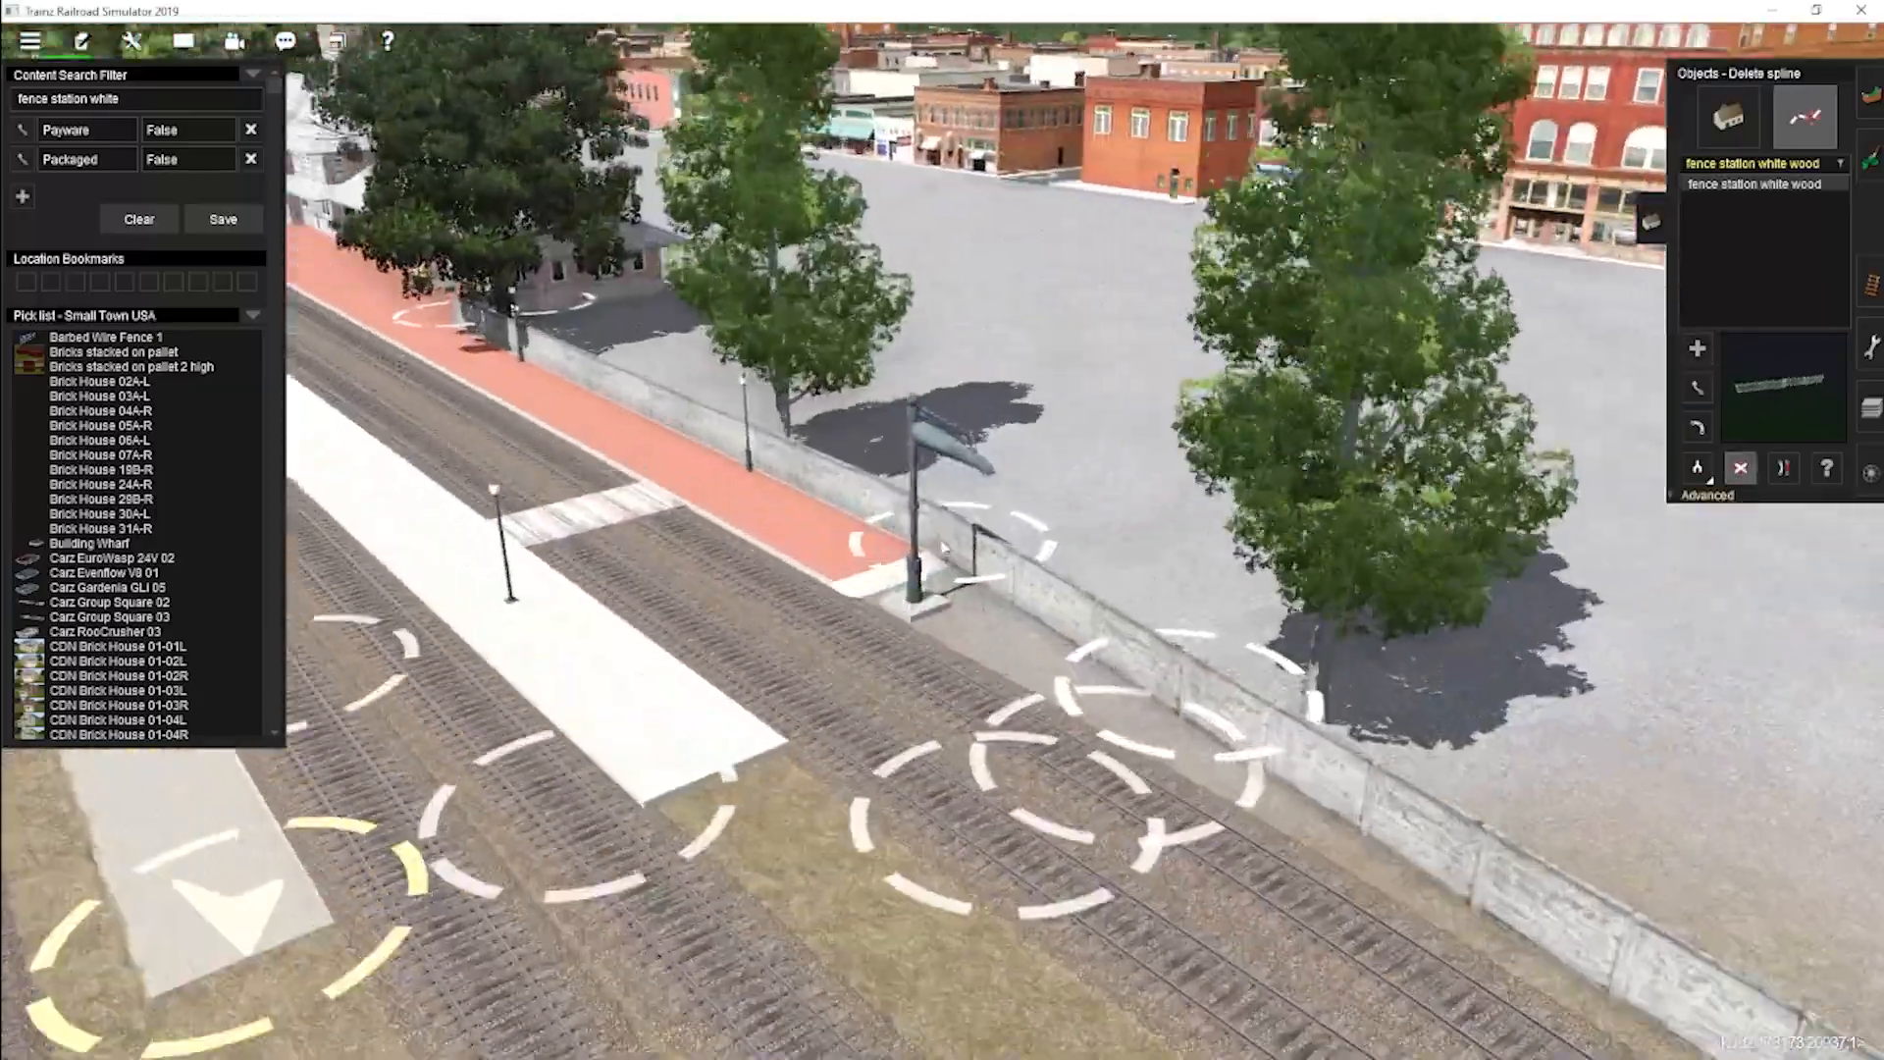
scroll(1105, 503, "up", 5)
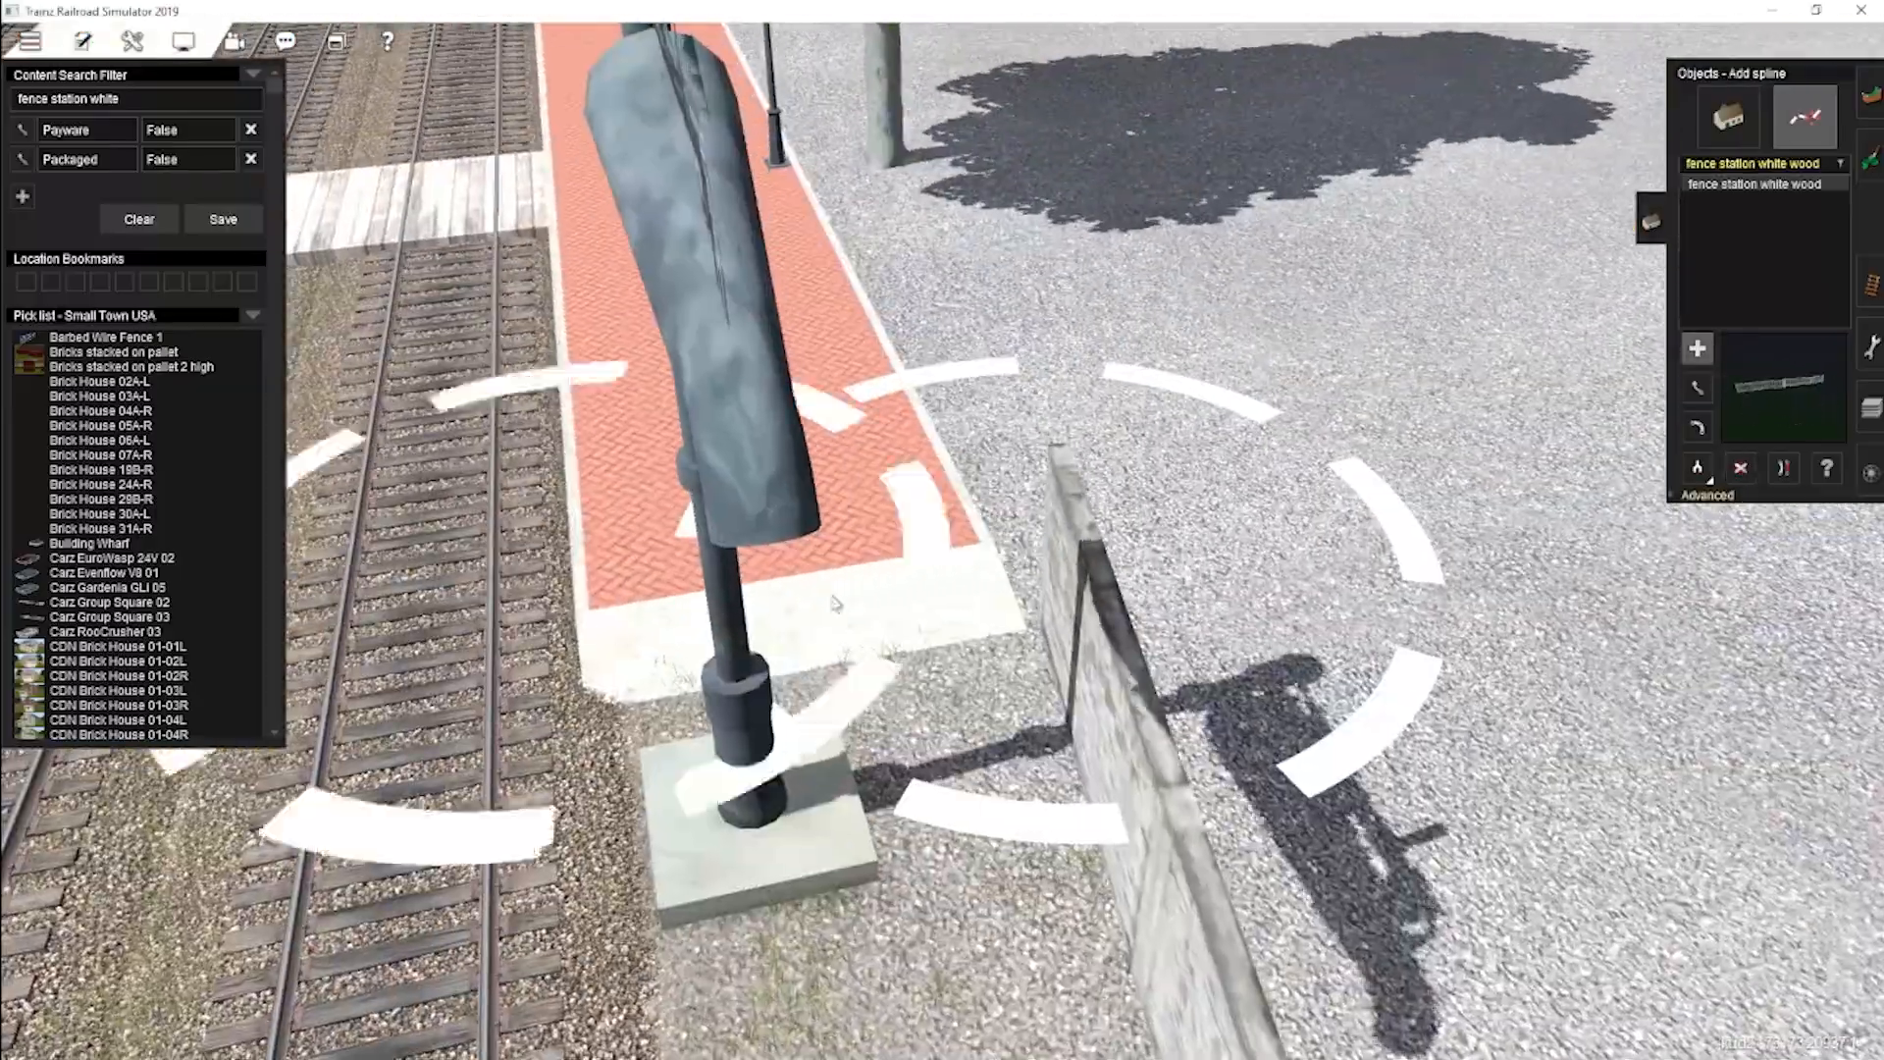
Lay fence station white wood along the red brick platform and around the corner to the station building.
left_click(991, 562)
key("Left")
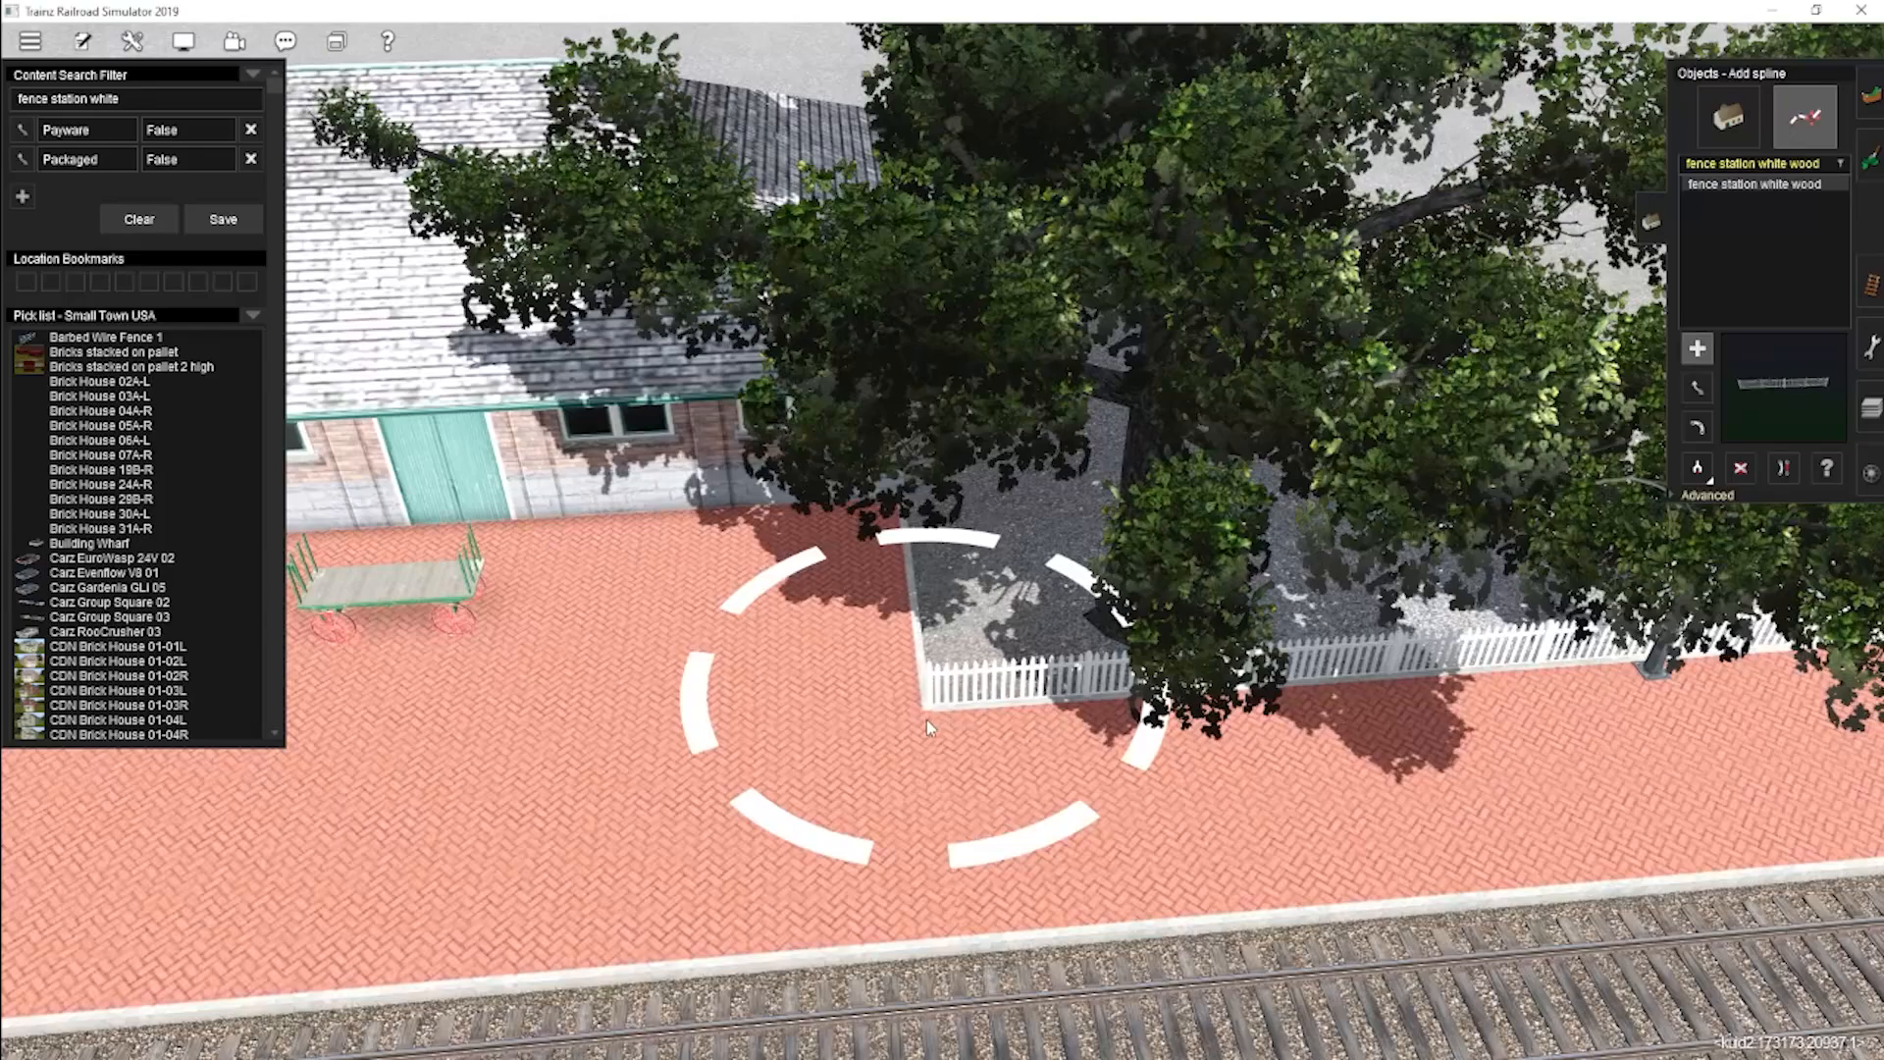
left_click(926, 720)
key("Right")
left_click(871, 527)
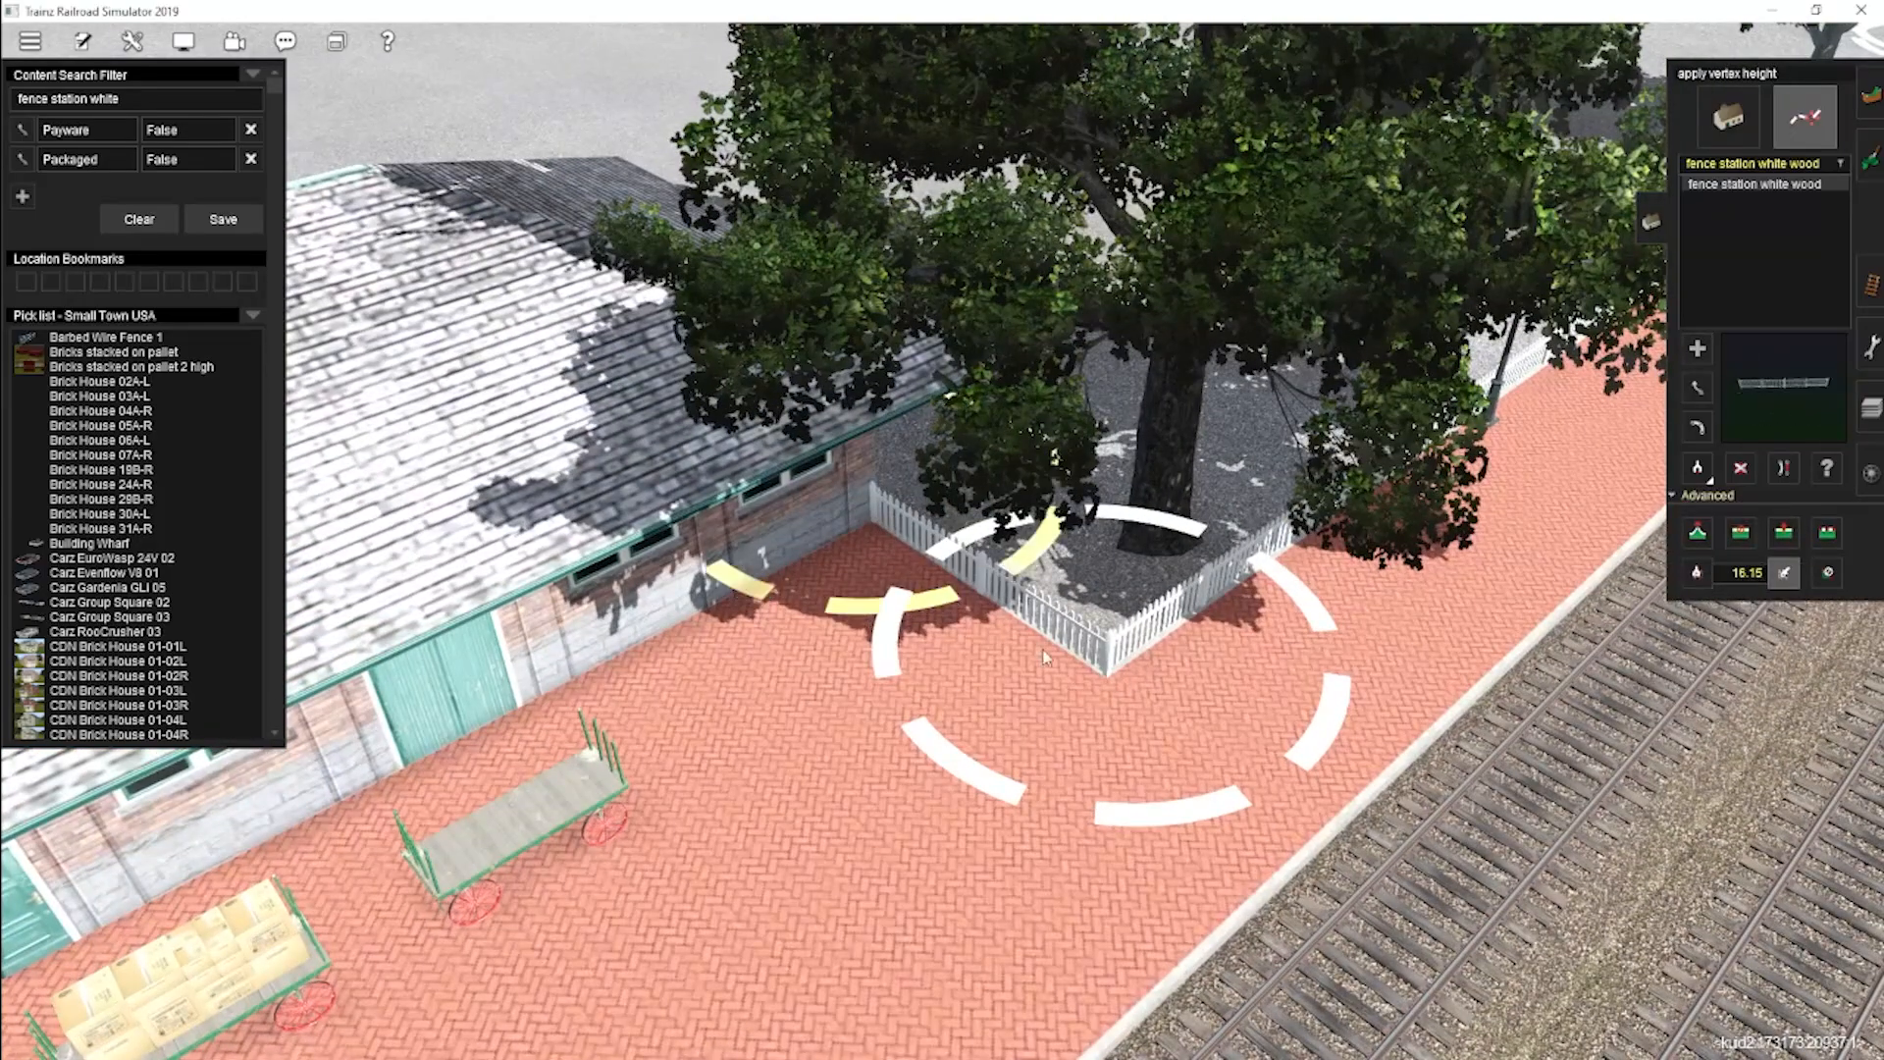
Sample the 15.99 spline height, apply it to the fence at the platform end, and activate spline splitting.
scroll(1045, 658, "down", 3)
right_click(1226, 479)
left_click(1699, 574)
right_click(1414, 309)
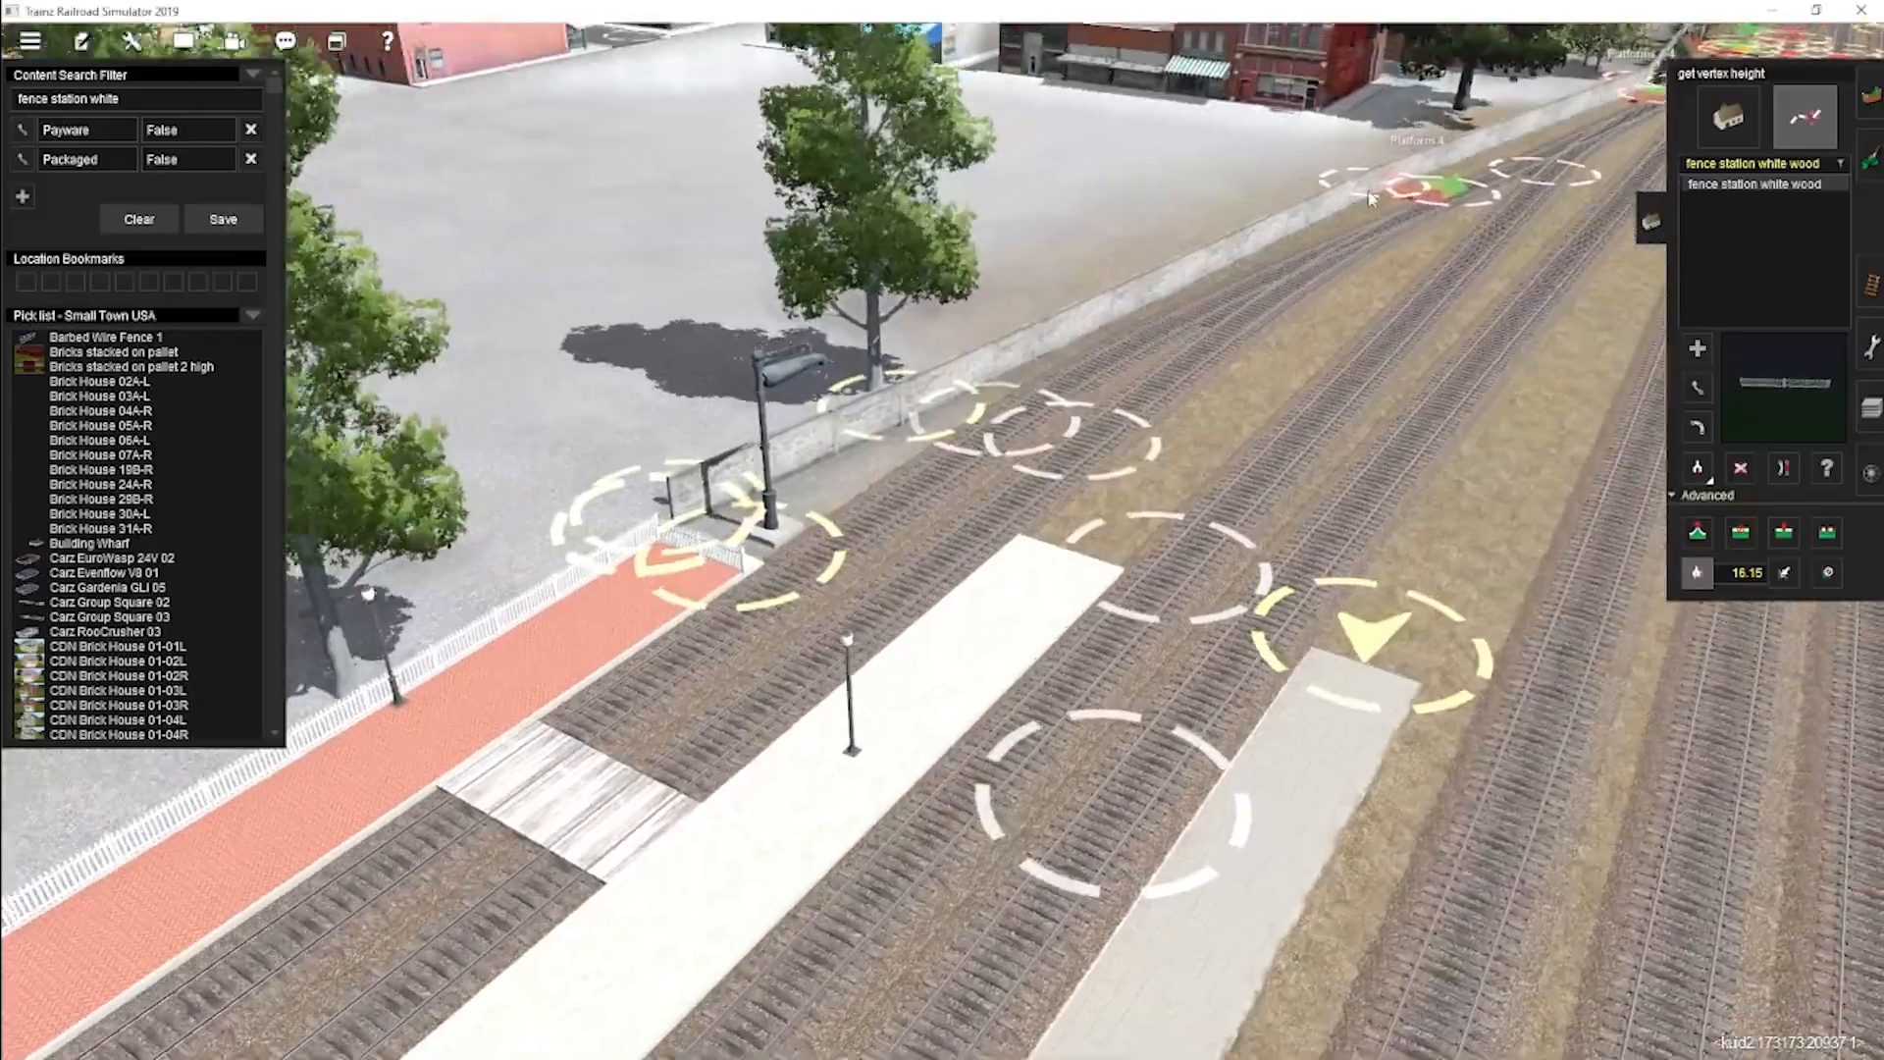
left_click(1366, 636)
left_click(1784, 573)
right_click(655, 559)
scroll(656, 559, "up", 3)
left_click(1698, 388)
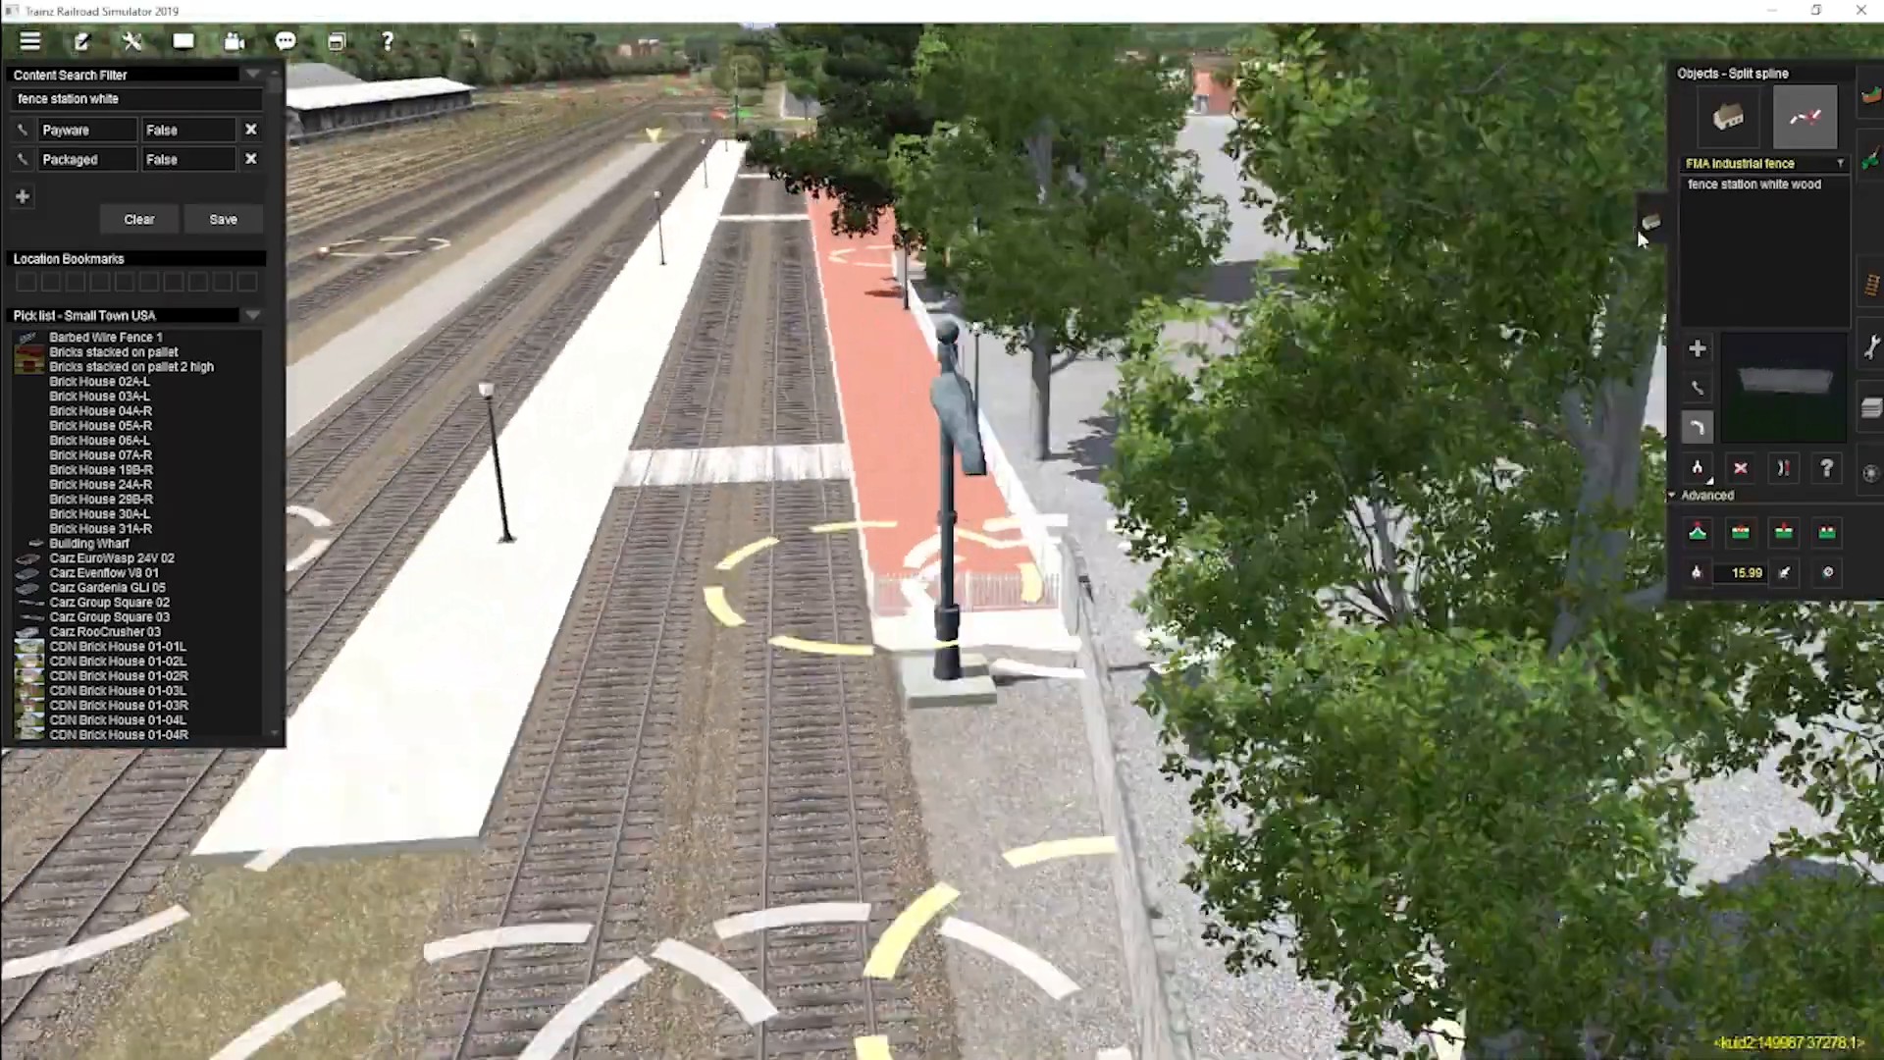
Lay fence station white wood from the station building along the grassy platform edge and across the platform's far end.
left_click(1755, 185)
right_click(616, 473)
right_click(655, 384)
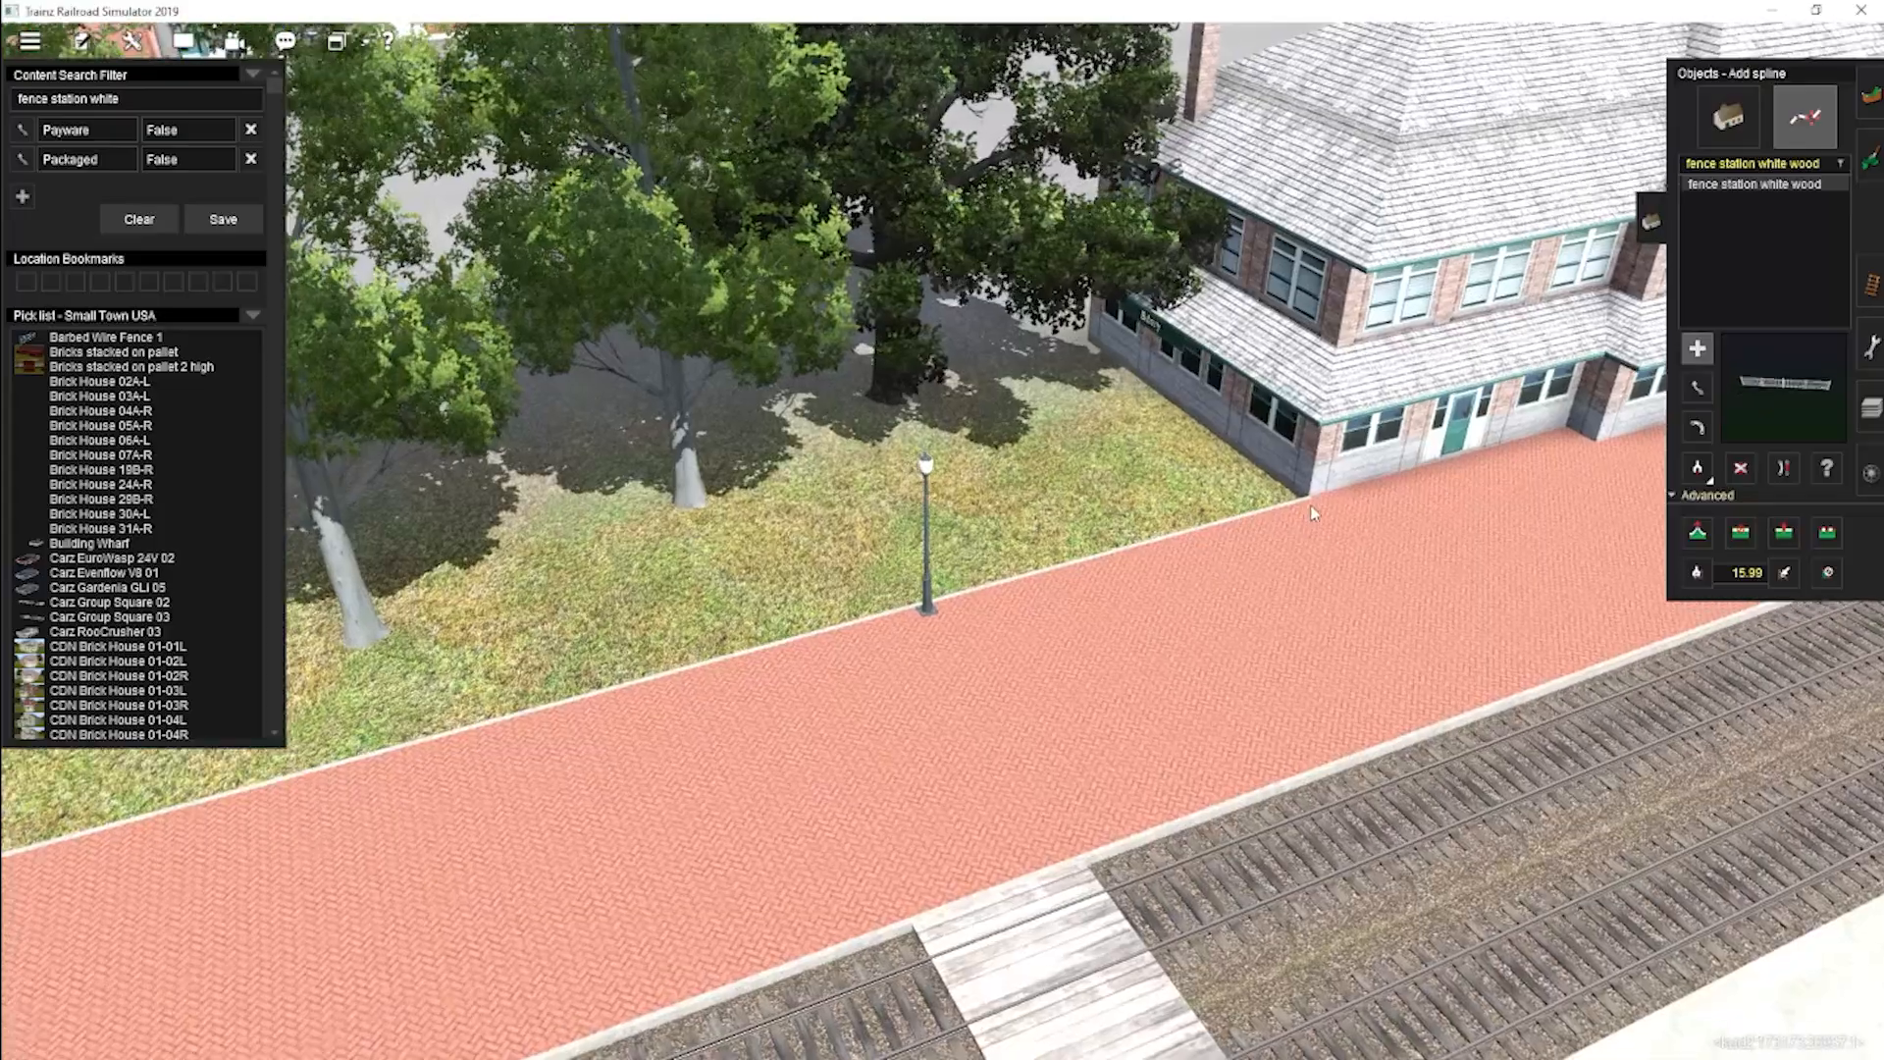
left_click(1329, 474)
left_click(942, 589)
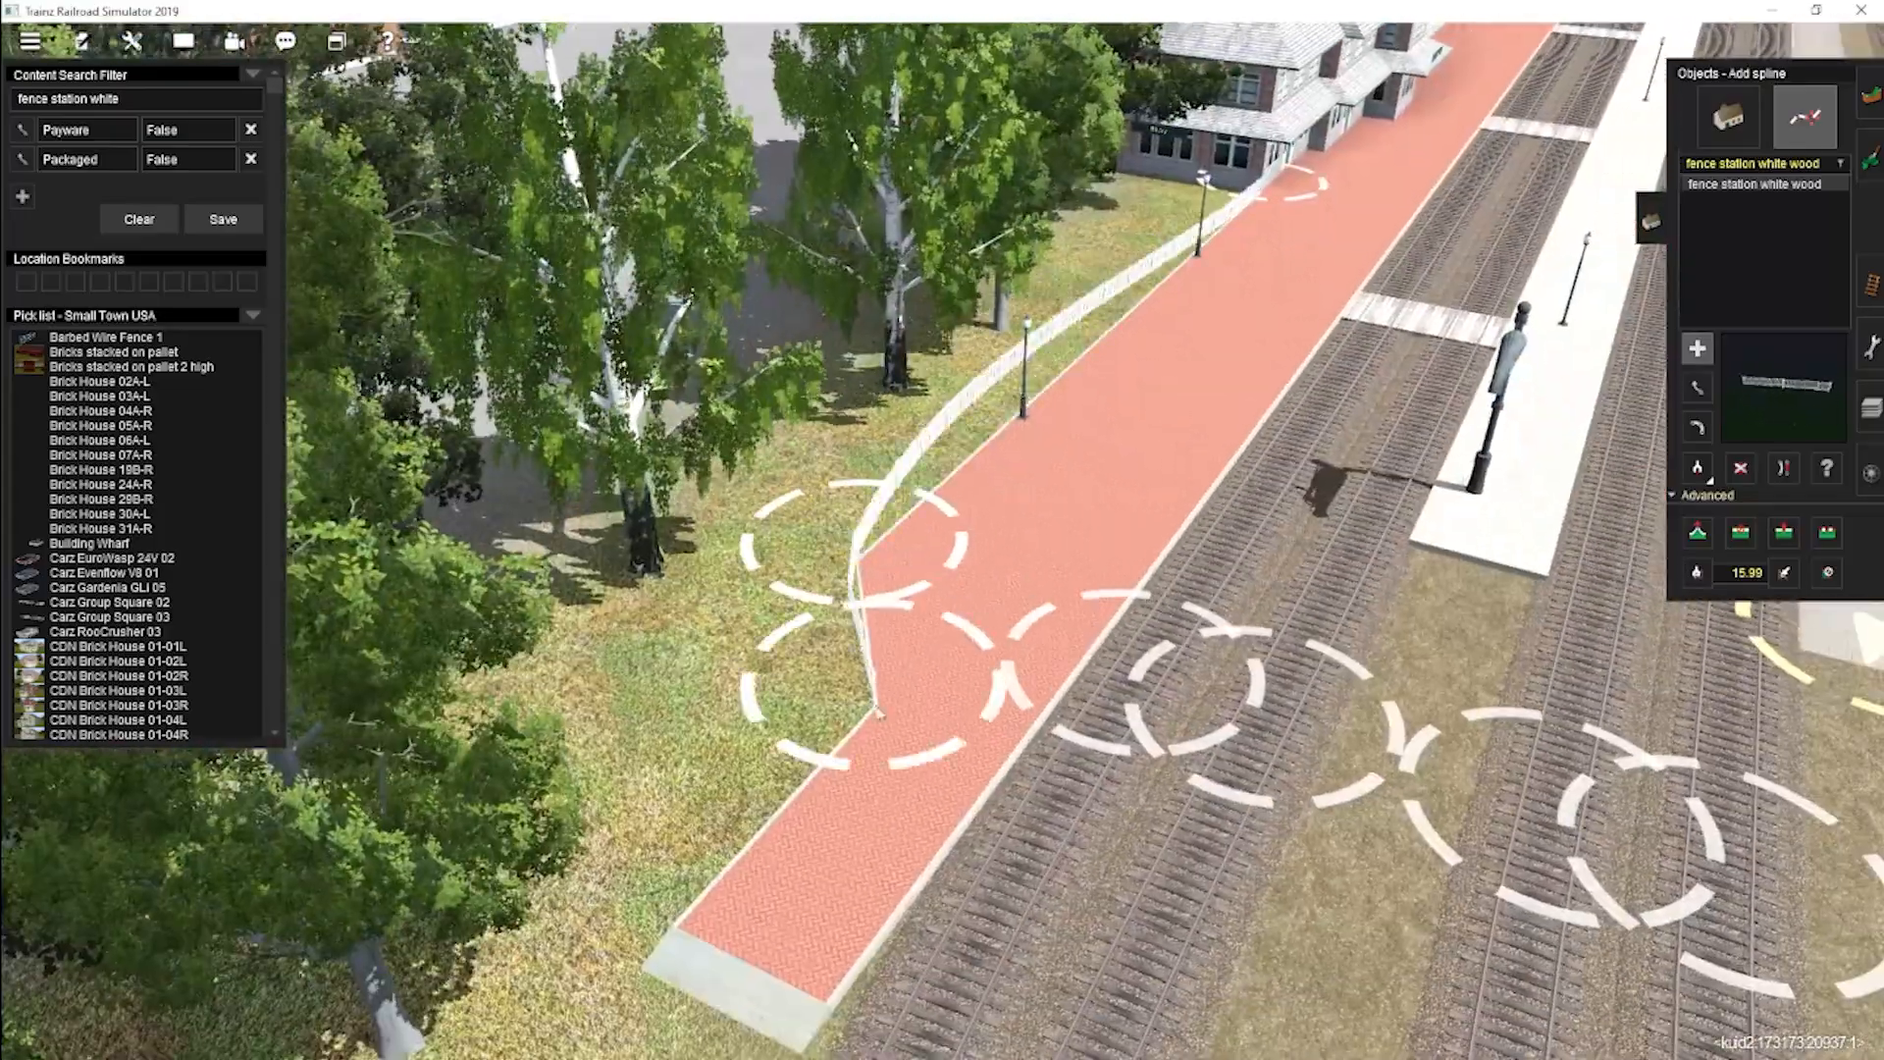
left_click(643, 977)
right_click(904, 799)
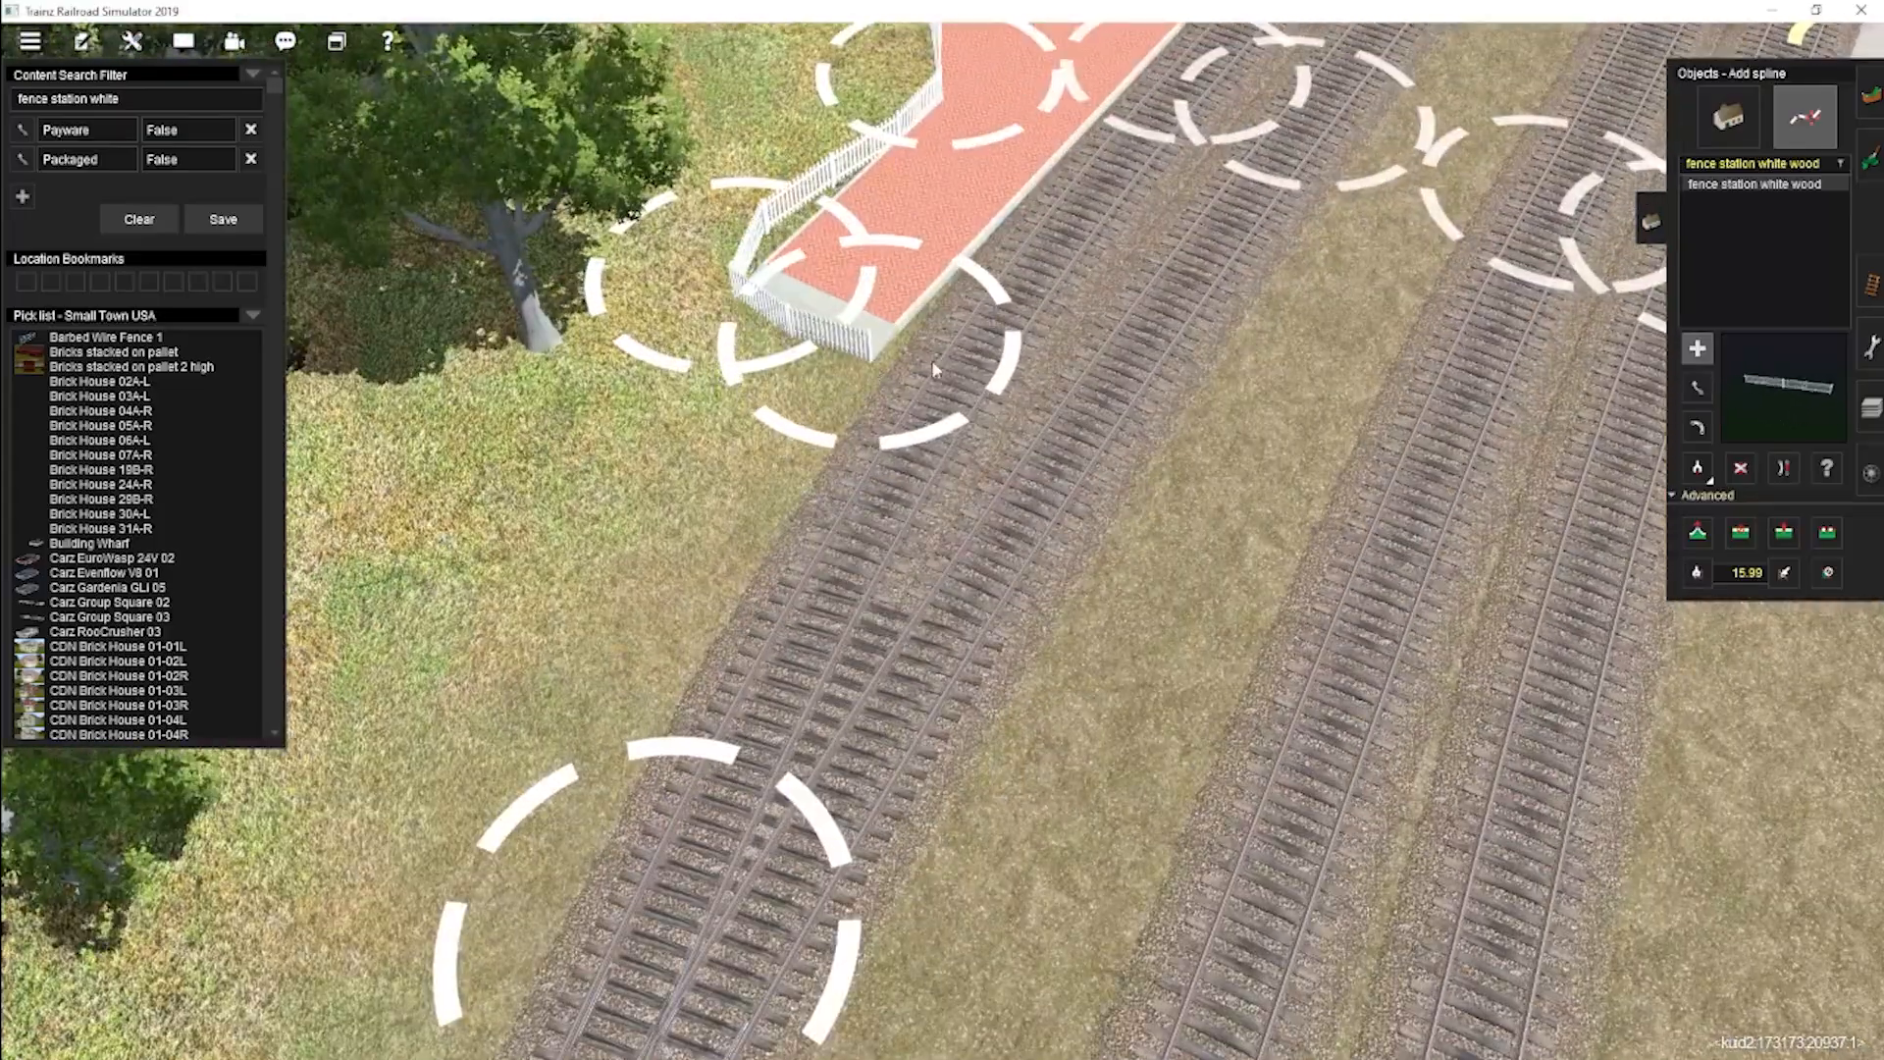
Sample the 16.15 spline height and apply it to the white fence vertices at the end of the red brick platform.
left_click(1697, 573)
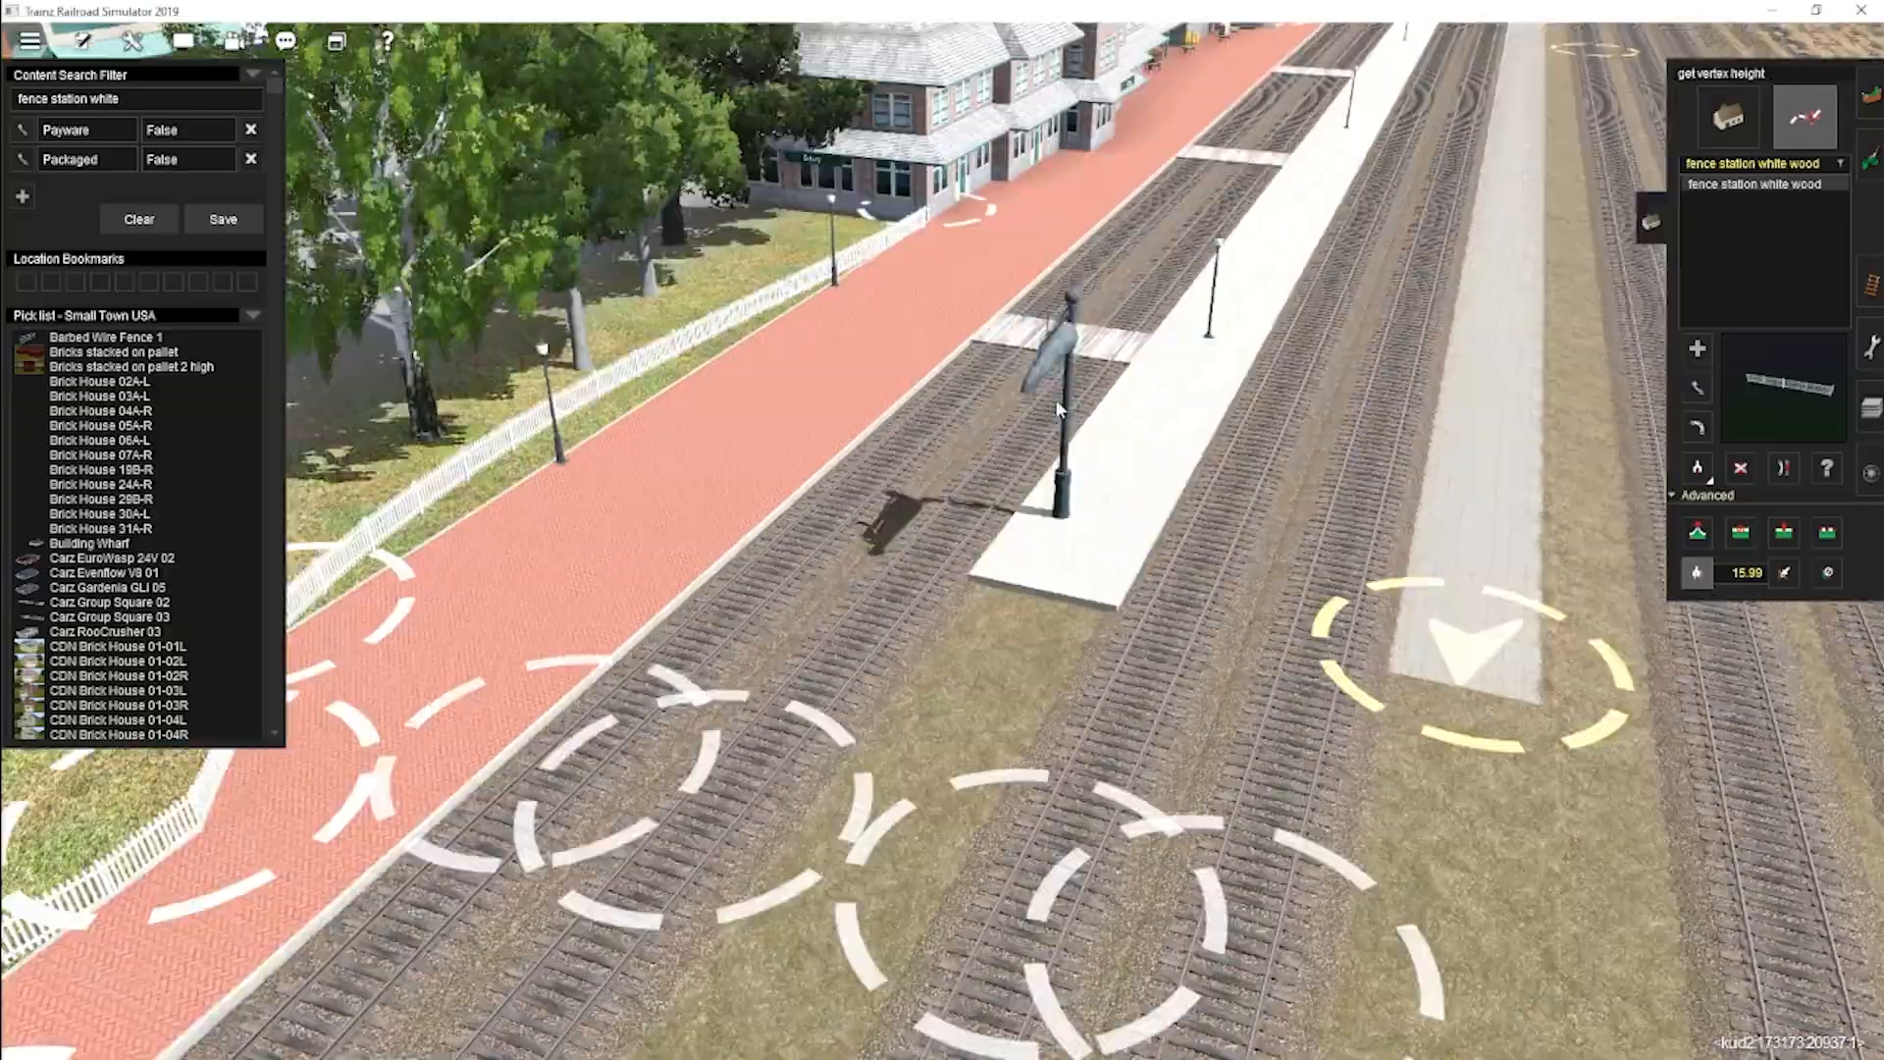
left_click(1321, 83)
left_click(1784, 573)
left_click(919, 536)
left_click(967, 620)
left_click(890, 754)
left_click(1012, 799)
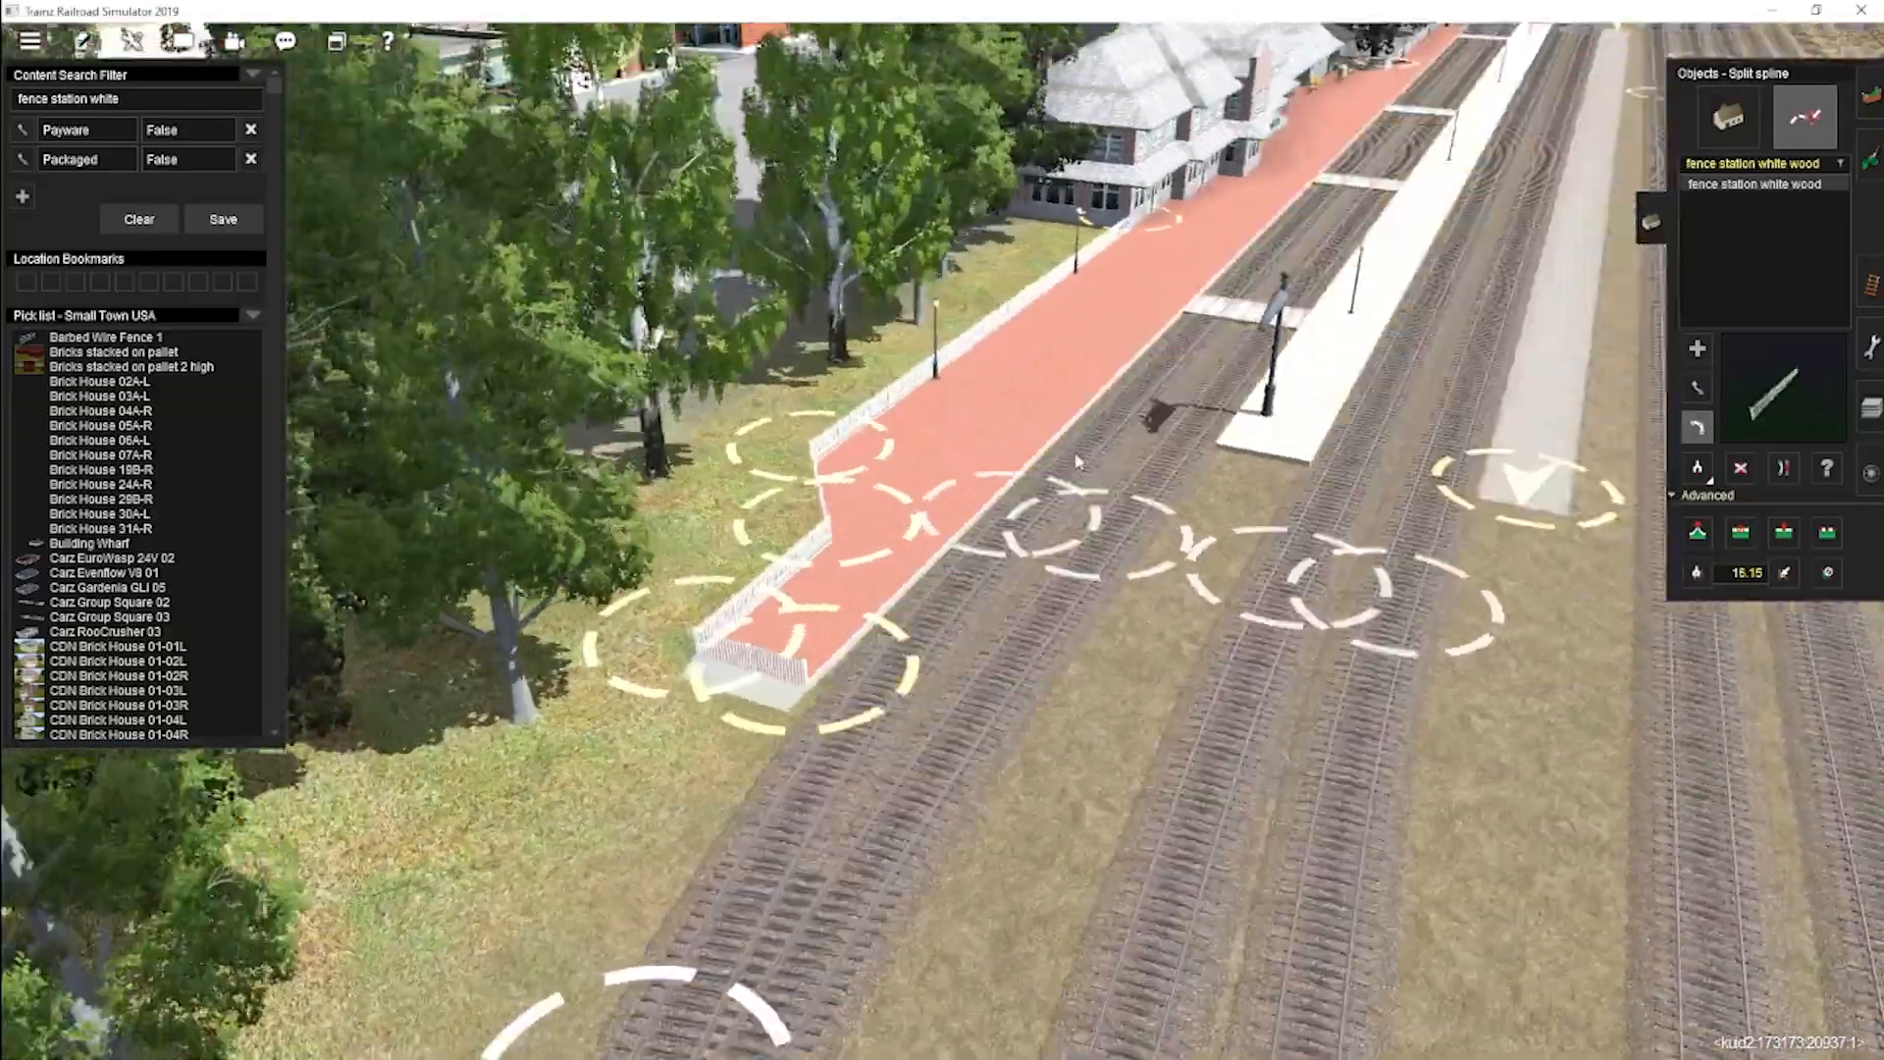
Lay fence station white wood along the outer edge of the long grey platform.
left_click(1698, 348)
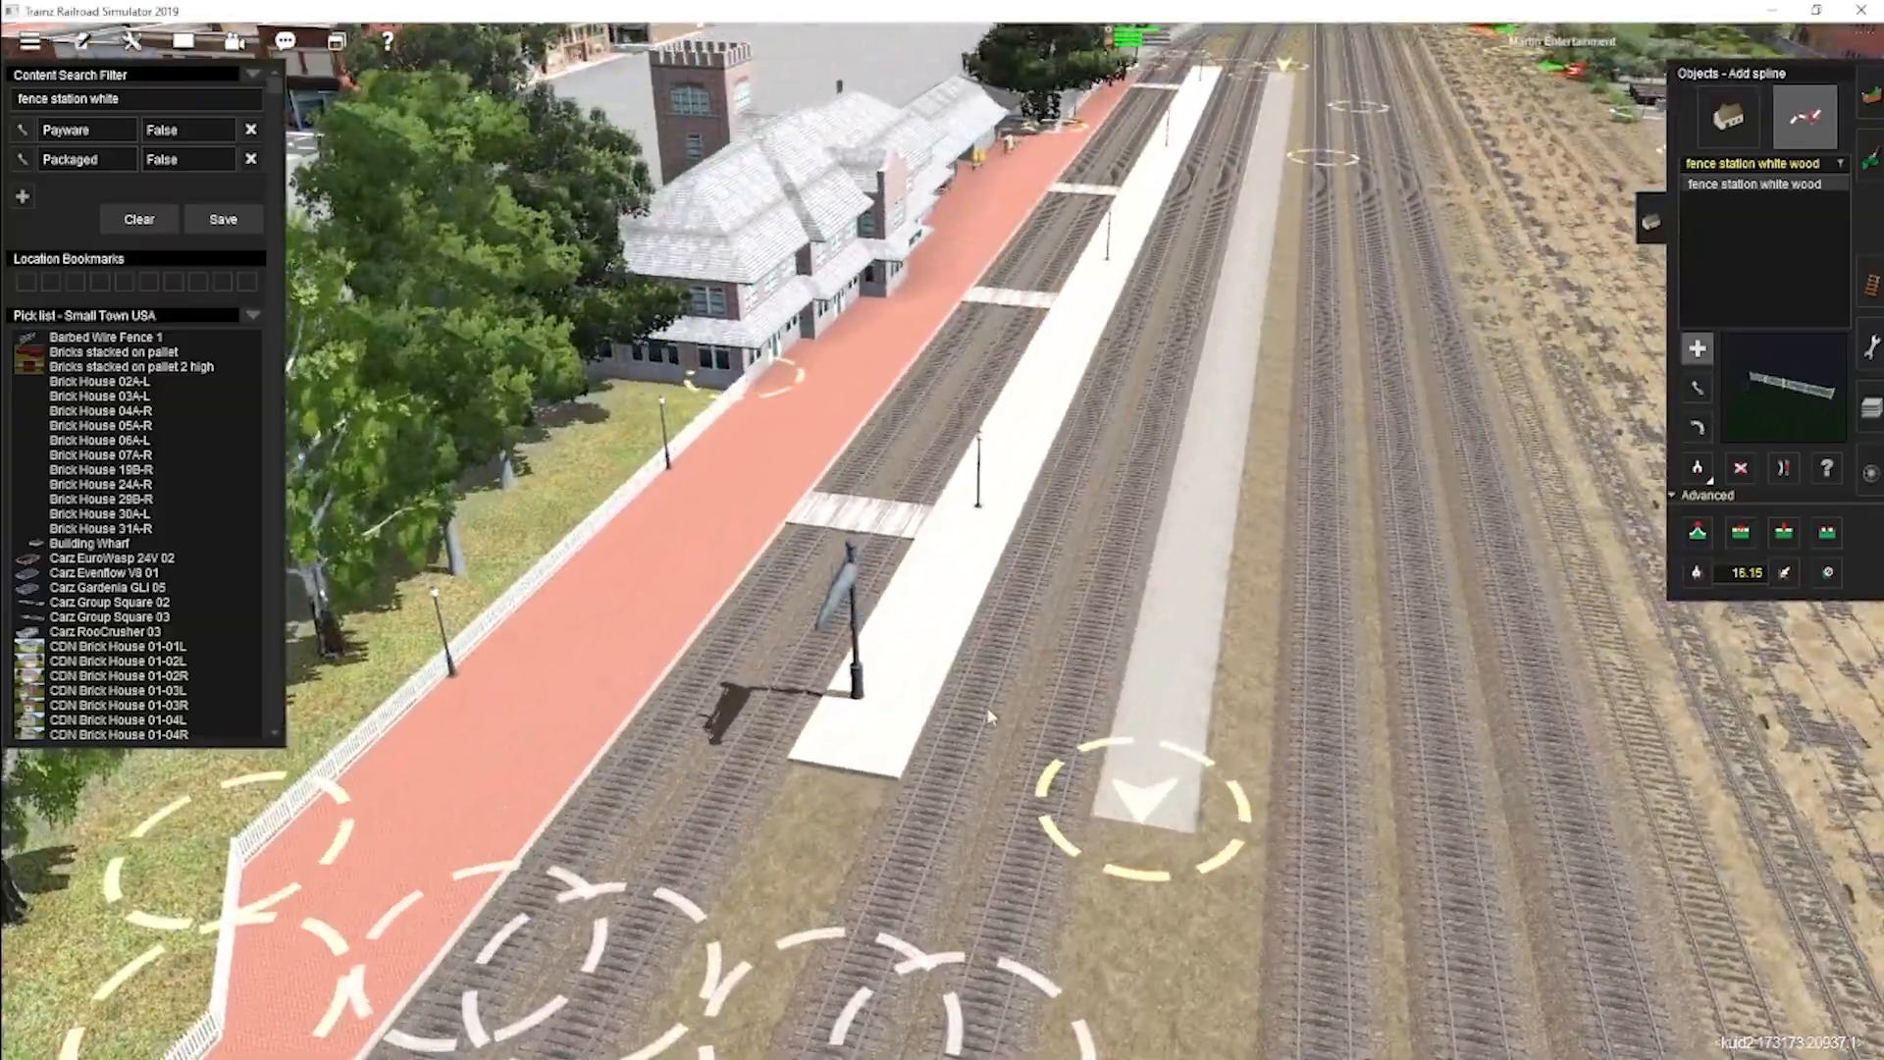
right_click(1158, 790)
scroll(868, 651, "up", 5)
left_click(1030, 591)
scroll(1028, 579, "down", 5)
right_click(1006, 267)
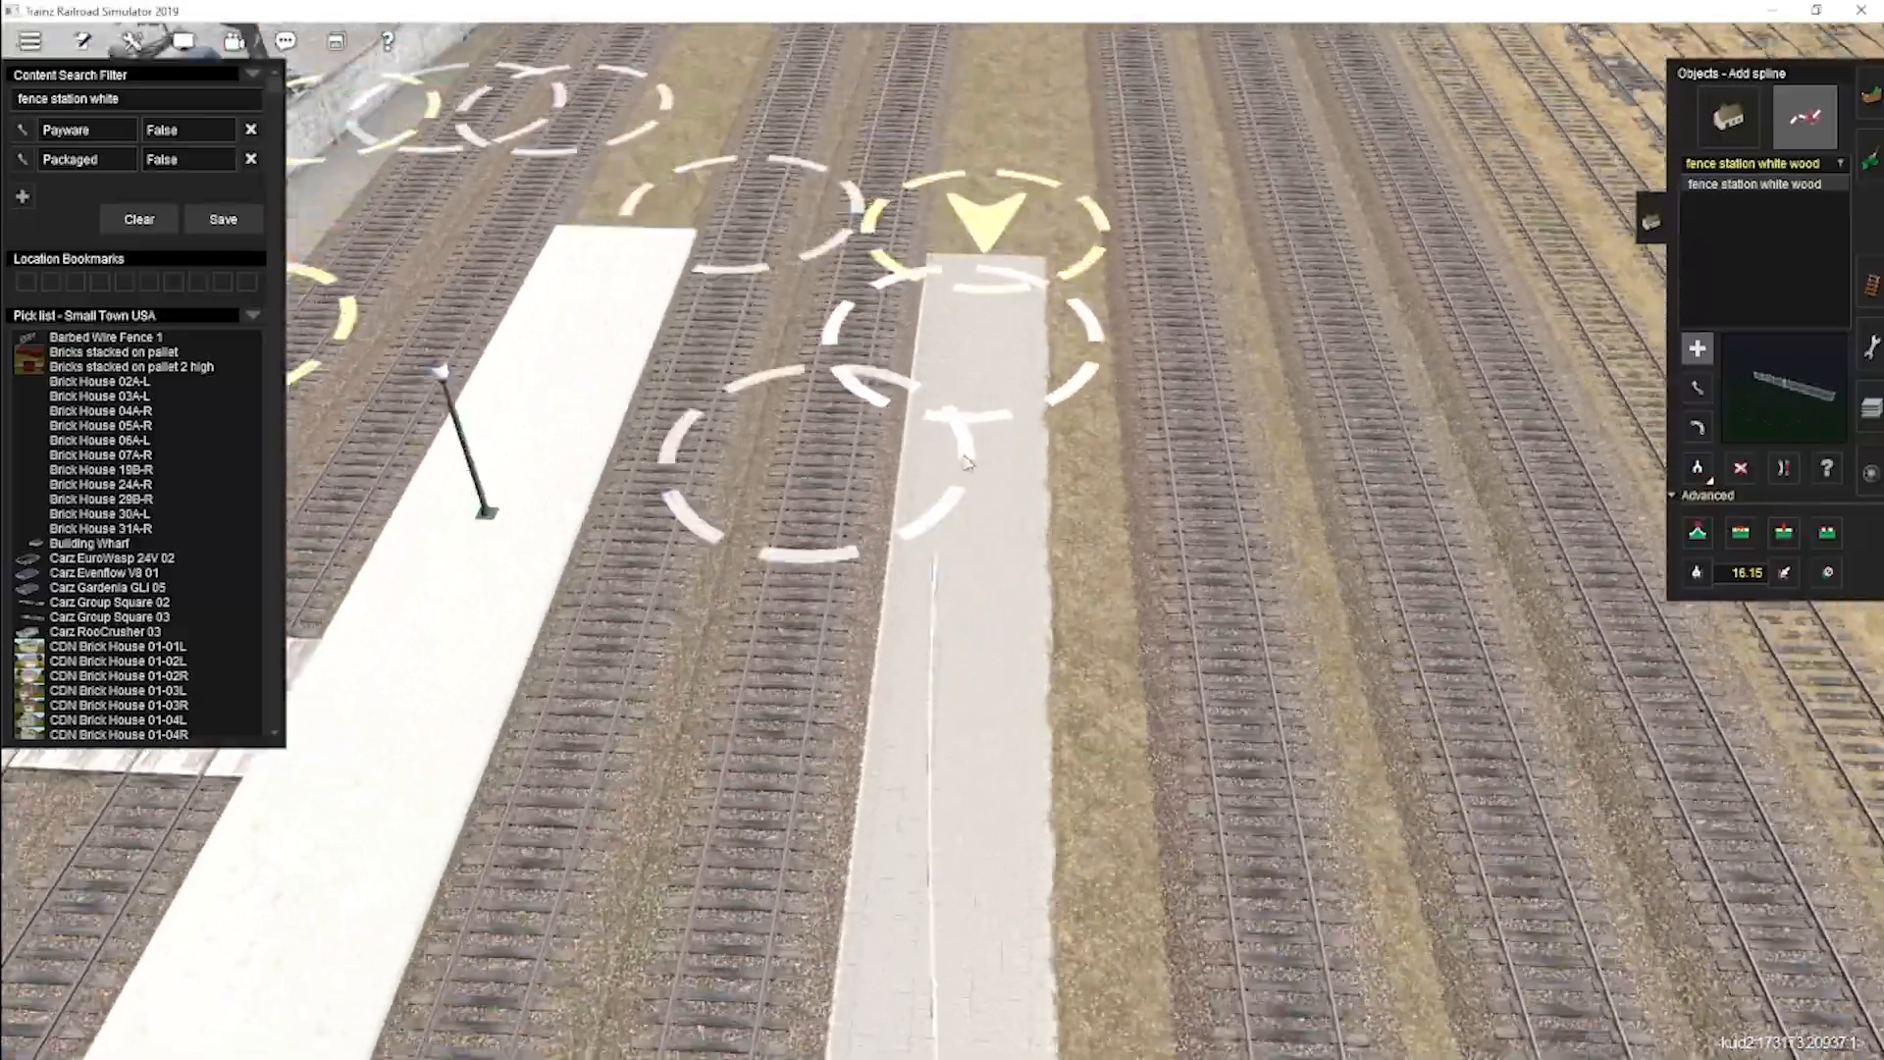
scroll(971, 446, "up", 5)
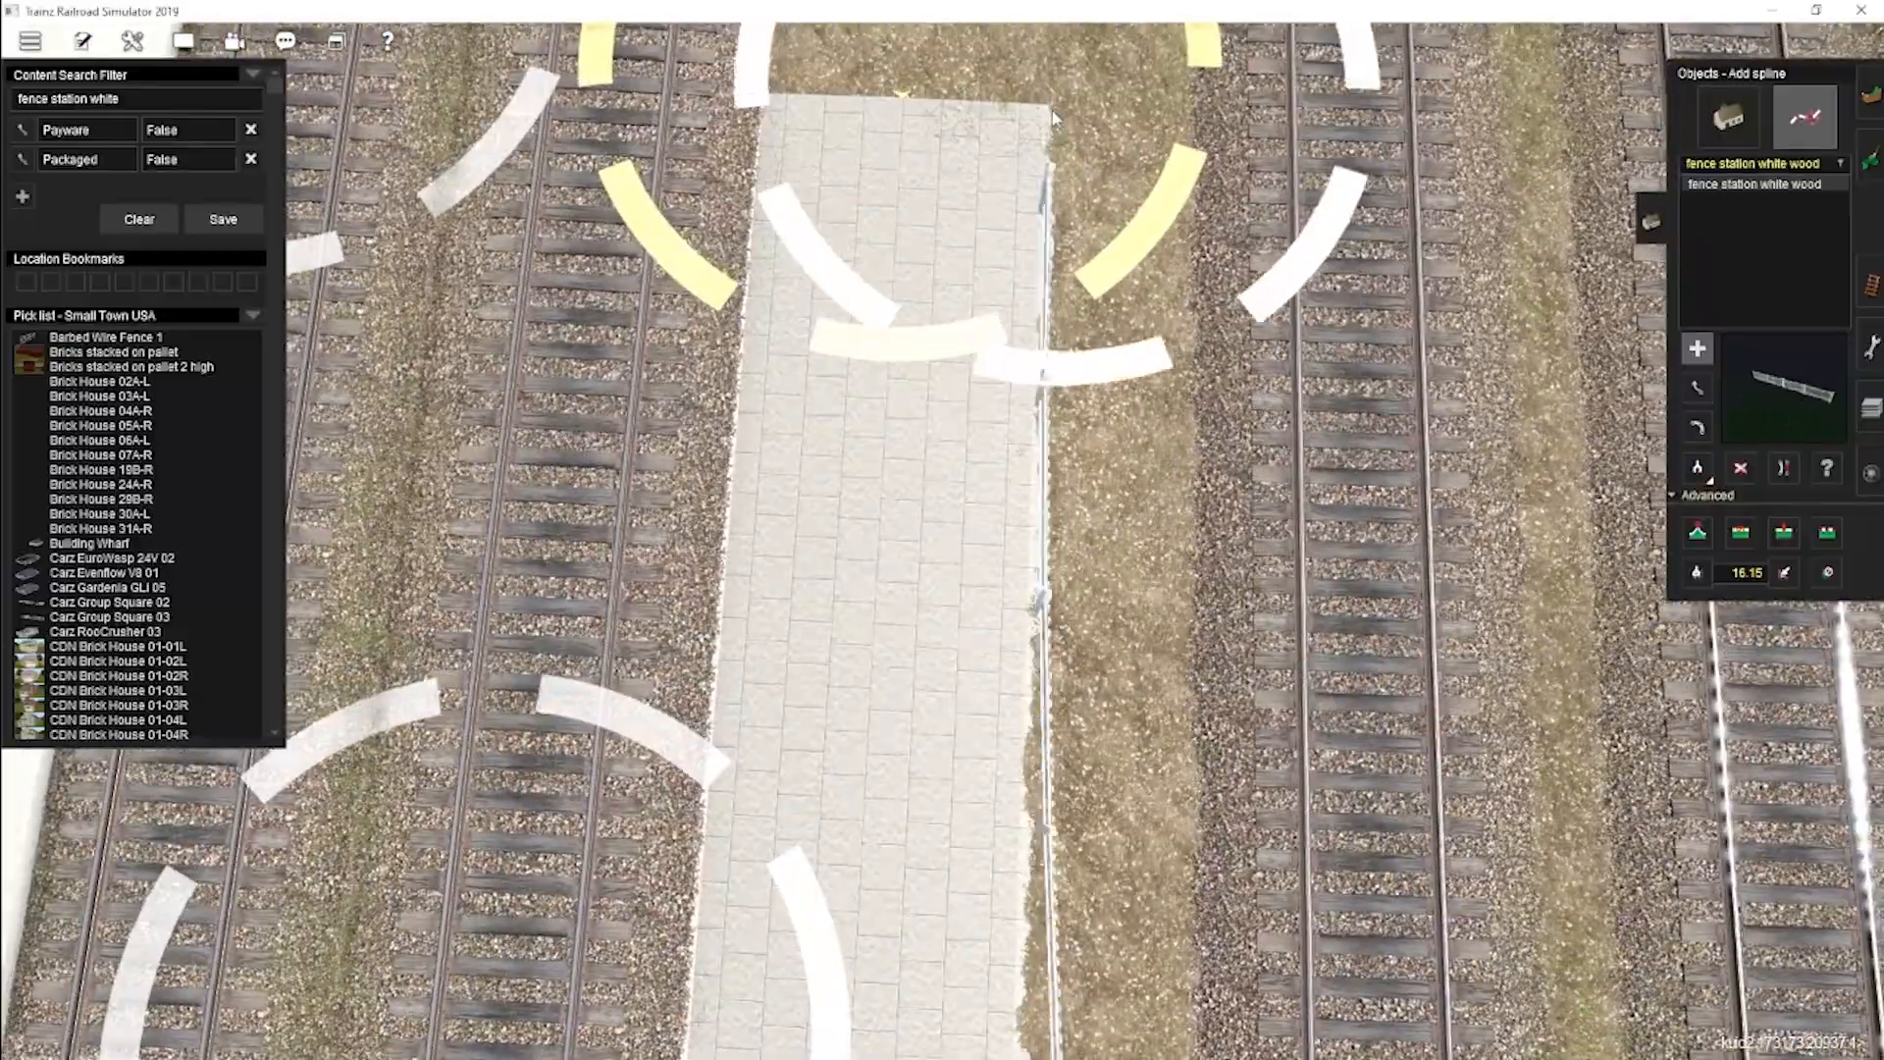
Continue the white fence across the grey platform's end and split the spline so its long side follows the platform edge.
scroll(1067, 129, "down", 5)
right_click(1161, 315)
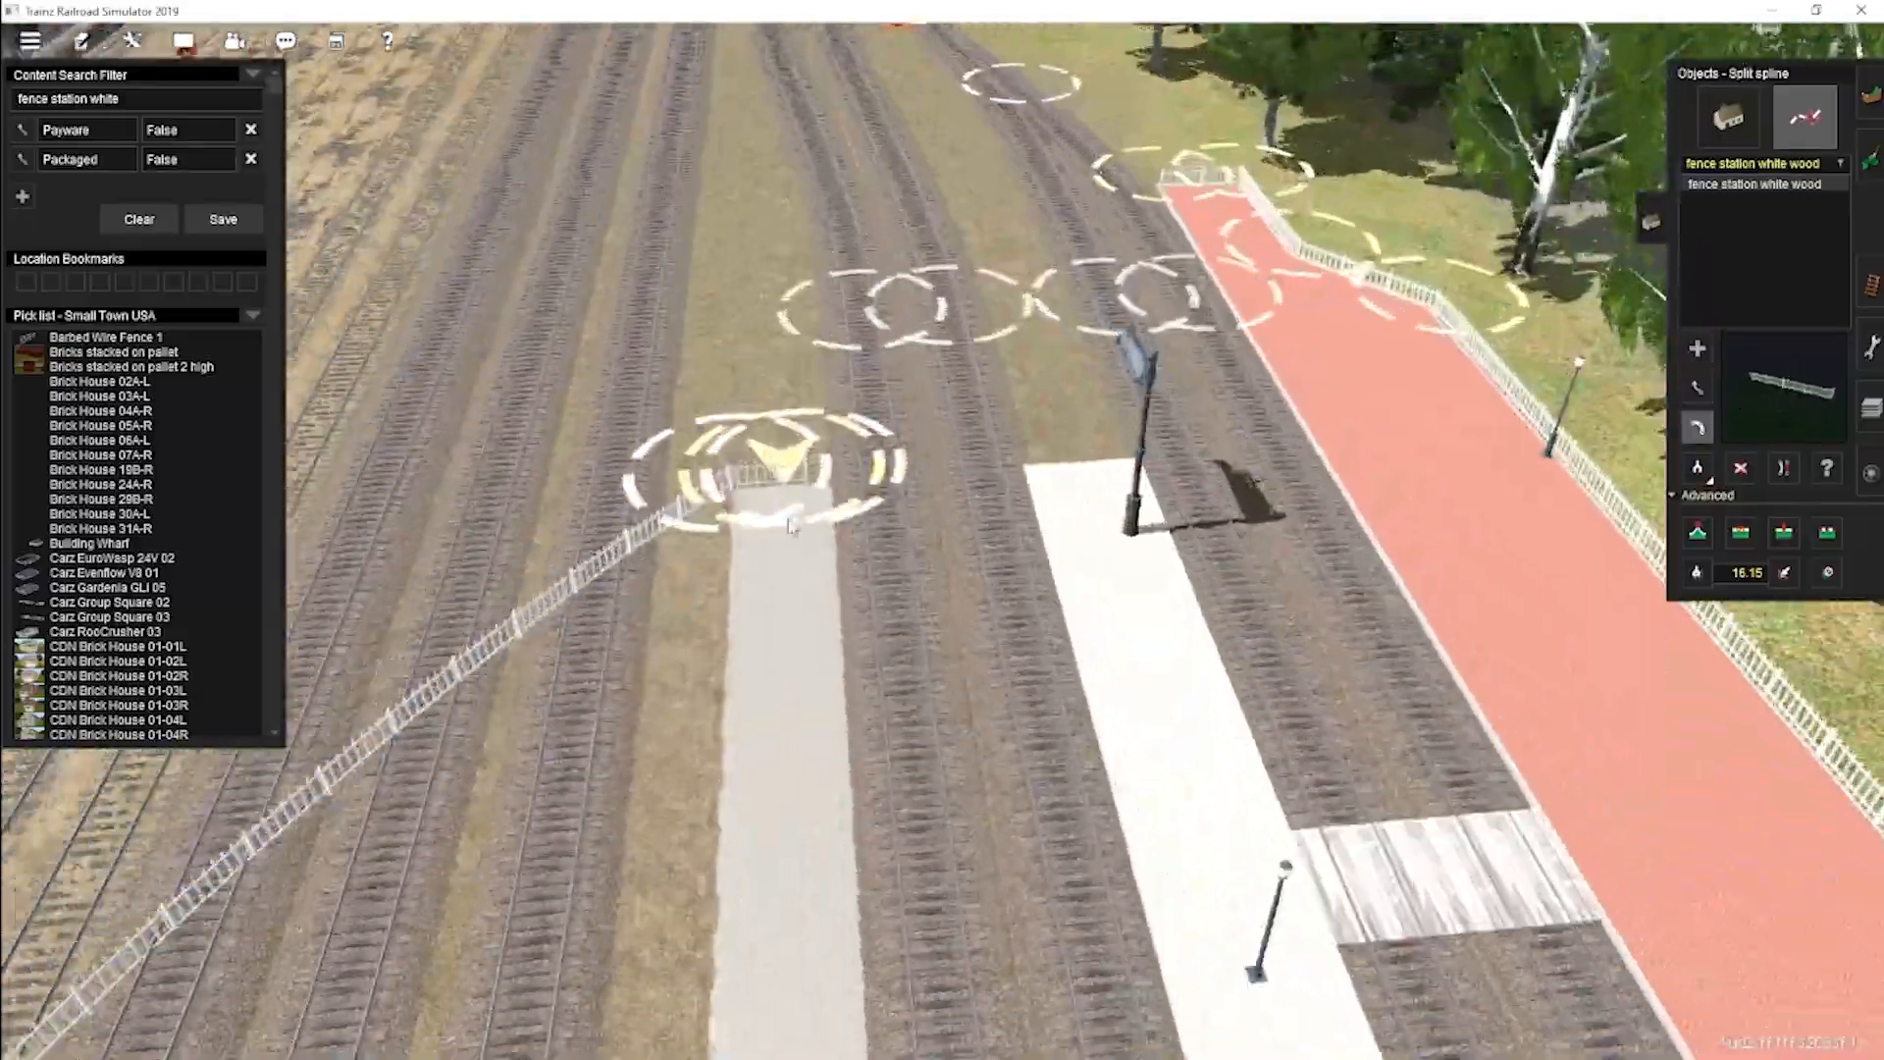
scroll(1016, 593, "down", 5)
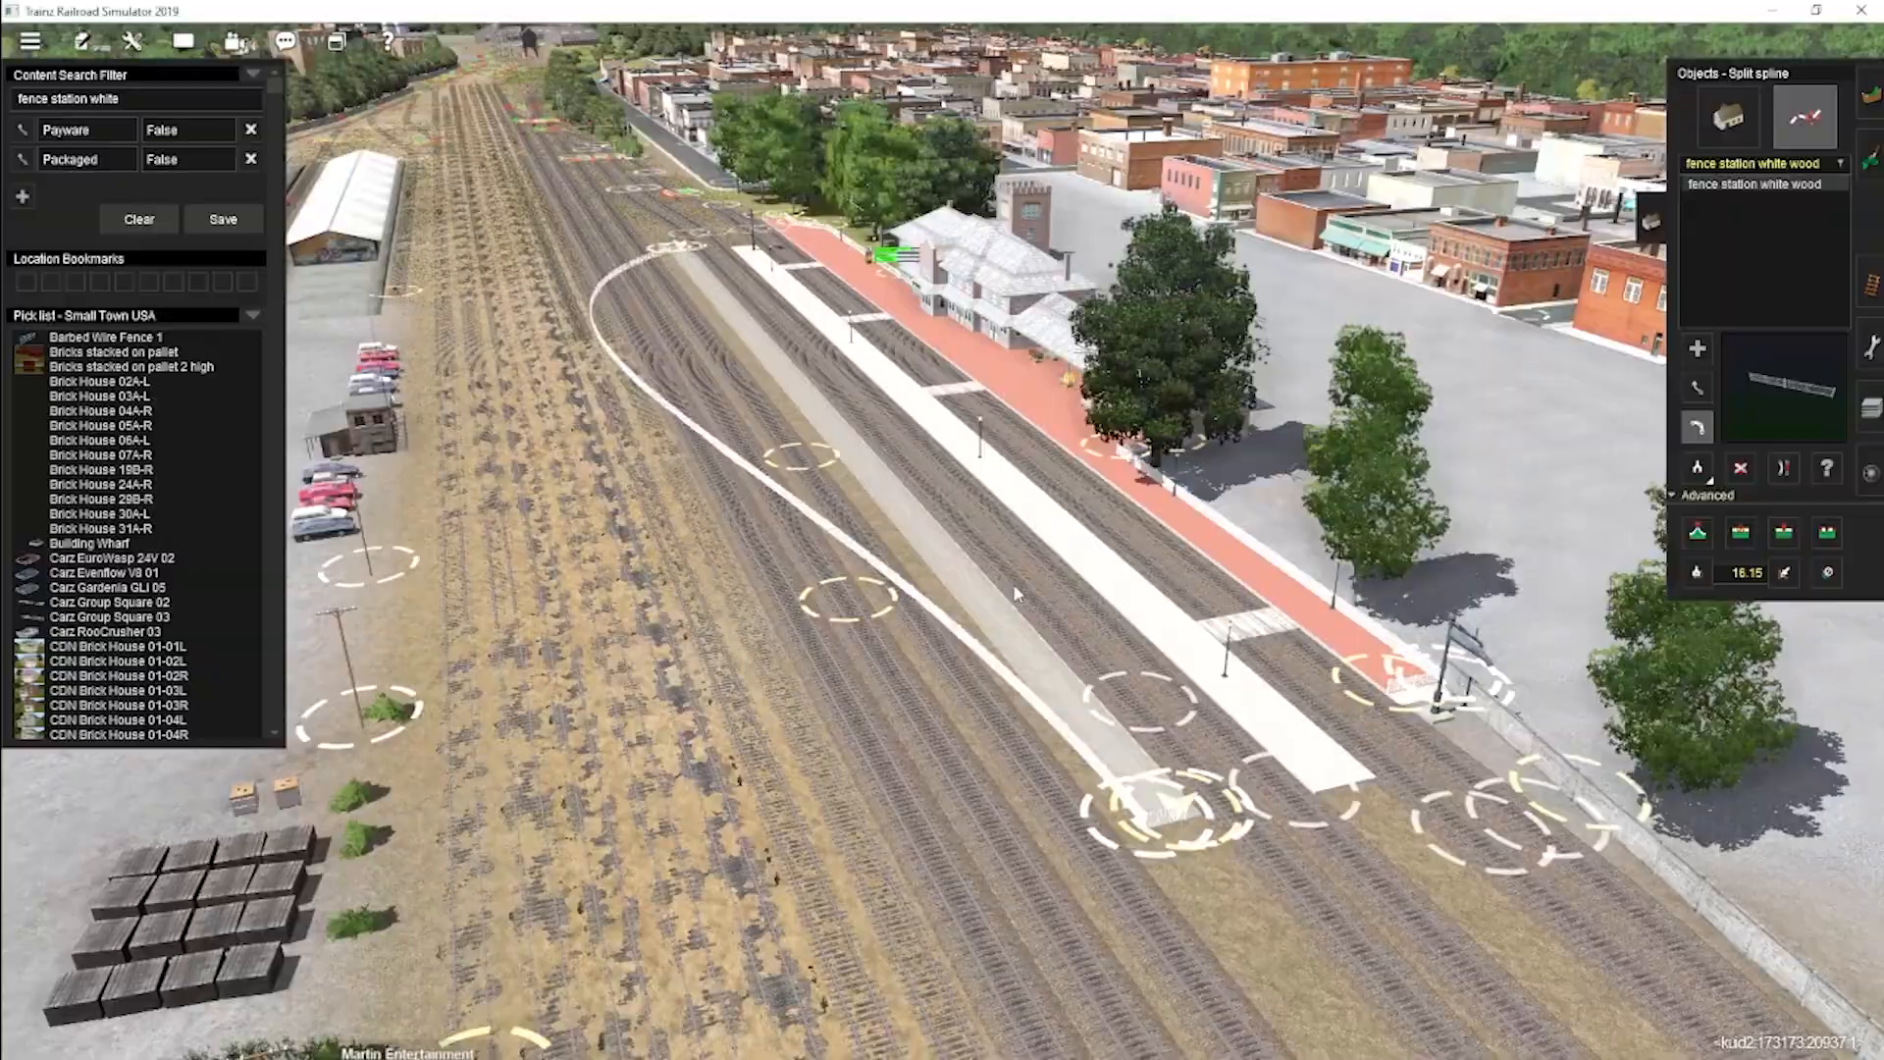
scroll(1013, 583, "up", 5)
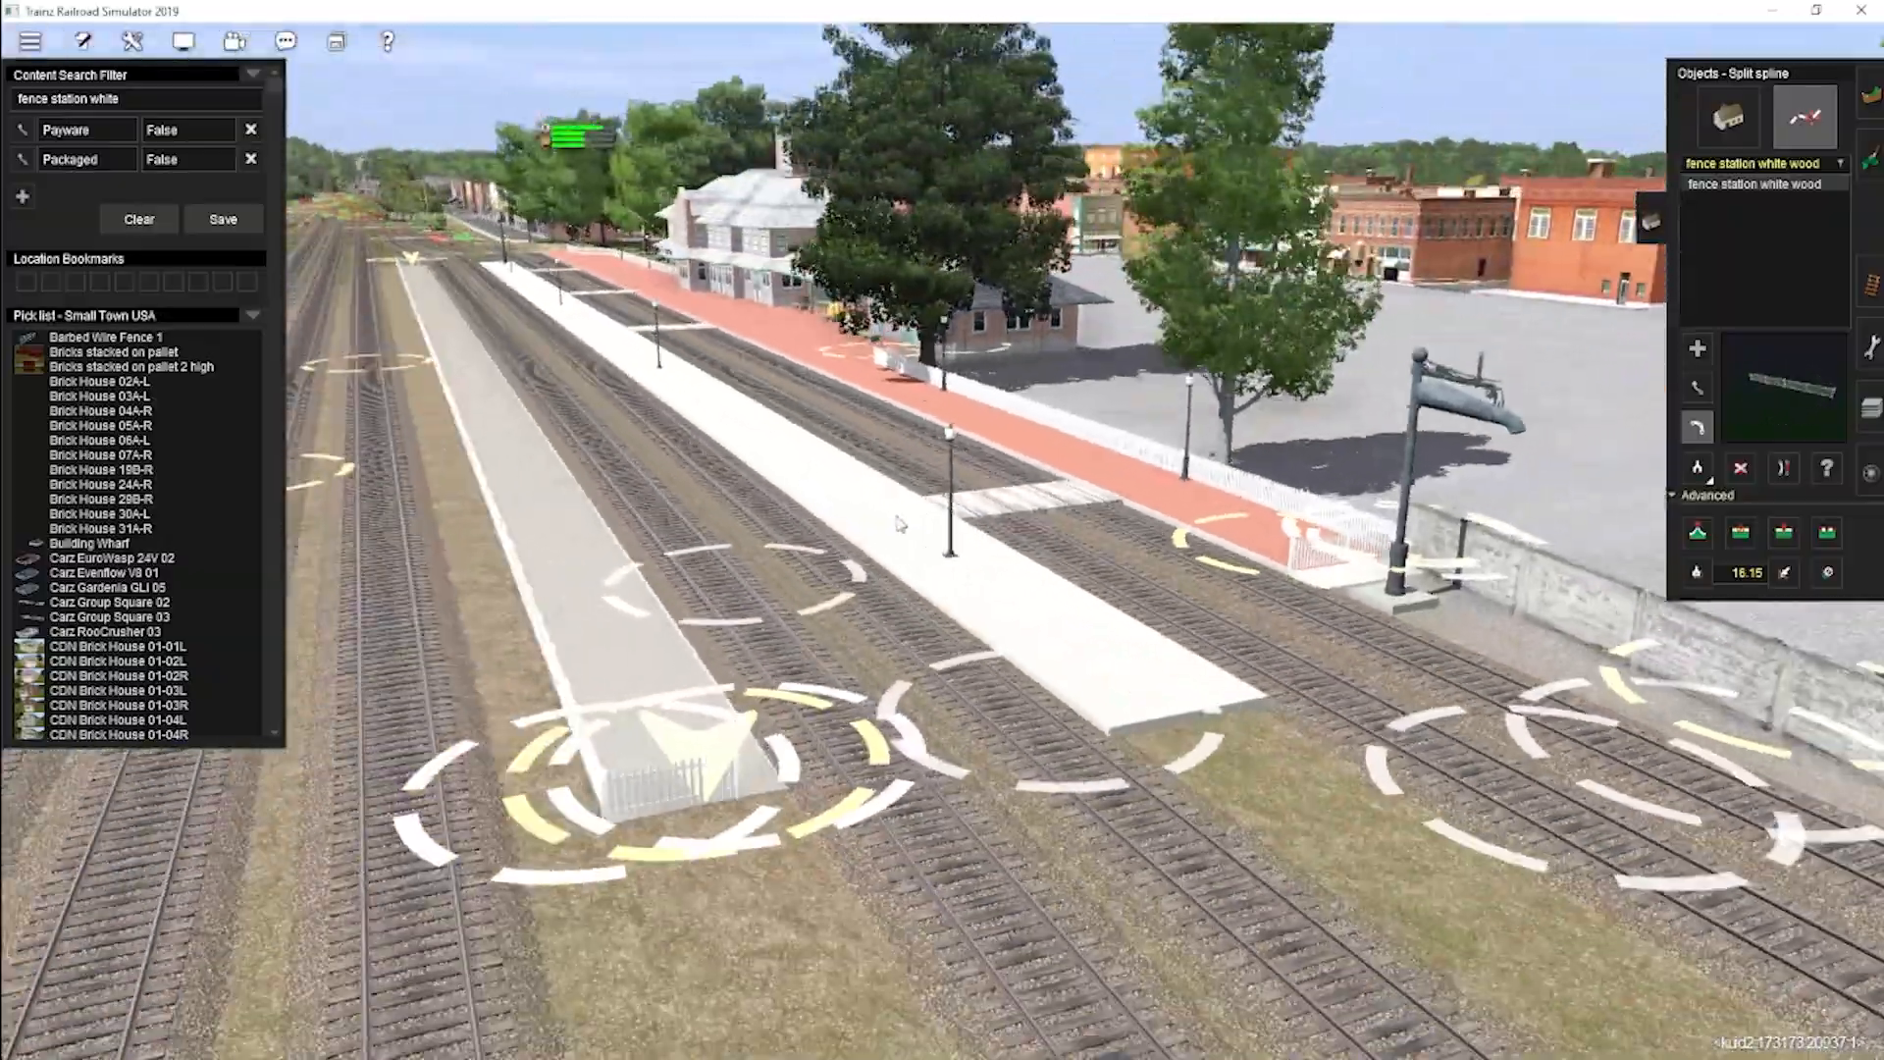
right_click(828, 324)
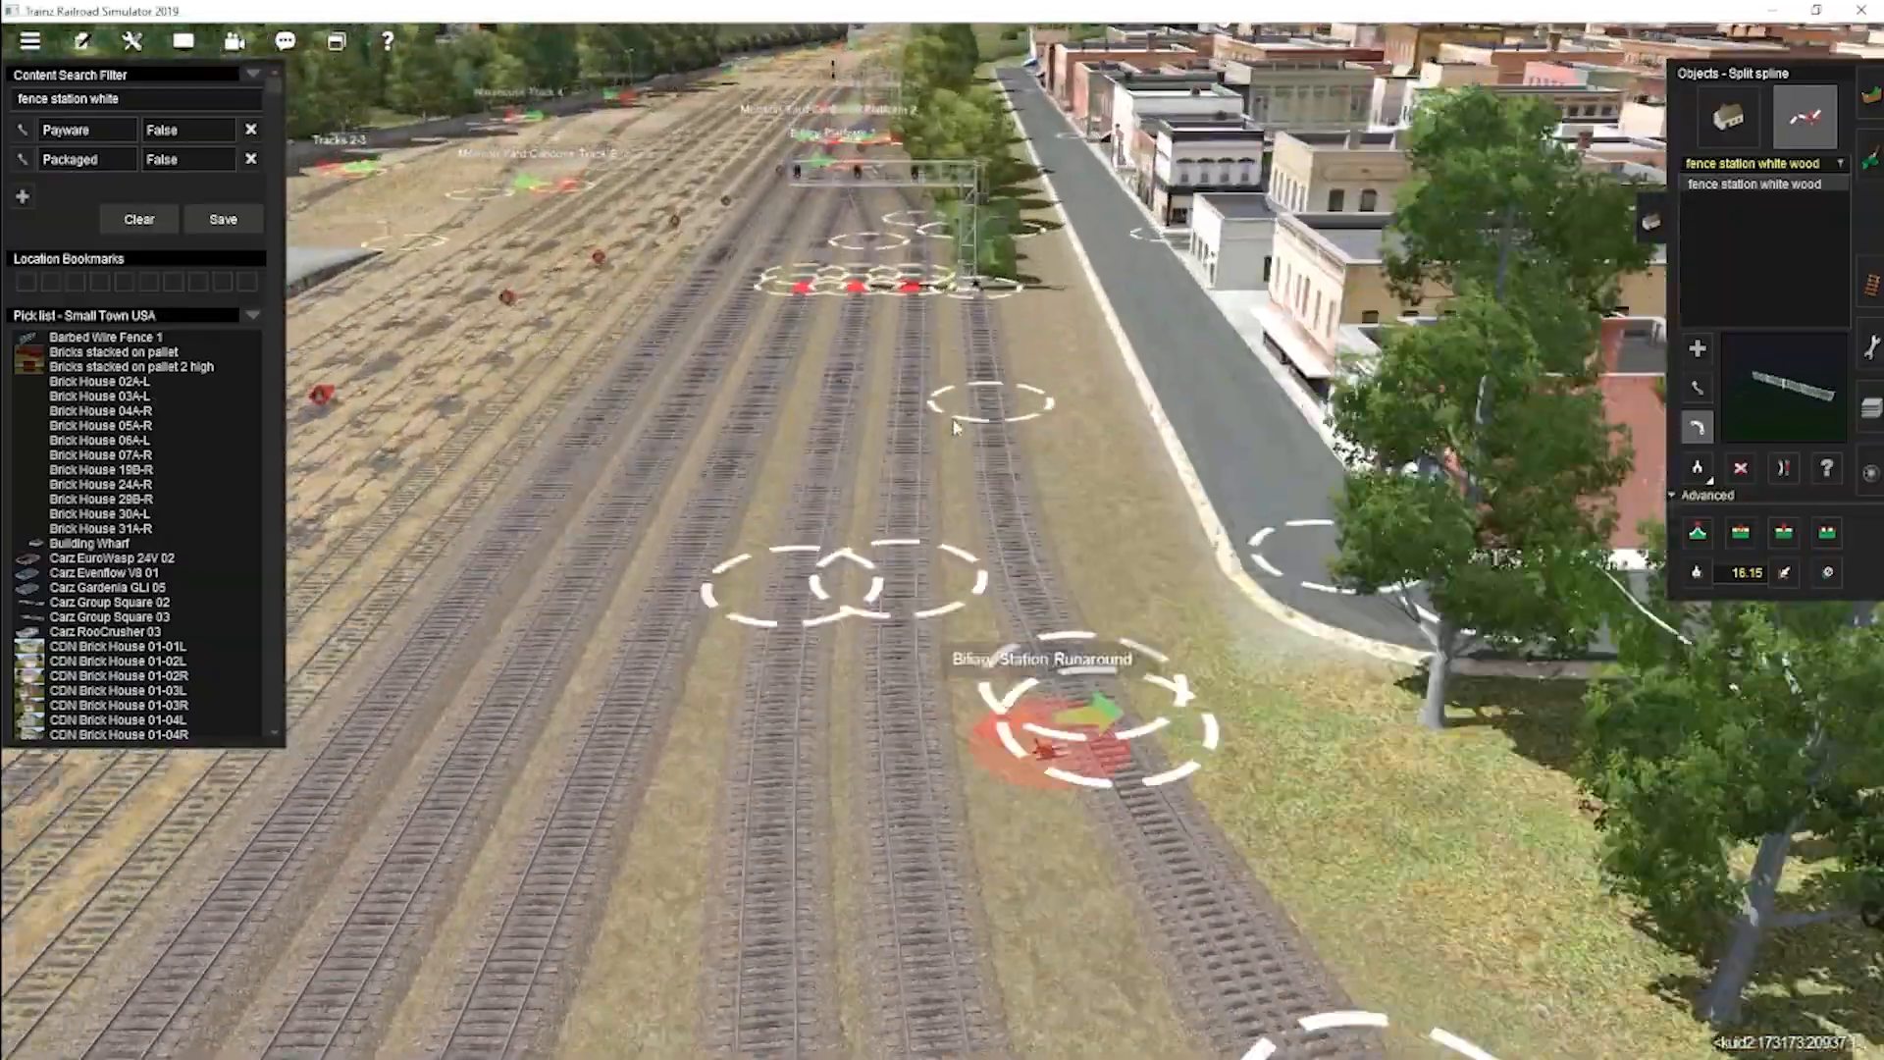
left_click(1698, 468)
key("Right")
right_click(606, 712)
left_click(1872, 157)
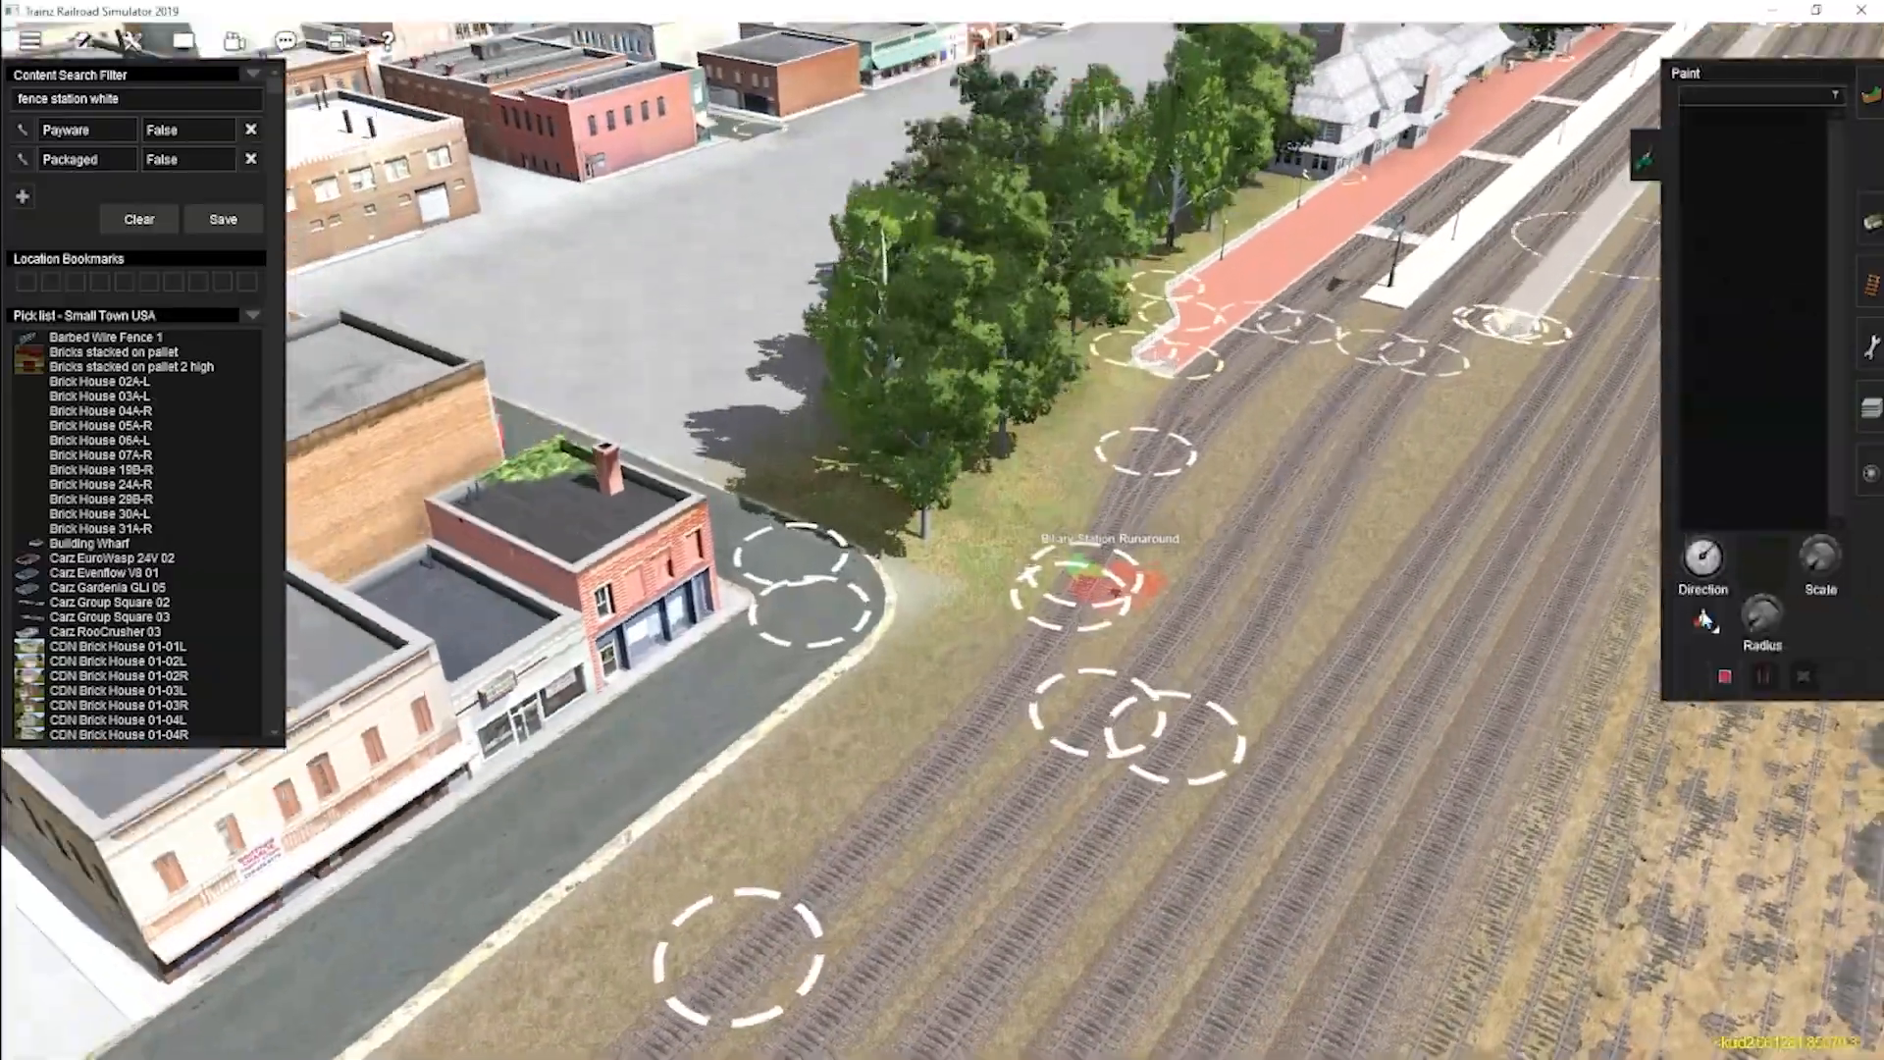
key("Right")
right_click(648, 59)
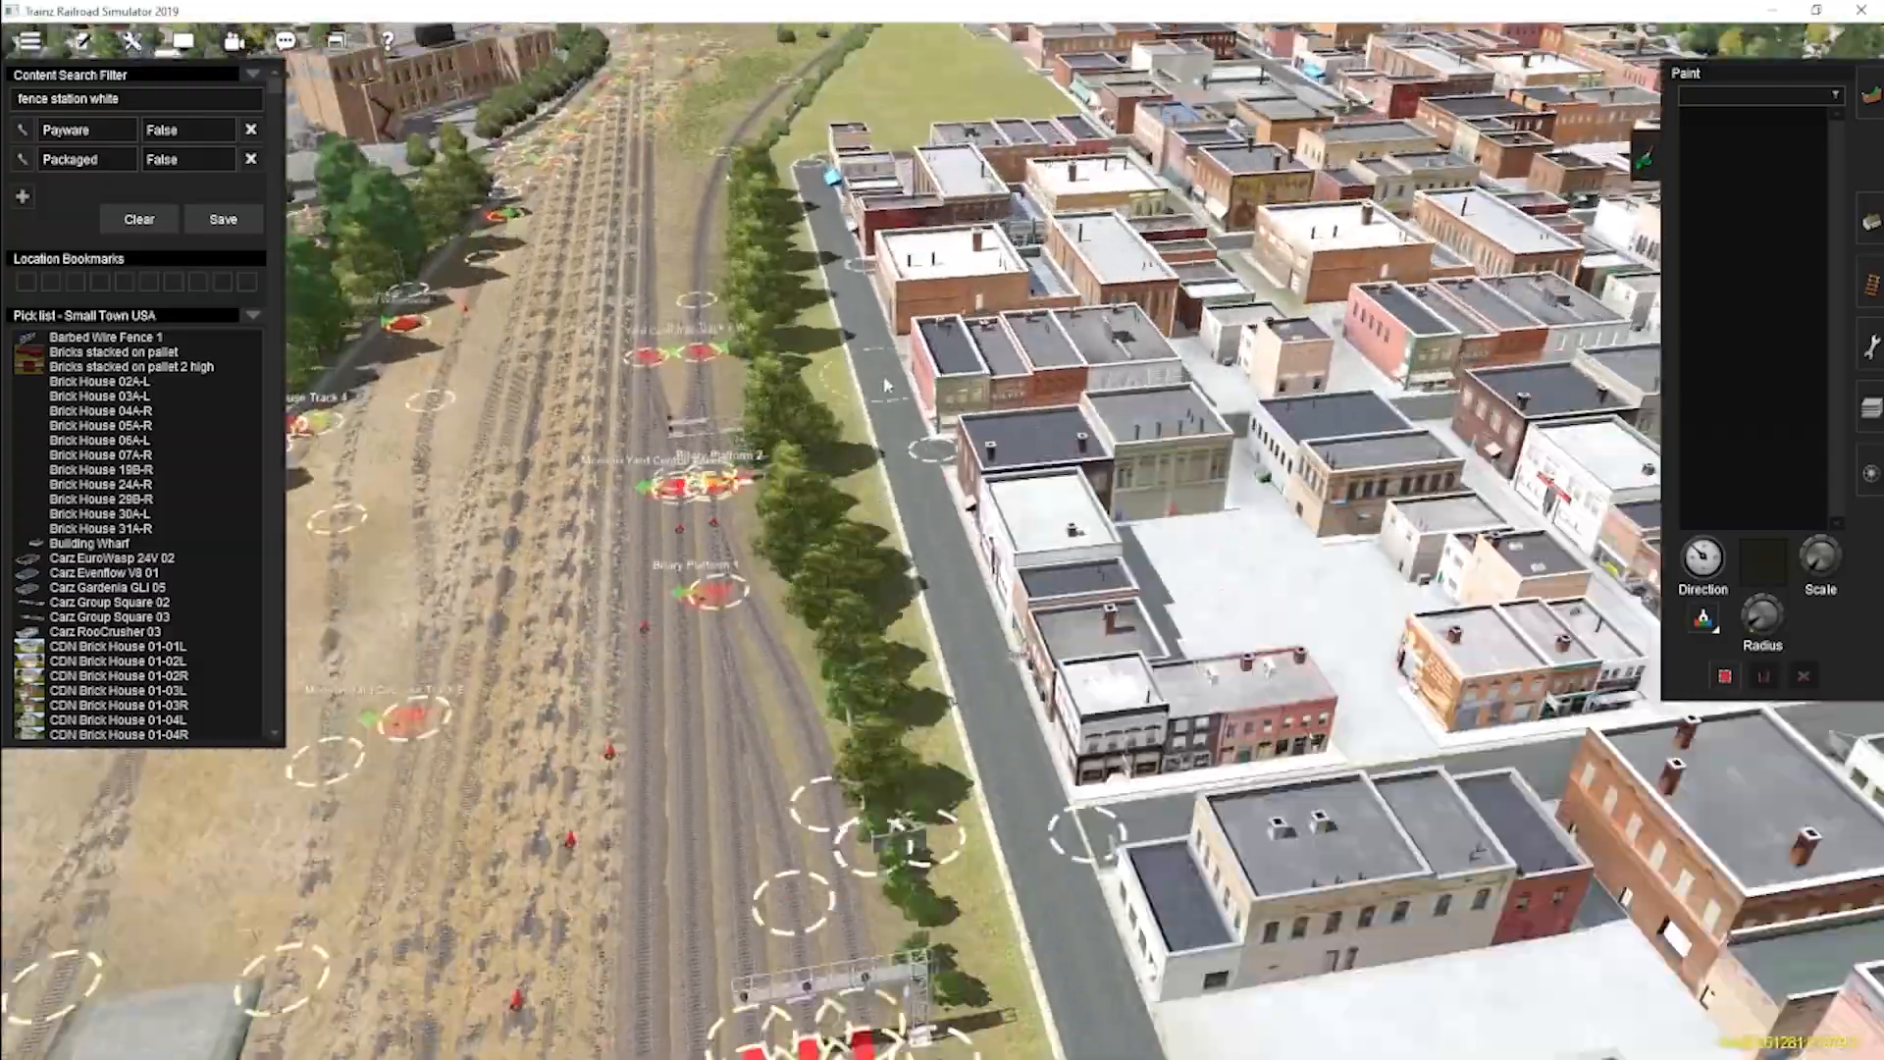
Sample the shrub st_rmm_kust27_84_2m beside the curved track and plant copies along the treatment plant's yard wall.
key("F3")
right_click(1090, 235)
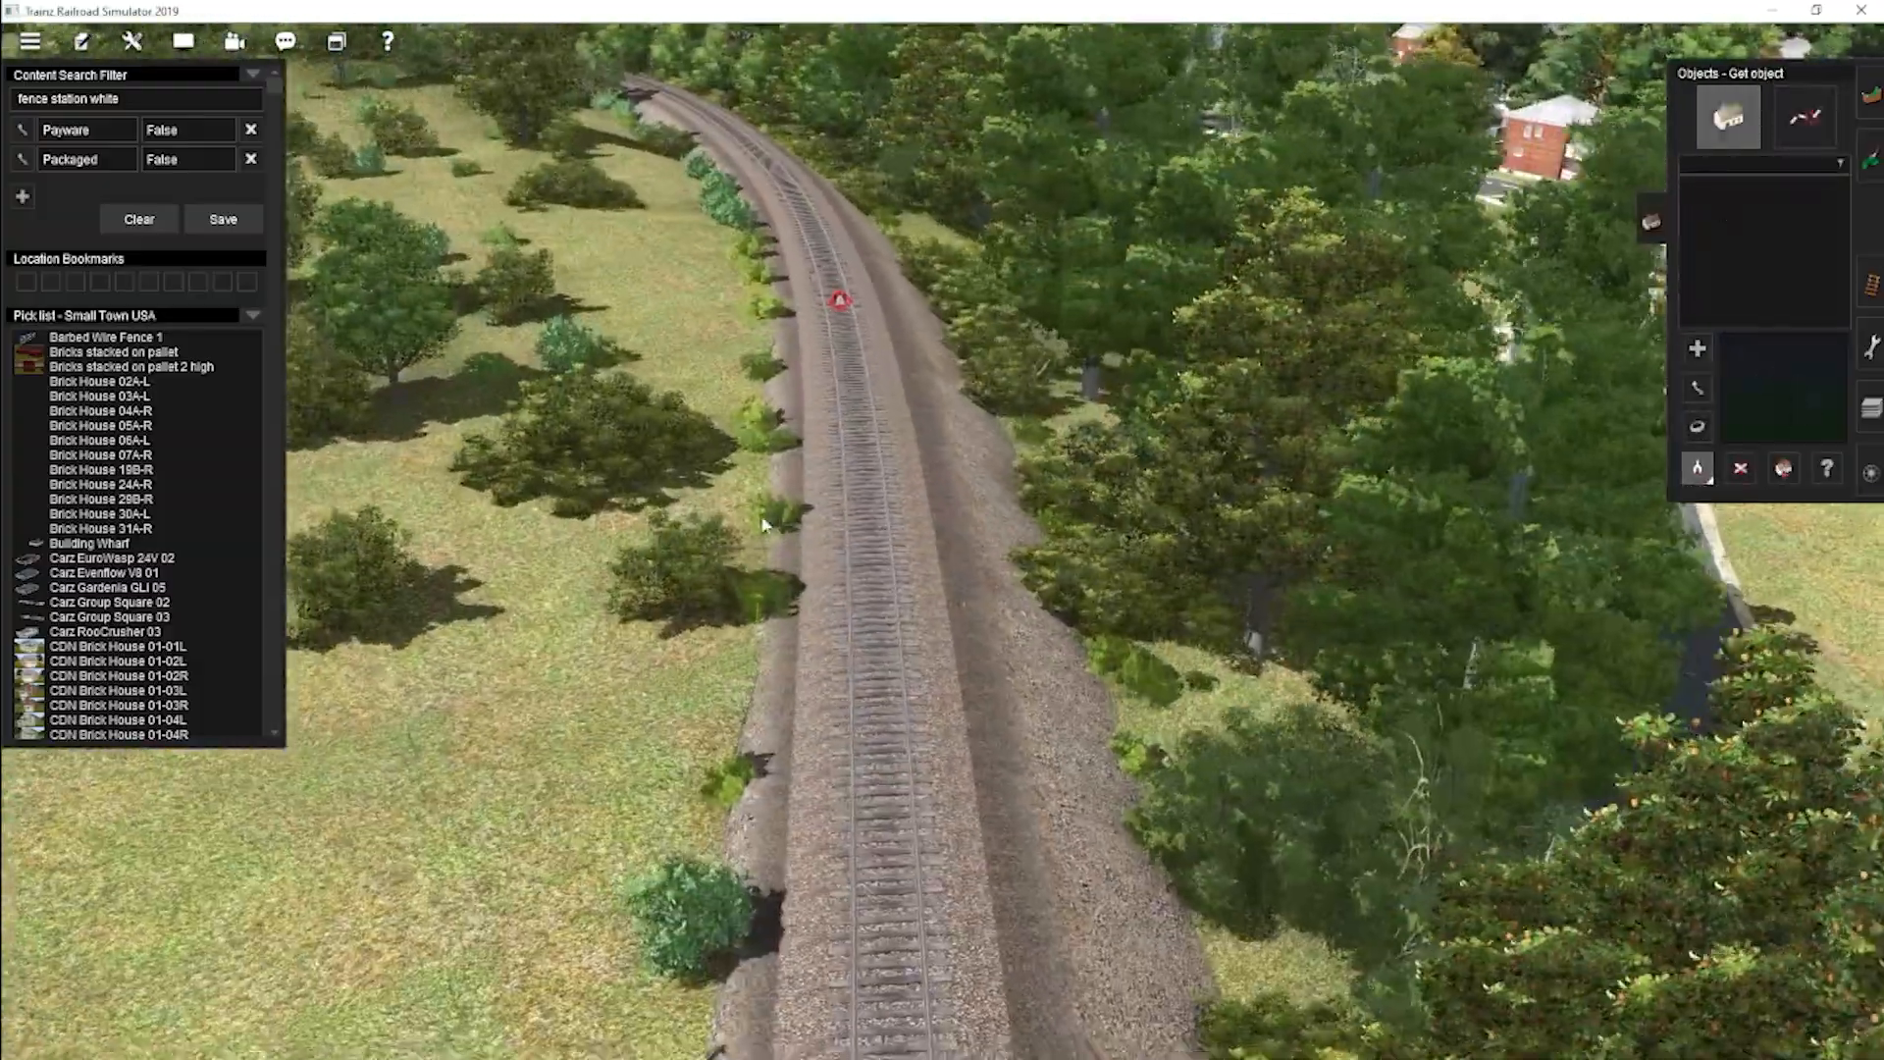
left_click(722, 912)
right_click(490, 353)
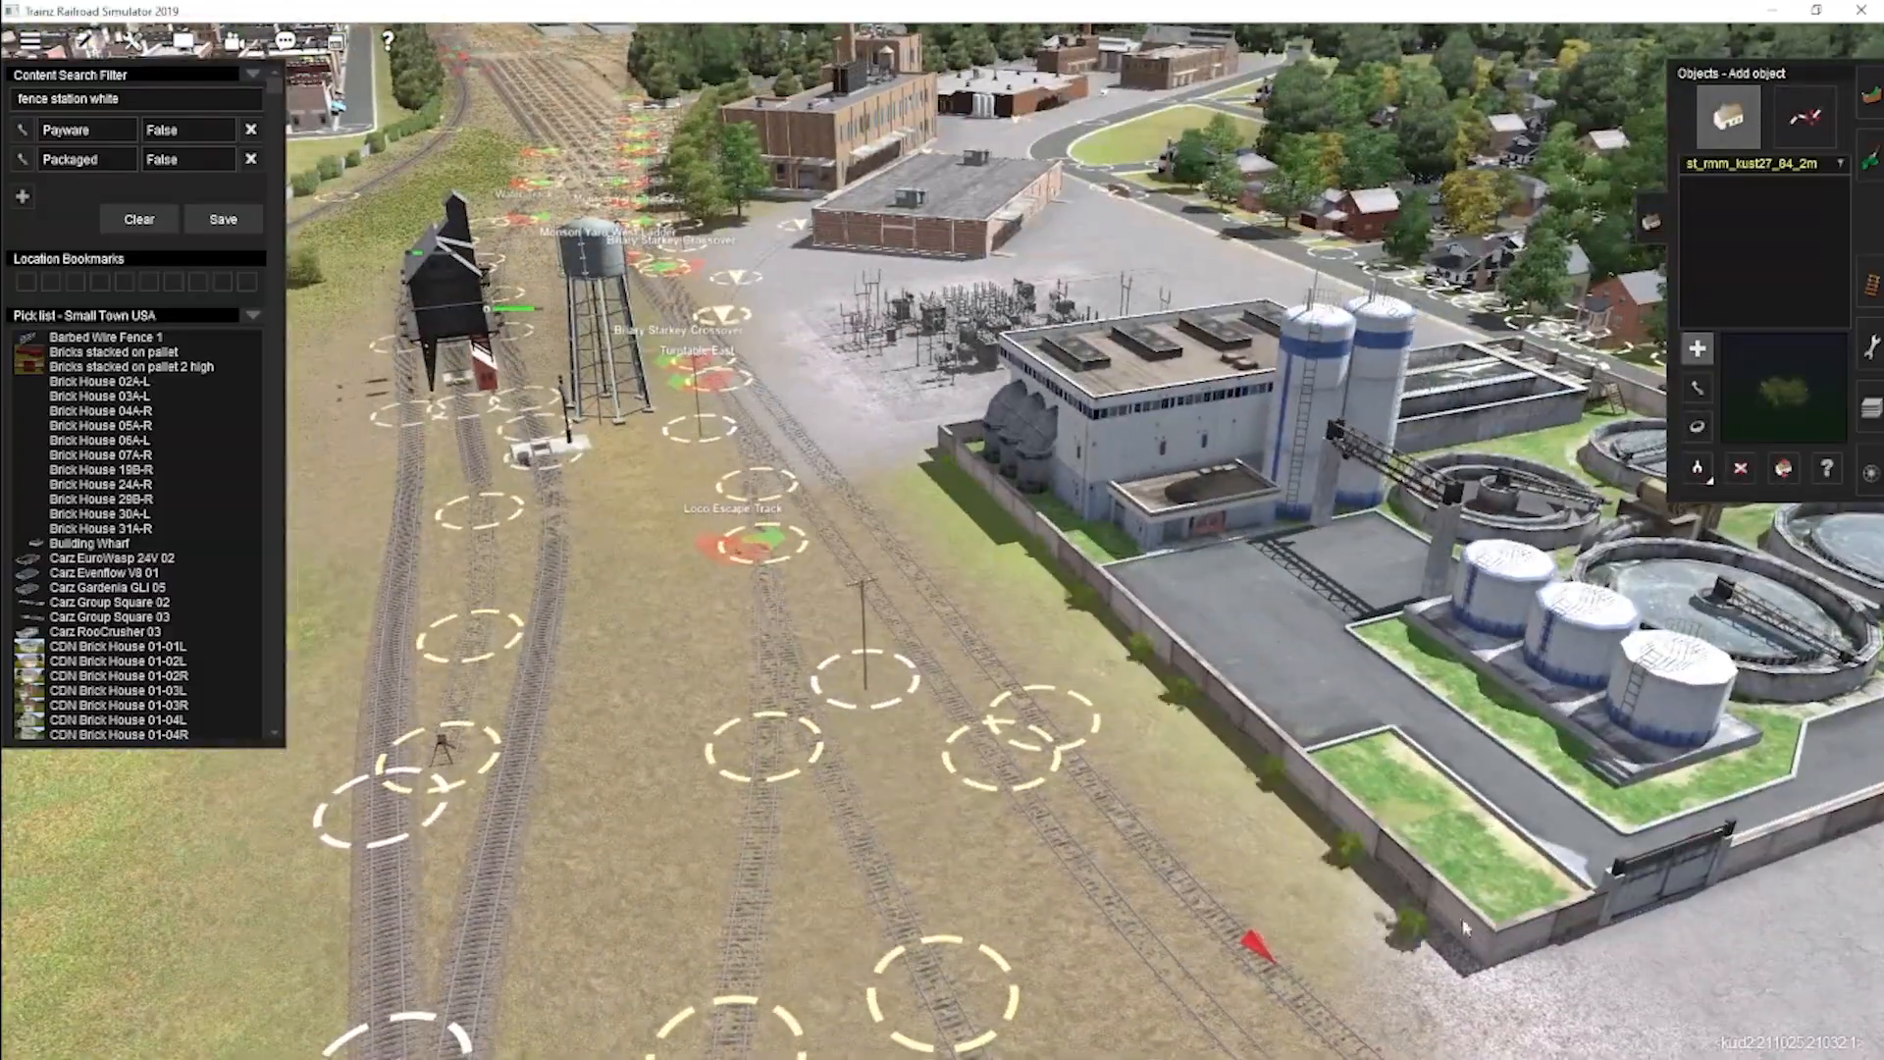
right_click(647, 147)
right_click(549, 245)
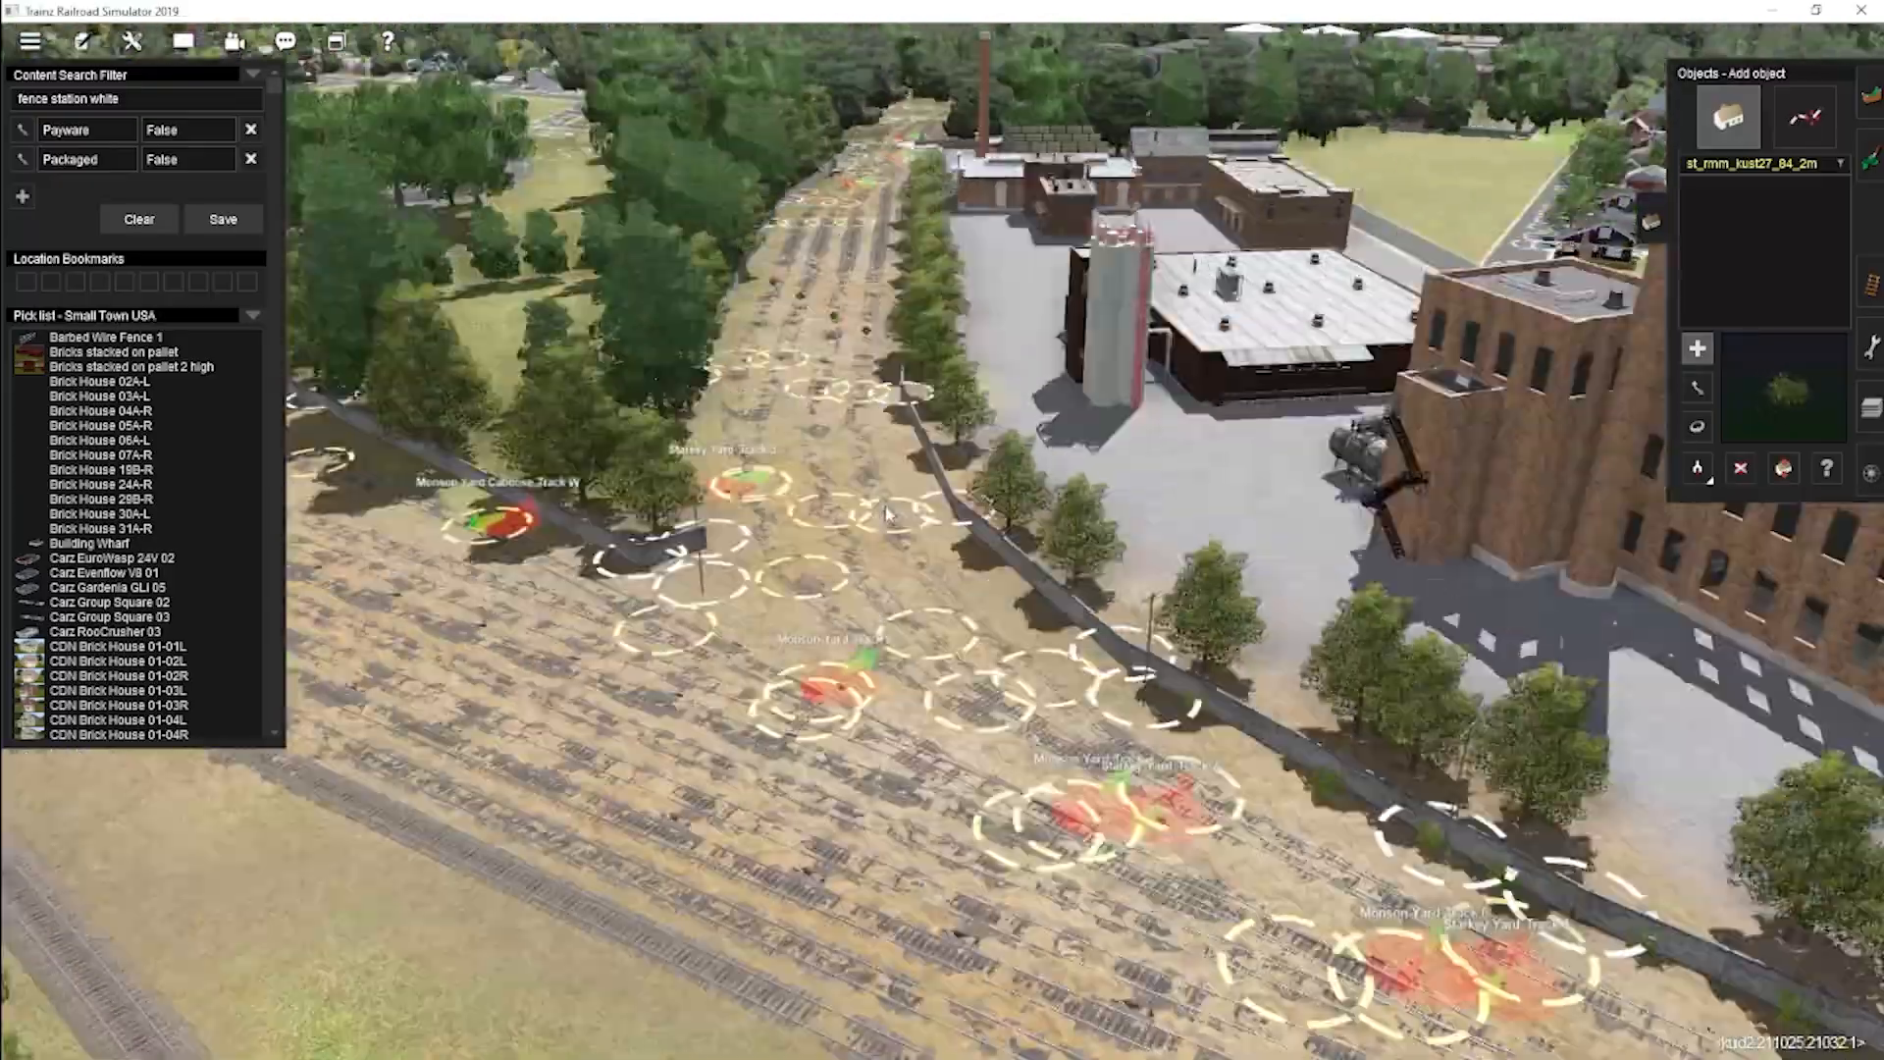
Plant st_rmm_kust27_84_2m shrubs along the concrete wall between the Starkey yard tracks and the factories.
right_click(821, 375)
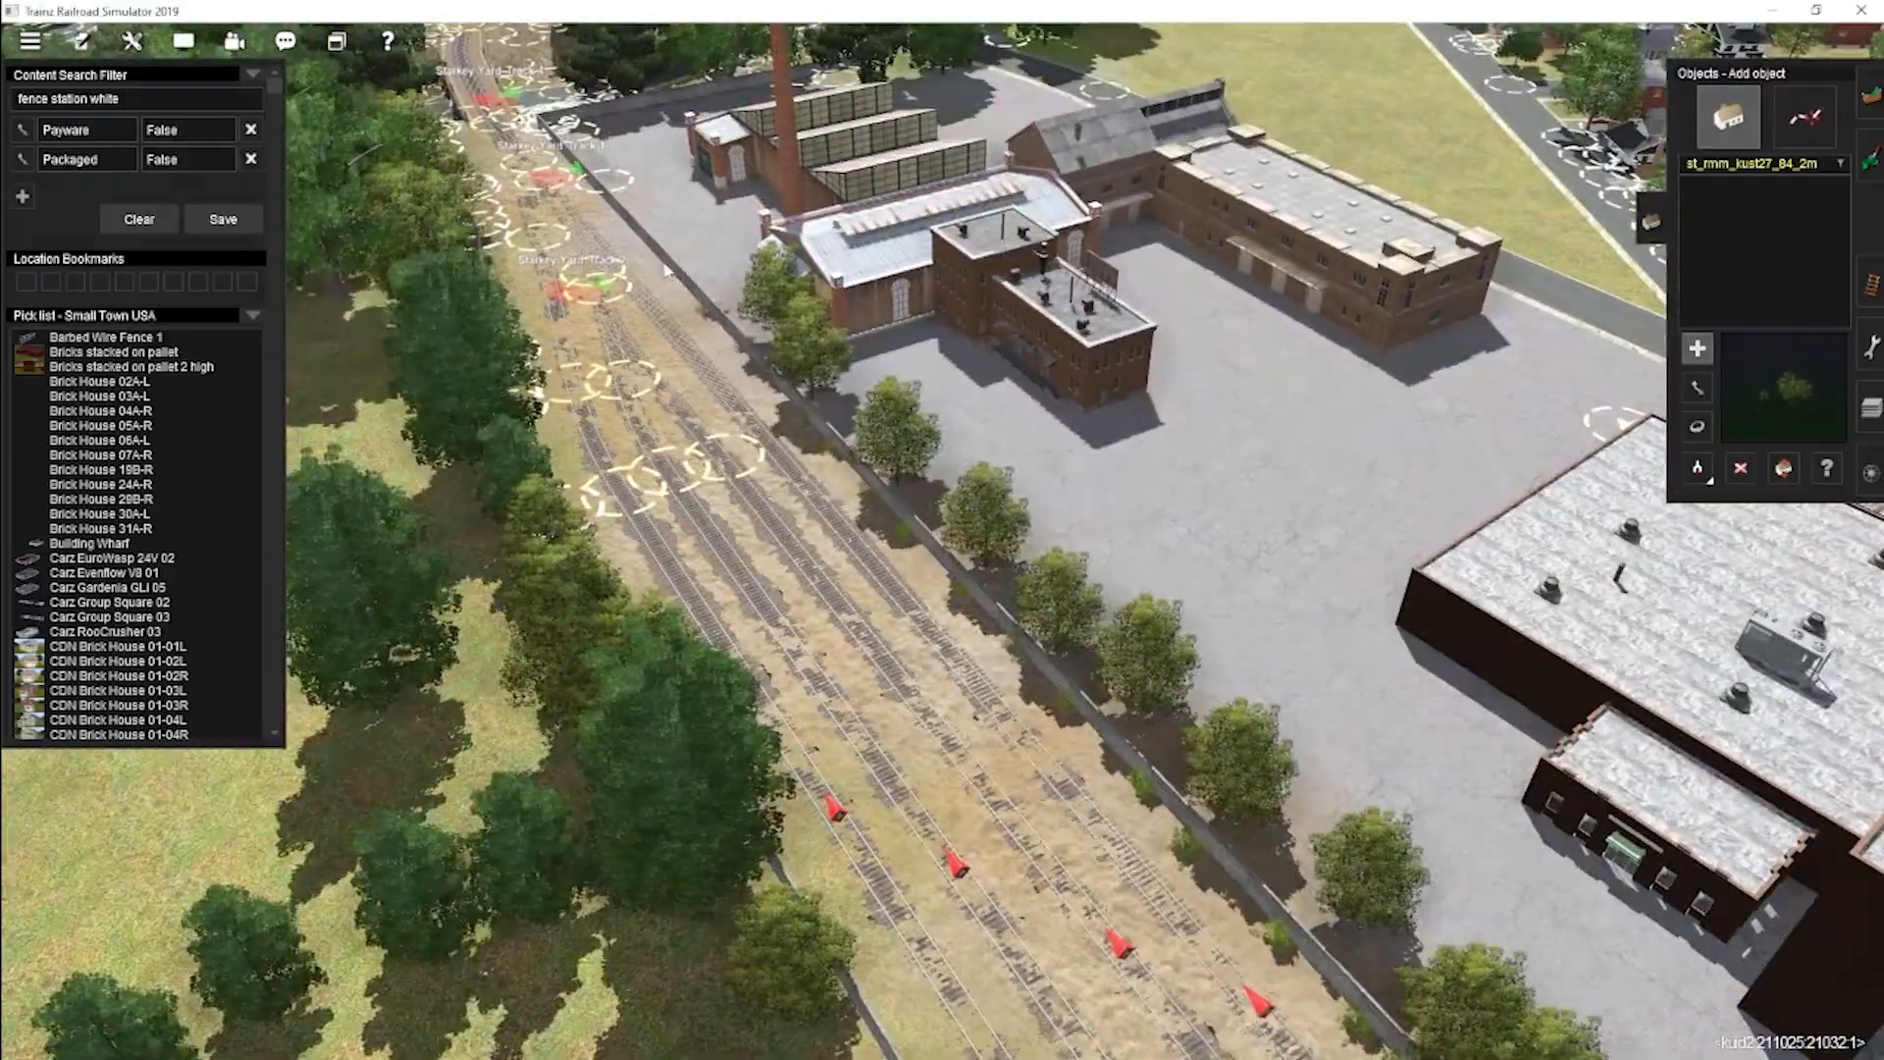
right_click(613, 162)
right_click_drag(613, 162, 1367, 387)
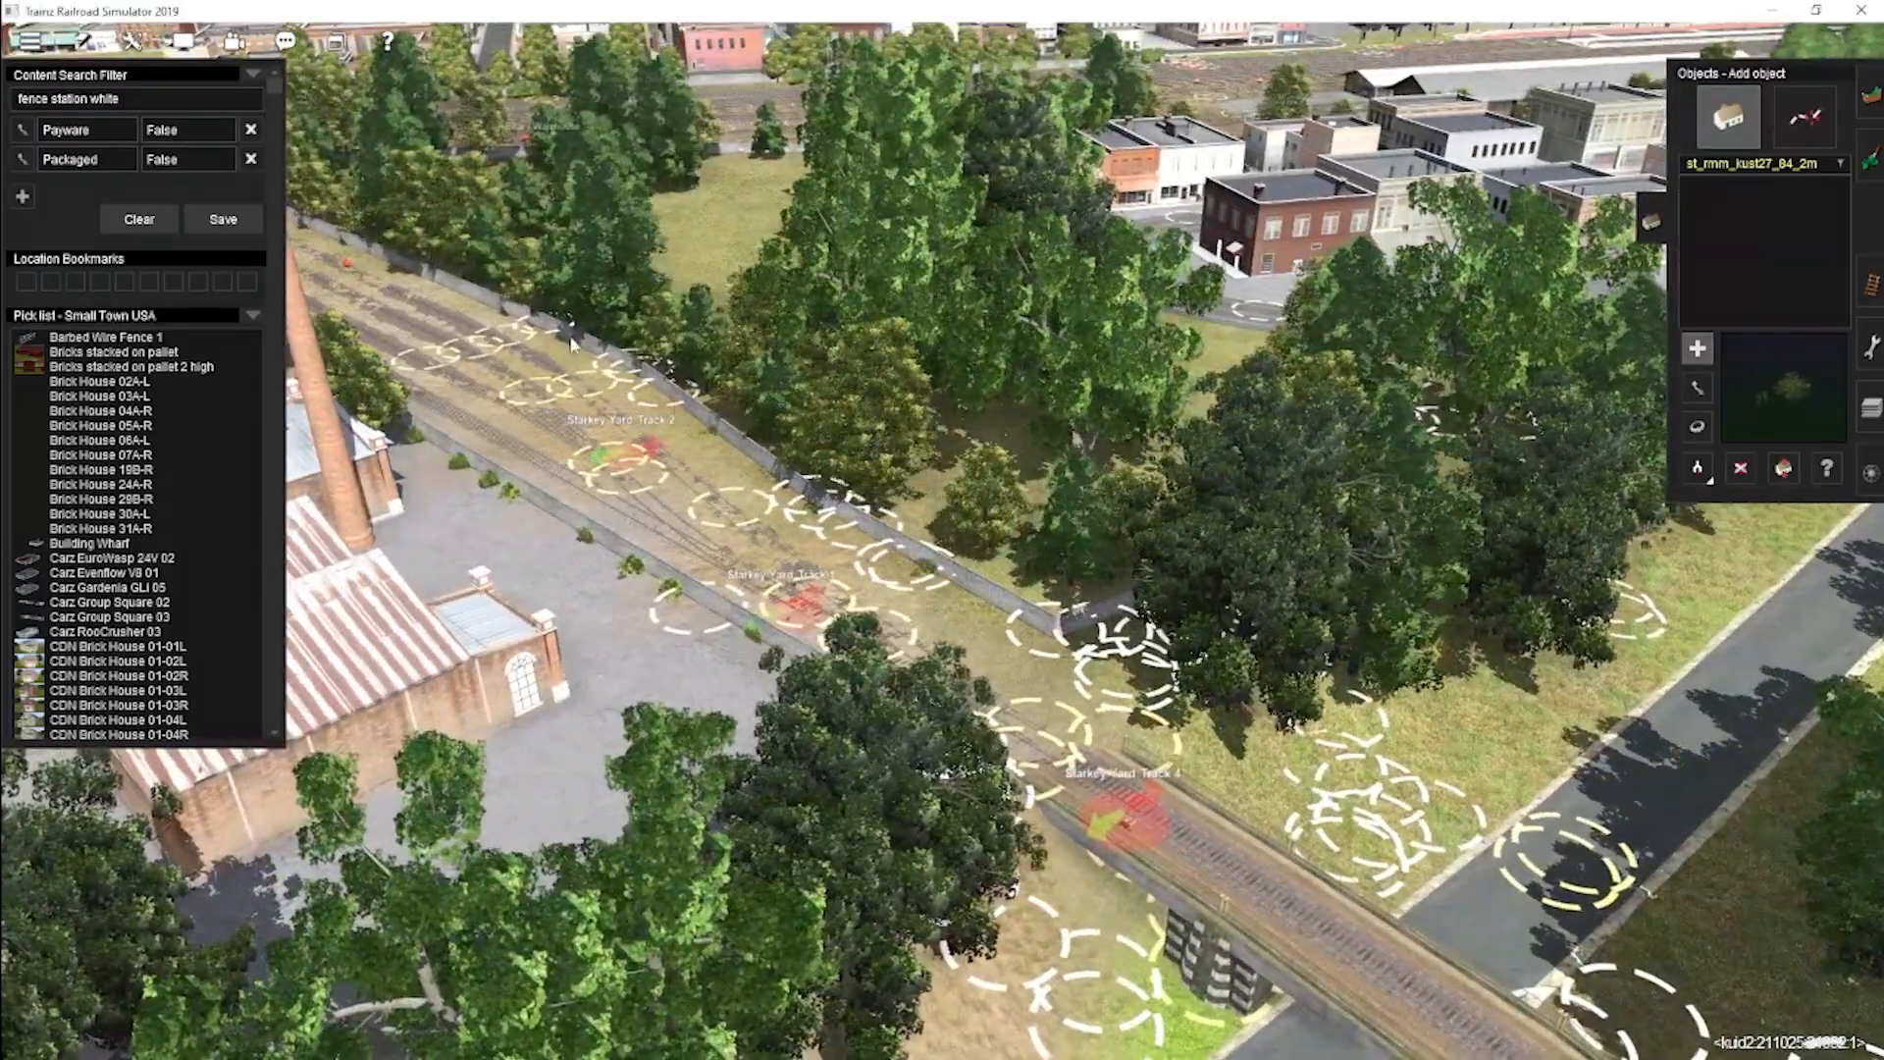
right_click(432, 226)
right_click_drag(633, 343, 834, 564)
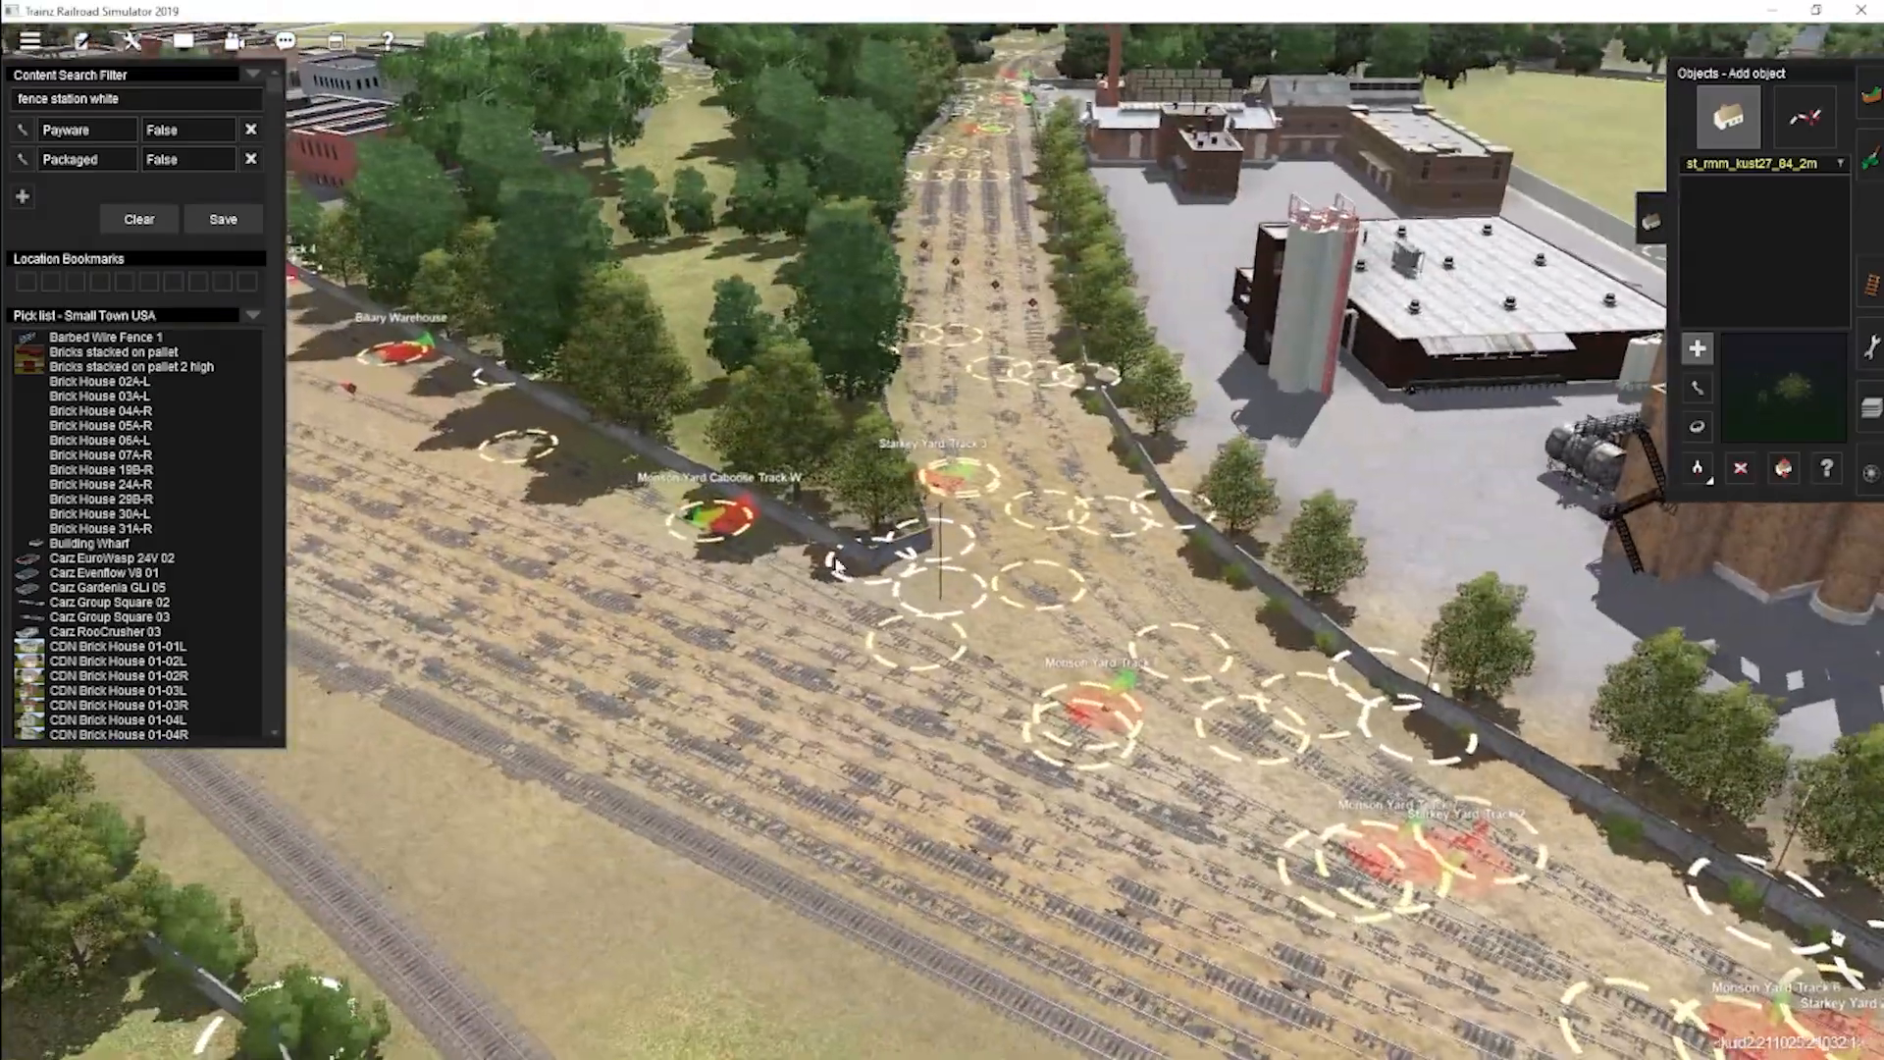
Continue planting st_rmm_kust27_84_2m shrubs along the yard wall on the wooded side and behind the warehouses.
right_click(370, 323)
right_click(594, 358)
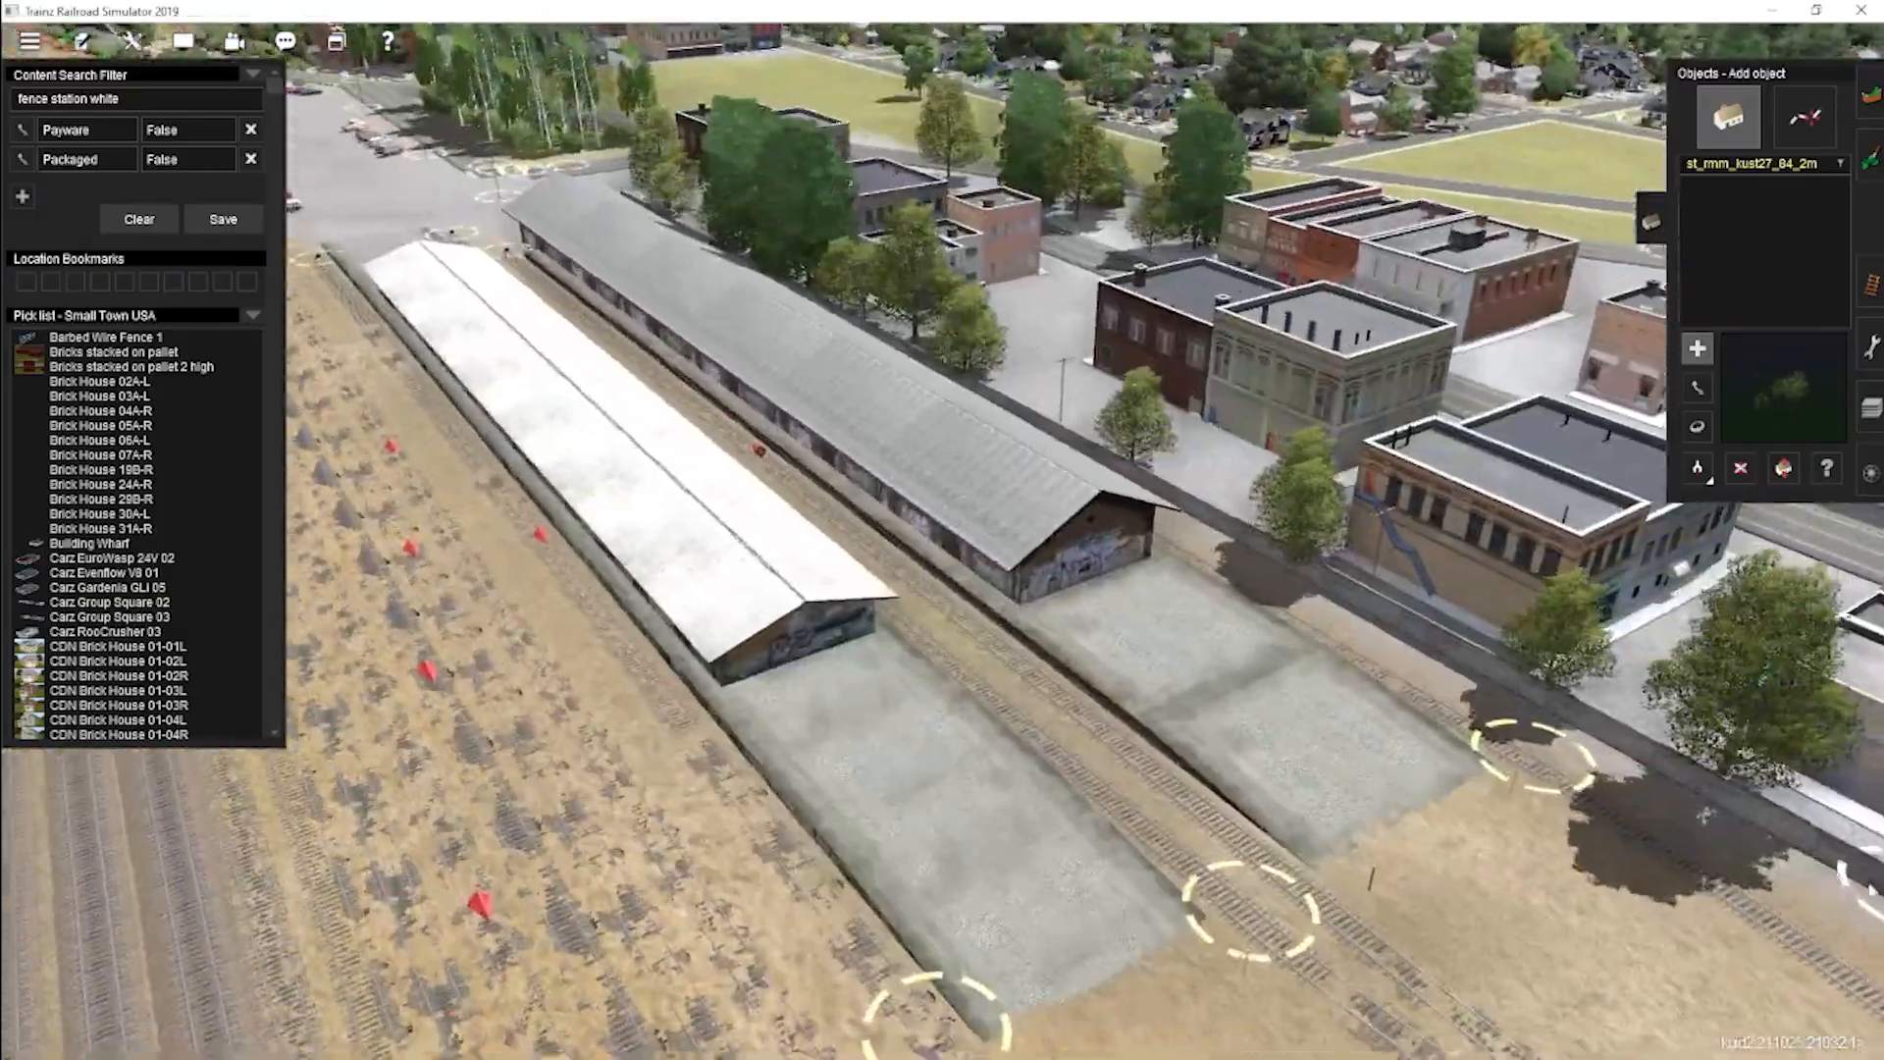
right_click(1129, 496)
right_click(631, 341)
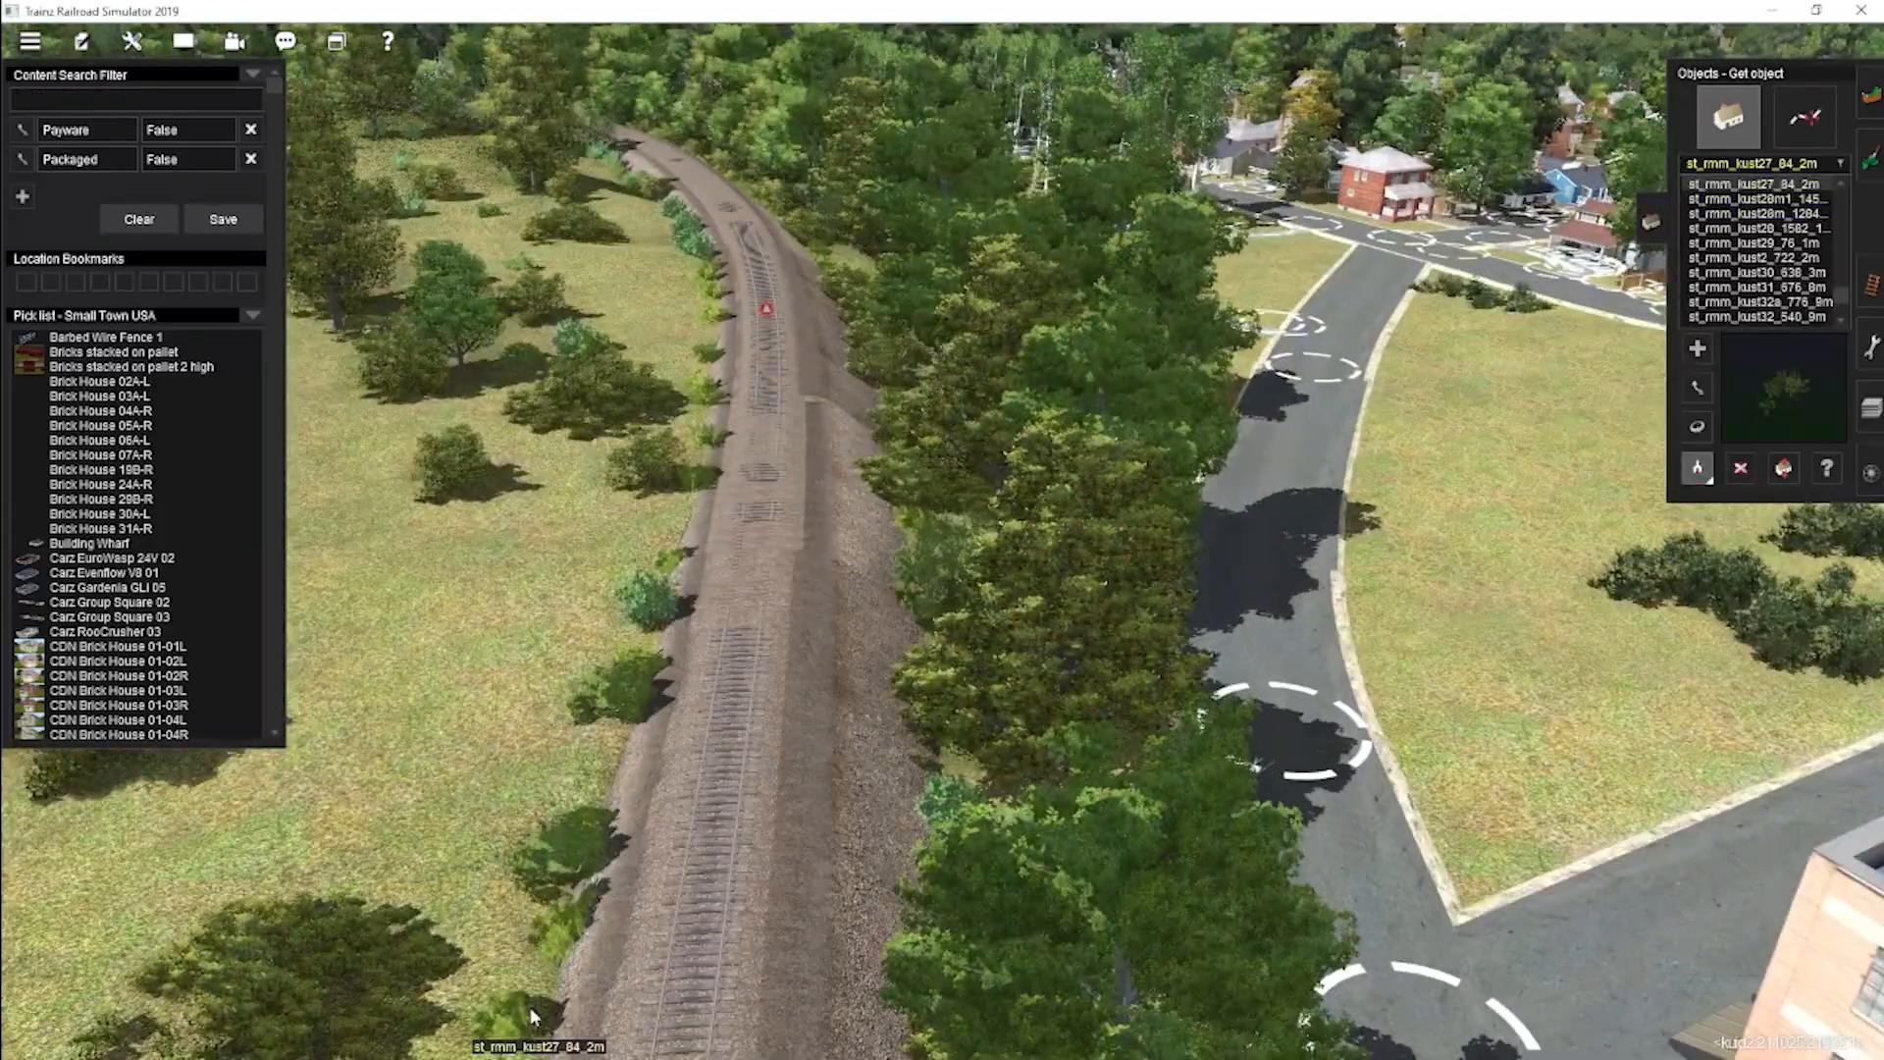
Sample the shrub st_rmm_kust20_134_2m near the curved track and plant it along the wall beside the brick factory.
right_click(599, 286)
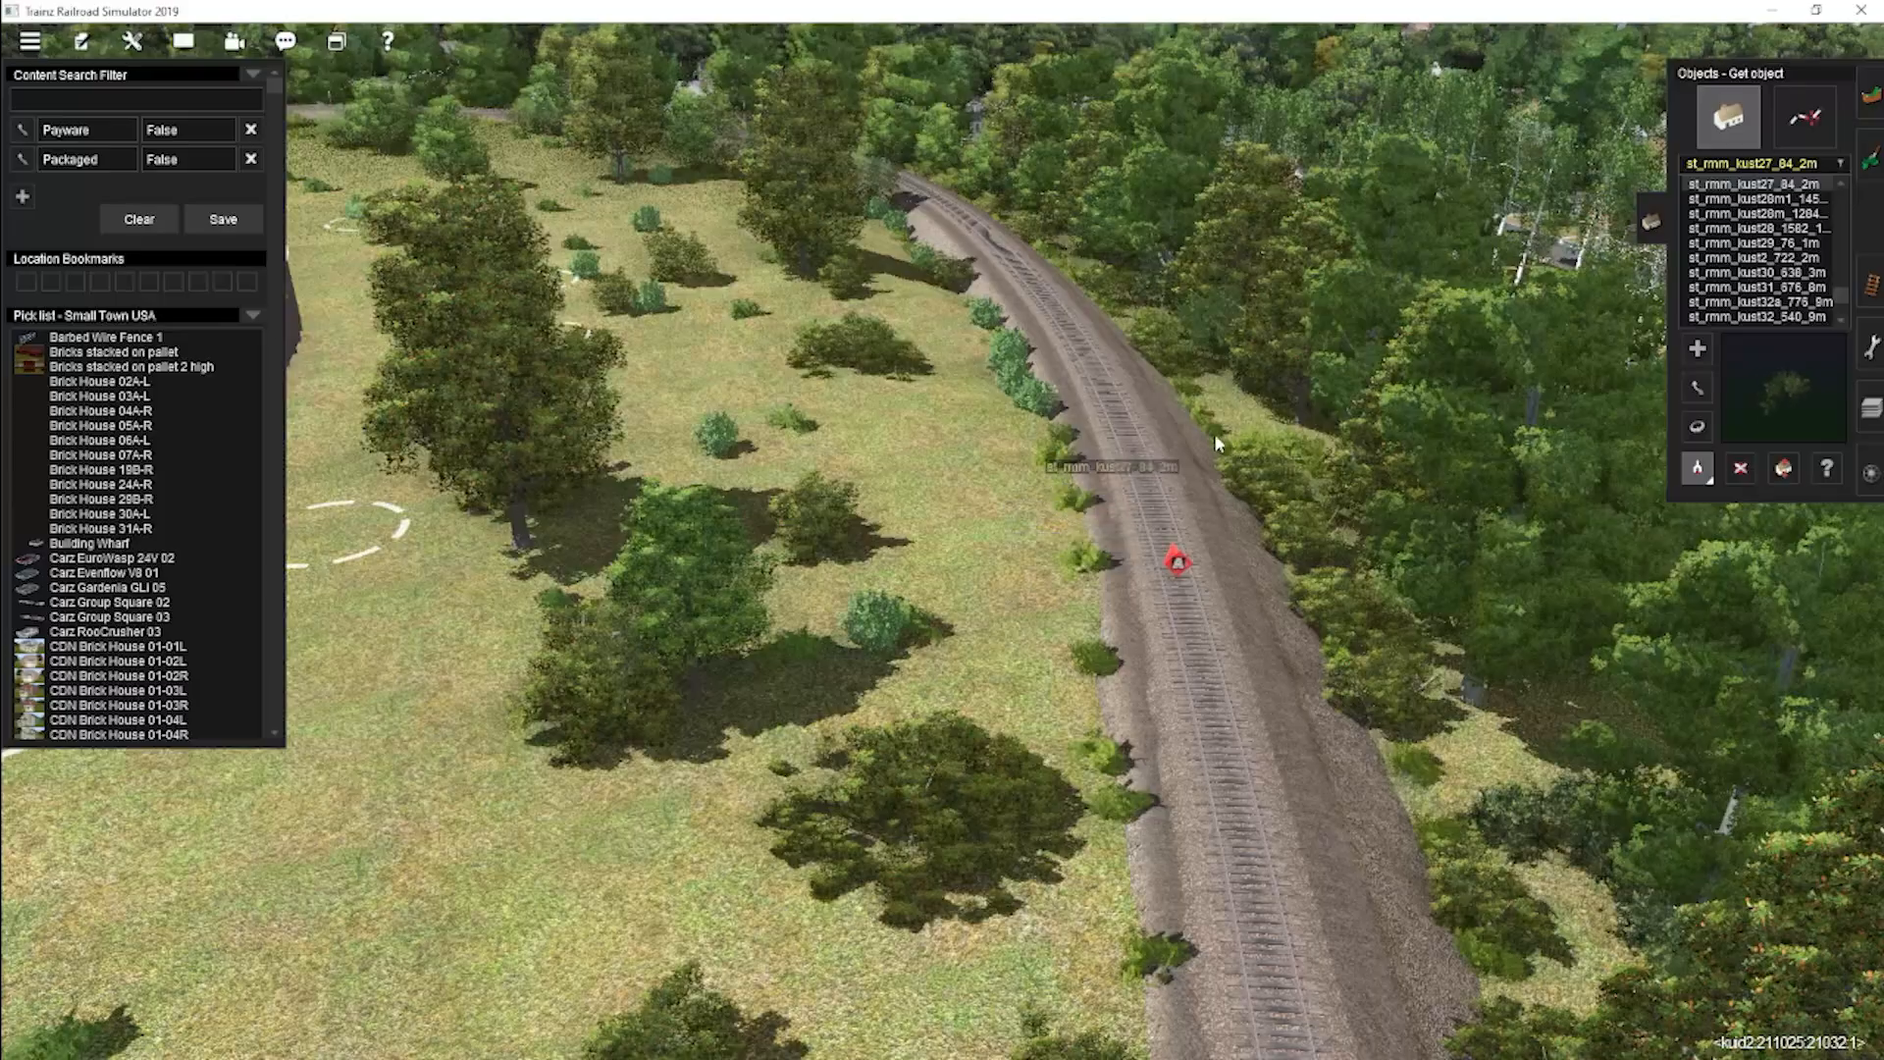
key("g")
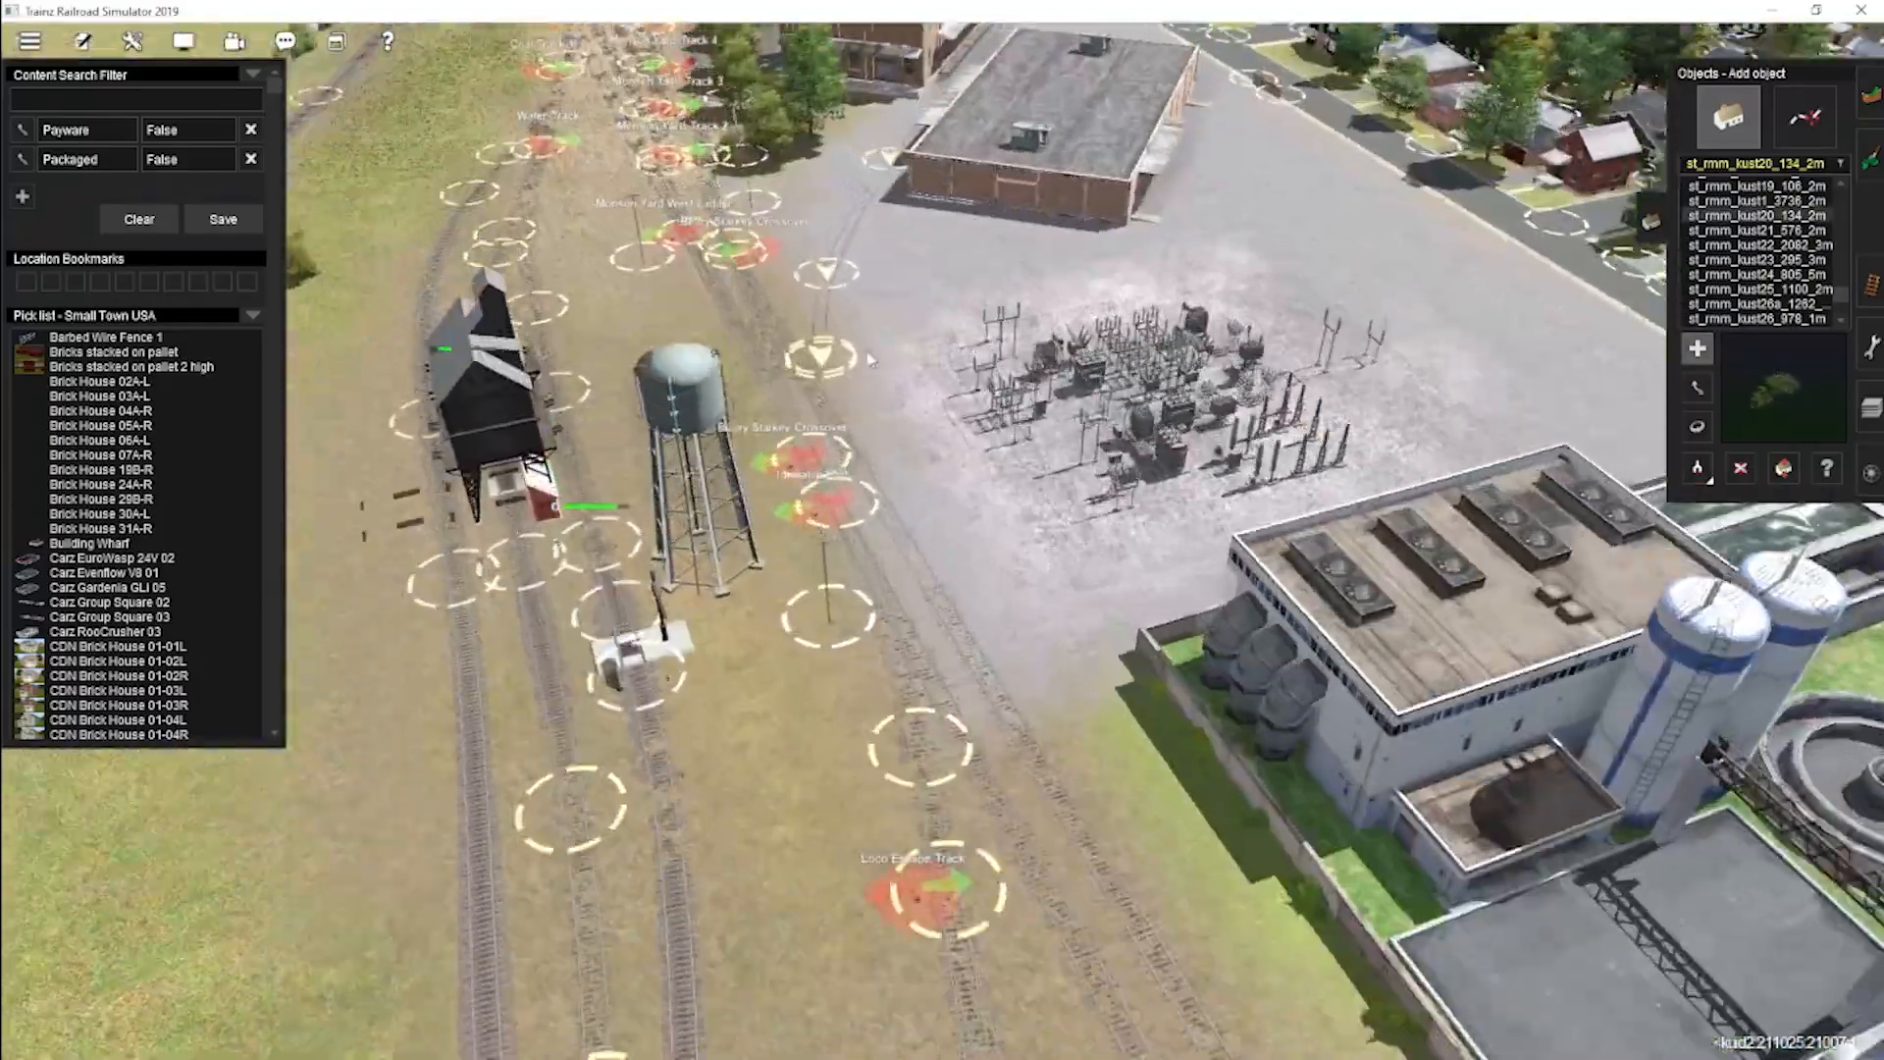
right_click(729, 61)
right_click(481, 87)
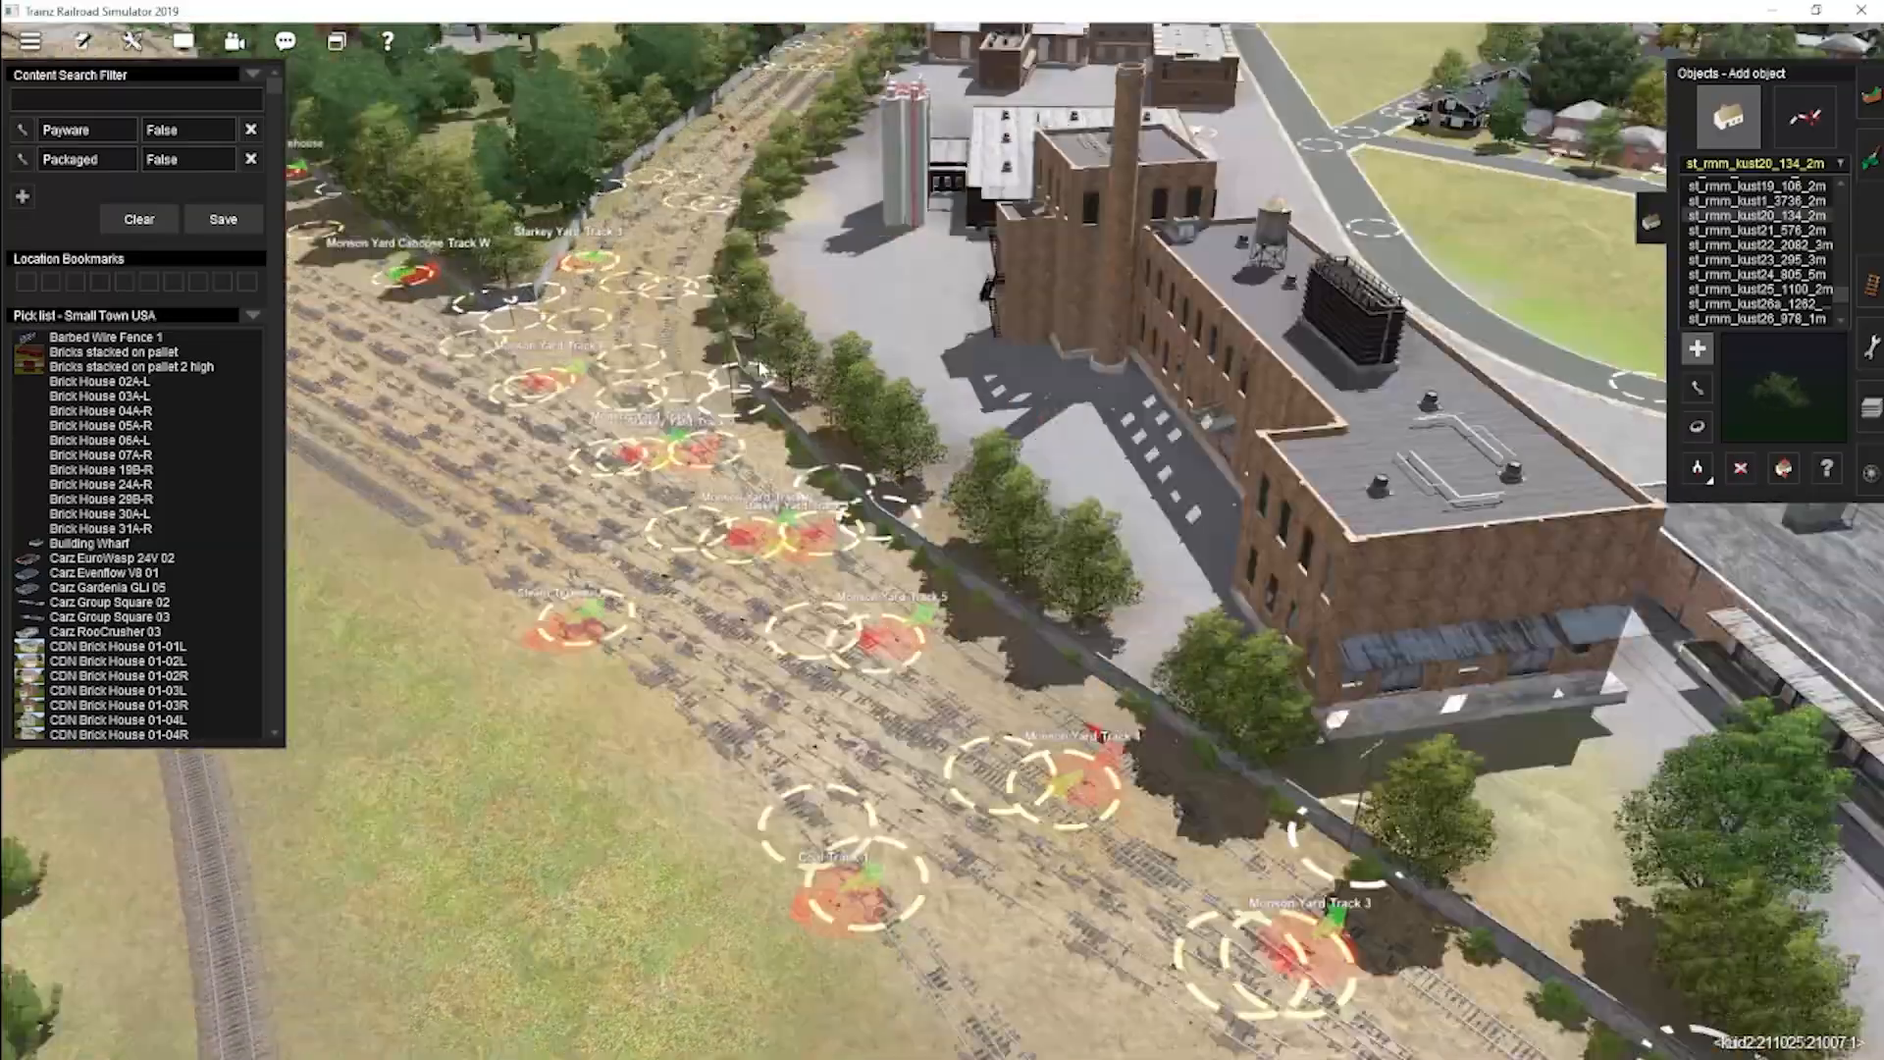
Plant st_rmm_kust20_134_2m shrubs along the factory-side wall of the Starkey yard up to the rail bridge.
right_click(863, 123)
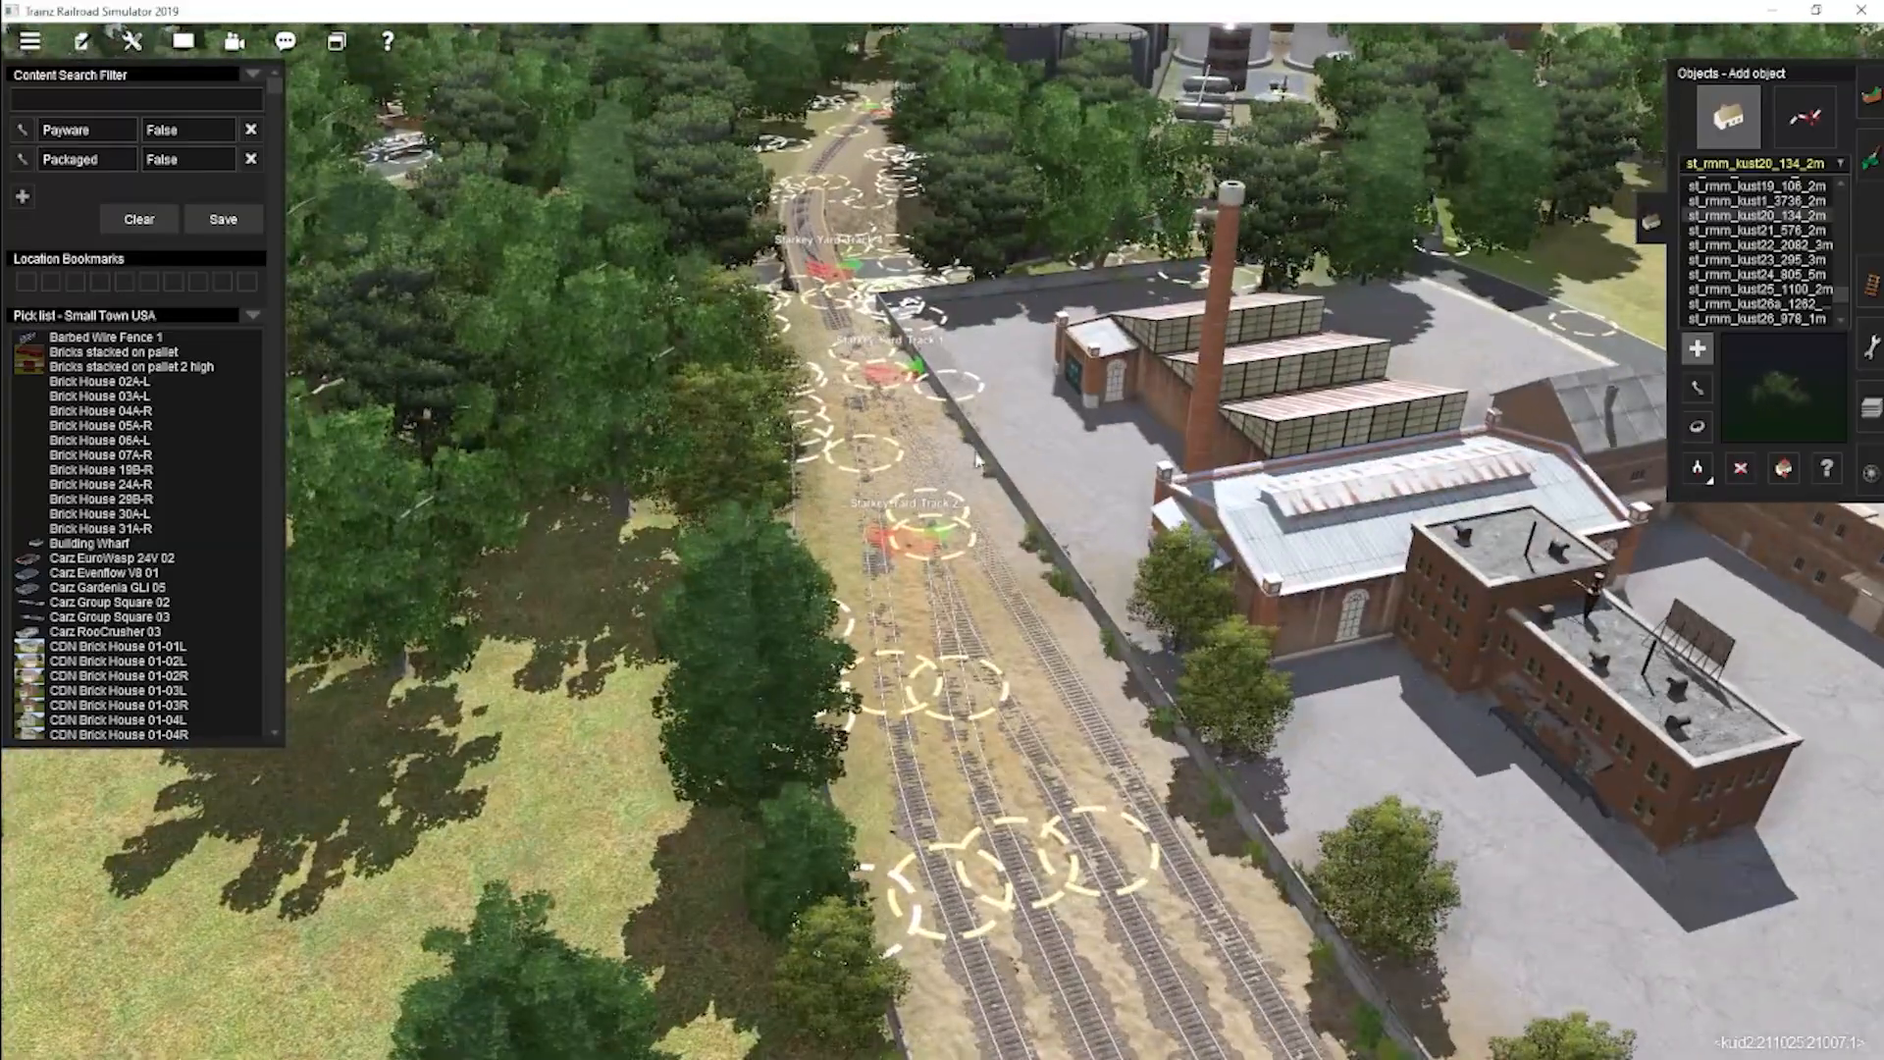
right_click(844, 274)
key("Right")
right_click(1287, 824)
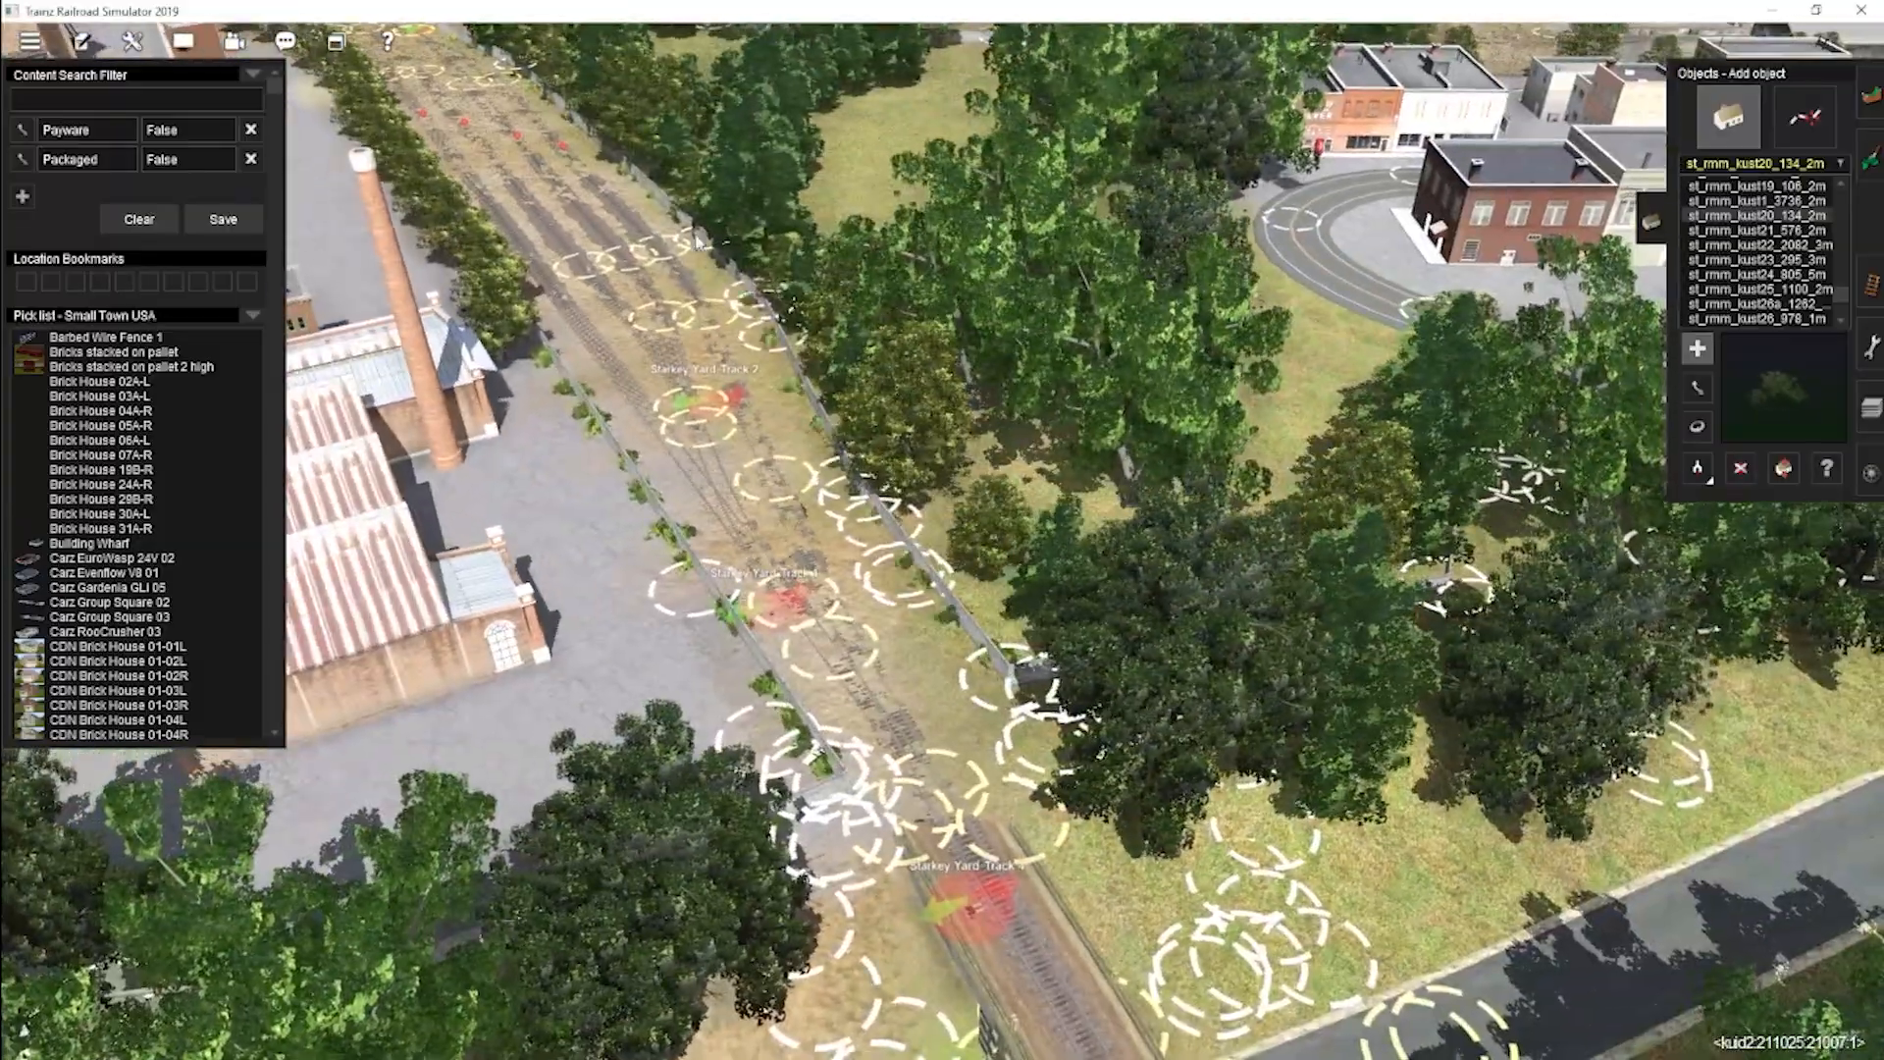
right_click(628, 108)
right_click(600, 277)
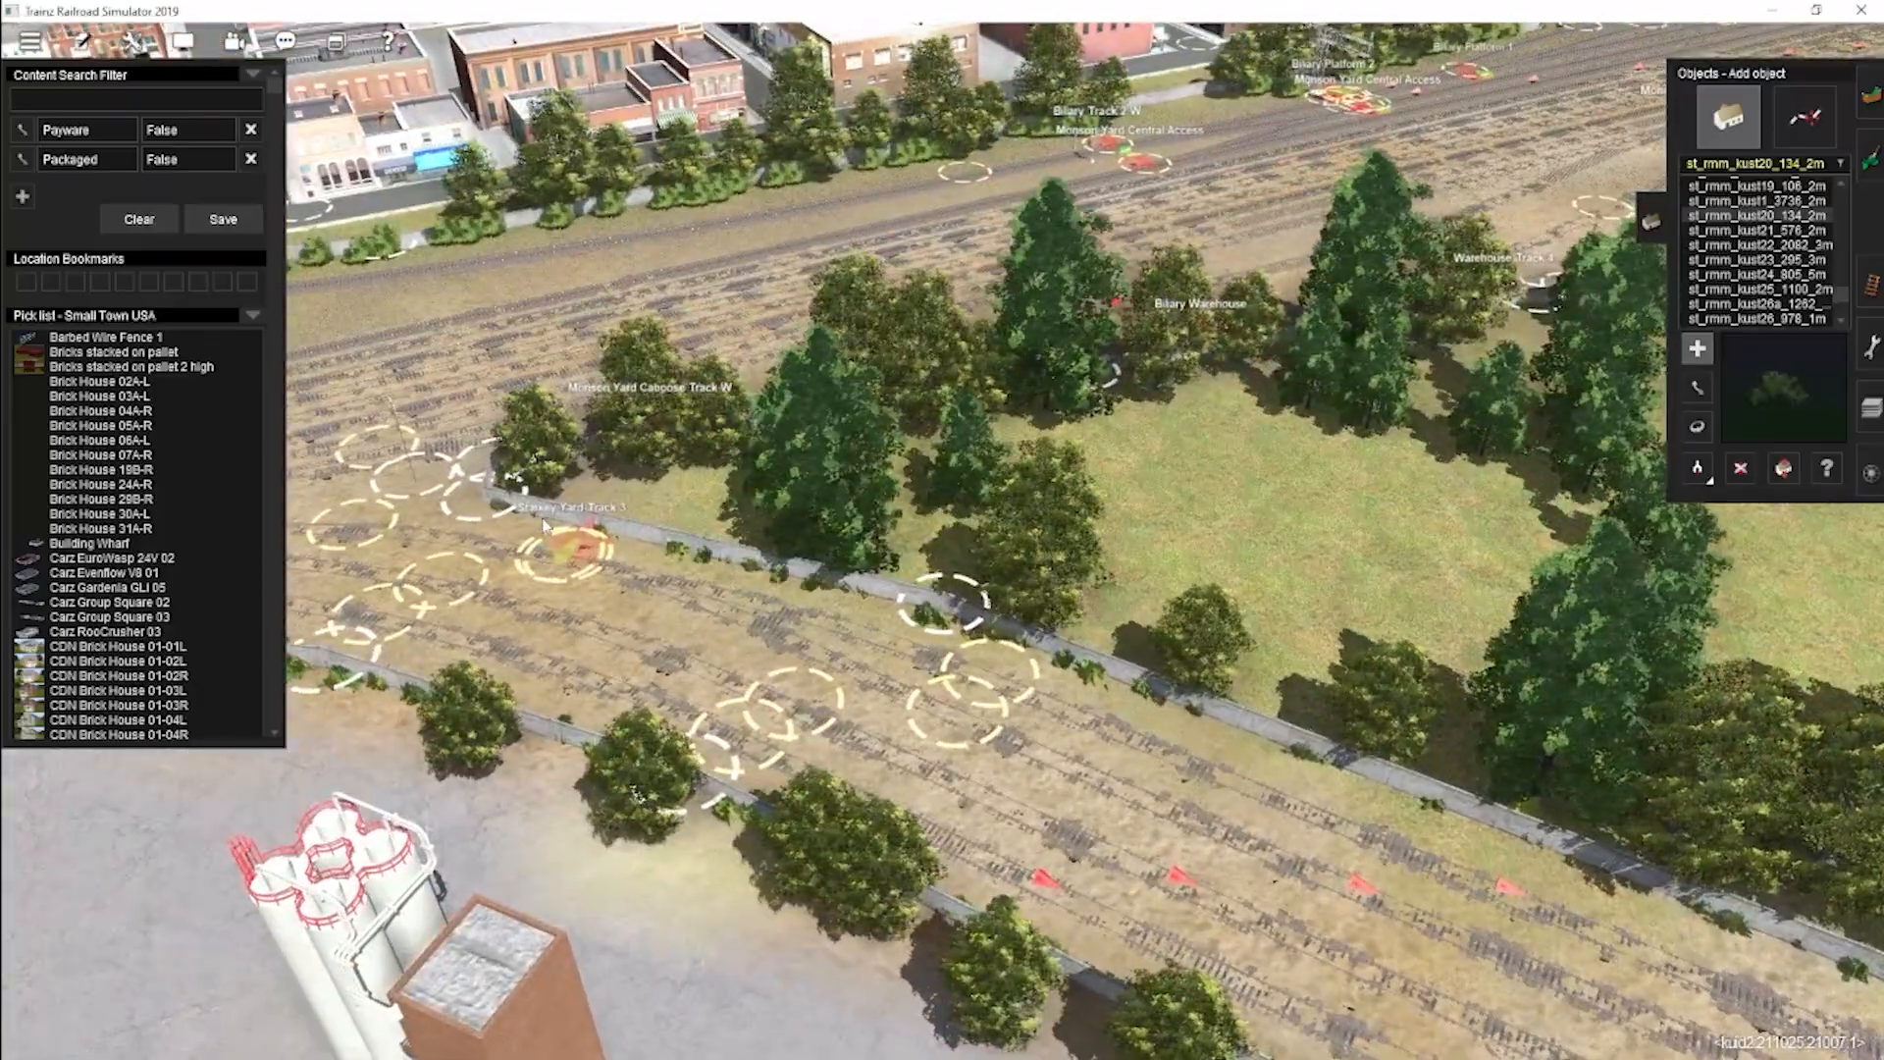
Plant st_rmm_kust20_134_2m shrubs along the wooded wall around the Starkey and Biliary Warehouse tracks.
right_click(800, 402)
key("Right")
right_click(589, 294)
key("Right")
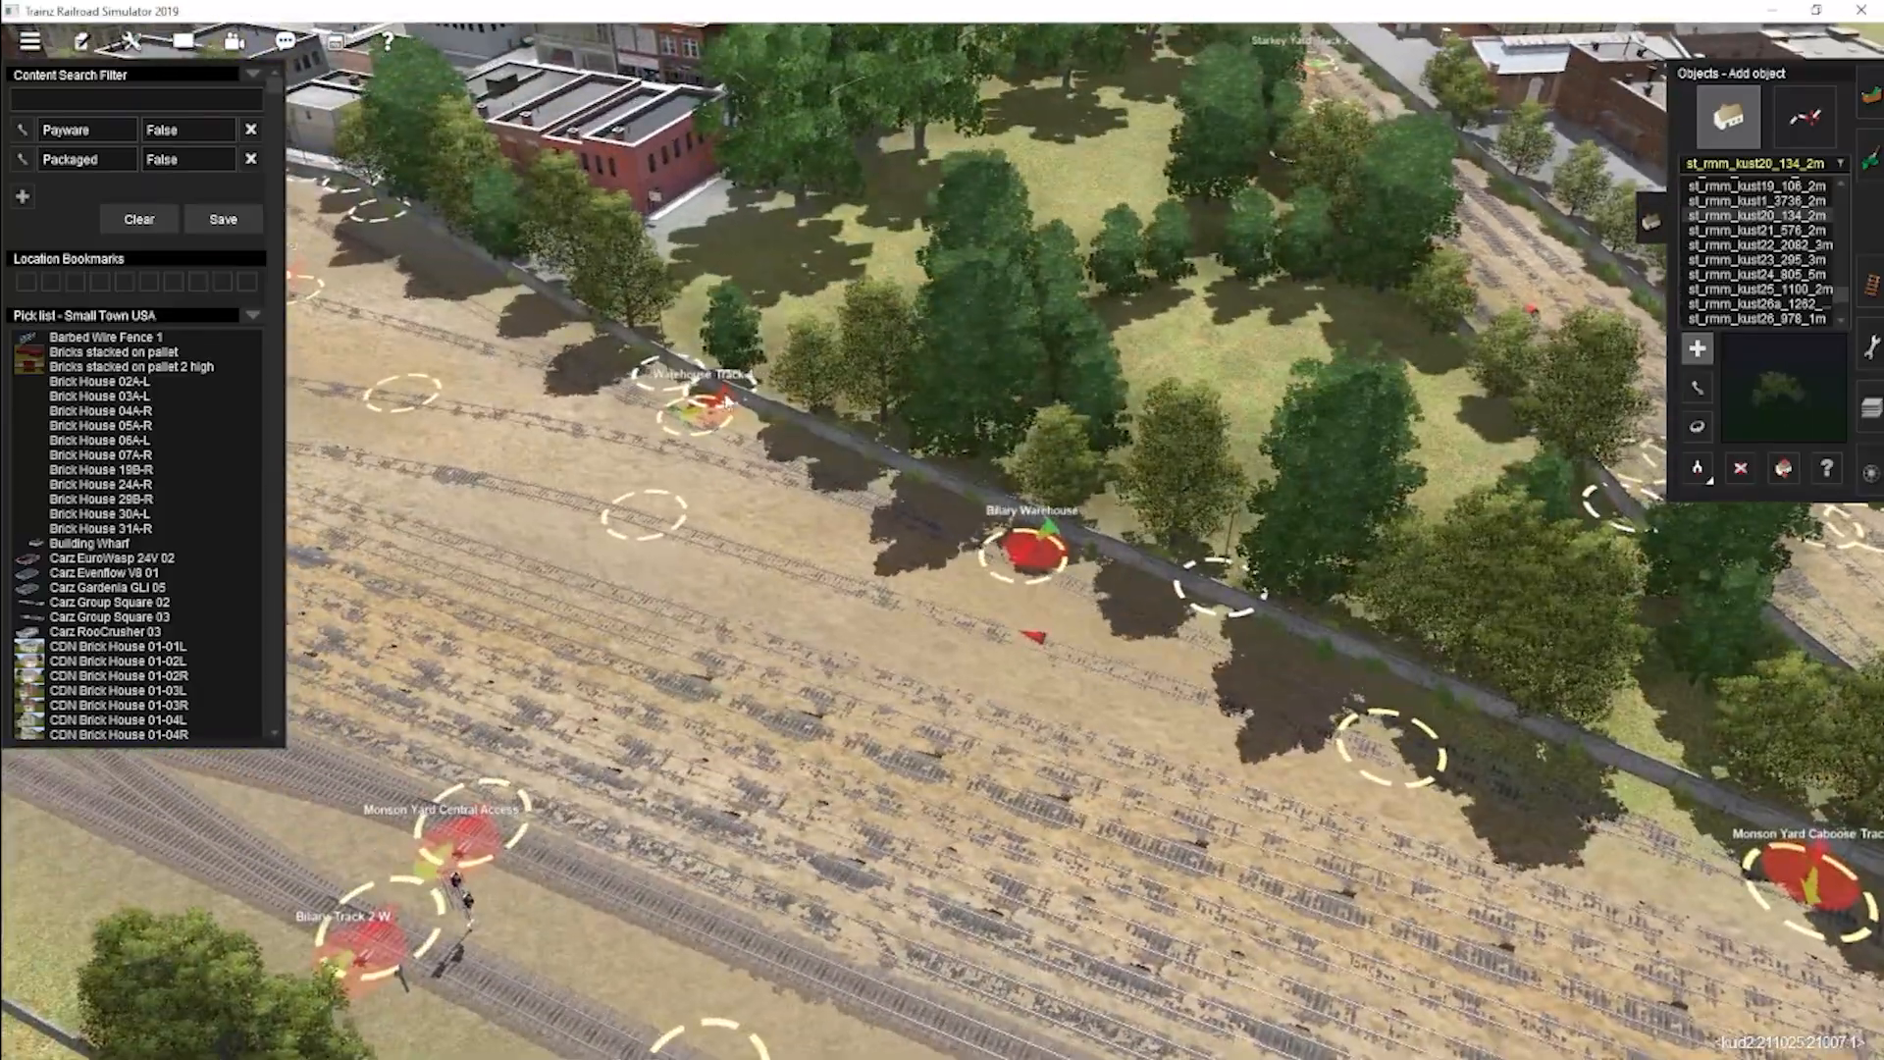
right_click(510, 294)
right_click(432, 511)
right_click(334, 549)
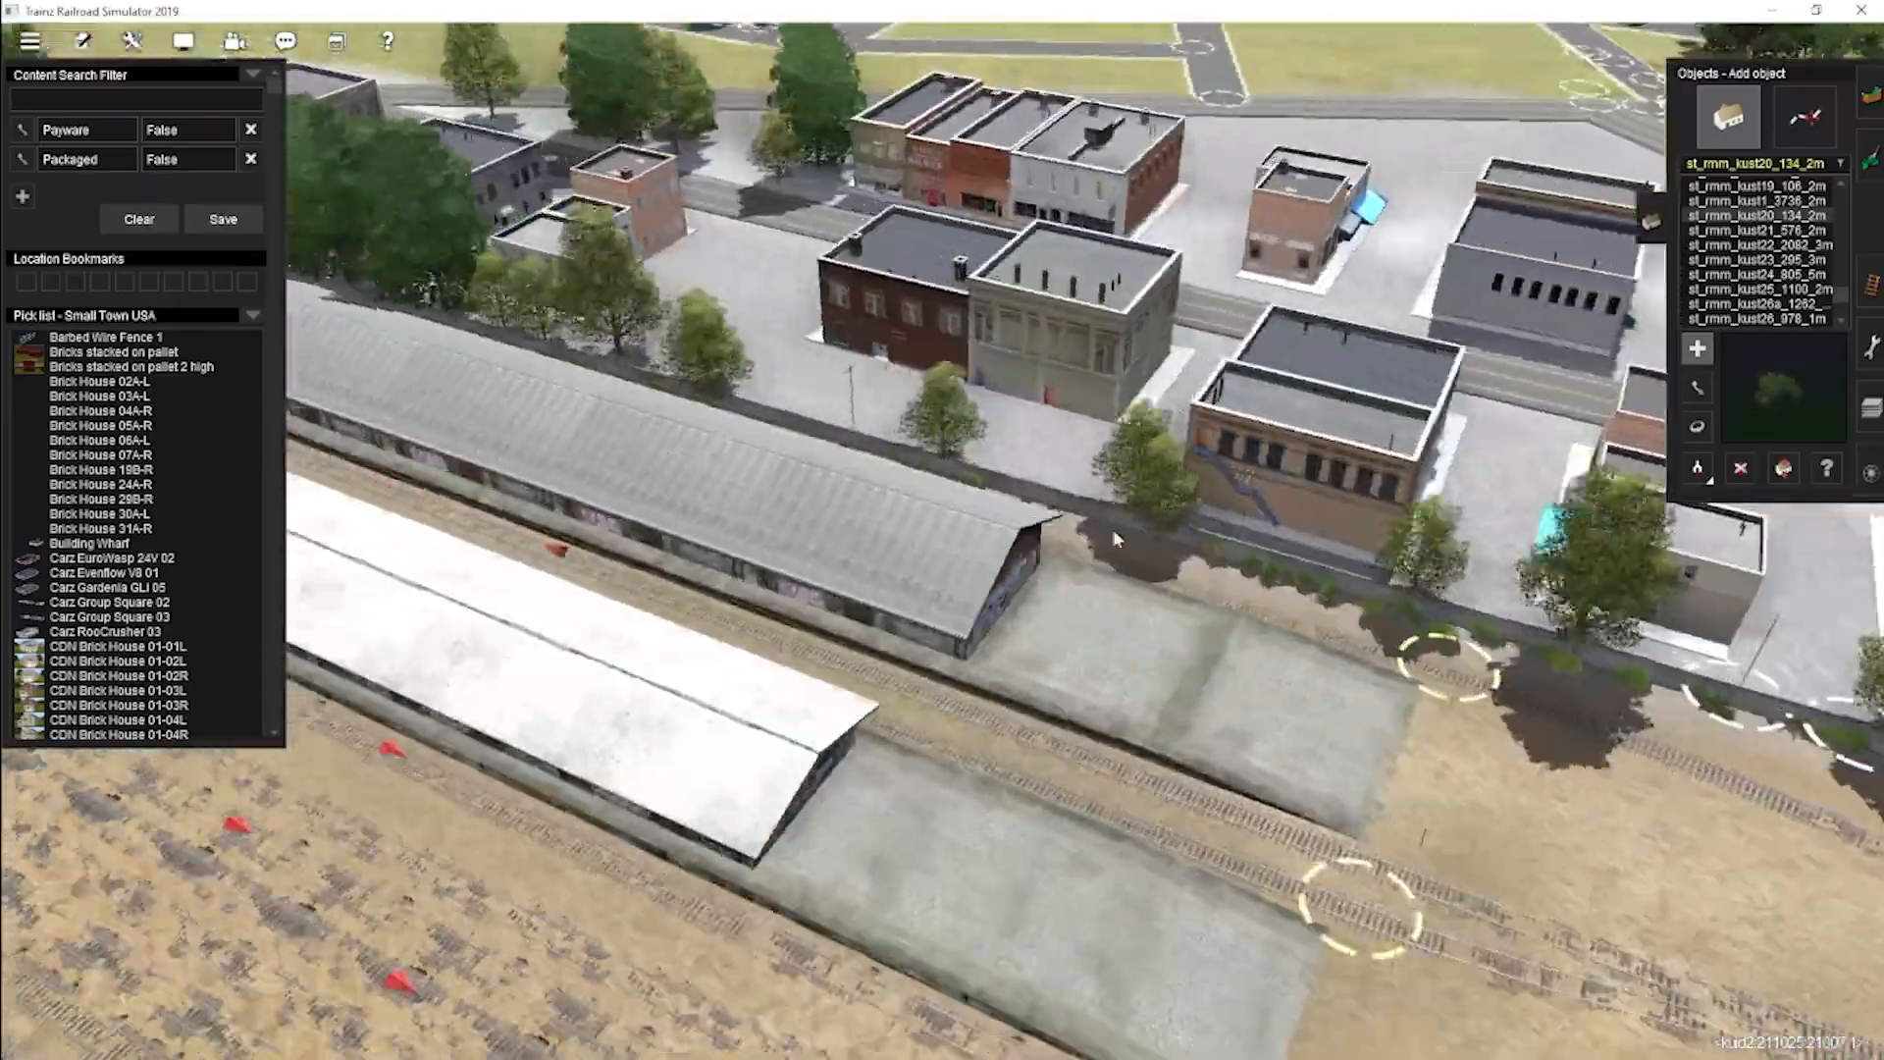
Continue the st_rmm_kust20_134_2m shrubs along the wall between the long warehouses and the town buildings.
key("Up")
right_click(481, 216)
key("Right")
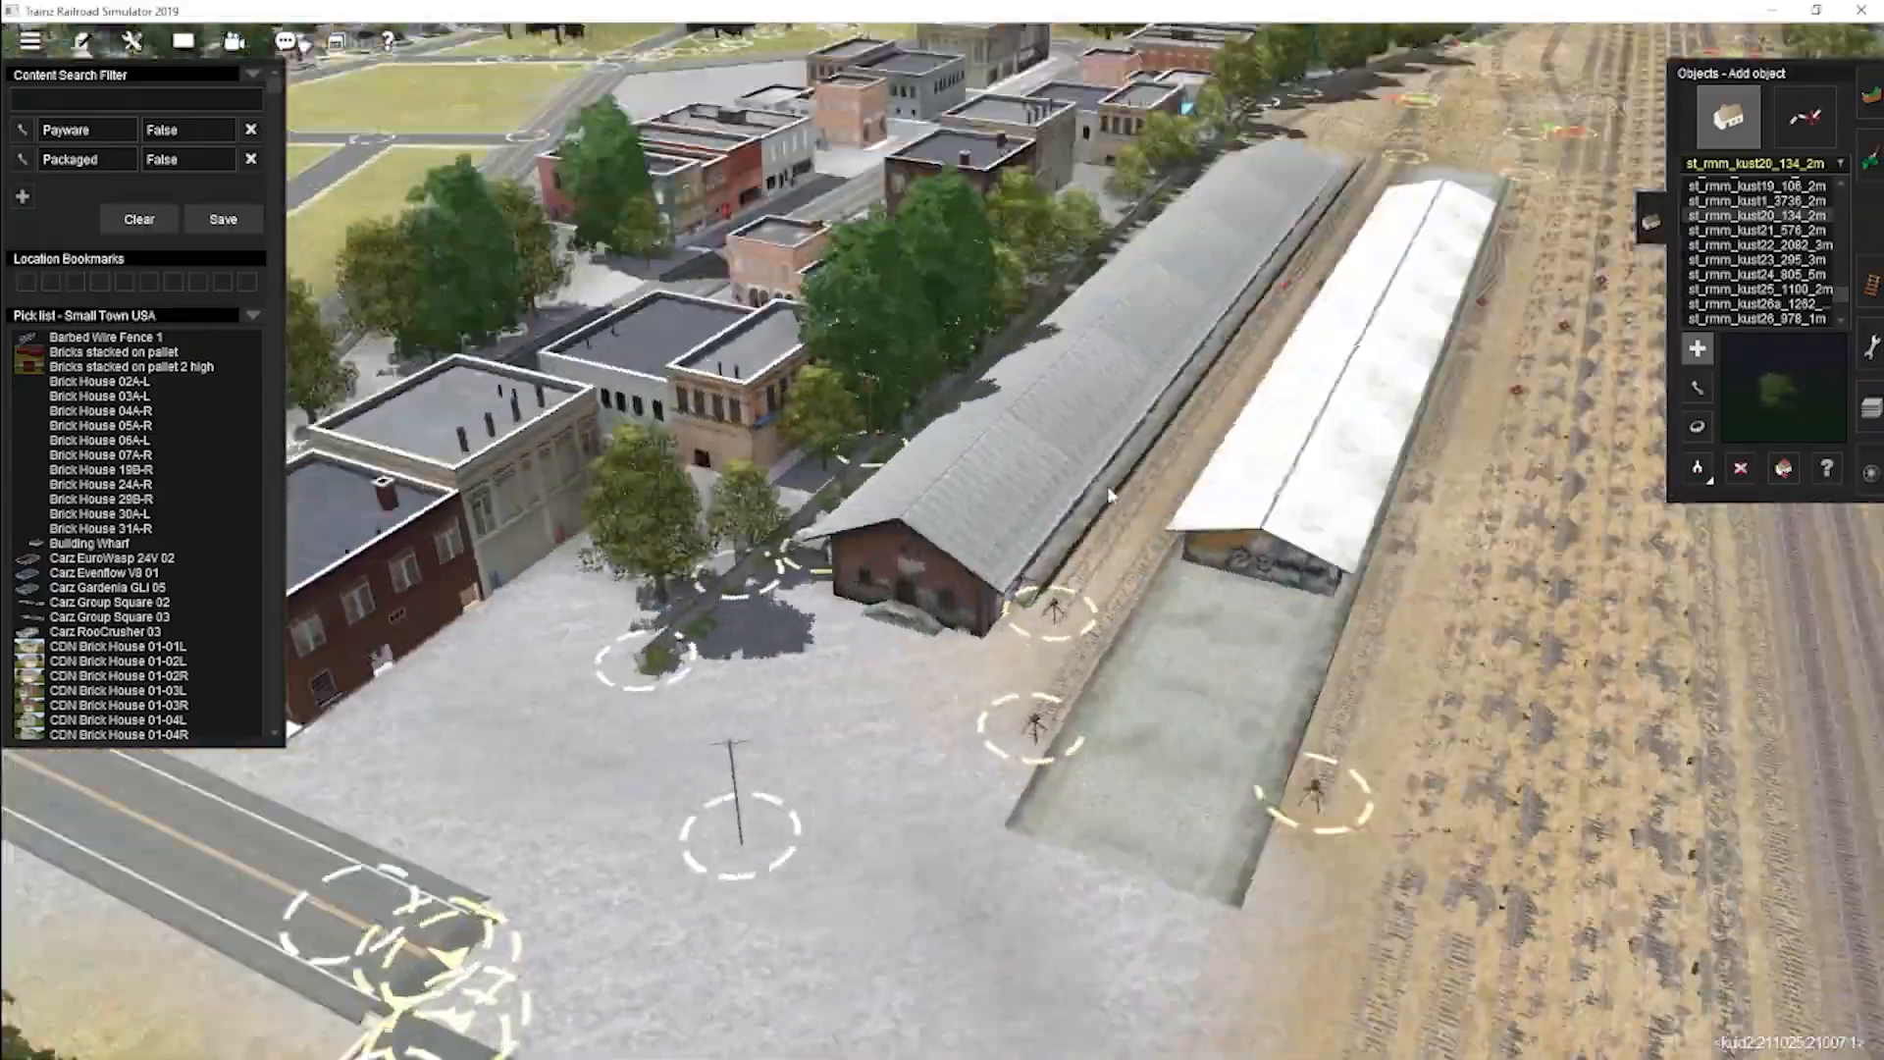
right_click(1374, 295)
key("Down")
right_click(786, 442)
right_click(1001, 603)
key("Up")
Examine the yard walls, tracks and new shrubs from low viewpoints along the length of the rail yard.
right_click(981, 295)
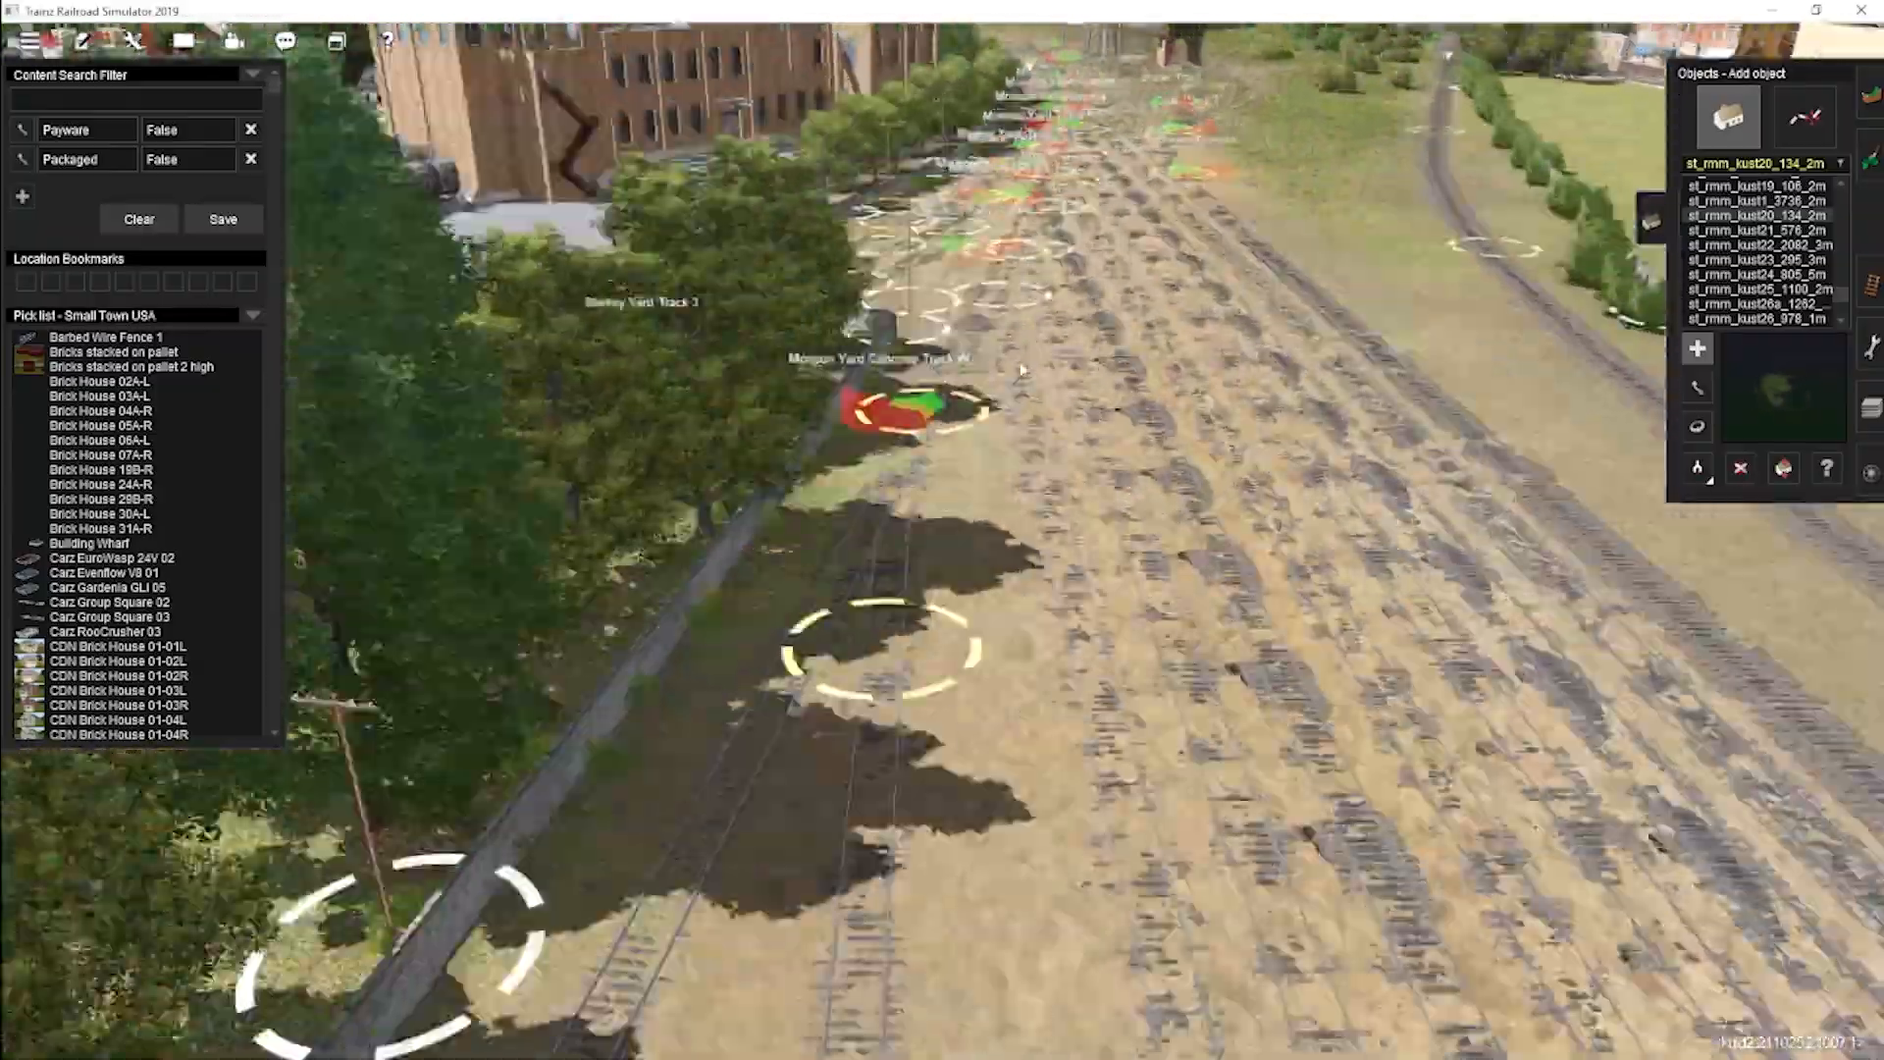
right_click(981, 295)
key("Right")
key("Down")
key("Right")
key("Up")
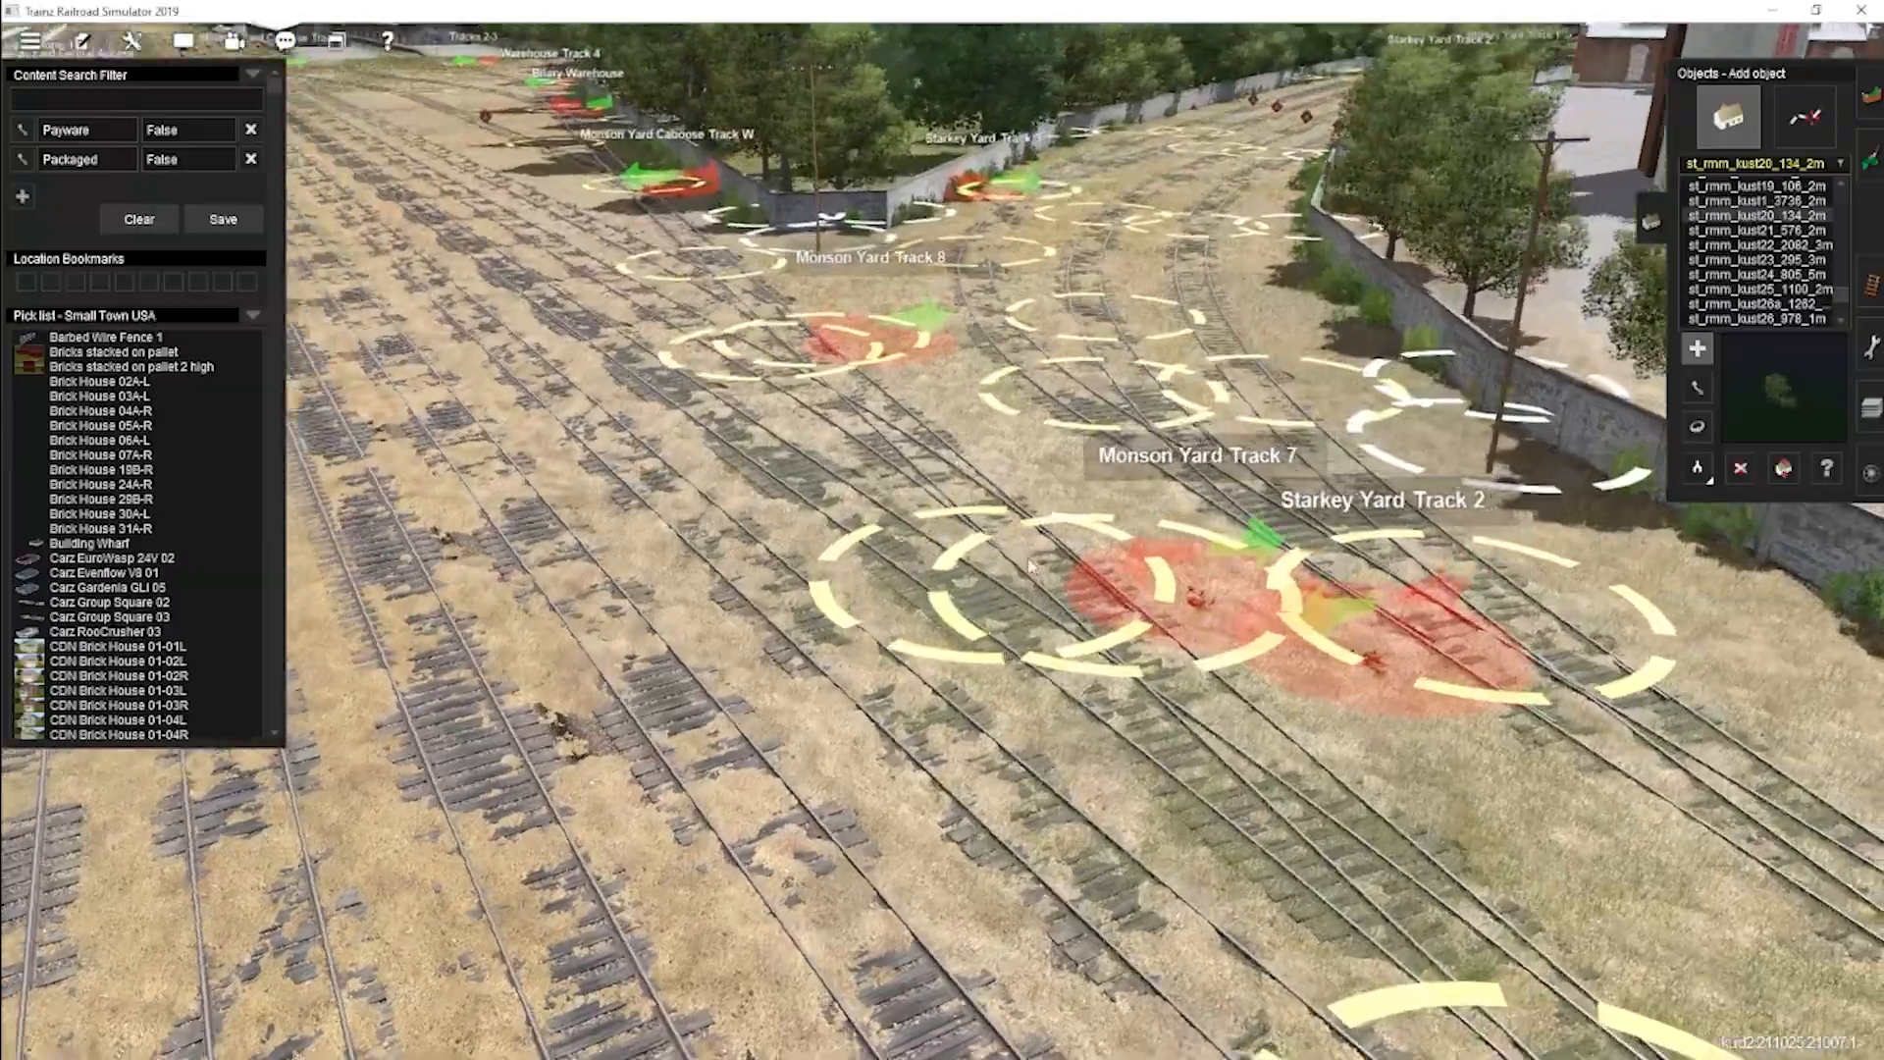
key("Down")
right_click(944, 452)
key("Up")
key("Down")
right_click(945, 451)
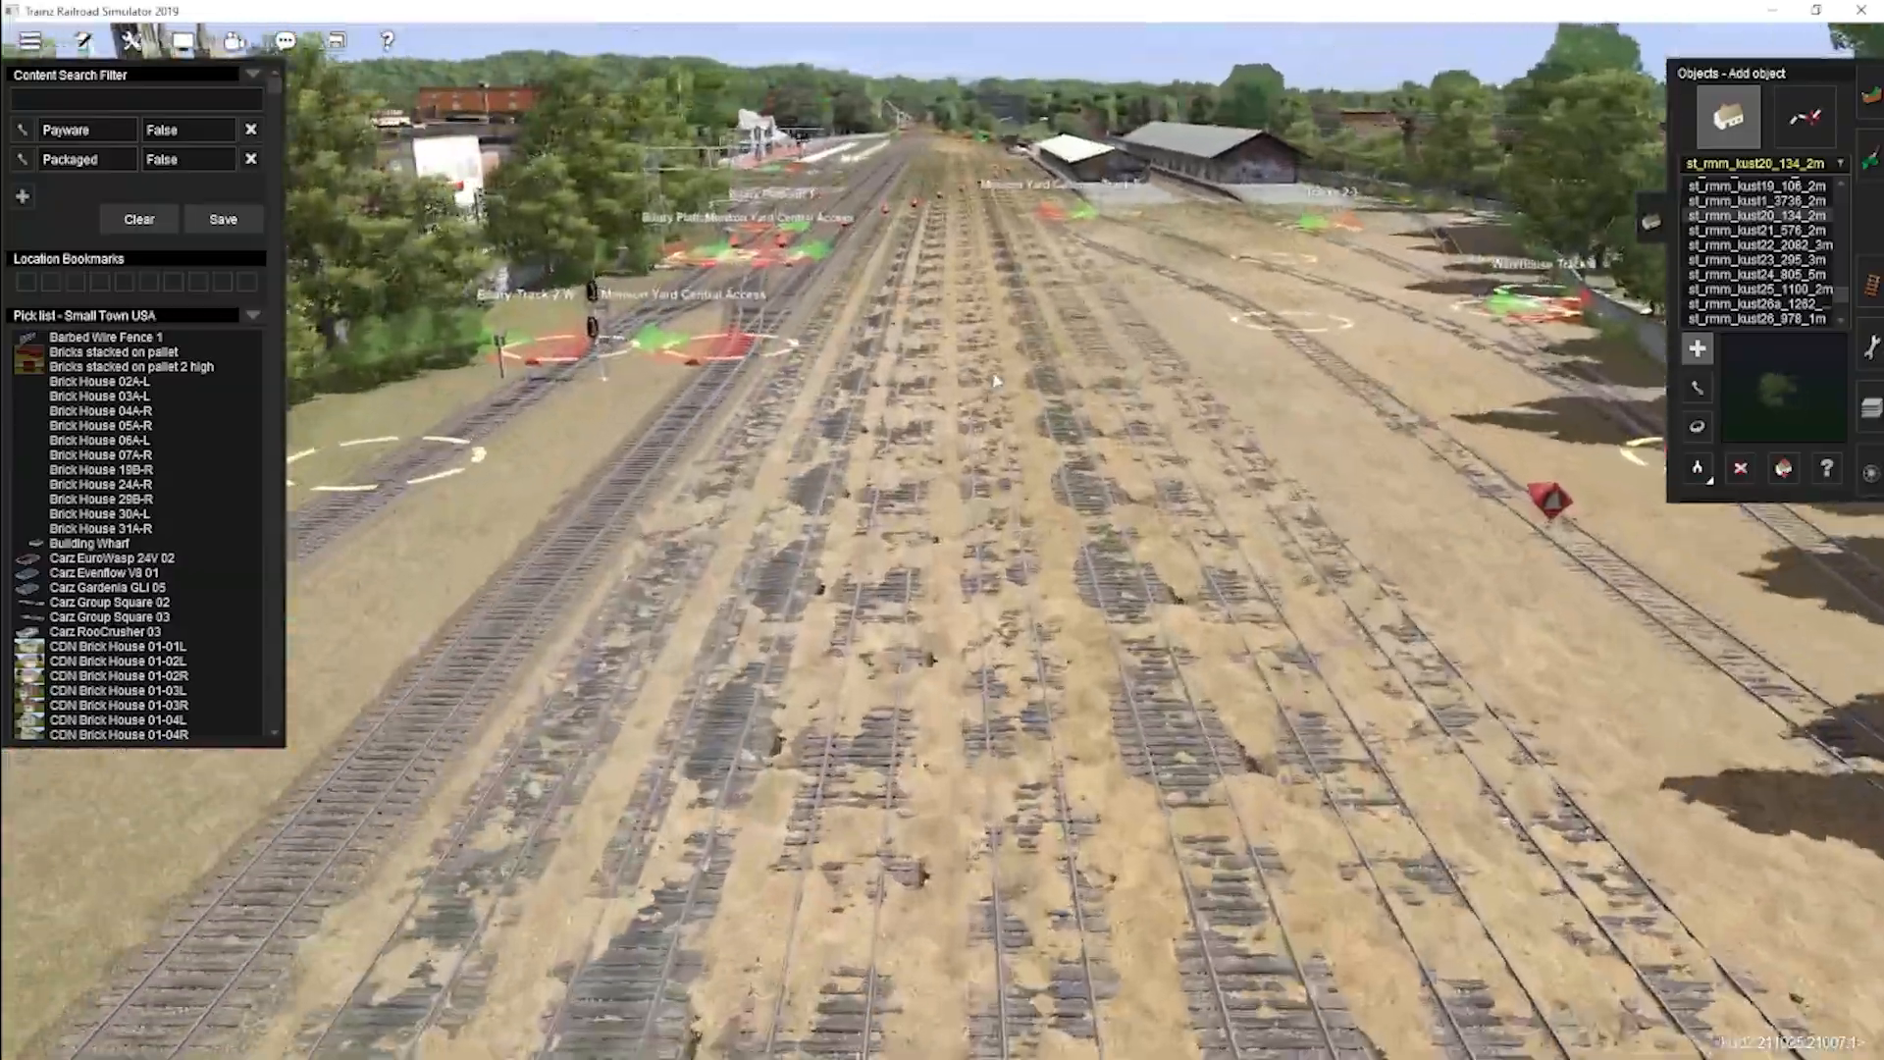
Scatter st_rmm_kust20_134_2m shrubs over the open ground between the tracks in front of the two long warehouses.
right_click(1129, 392)
key("Up")
right_click(1032, 747)
key("Right")
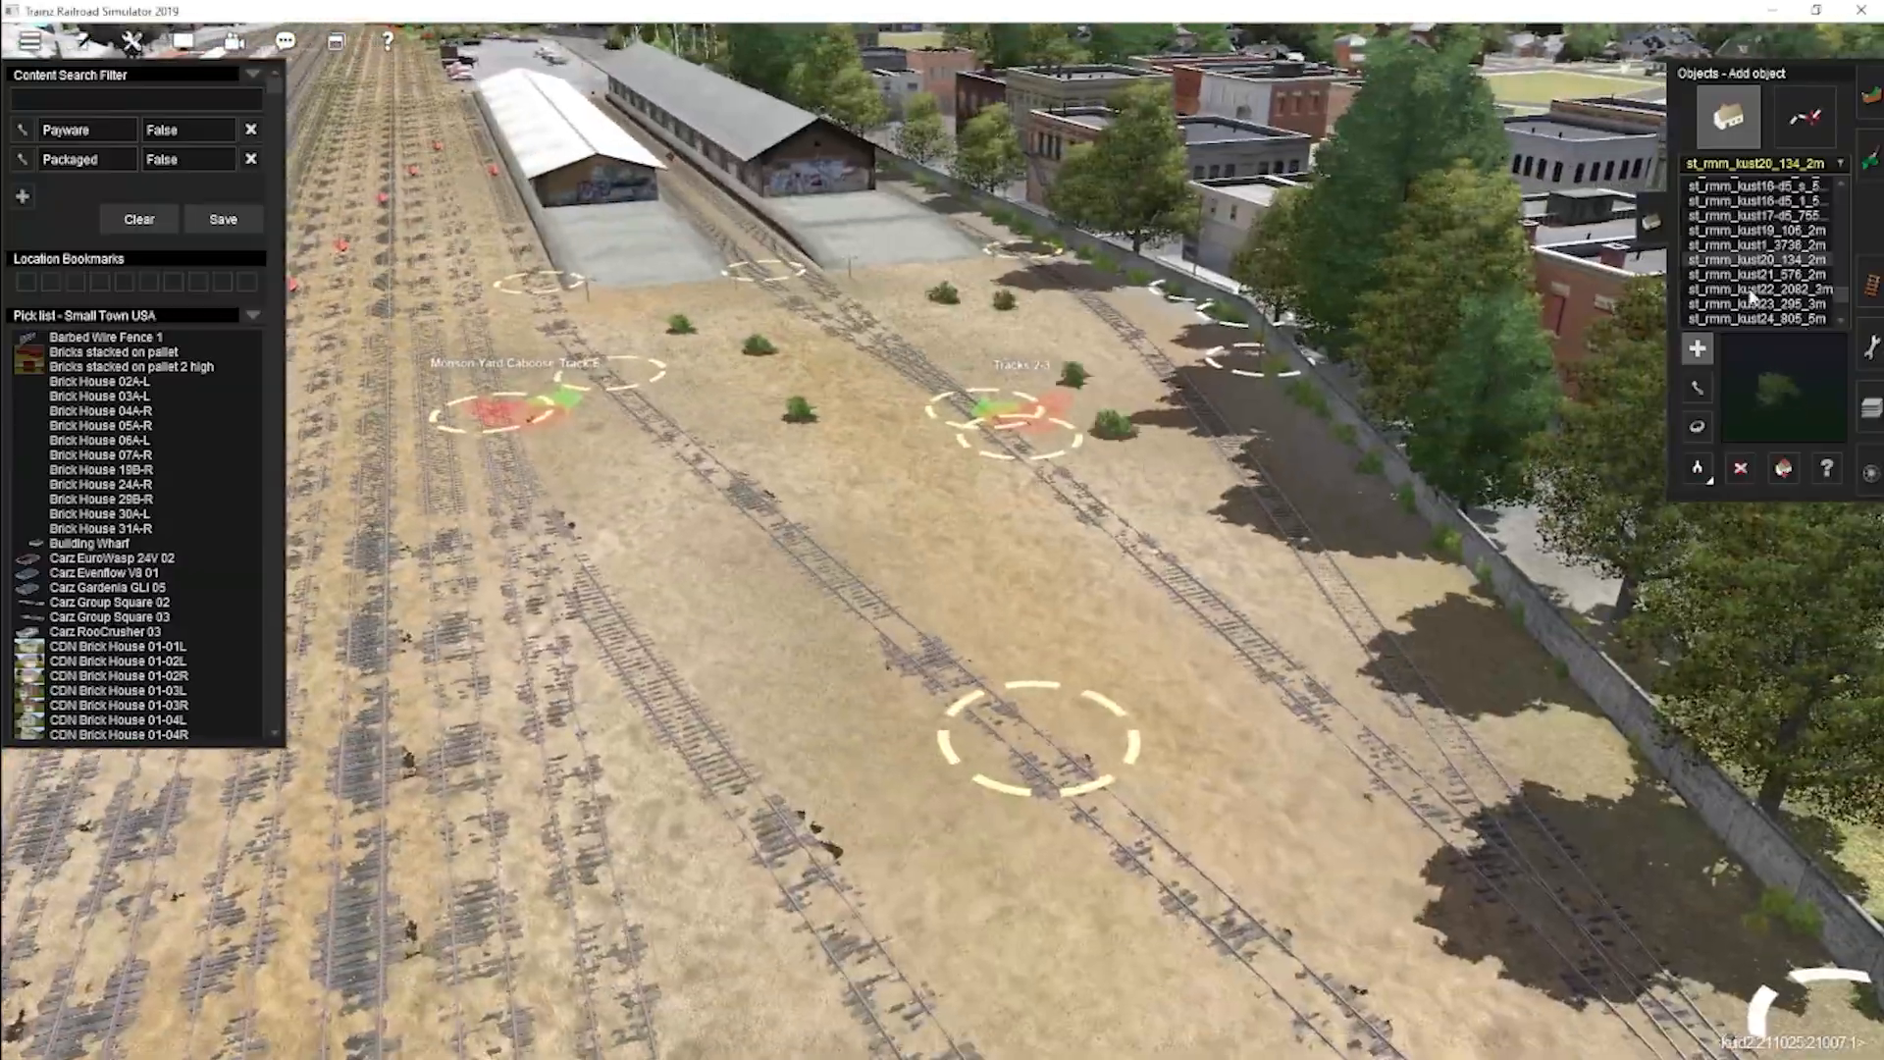
key("Down")
right_click(1060, 766)
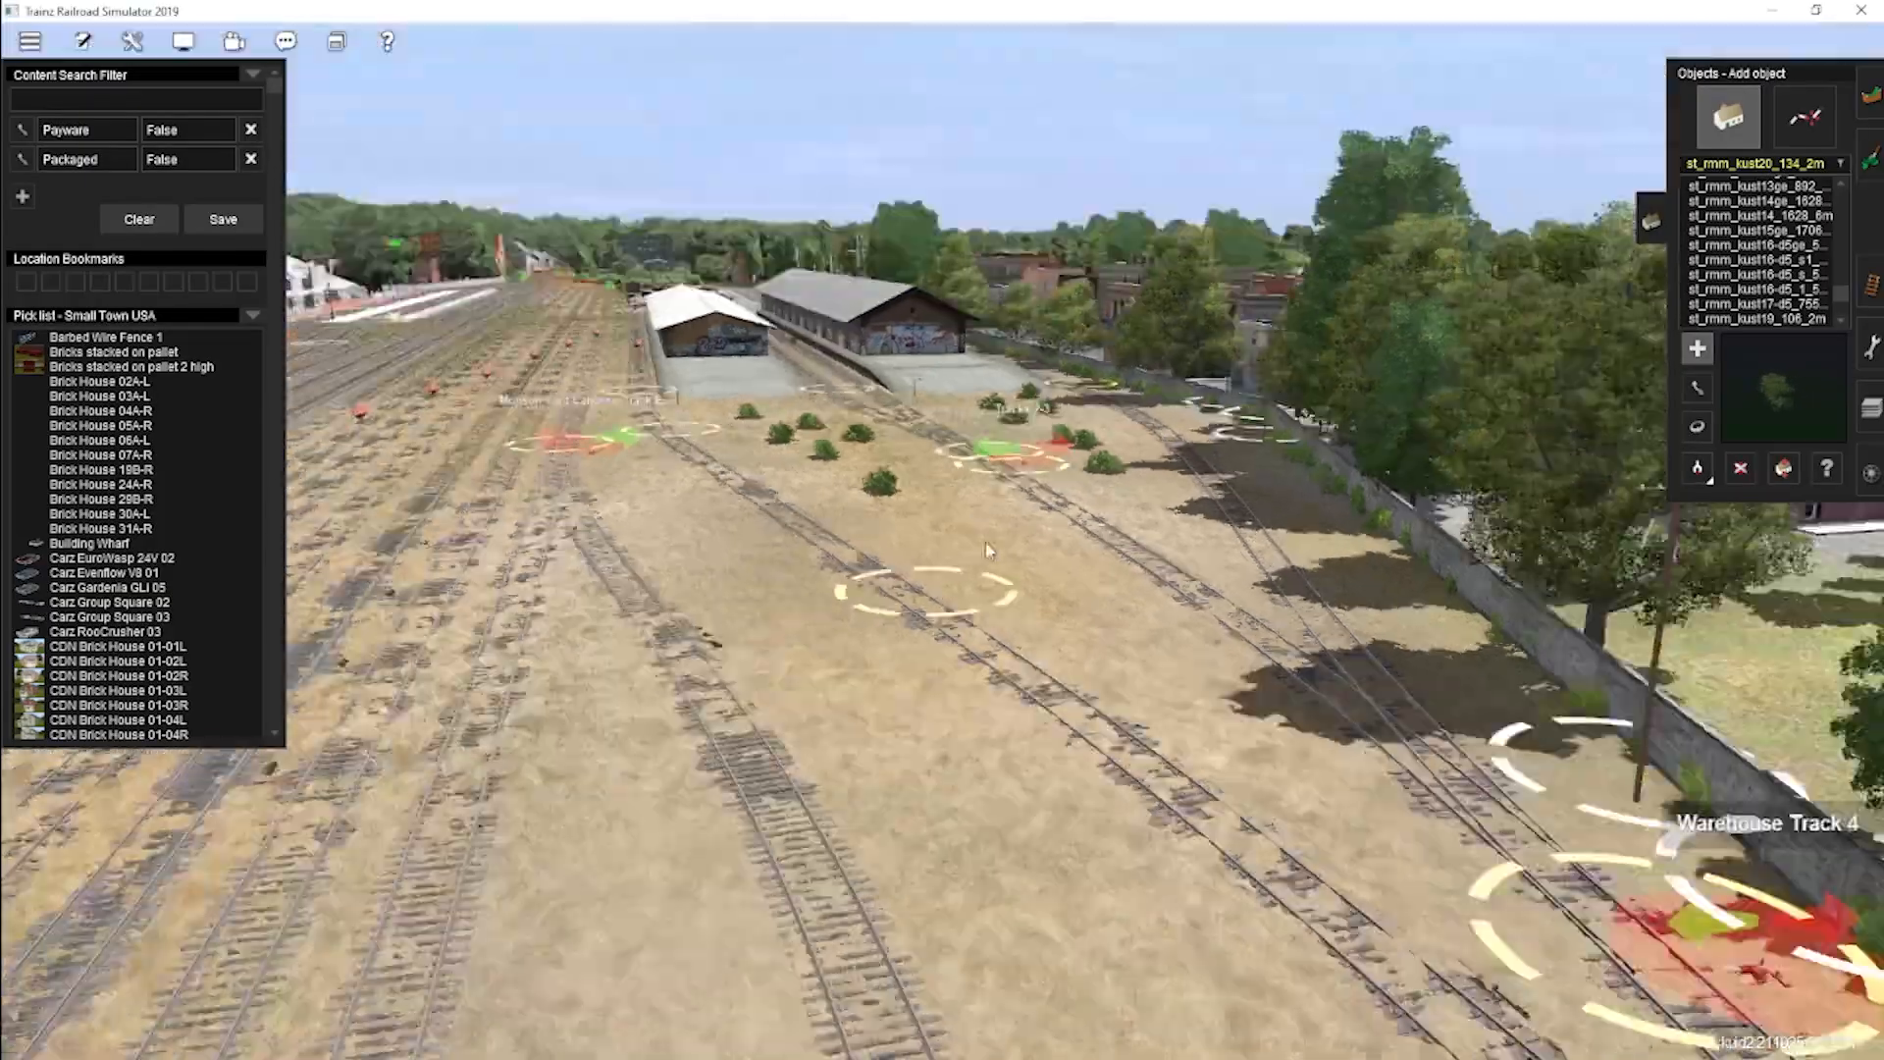
Continue scattering st_rmm_kust20_134_2m shrubs over the open ground between the yard tracks beside the wooded wall.
key("Up")
right_click(1031, 844)
key("Down")
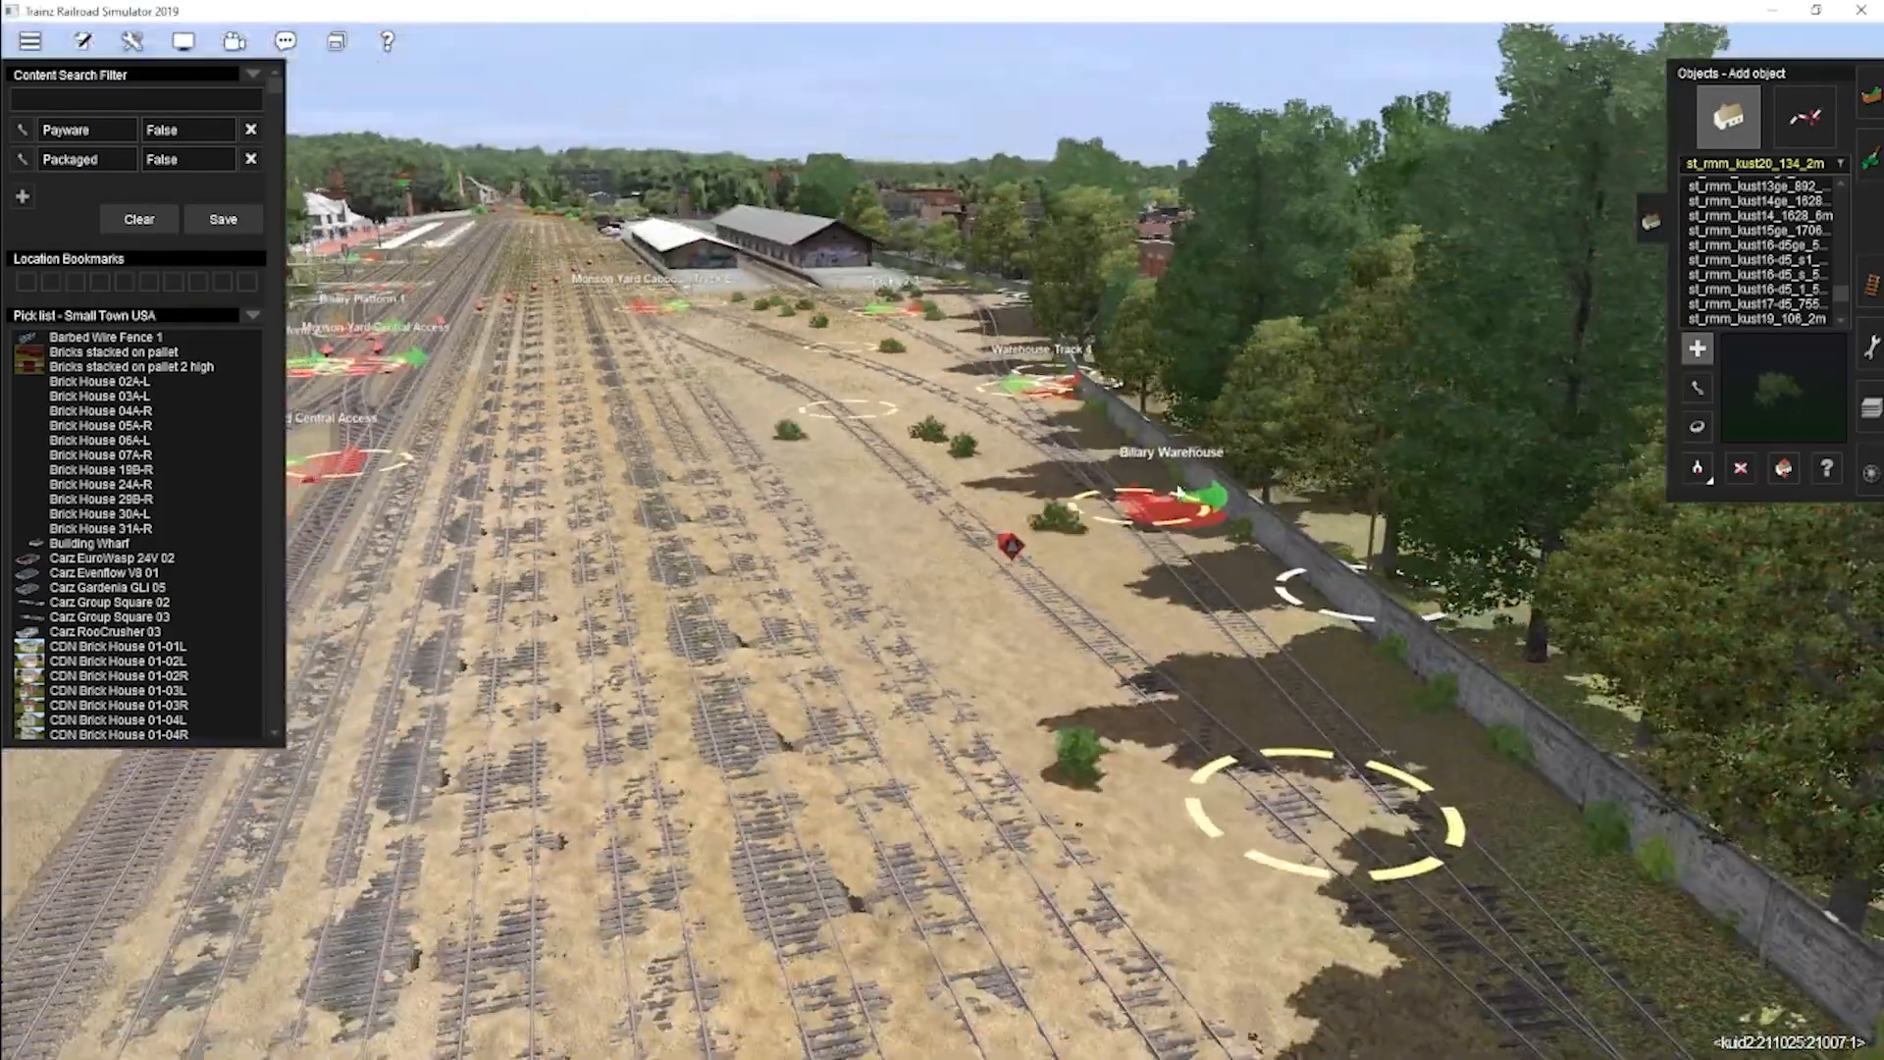
key("Up")
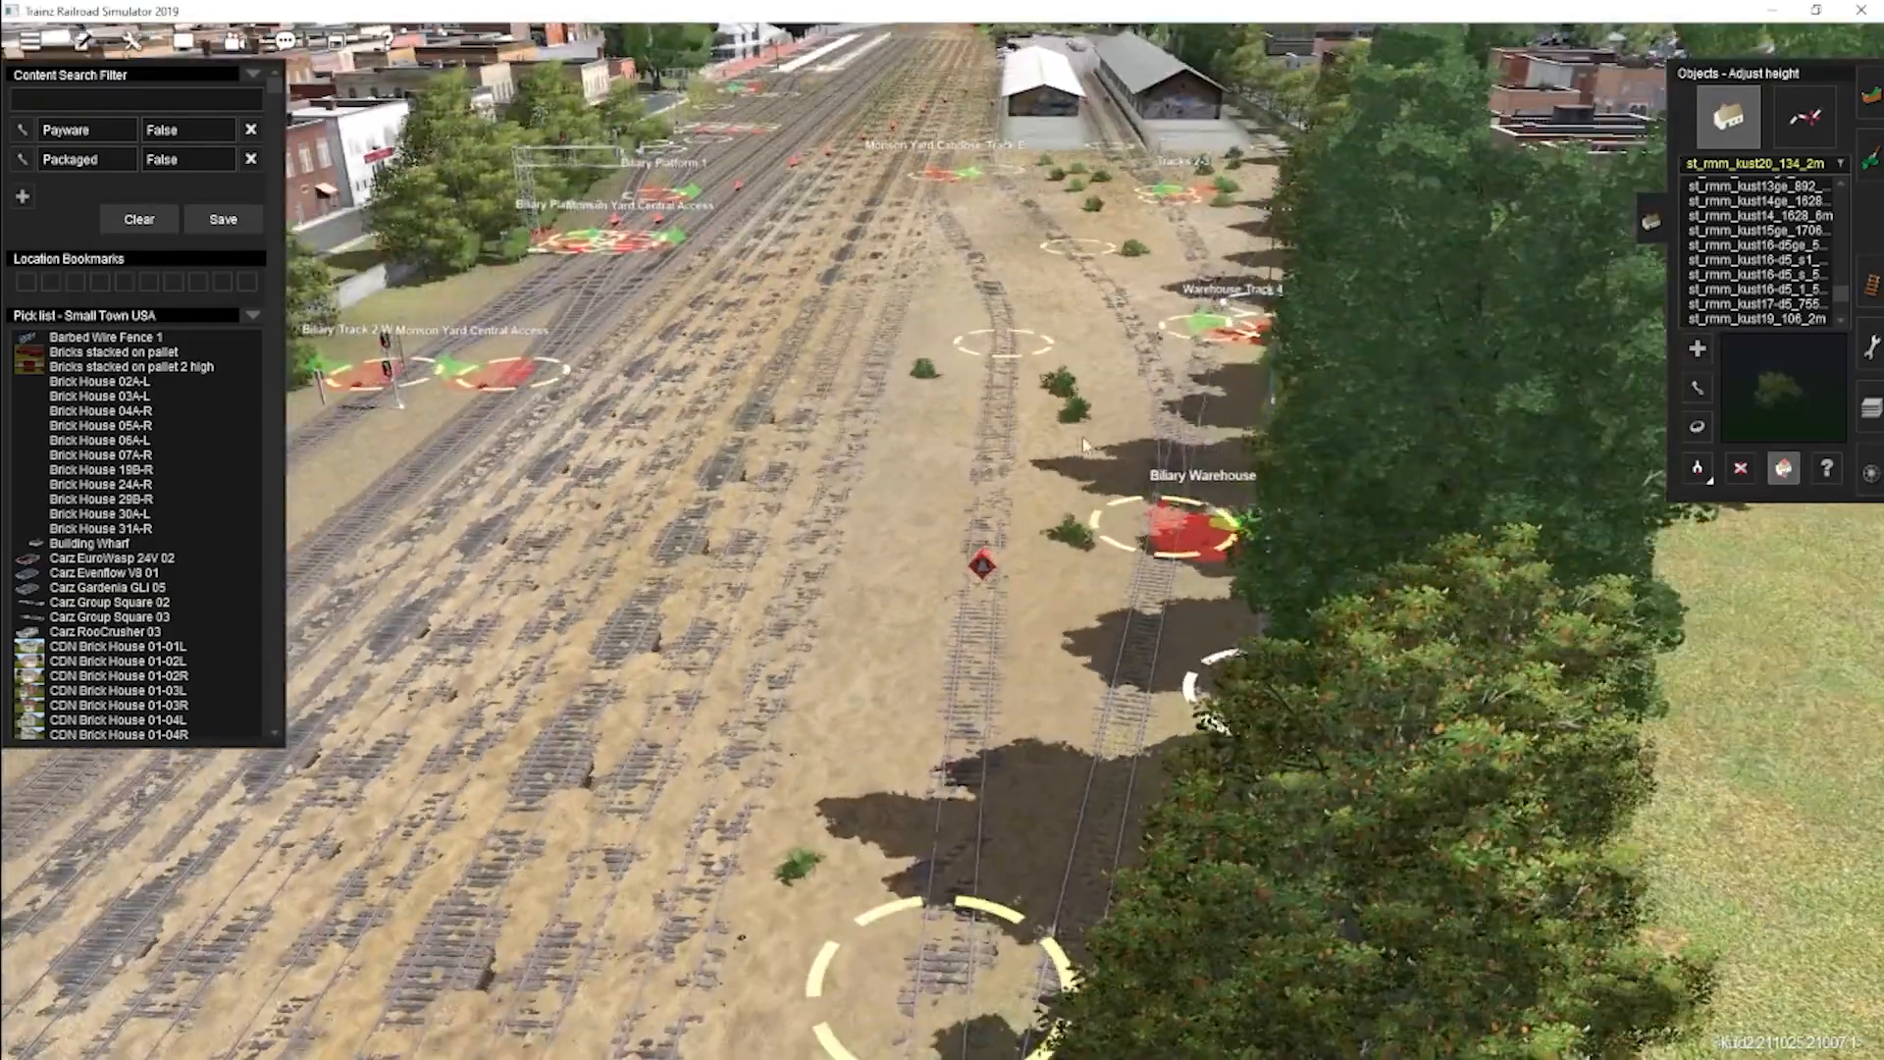
right_click(1082, 438)
key("Down")
key("Up")
key("Left")
Plant st_rmm_kust20_134_2m shrubs along the grass strip between the tracks and the town street.
left_click(1699, 355)
key("Right")
key("Up")
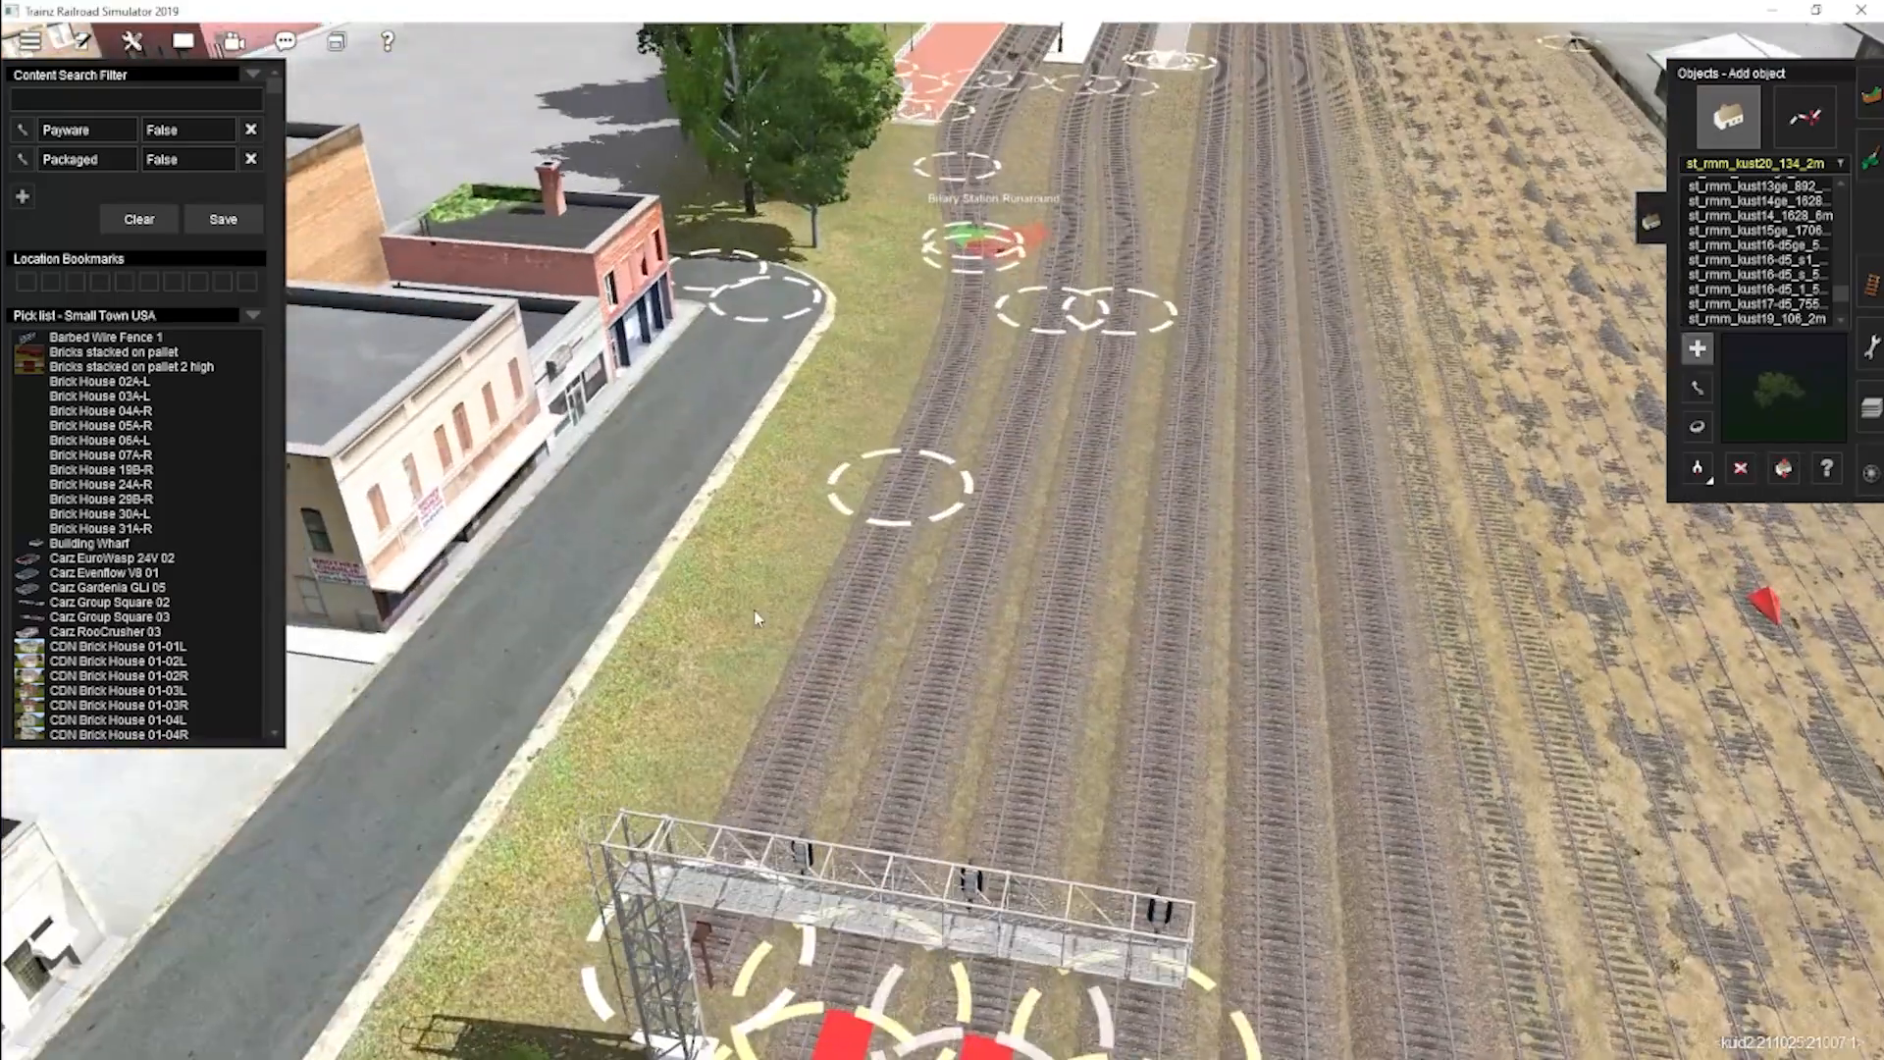
left_click(833, 403)
left_click(851, 326)
left_click(868, 277)
Fill the street-side grass strip around the signal gantry with st_rmm_kust2_722_2m and st_rmm_kust13ge_892_3m shrubs.
key("Left")
left_click(1698, 468)
left_click(1131, 473)
right_click(1301, 387)
key("Right")
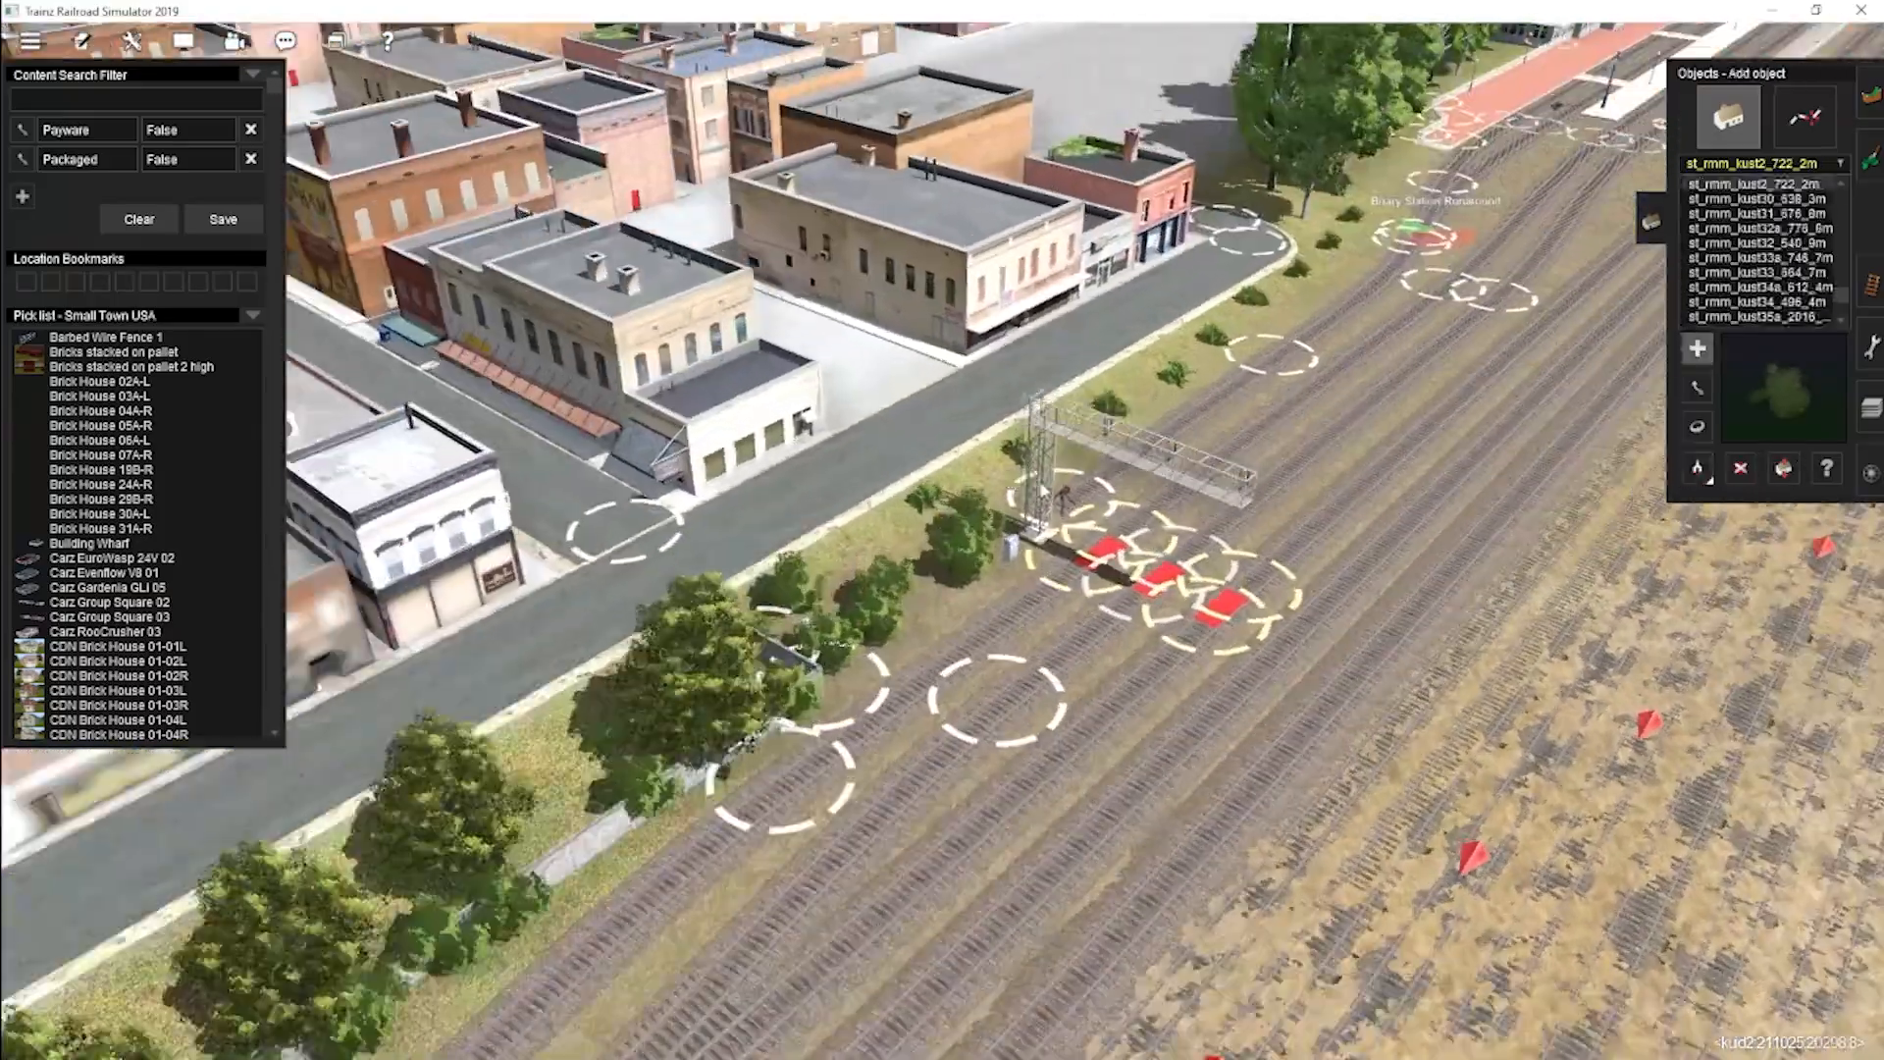
left_click(647, 724)
left_click(742, 650)
left_click(841, 551)
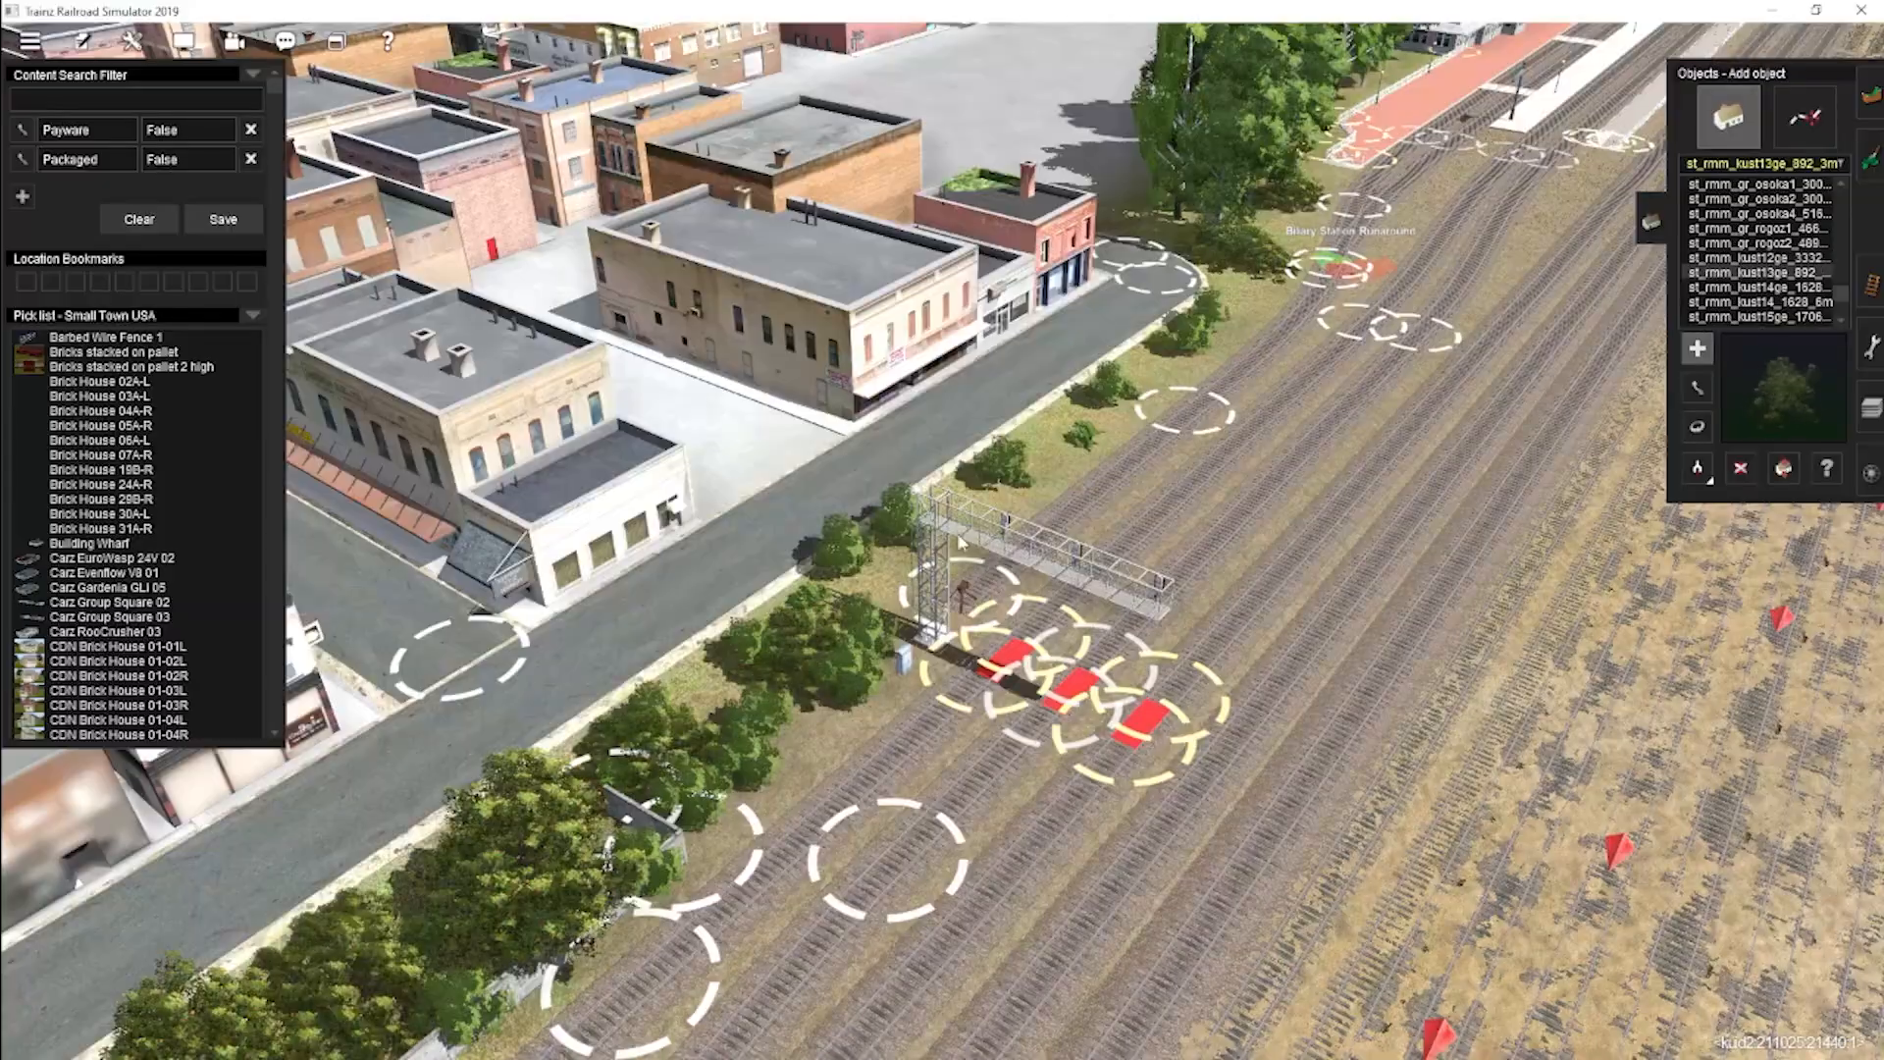
Plant st_rmm_kust13ge_892_3m shrubs beneath the trees between the street corner and the red station platform.
right_click(1346, 157)
key("Left")
key("Up")
left_click(795, 565)
left_click(893, 535)
left_click(1065, 499)
left_click(1237, 481)
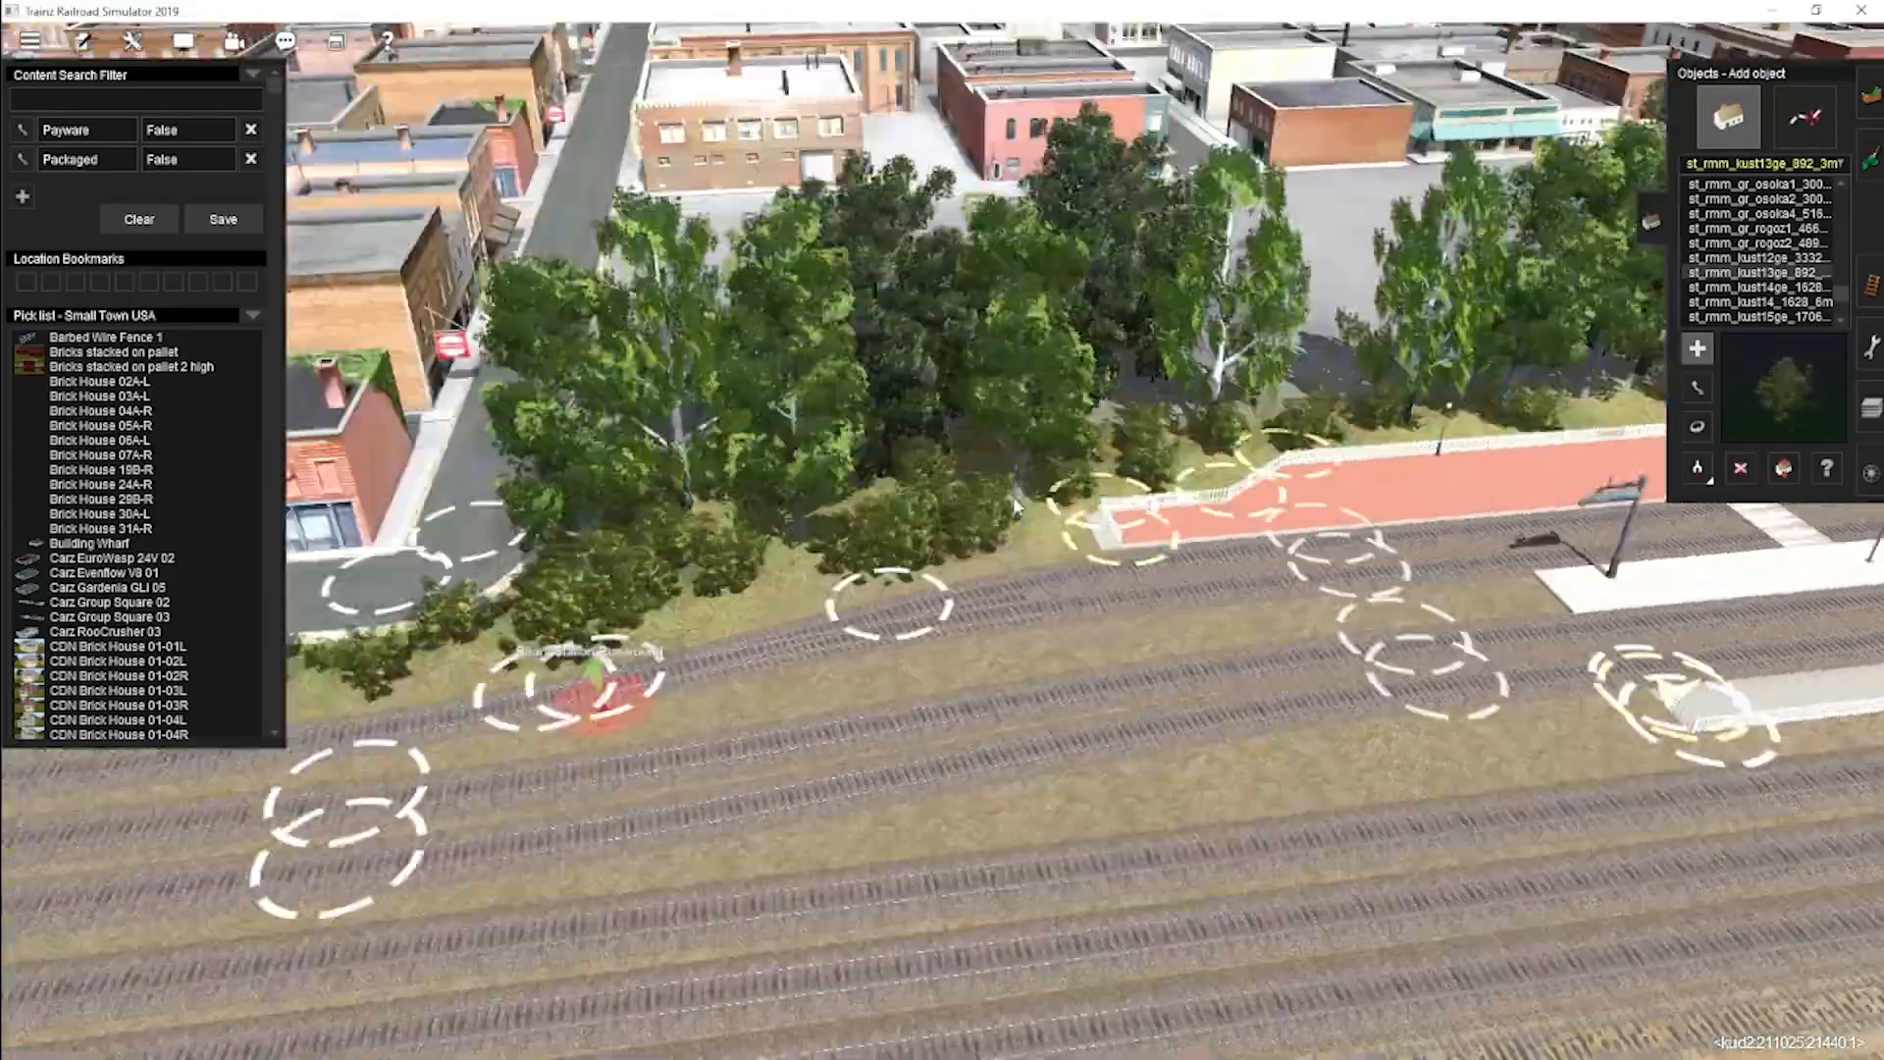
left_click(1185, 448)
Add st_rmm_kust14ge_1628_6m shrubs along the grass strip from the station trees toward the signal gantry.
key("Down")
key("Left")
right_click(807, 556)
key("Up")
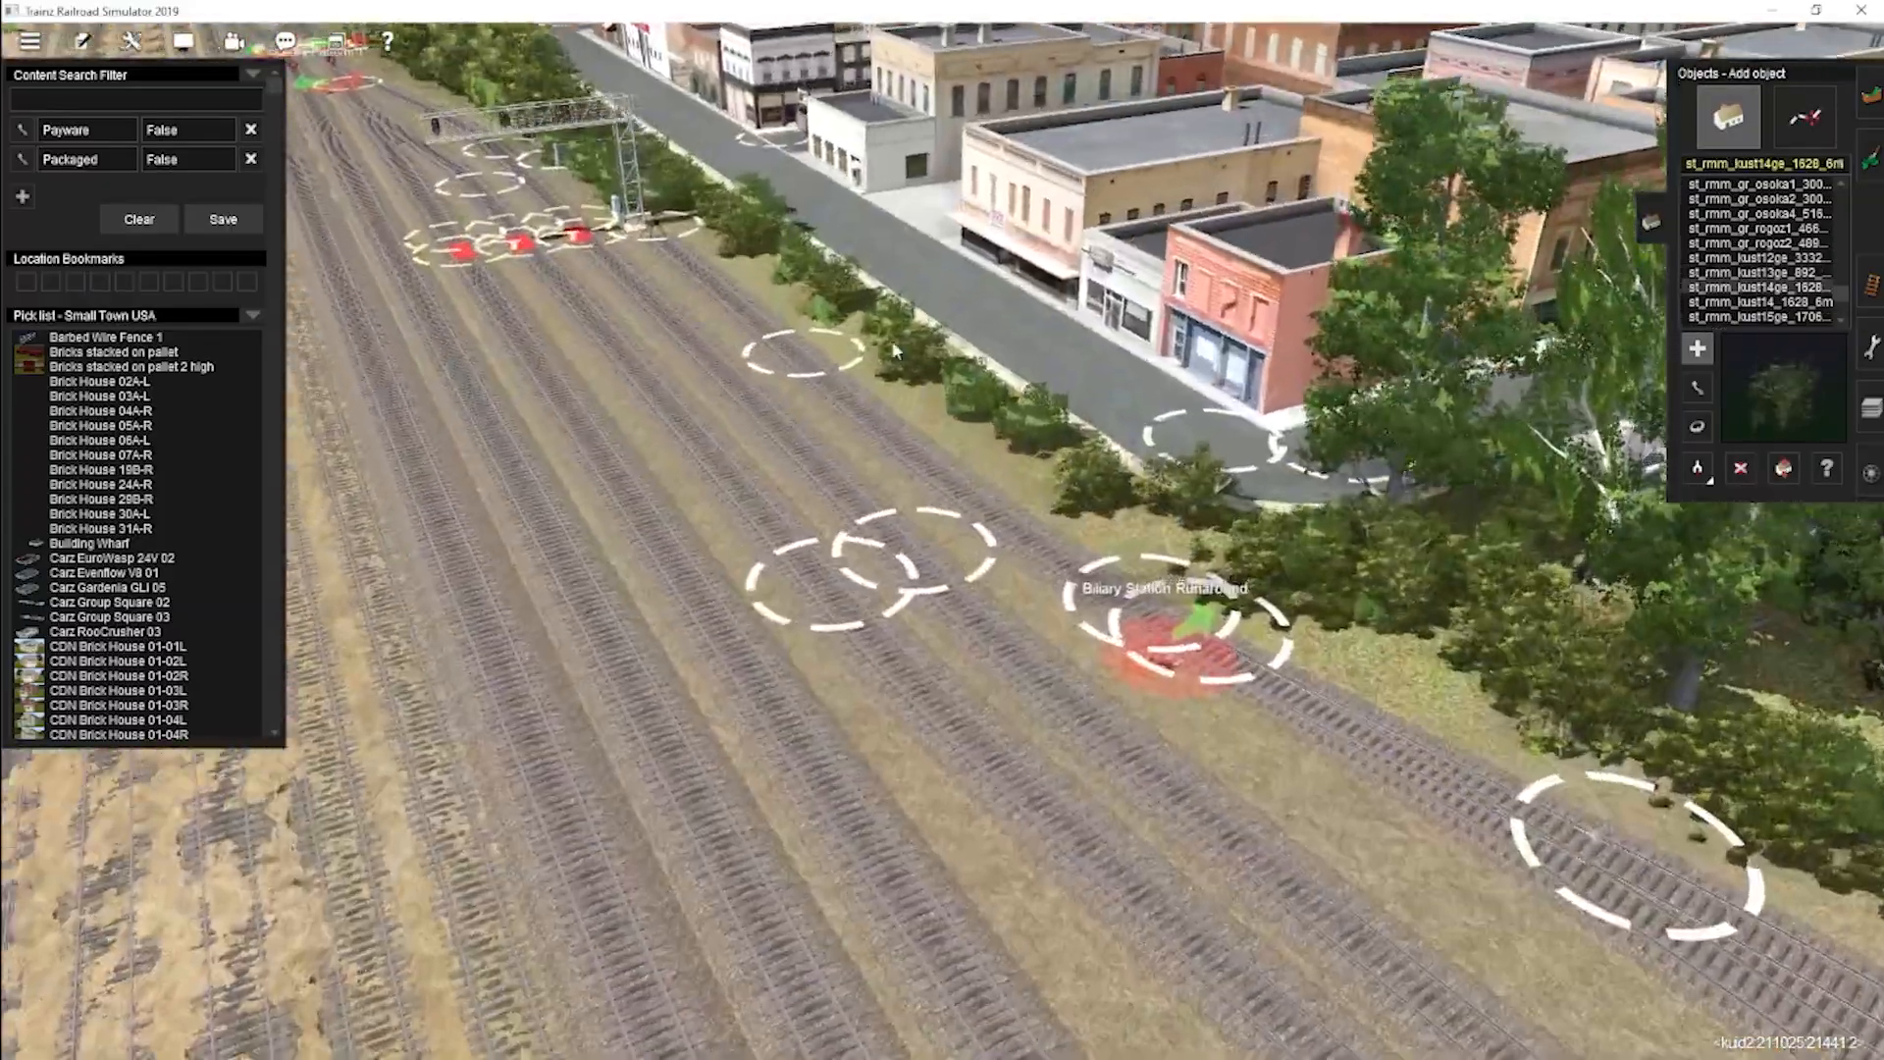
right_click(840, 385)
Plant st_rmm_grusha3_2584_10m trees along the street-side strip and wall past the signal gantry.
scroll(1762, 312, "up", 4)
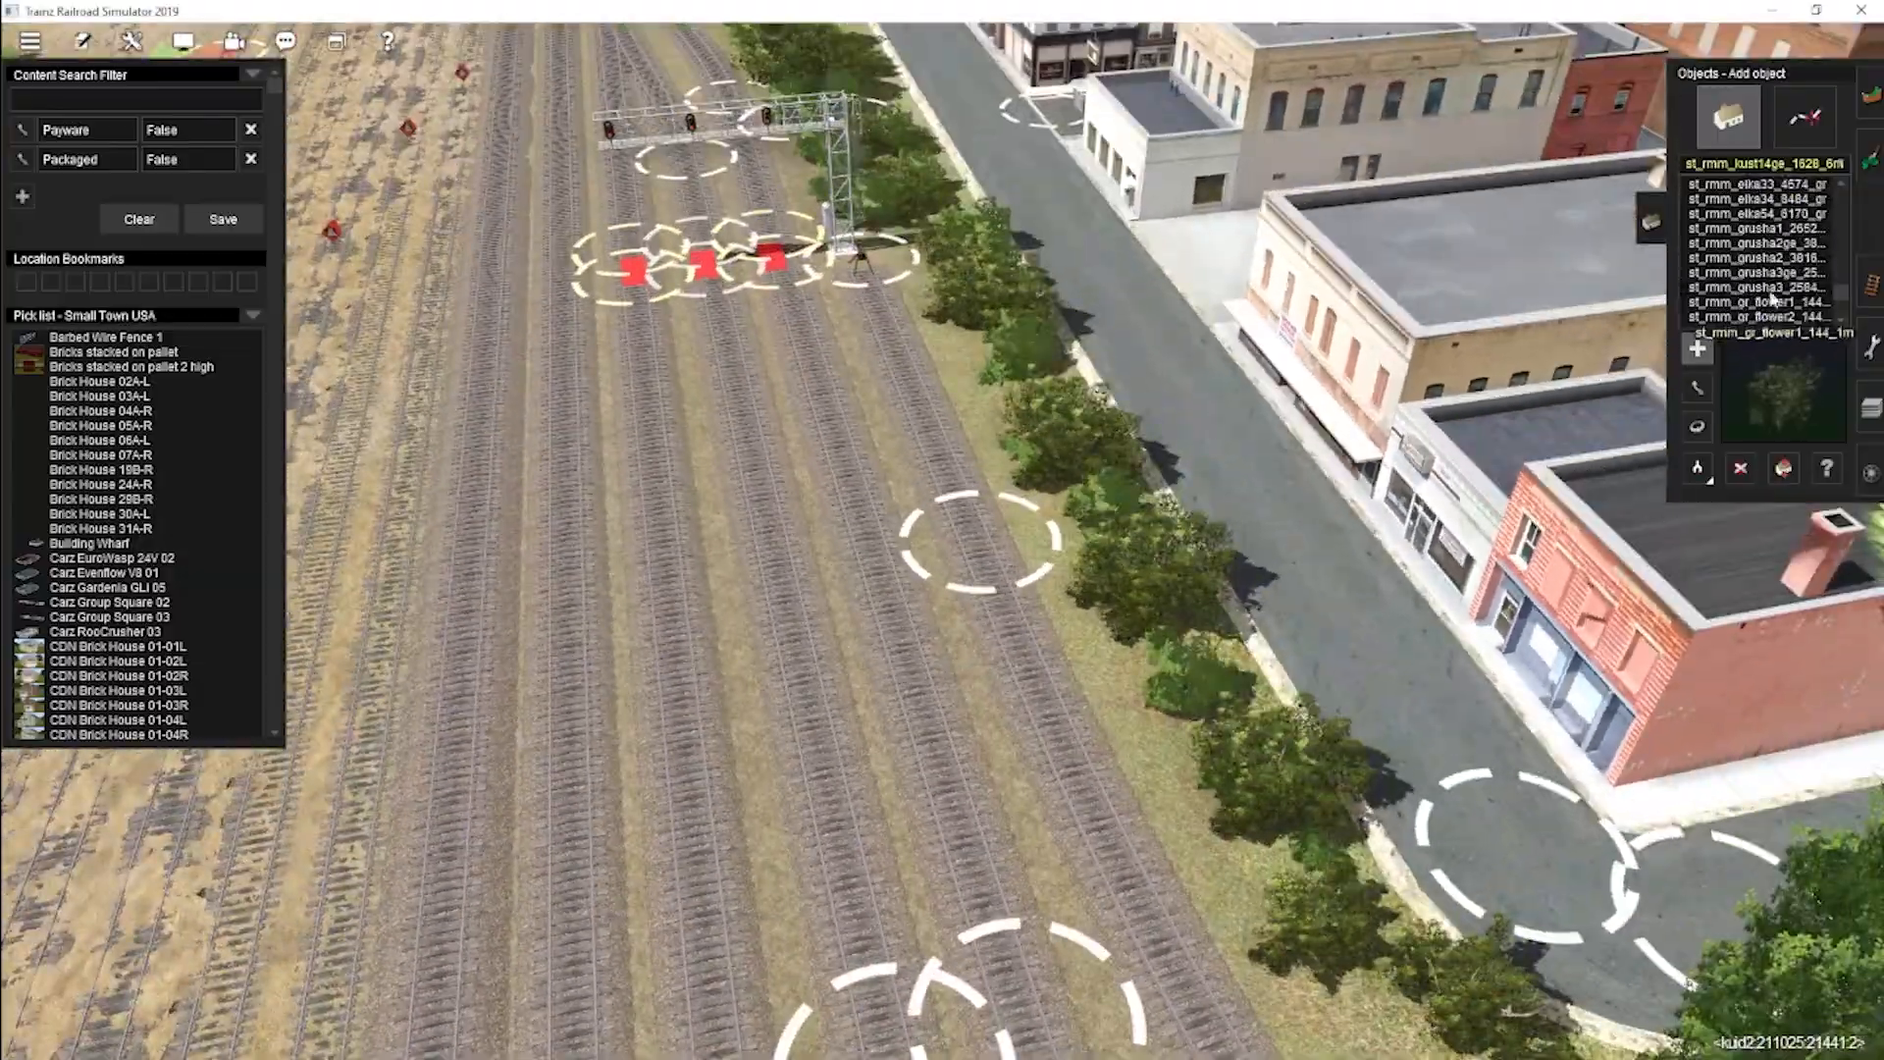
key("Down")
key("Right")
key("Left")
right_click(781, 352)
key("Up")
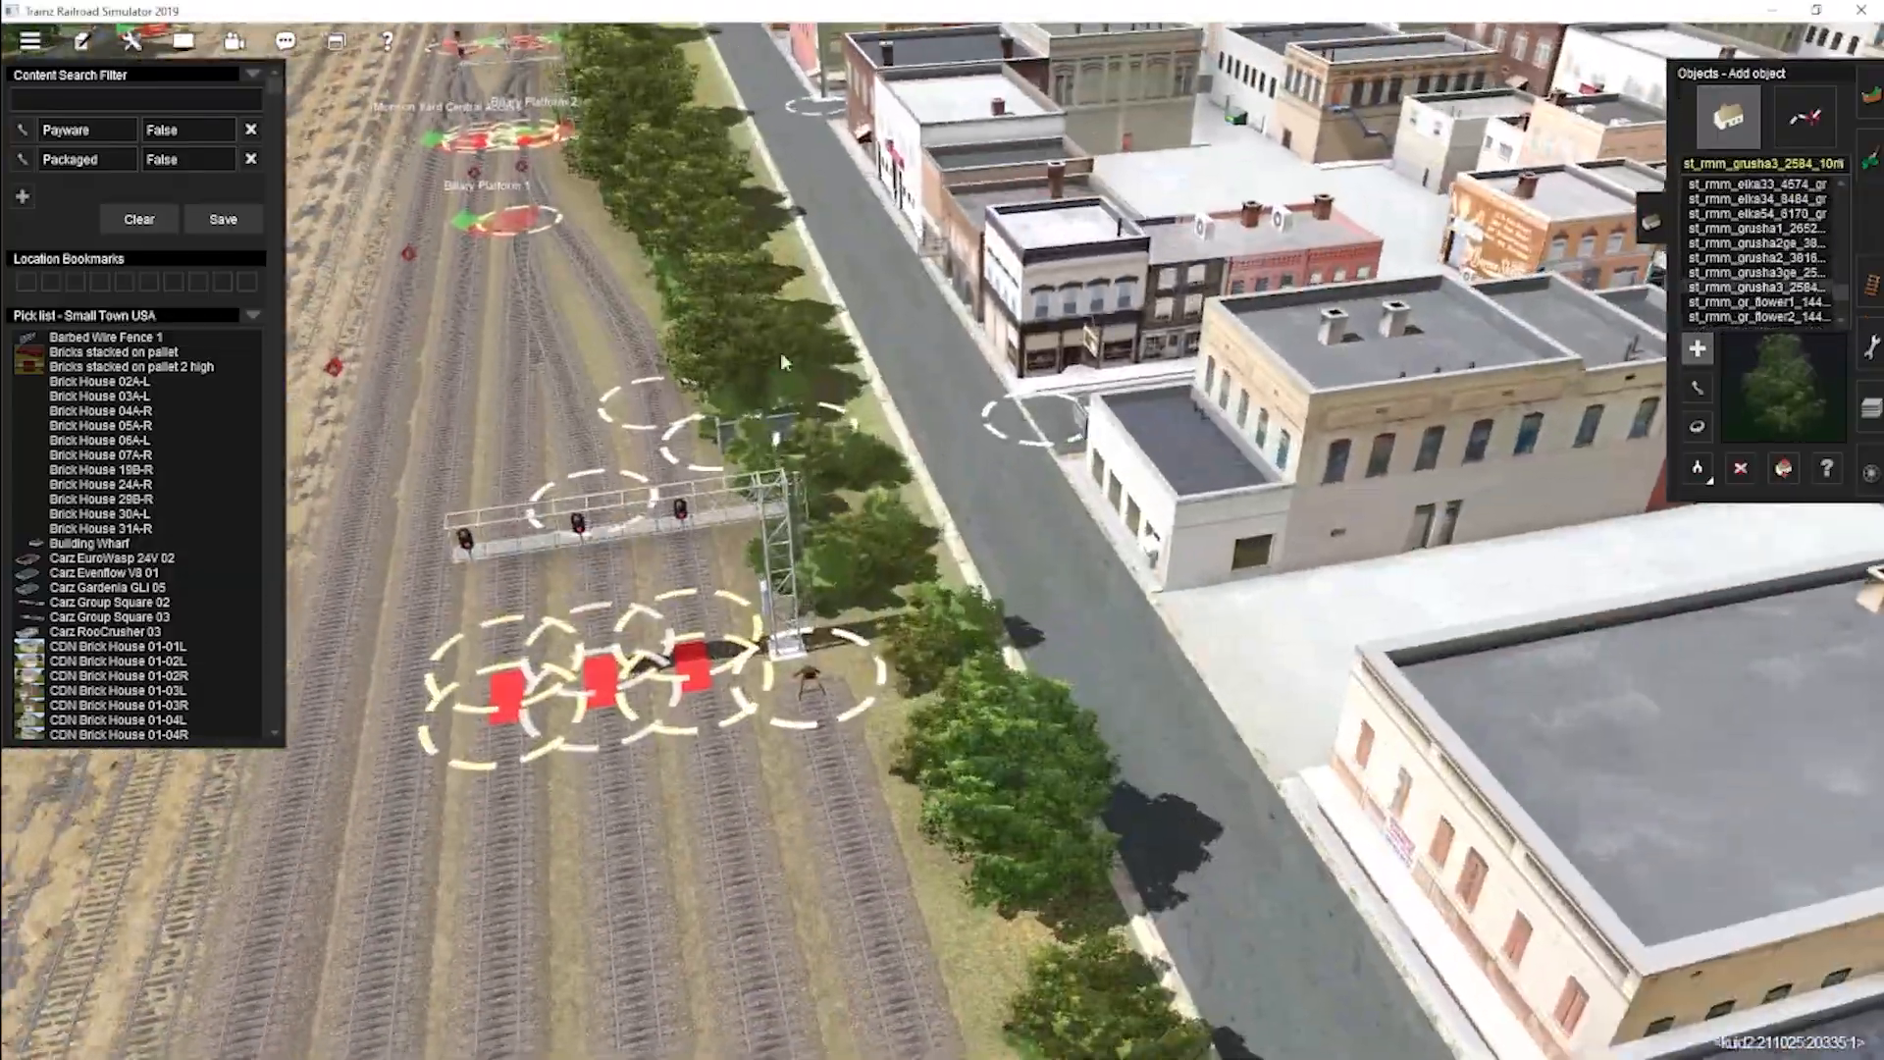
key("Down")
key("Left")
right_click(870, 417)
key("Right")
key("Up")
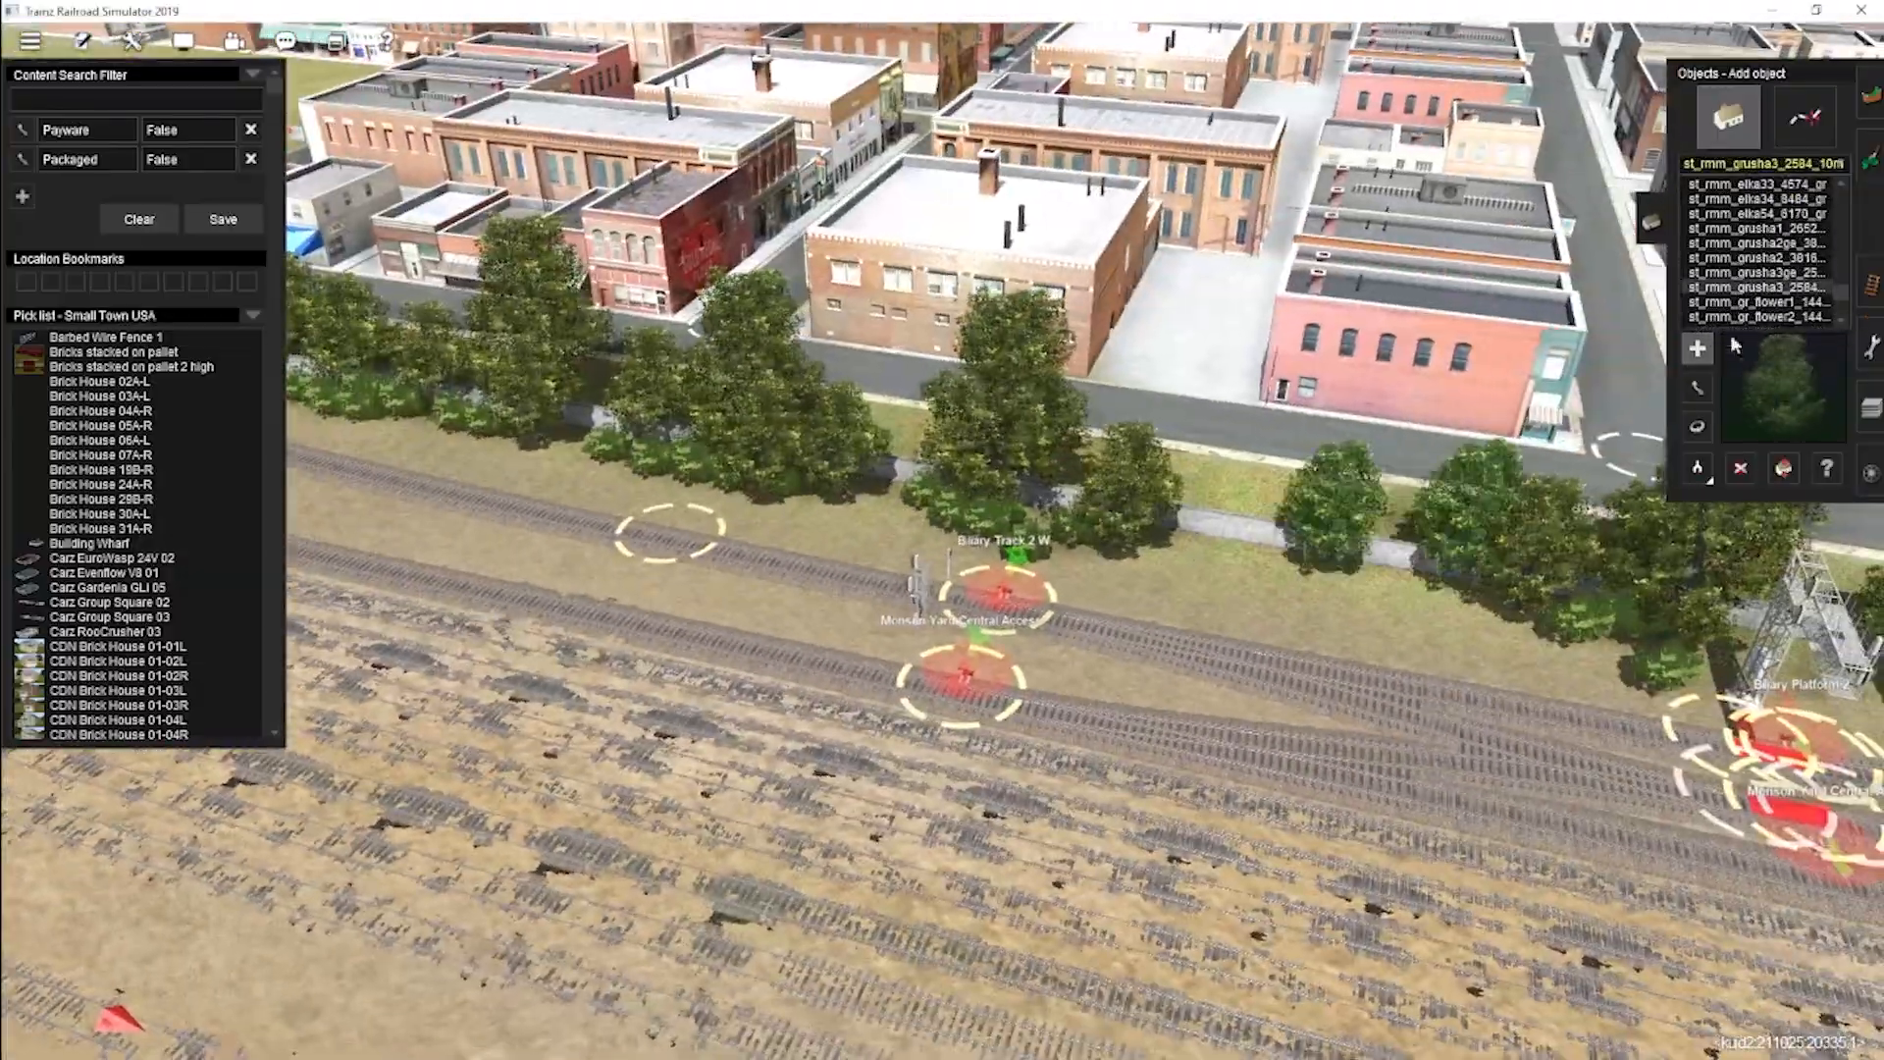
Plant st_rmm_kust13ge_892_3m shrubs along the wall from the town buildings toward the open field.
scroll(1769, 310, "down", 3)
key("Left")
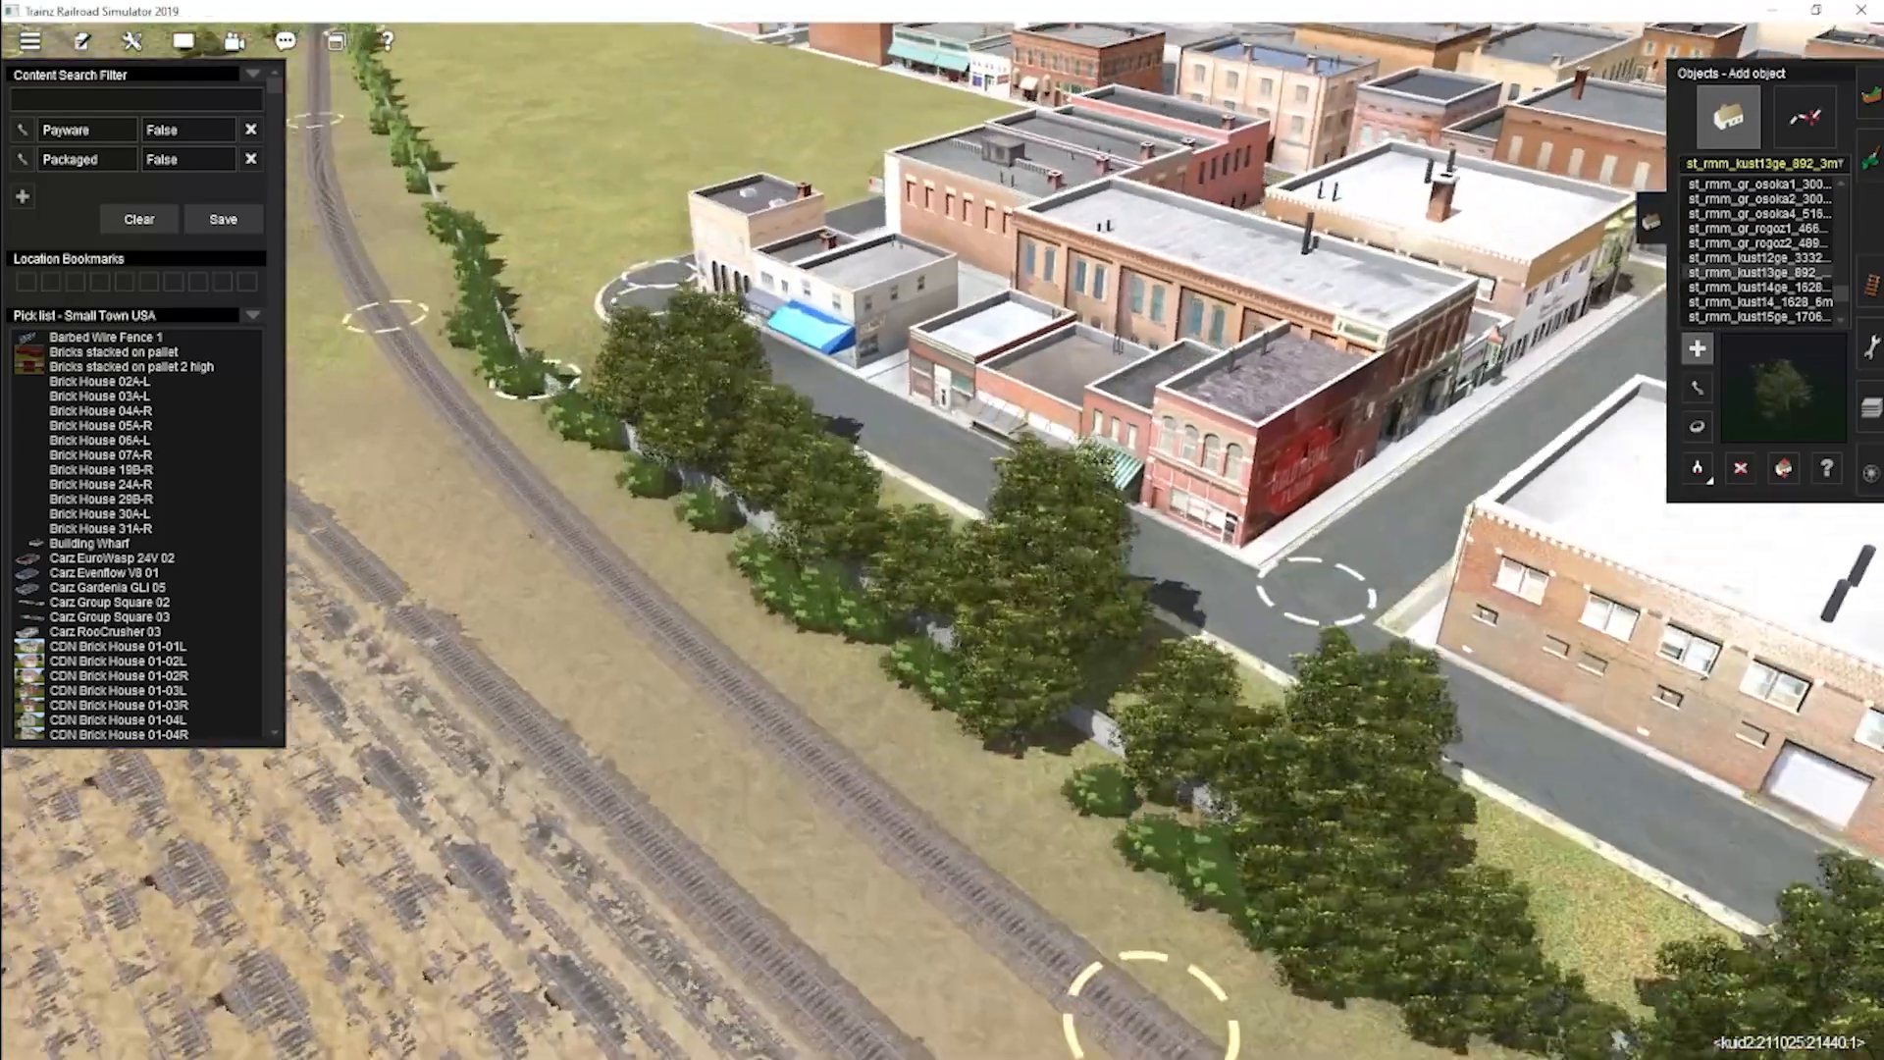
right_click(358, 260)
key("Down")
Plant st_rmm_grusha2ge_3816_18m trees behind the wall bordering the open grass field.
scroll(1767, 300, "up", 3)
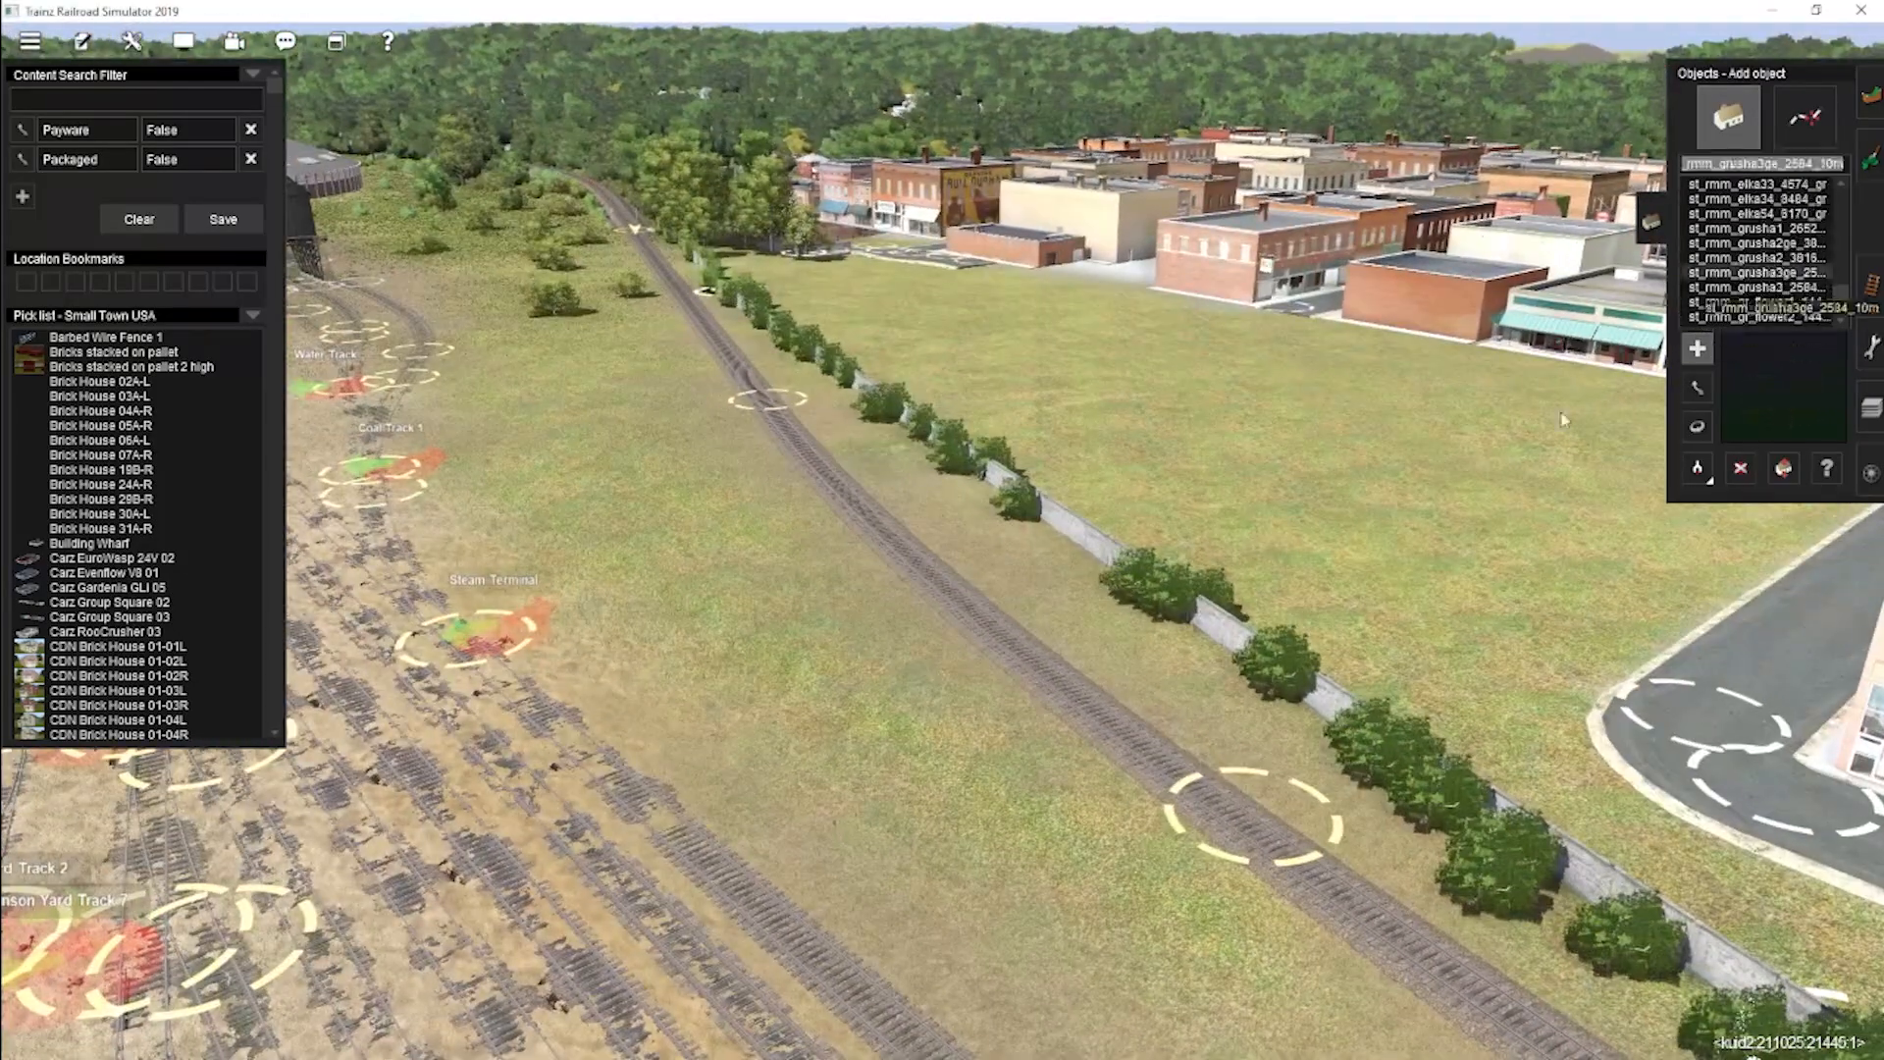
left_click(846, 345)
right_click(846, 400)
key("Right")
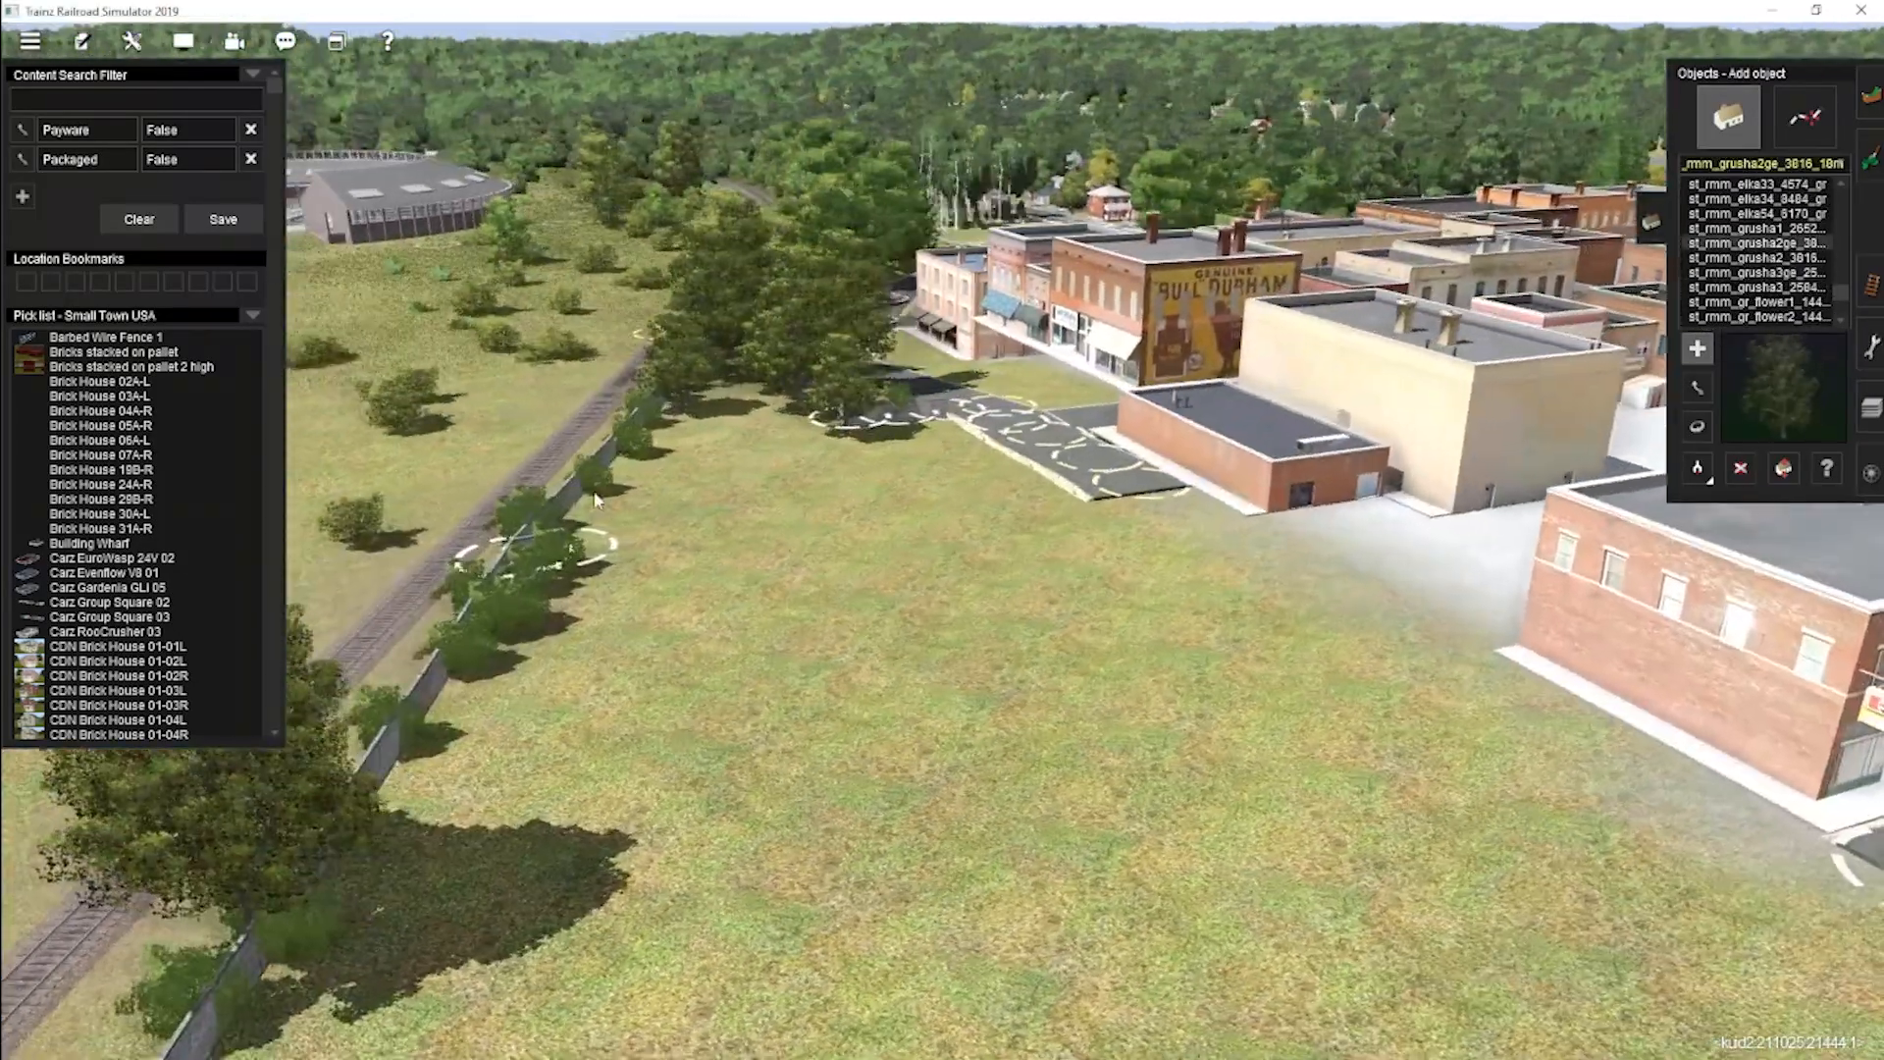
key("Left")
key("Down")
right_click(942, 476)
key("Up")
key("m")
right_click(1166, 599)
key("Left")
key("Down")
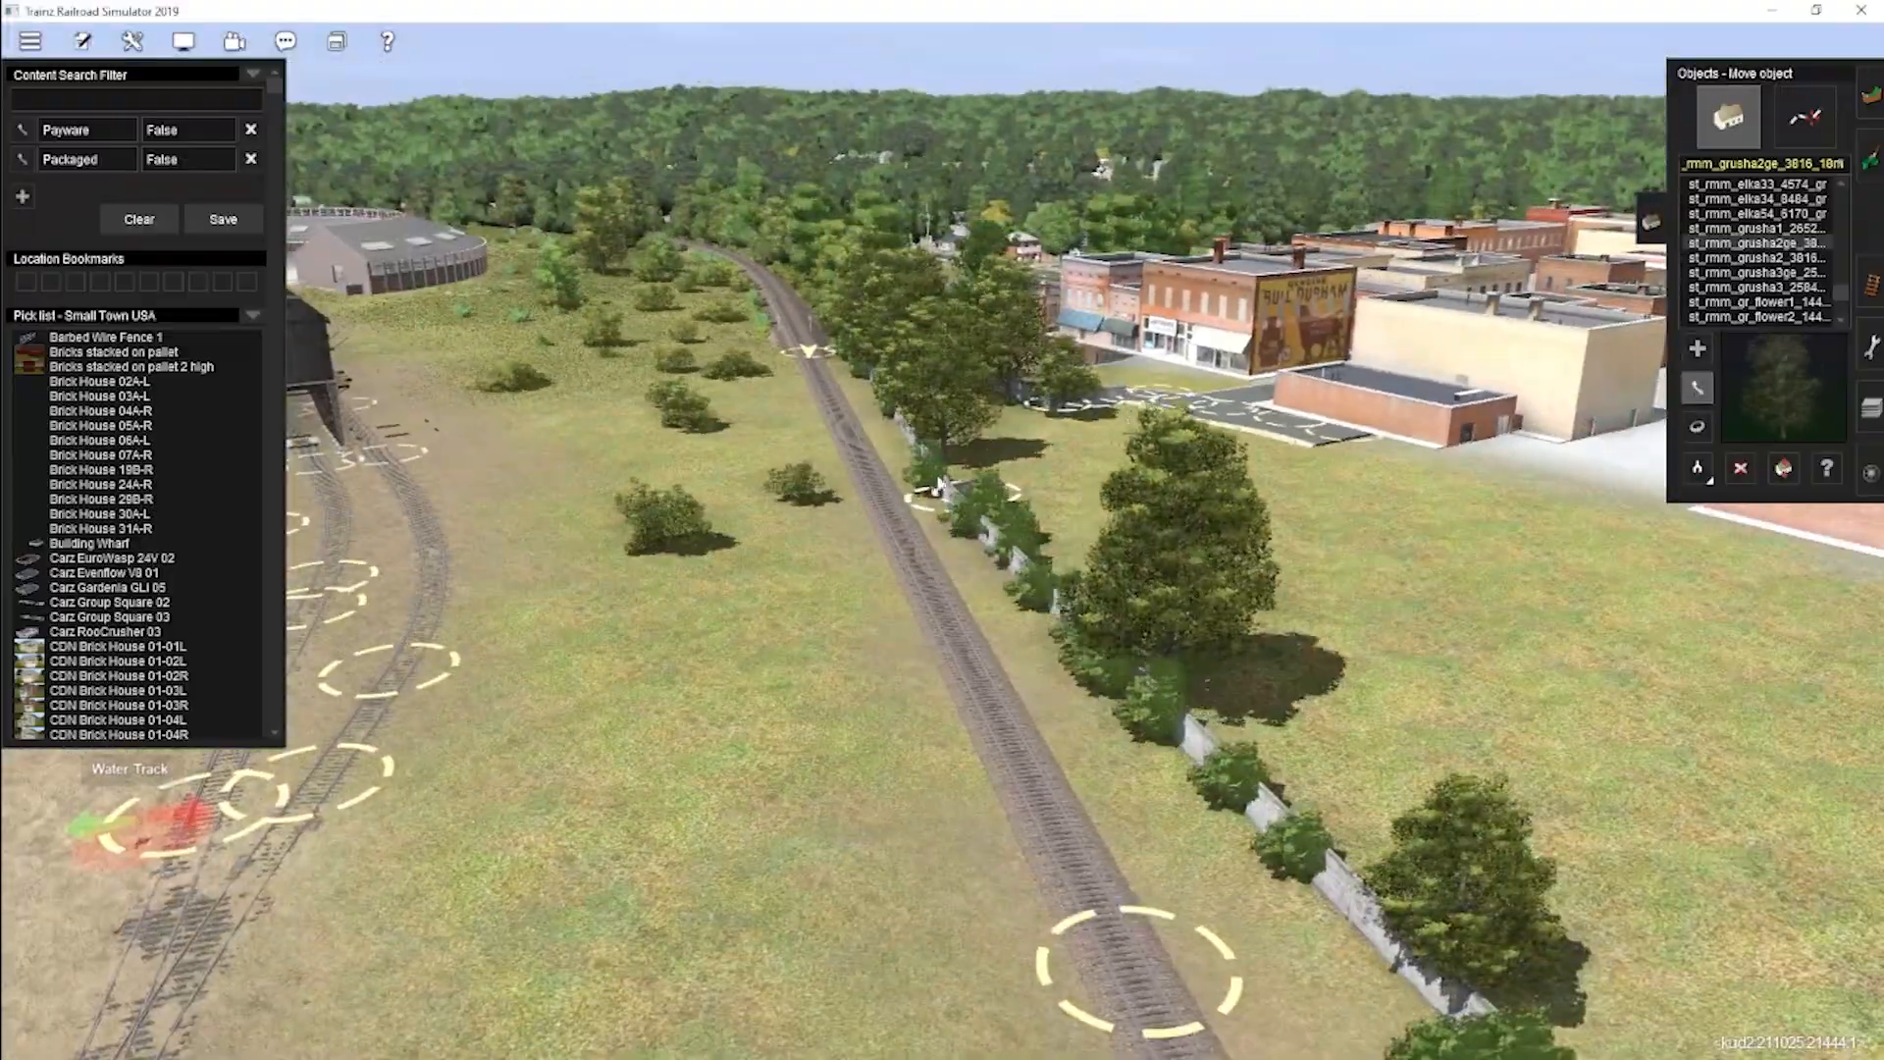
Examine the planting along the single track past the field and the empty paved lots around the roundhouse.
right_click(880, 533)
key("Left")
right_click(962, 535)
right_click(987, 491)
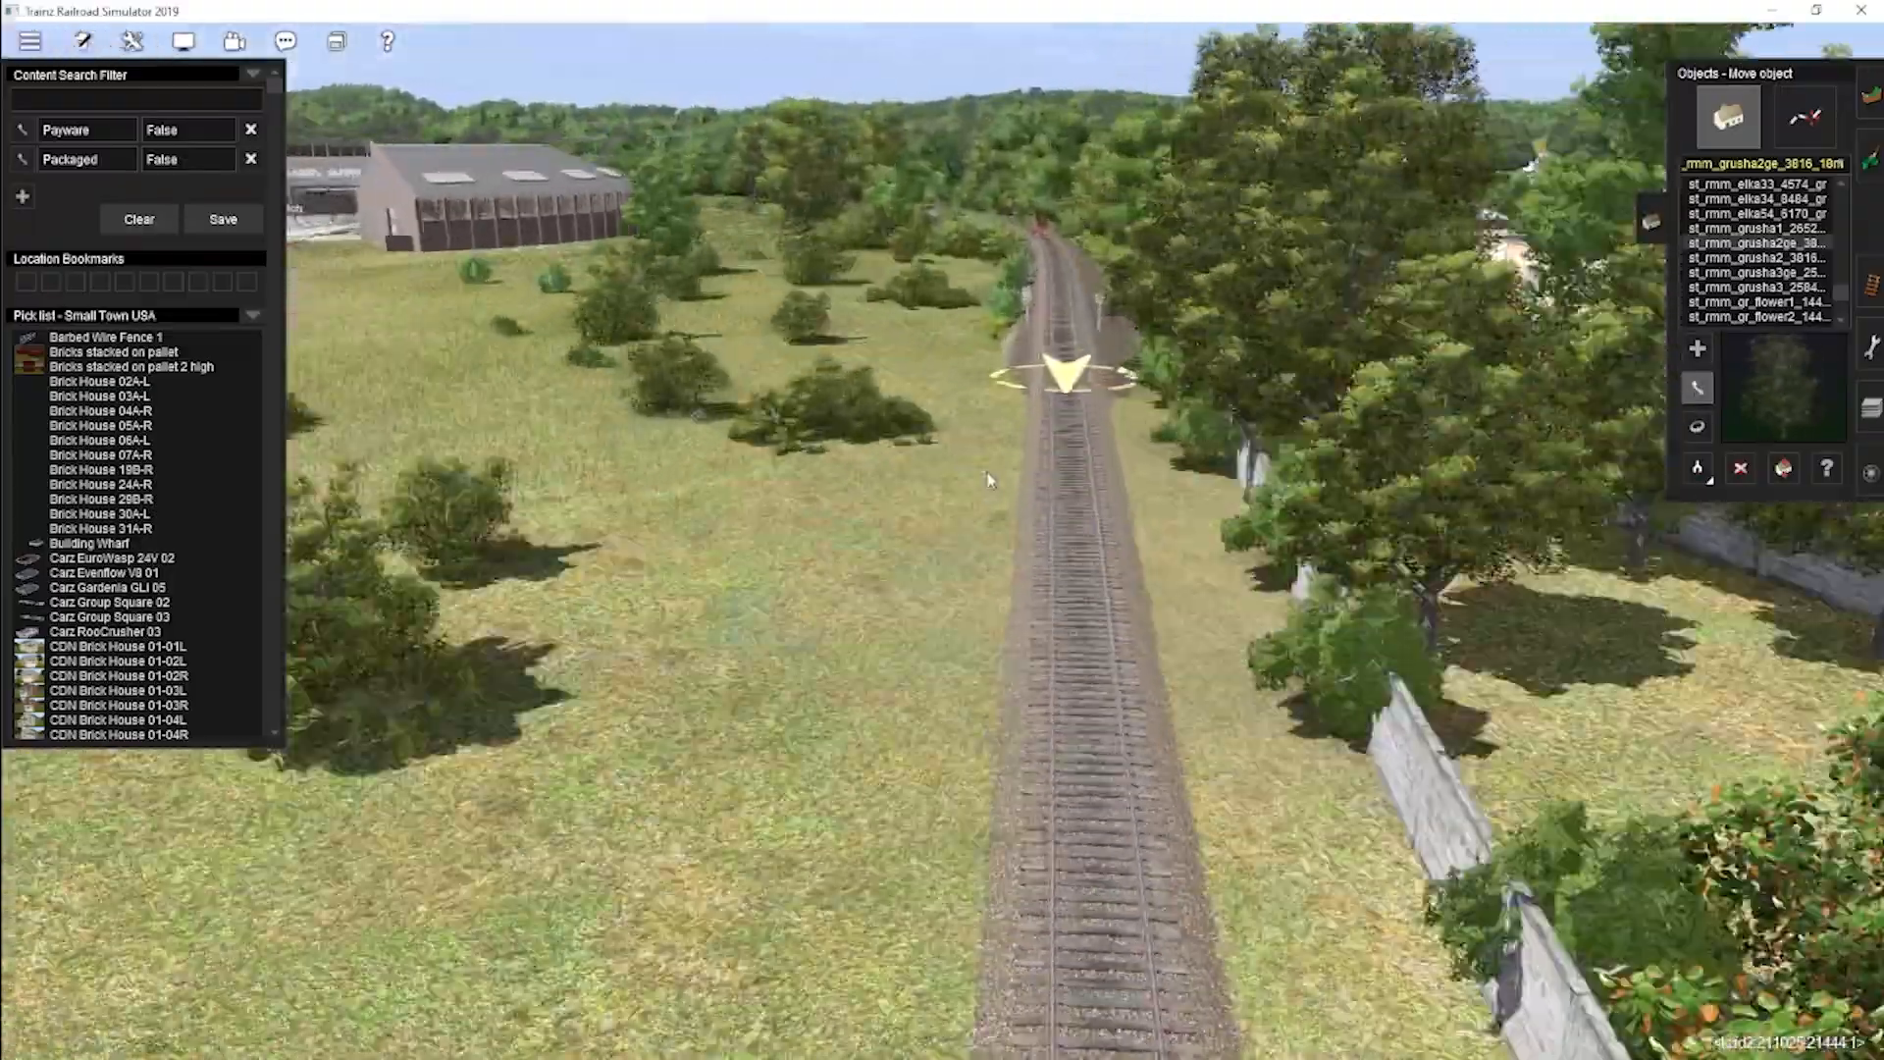
key("Left")
key("F2")
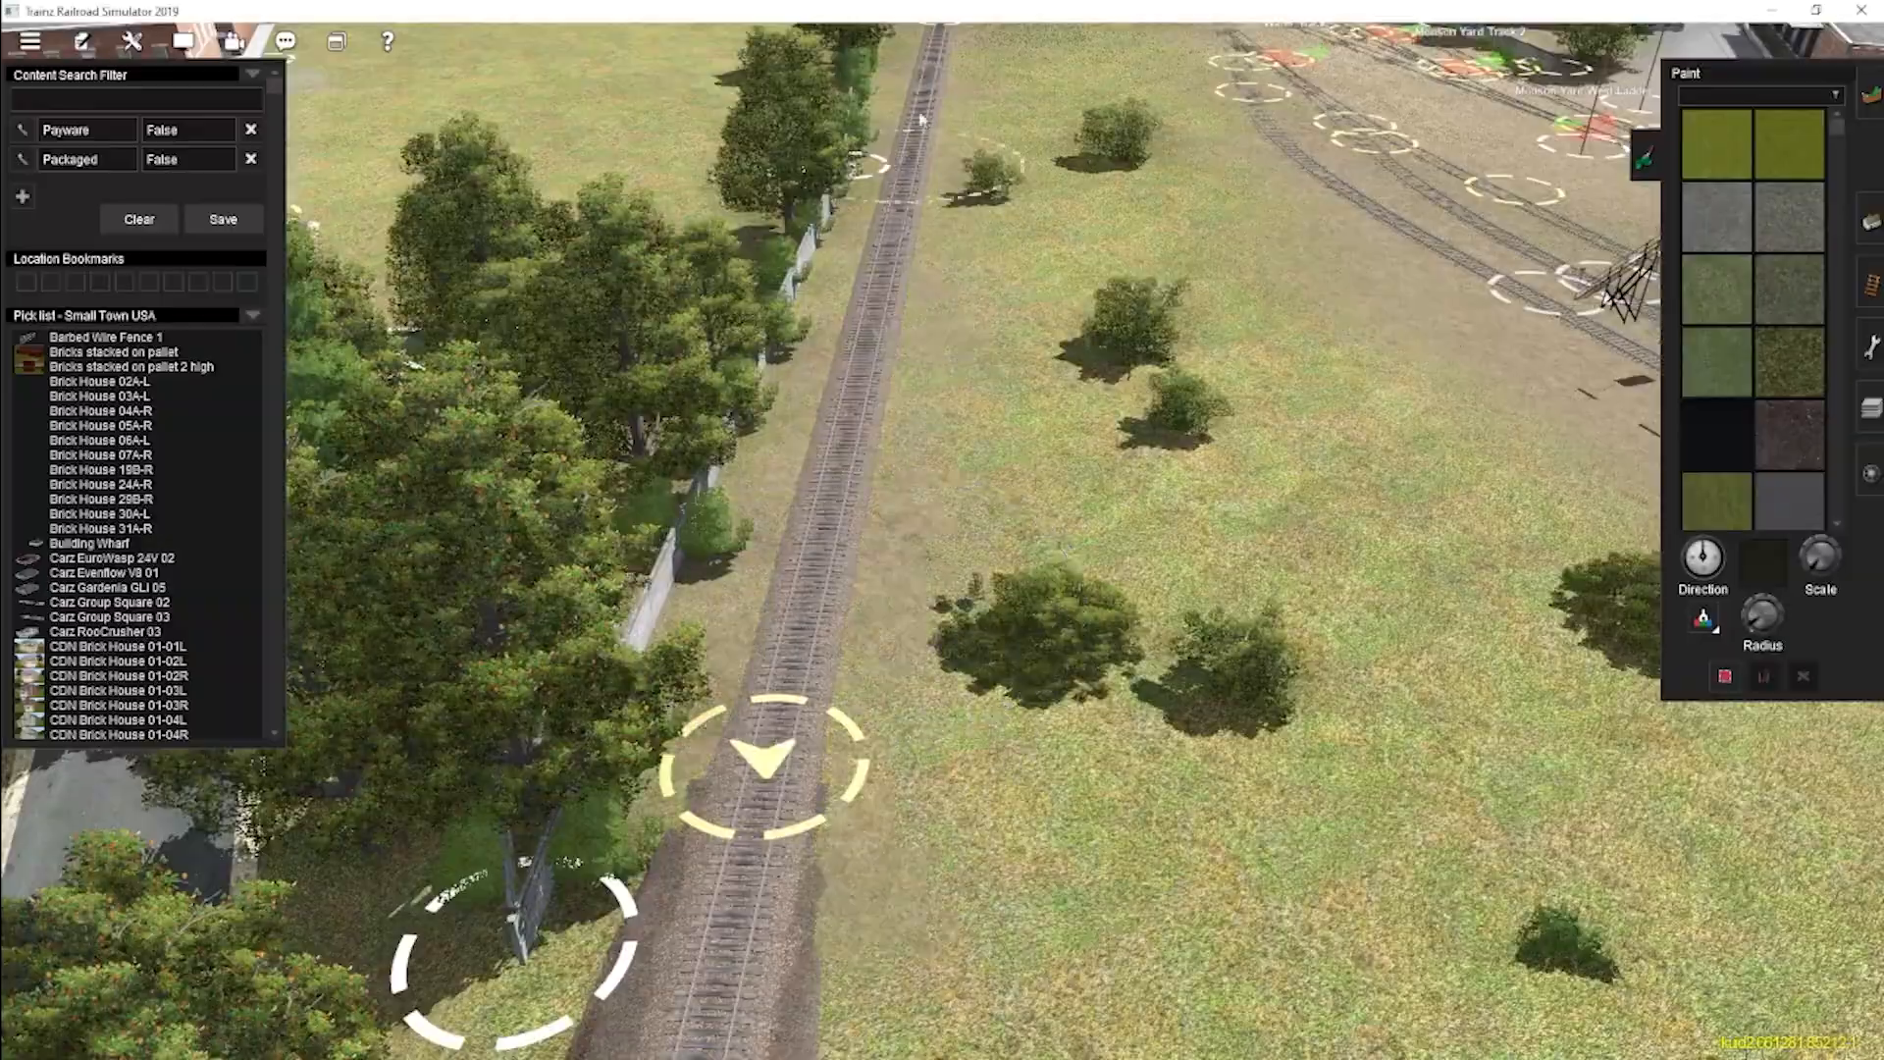
right_click(874, 305)
key("Down")
key("Right")
right_click(828, 509)
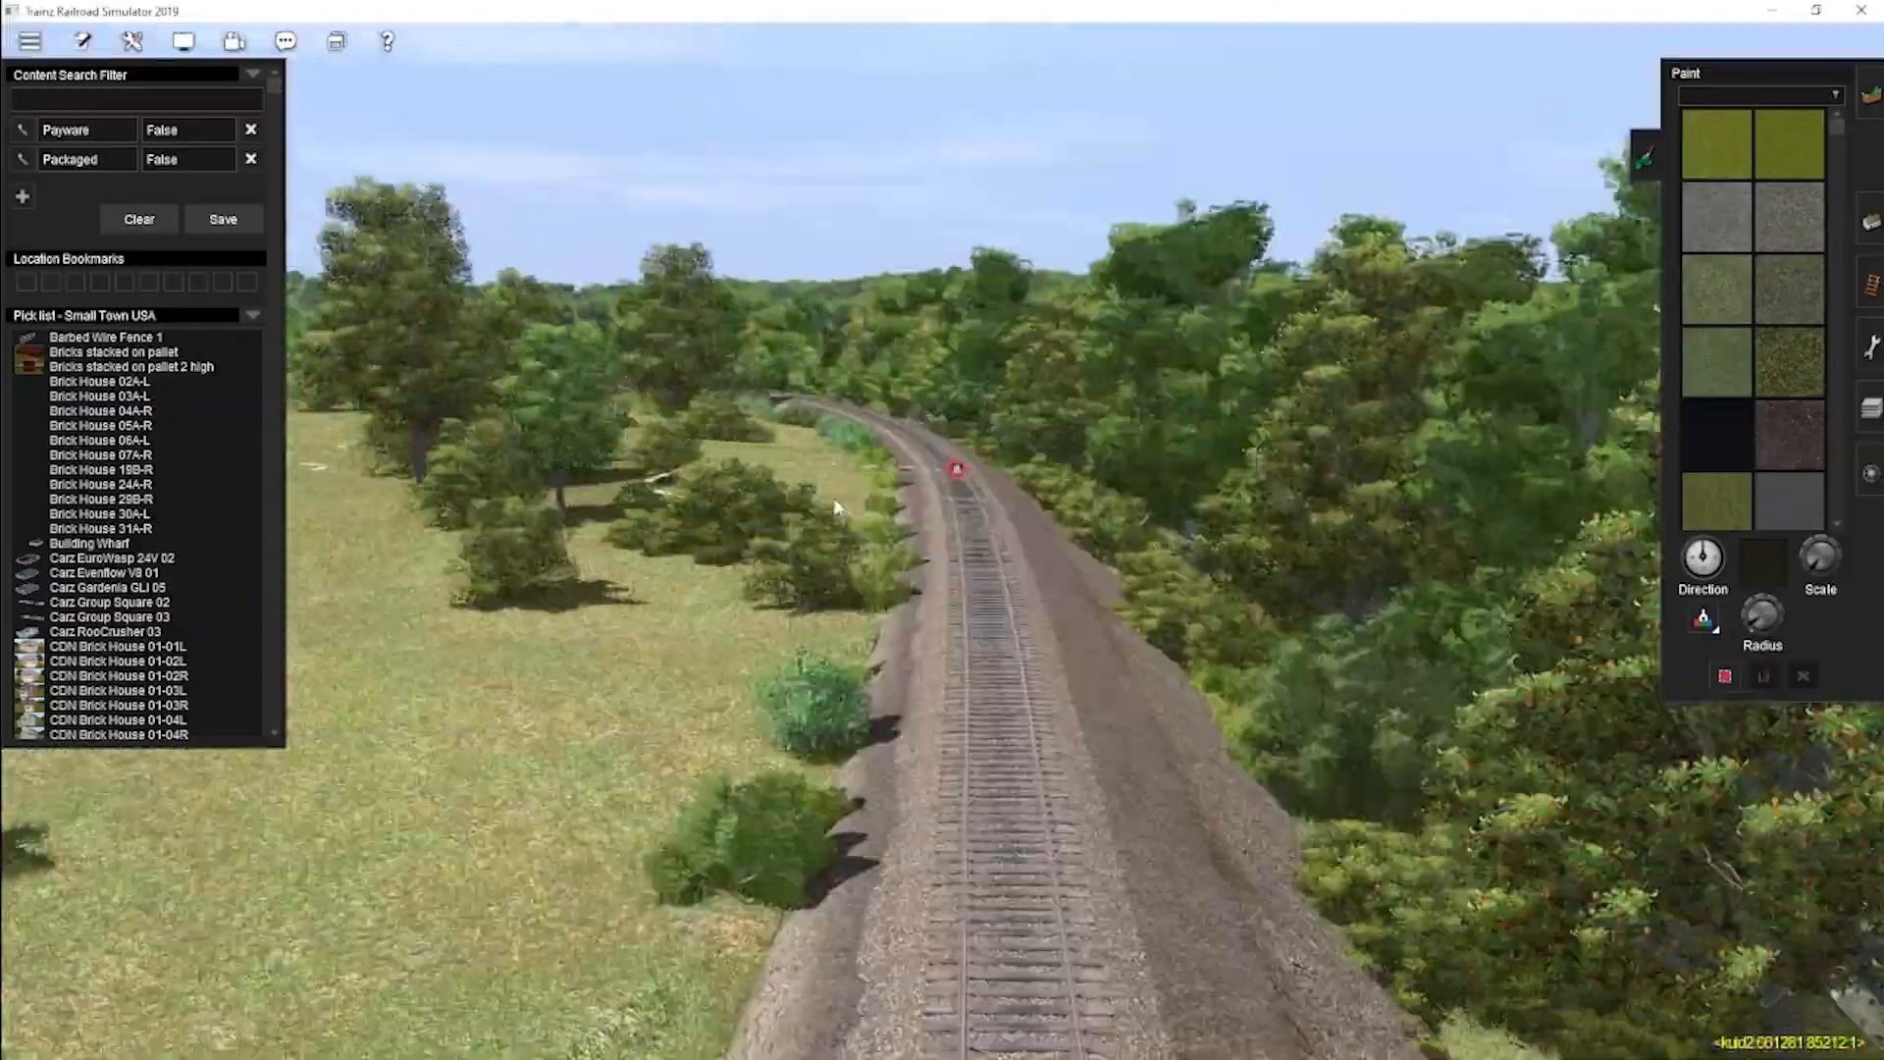
right_click(875, 445)
right_click(782, 484)
right_click(965, 462)
key("Up")
key("Left")
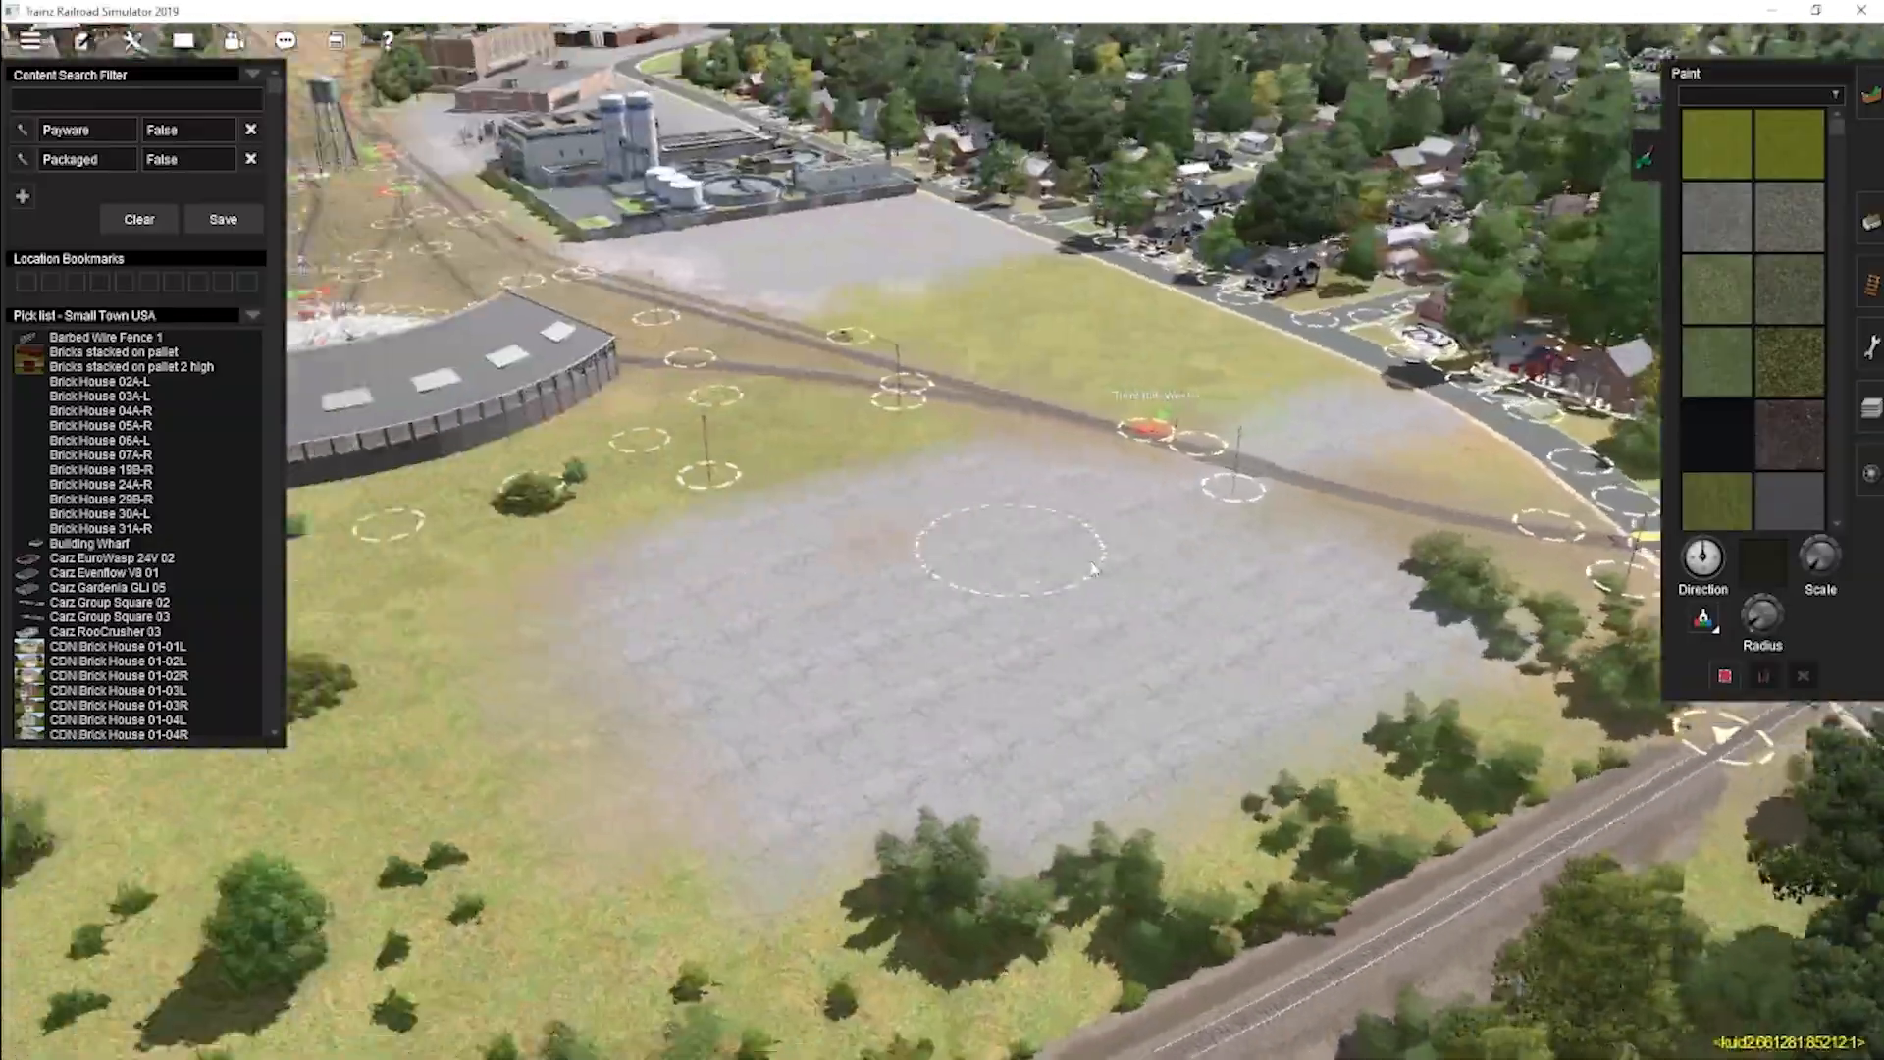
key("Down")
Filter the content for warehouse and place assorted SAP_Old_Warehouse buildings, including models 29, 22 and 11, on the lots near the roundhouse.
key("F3")
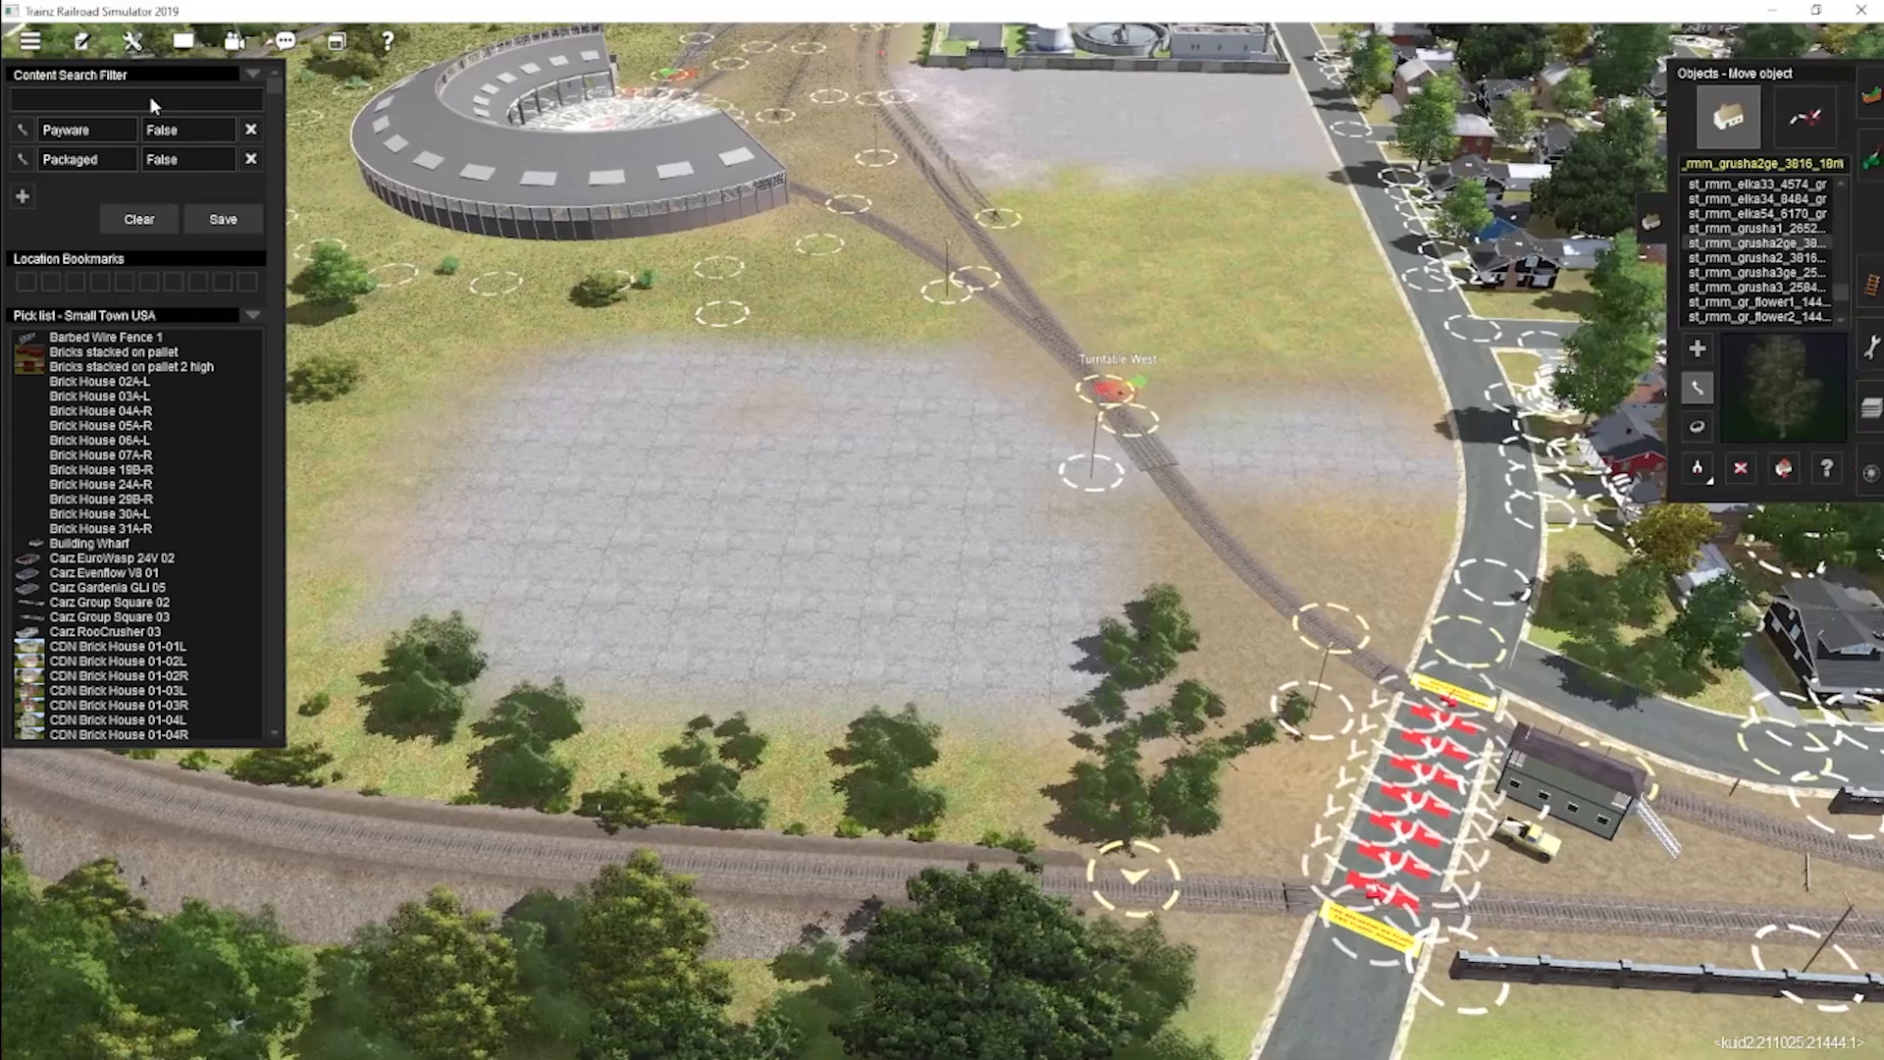
left_click(903, 598)
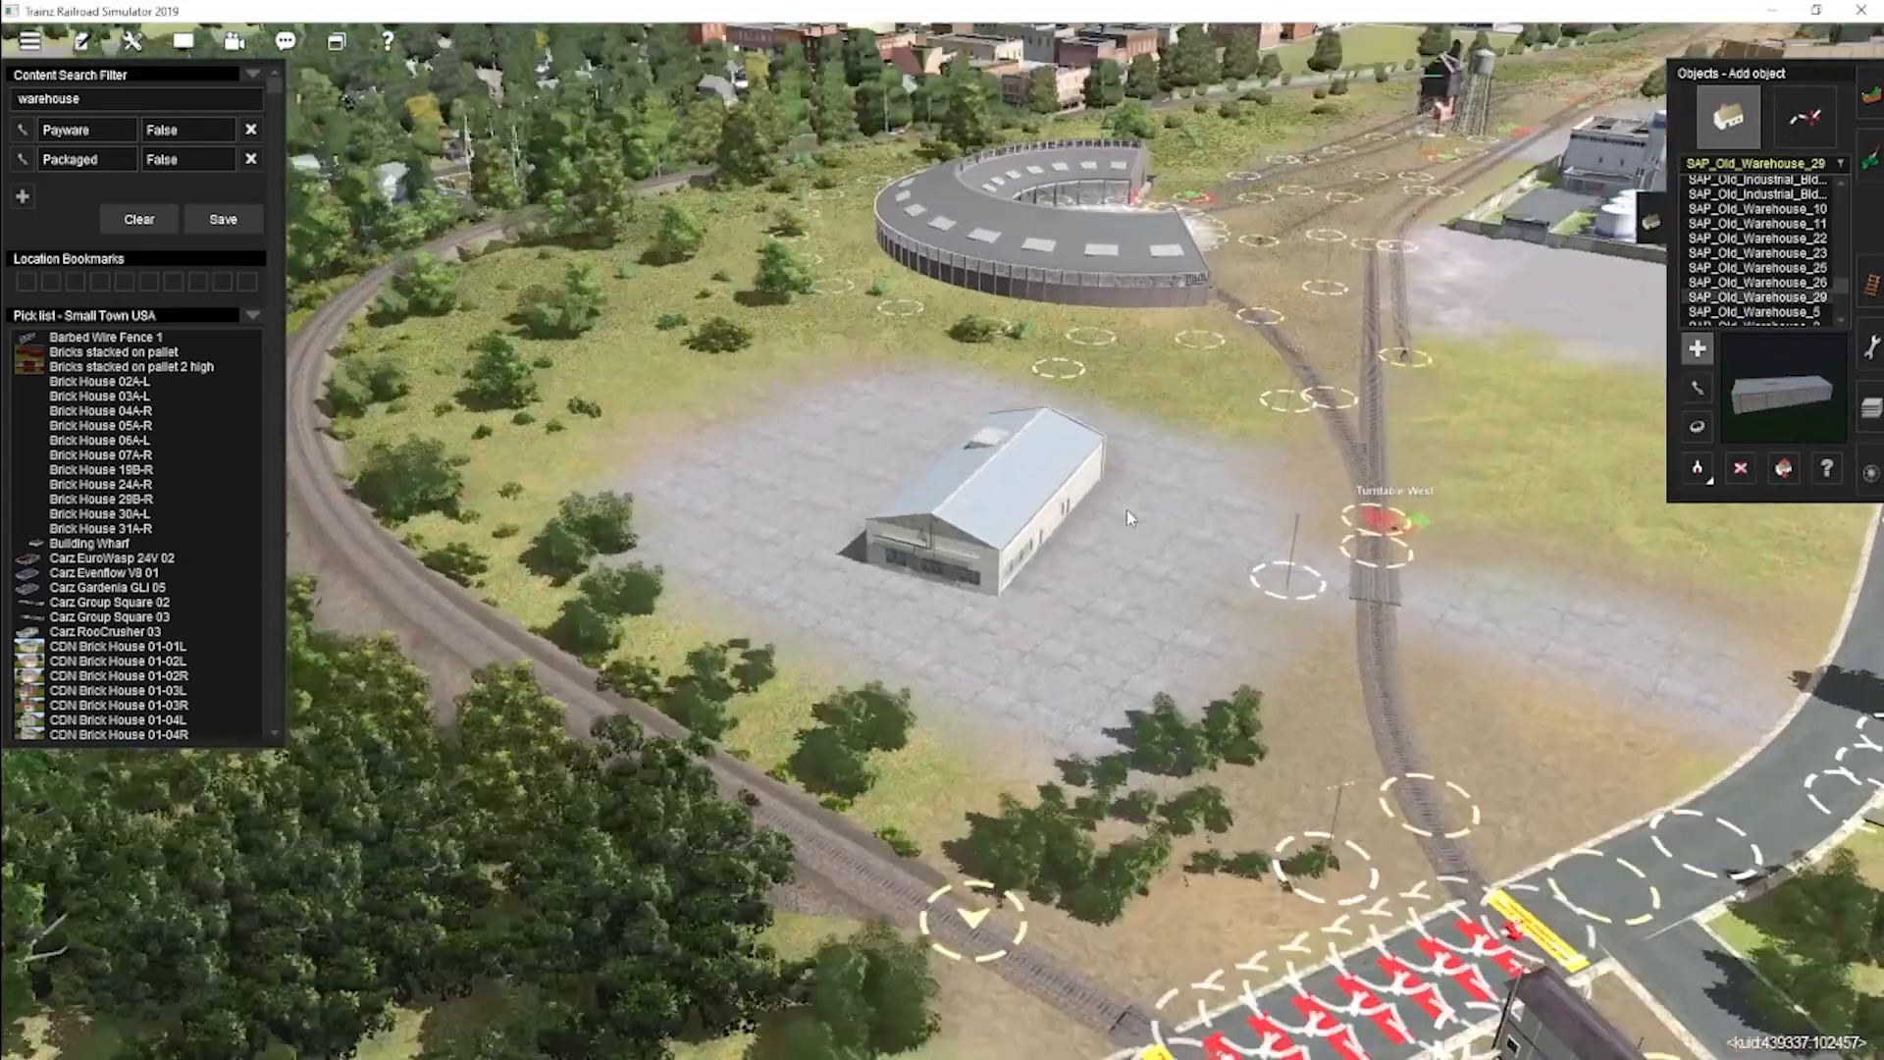
left_click(1759, 283)
left_click(512, 432)
key("Left")
left_click(1758, 238)
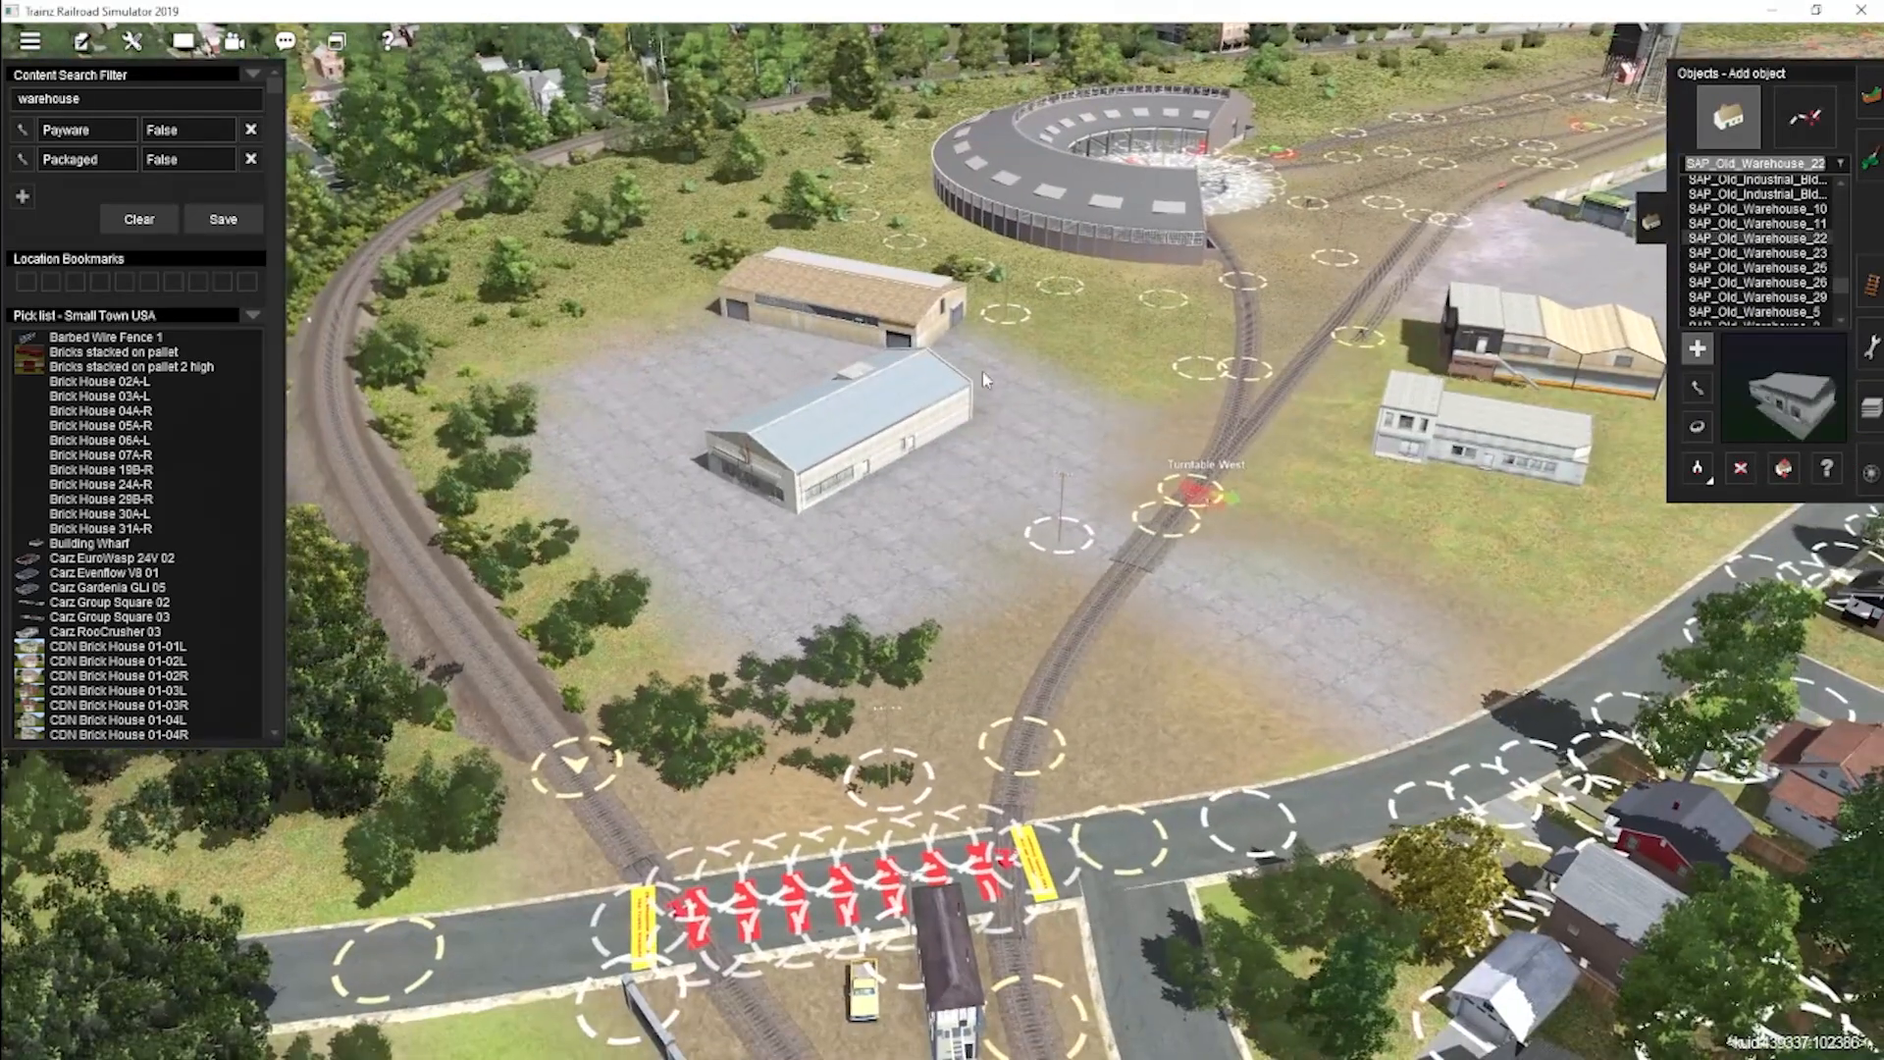
left_click(923, 561)
key("Left")
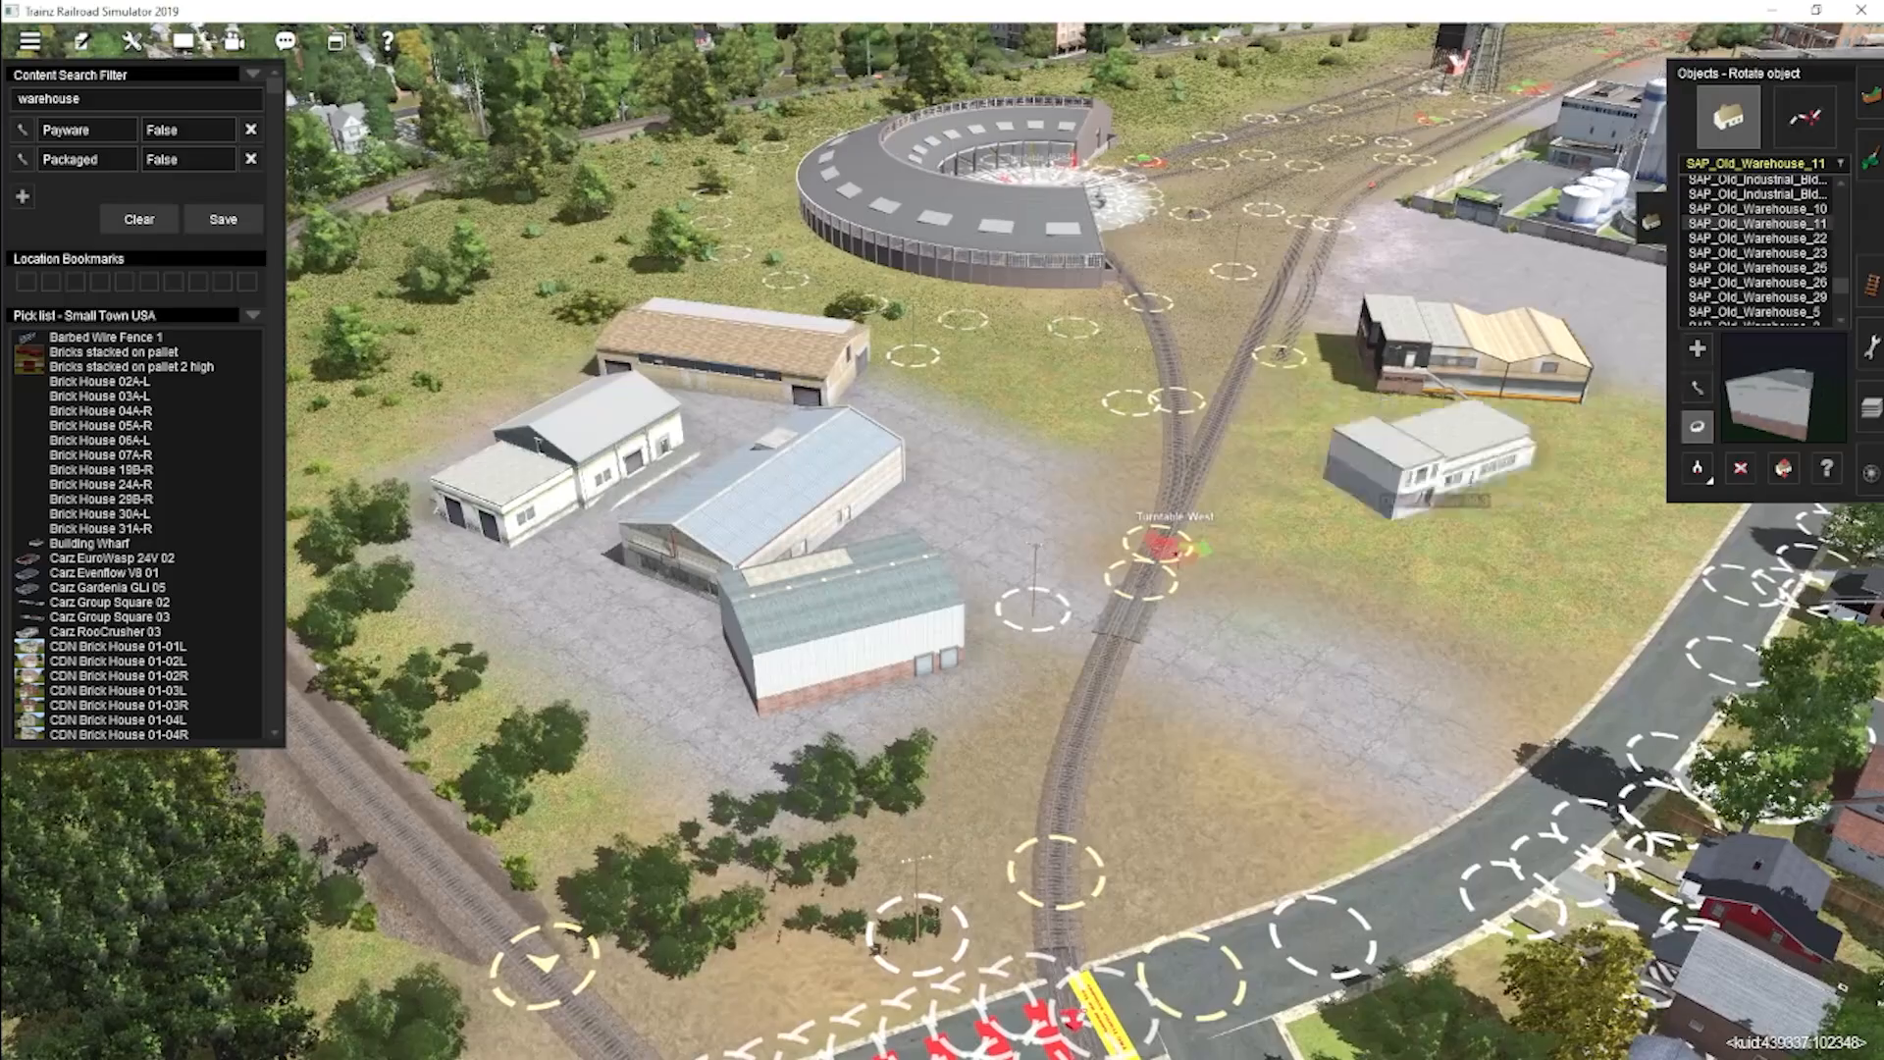
Rotate and move the two warehouses across the tracks to stand side by side along the paved lot's edge.
left_click_drag(1382, 485, 1423, 481)
right_click(1453, 422)
left_click_drag(755, 579, 832, 569)
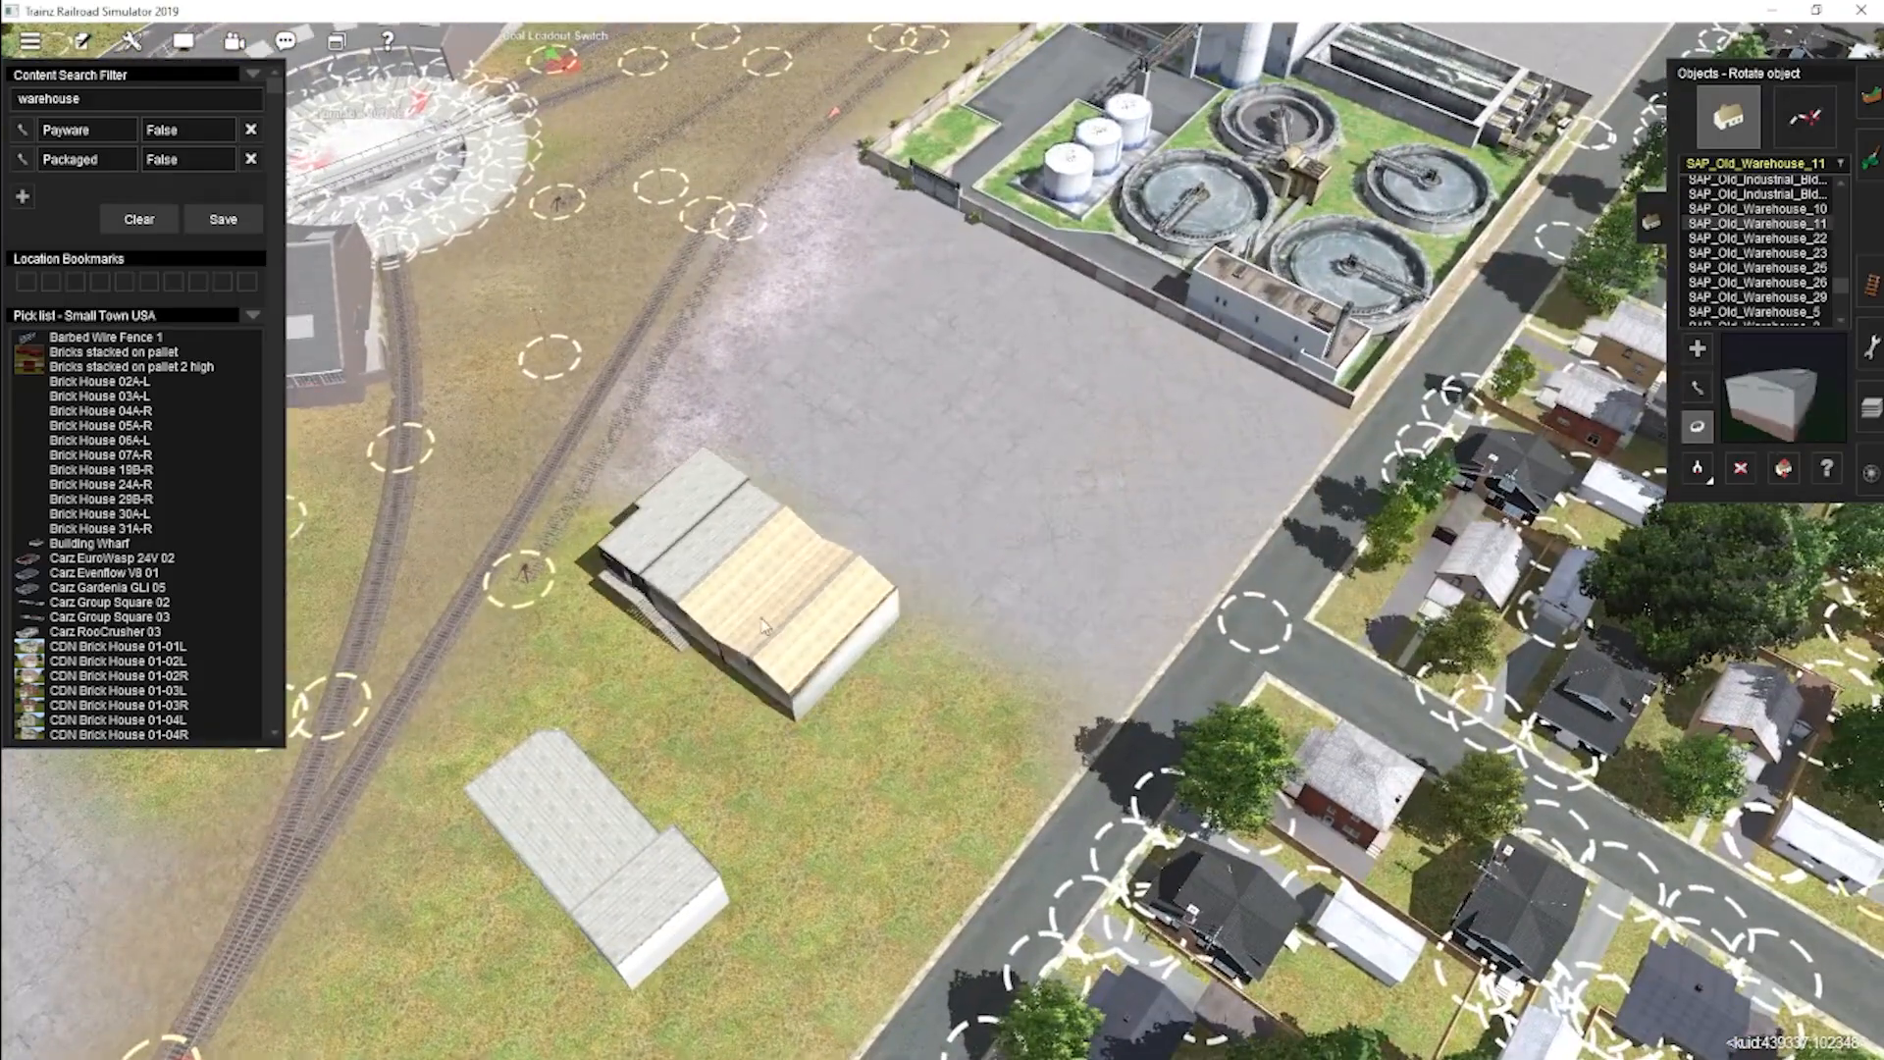
left_click_drag(775, 705, 842, 648)
key("Left")
key("r")
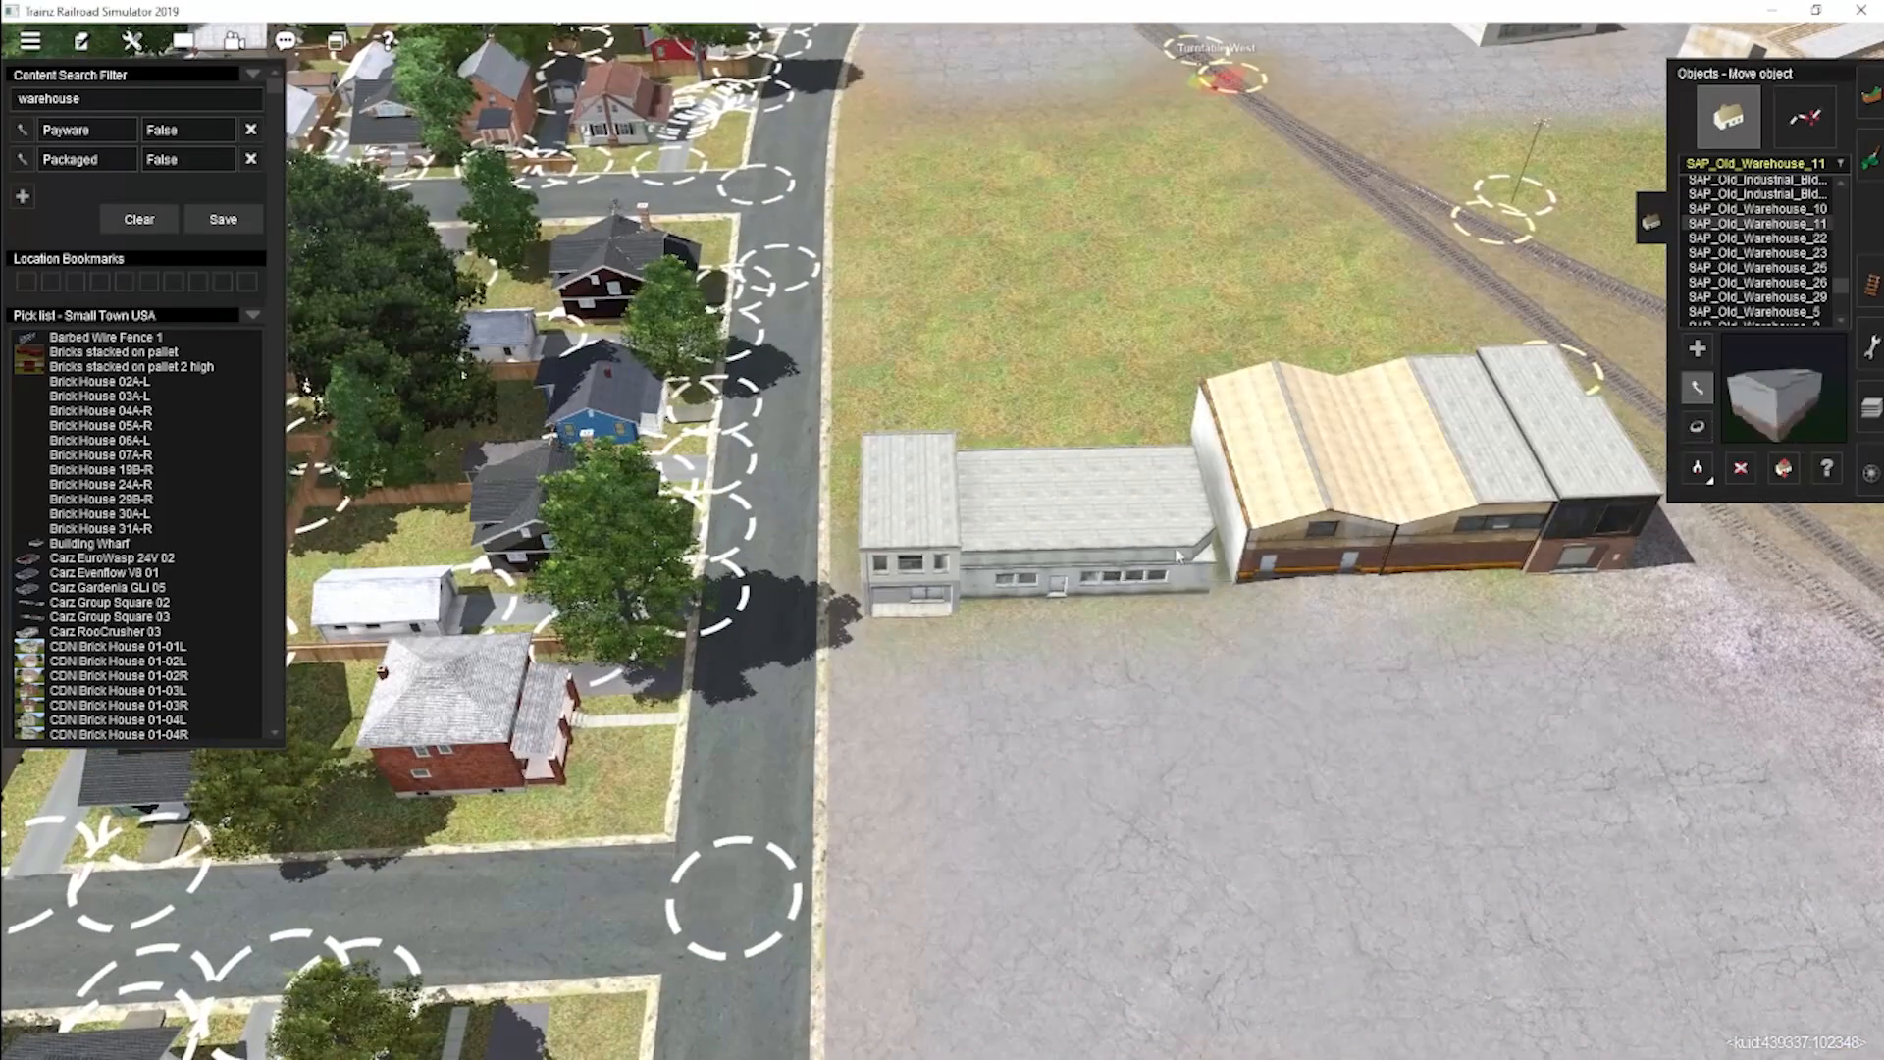
Rotate the green-roofed warehouse and move it to the roundhouse side of the paved lot.
right_click(1212, 128)
key("Right")
key("r")
left_click_drag(825, 549, 770, 569)
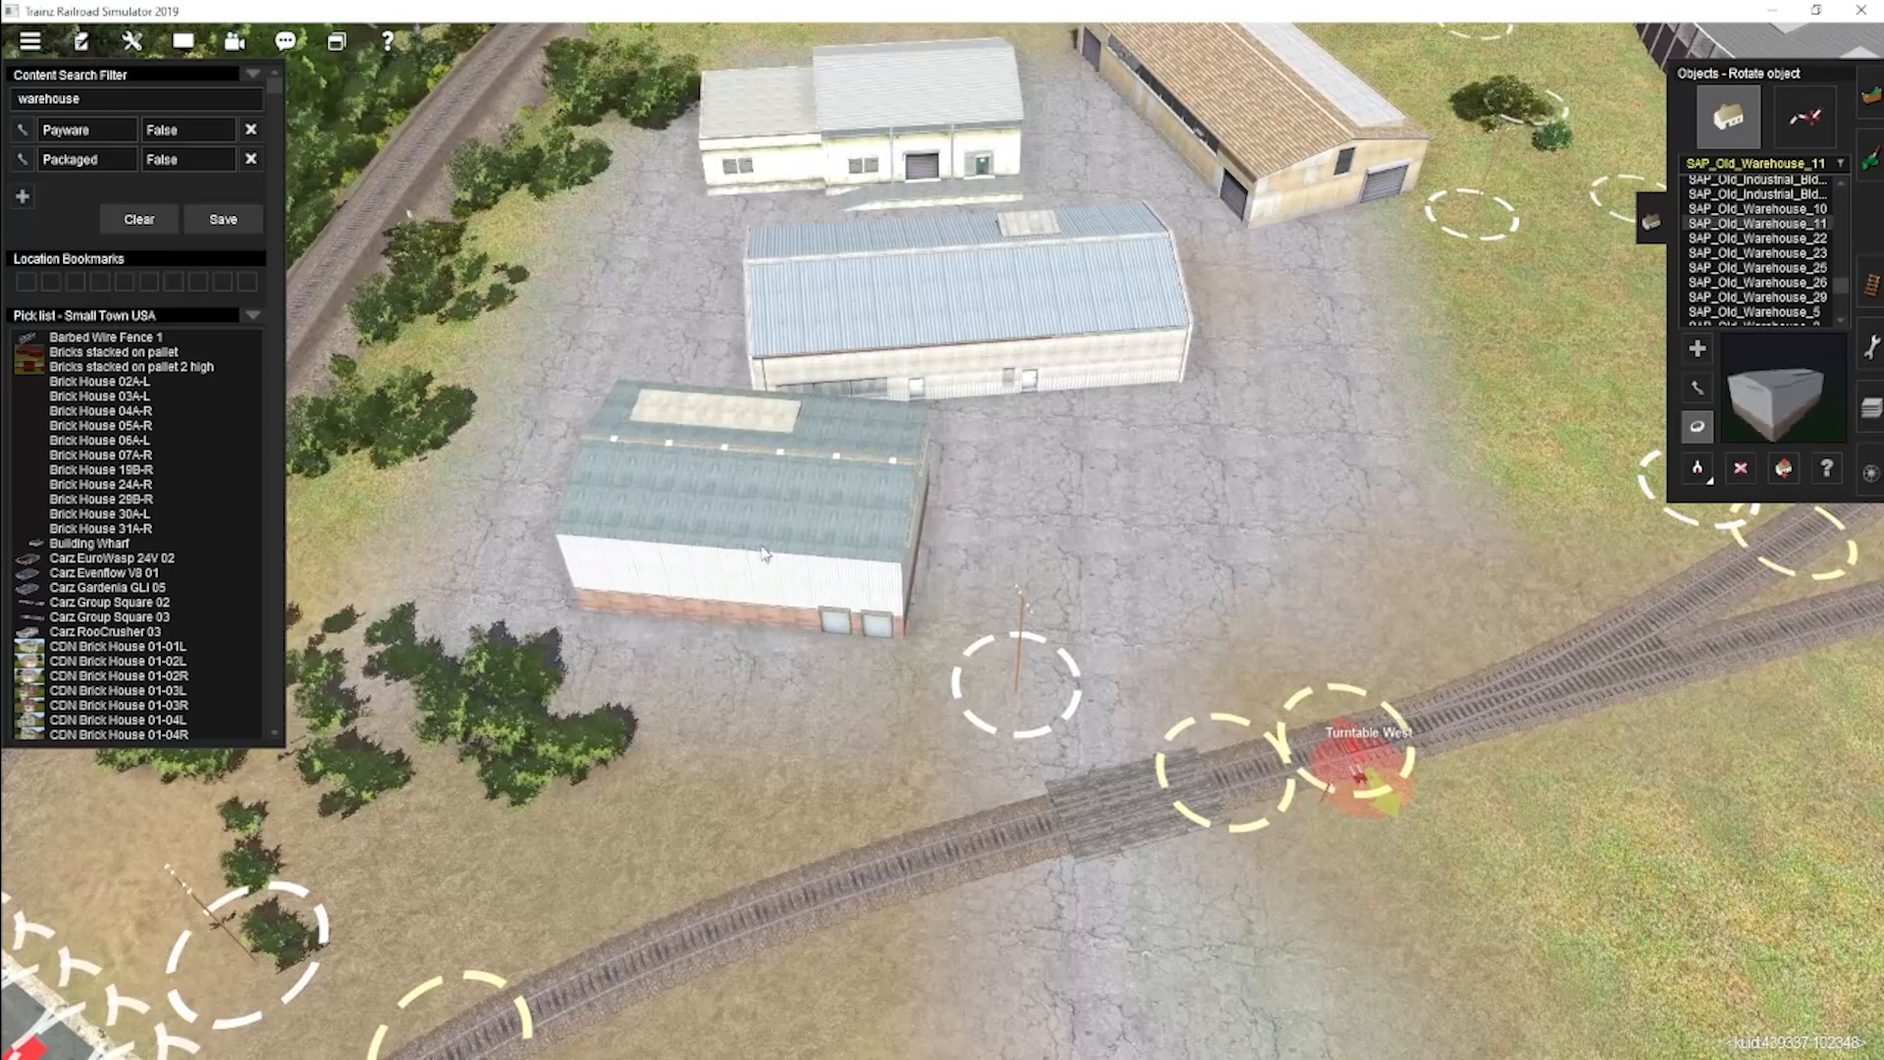
key("Left")
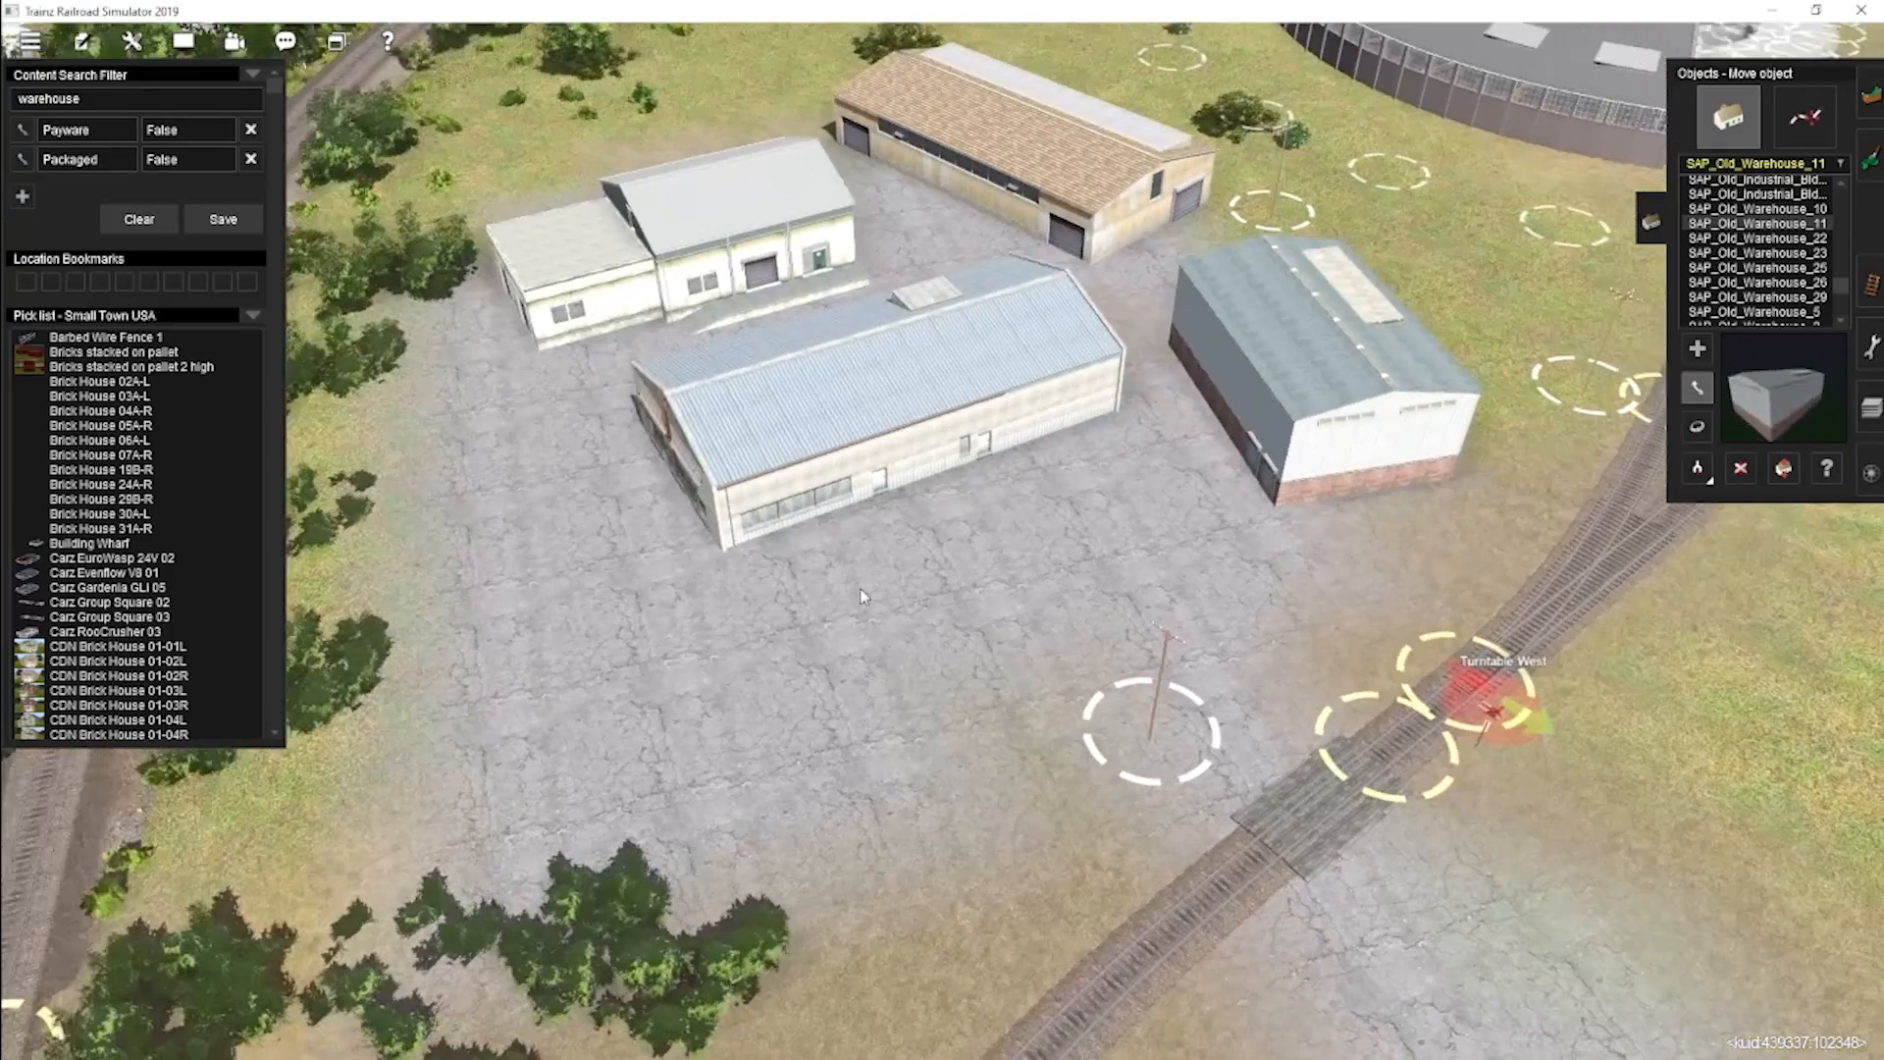
Rotate the blue-roofed warehouse and move it to the lot's edge beside the curved track and bushes.
key("r")
left_click_drag(859, 500, 923, 491)
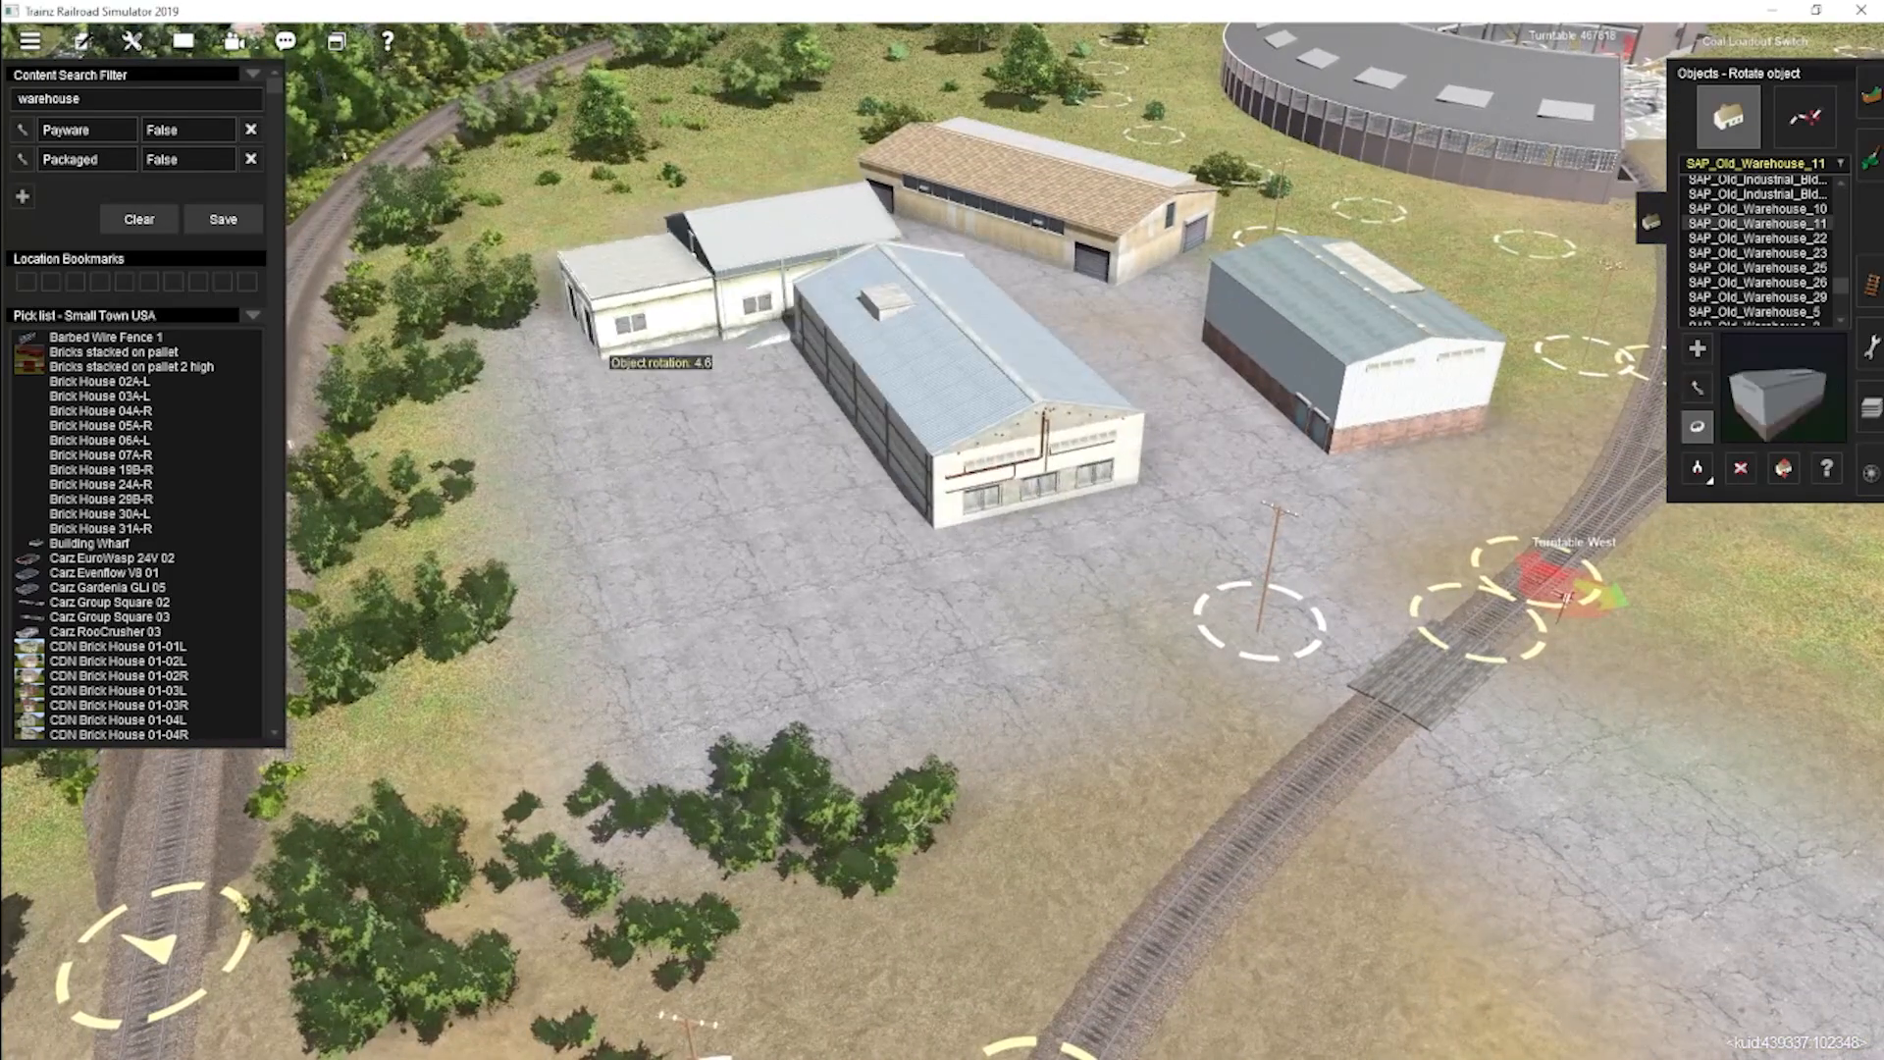
left_click_drag(609, 356, 605, 356)
key("m")
left_click_drag(933, 515, 668, 912)
Rotate and reposition the remaining warehouses so the buildings line both sides of the open paved lot.
right_click(864, 186)
key("r")
left_click_drag(1241, 461, 1276, 525)
key("m")
key("Up")
right_click(1431, 650)
key("Left")
key("Down")
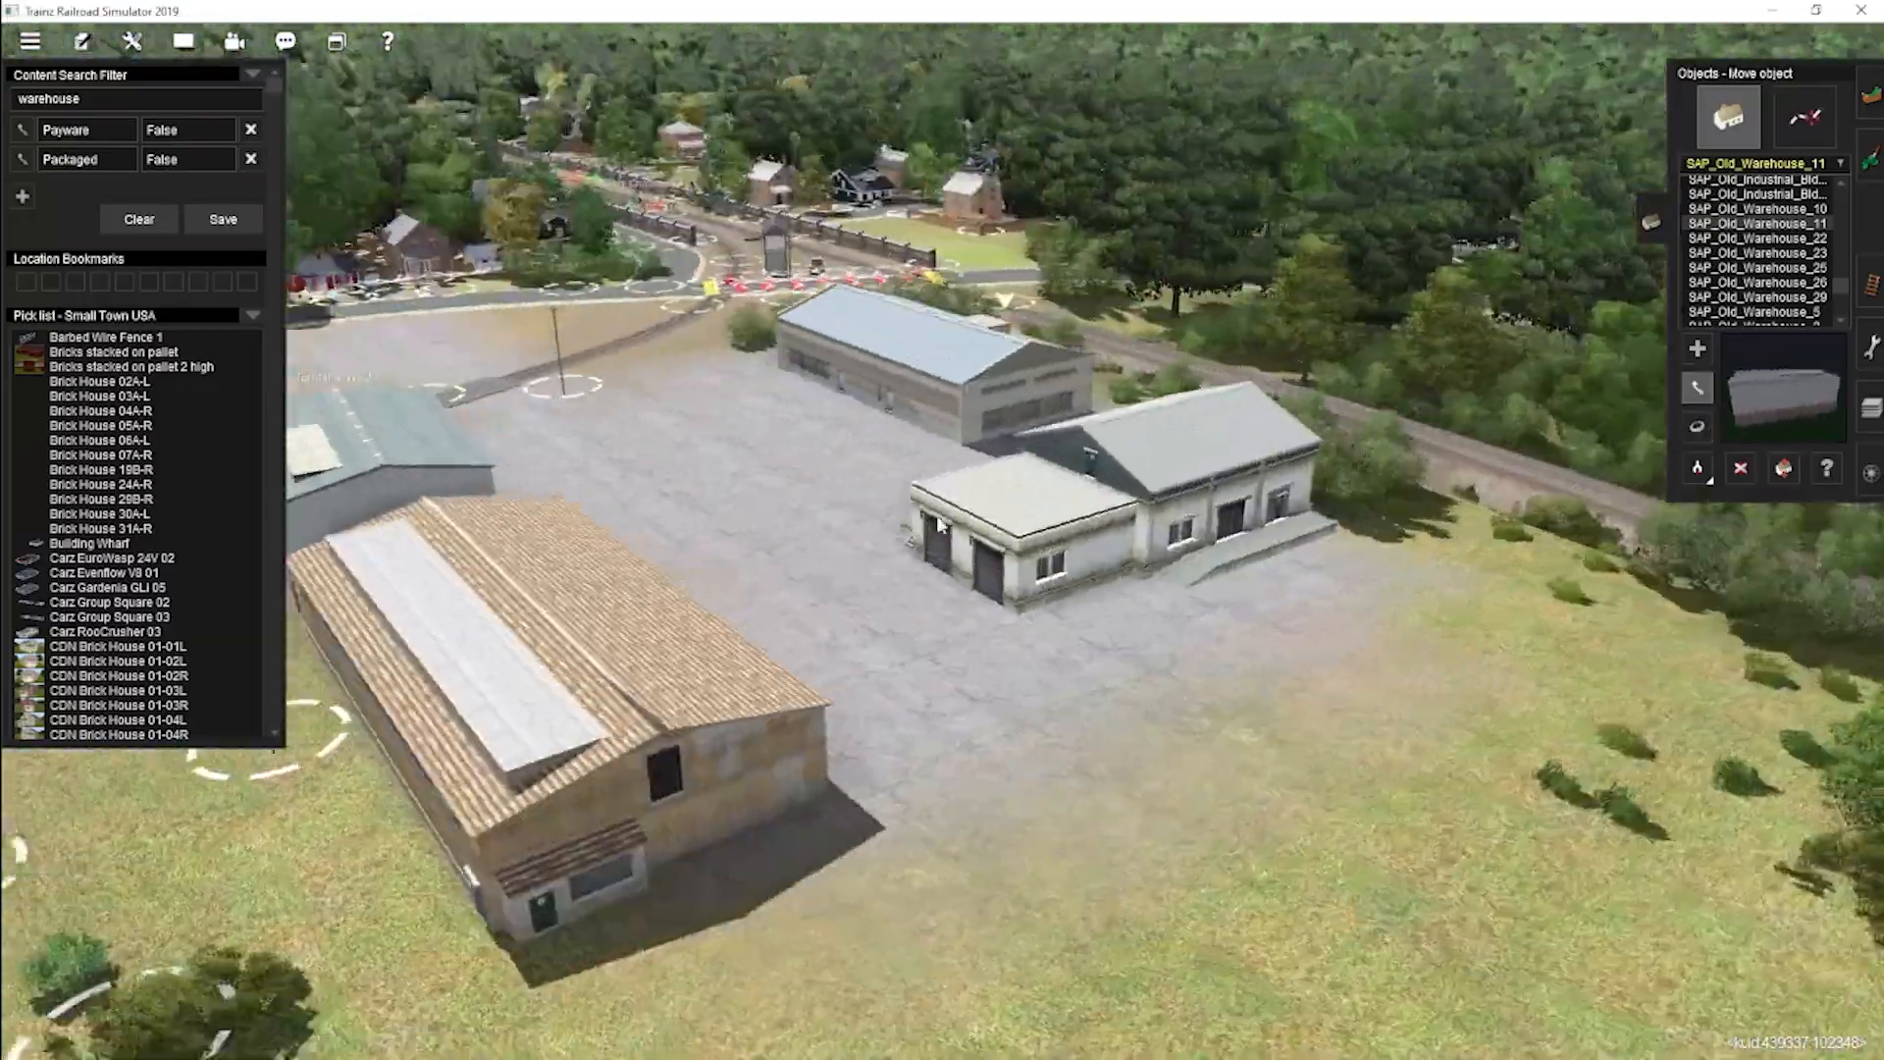
Sample the FMA Industrial fence from the yard wall and lay it behind the green- and brown-roofed warehouses.
scroll(988, 544, "down", 3)
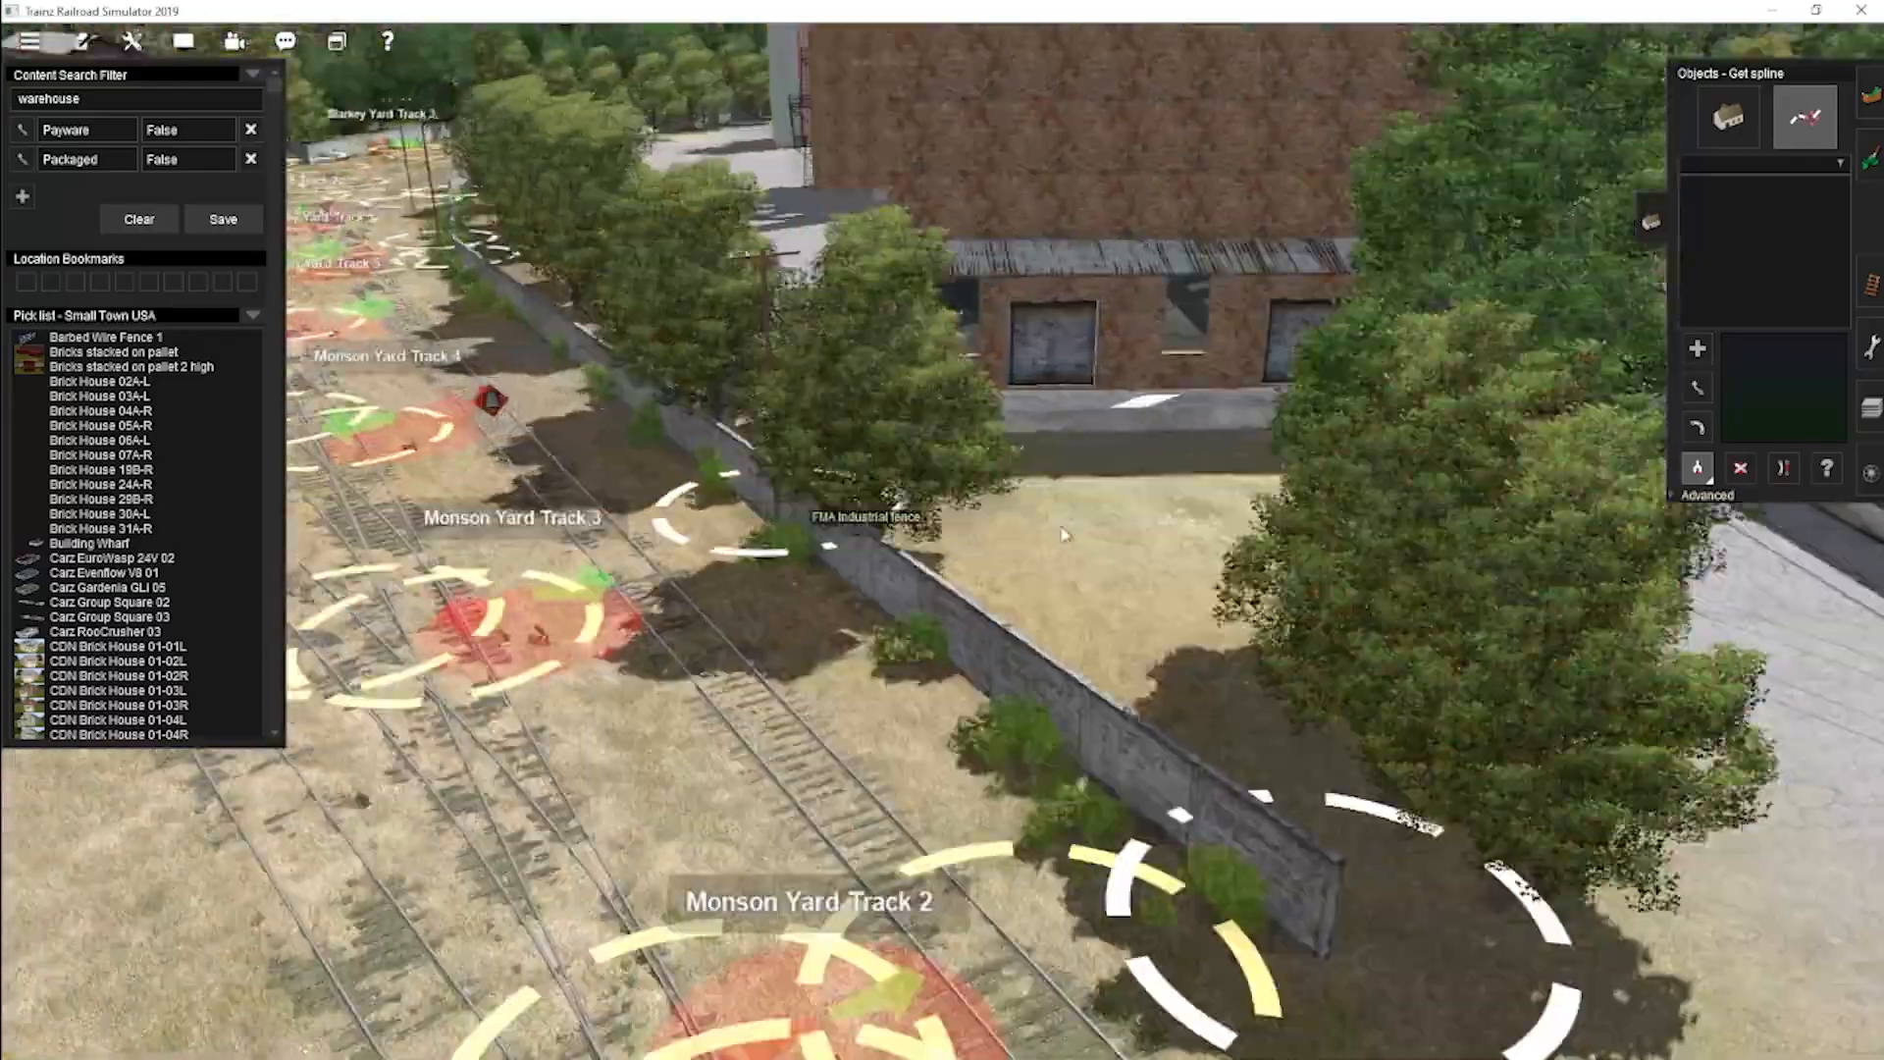
scroll(1169, 789, "up", 2)
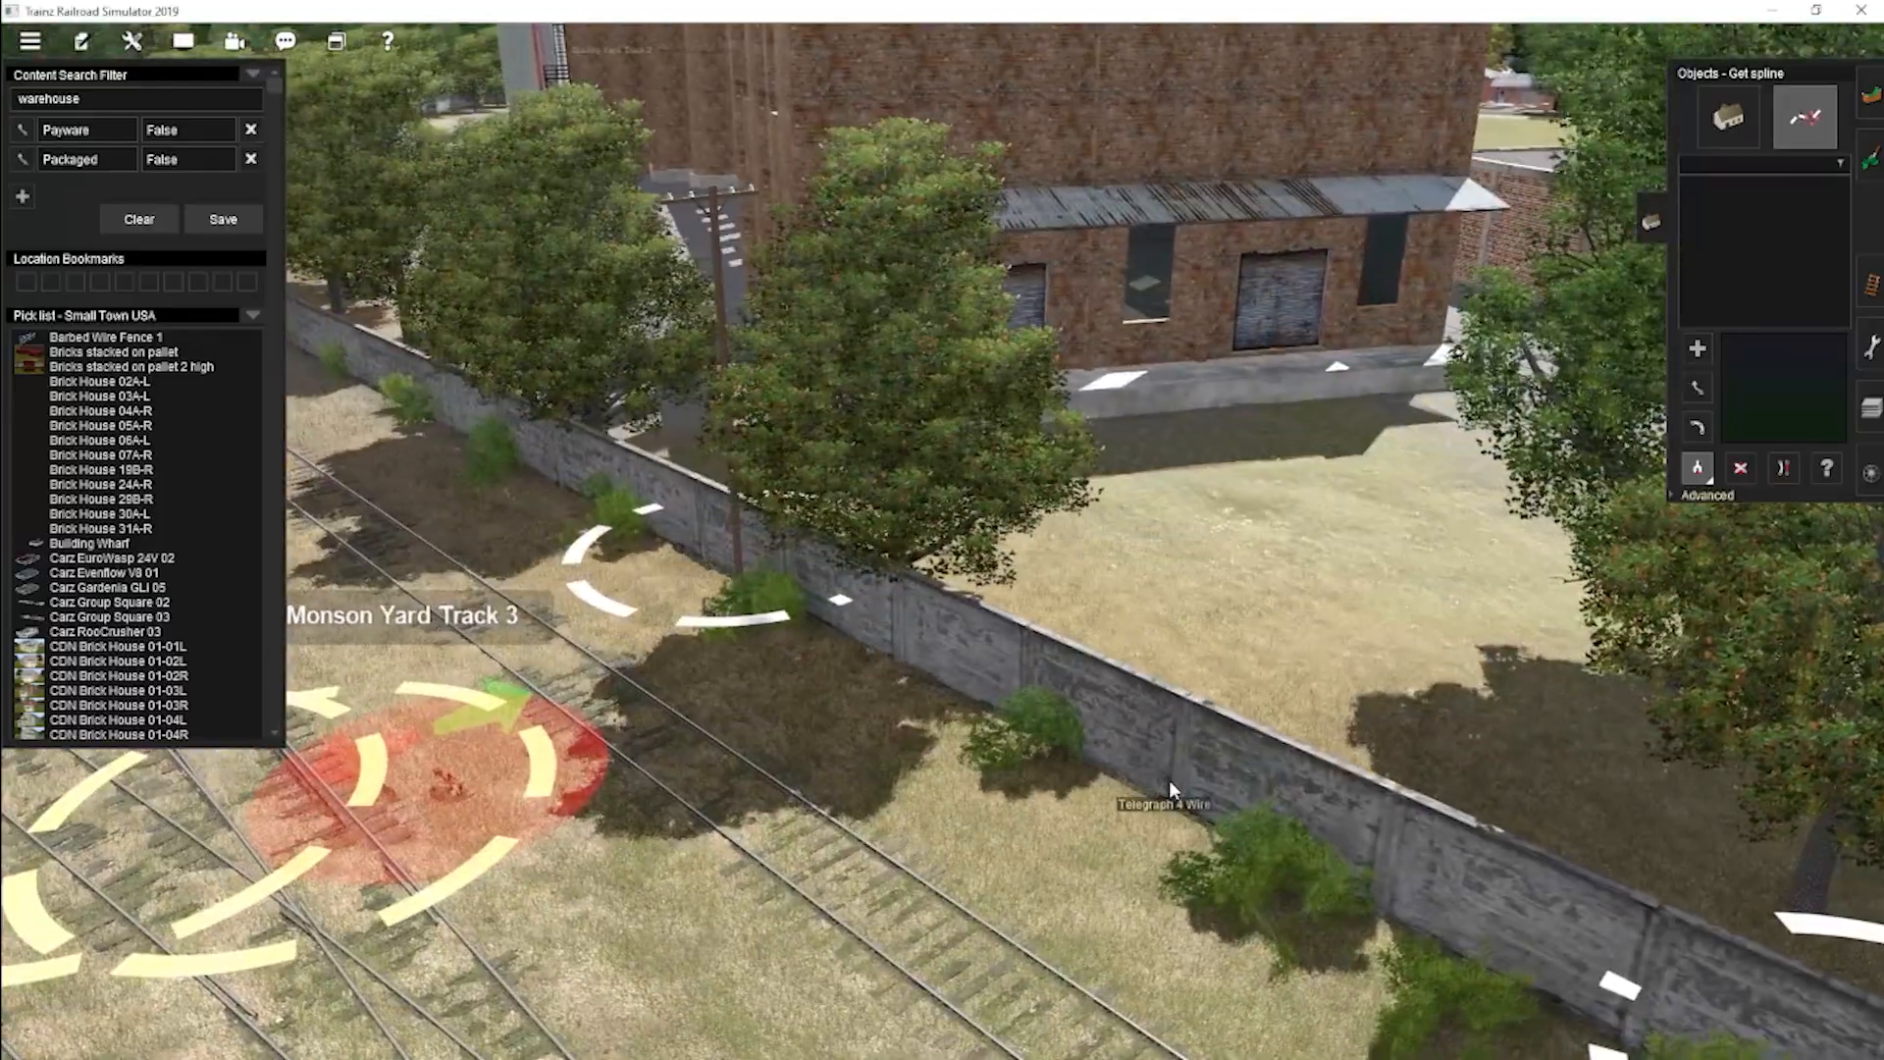
left_click(1169, 789)
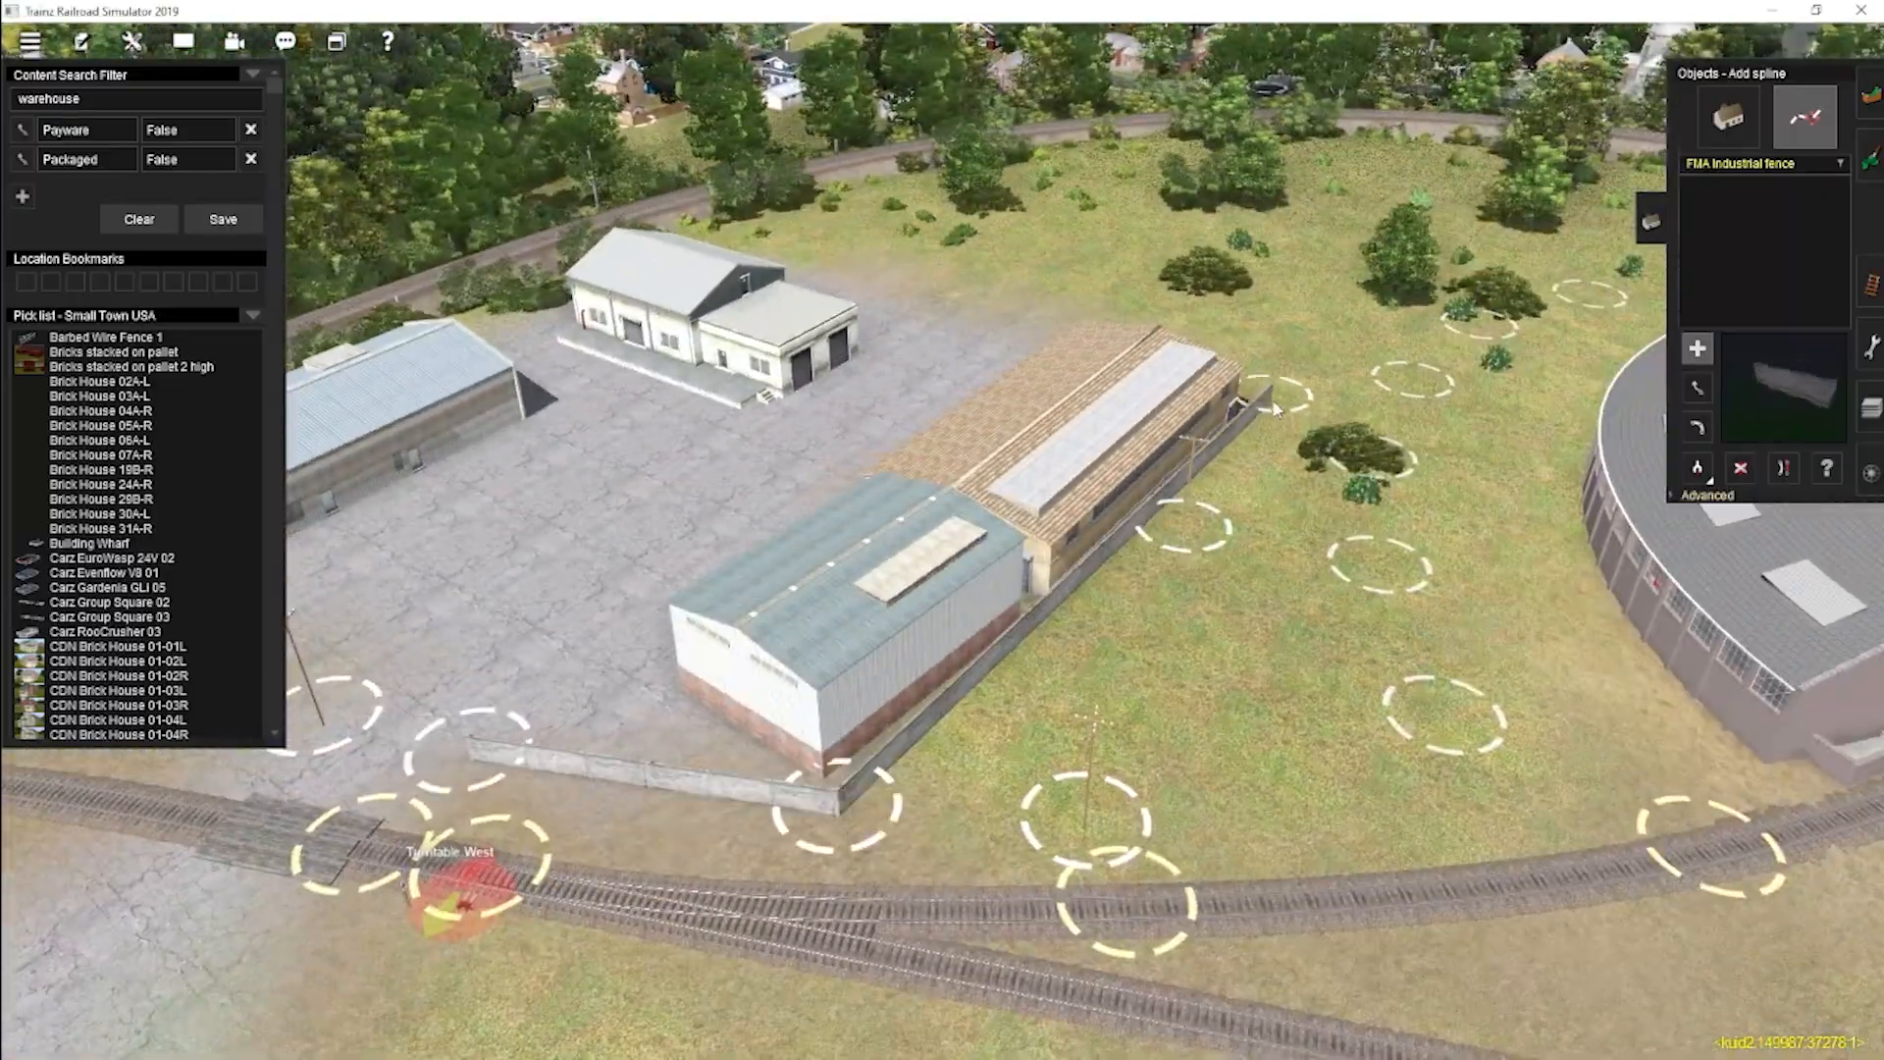
Extend the FMA Industrial fence around the lot behind the white and blue-roofed warehouses, leaving an entrance gap at the track.
left_click(1276, 407)
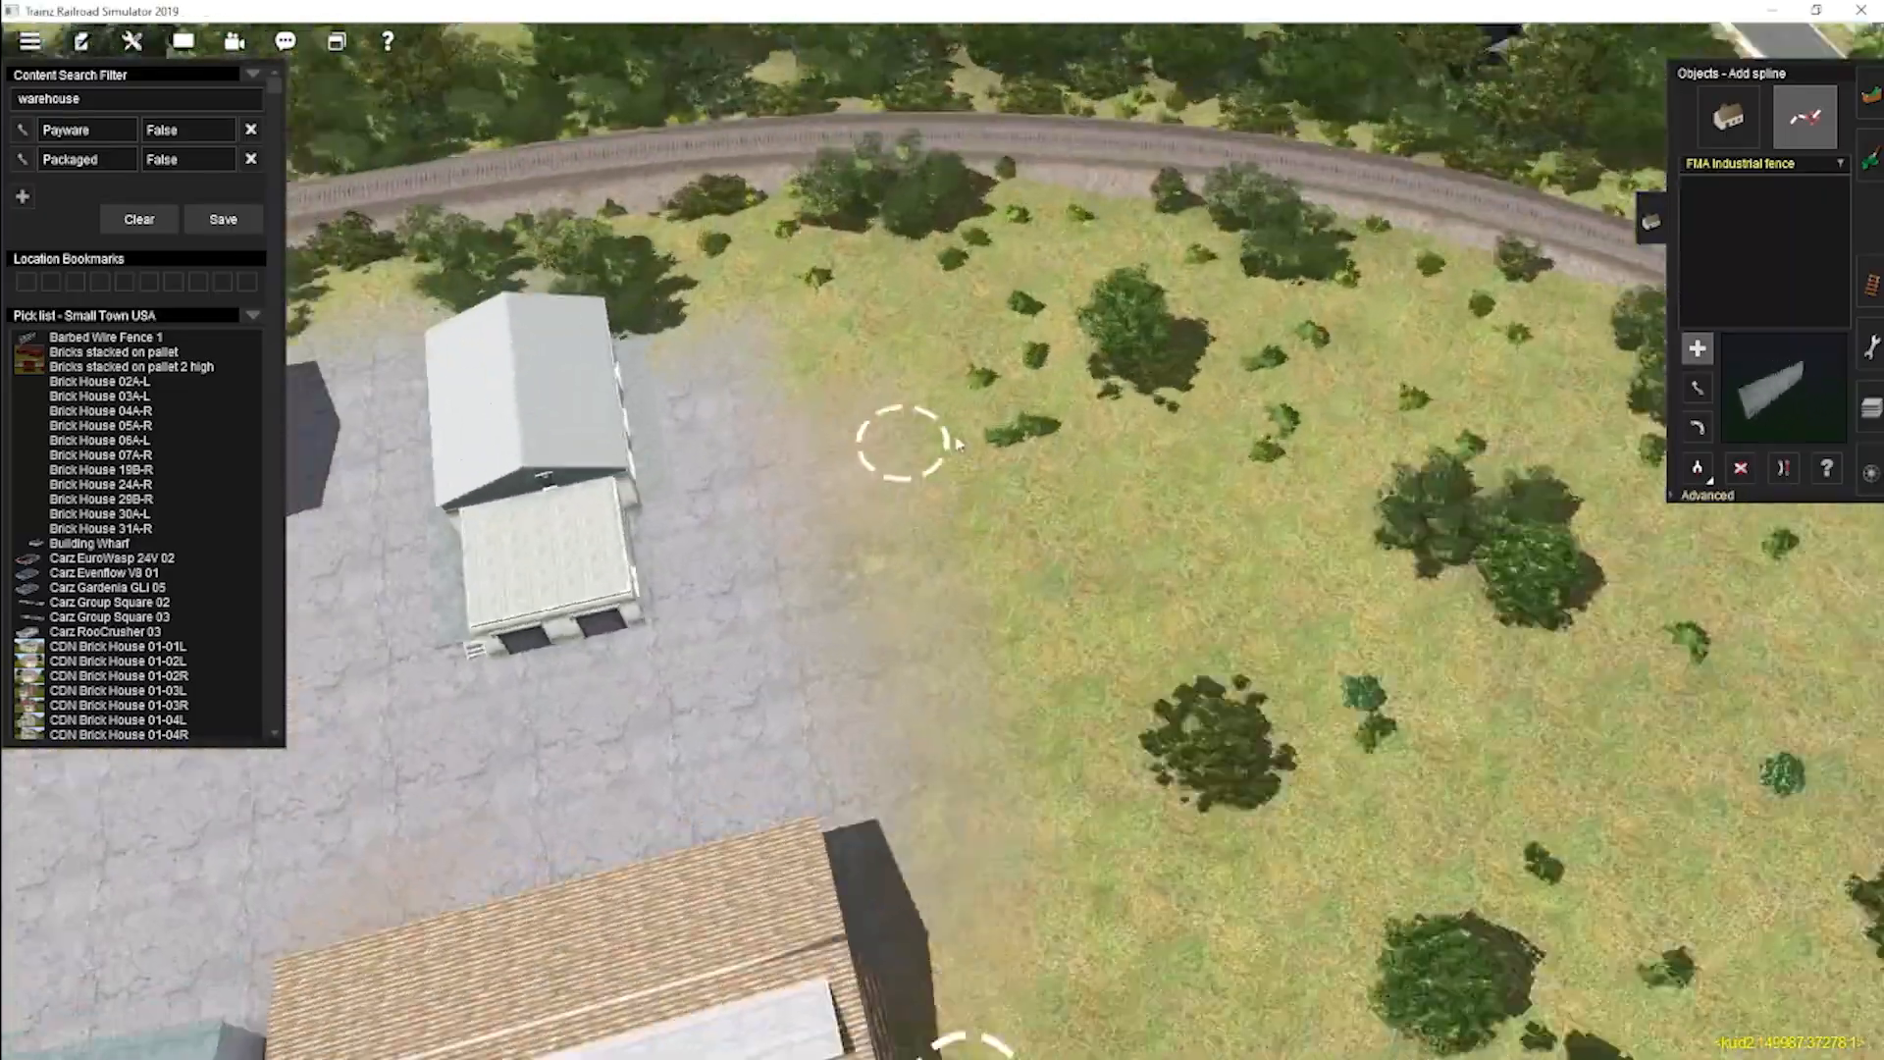
left_click(793, 377)
left_click(939, 585)
key("Up")
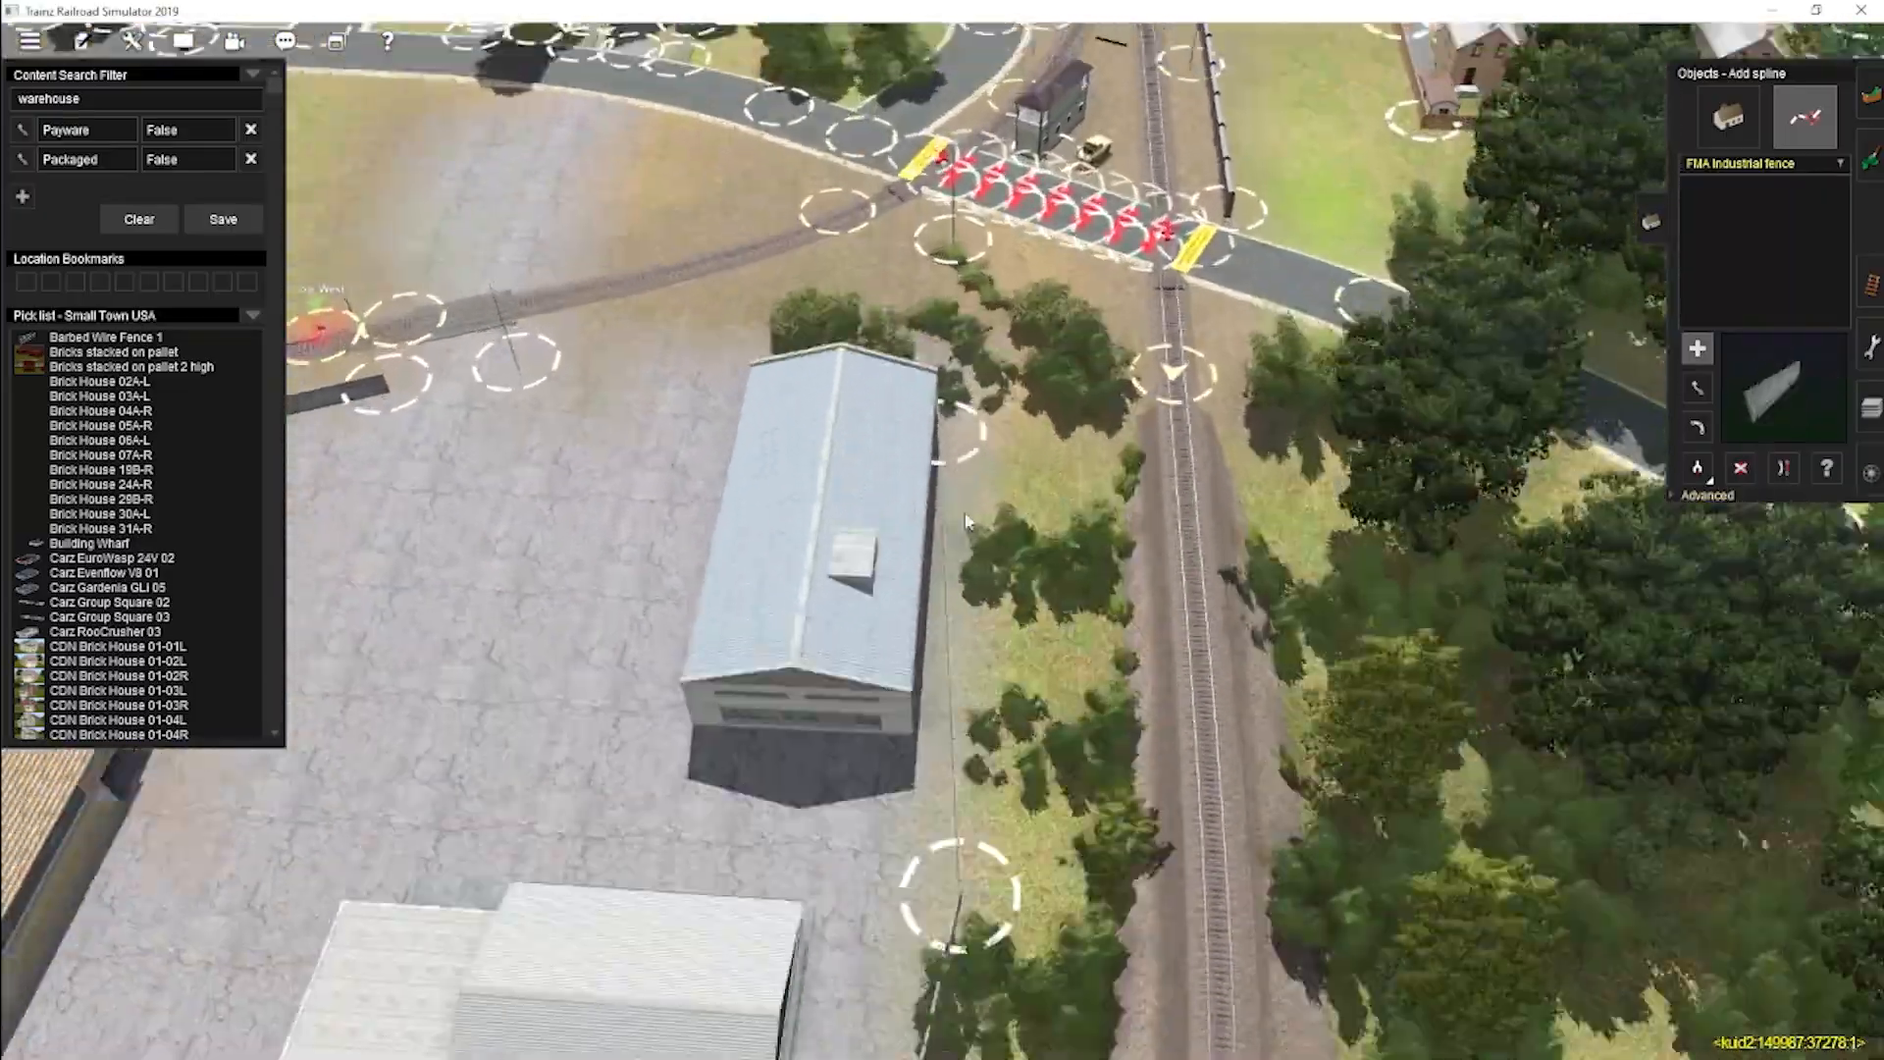
left_click(553, 404)
scroll(930, 585, "down", 5)
right_click_drag(929, 585, 980, 520)
key("Up")
key("m")
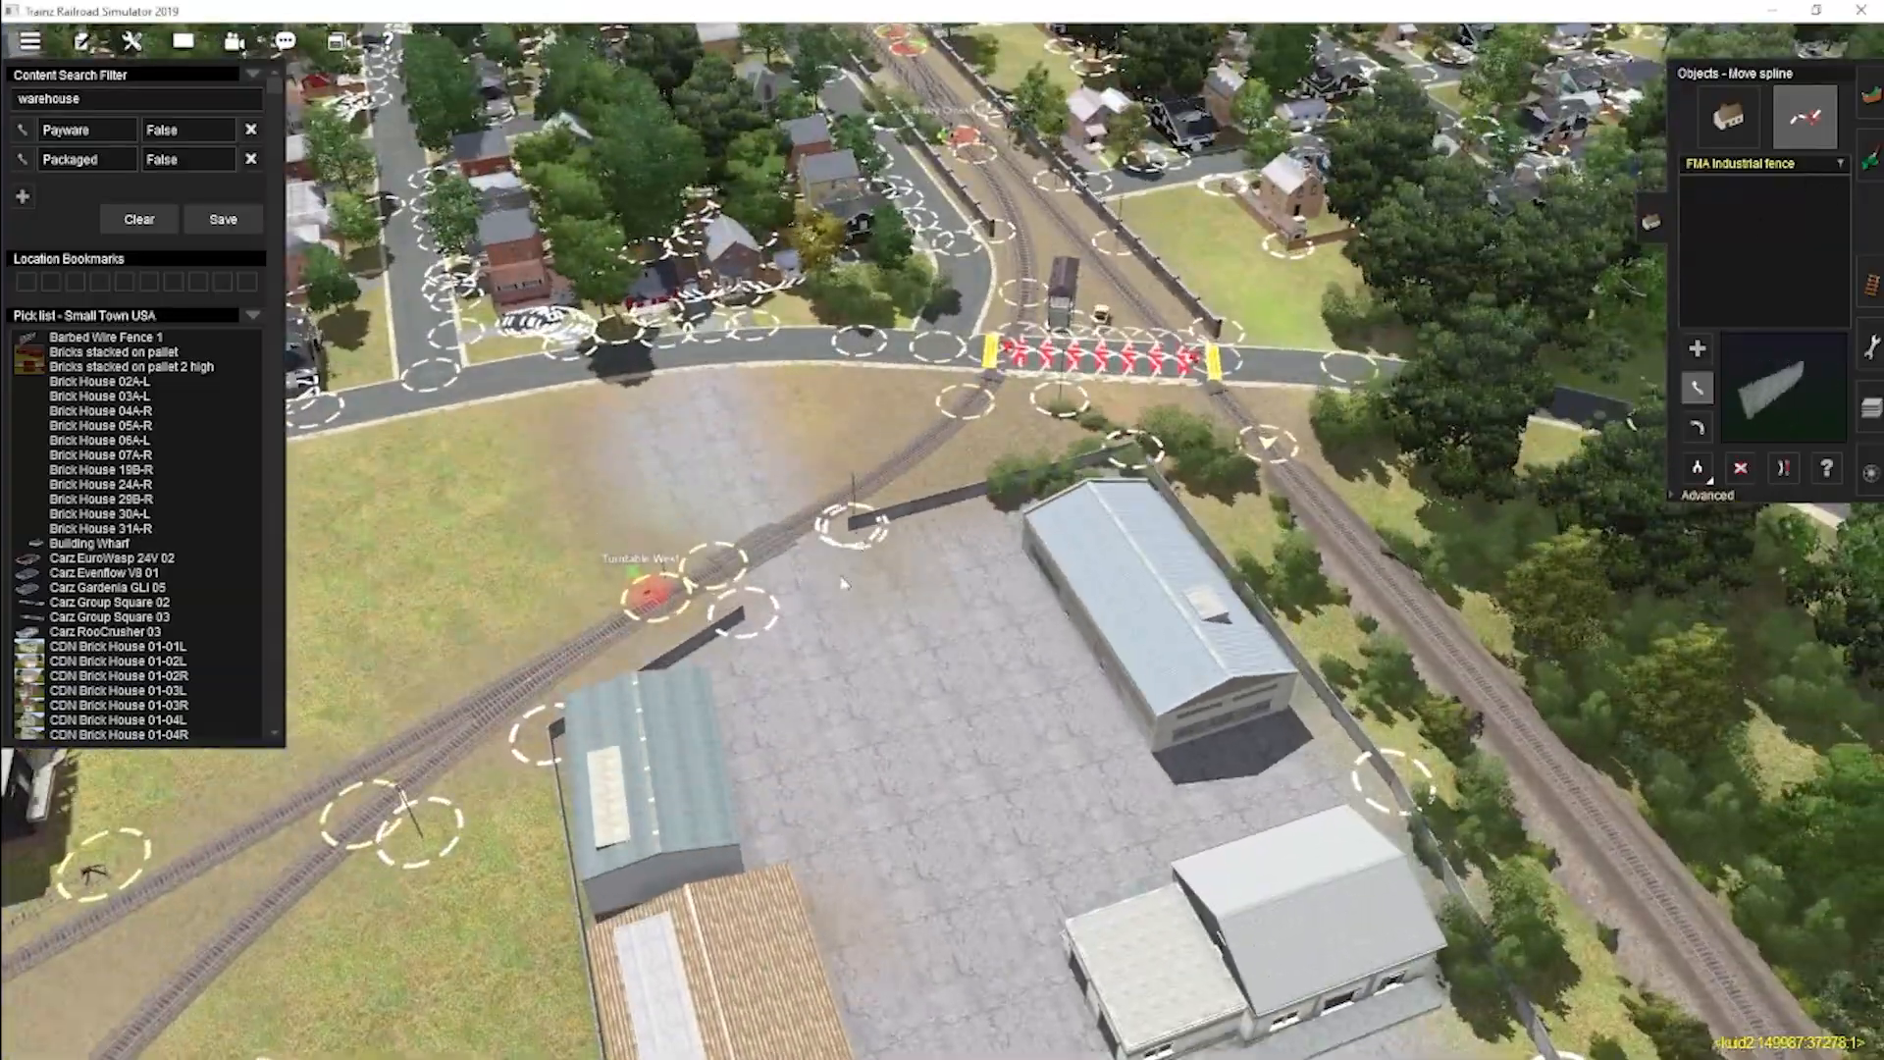
Inspect the fence behind the warehouses and the bare ground around the roundhouse, yard tracks and treatment plant.
right_click_drag(845, 583, 984, 534)
key("Up")
key("d")
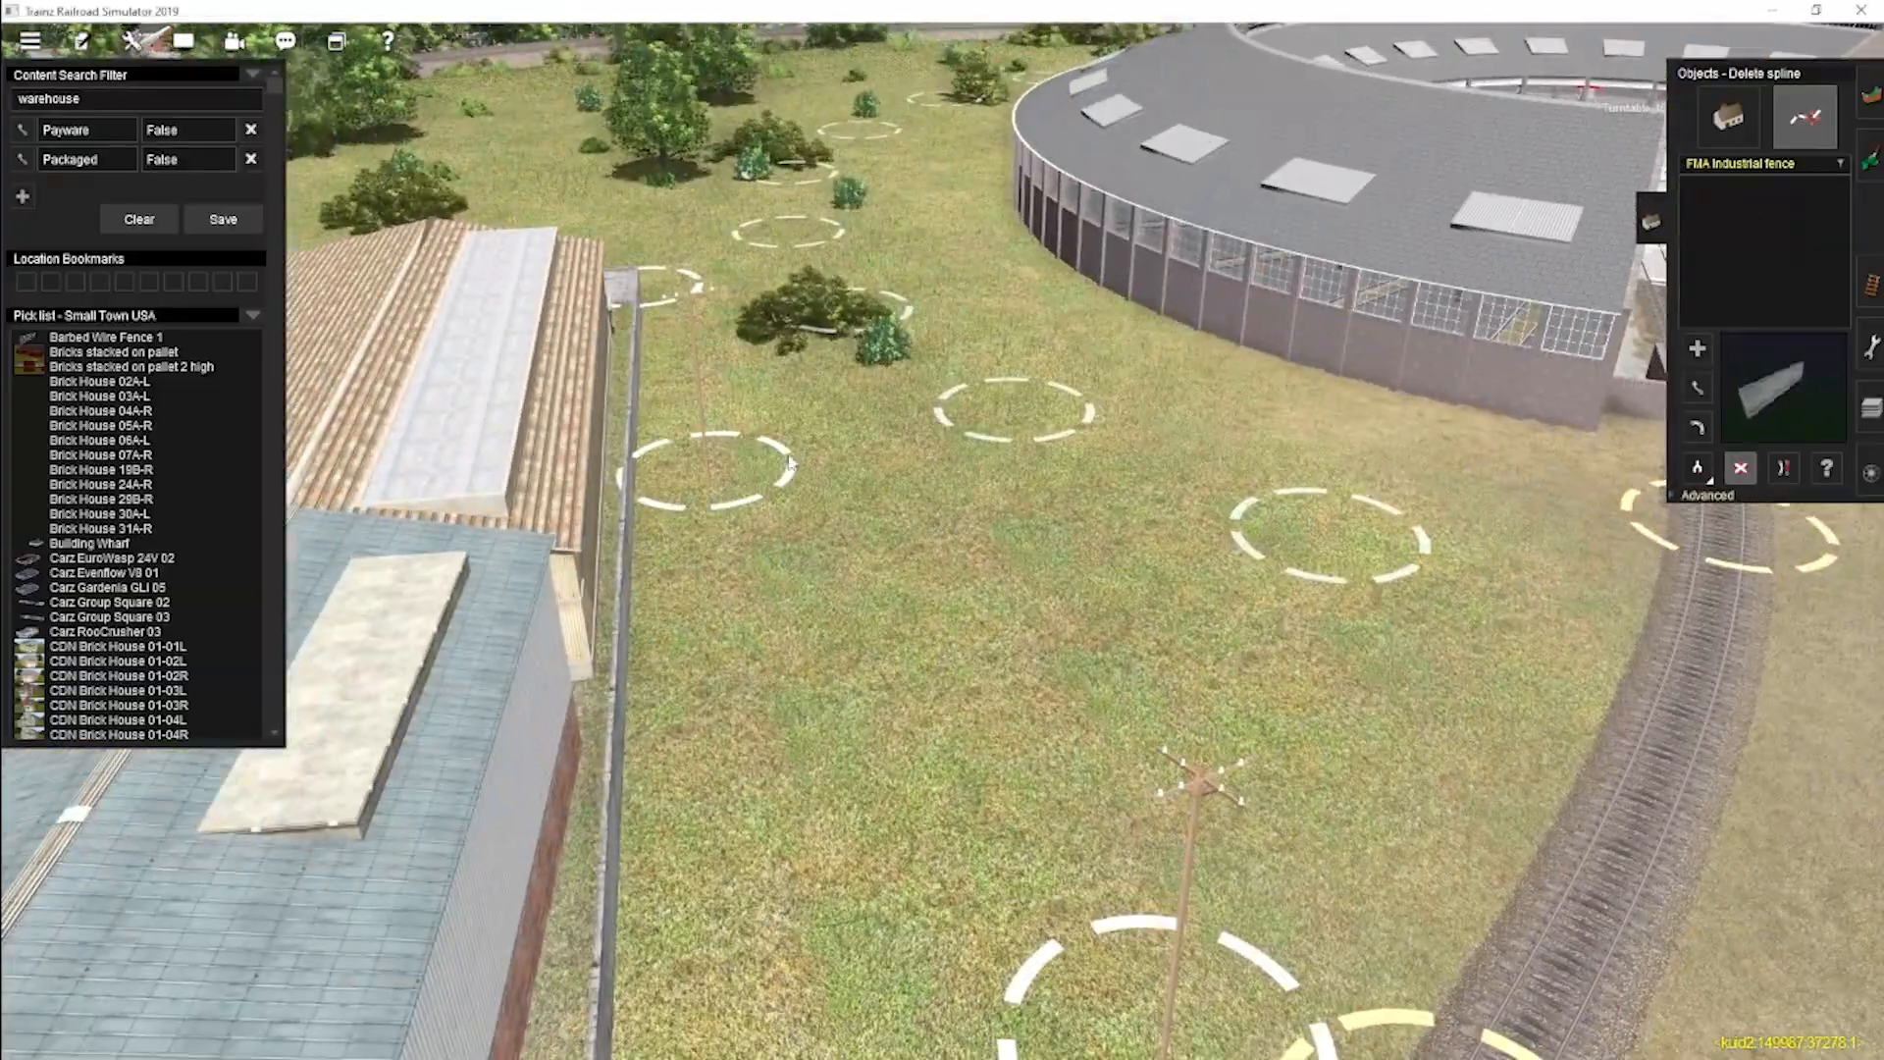
key("Up")
mouse_move(713, 485)
right_mouse_down()
mouse_move(1015, 469)
mouse_move(1026, 432)
right_mouse_up()
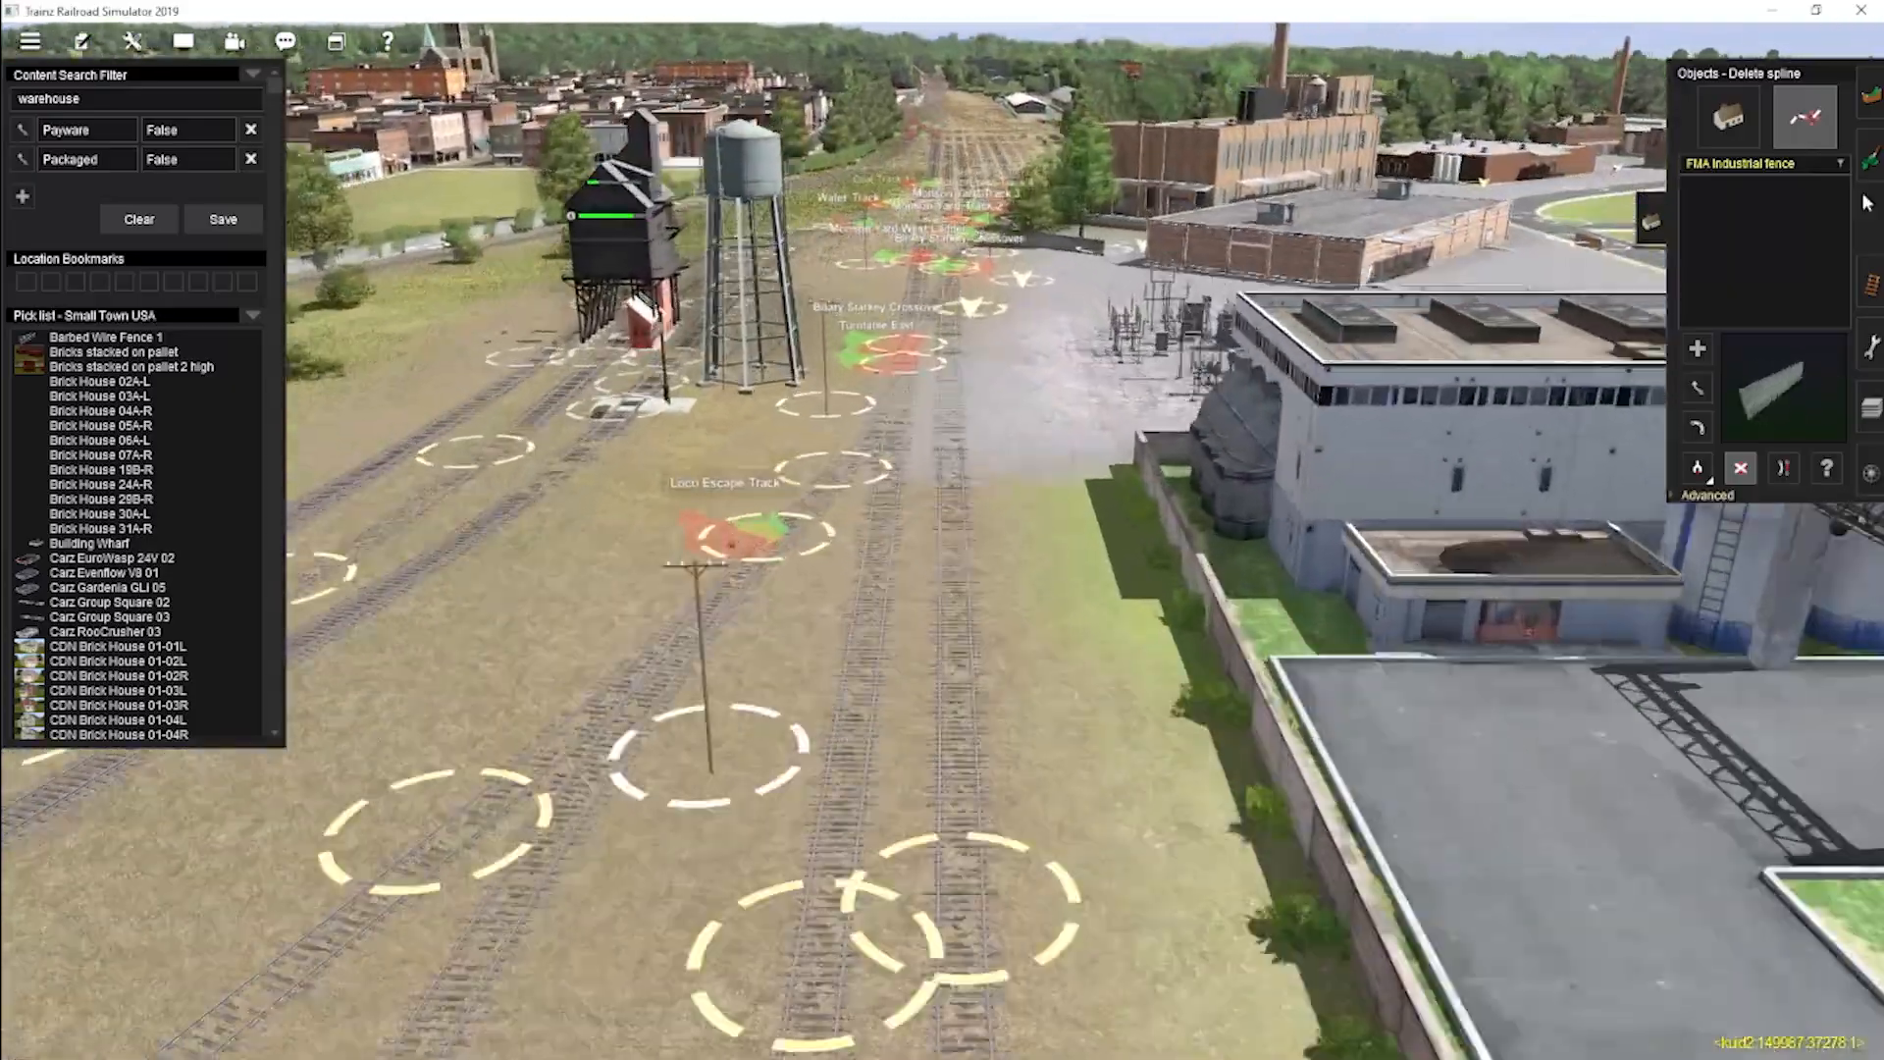
right_click_drag(933, 628, 930, 834)
key("F2")
right_click_drag(896, 286, 967, 214)
right_click_drag(991, 286, 904, 609)
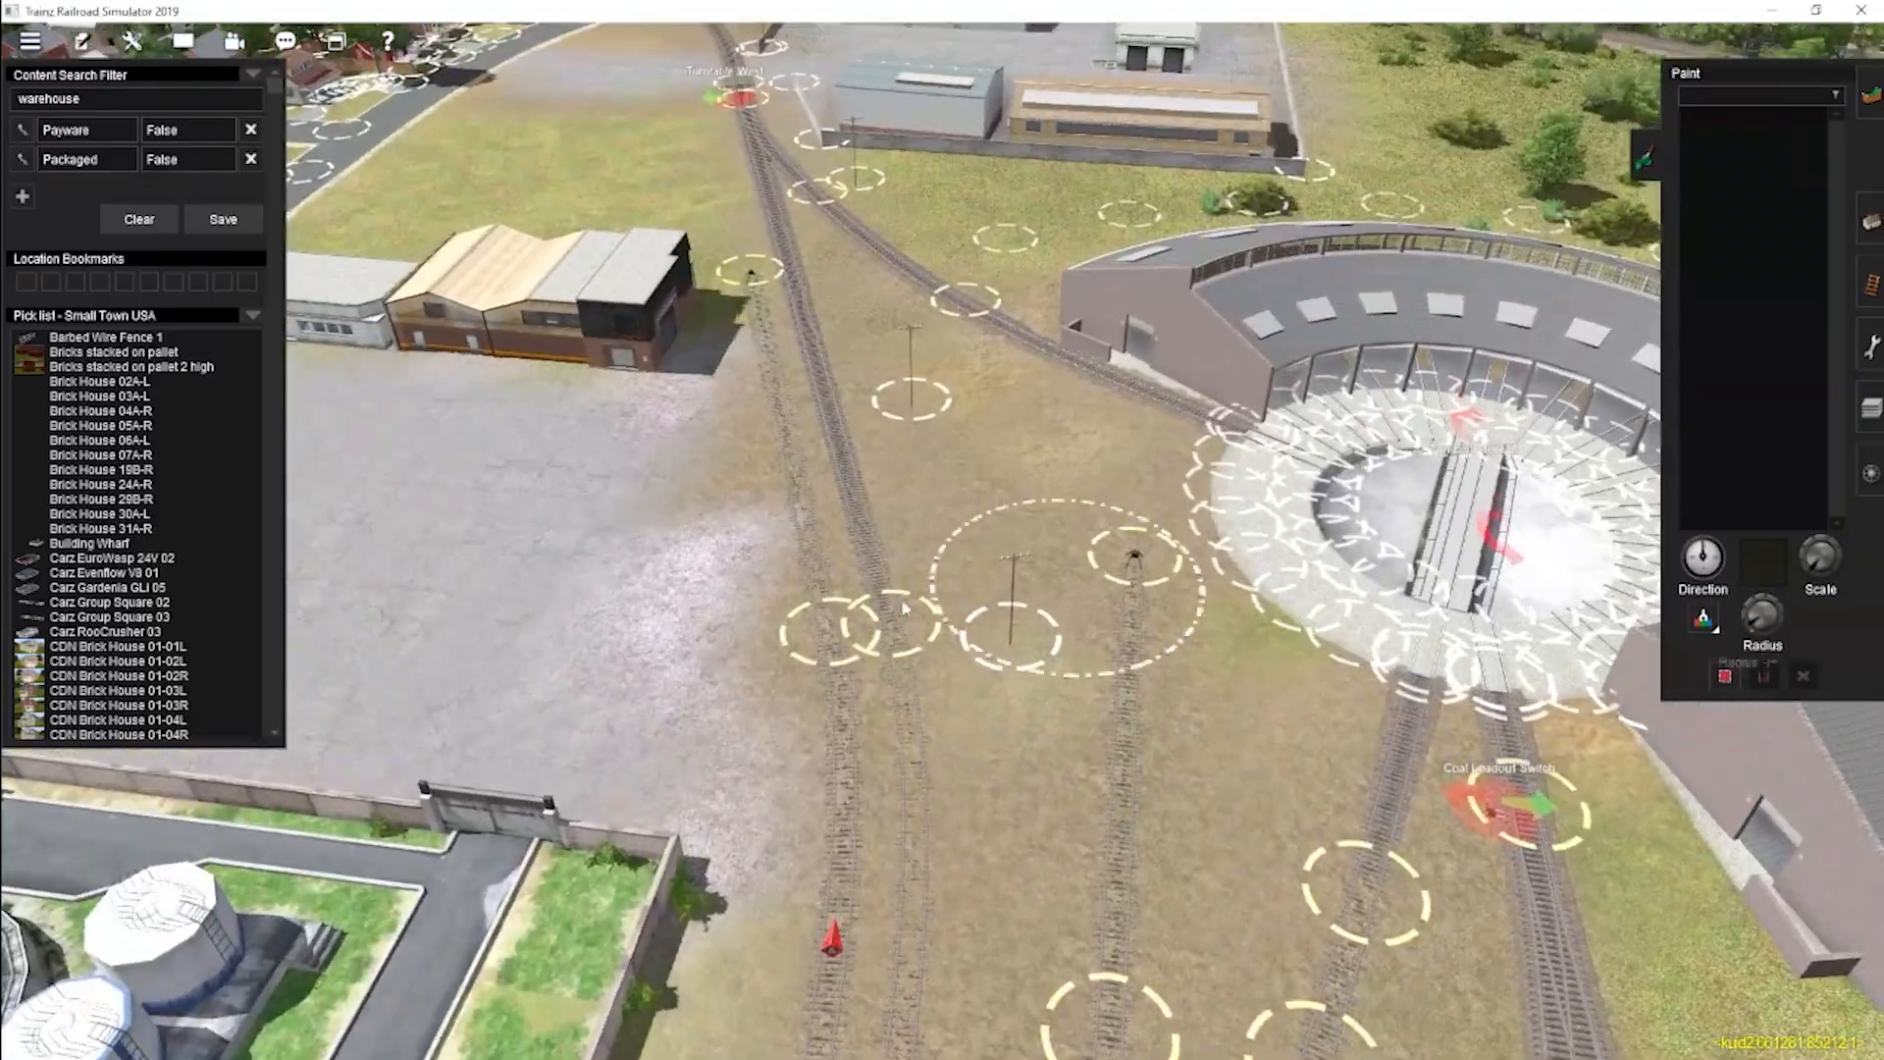
mouse_move(949, 527)
right_mouse_down()
mouse_move(932, 496)
mouse_move(844, 549)
right_mouse_up()
Browse the terrain effect layers, including wheat, for the open grass field beside the Turntable West track.
key("F1")
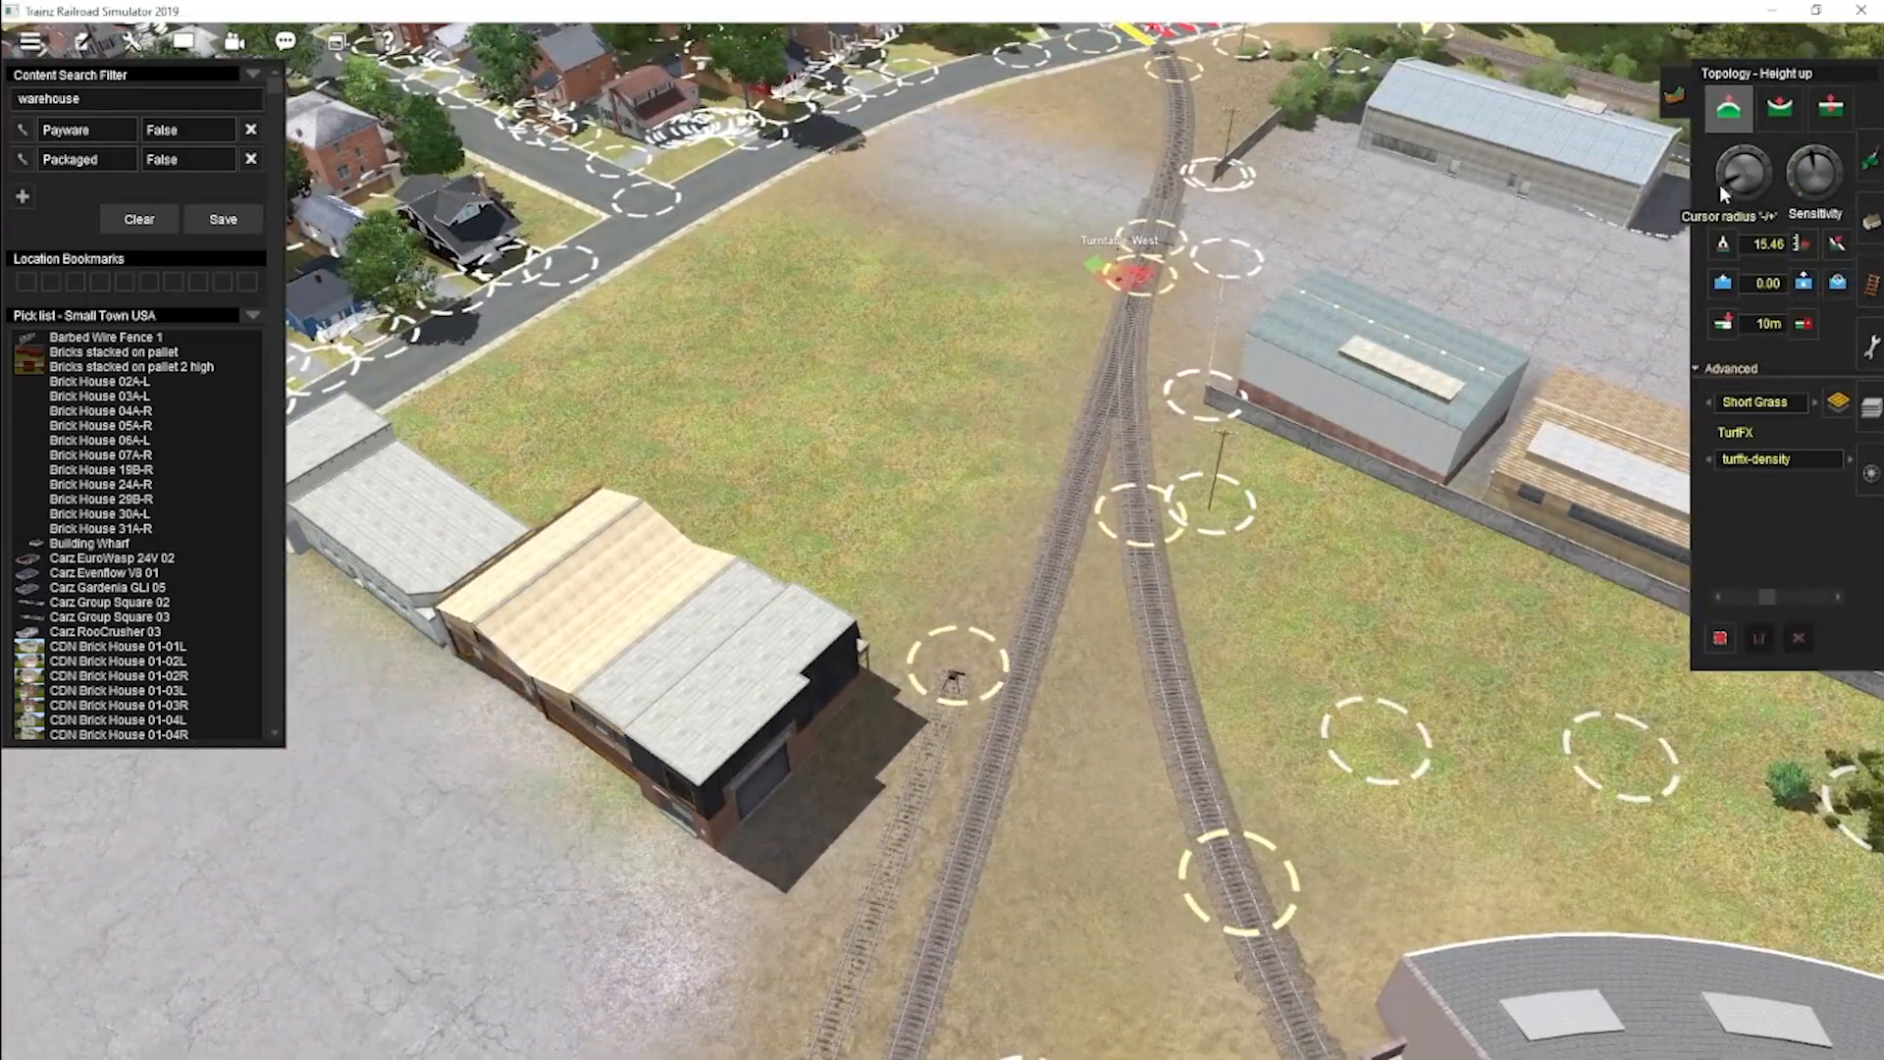
right_click_drag(714, 423, 1093, 608)
left_click(1816, 403)
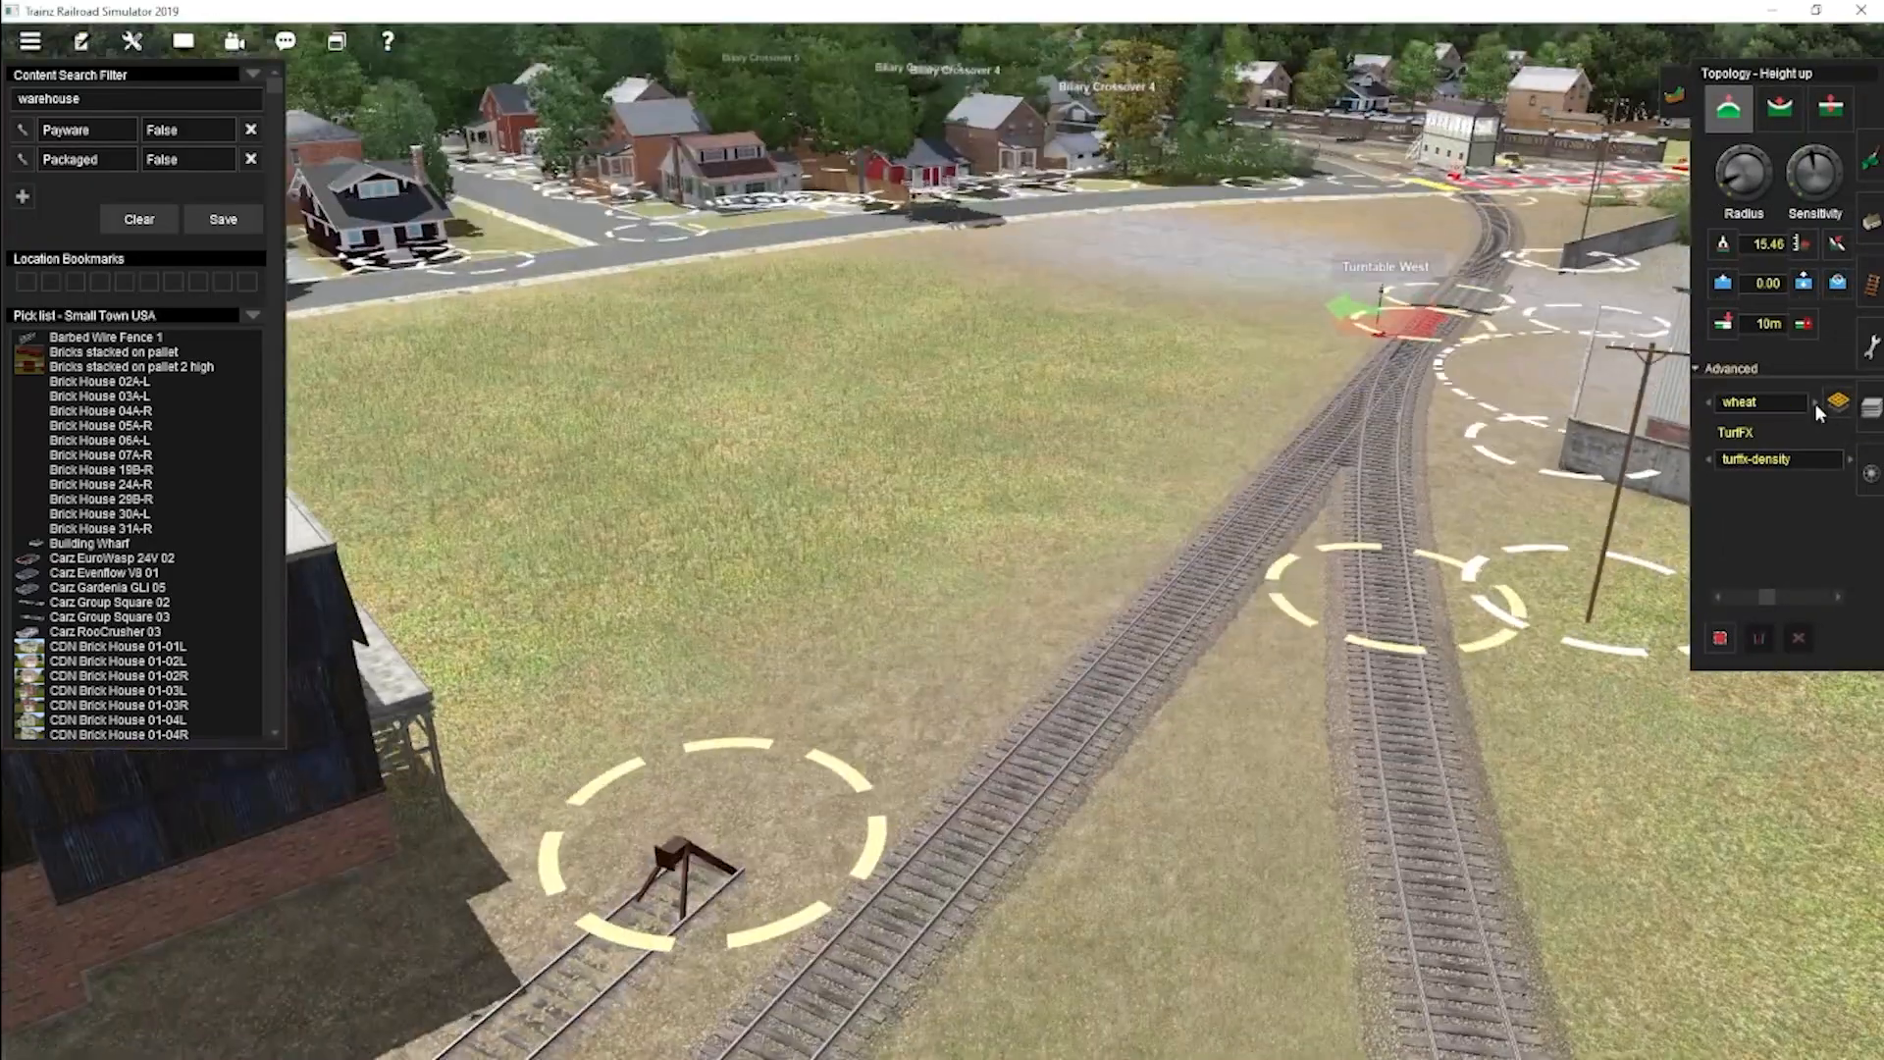
left_click(1816, 403)
right_click_drag(563, 333, 785, 433)
Paste the copied shrubs and trees onto the open field beside the Turntable West track.
key("F5")
left_click(1767, 307)
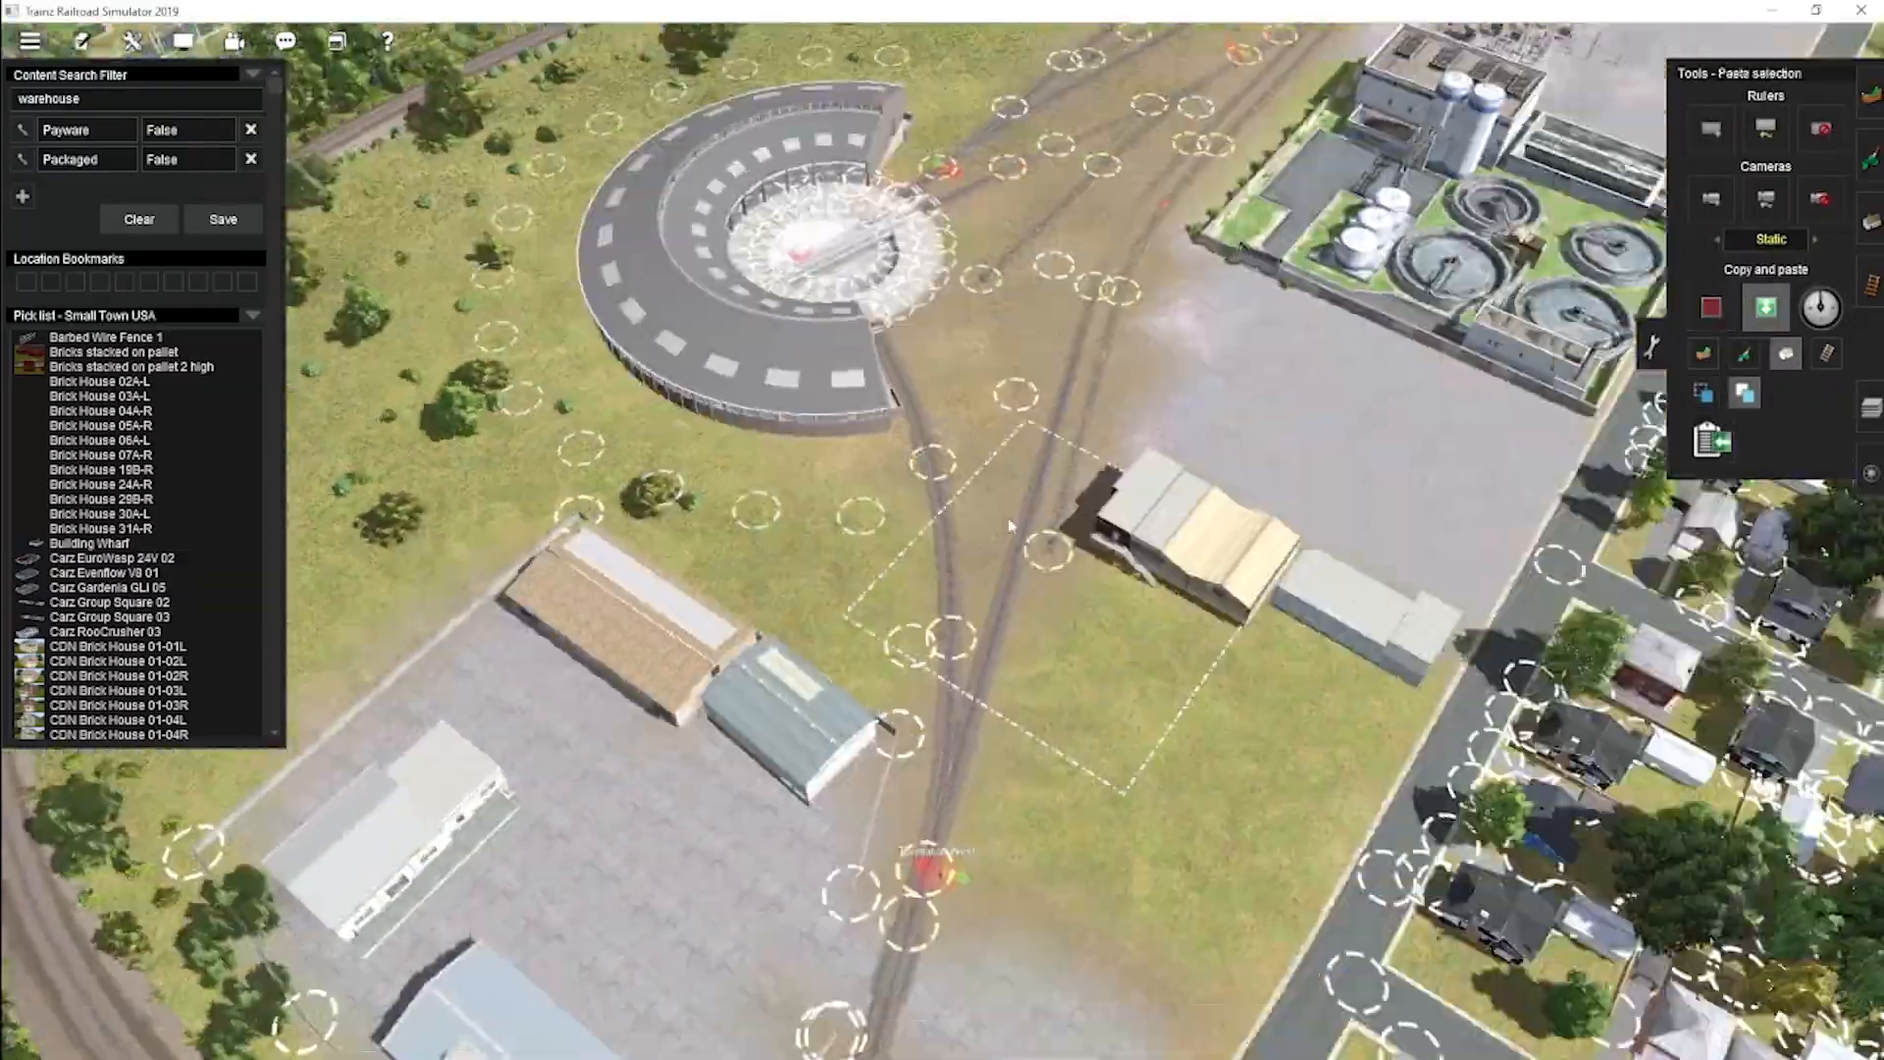
left_click(1075, 698)
right_click_drag(1075, 697, 913, 661)
left_click(997, 593)
Reposition a pasted tree on the ground between the curved track and the street near the level crossing.
key("F3")
left_click_drag(910, 653, 781, 577)
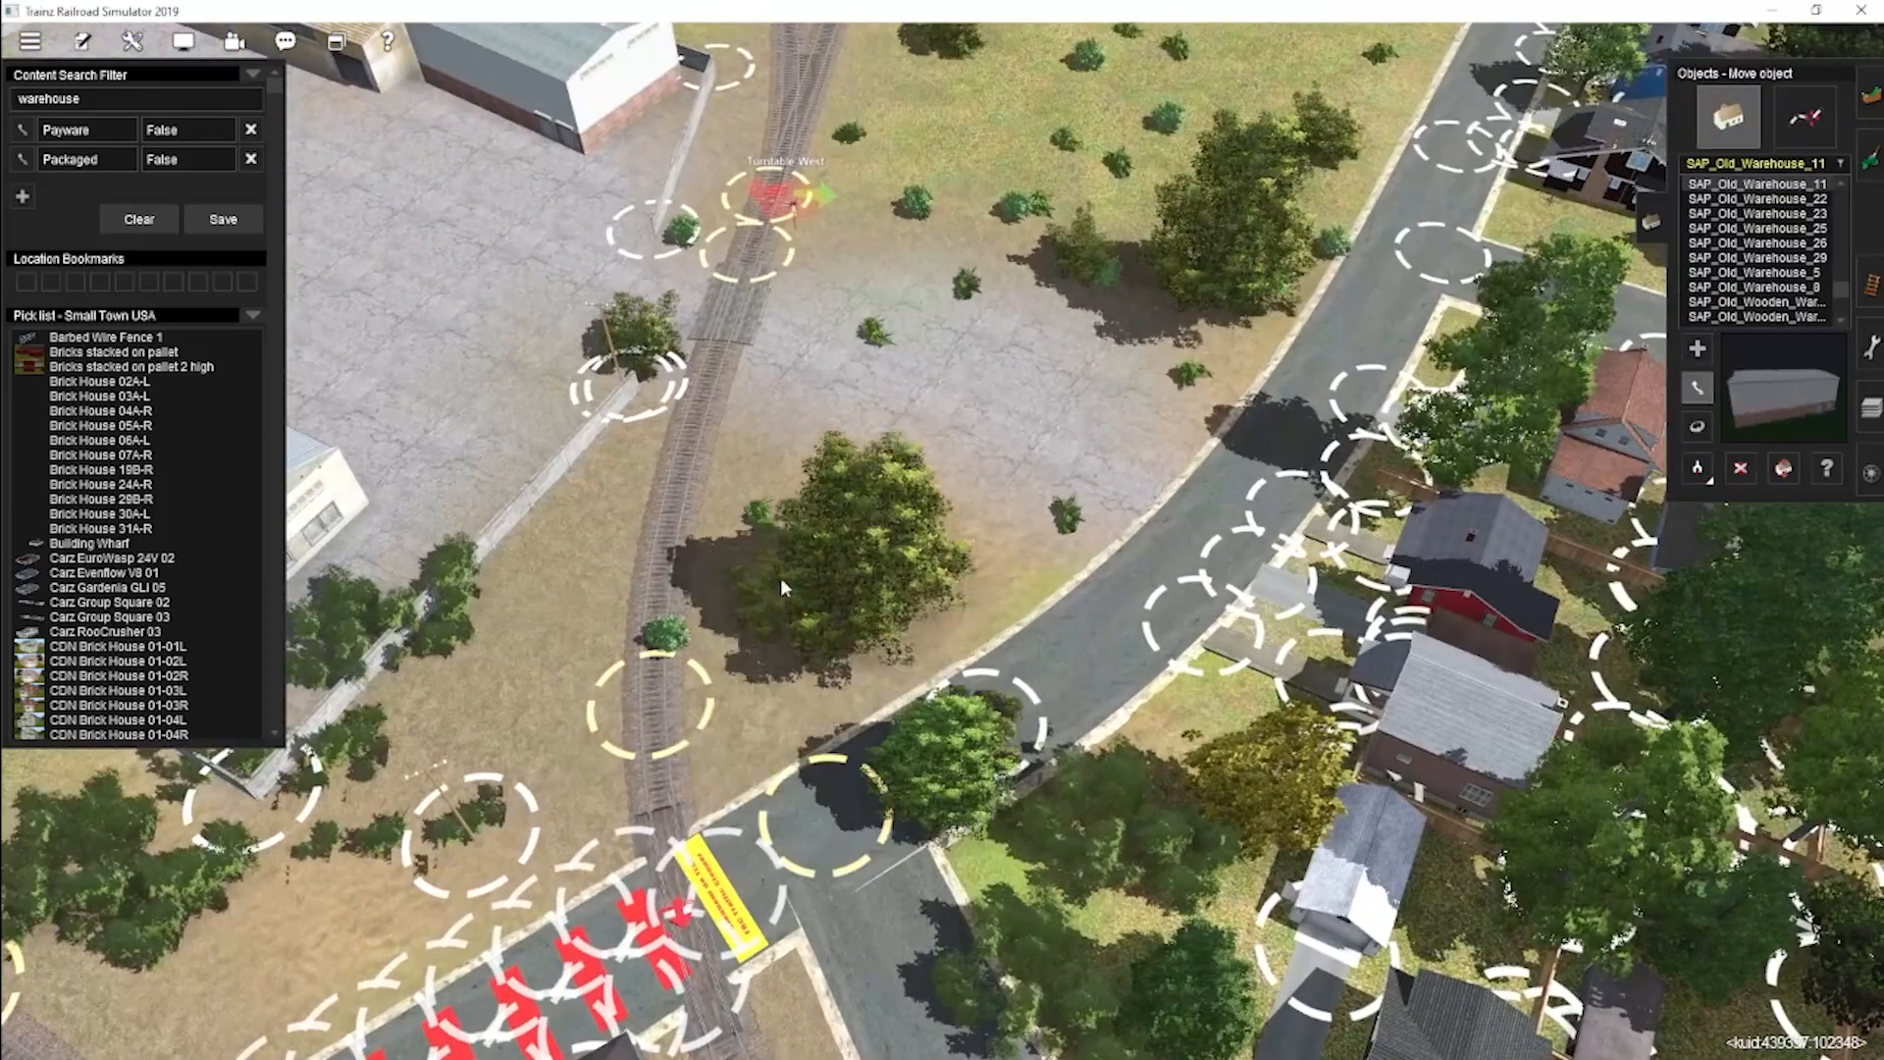
right_click_drag(783, 394, 871, 552)
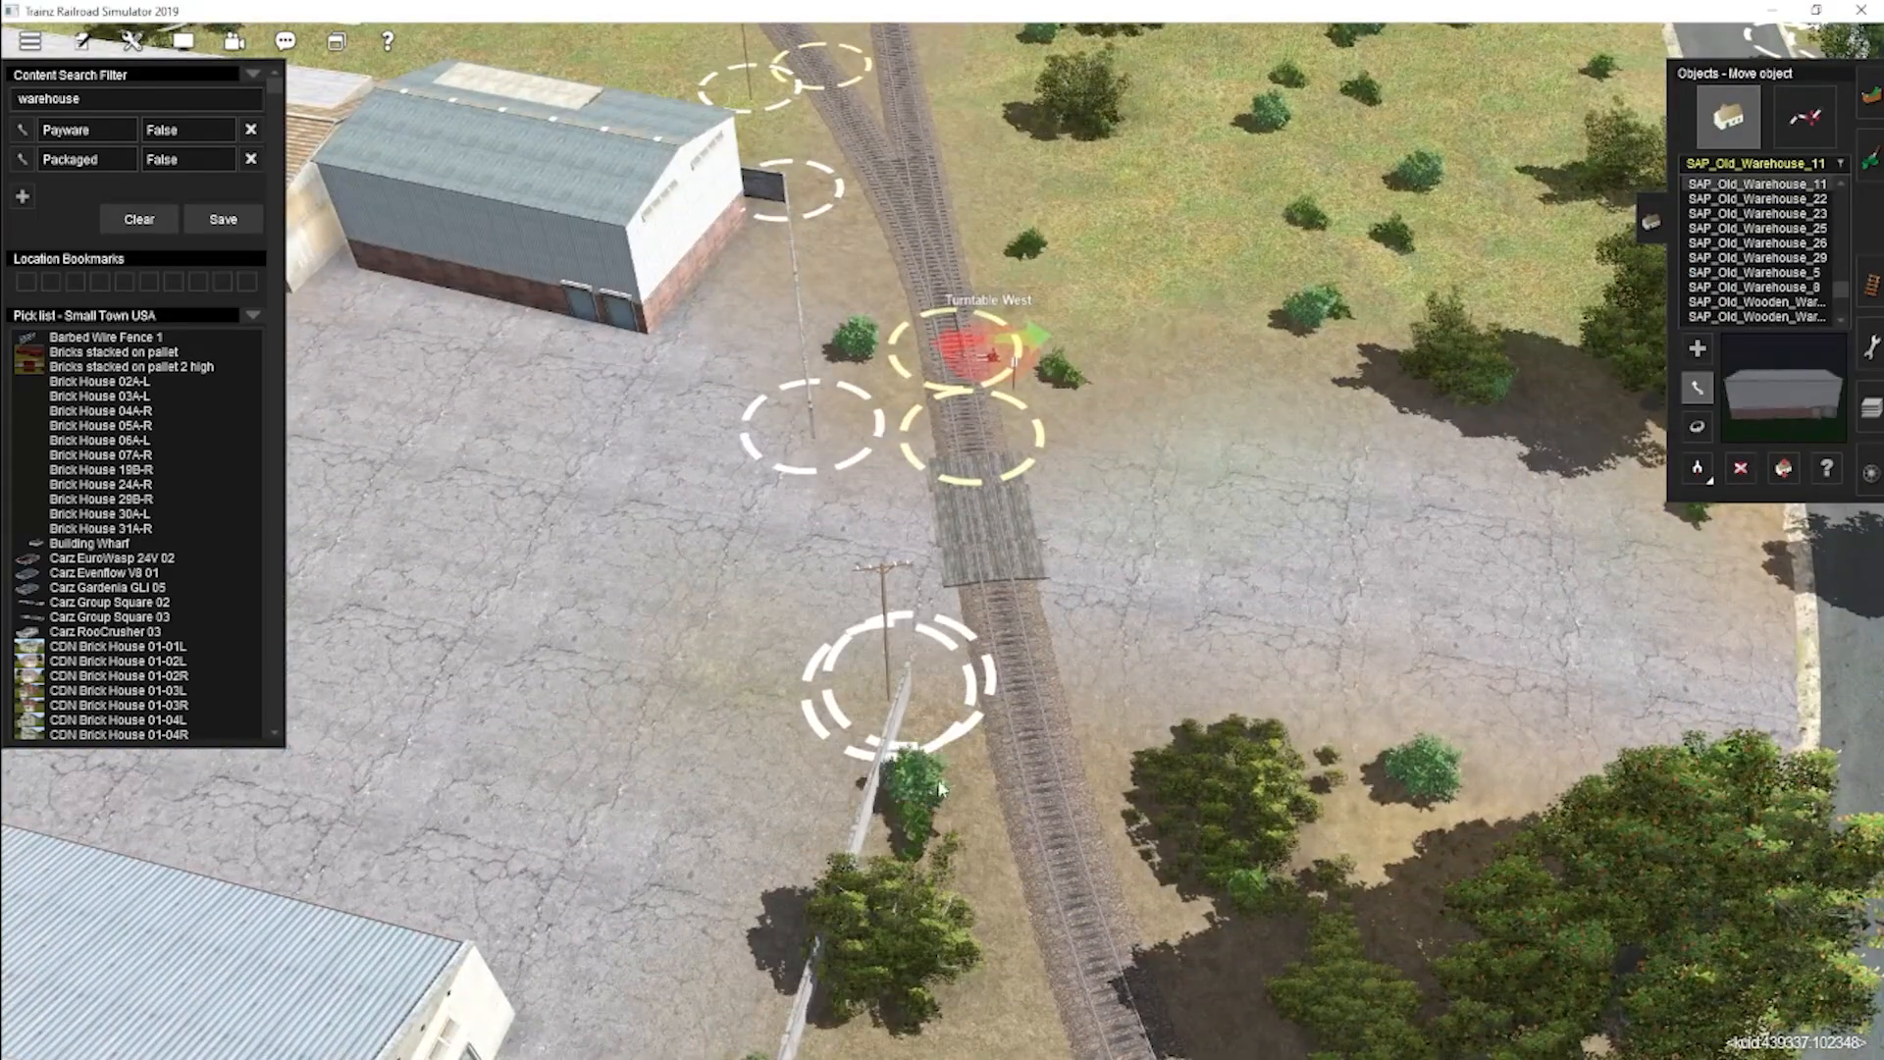
right_click_drag(940, 788, 944, 439)
right_click_drag(746, 942, 883, 589)
Sample the st_rmm_kust20_134_2m shrub from the scene as the object to place.
key("g")
left_click(868, 471)
right_click_drag(869, 471, 1063, 593)
scroll(863, 550, "down", 5)
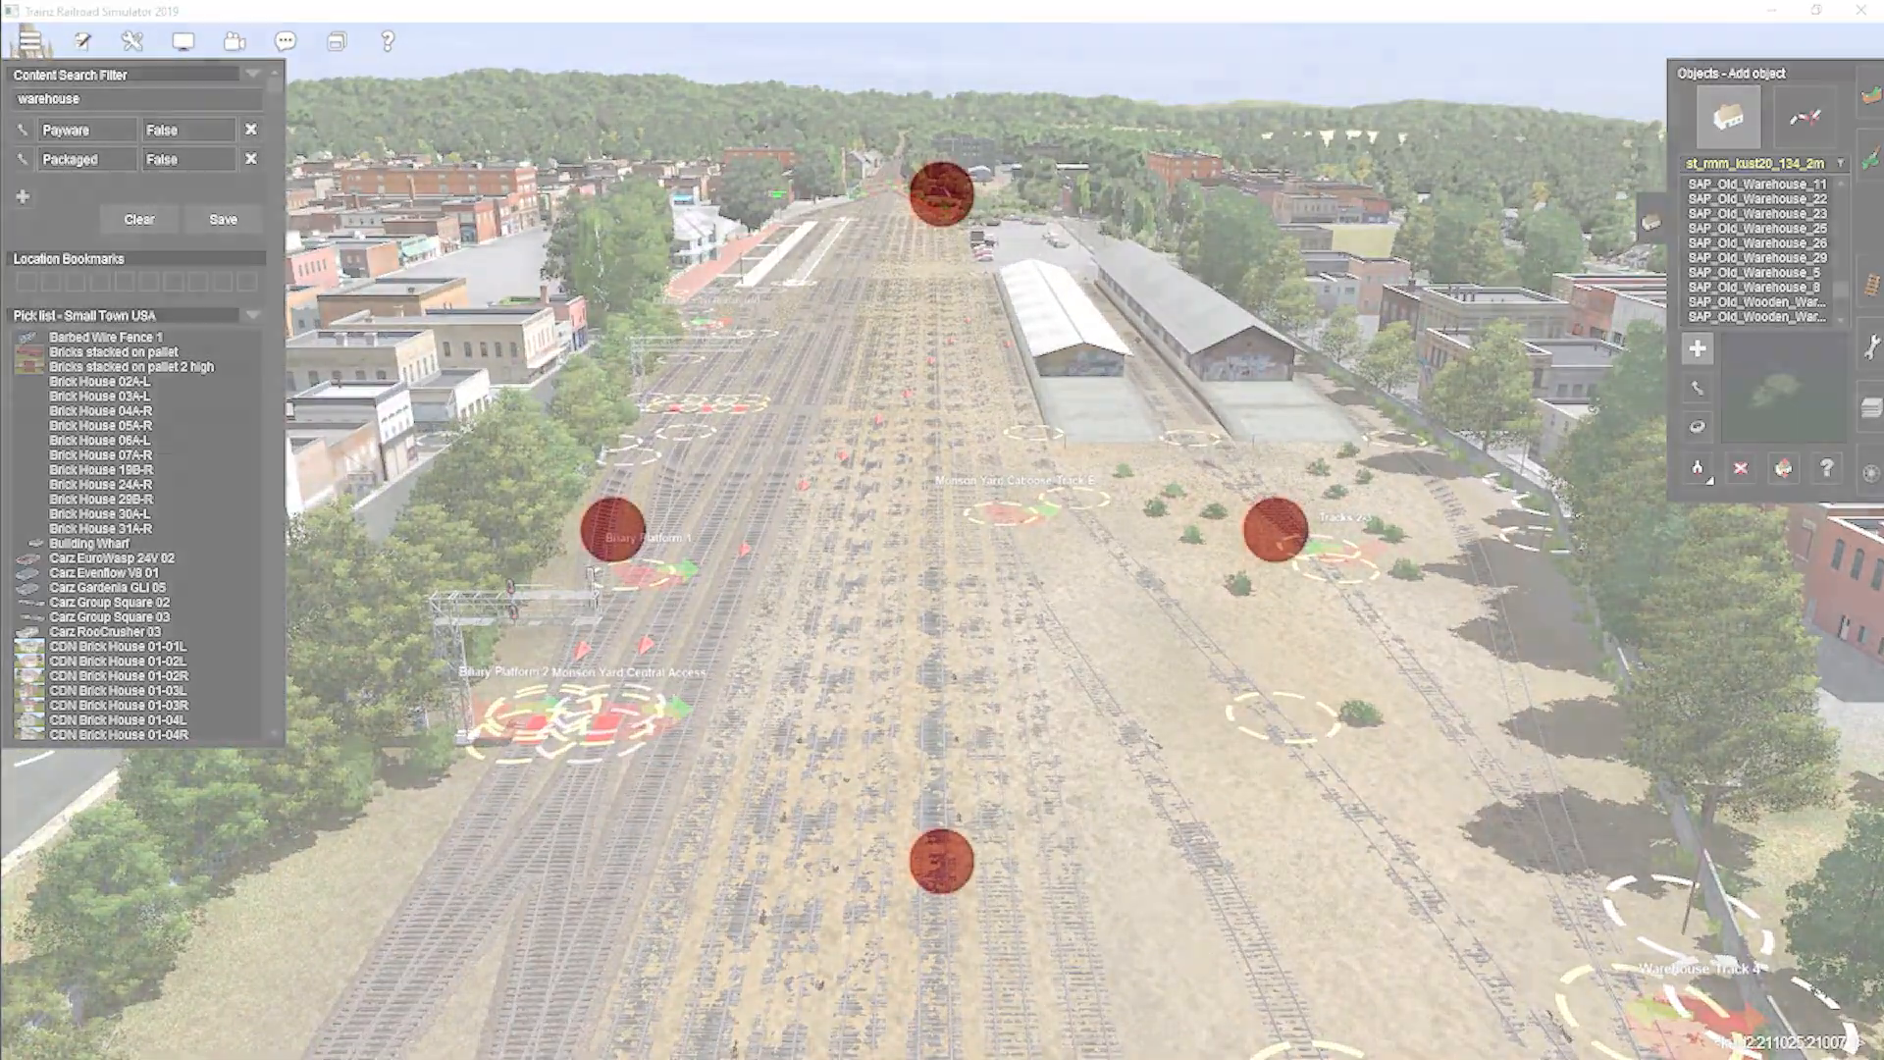